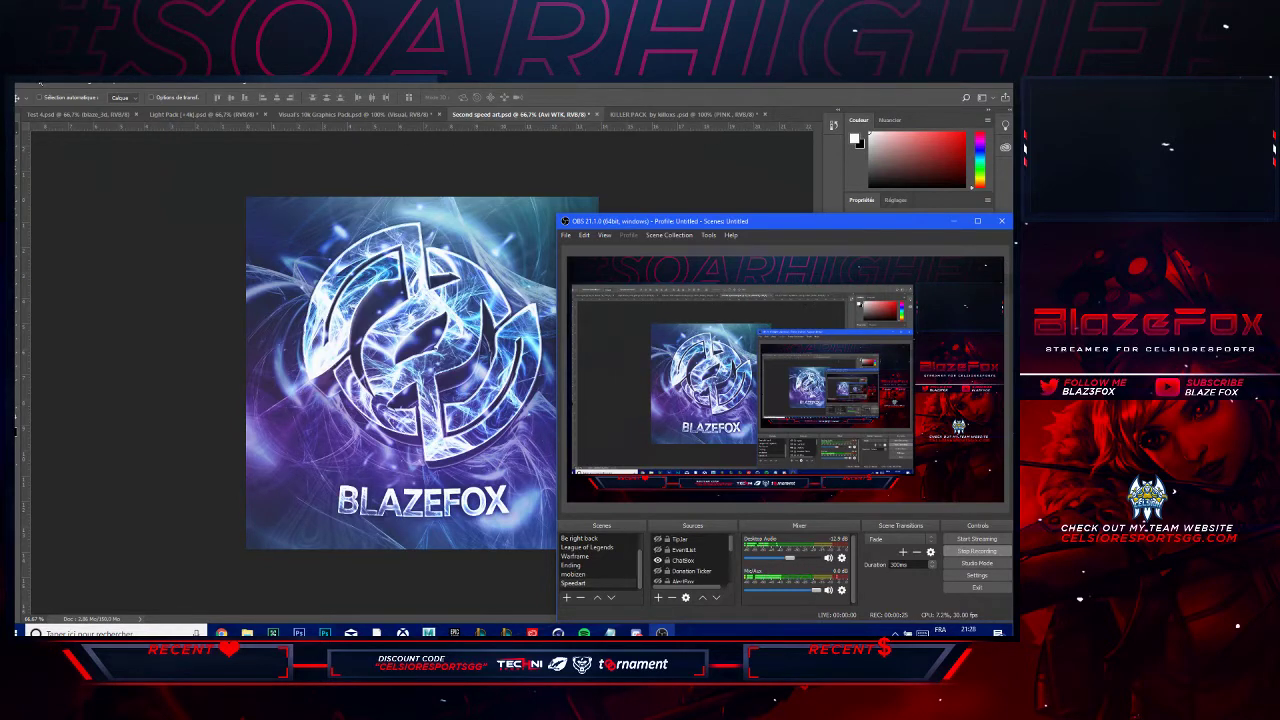
- Create a new document from the 1000 x 1000 px, 72 ppi Logo preset and fill its background with black
left_click(32, 85)
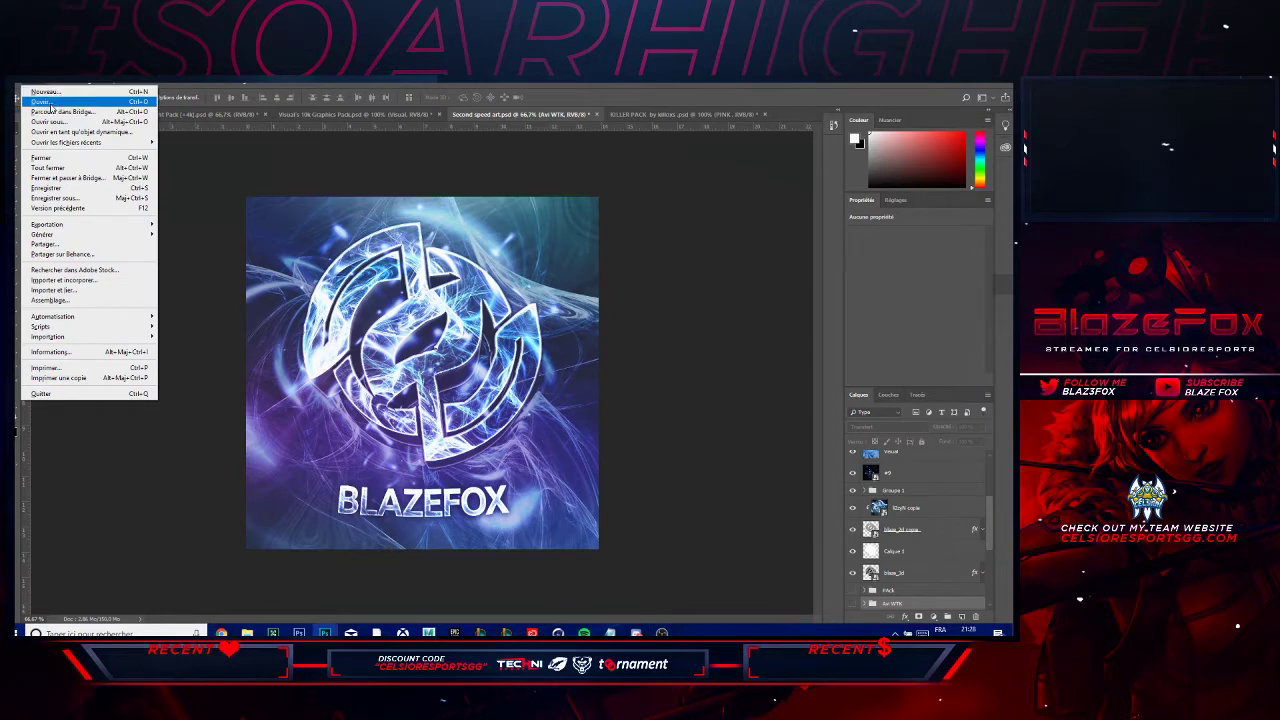
left_click(64, 100)
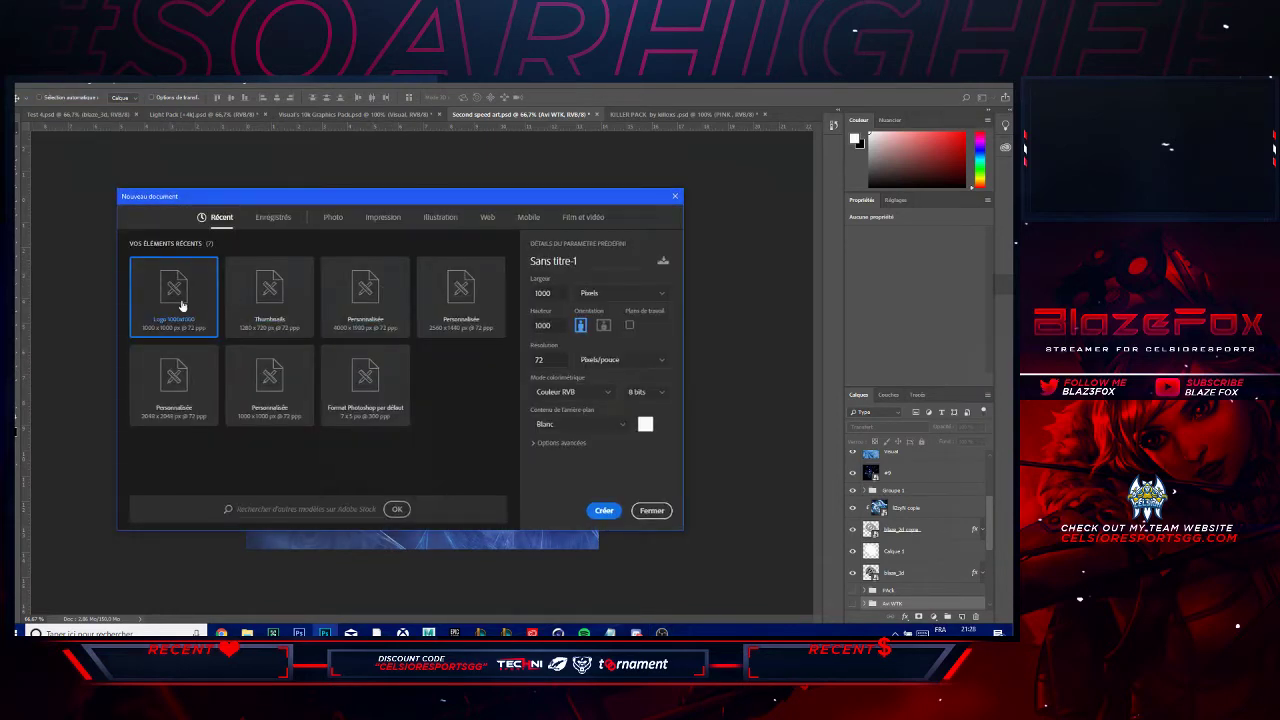
double_click(181, 304)
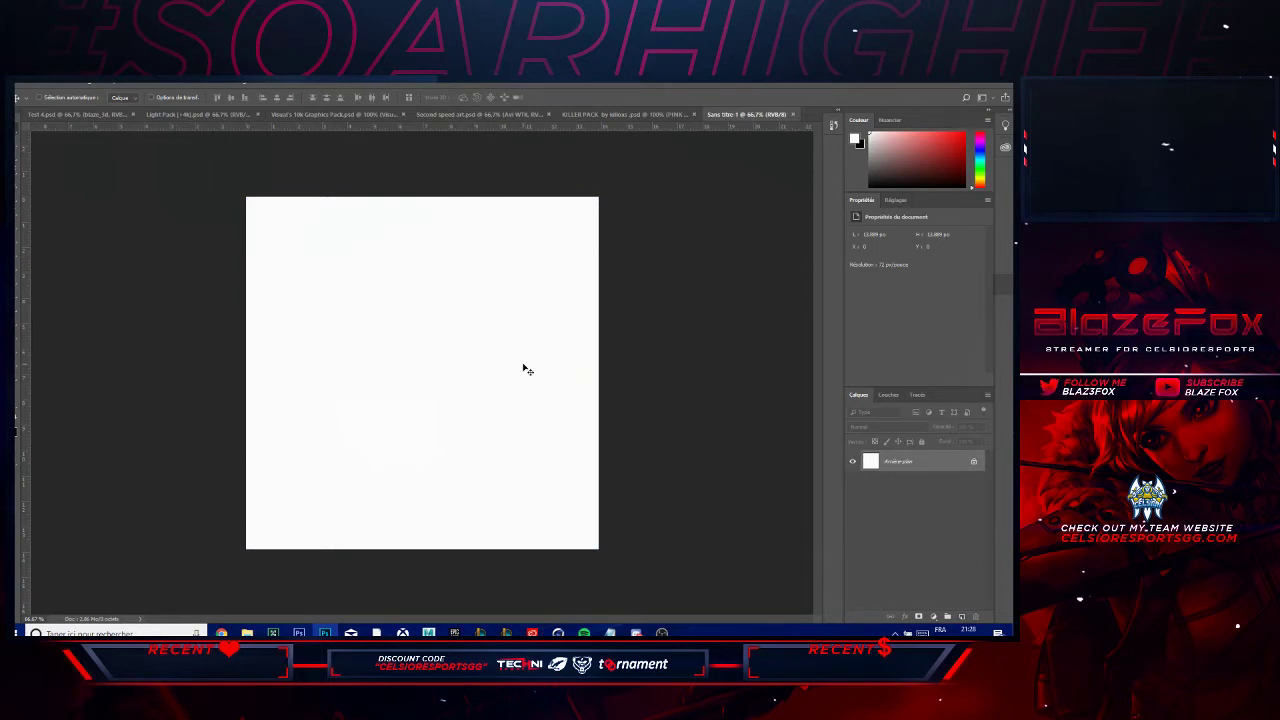
key("alt+BackSpace")
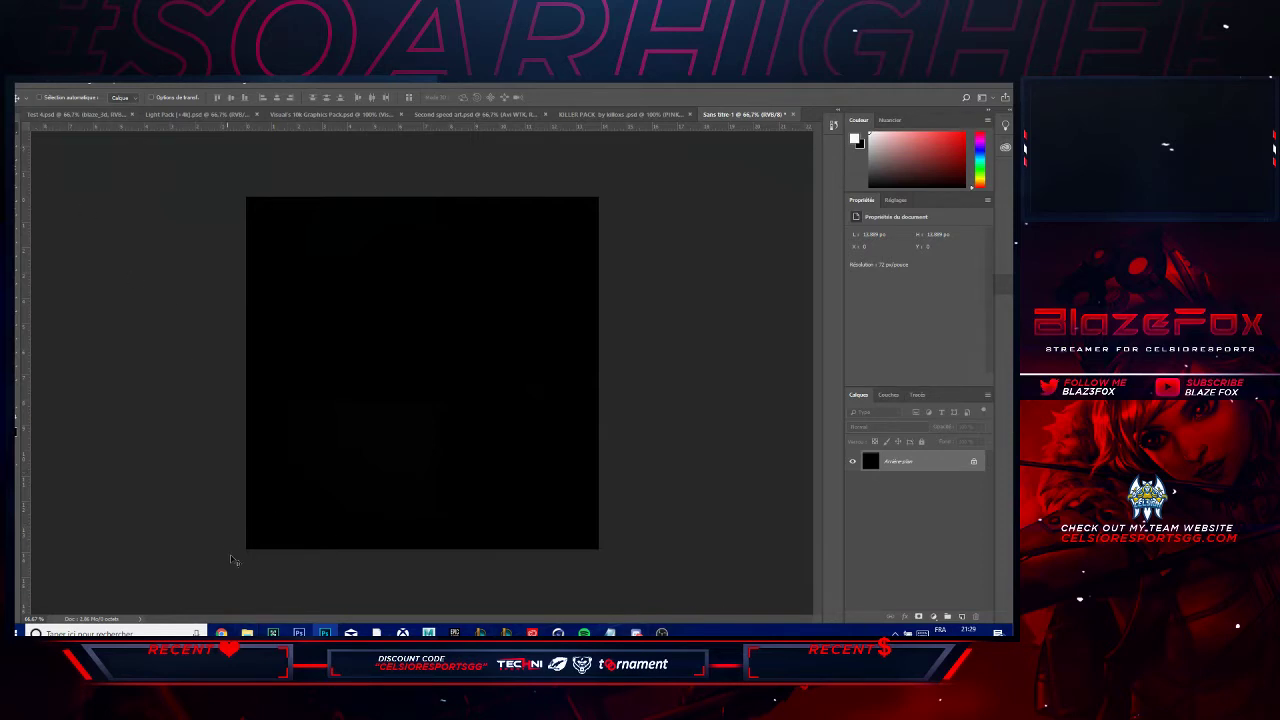
- Place the blaze_2d and blaze_3d PNG files from the Clan pngs folder into the new document
mouse_move(247, 632)
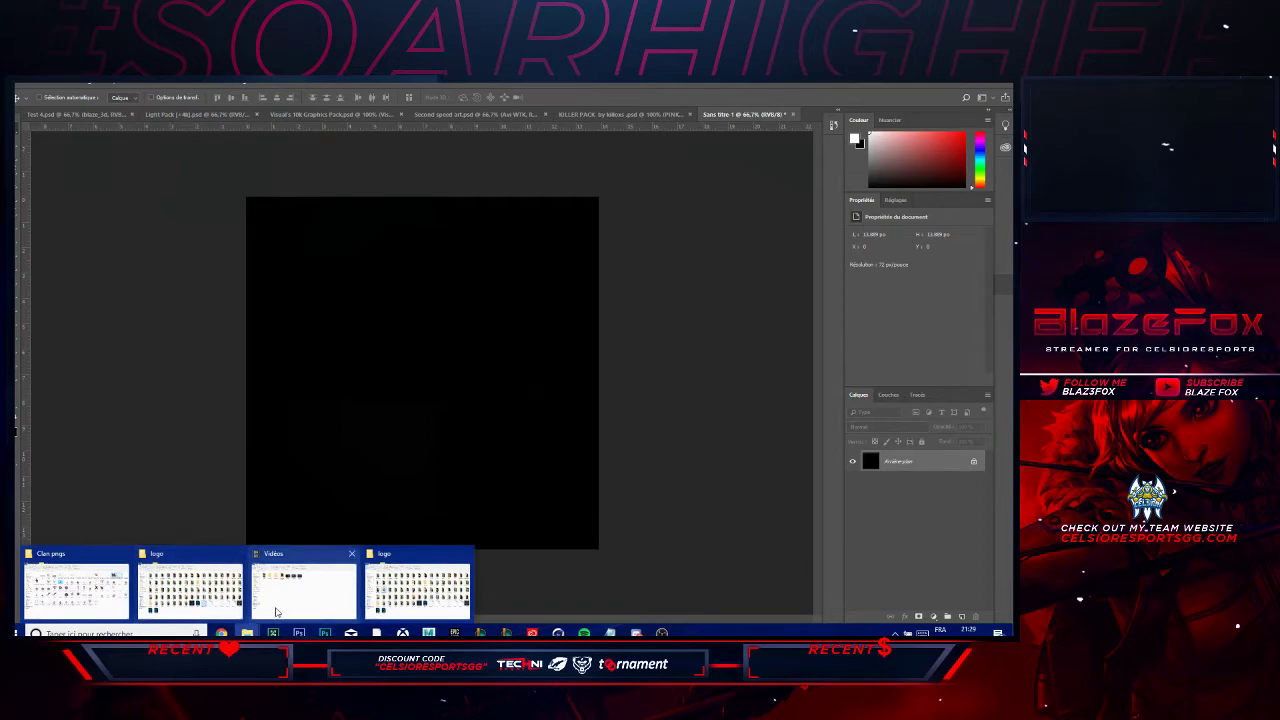
left_click(84, 587)
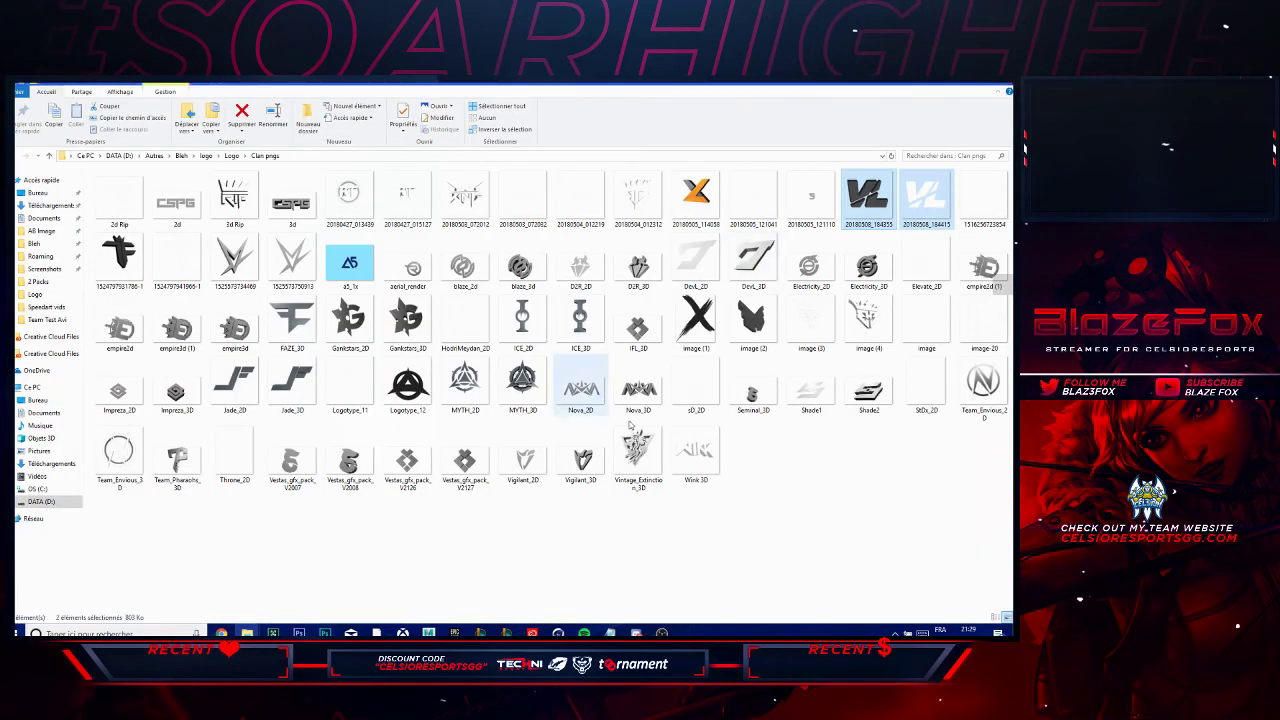
left_click(682, 537)
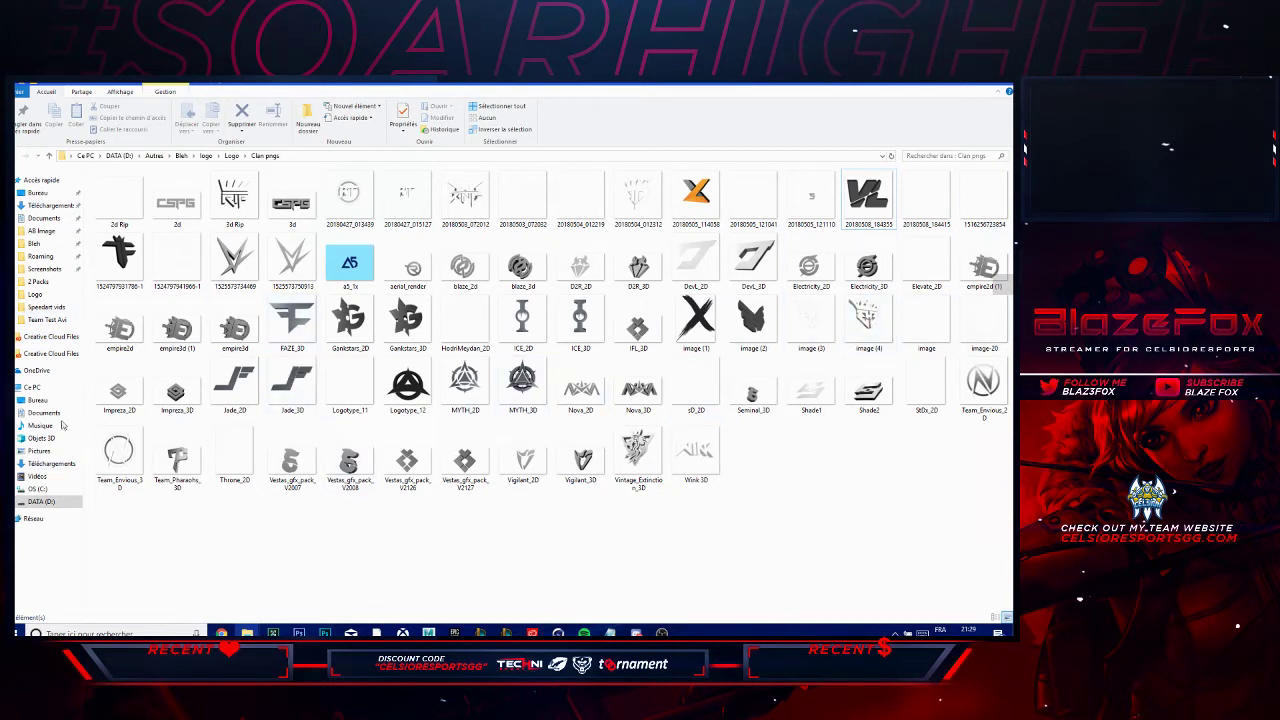
left_click(538, 261)
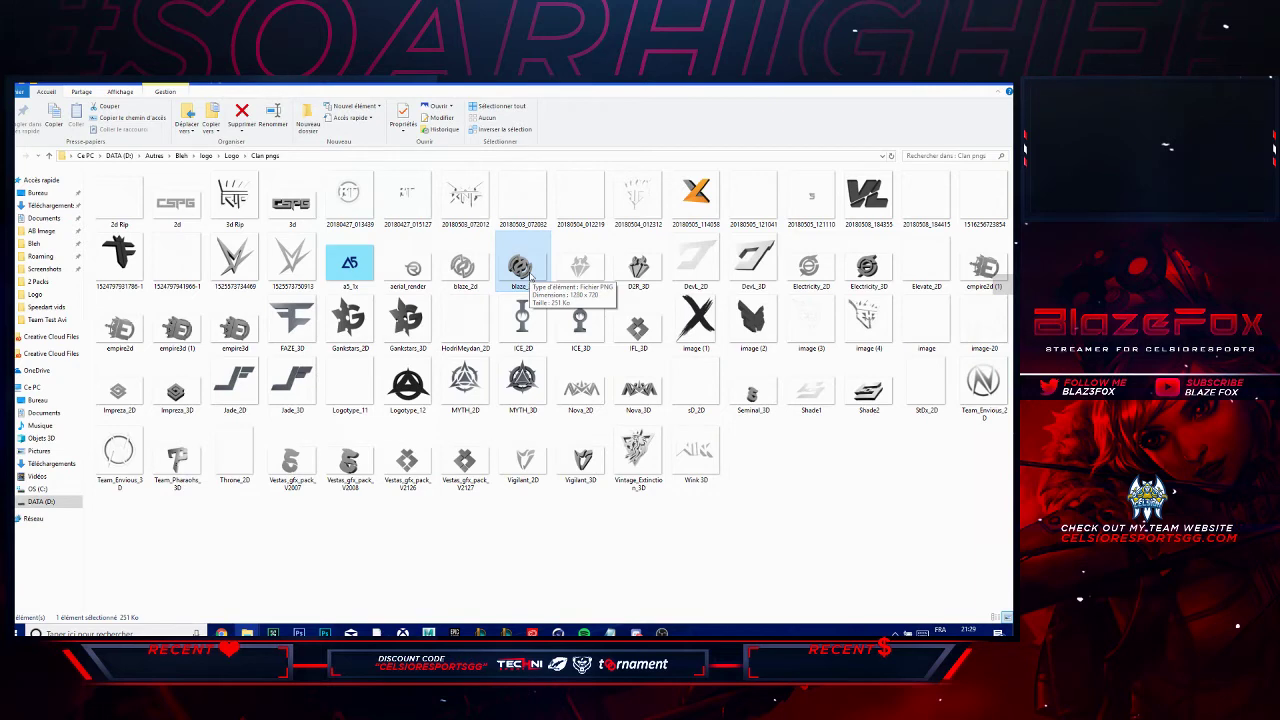
left_click(463, 265, "ctrl")
left_click_drag(520, 268, 440, 247)
key("Return")
key("Return")
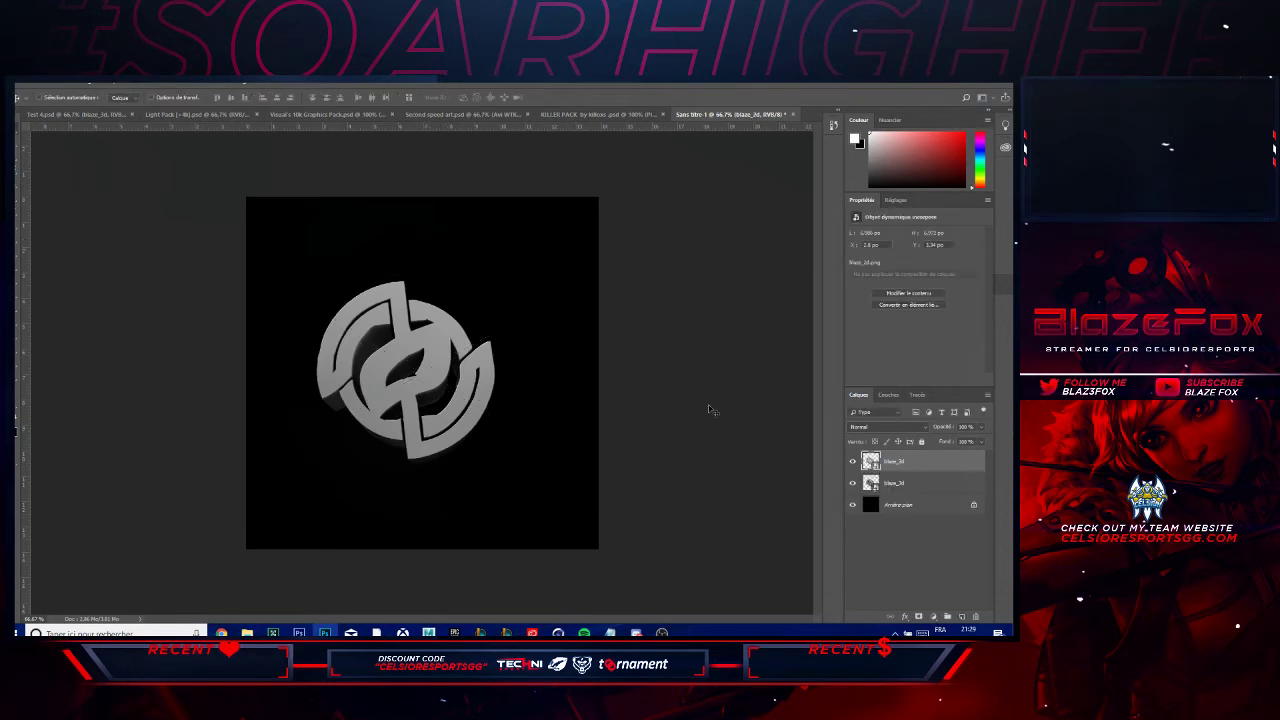
- Toggle the visibility of the upper logo layer to compare the 2D and 3D logos
left_click(852, 461)
left_click(852, 461)
left_click(852, 461)
left_click(852, 461)
left_click(852, 461)
left_click(852, 461)
- Scale both logo layers together to about 140% and centre them horizontally, slightly above the middle of the canvas
left_click(920, 480, "shift")
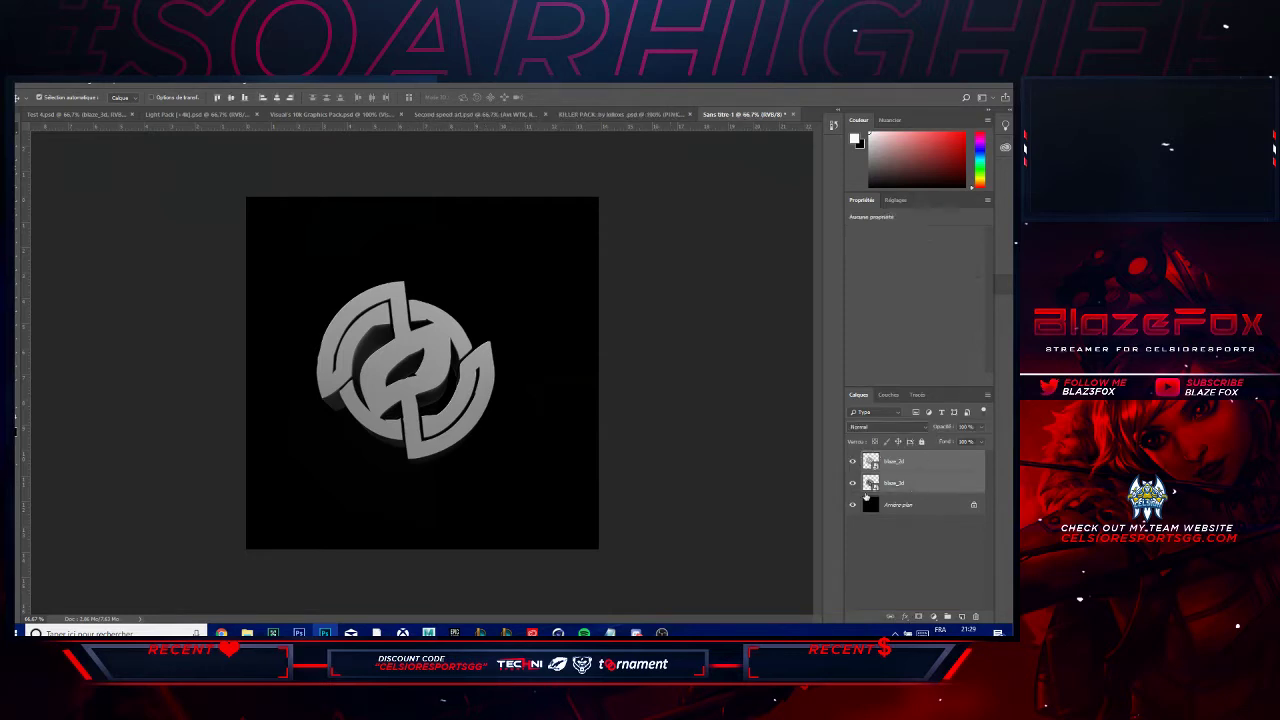
key("ctrl+t")
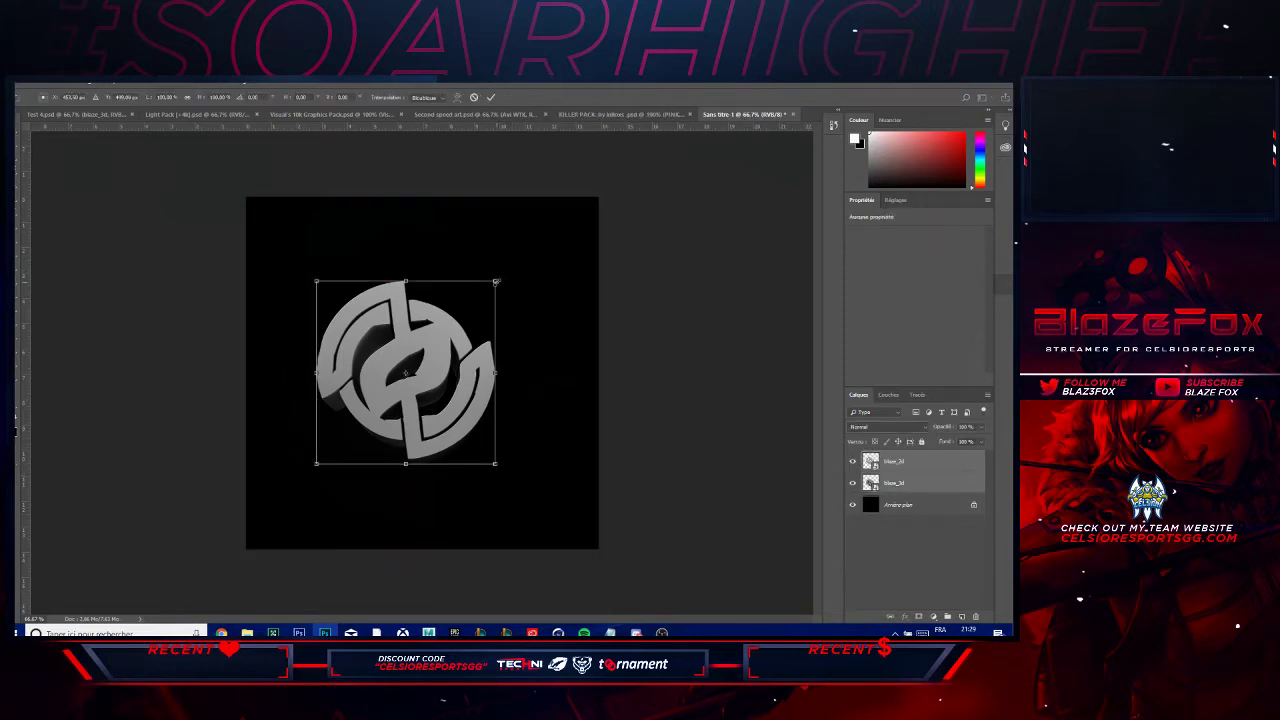
left_click_drag(496, 282, 535, 236)
left_click_drag(480, 372, 490, 348)
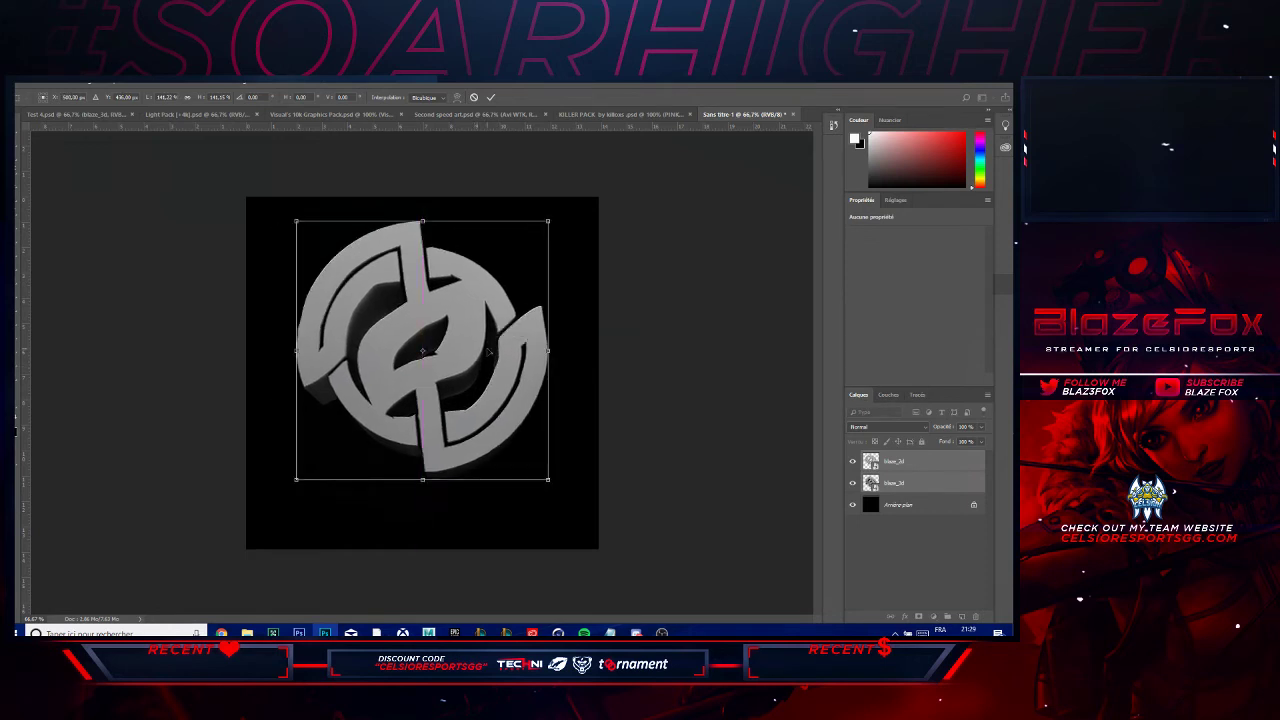
key("Return")
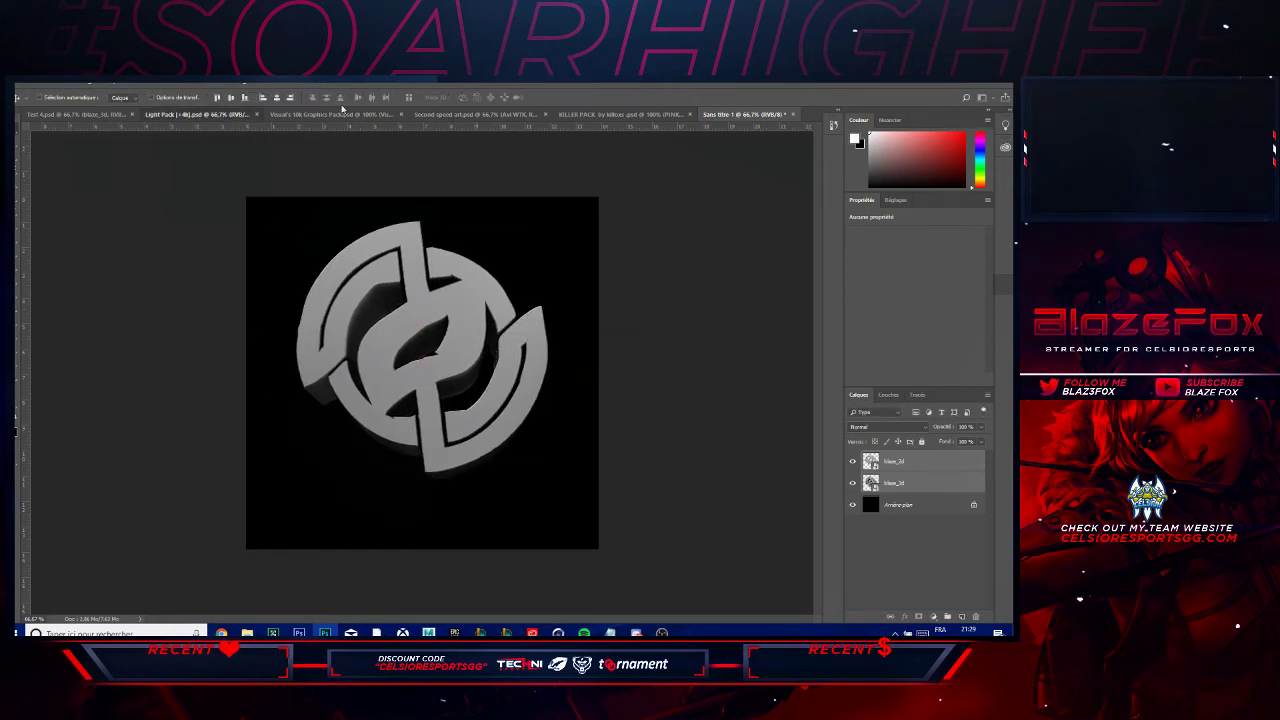
- Copy the layer style of blaze_3d in Second speed art.psd and paste it onto the new document's blaze_3d layer, collapsing its effects
left_click(344, 114)
left_click(458, 117)
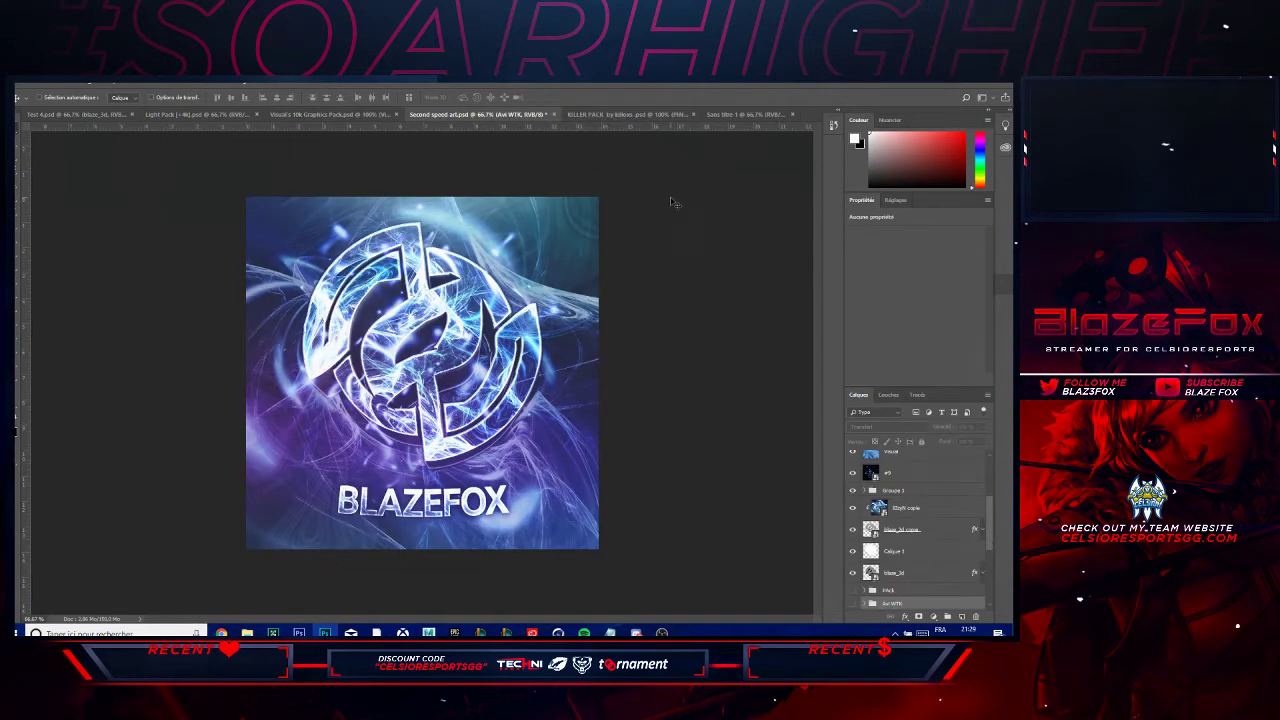
right_click(922, 580)
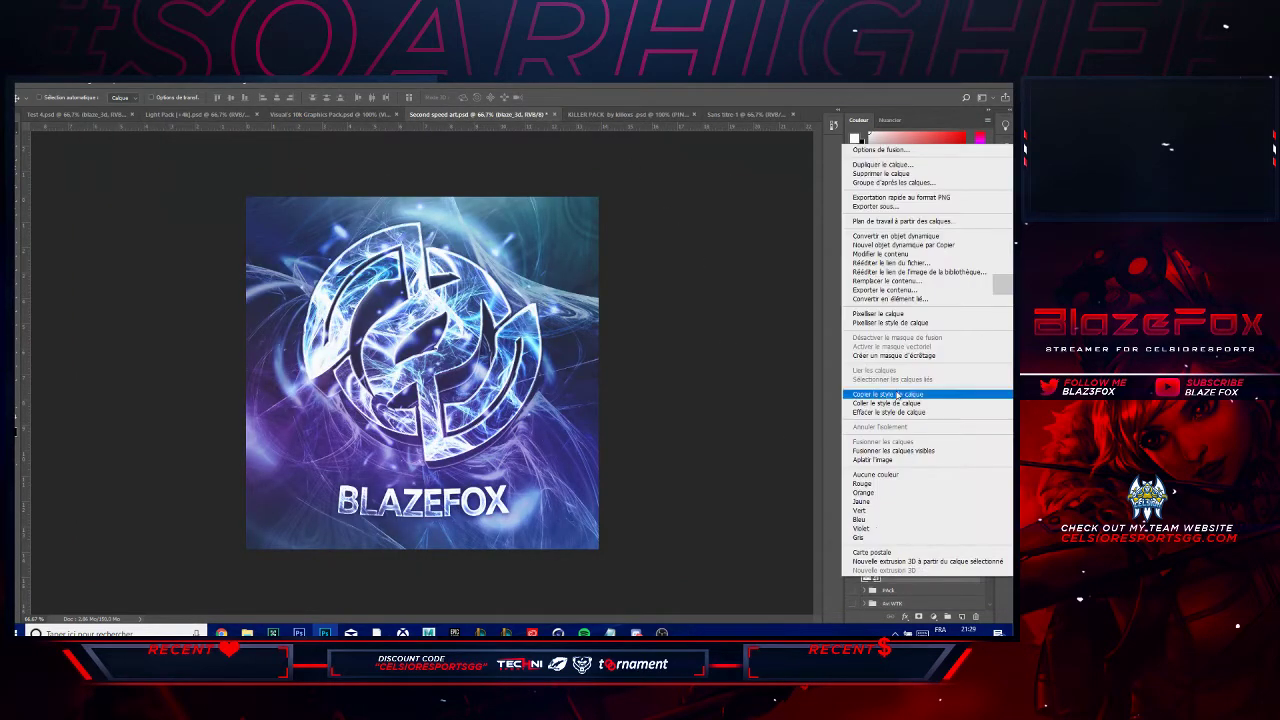
left_click(902, 391)
left_click(738, 117)
right_click(914, 486)
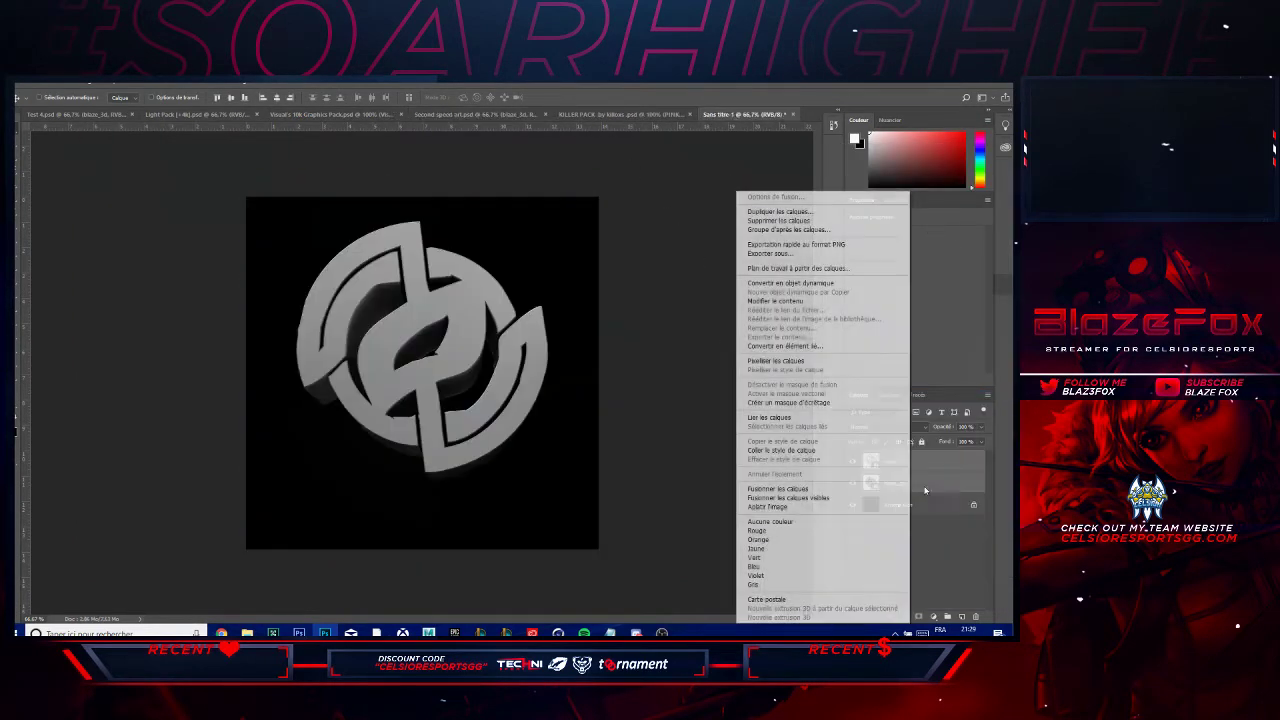
left_click(947, 502)
left_click(943, 490)
right_click(943, 494)
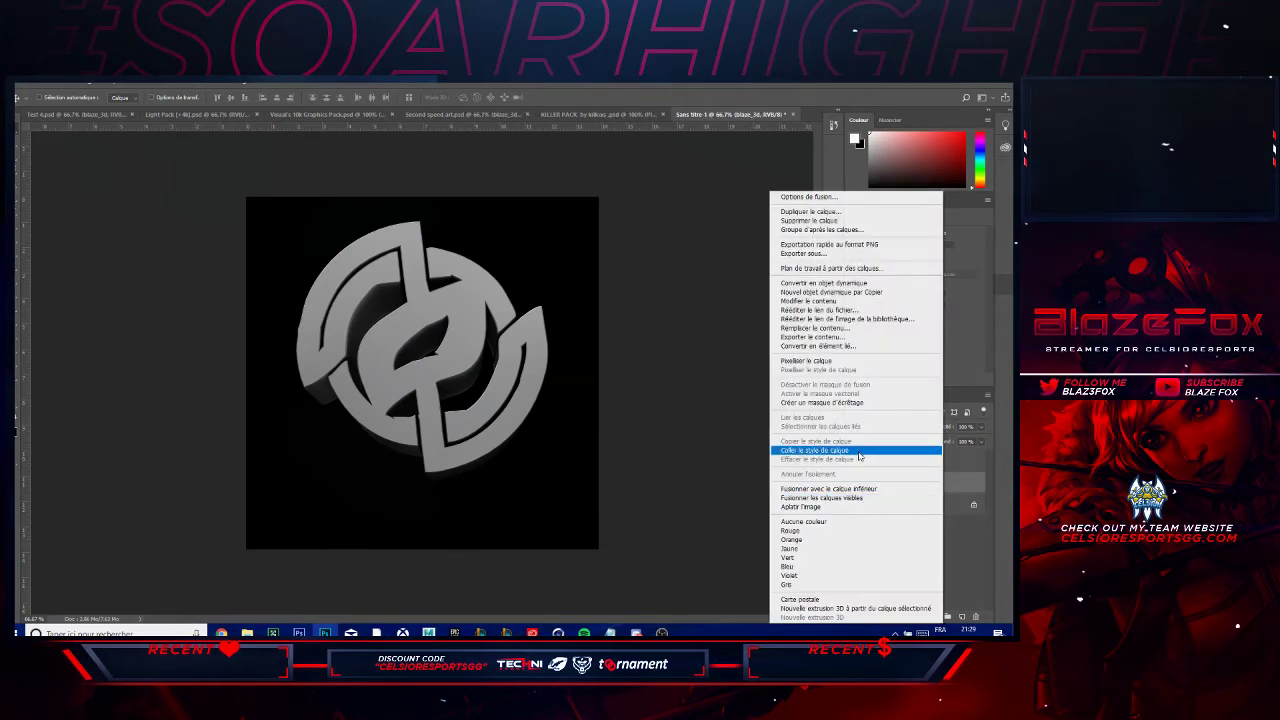
left_click(860, 453)
left_click(980, 483)
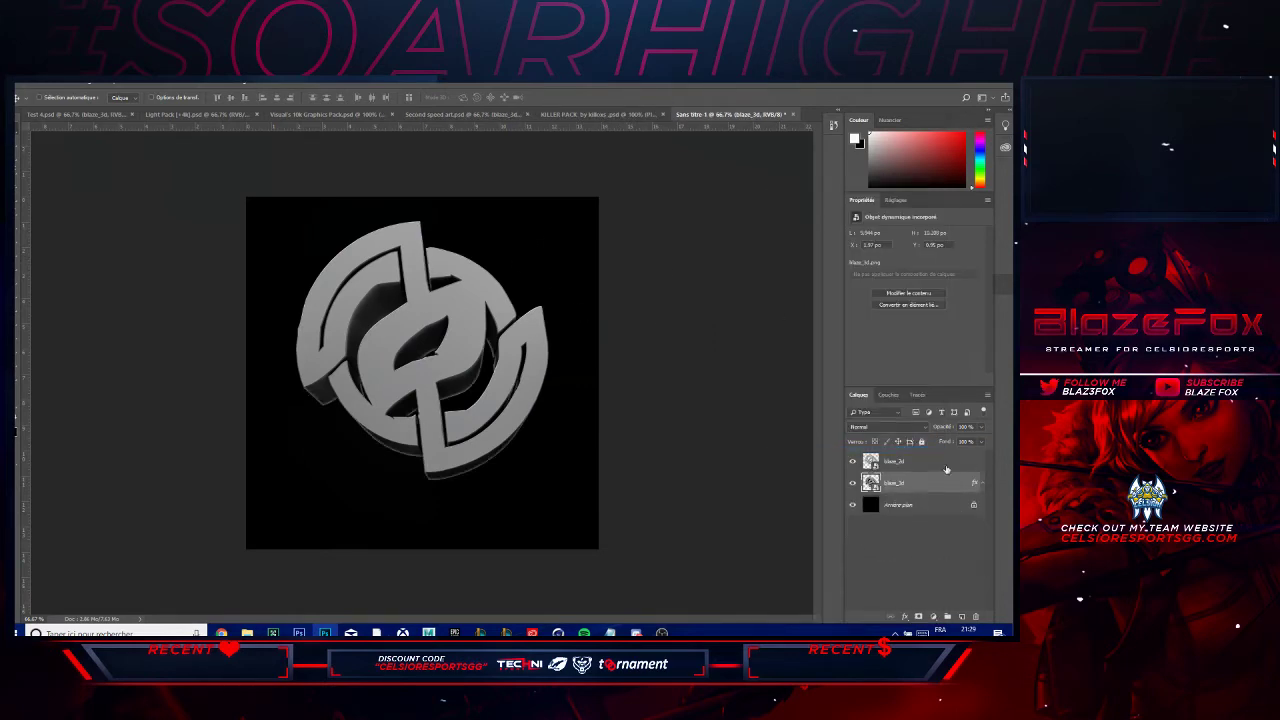
- Copy the layer style of the blaze_2d copy in Second speed art.psd onto the blaze_2d layer of the new document
left_click(439, 115)
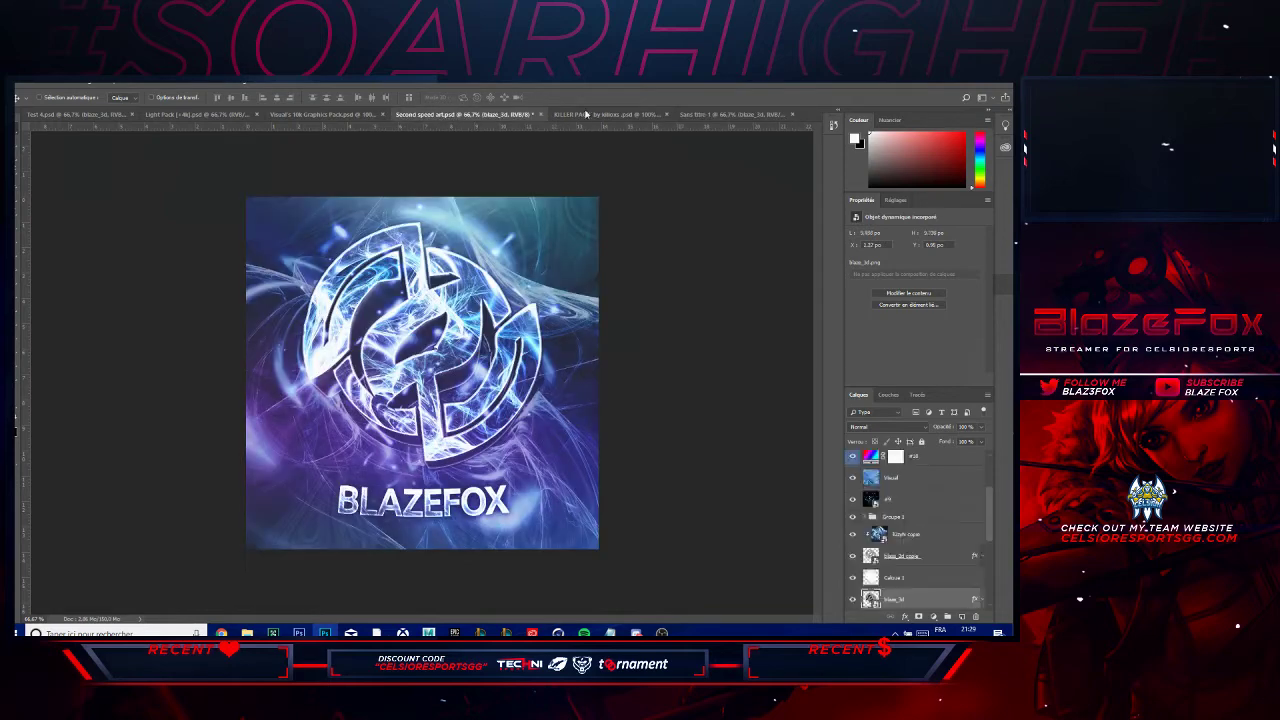
right_click(920, 565)
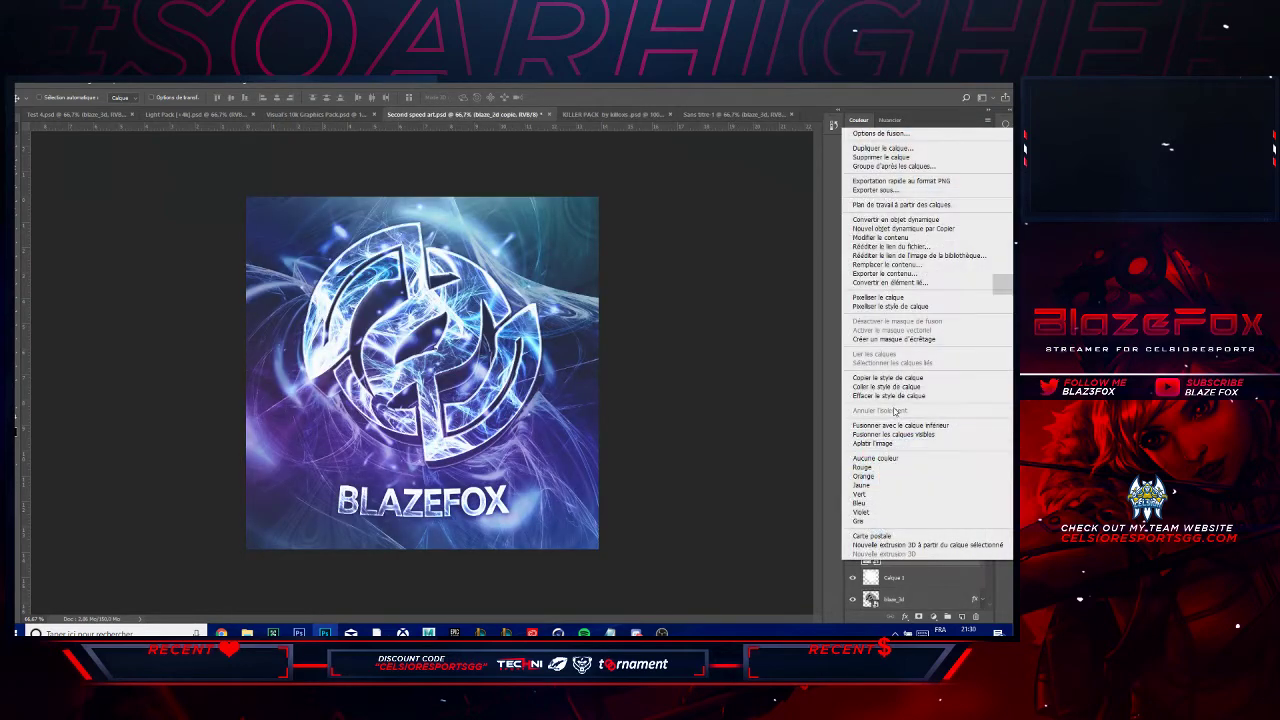
left_click(905, 383)
left_click(722, 115)
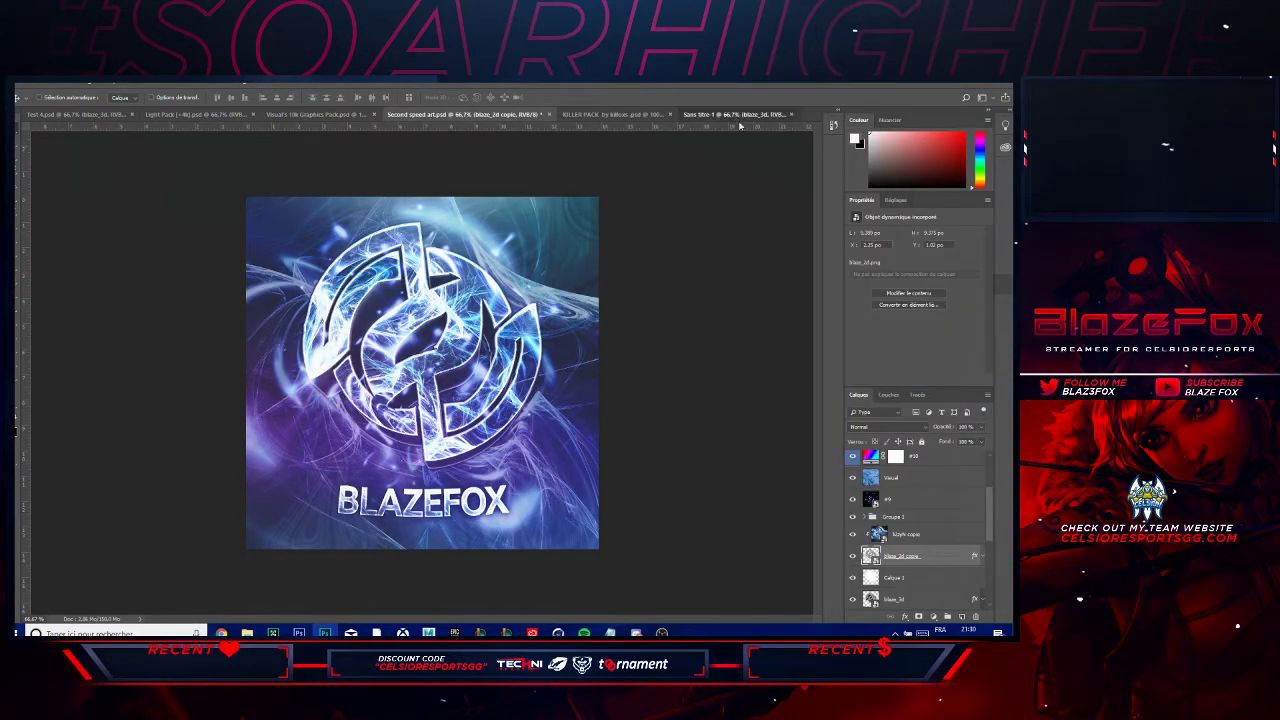
right_click(921, 461)
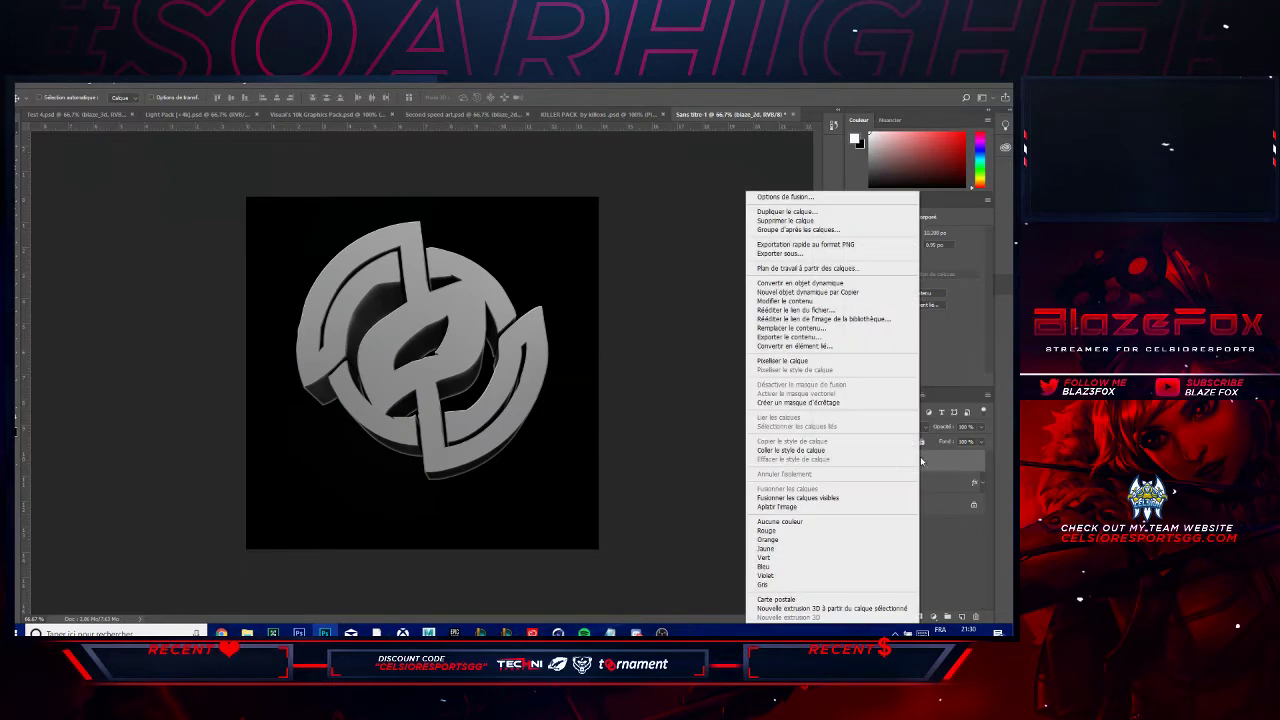
left_click(848, 451)
left_click(500, 114)
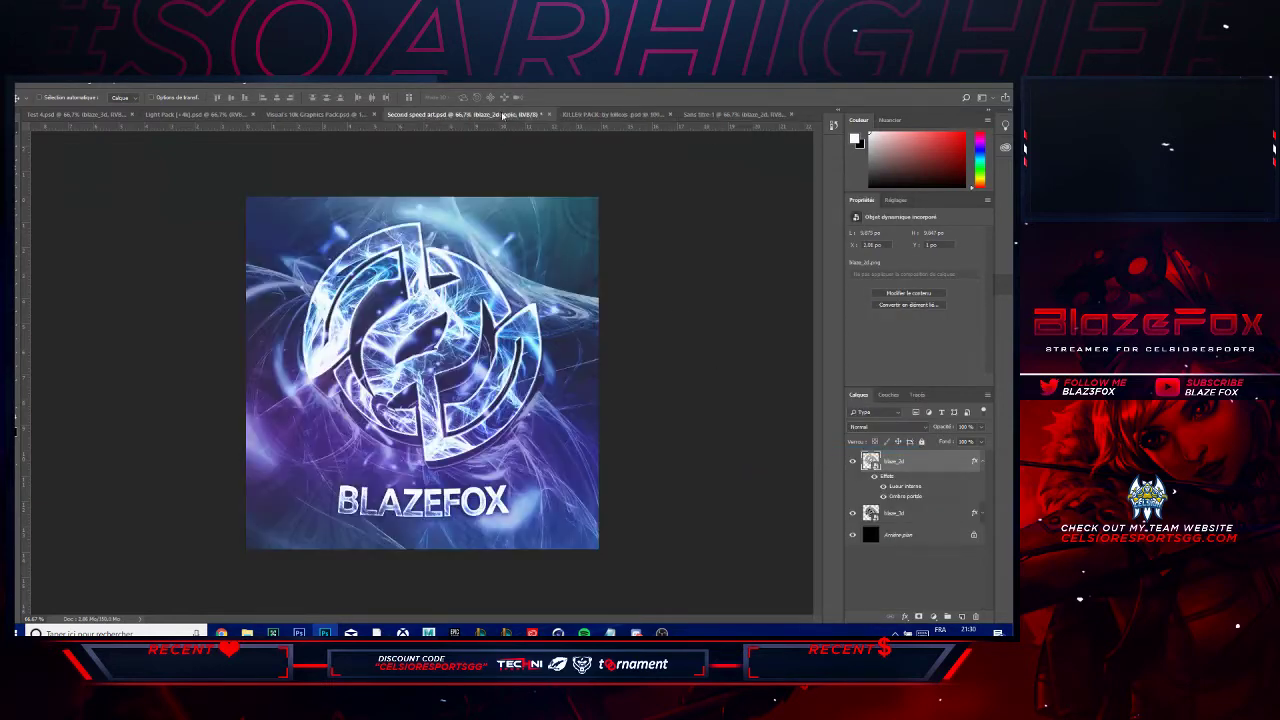
left_click(700, 118)
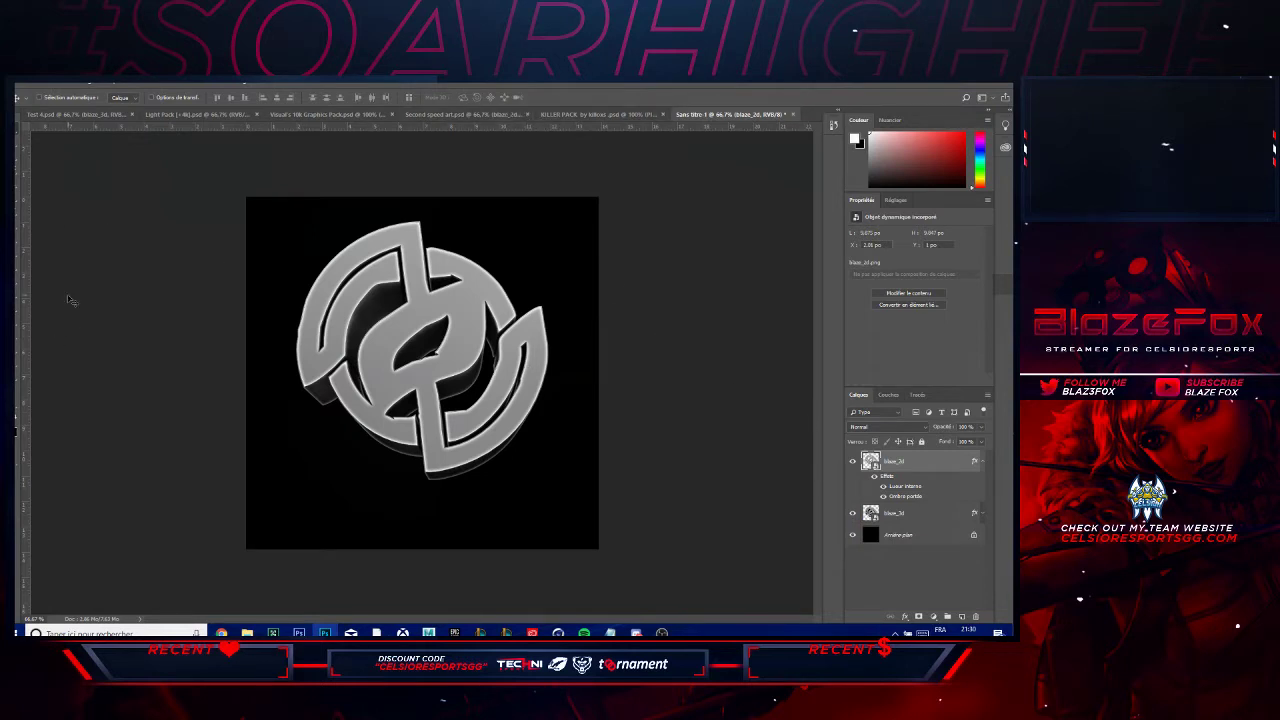
- Duplicate the CC'S group, the curves adjustment and the Light layer from Second speed art.psd into the new document above the logos
left_click(480, 116)
scroll(939, 505, "up", 1)
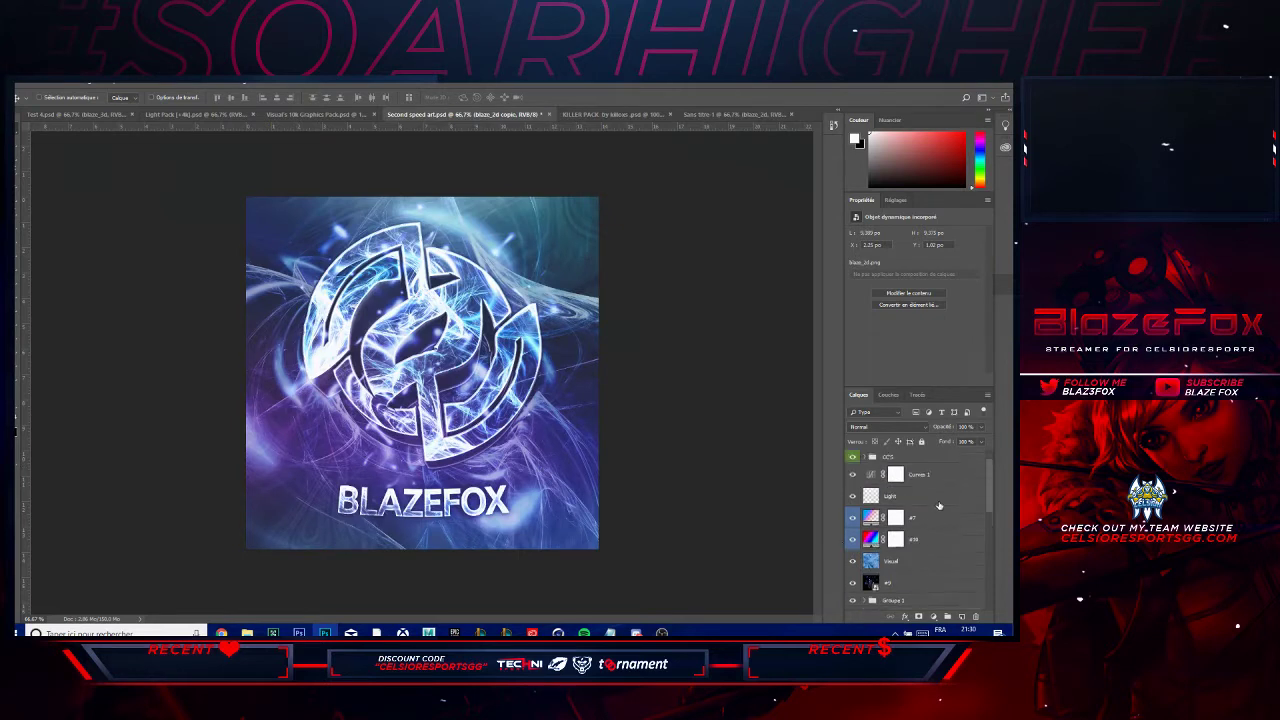
left_click(936, 470)
left_click(928, 494, "shift")
left_click_drag(927, 466, 500, 257)
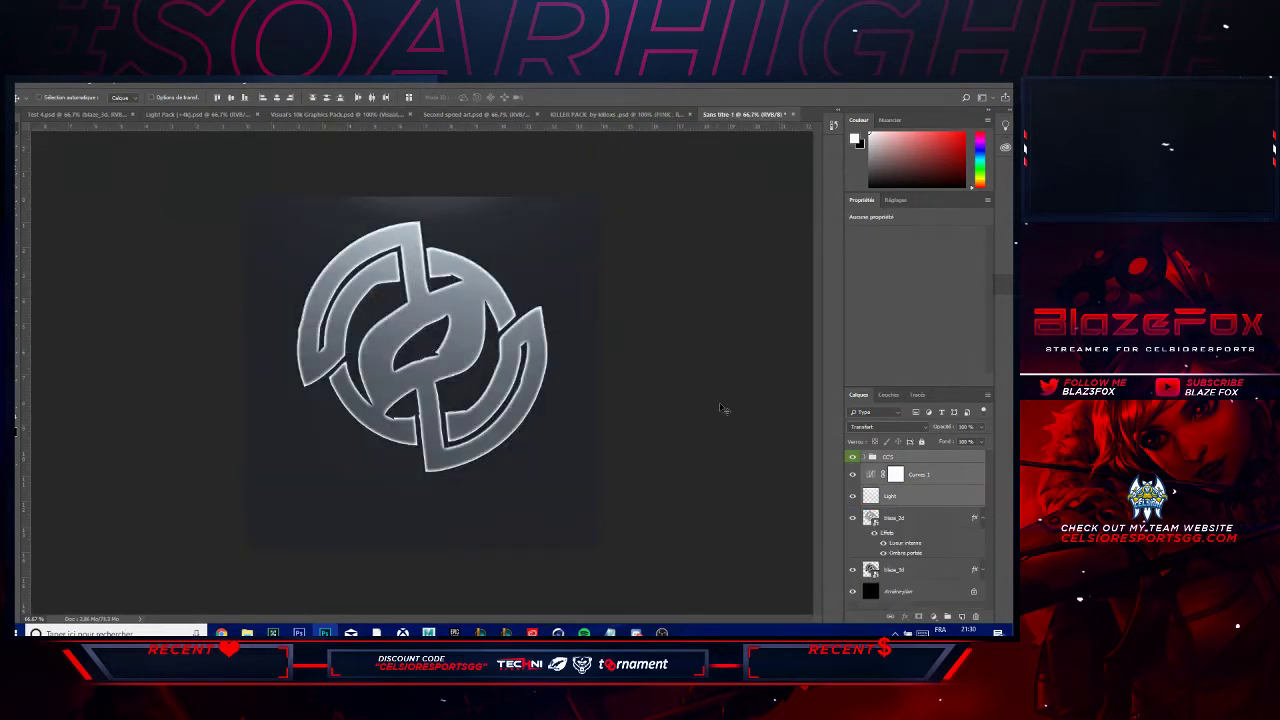
- Duplicate the Text and Color Fill 1 layers from Second speed art.psd into the new document, below the logo layers
left_click(478, 115)
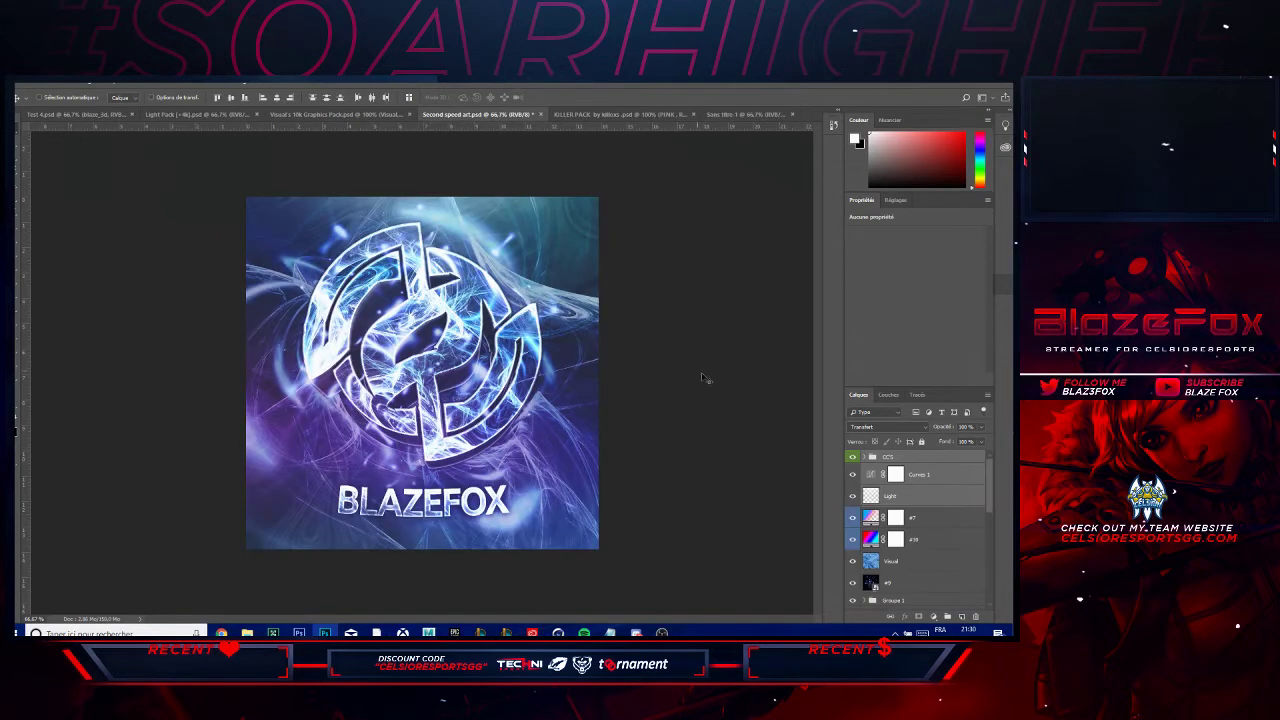
scroll(925, 568, "down", 5)
left_click(928, 556)
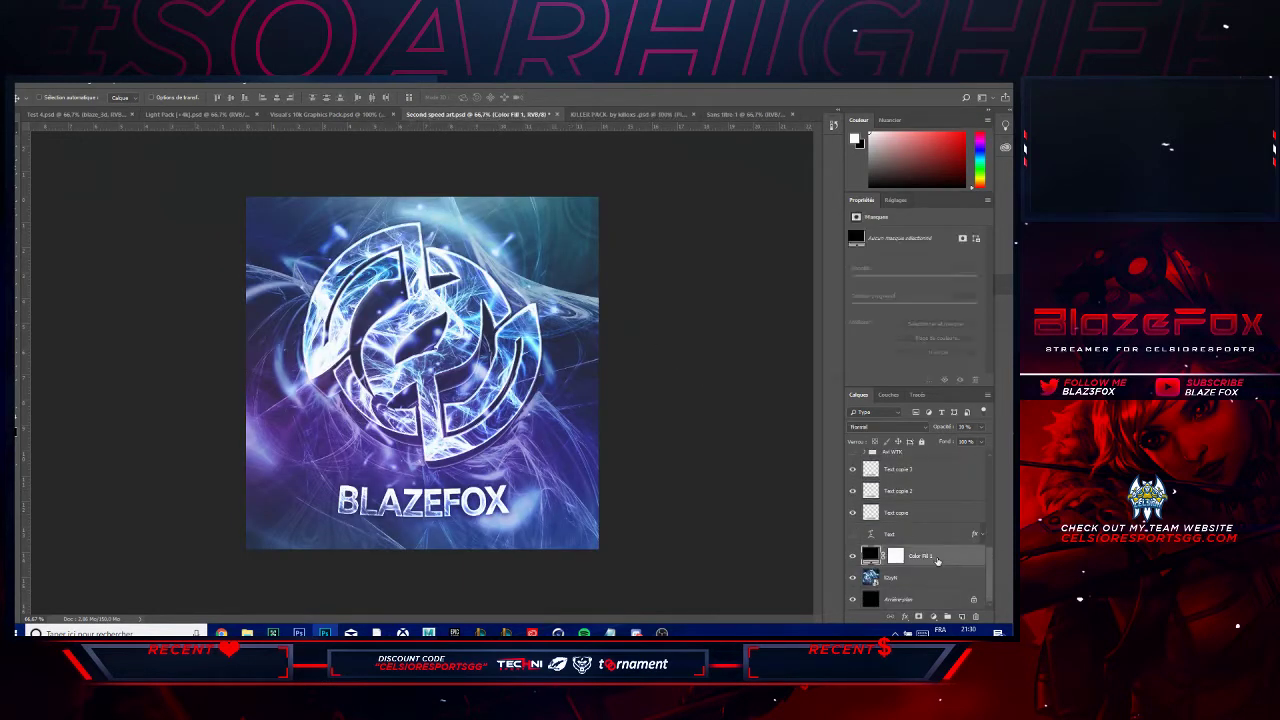
left_click(940, 535, "shift")
left_click_drag(940, 535, 868, 464)
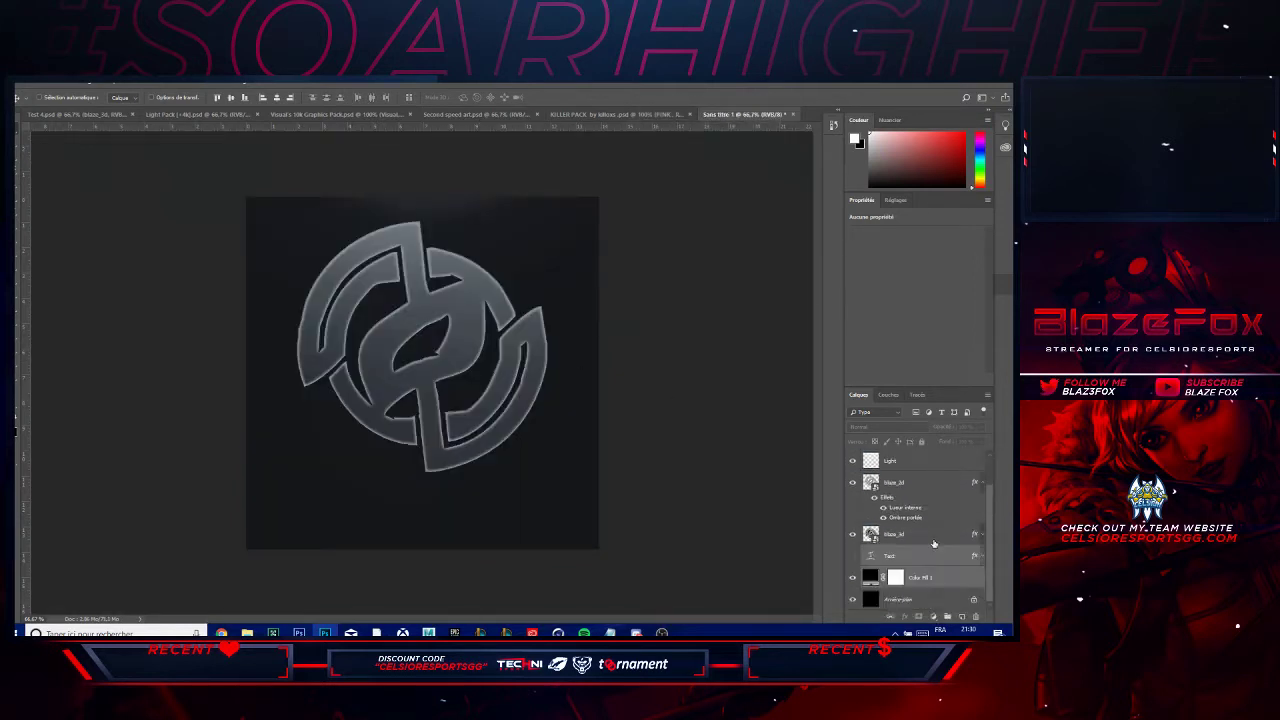
scroll(945, 505, "up", 1)
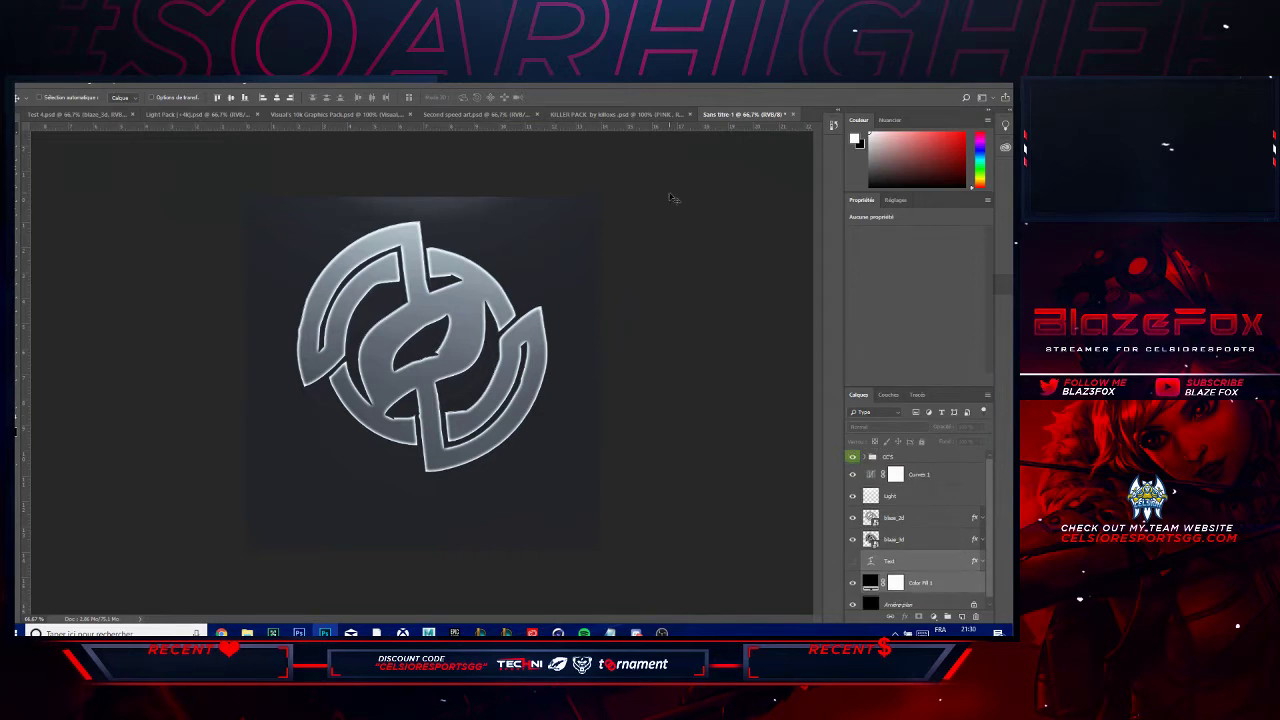
- Close the Second speed art.psd document
left_click(476, 114)
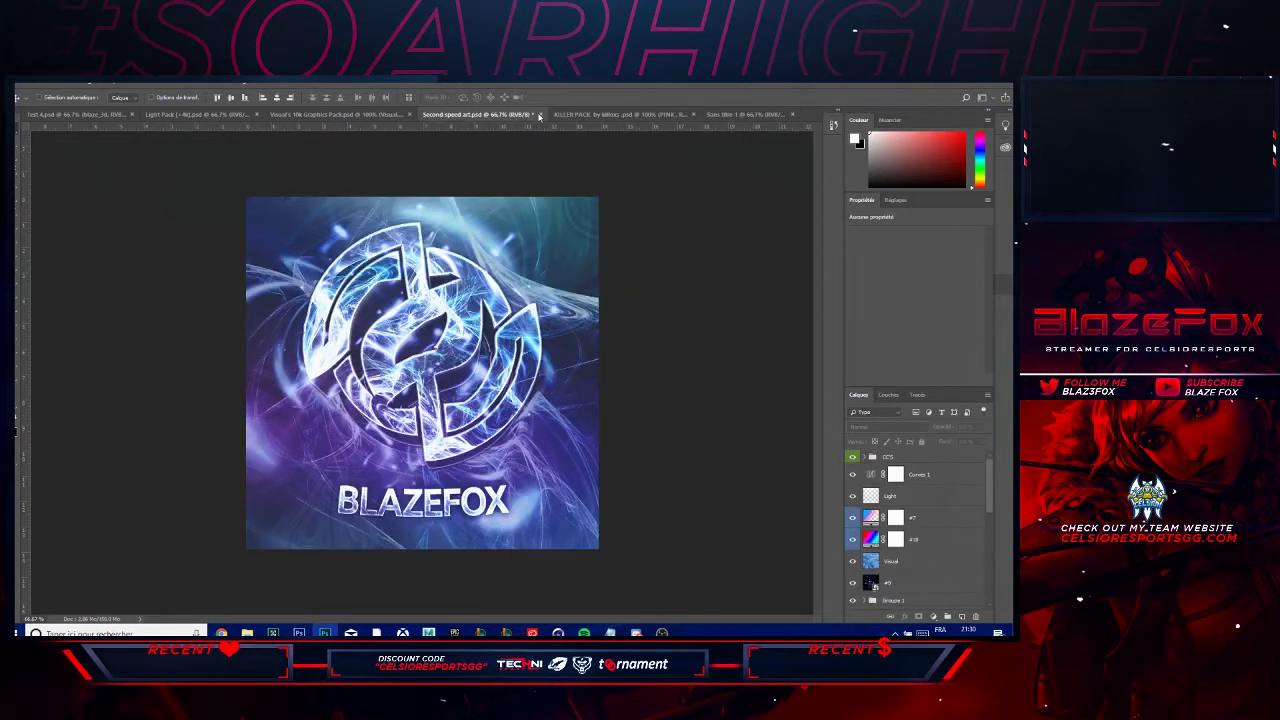
left_click(539, 114)
left_click(521, 281)
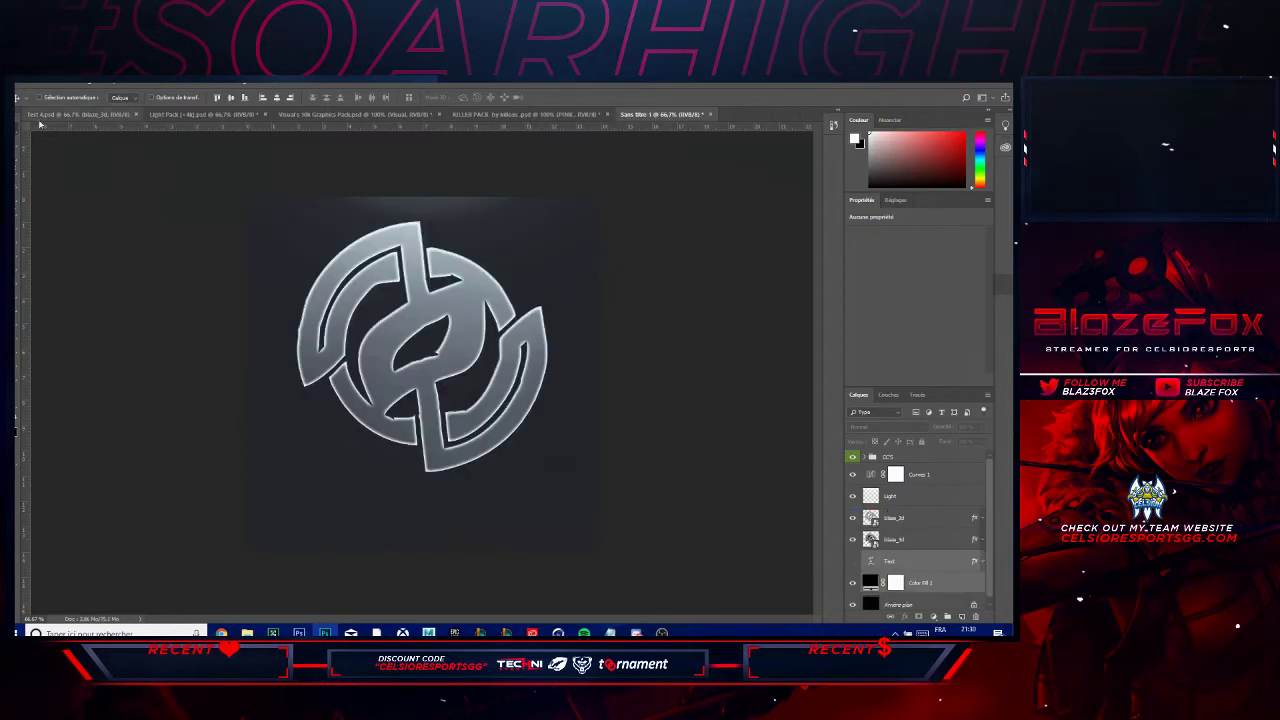
- Select the blaze_3d layer in the new document and hide the CC'S group
left_click(80, 114)
left_click(675, 115)
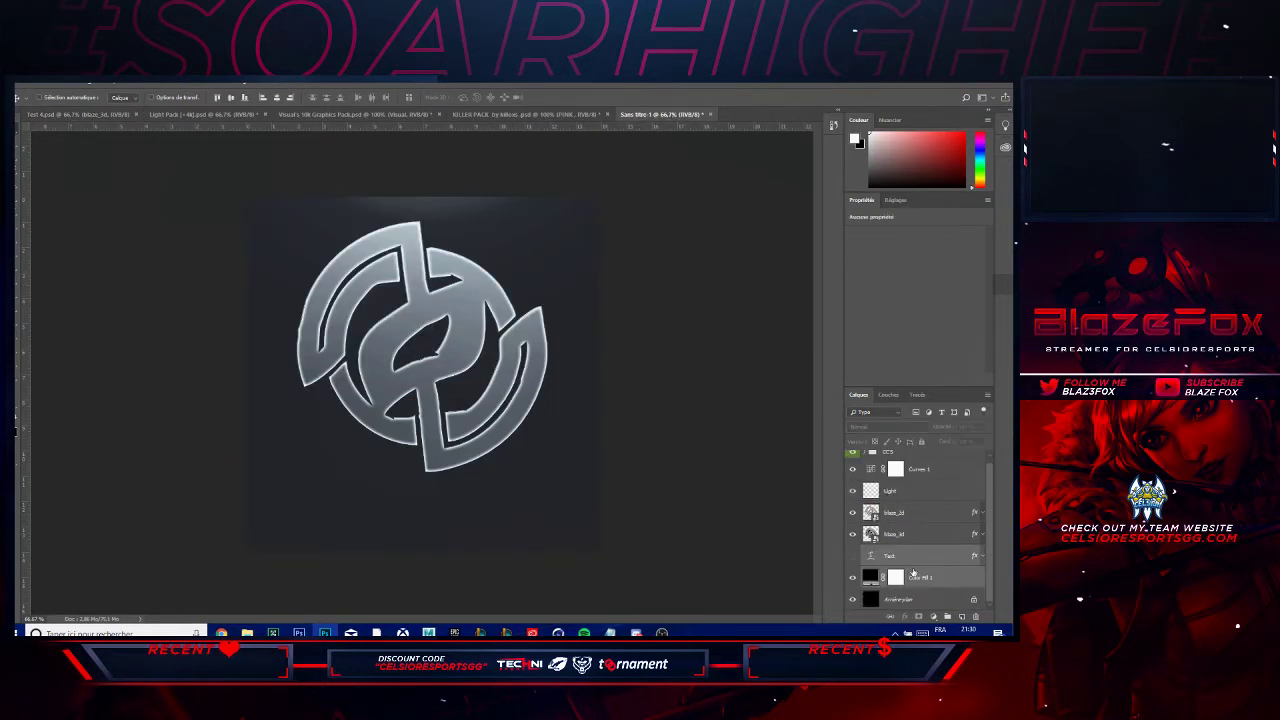
left_click(914, 540)
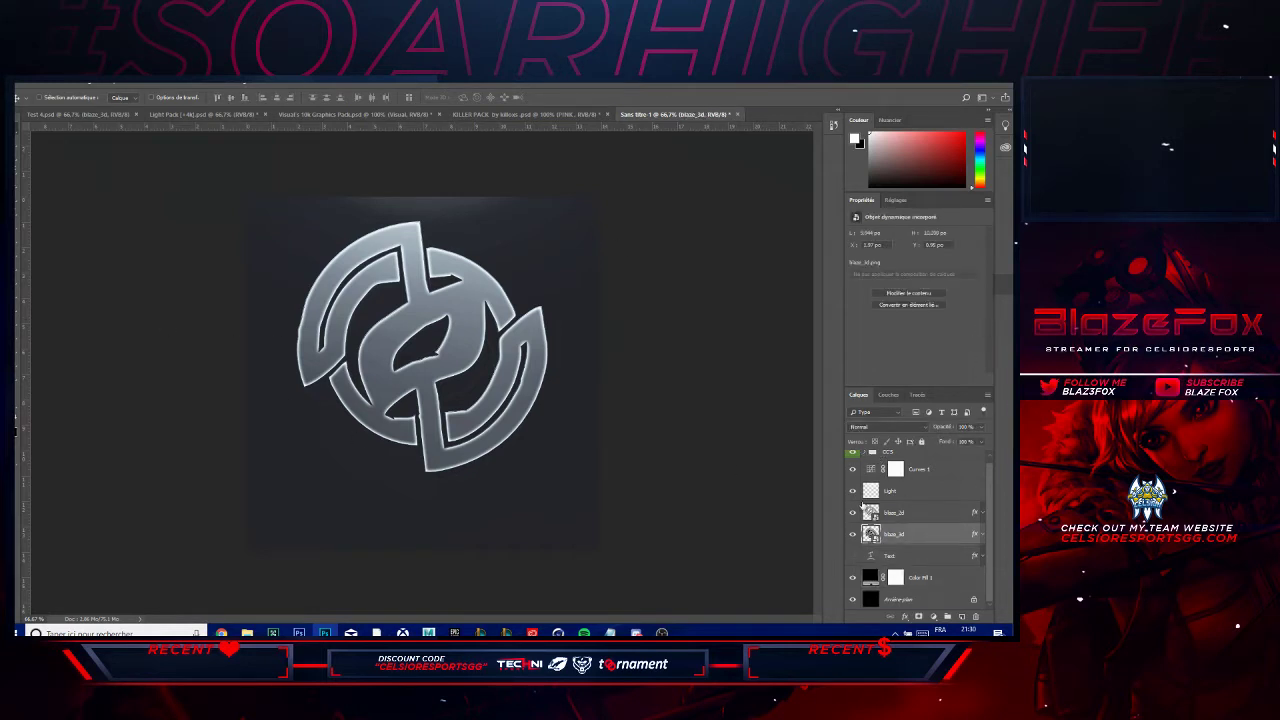
scroll(884, 488, "up", 1)
left_click(853, 456)
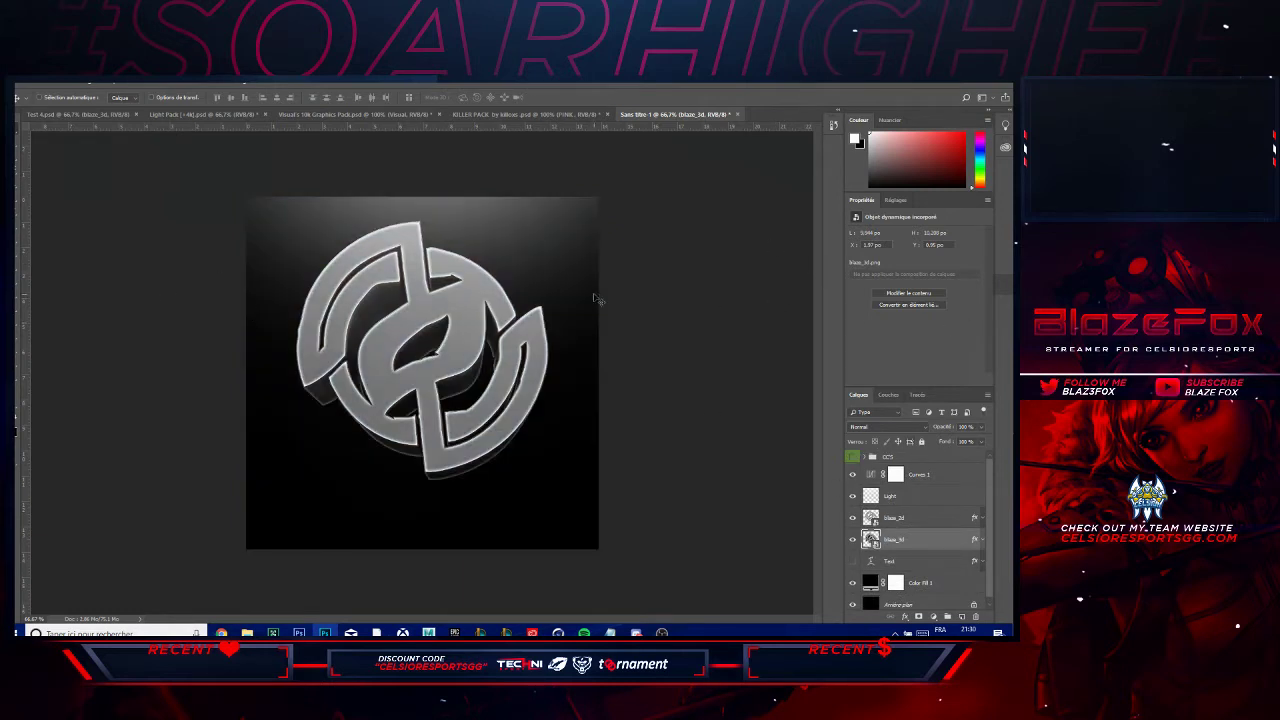
- Toggle the Light layer to compare its effect on the artwork, and hide it together with the blaze_2d and blaze_3d layers
left_click(852, 496)
left_click(852, 497)
left_click(852, 497)
left_click(852, 497)
left_click(852, 498)
left_click(852, 498)
left_click(852, 497)
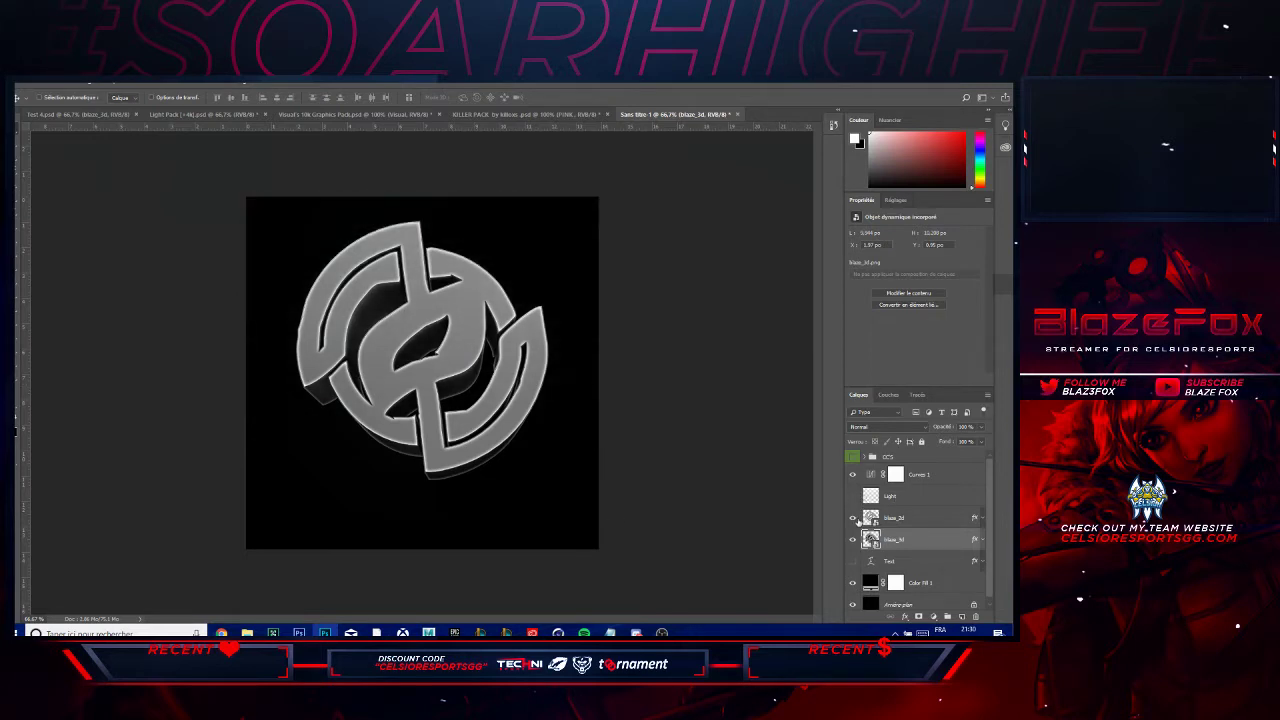
left_click(852, 518)
left_click(852, 539)
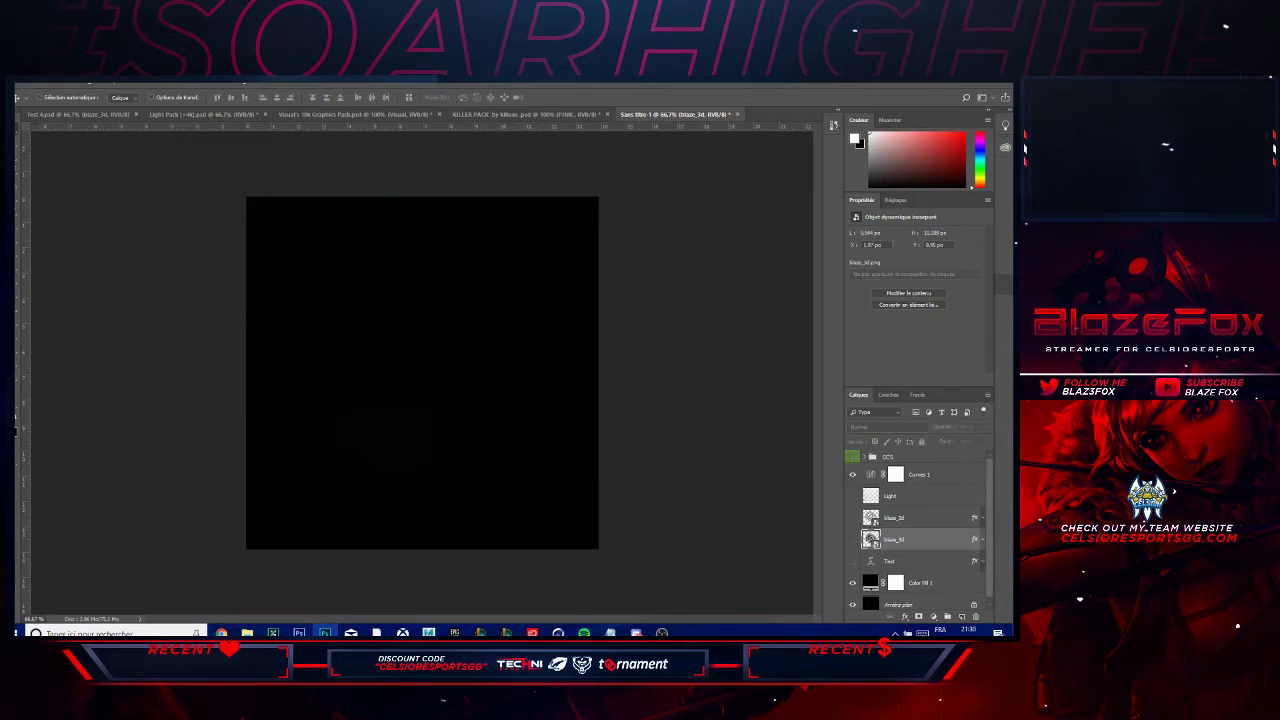
- Add a new layer above the Light layer and prepare a larger soft Brush with 0% hardness
left_click(15, 234)
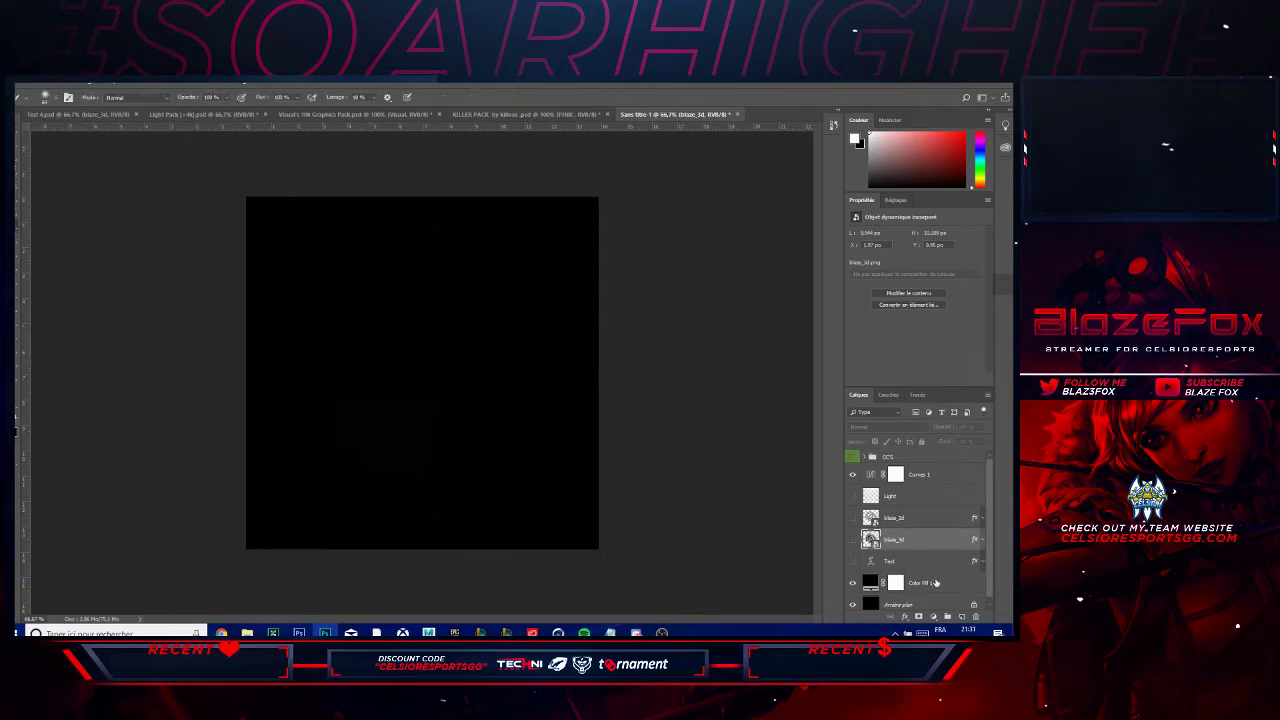
left_click(961, 616)
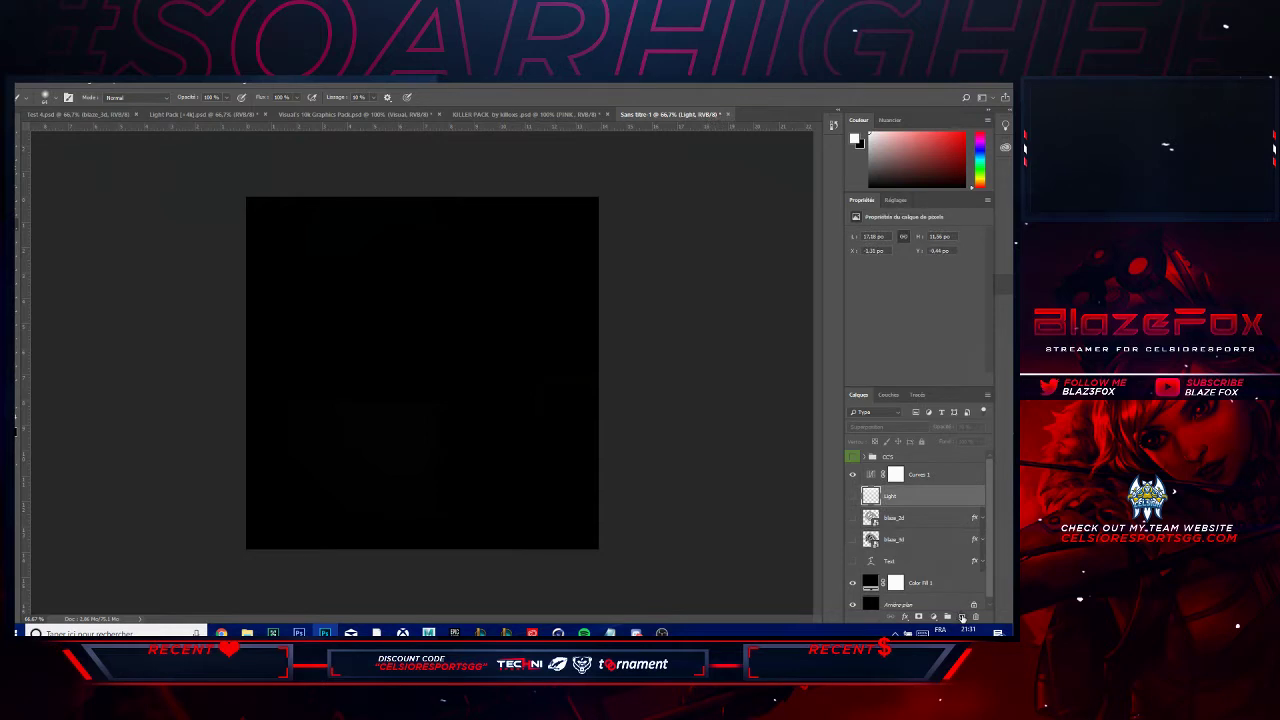
left_click(56, 98)
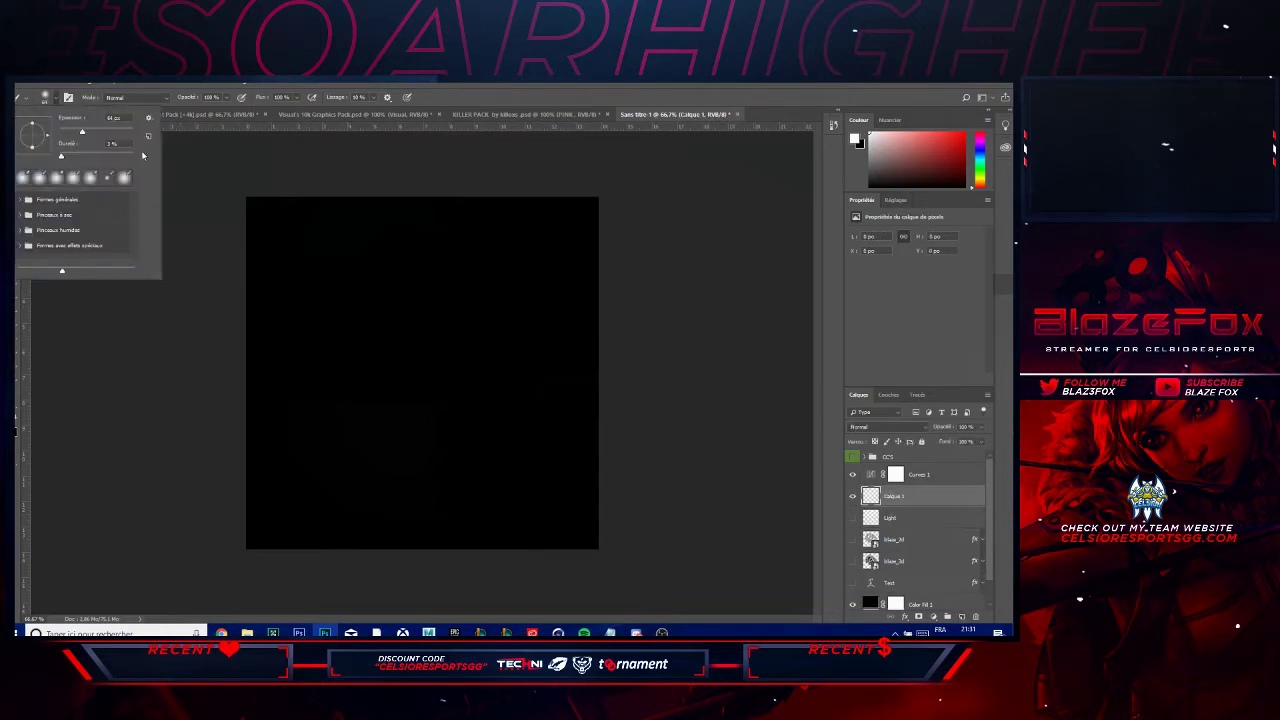
left_click_drag(64, 158, 30, 174)
left_click(113, 118)
type("100")
key("Return")
key("ctrl+minus")
key("ctrl+minus")
key("ctrl+minus")
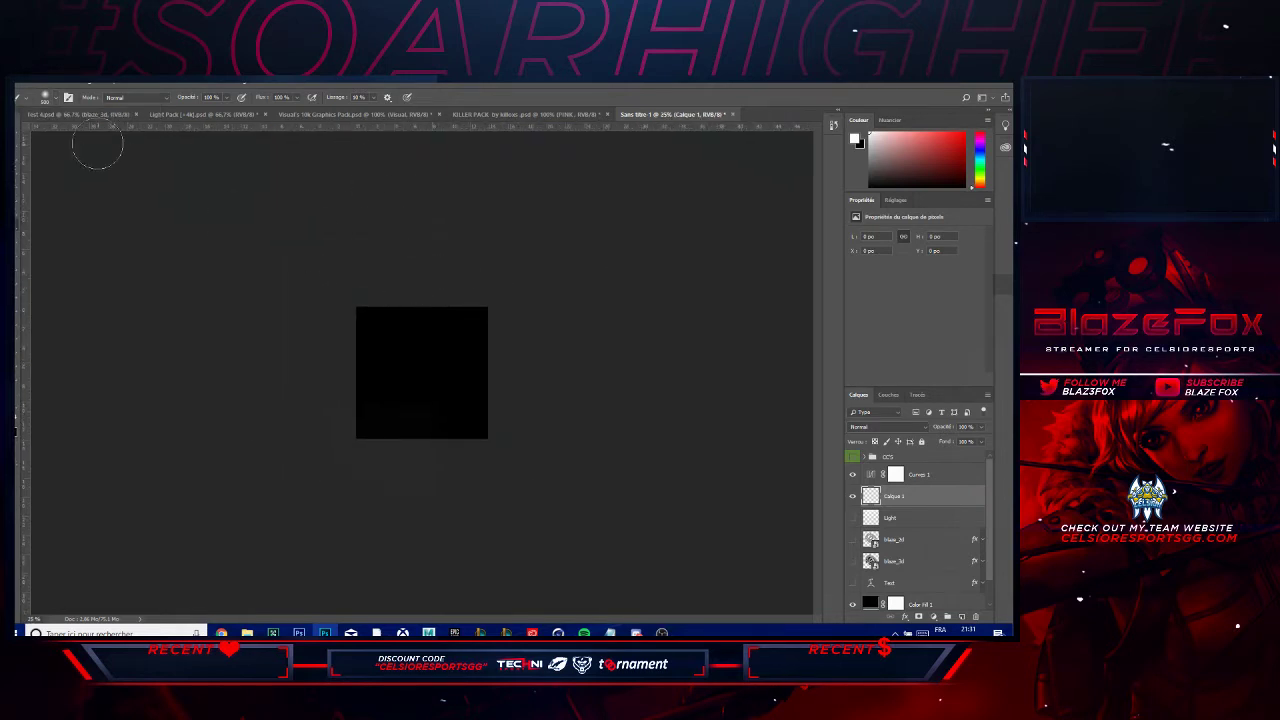
- Enlarge the soft brush further and paint a single white glow at the canvas's upper edge on the new layer
left_click(48, 99)
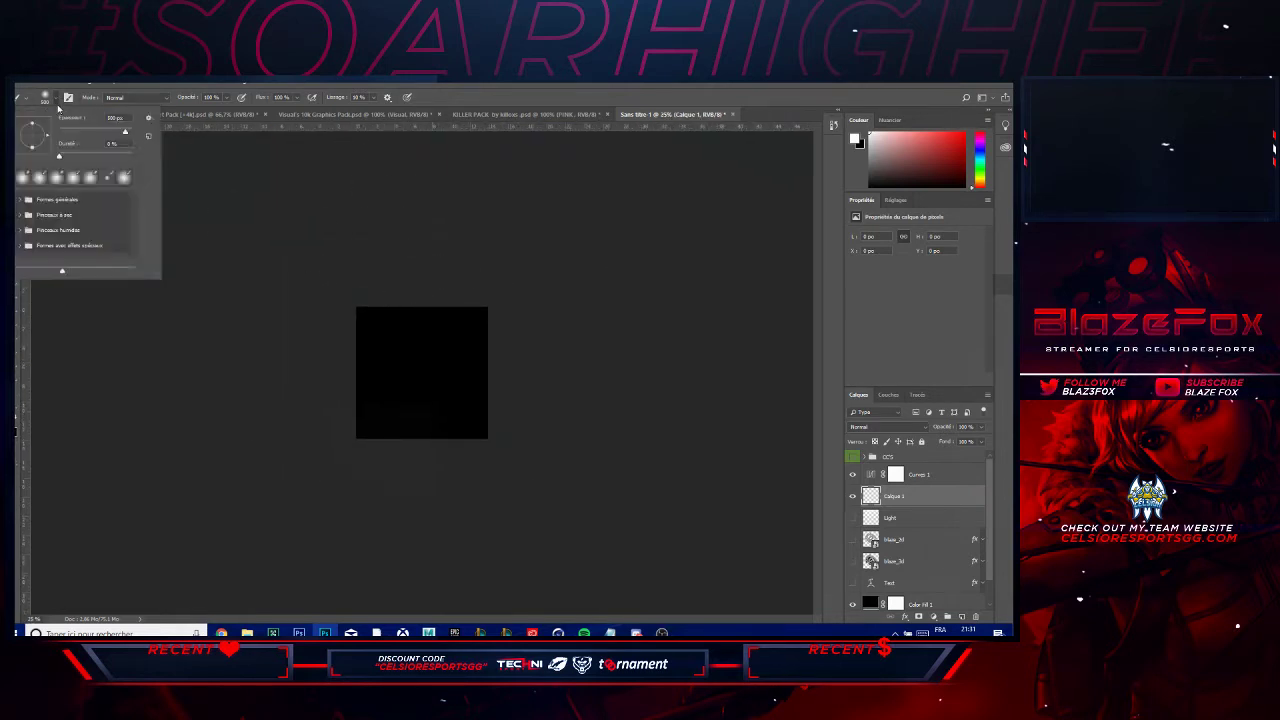
left_click(126, 133)
left_click_drag(126, 133, 128, 133)
key("Return")
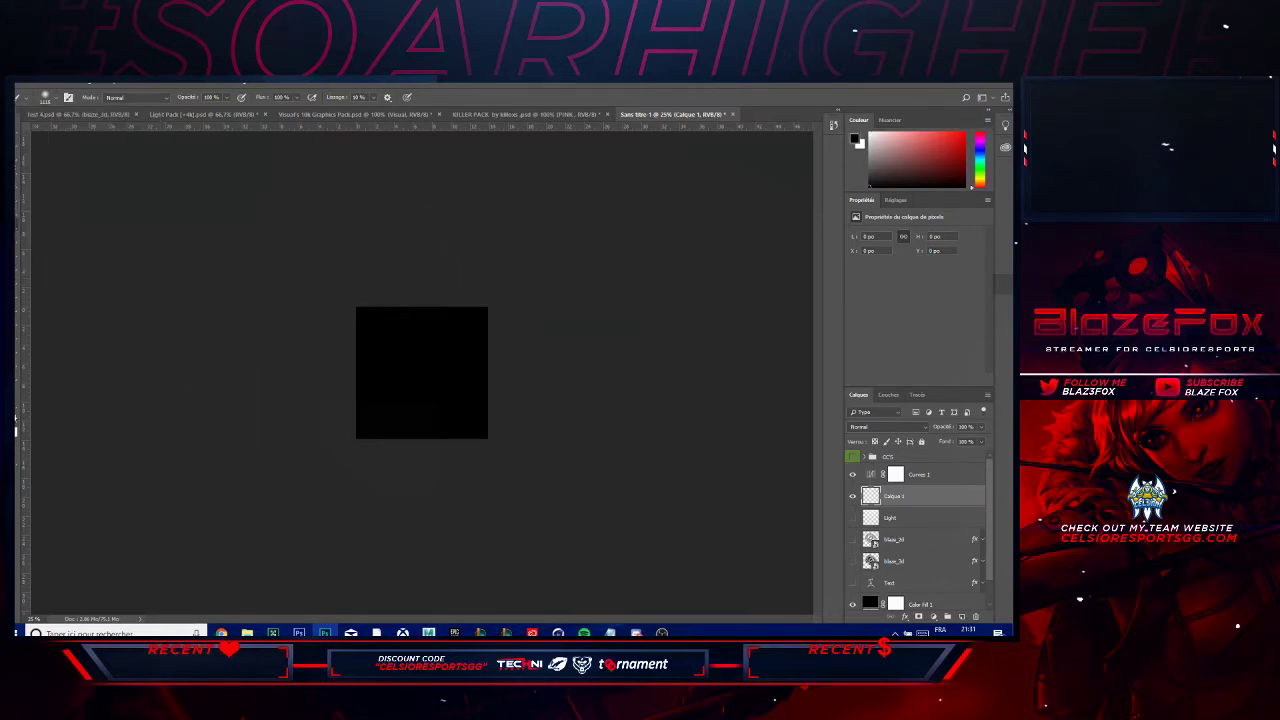
key("x")
left_click(422, 275)
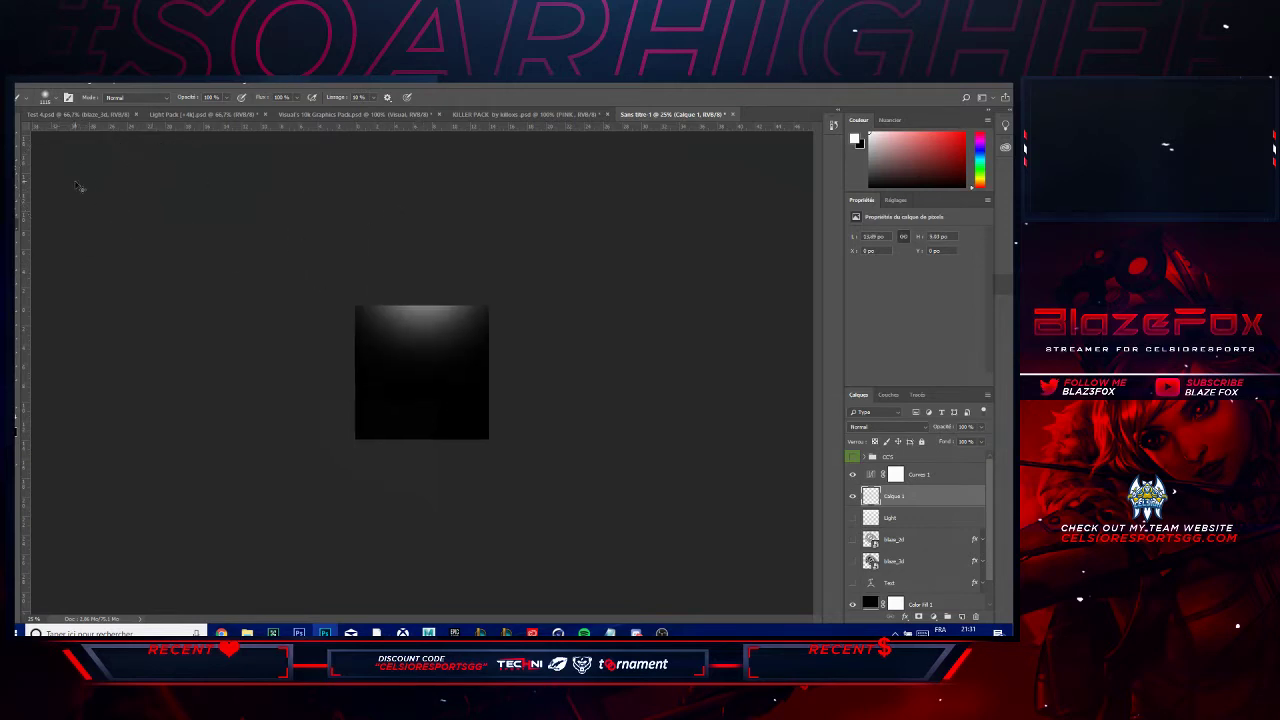
- Try a free transform on the painted glow layer
key("ctrl+plus")
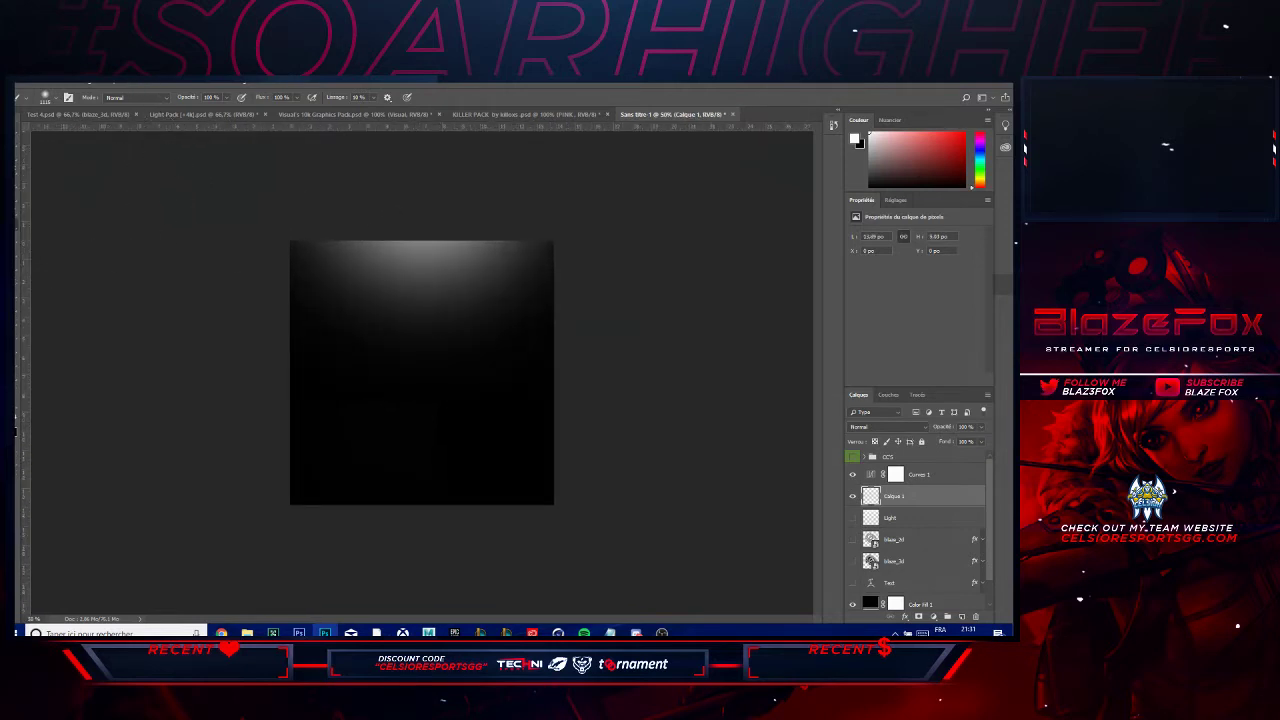
key("v")
key("ctrl+t")
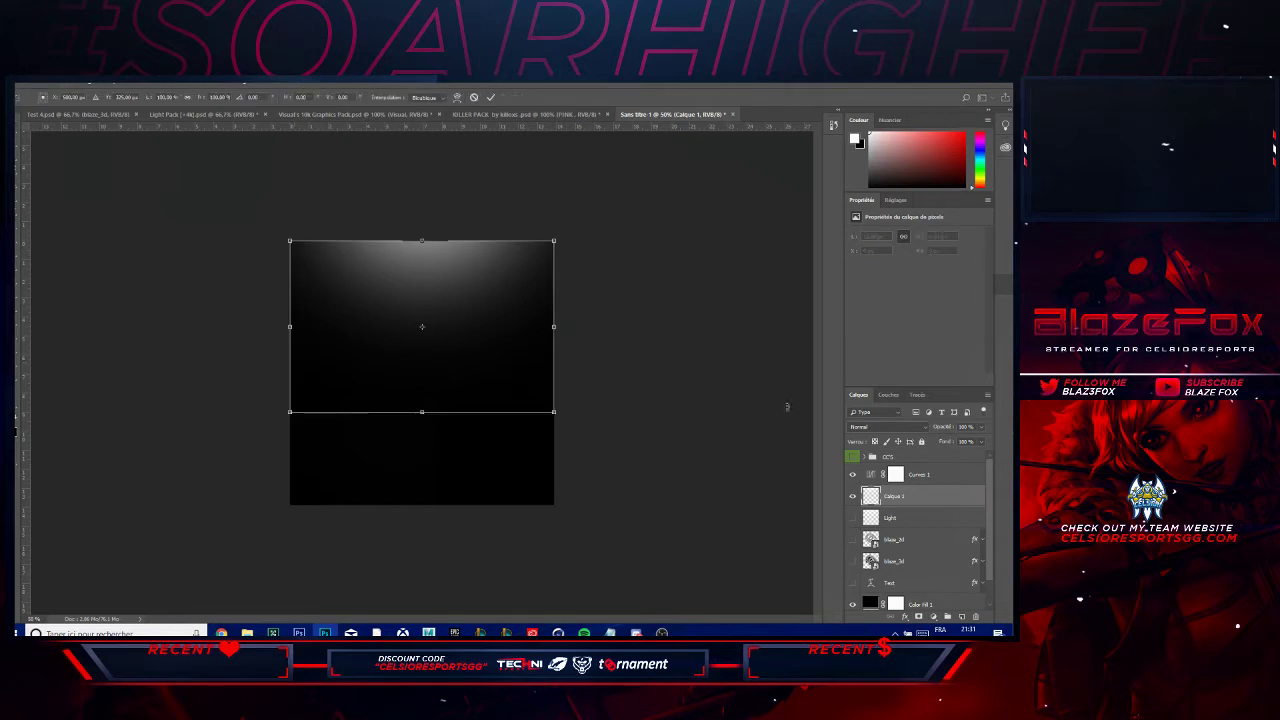
left_click_drag(497, 346, 497, 346)
key("Return")
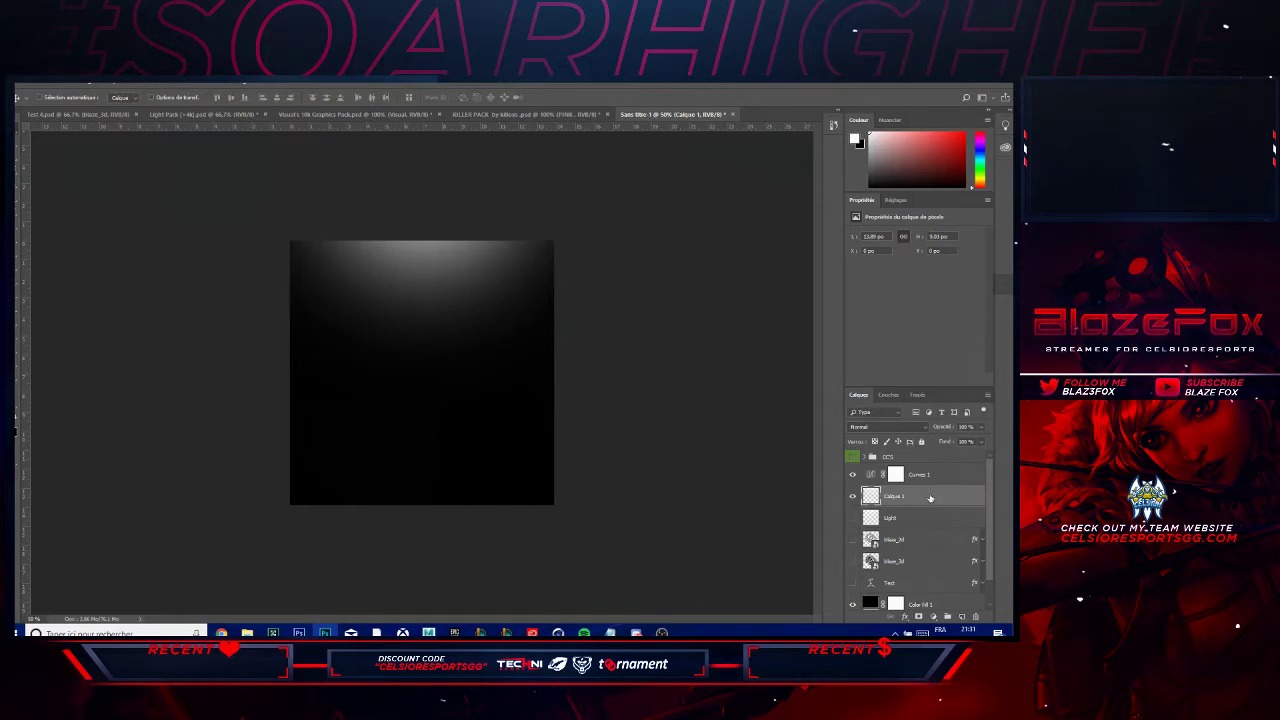
- Delete the painted glow layer and show the Light, blaze_2d and blaze_3d layers again
key("Delete")
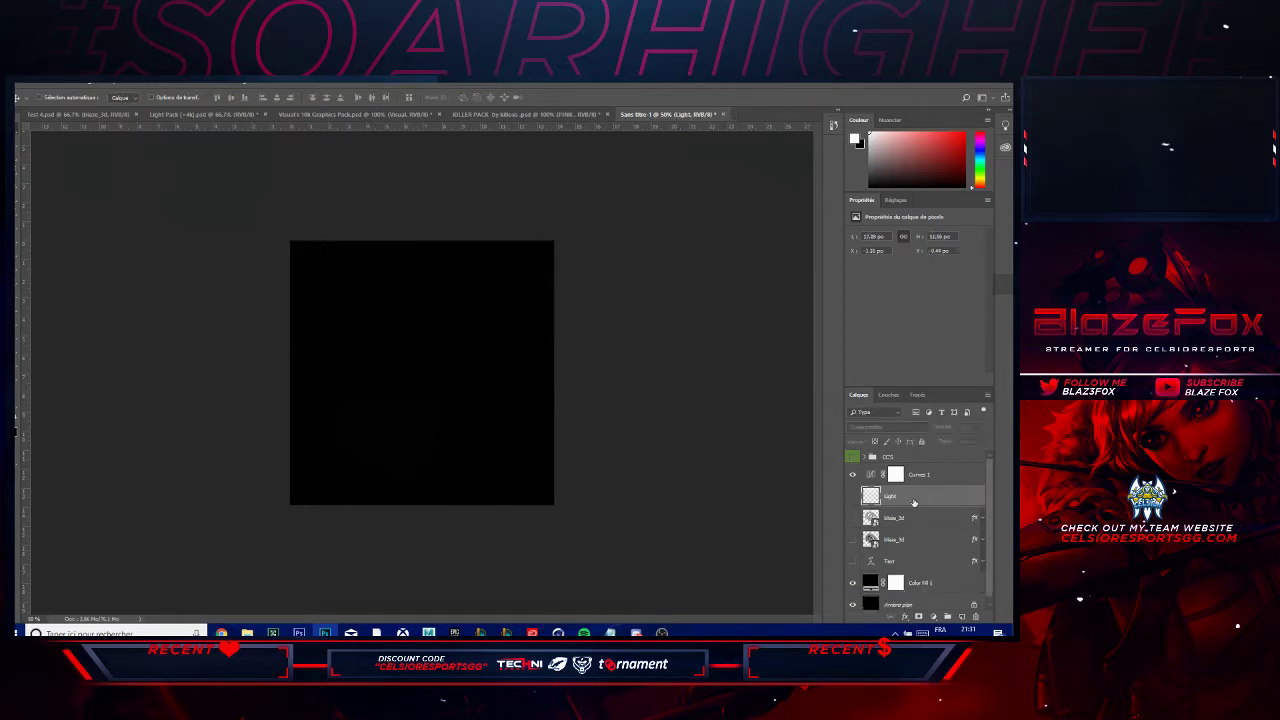
left_click(853, 497)
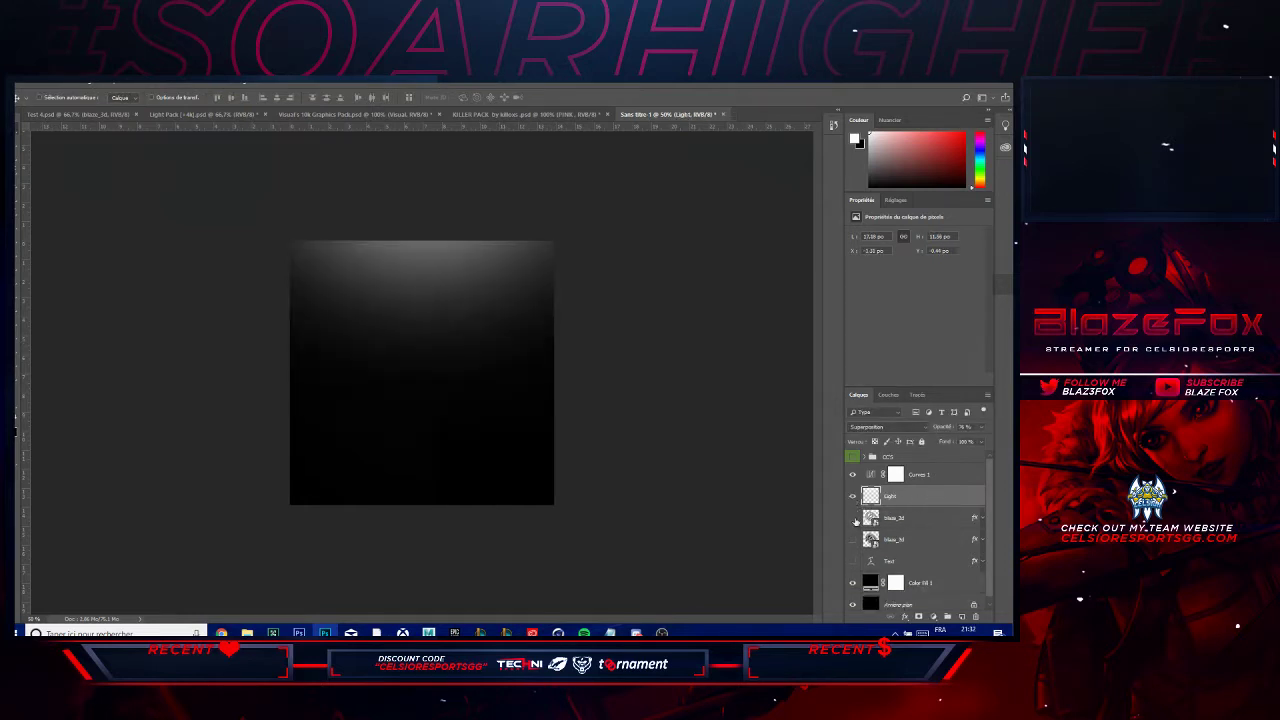
left_click(852, 519)
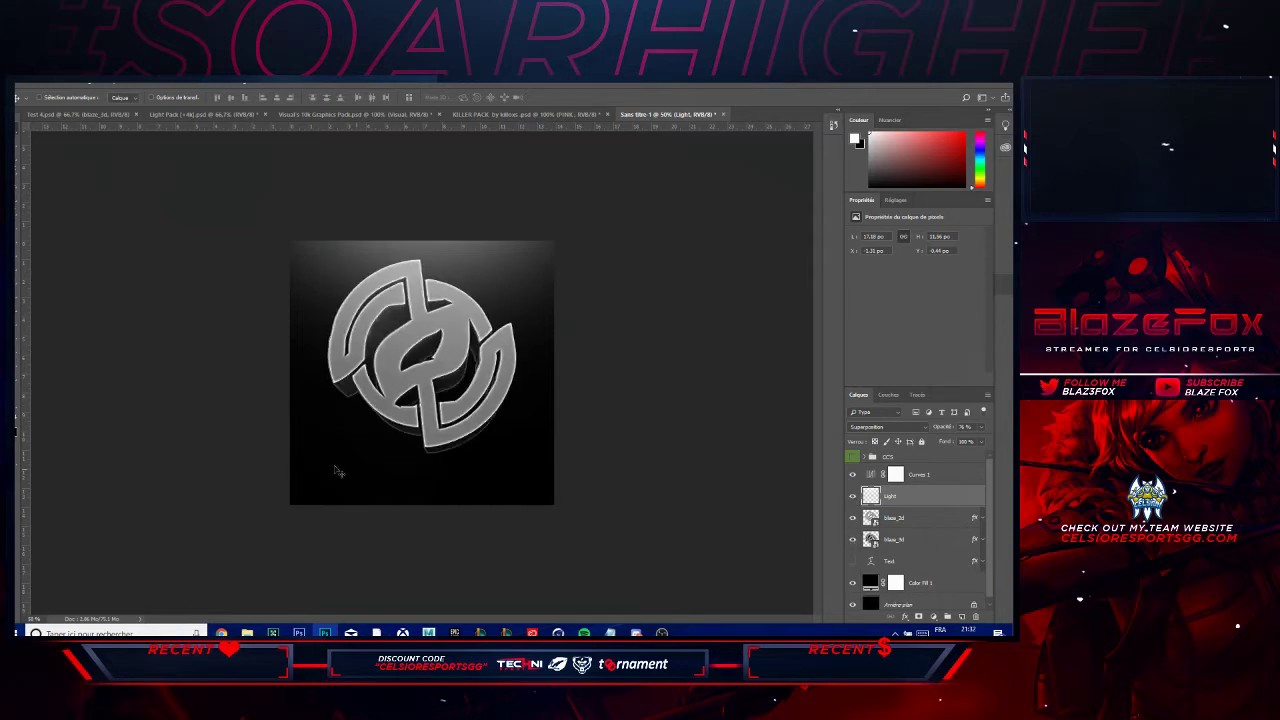
- Switch to File Explorer and browse the Abstract art bg folder inside the Logo folder for a background image
mouse_move(248, 630)
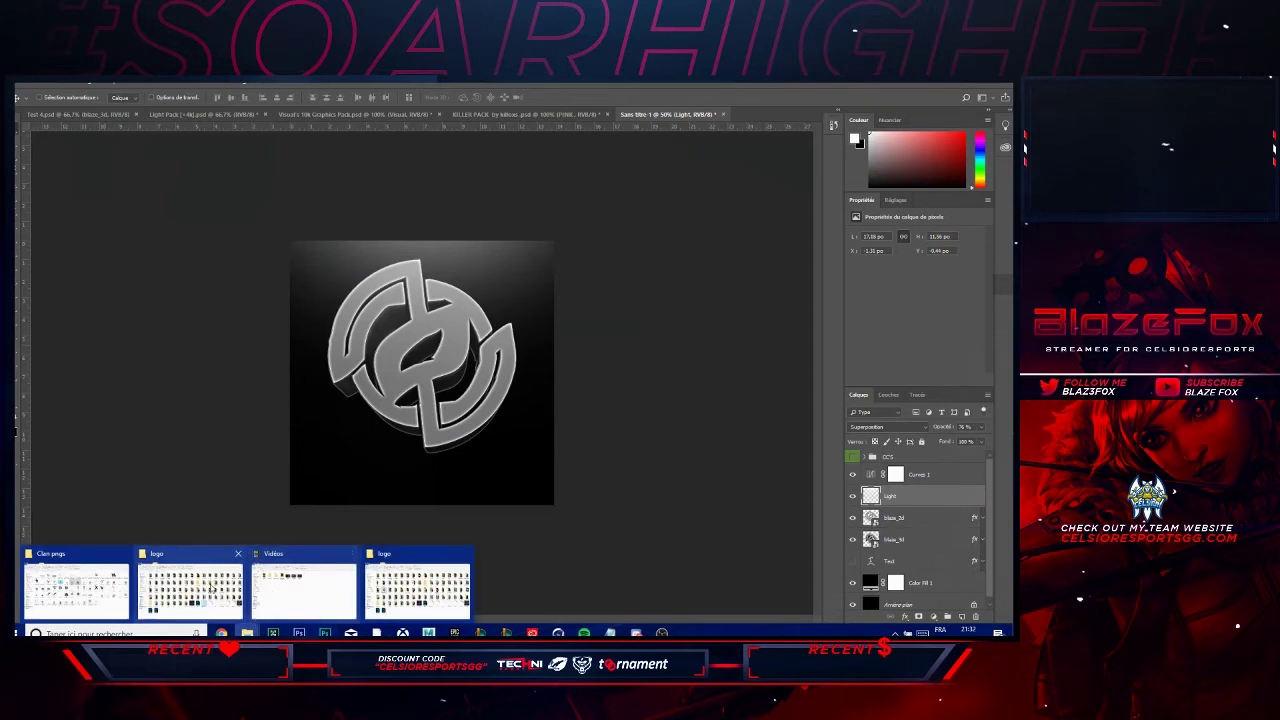
left_click(310, 585)
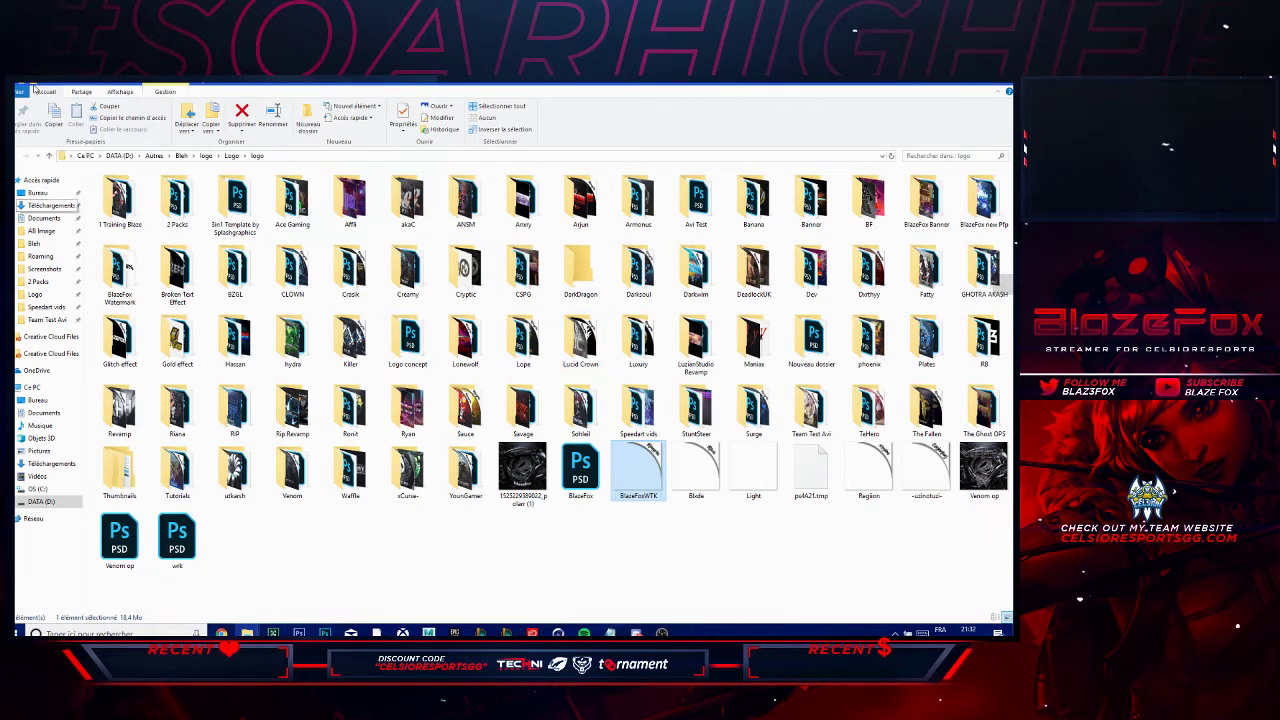
mouse_move(247, 632)
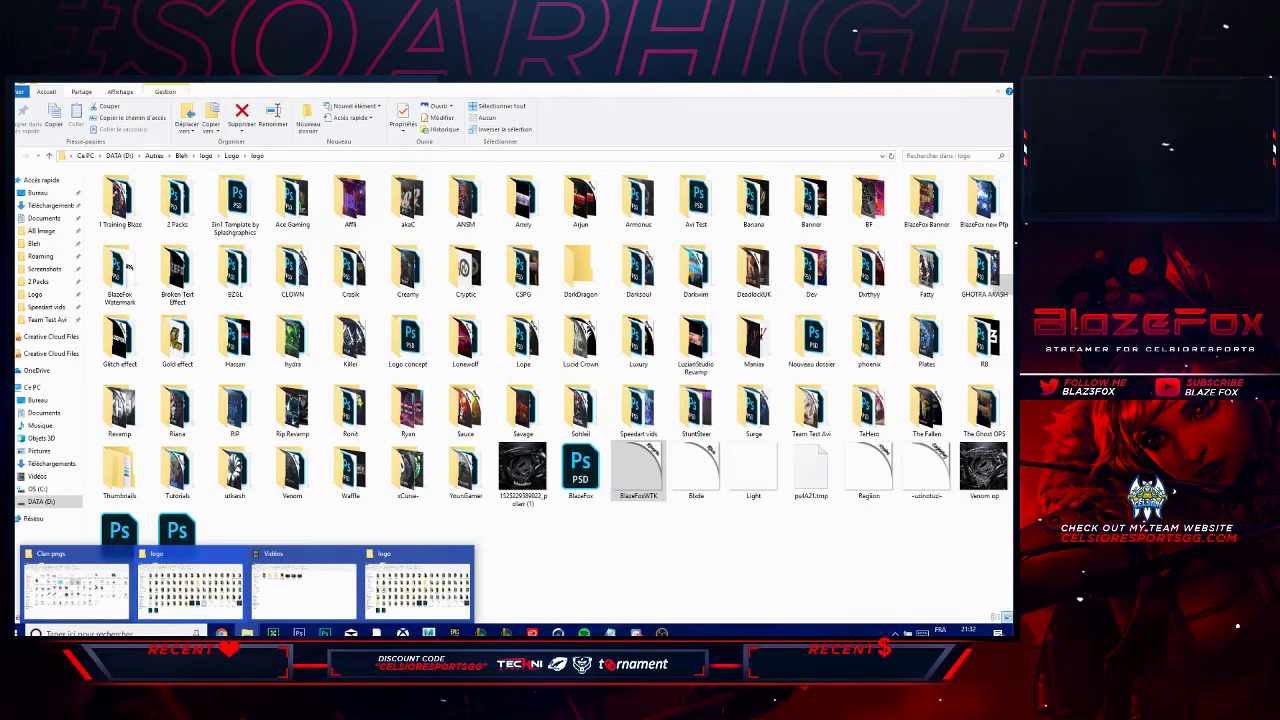
left_click(48, 155)
left_click(48, 155)
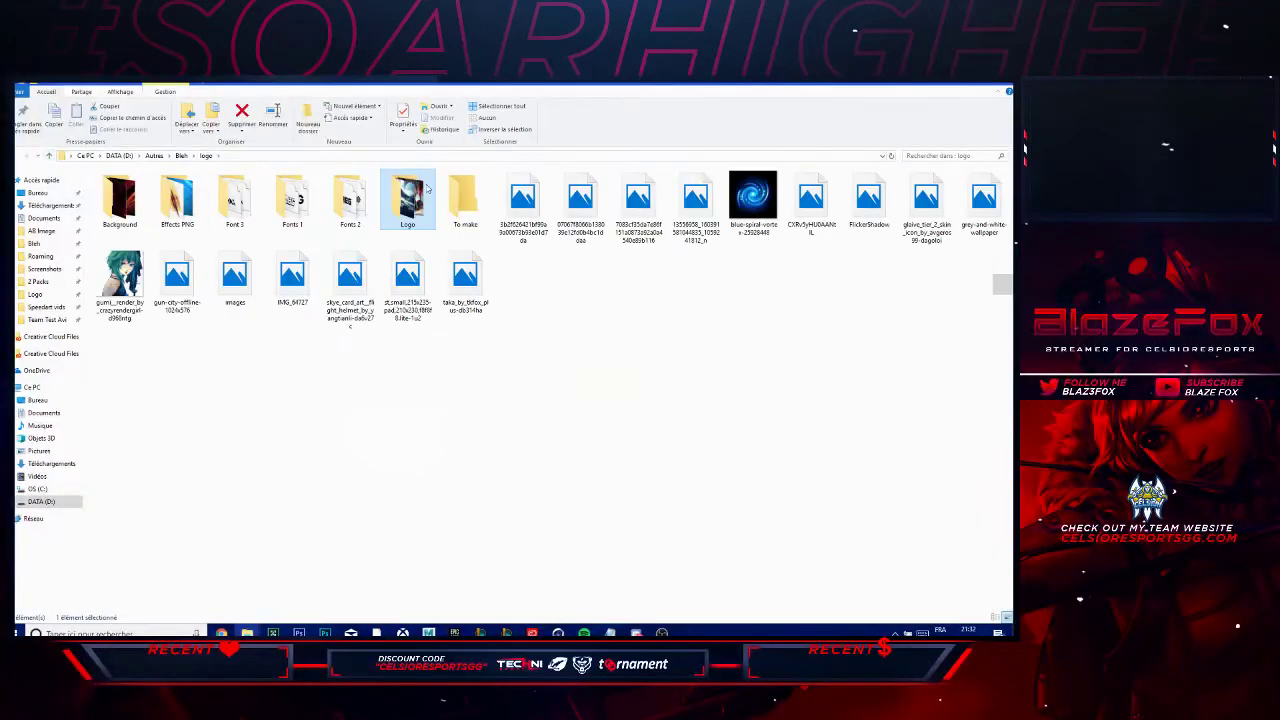
double_click(410, 199)
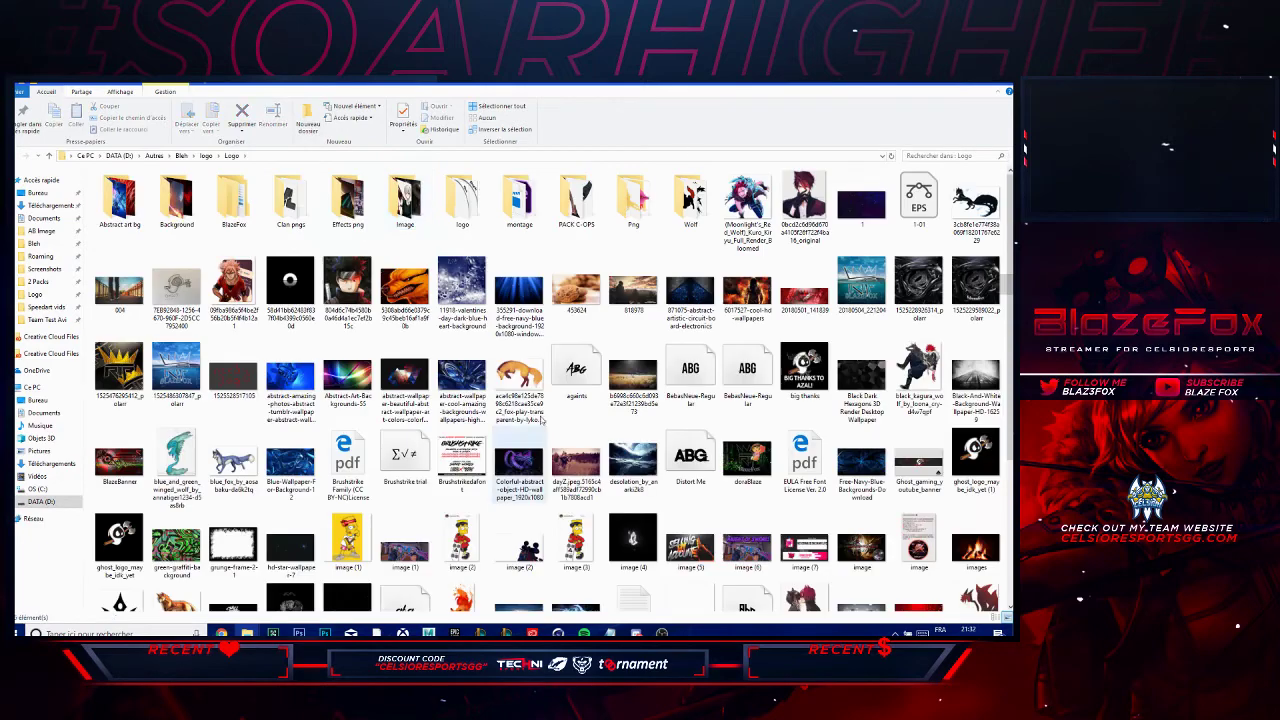
double_click(110, 205)
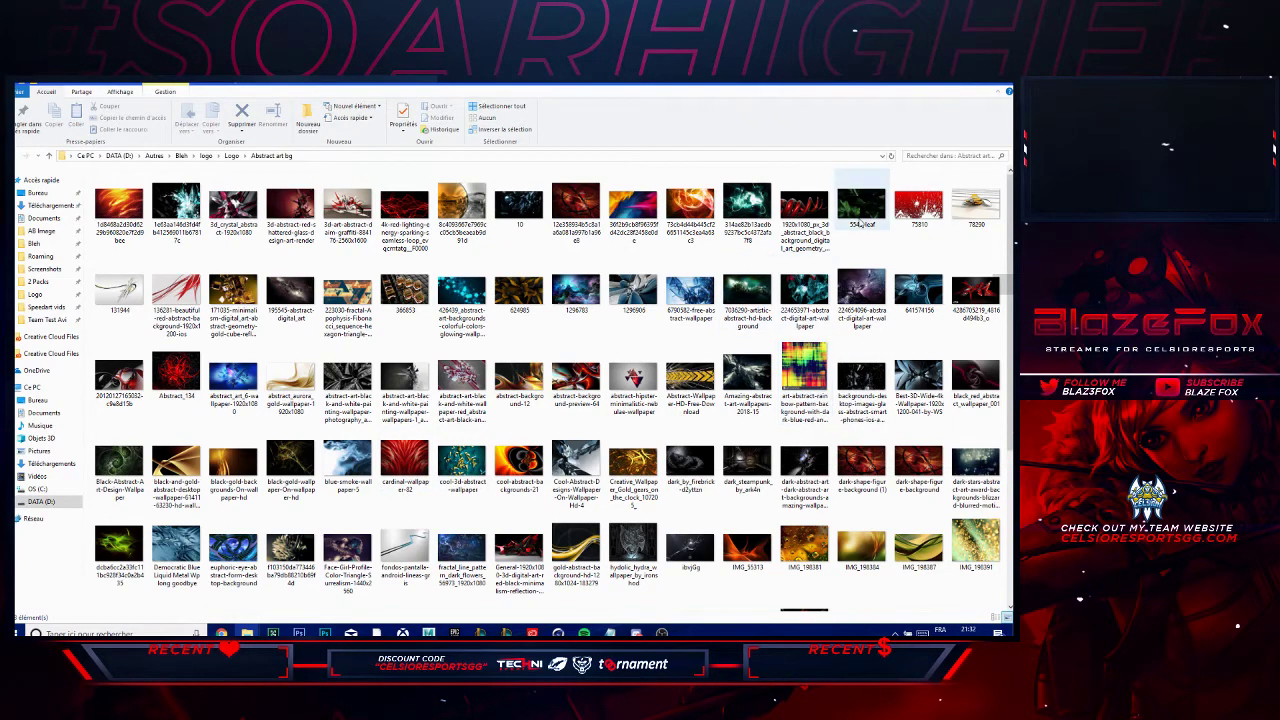
scroll(693, 371, "down", 3)
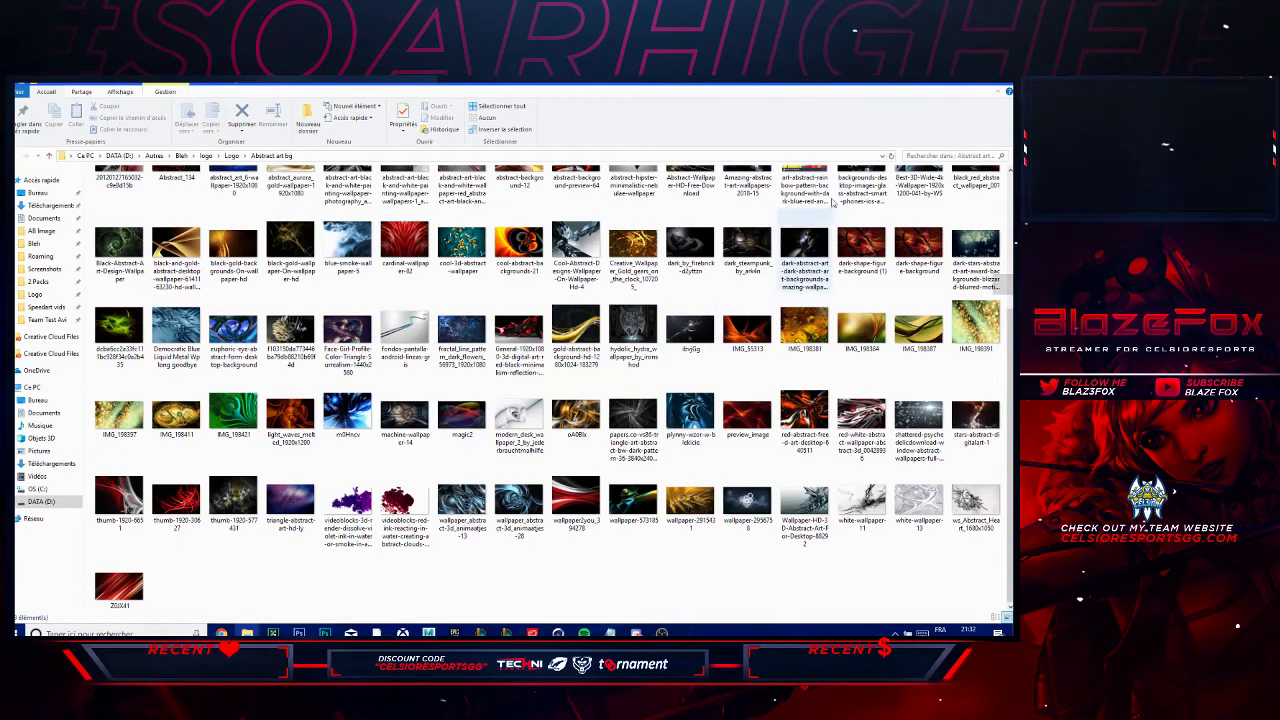
- Switch back to Photoshop, bring up Visual's 10k Graphics Pack.psd, collapse its Liquify group and expand its Wallpapers group
key("alt+Tab")
key("ctrl+Tab")
key("ctrl+Tab")
key("ctrl+Tab")
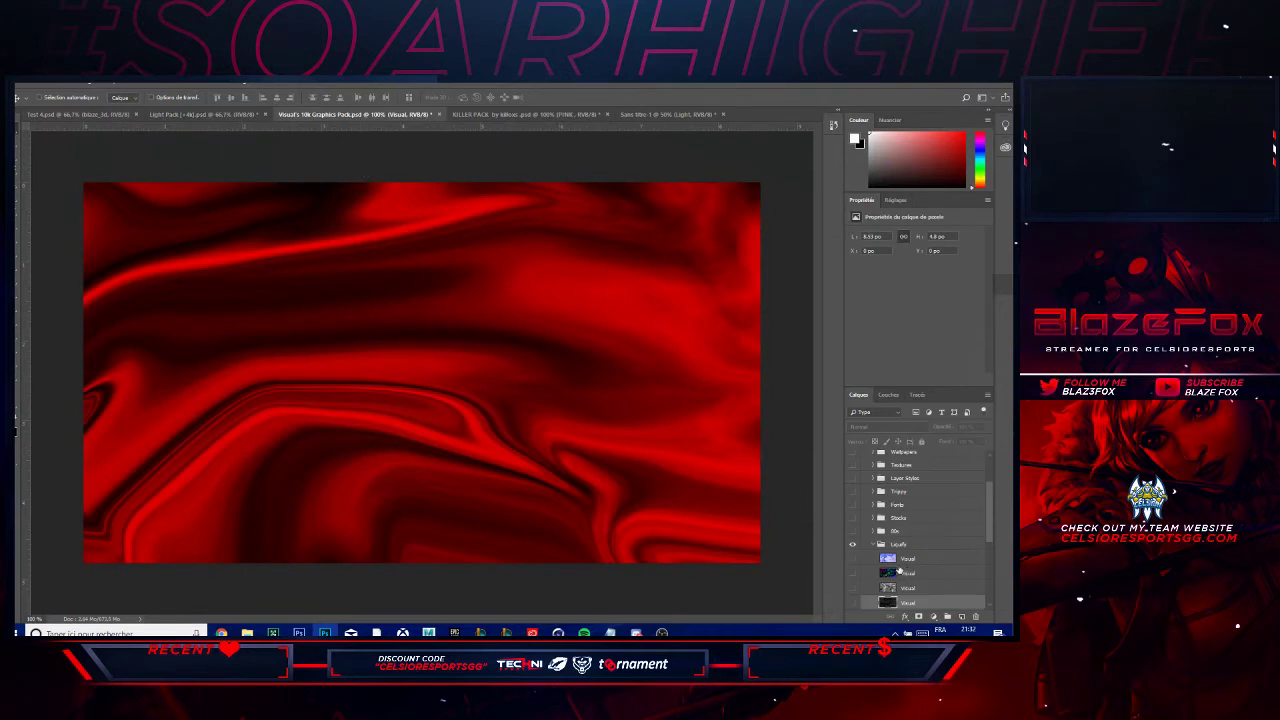
left_click(875, 545)
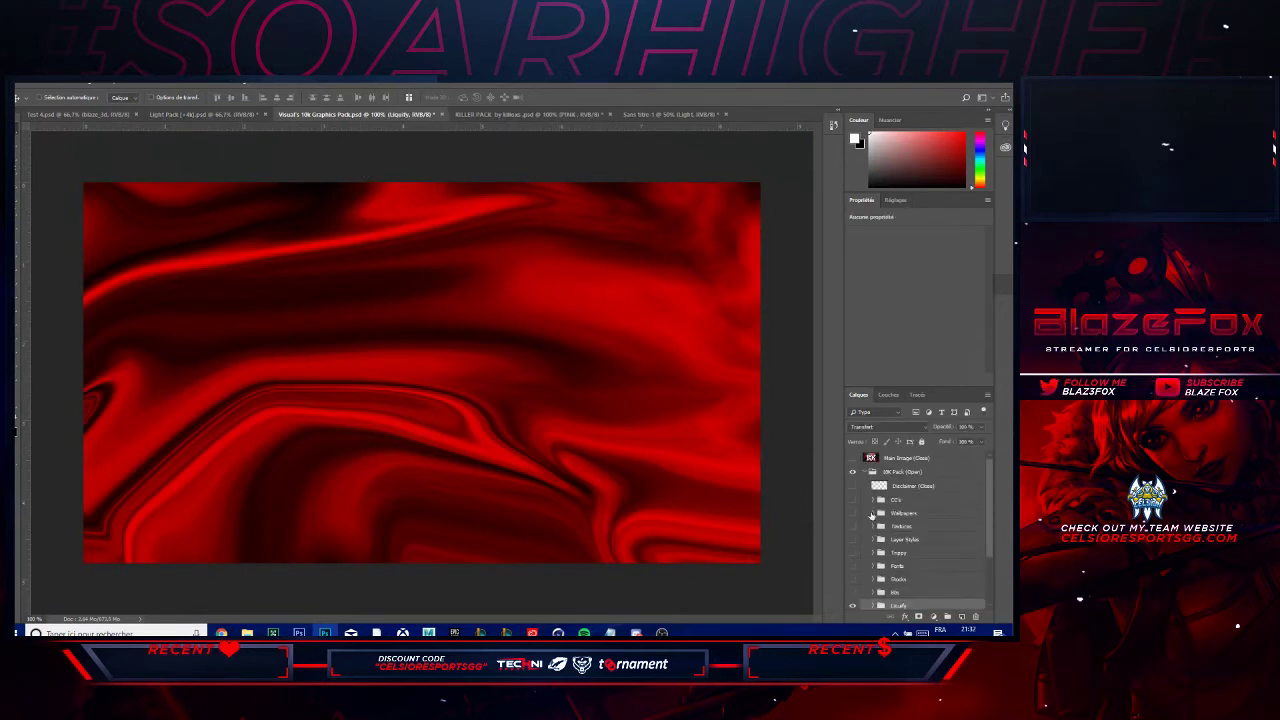
left_click(876, 513)
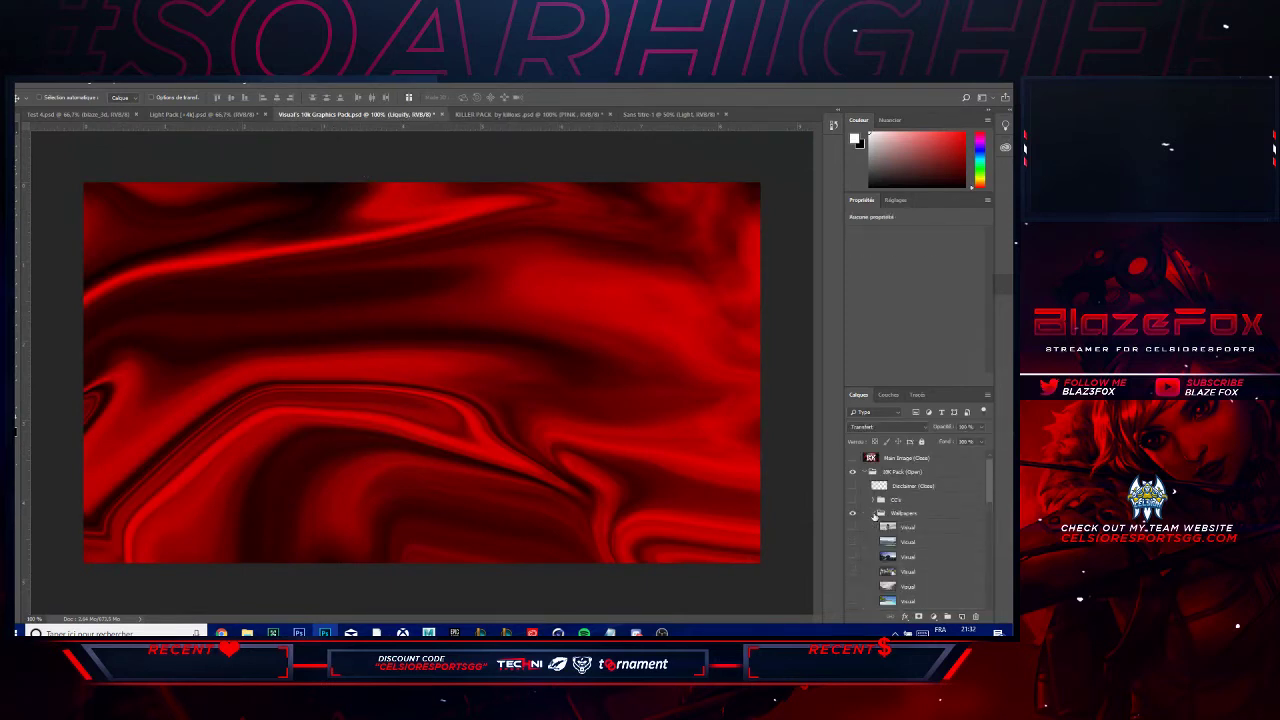
- Preview the second and third wallpapers in the Wallpapers group one after the other
left_click(853, 541)
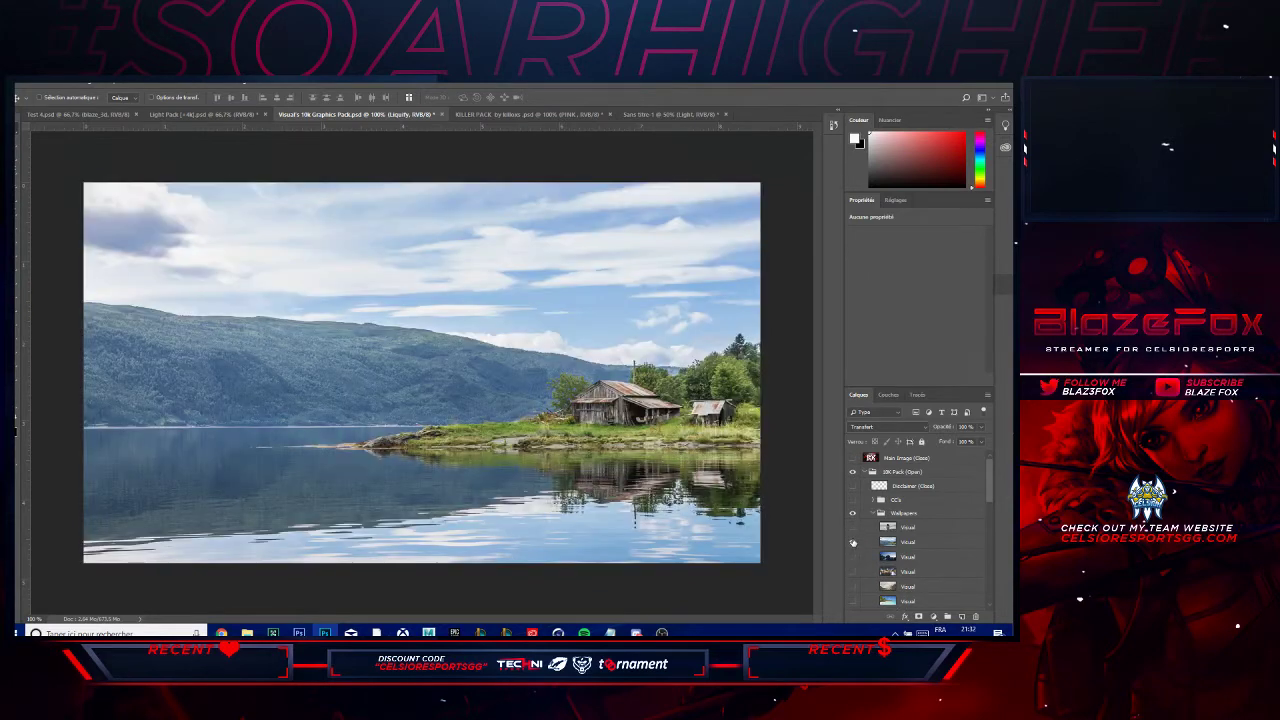
left_click(853, 541)
left_click(854, 556)
left_click(854, 556)
scroll(850, 545, "down", 3)
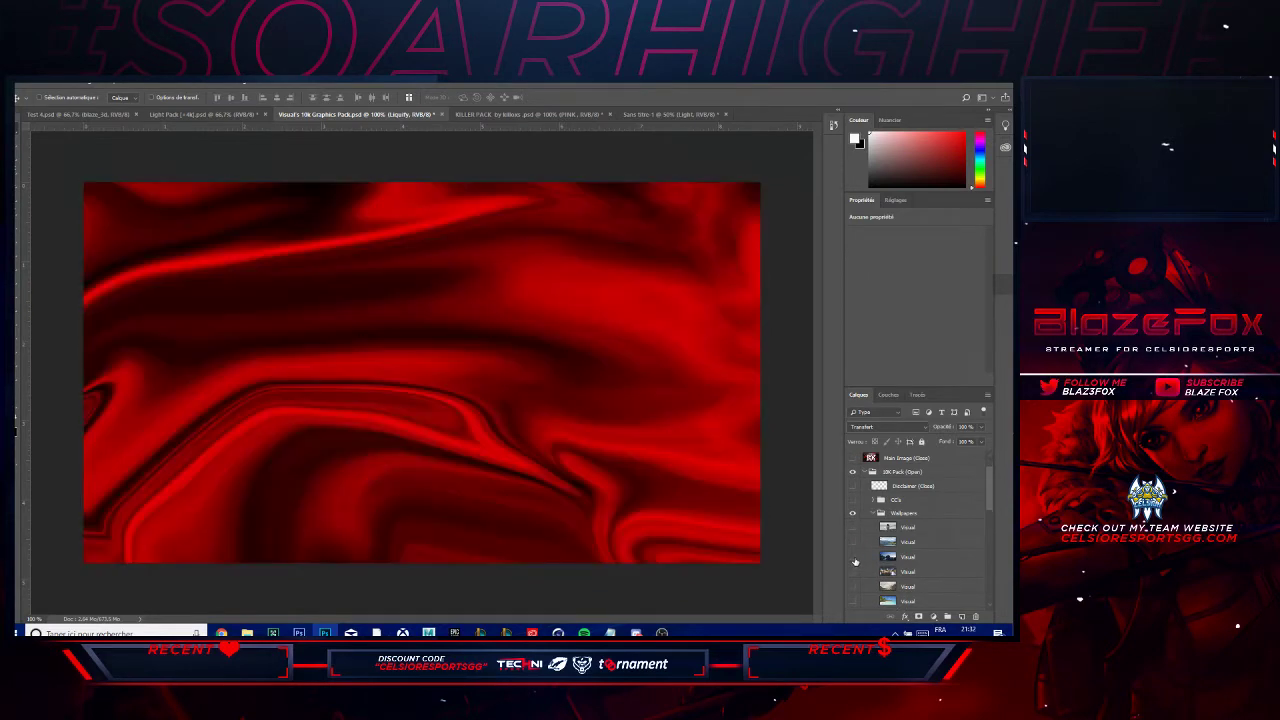
scroll(854, 526, "up", 1)
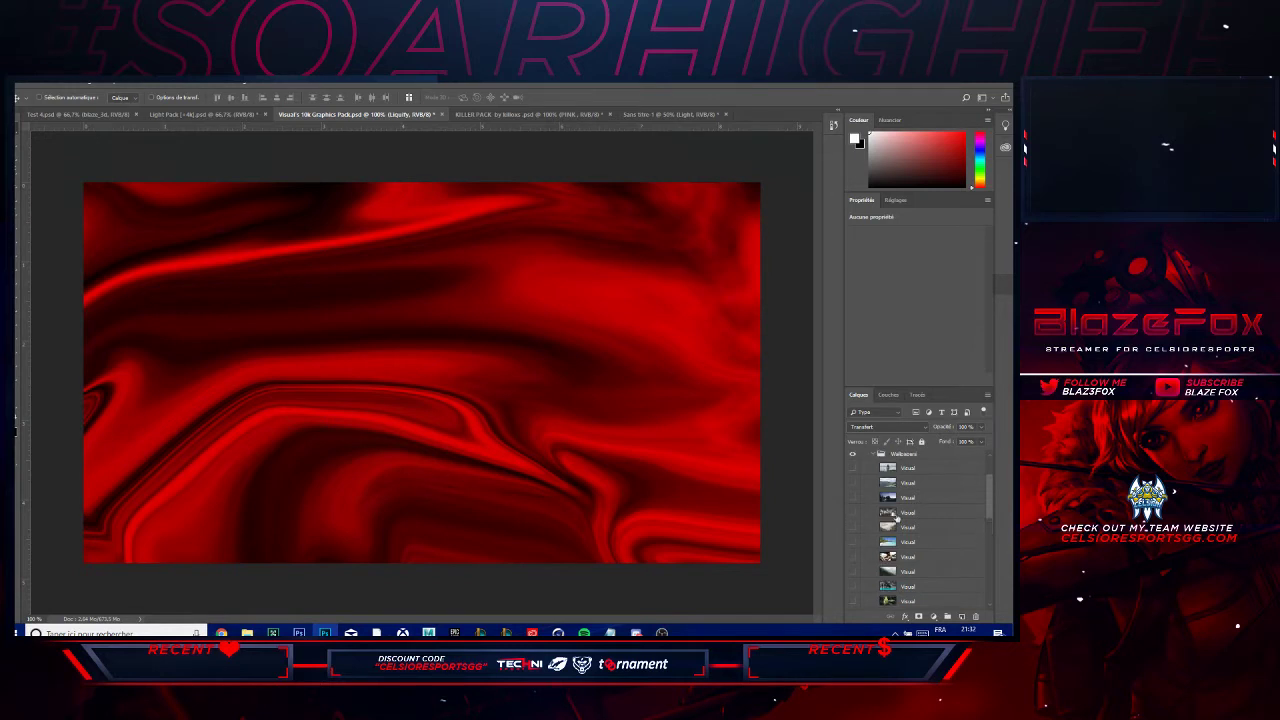
- Copy the lake wallpaper with the large boulder into the new document and place it below the Color Fill 1 layer
left_click(852, 497)
left_click(908, 498)
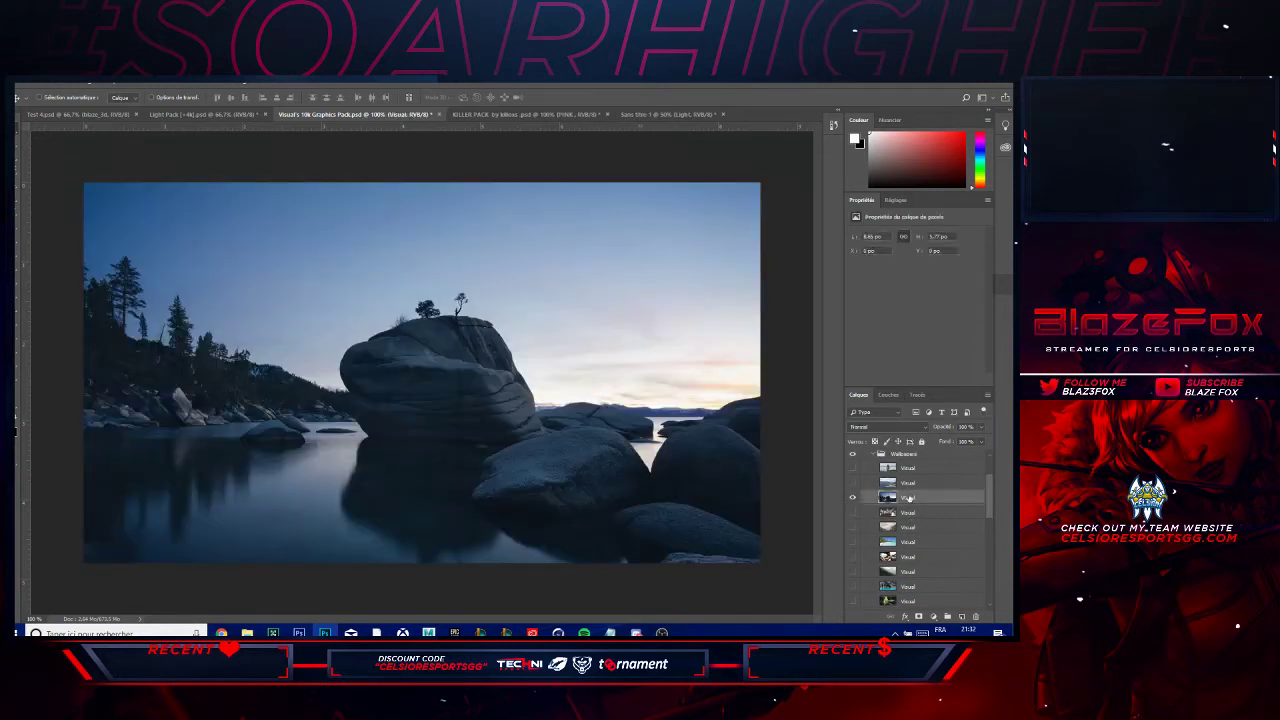
left_click_drag(915, 497, 436, 376)
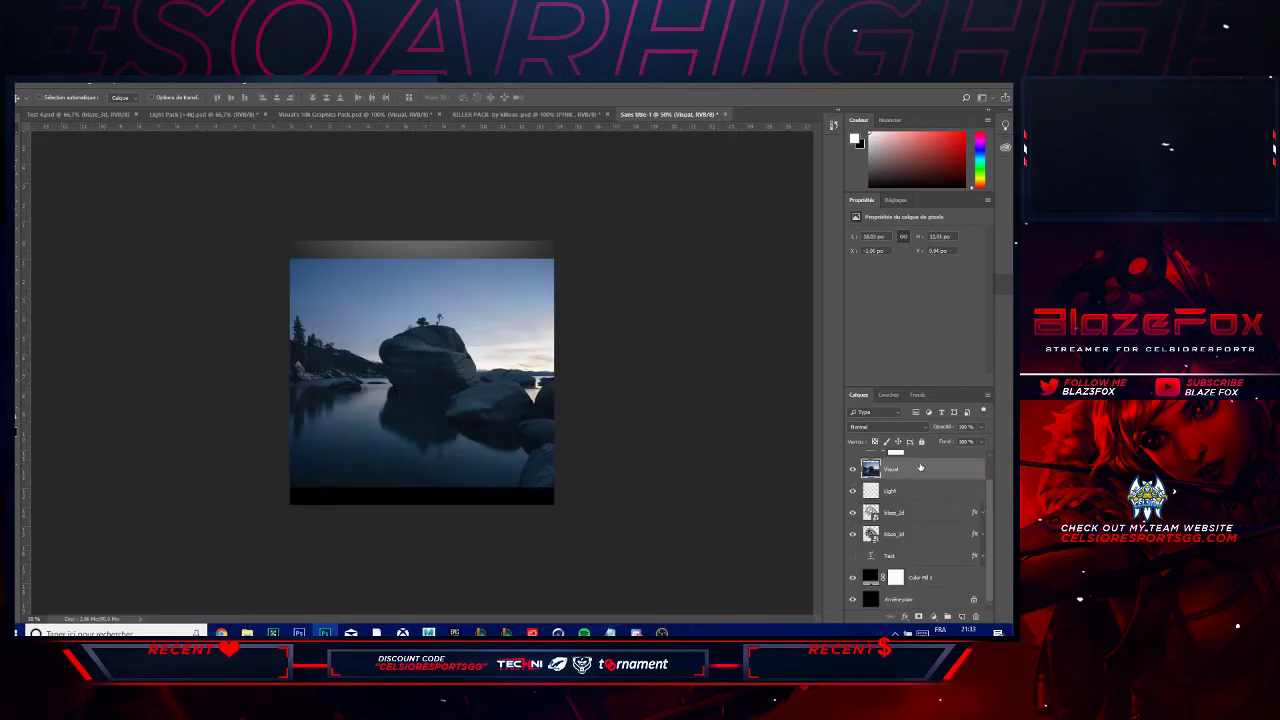
left_click_drag(920, 467, 915, 588)
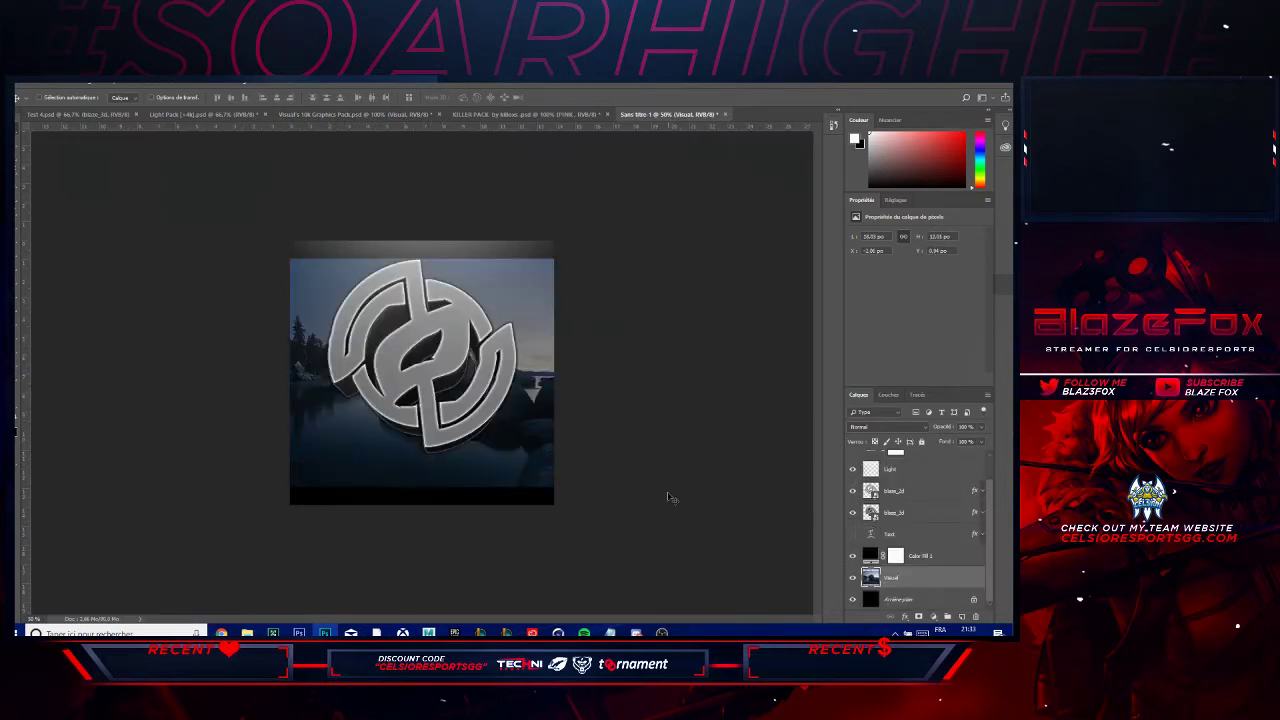
- Scale the wallpaper proportionally from its centre to cover the whole canvas, and duplicate its layer
key("ctrl+t")
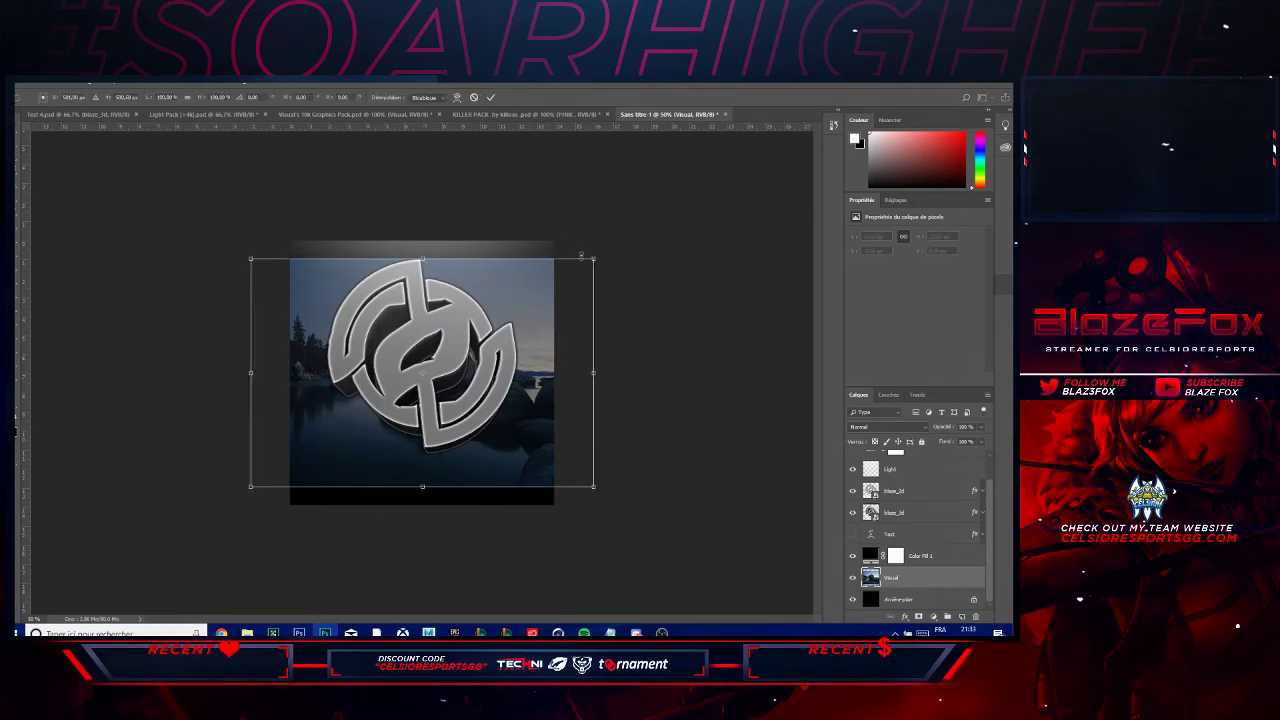
key("alt+shift")
key("alt+shift")
left_click_drag(596, 258, 634, 244)
key("alt+shift")
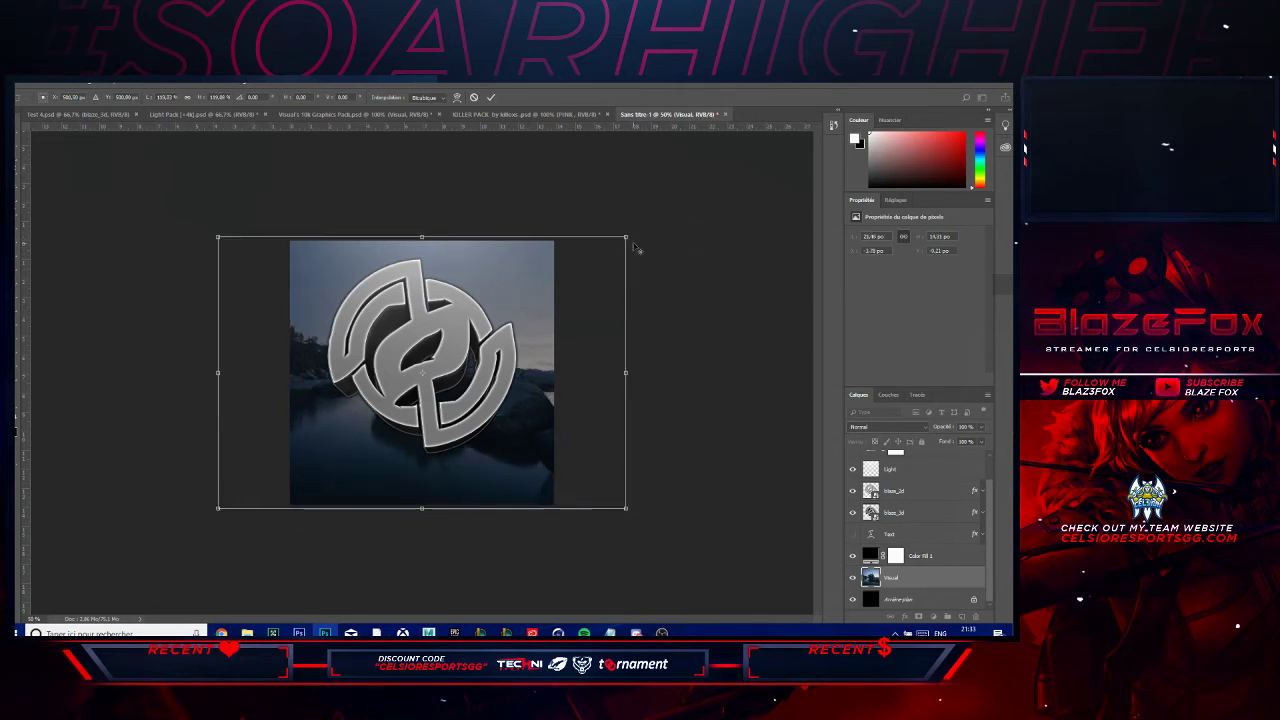
key("Return")
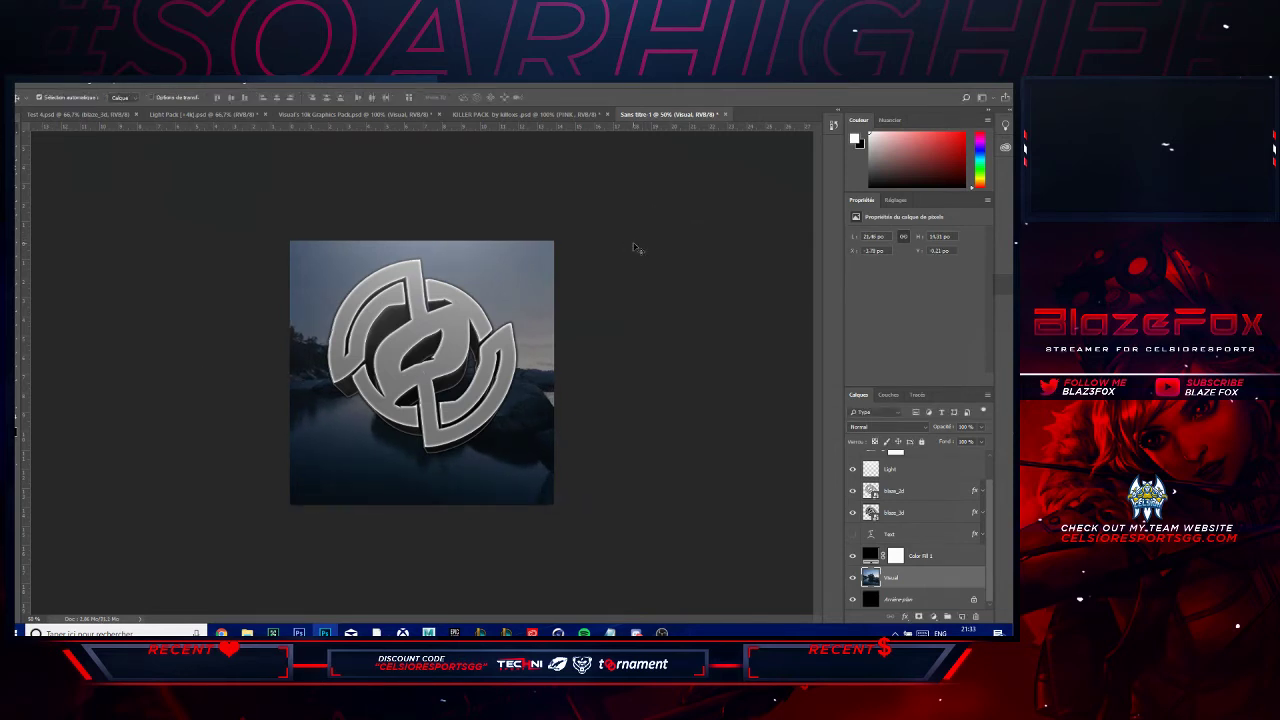
key("ctrl+j")
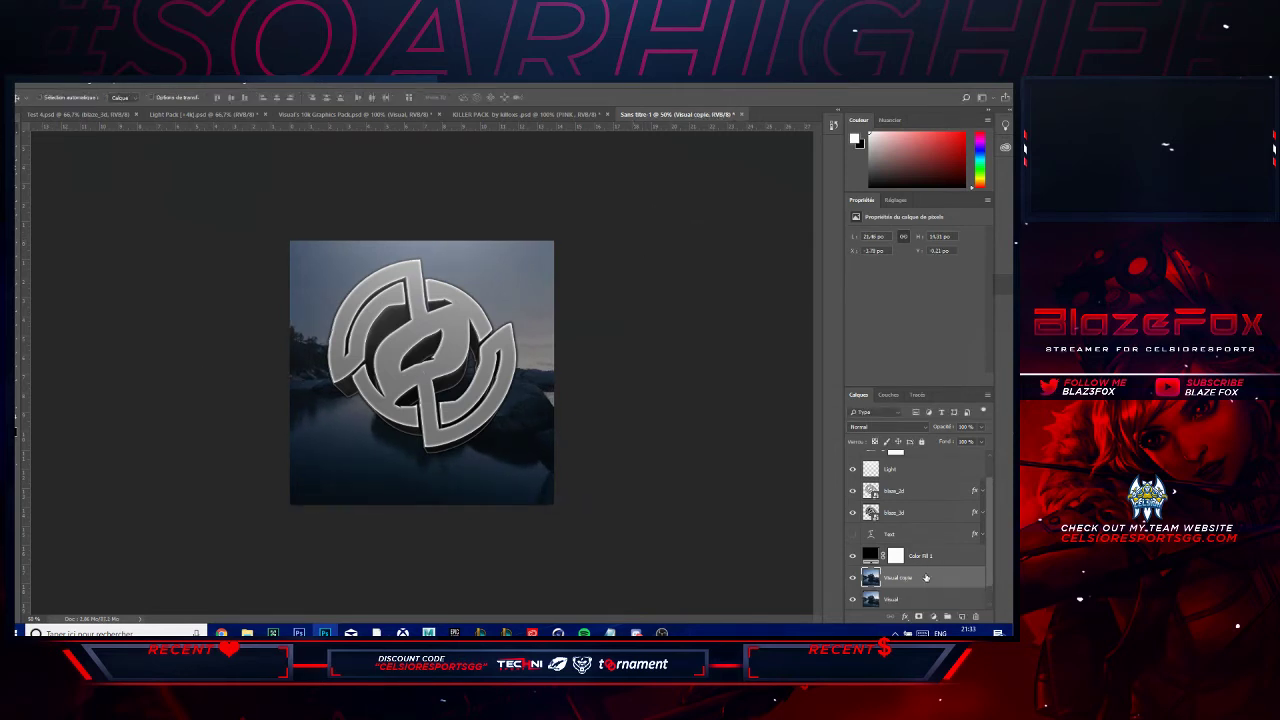
- Move the wallpaper copy directly above the blaze_2d layer and clip it to that logo with a clipping mask
left_click_drag(926, 577, 910, 490)
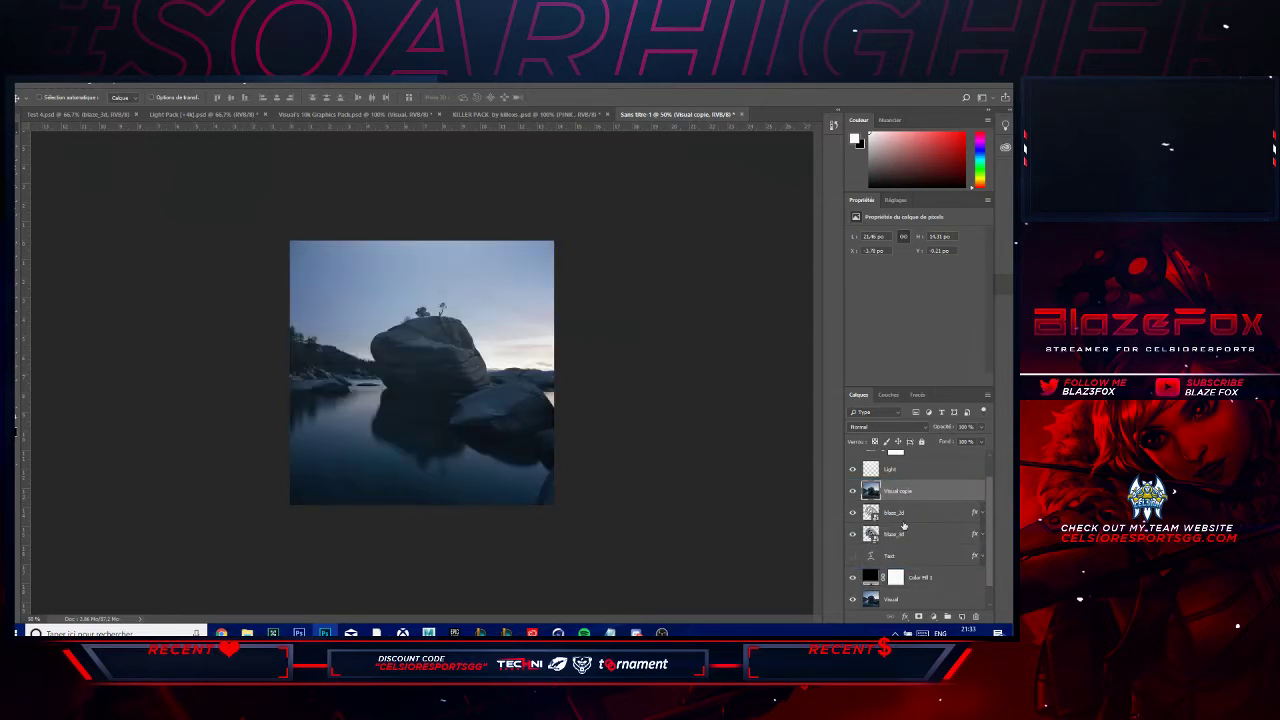
right_click(928, 494)
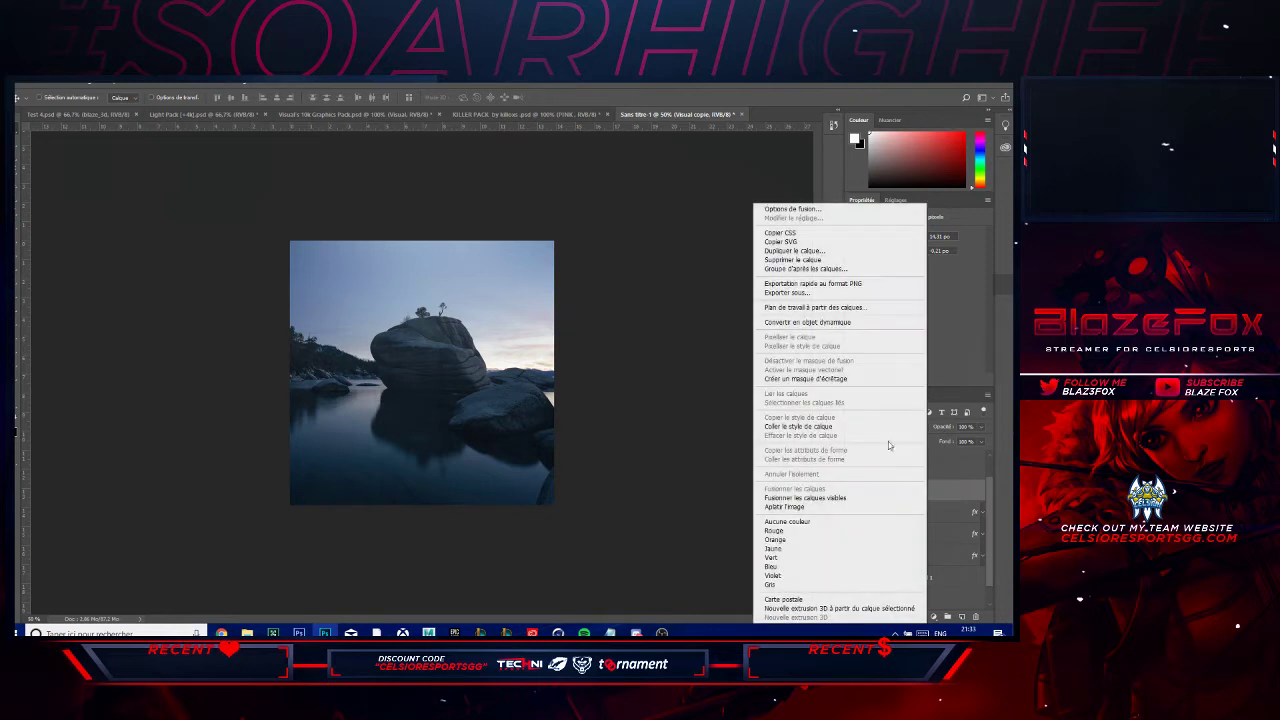
left_click(818, 390)
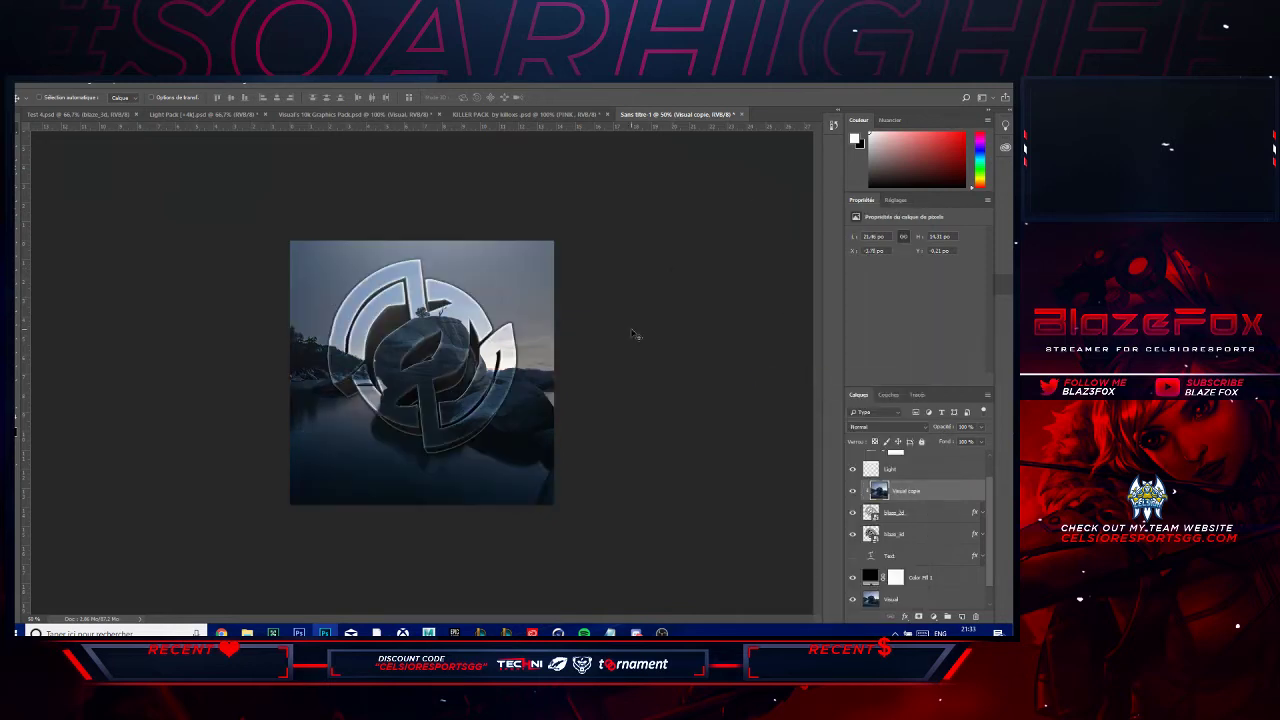
key("ctrl+plus")
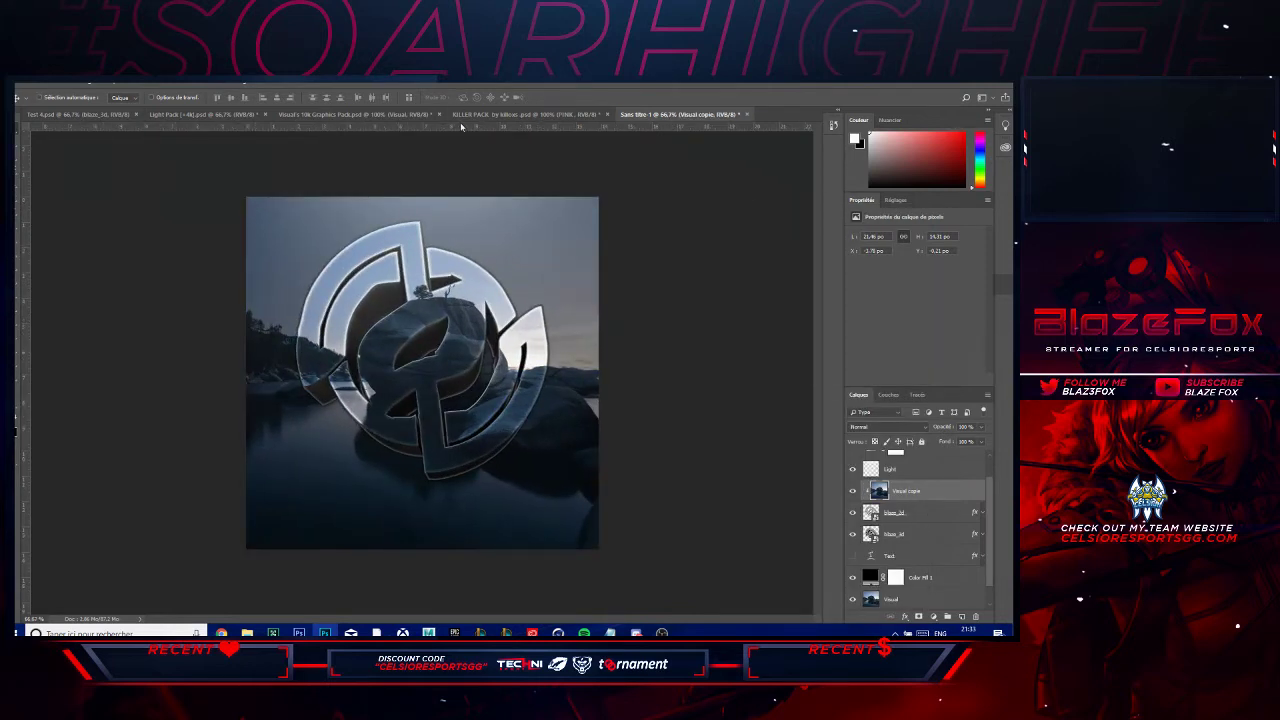
- Add a new empty layer directly above the blaze_3d layer and switch to the Brush tool
left_click(922, 538)
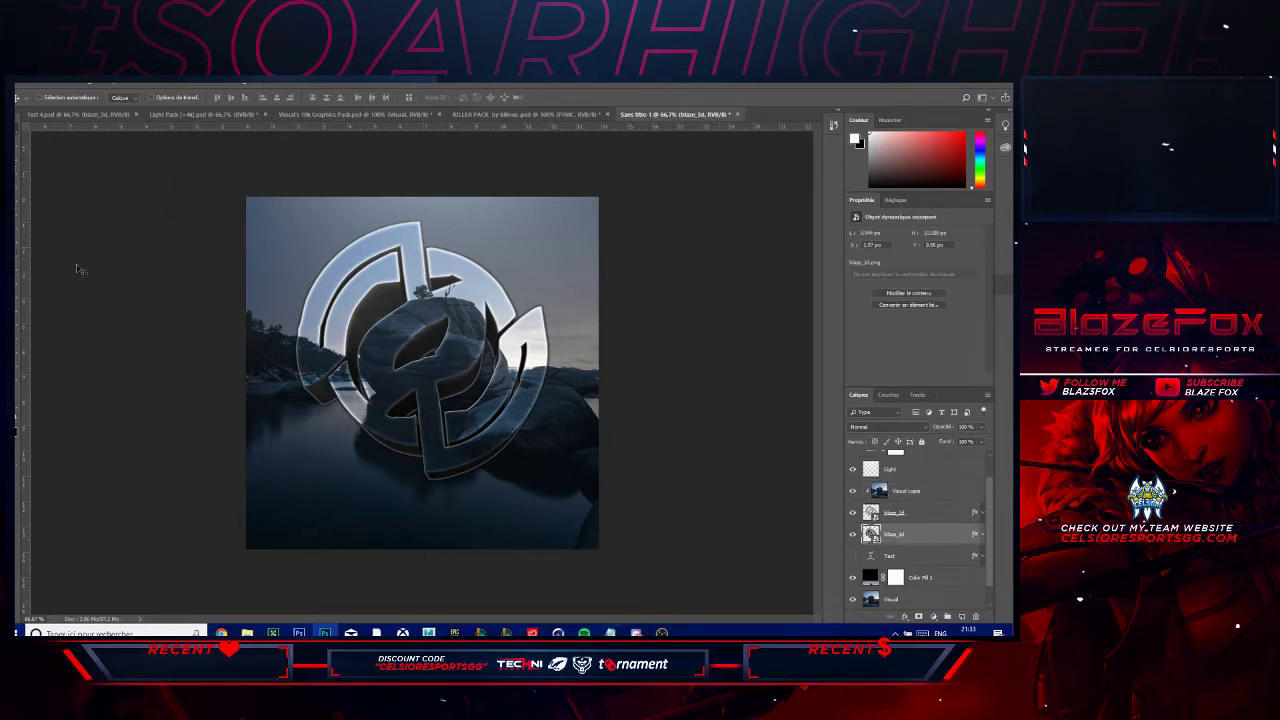
left_click(962, 617)
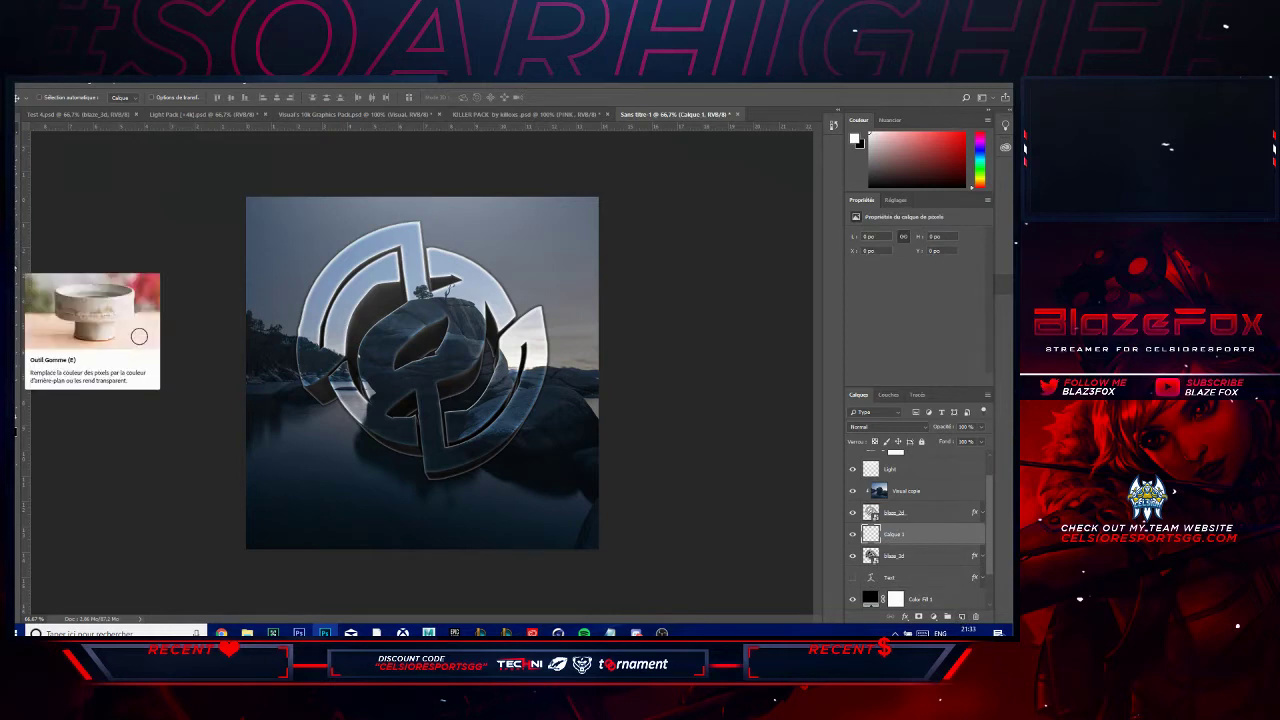
left_click(16, 233)
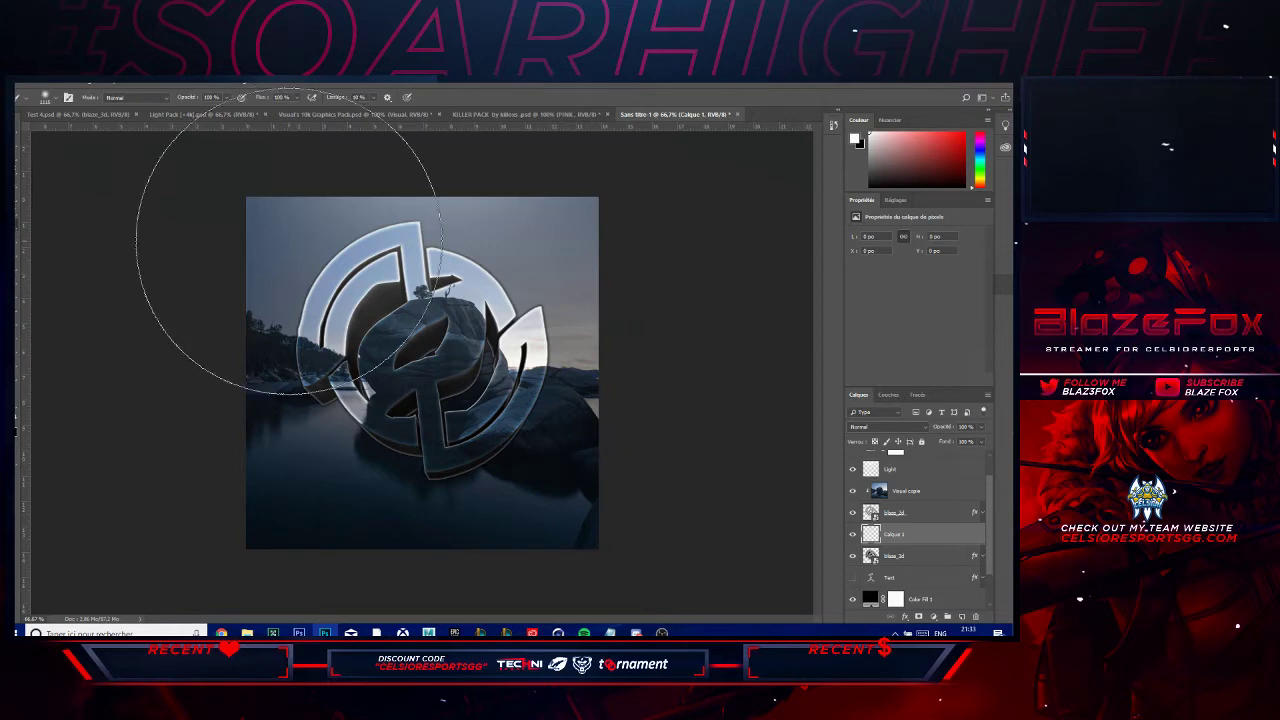
left_click_drag(340, 348, 252, 377)
mouse_move(223, 291)
left_mouse_down()
mouse_move(286, 443)
mouse_move(655, 484)
left_mouse_up()
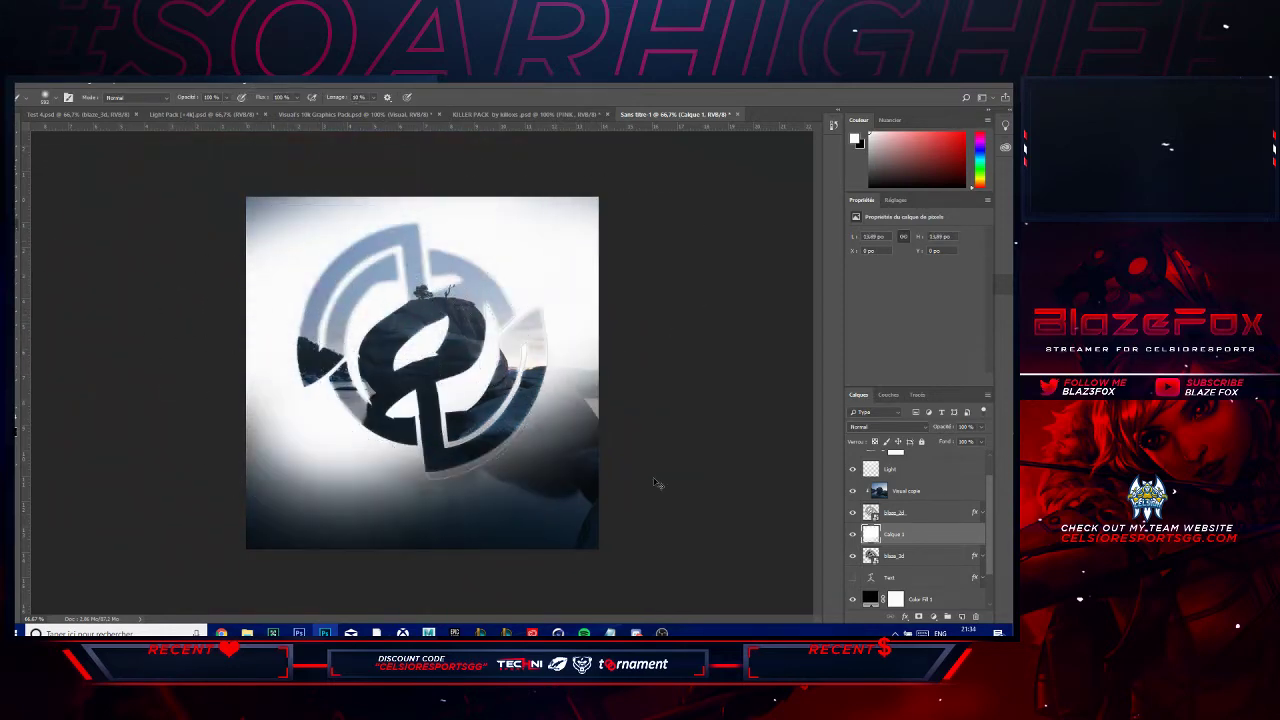
key("ctrl+z")
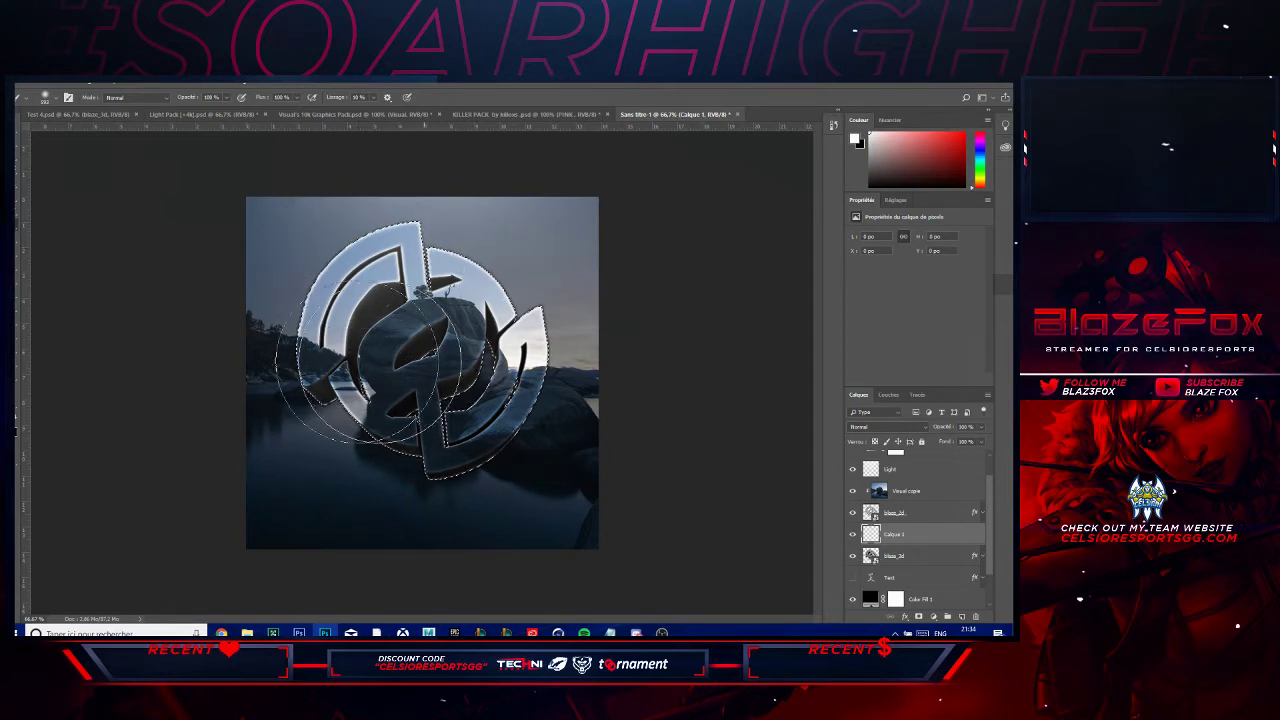
- Paint soft white over the logo inside its outline selection on the new layer and set that layer's blend mode to Incrustation
mouse_move(359, 364)
left_mouse_down()
mouse_move(534, 360)
mouse_move(476, 307)
mouse_move(284, 322)
mouse_move(287, 405)
mouse_move(653, 383)
mouse_move(436, 264)
left_mouse_up()
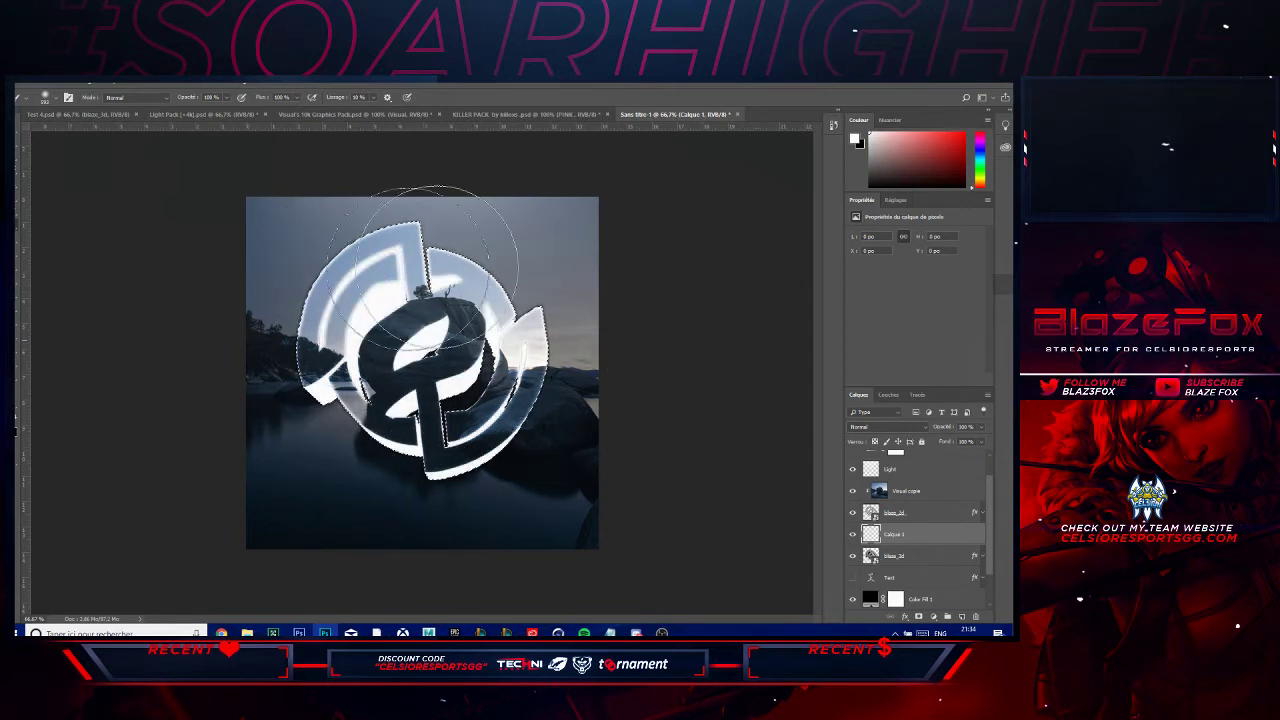
key("m")
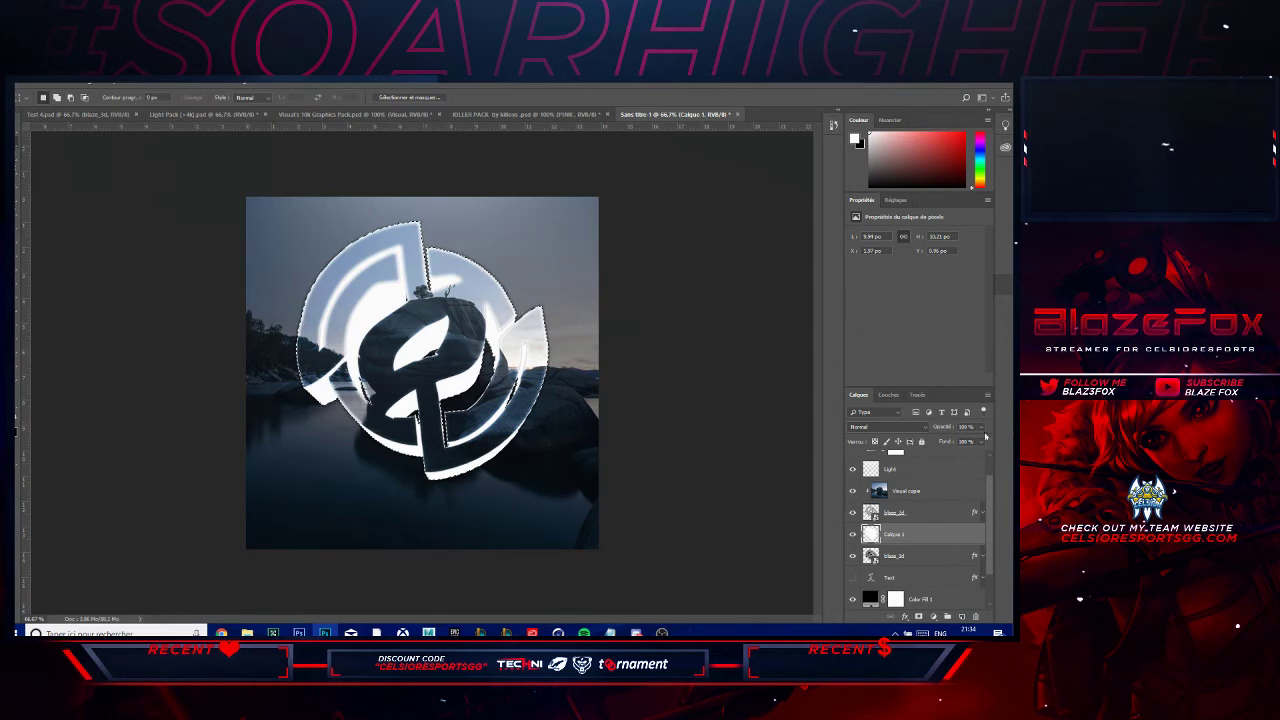
left_click(897, 427)
left_click(870, 288)
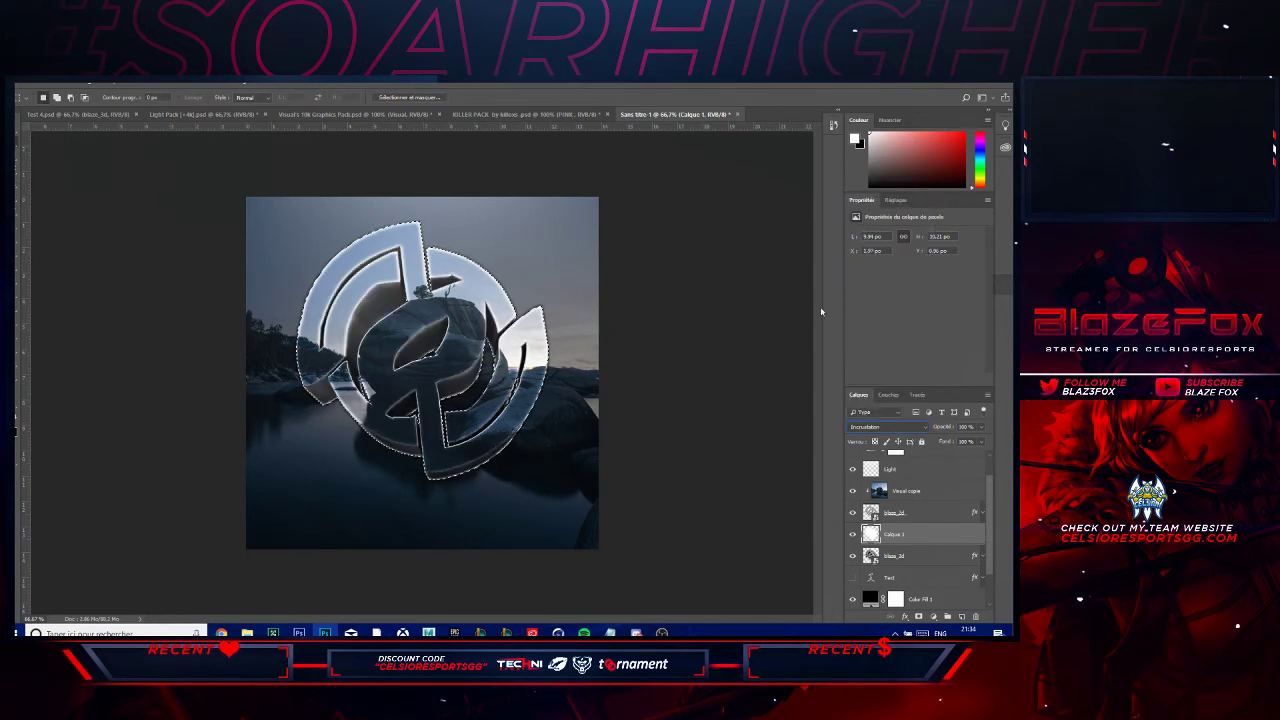
- Lower the white paint layer's opacity to about 39 % and remove the logo selection
left_click(981, 427)
left_click_drag(976, 440, 957, 444)
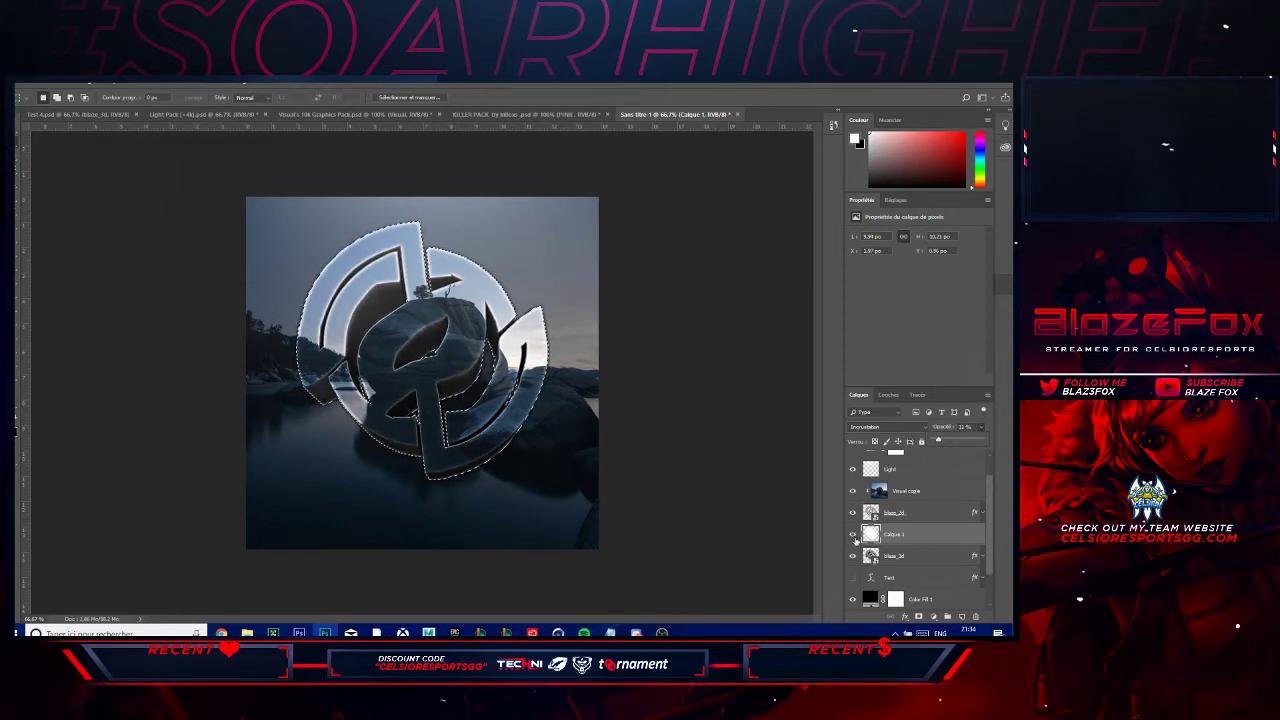
left_click(855, 540)
left_click(980, 429)
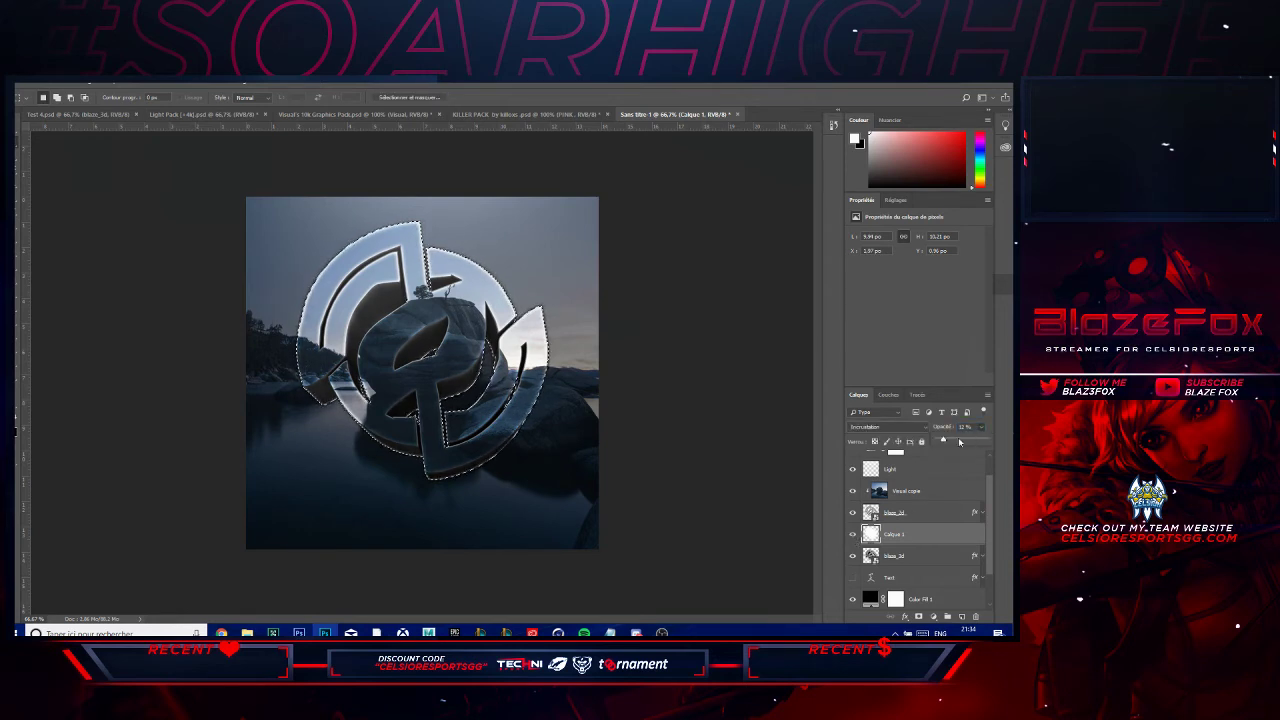
left_click_drag(949, 441, 958, 441)
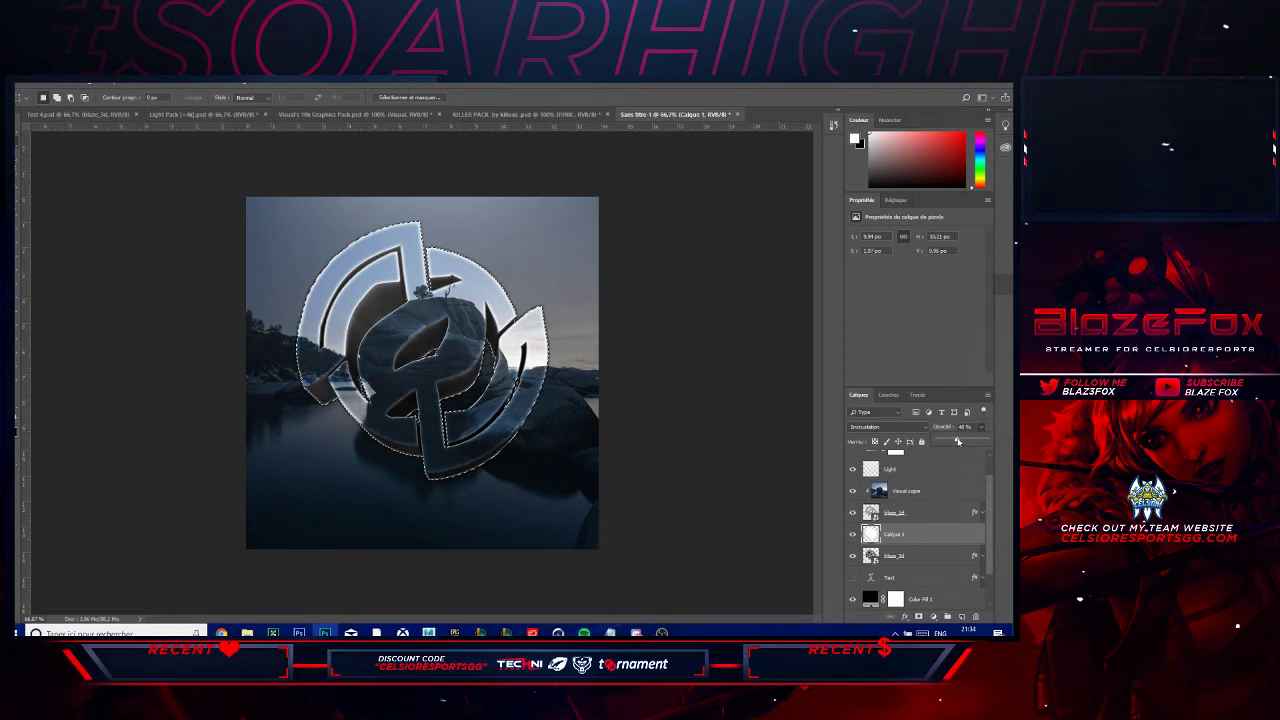
left_click(927, 511)
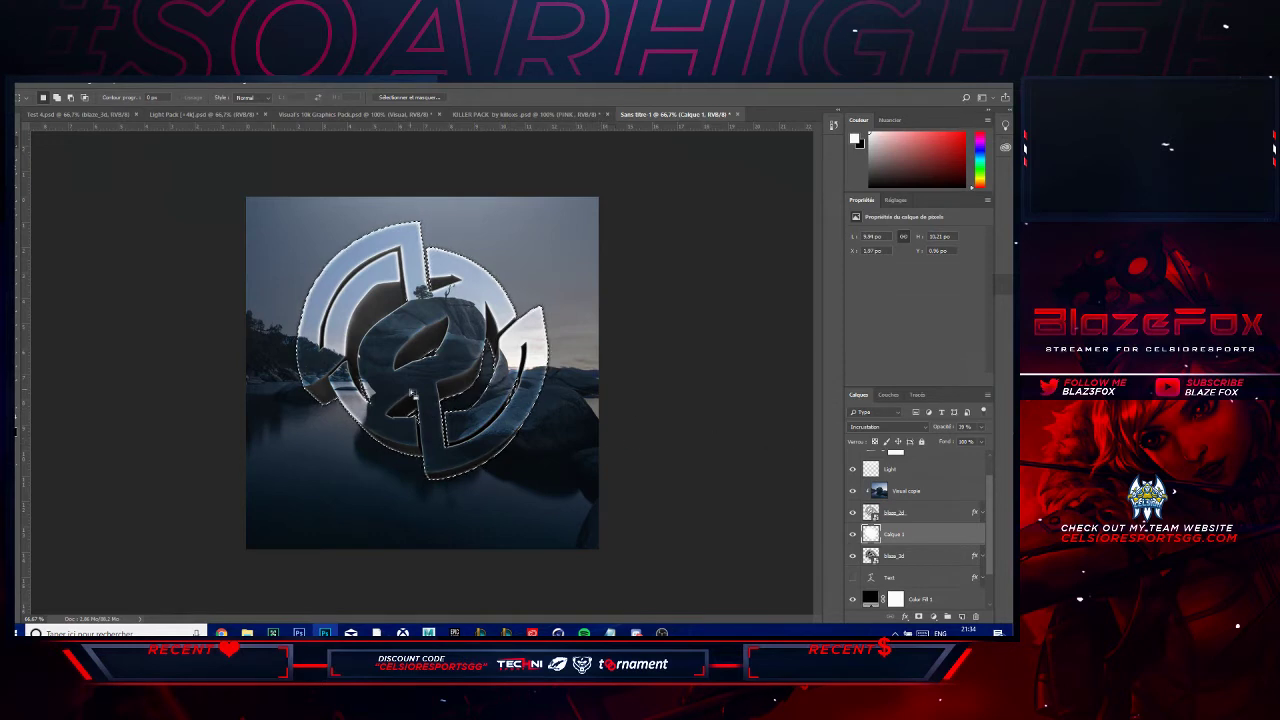
left_click(412, 394)
key("v")
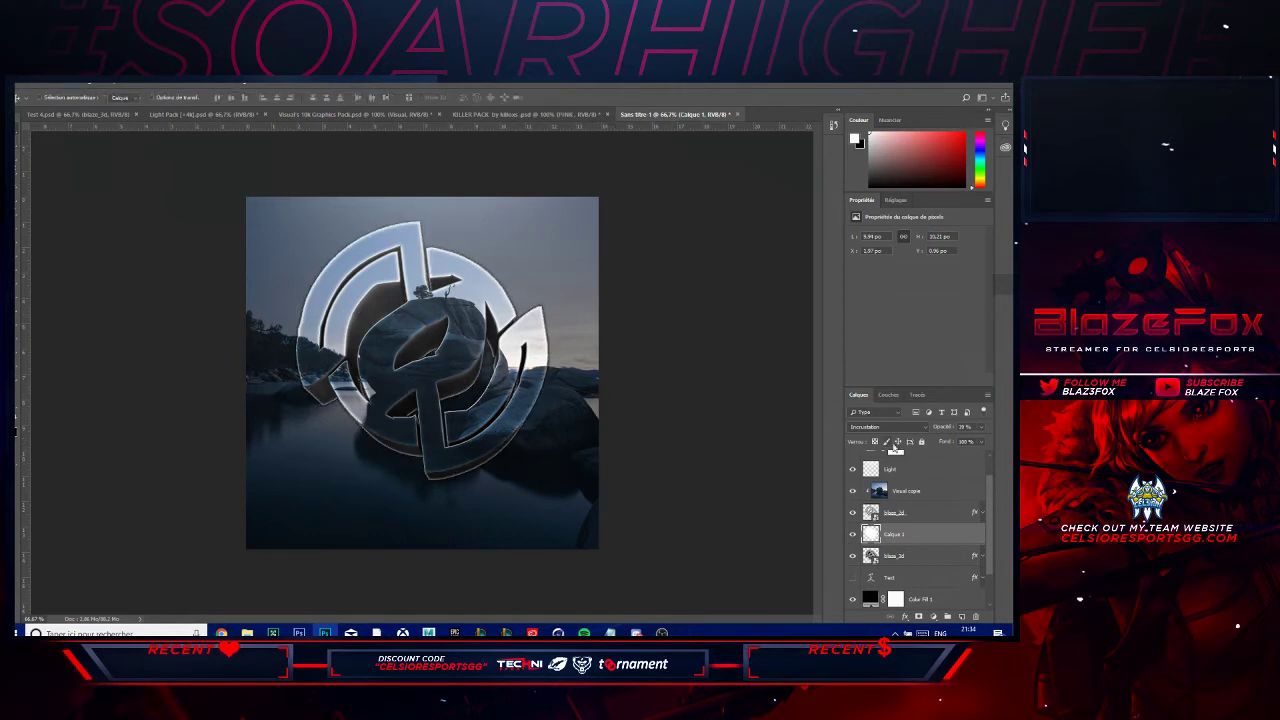
- Duplicate the blaze_2d layer and move the original above the clipped wallpaper copy
scroll(892, 450, "up", 2)
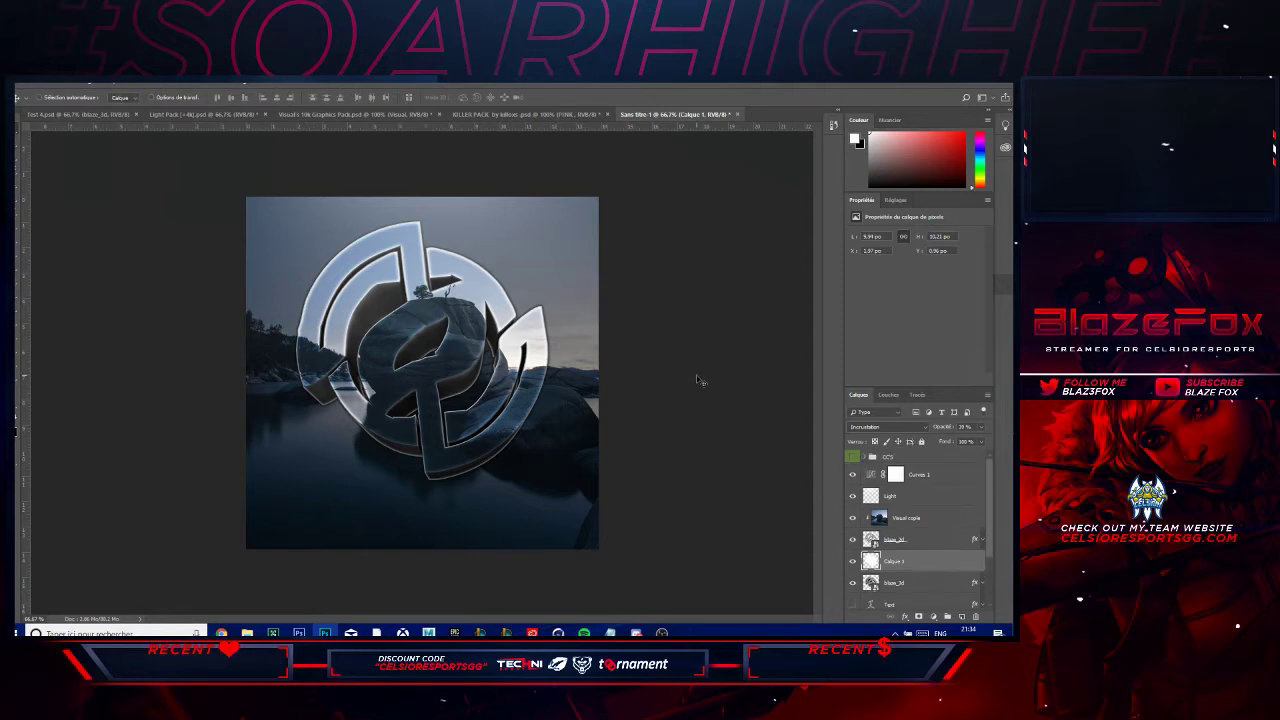
left_click(919, 540)
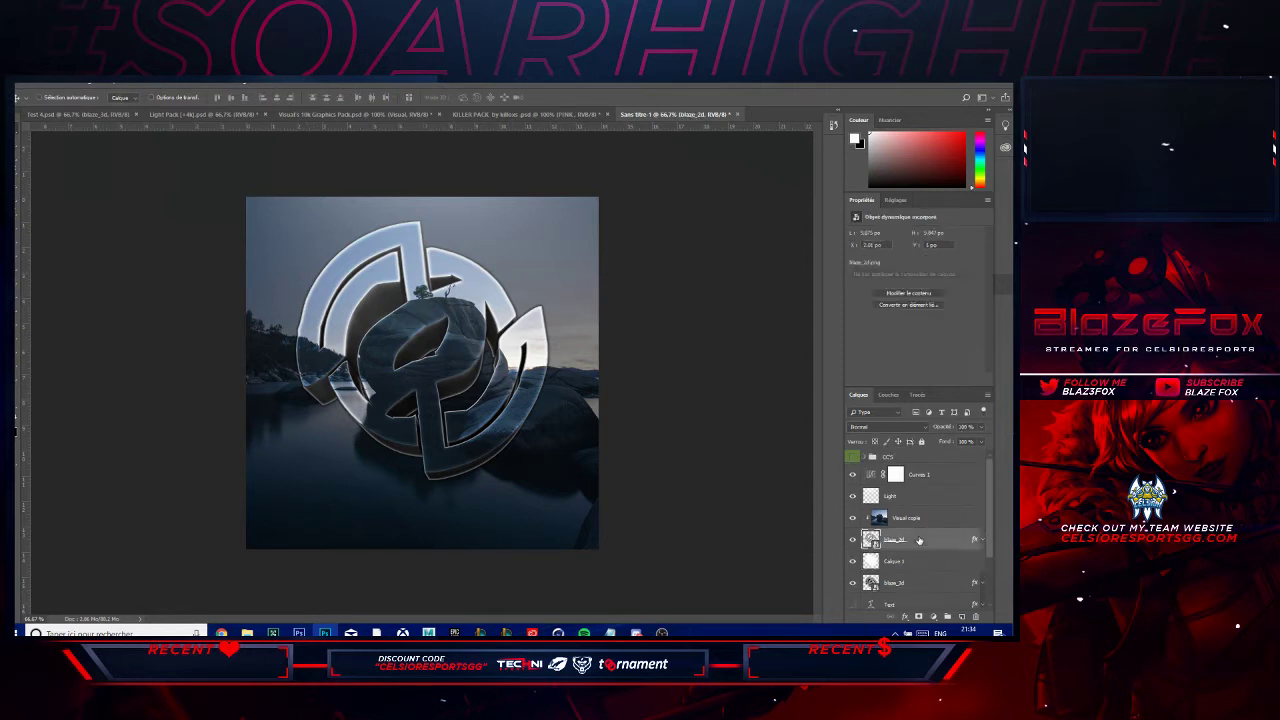
key("ctrl+j")
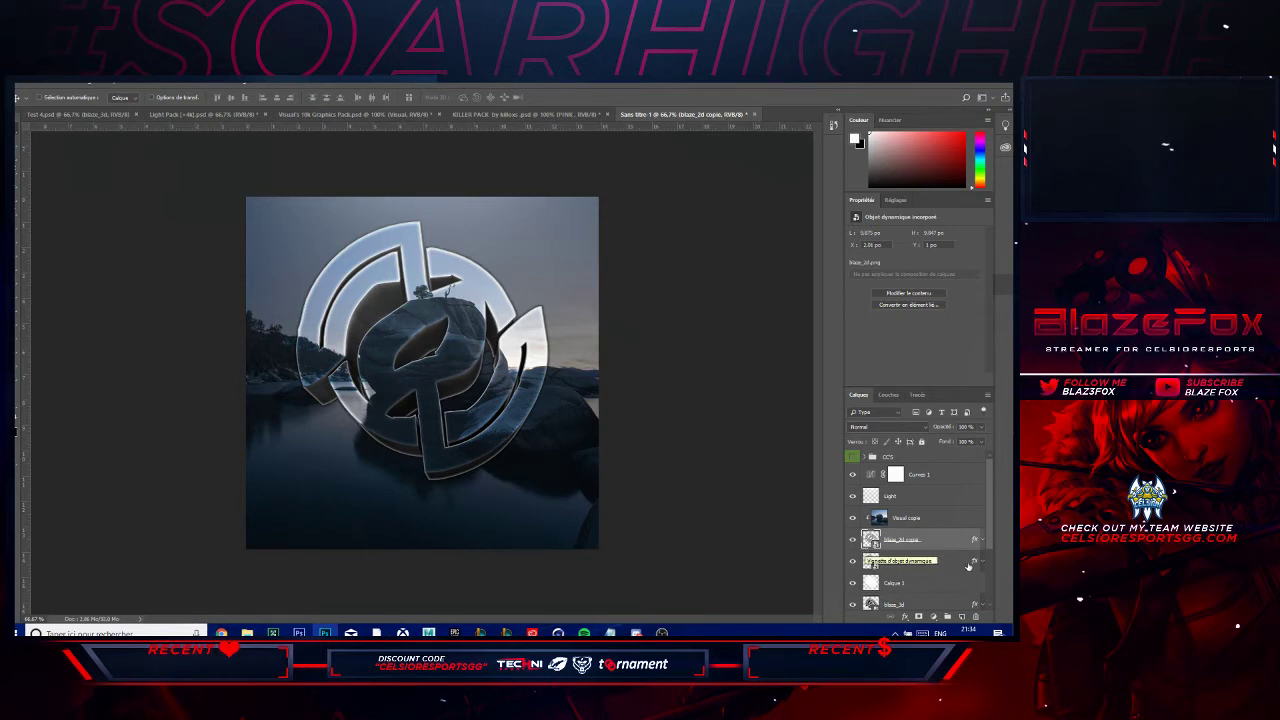
left_click(939, 563)
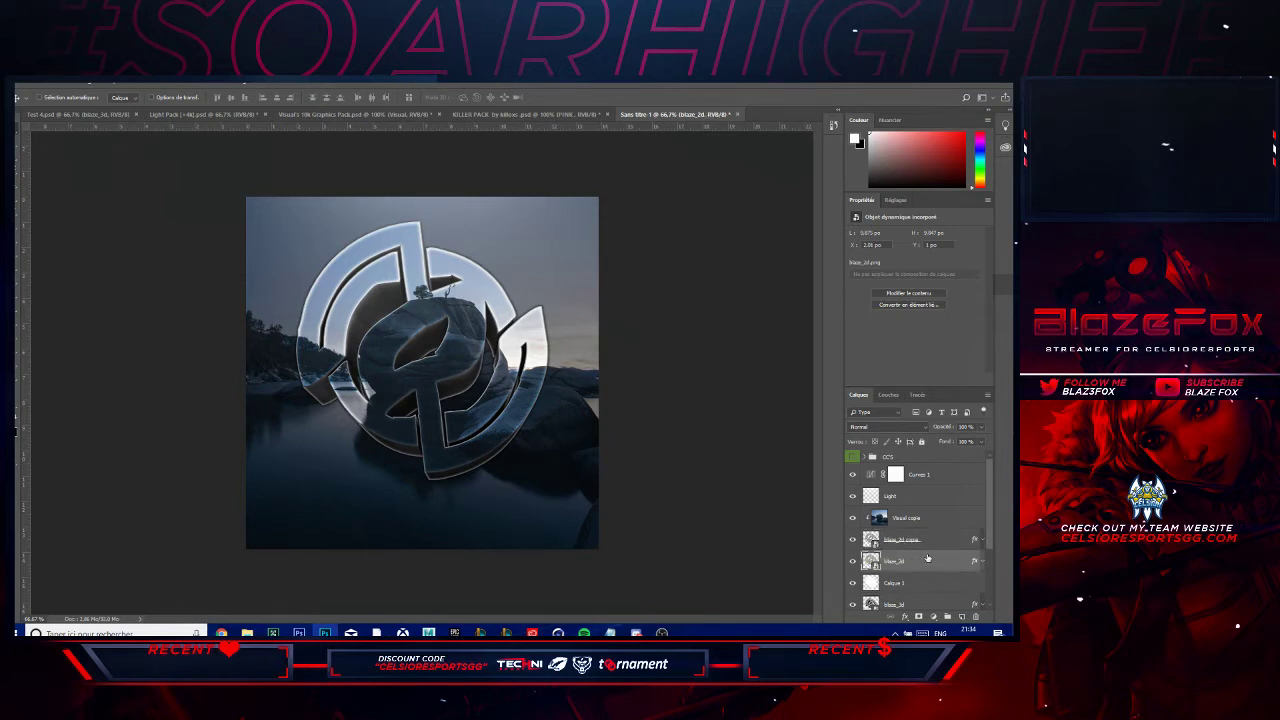
left_click_drag(928, 558, 925, 510)
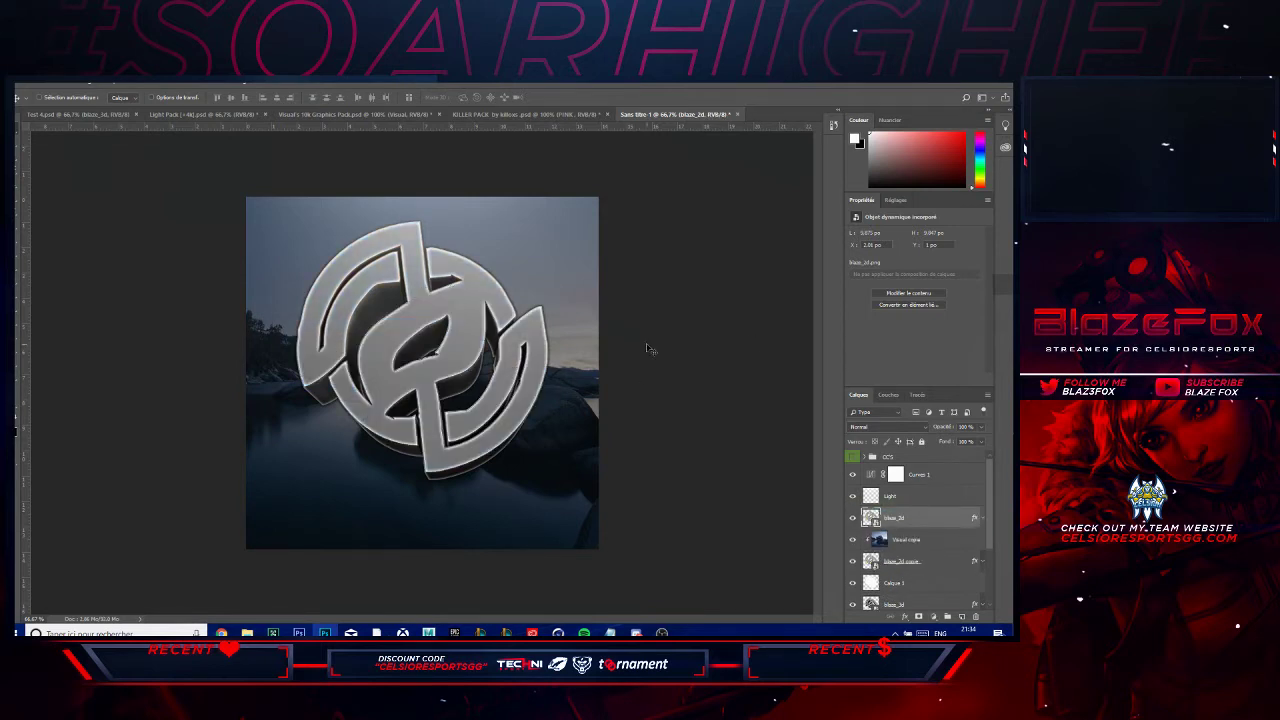
- Rasterize the layer style of the upper blaze_2d layer and delete its grey face using a Magic Wand selection, leaving the bright edges
right_click(950, 519)
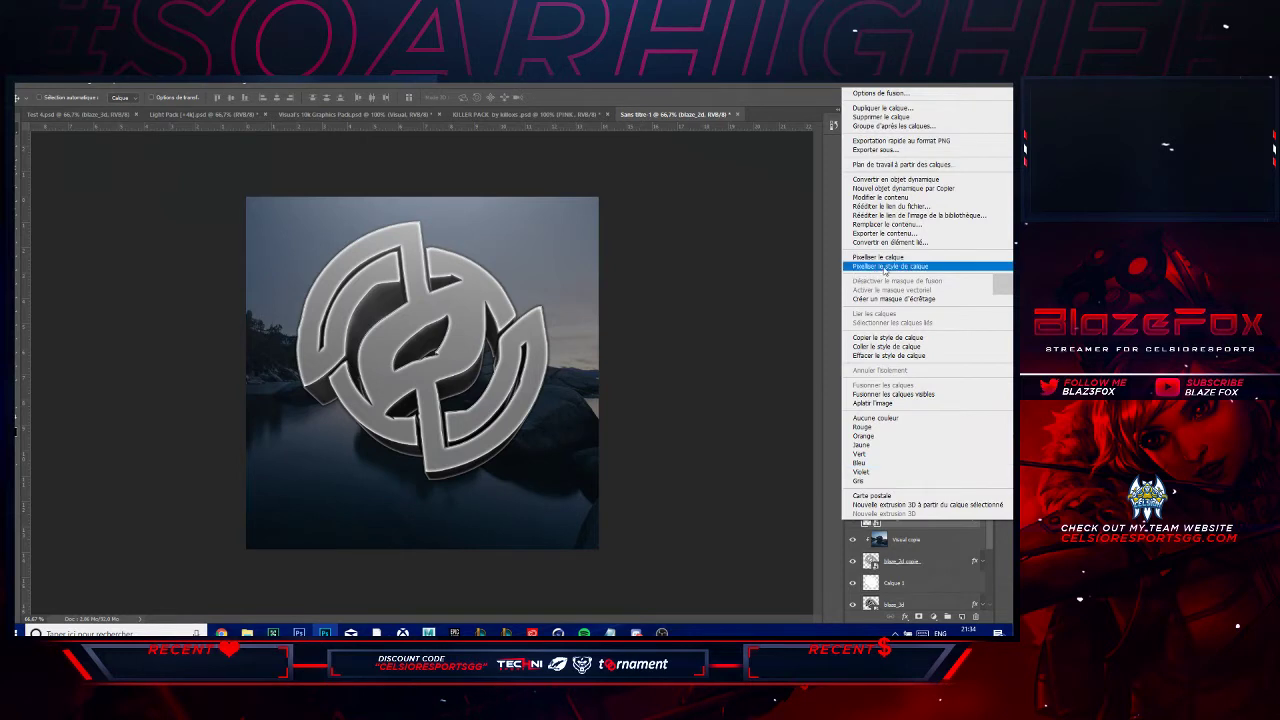
left_click(884, 267)
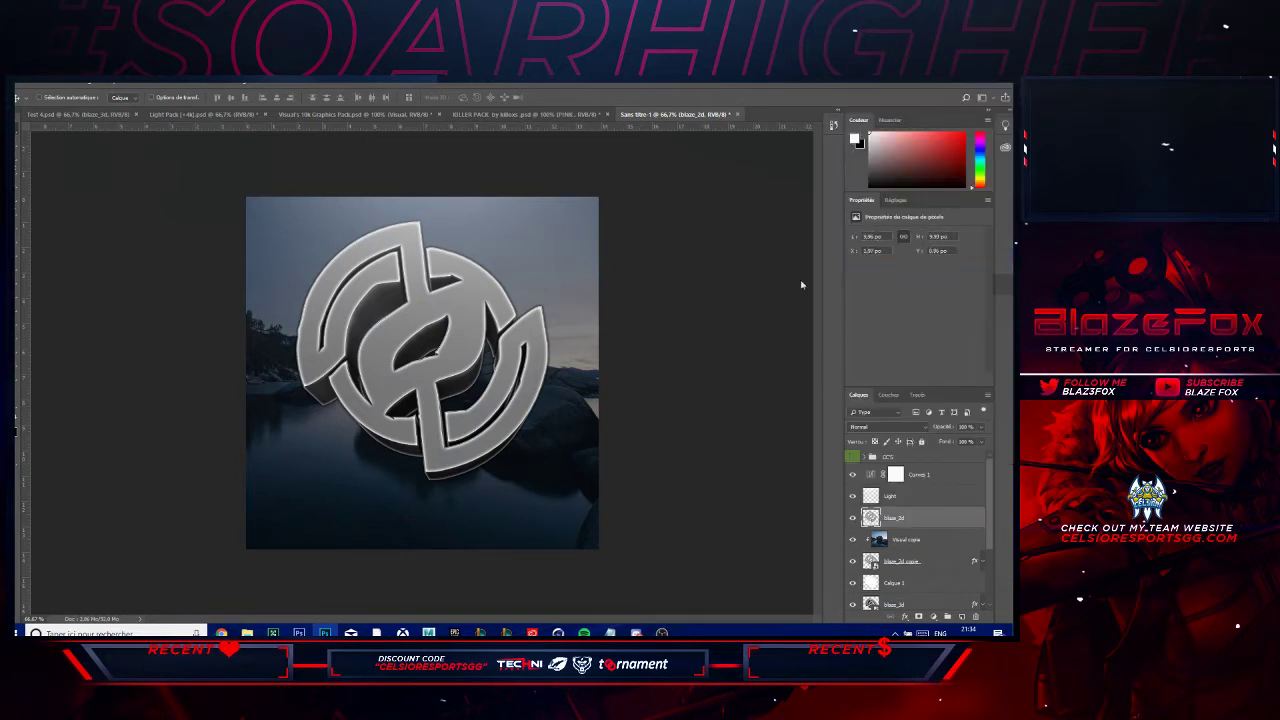
key("w")
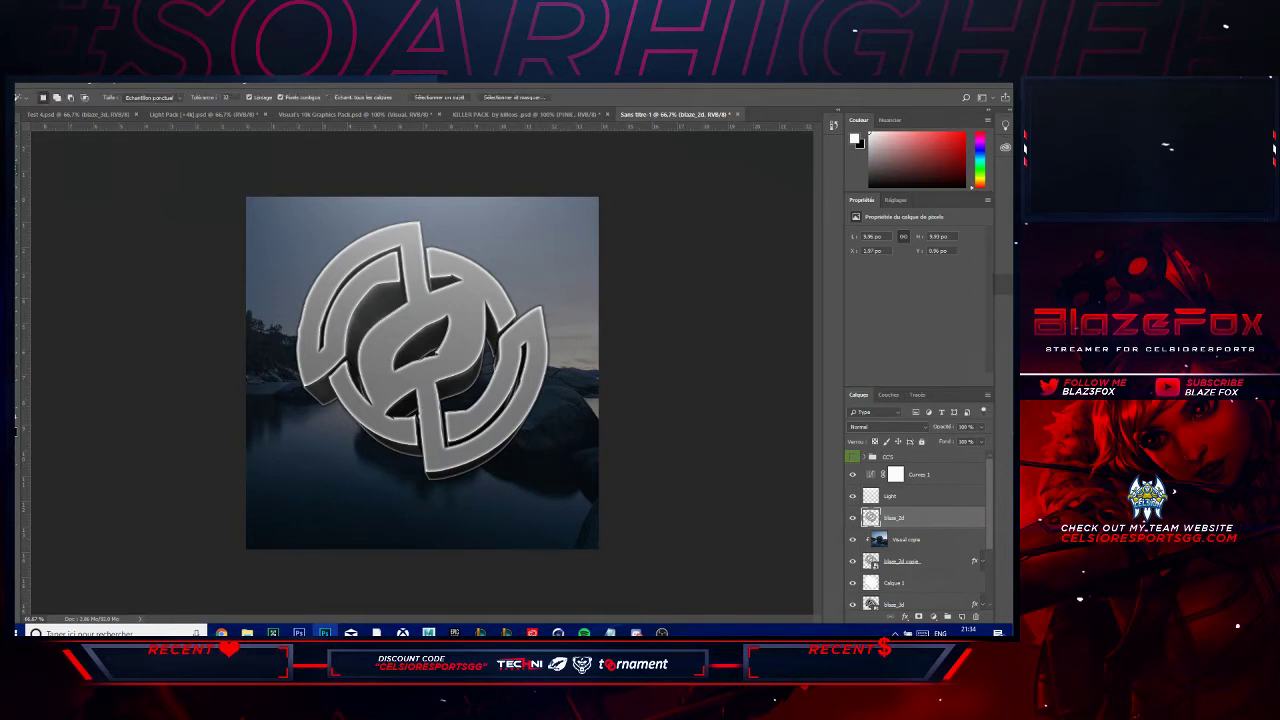
left_click(386, 329)
key("Delete")
key("ctrl+d")
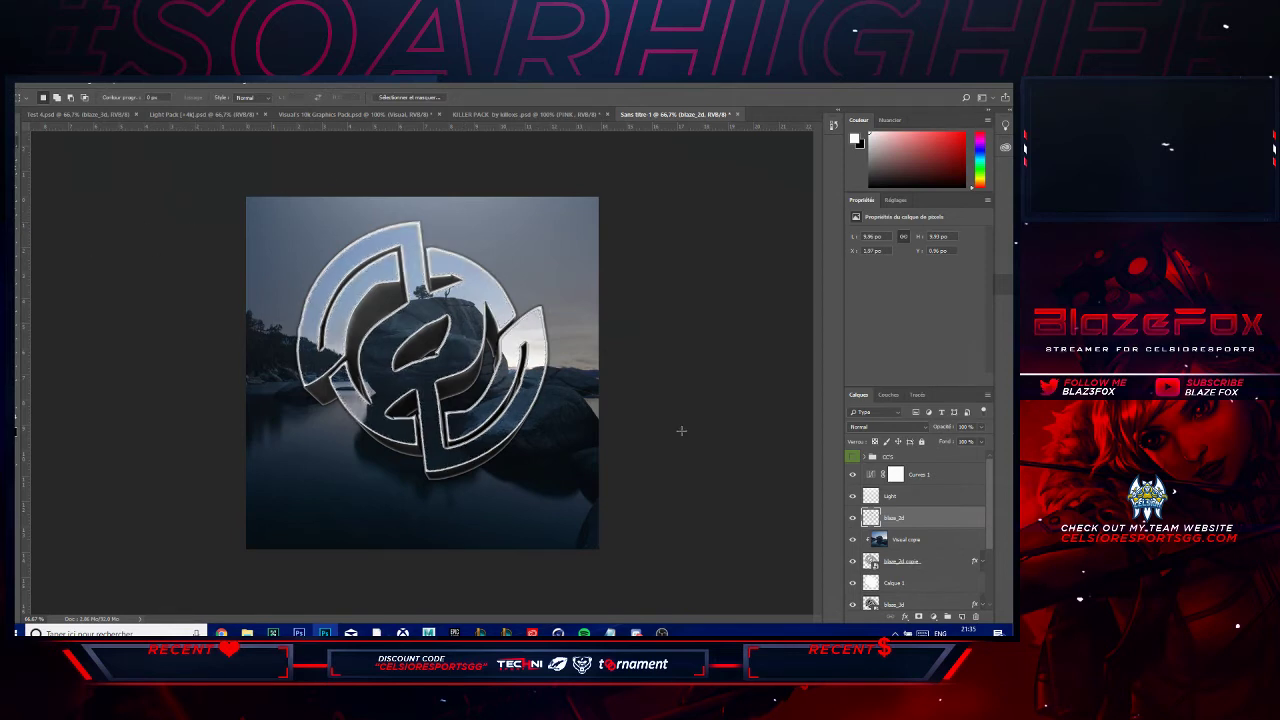
- Set the blaze_2d edge layer's blend mode to Incrustation and duplicate the layer twice
left_click(882, 426)
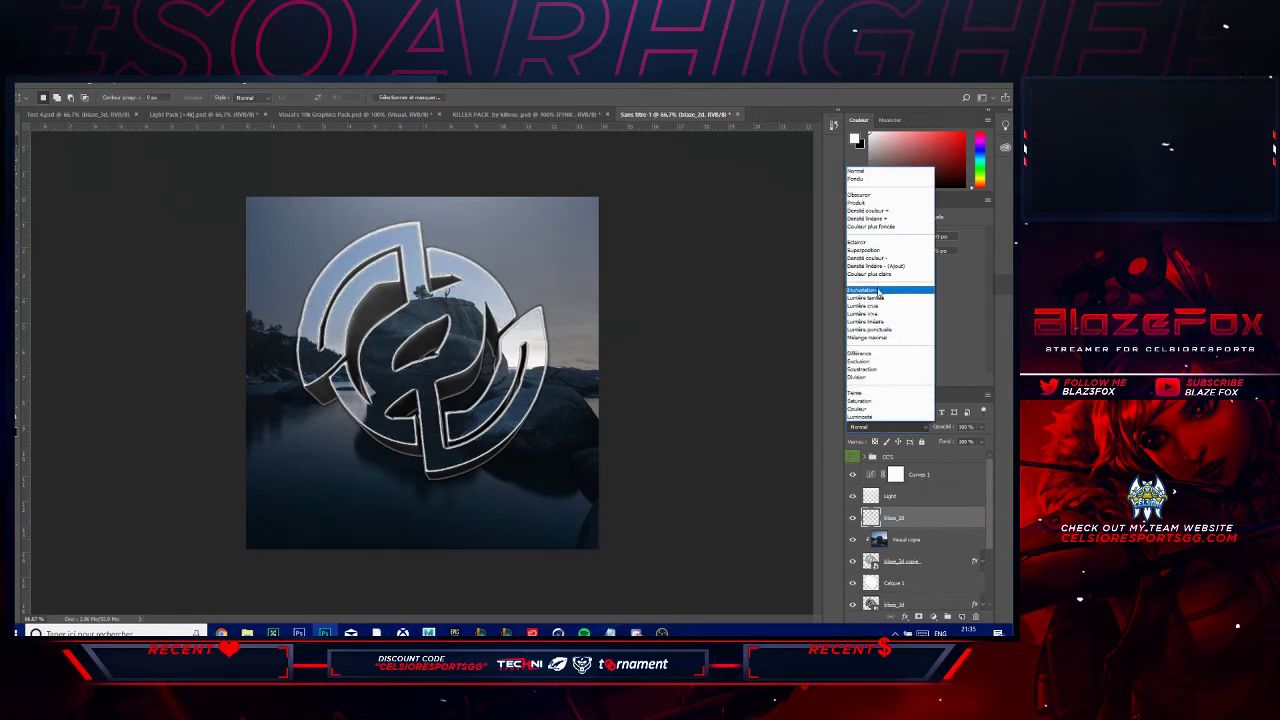
left_click(877, 289)
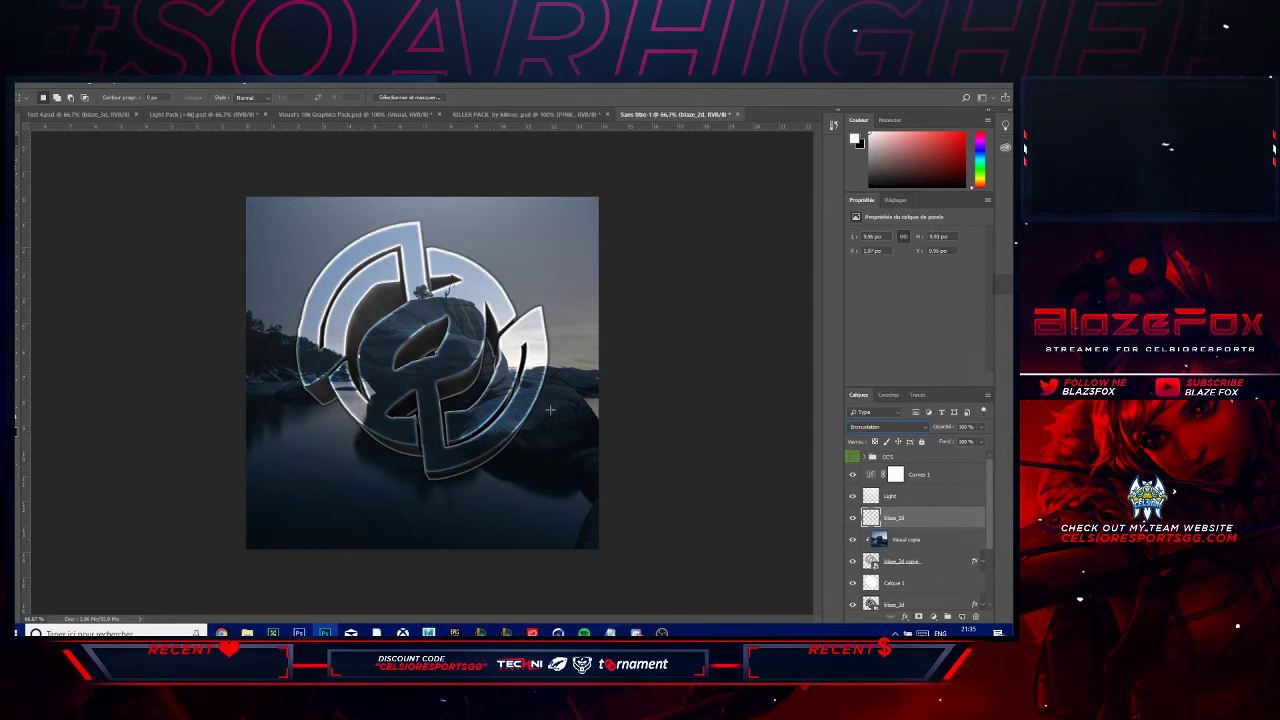
key("ctrl+j")
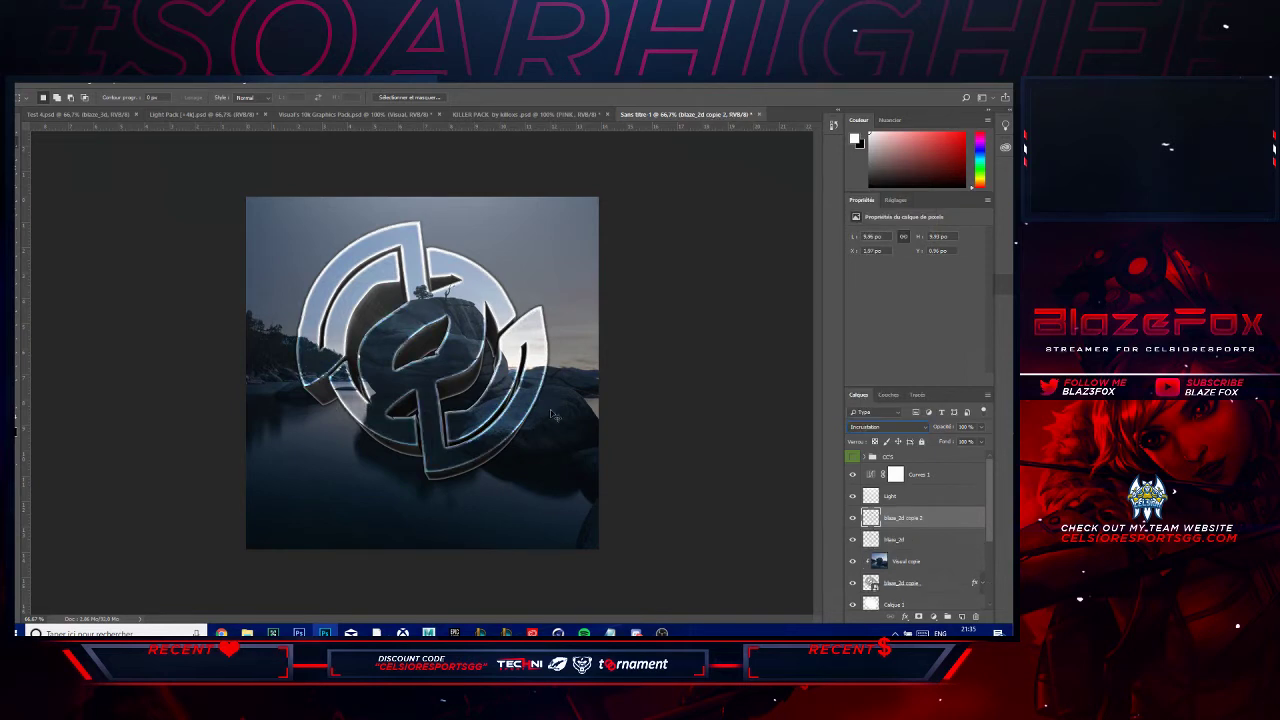
key("ctrl+j")
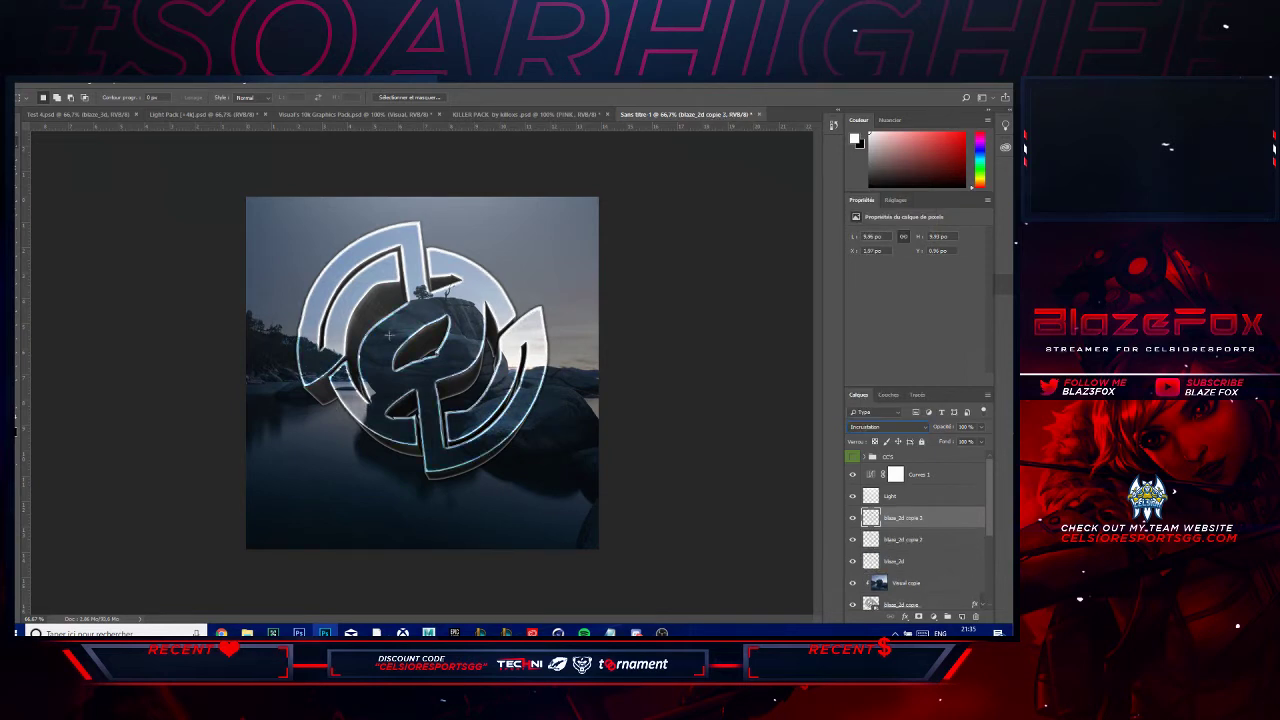
- Try the Lumière tamisée blend mode on the topmost copy of the logo's edge layer
key("ctrl+plus")
key("ctrl+plus")
key("ctrl+plus")
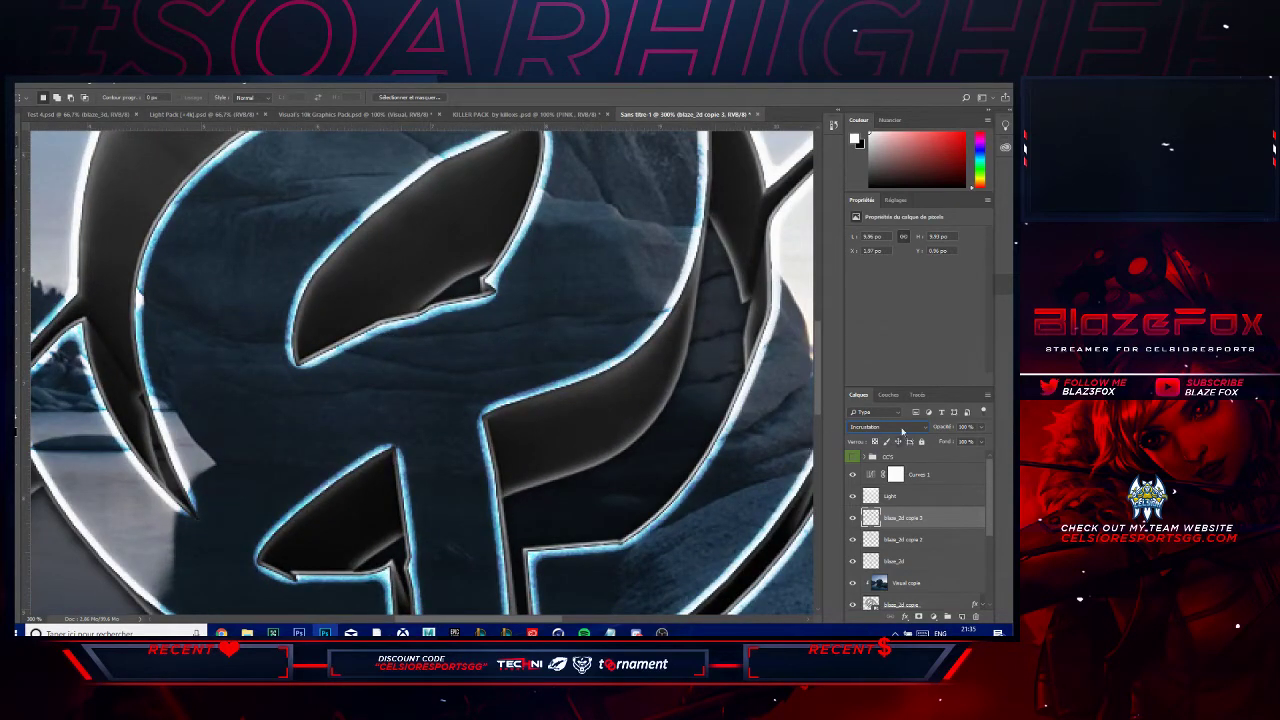
left_click(894, 428)
left_click(907, 300)
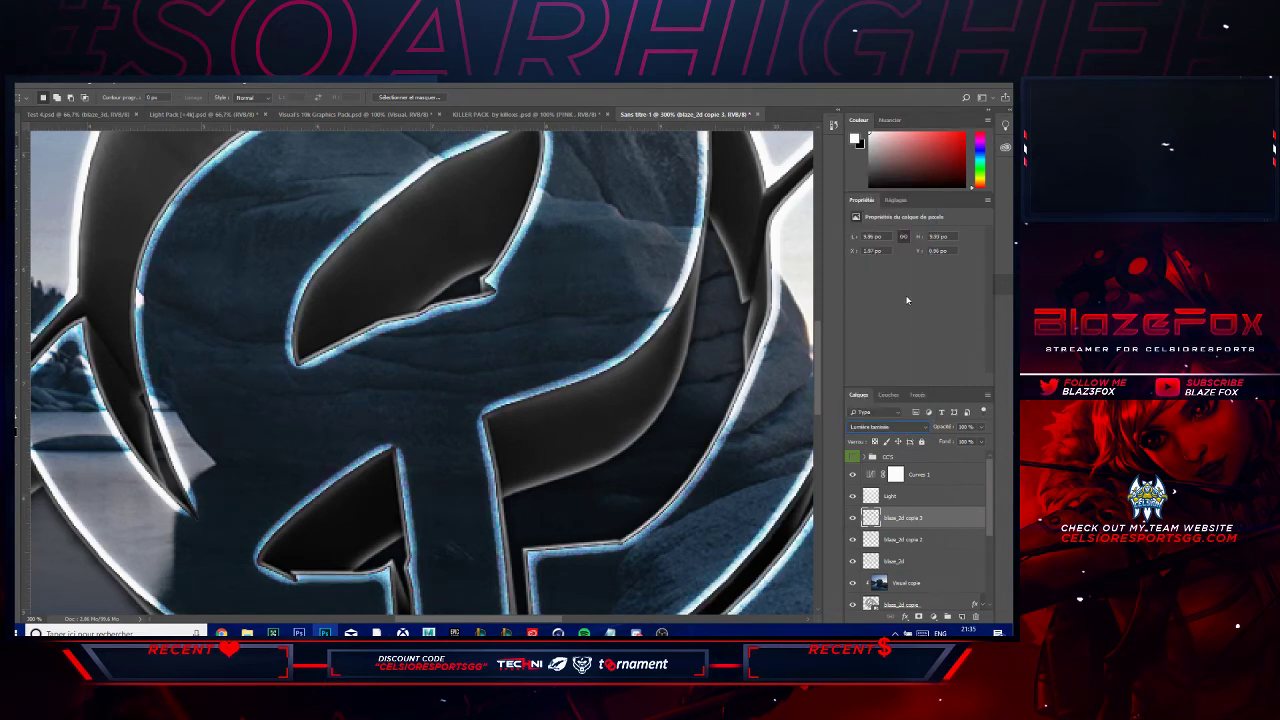
key("ctrl+minus")
key("ctrl+minus")
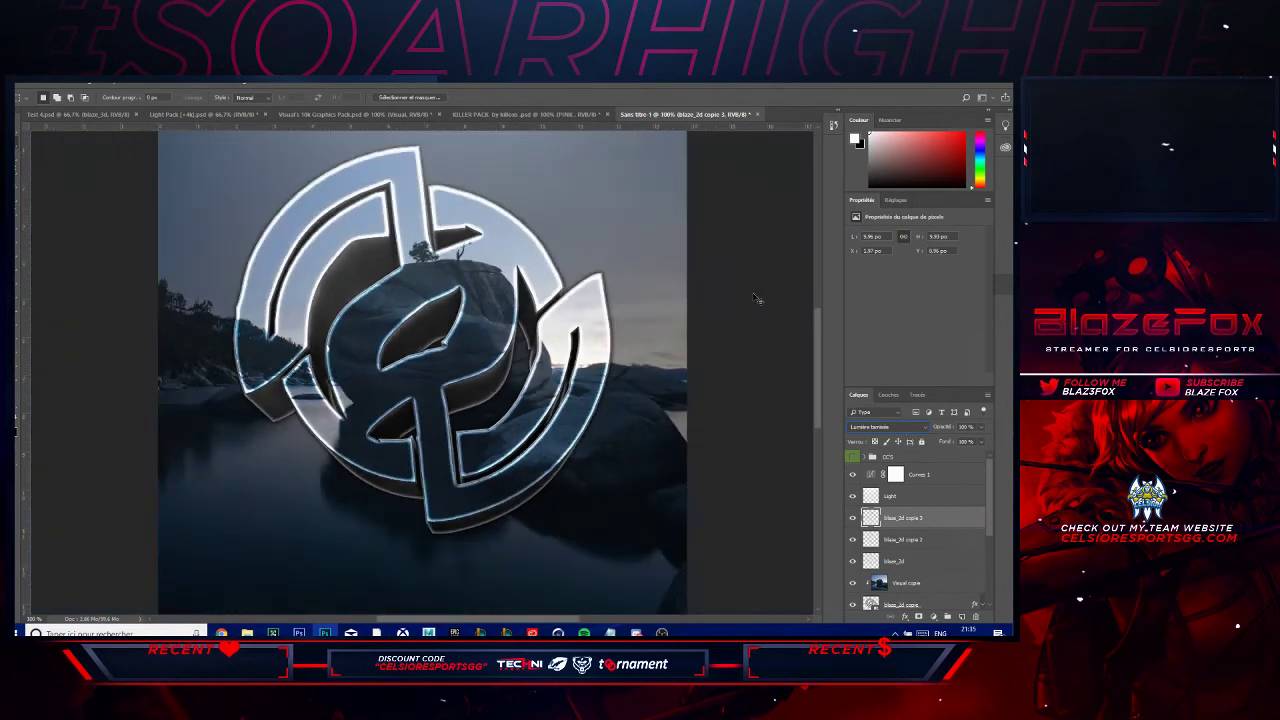
- Try Densité couleur - and Lumière tamisée on the topmost blaze_2d edge copy and settle on the Incrustation blend mode
left_click(902, 430)
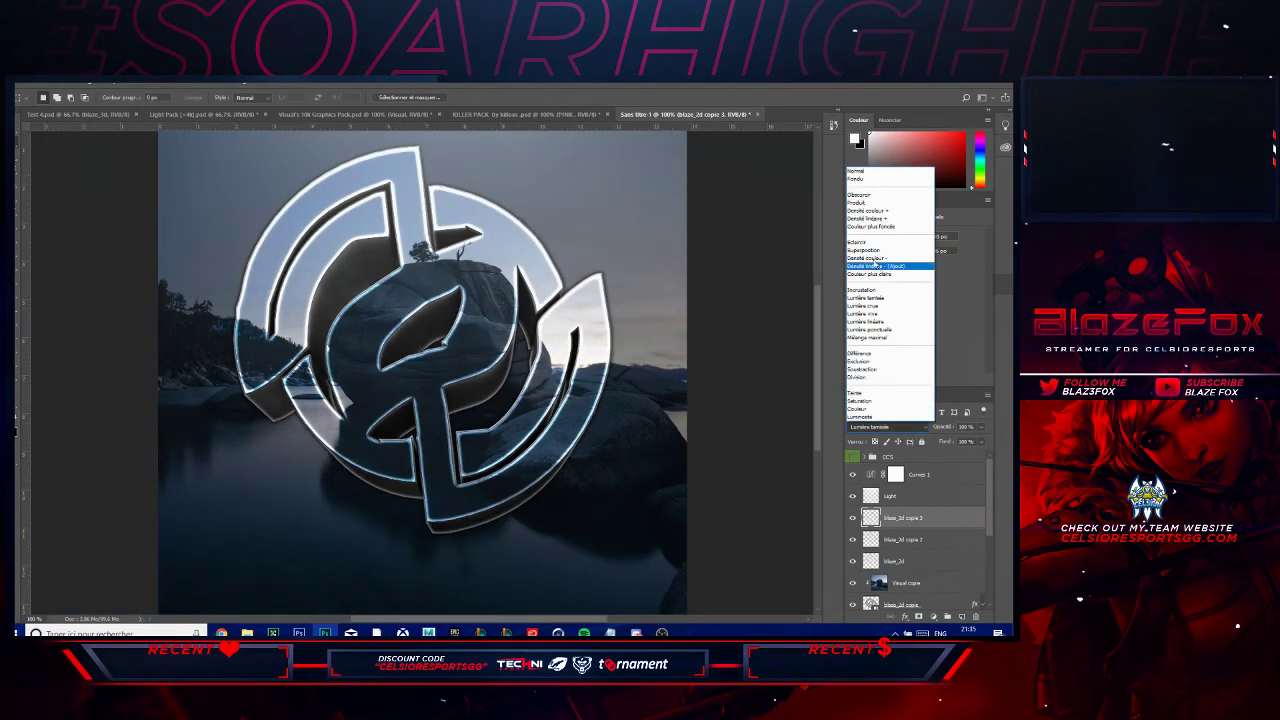
left_click(874, 260)
left_click(876, 428)
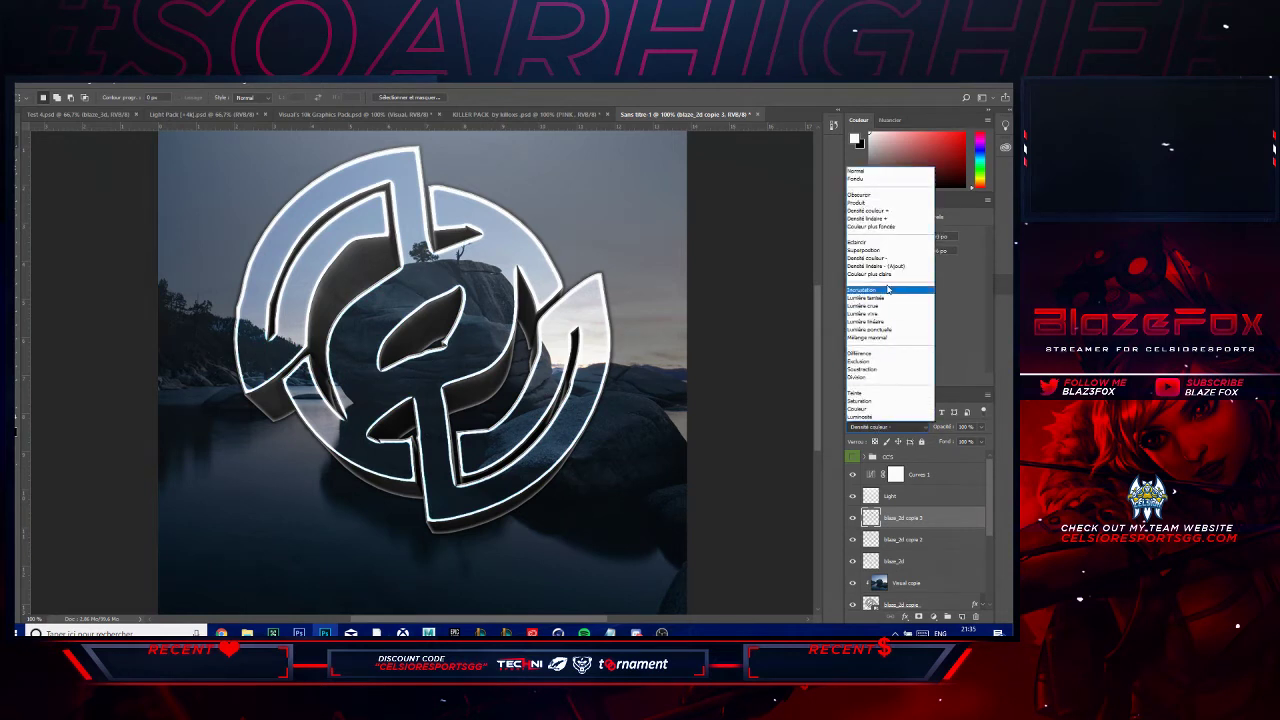
left_click(888, 302)
left_click(872, 427)
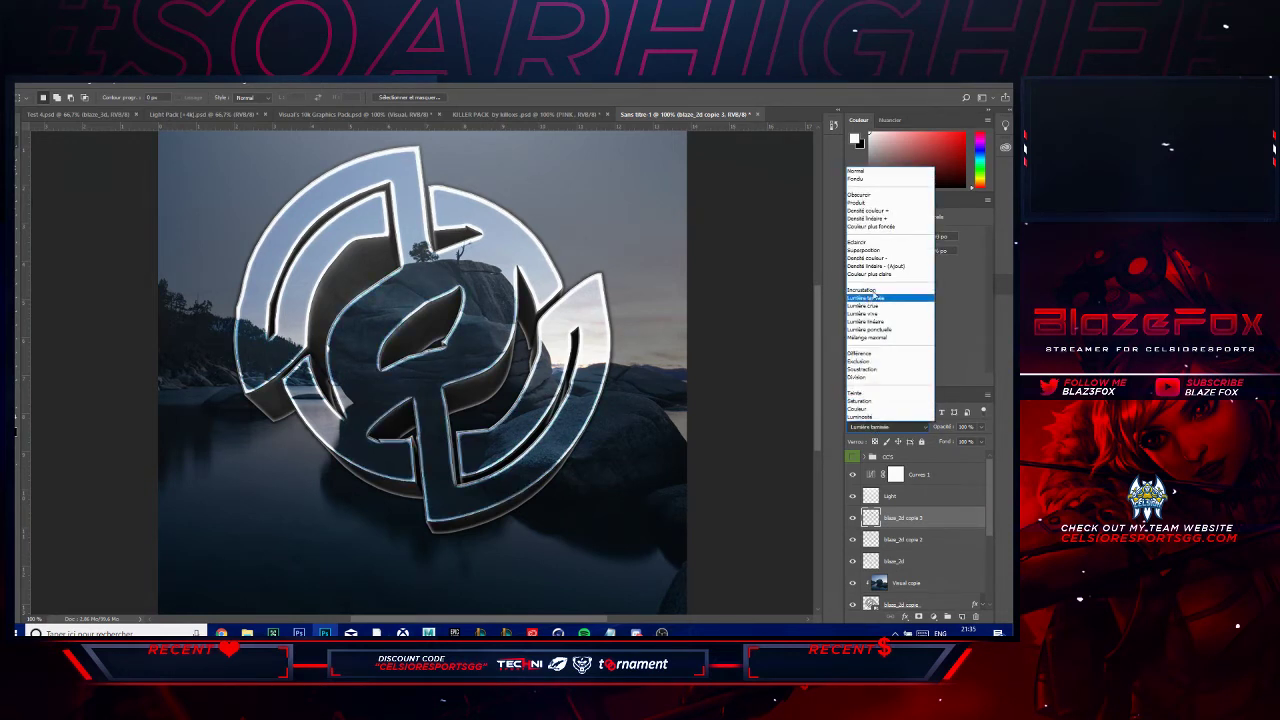
left_click(880, 295)
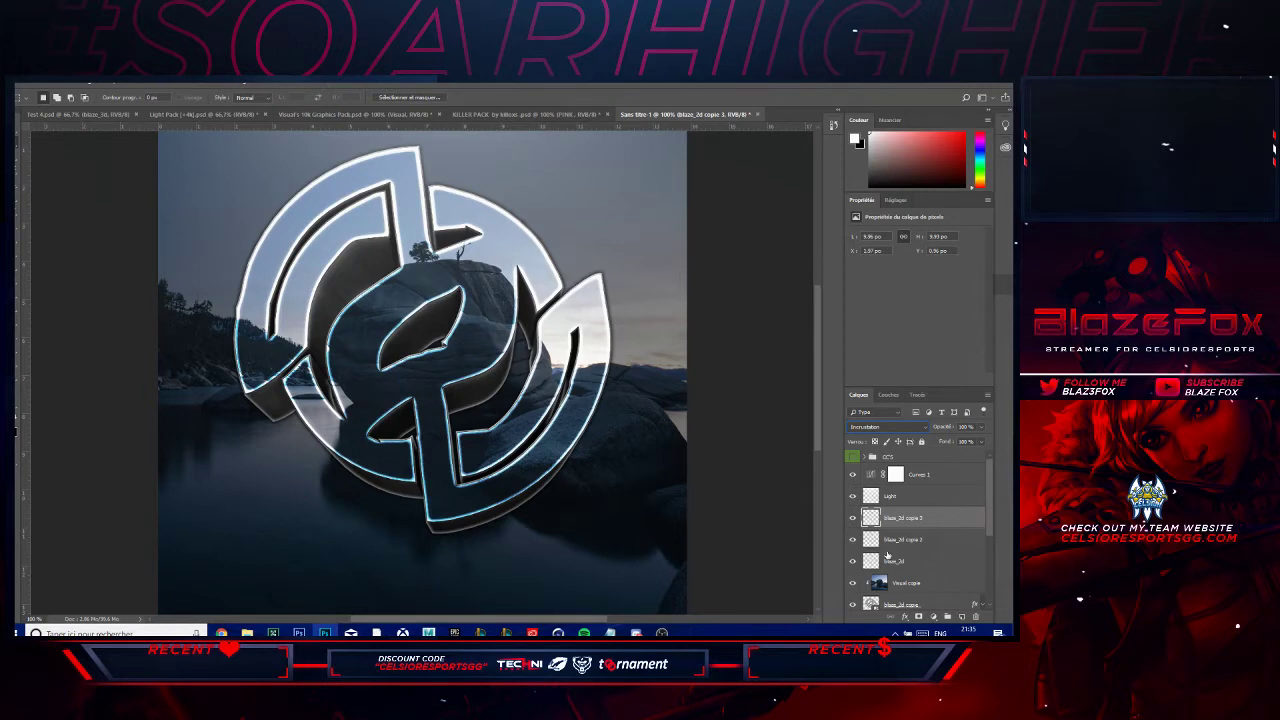
- Show the colour-correction group above Curves 1 and lower its opacity to about 60 %
left_click(853, 457)
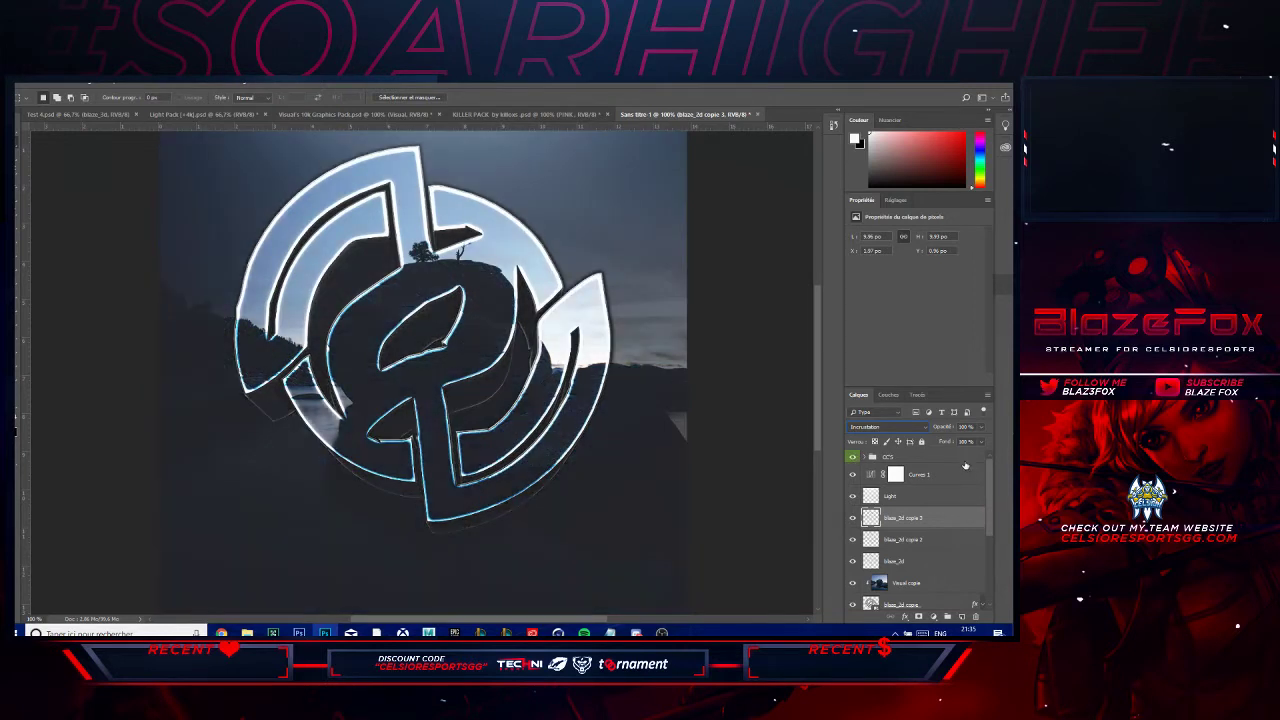
left_click(962, 460)
left_click(983, 427)
left_click_drag(976, 442, 963, 443)
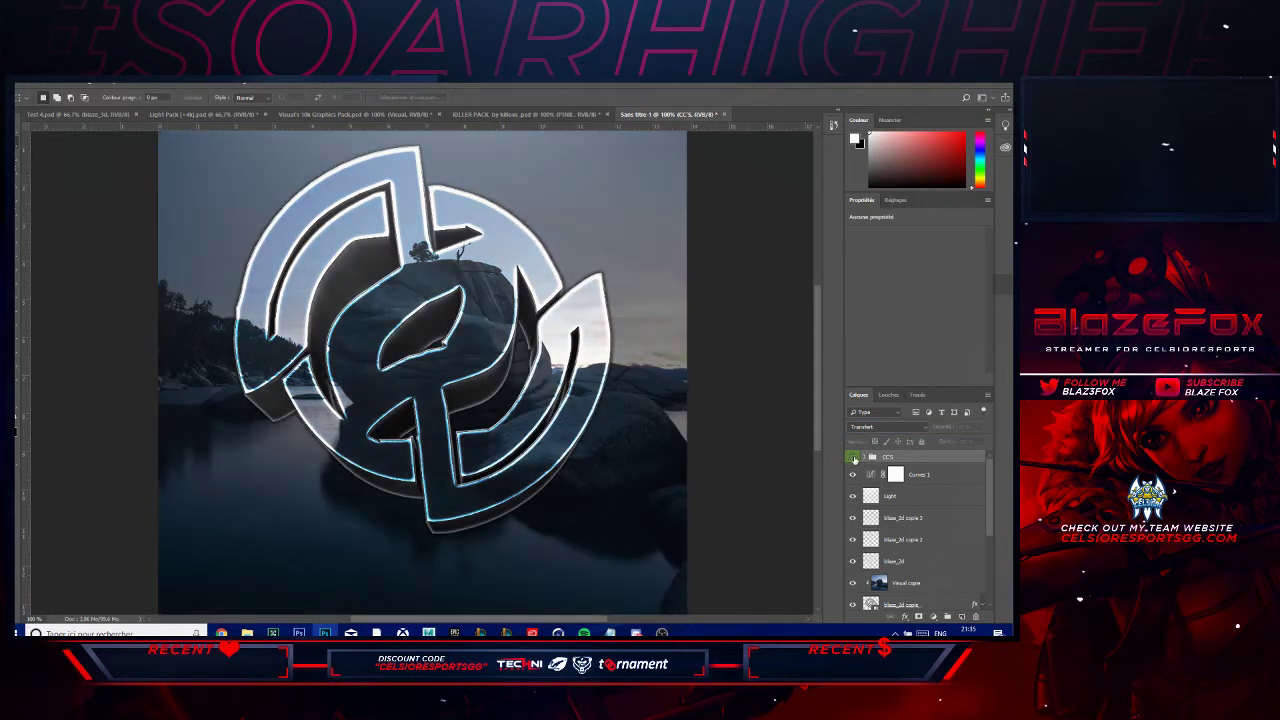
left_click(853, 457)
- Set the opacity of the Color Fill 1 layer above the background wallpaper to about 50 %
scroll(866, 520, "down", 6)
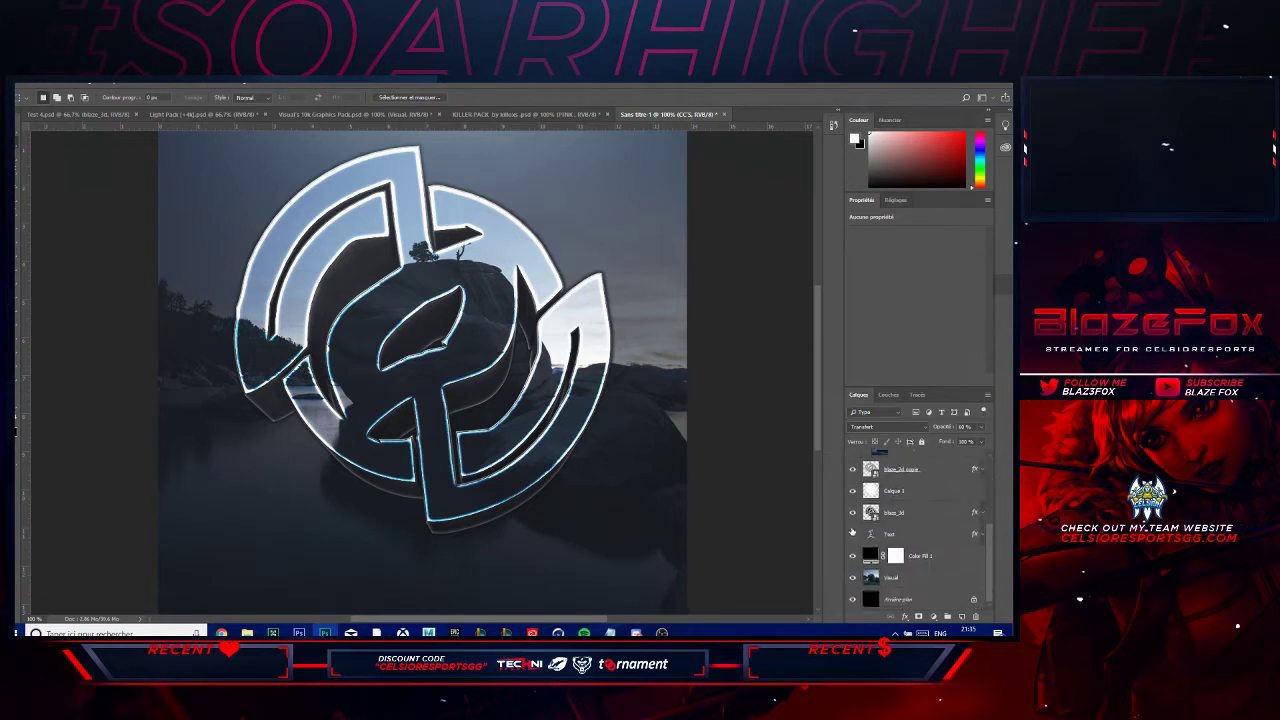
left_click(938, 560)
left_click(981, 427)
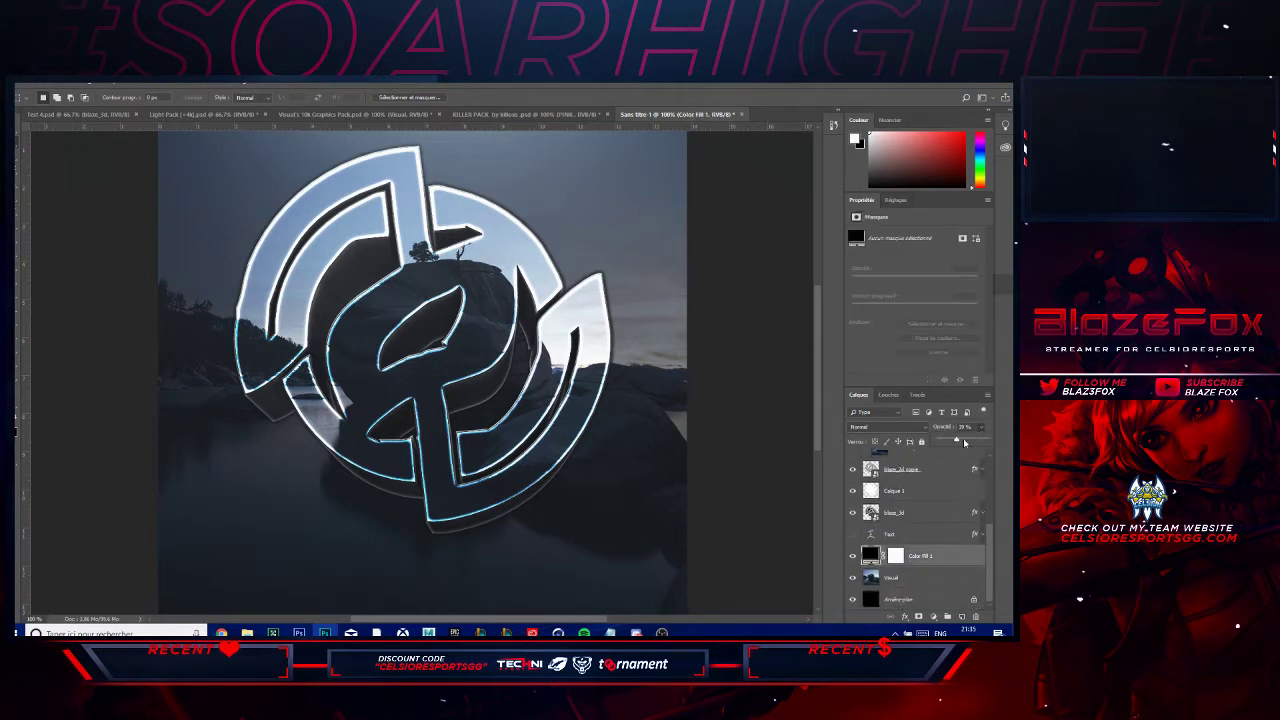
left_click_drag(964, 441, 965, 441)
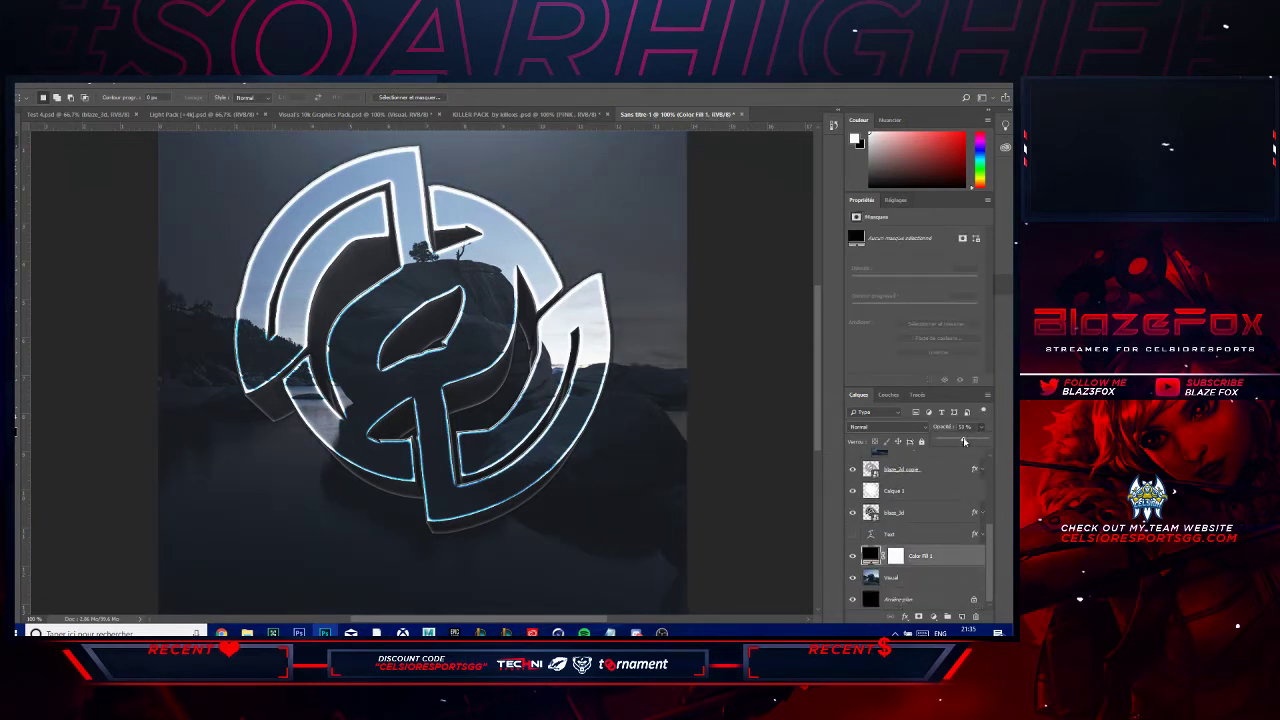
left_click(906, 374)
- Show the BLAZEFOX Text layer and nudge it slightly below the logo with a free transform
key("ctrl+minus")
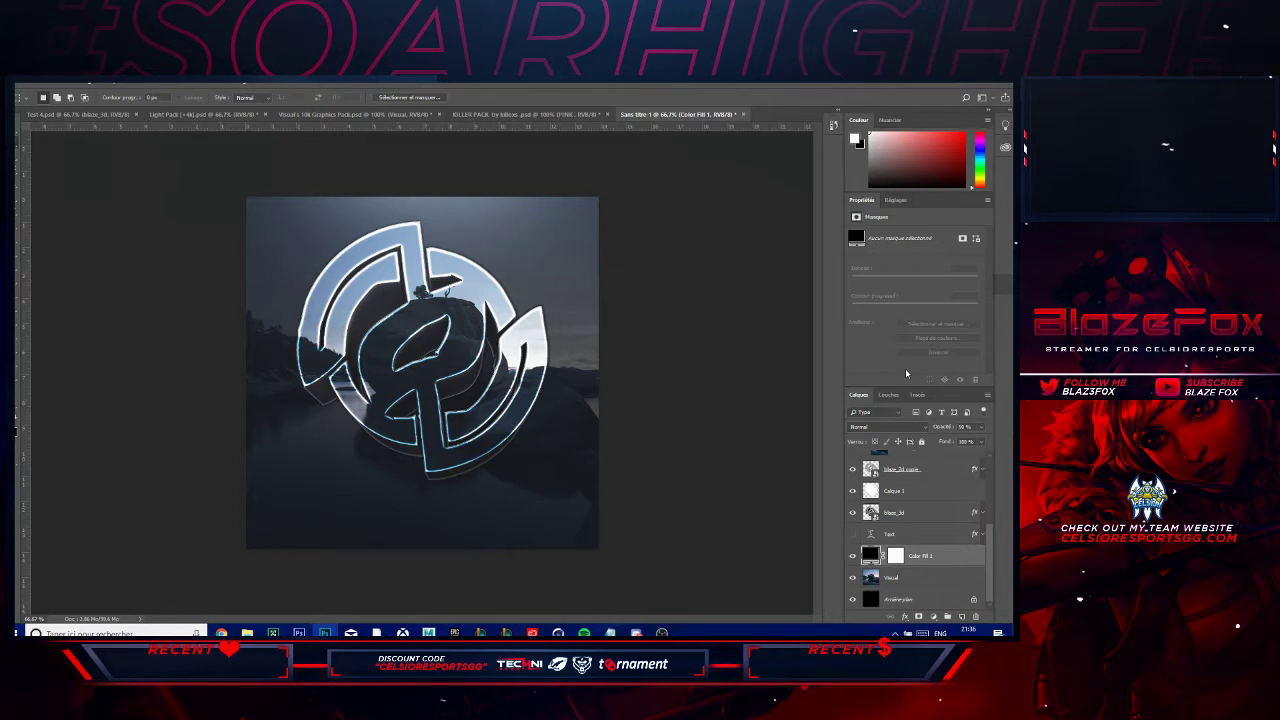
left_click(852, 534)
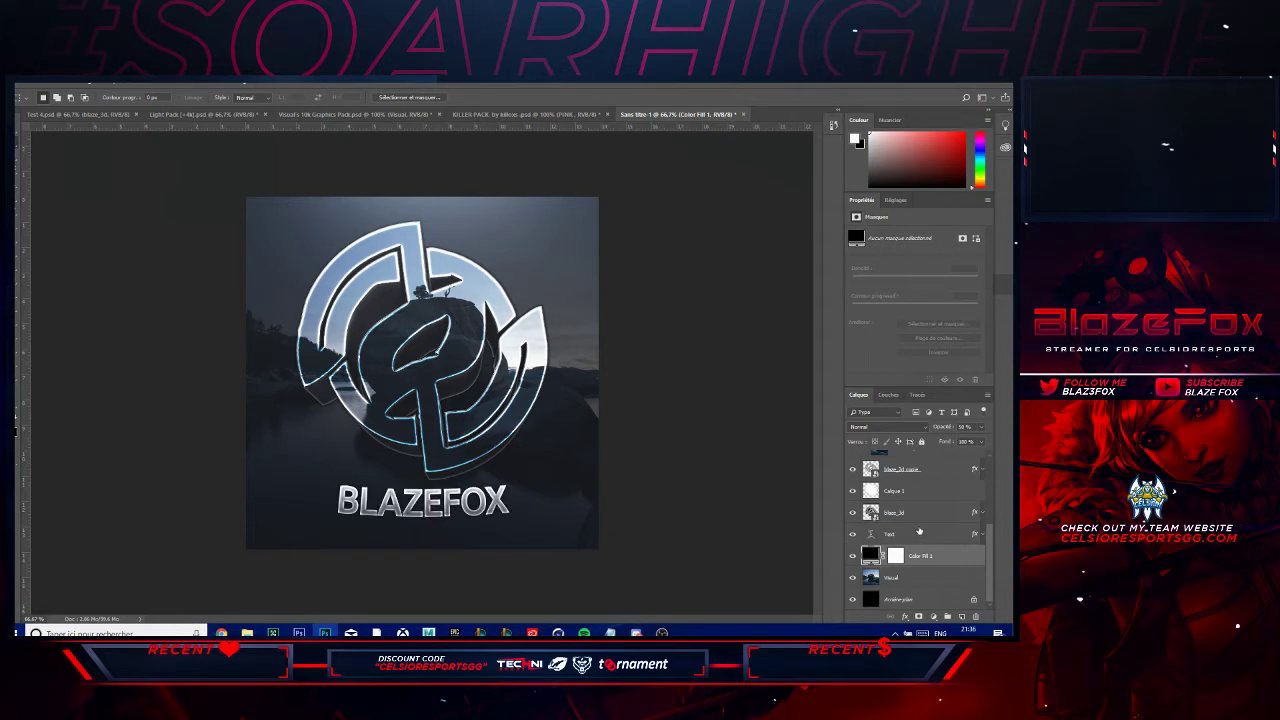
left_click(873, 535)
key("ctrl+t")
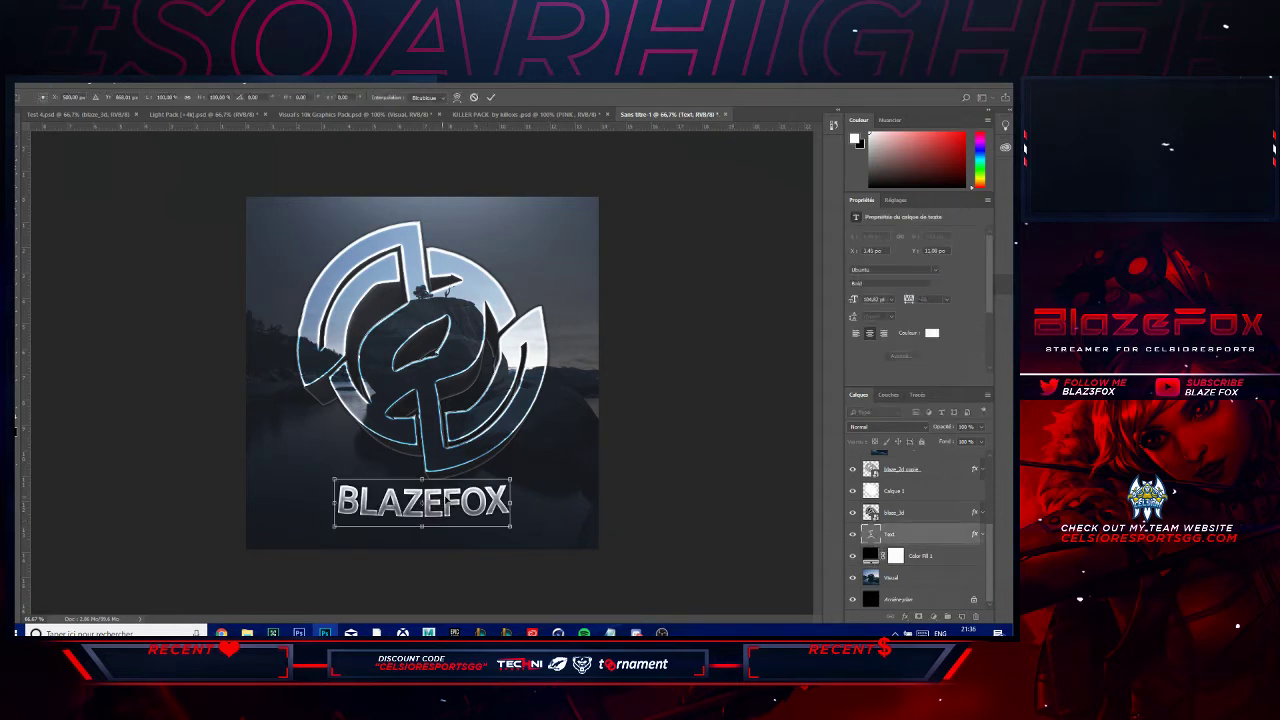
mouse_move(460, 484)
left_mouse_down()
mouse_move(441, 481)
mouse_move(459, 481)
left_mouse_up()
key("Return")
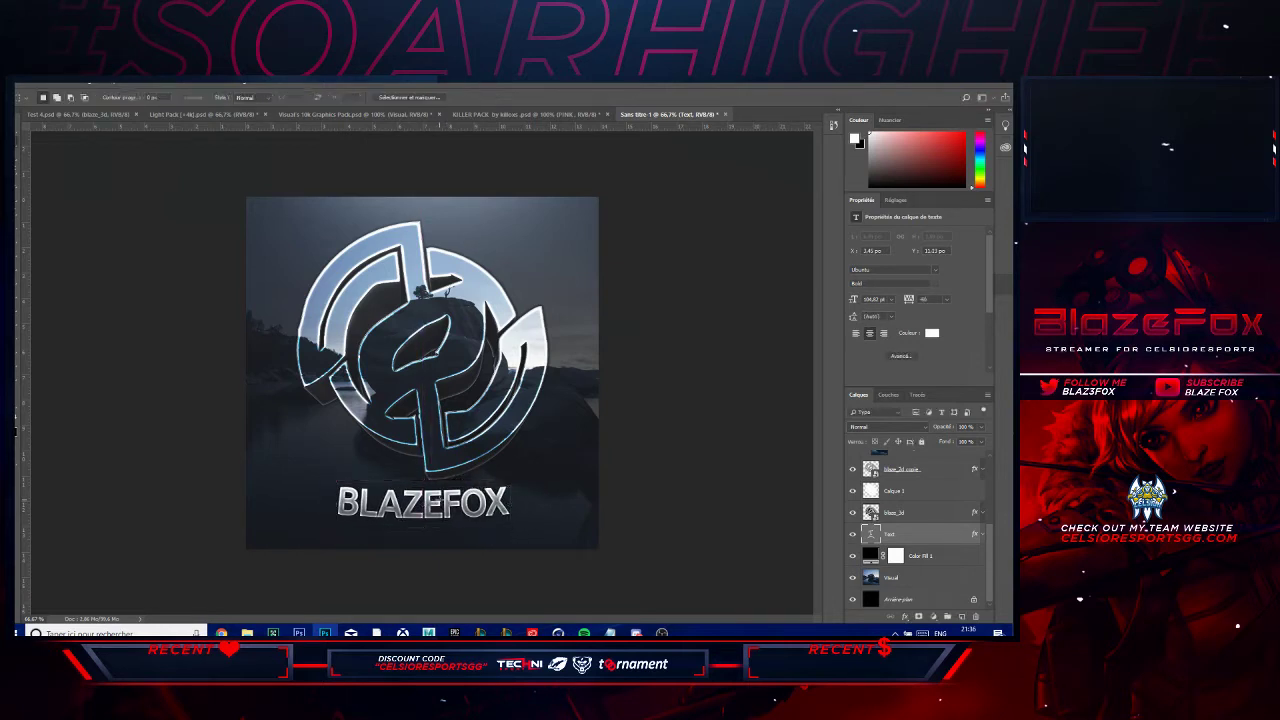
key("v")
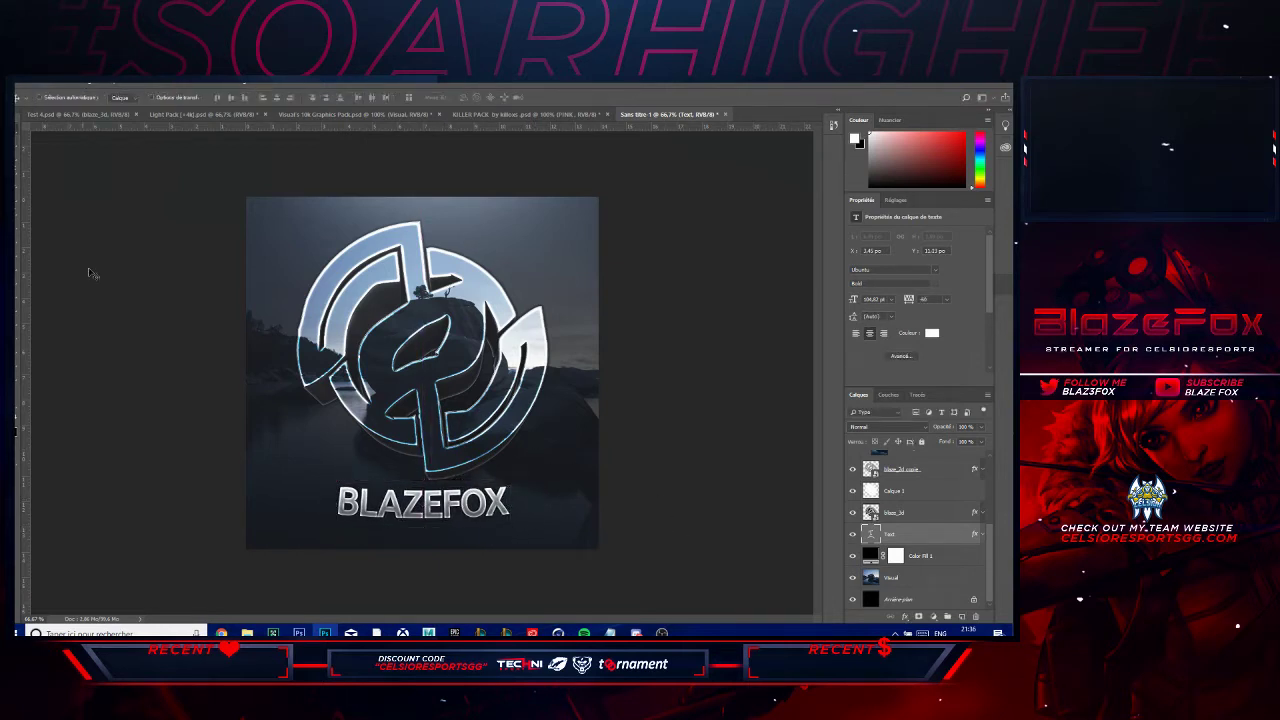
double_click(872, 535)
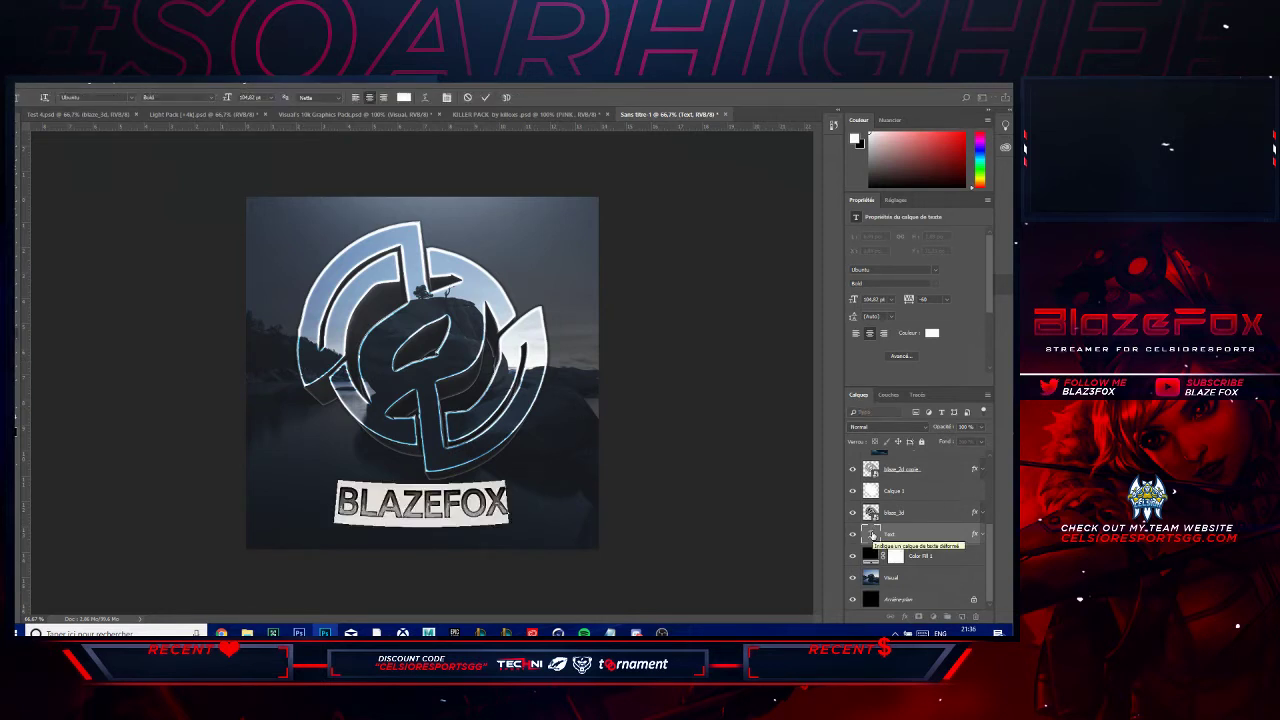
left_click(93, 97)
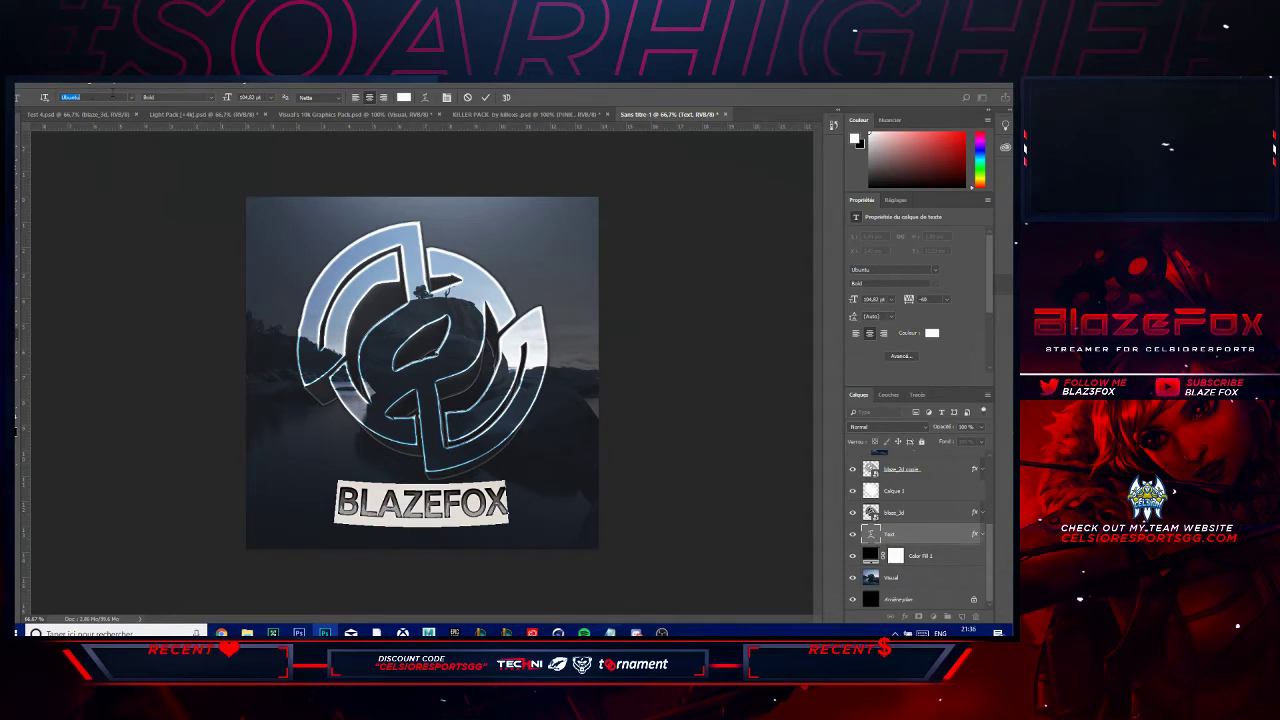
key("Escape")
key("v")
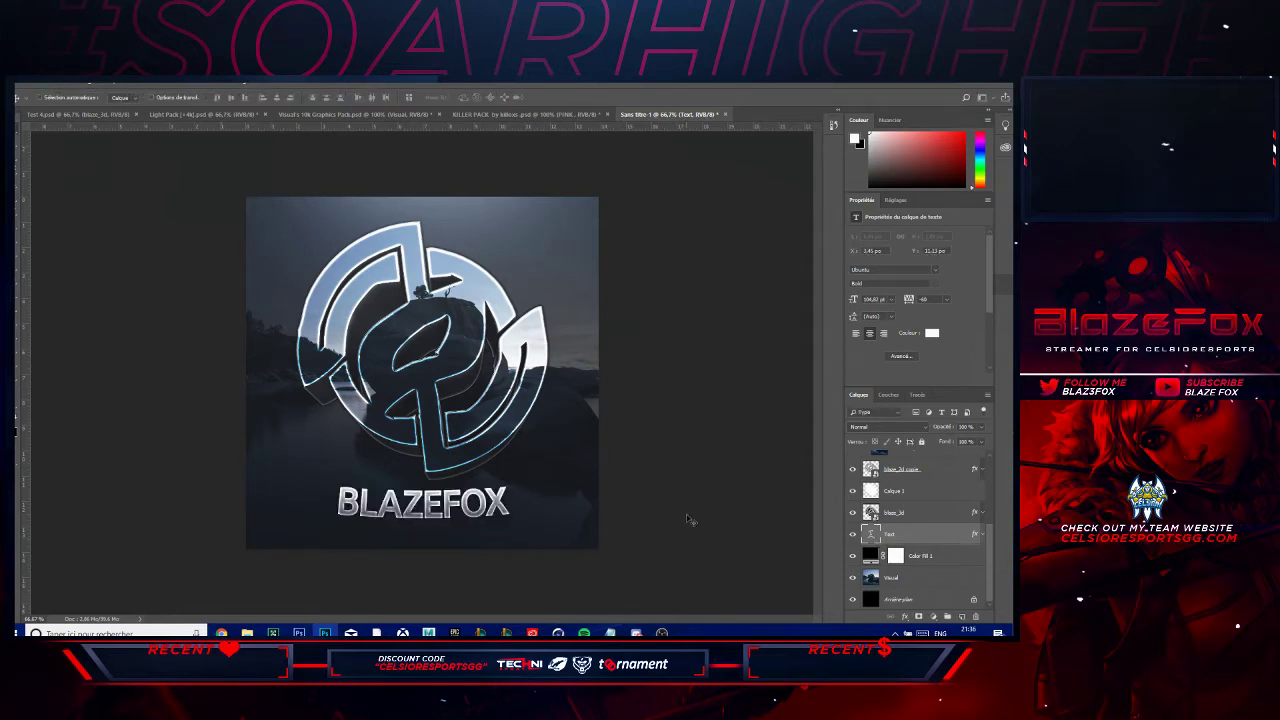
left_click(636, 632)
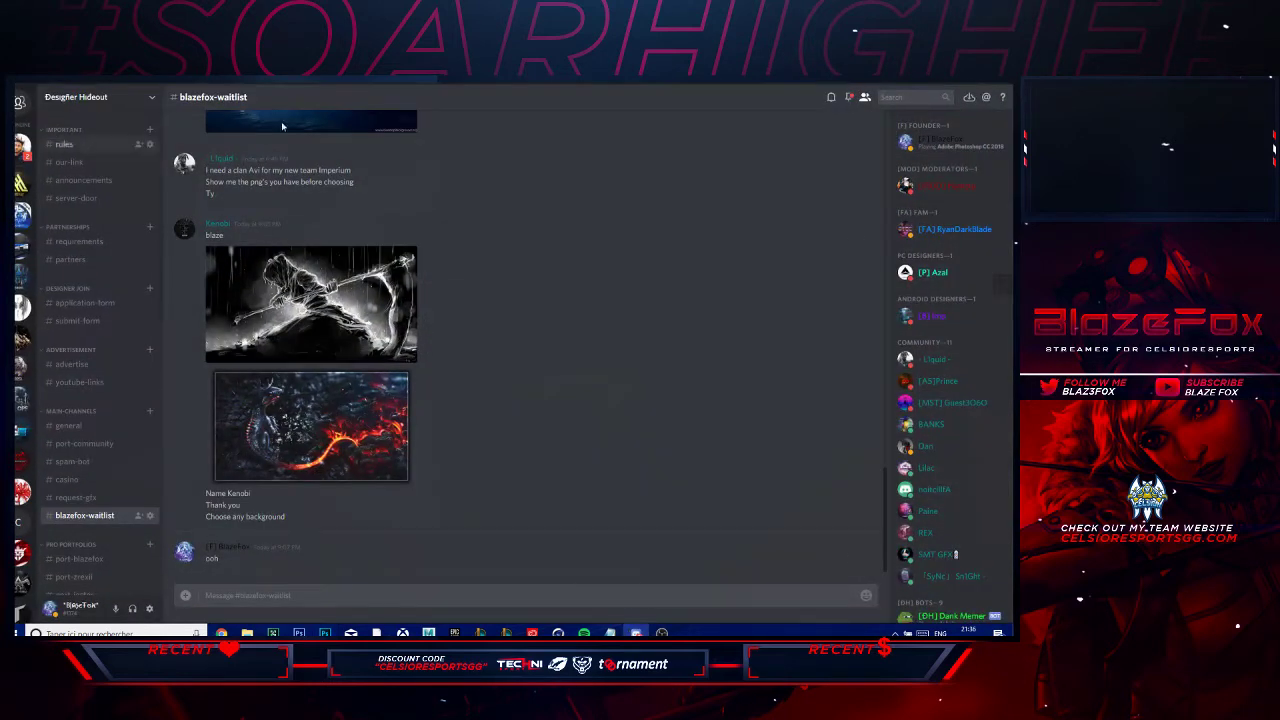
key("alt+Tab")
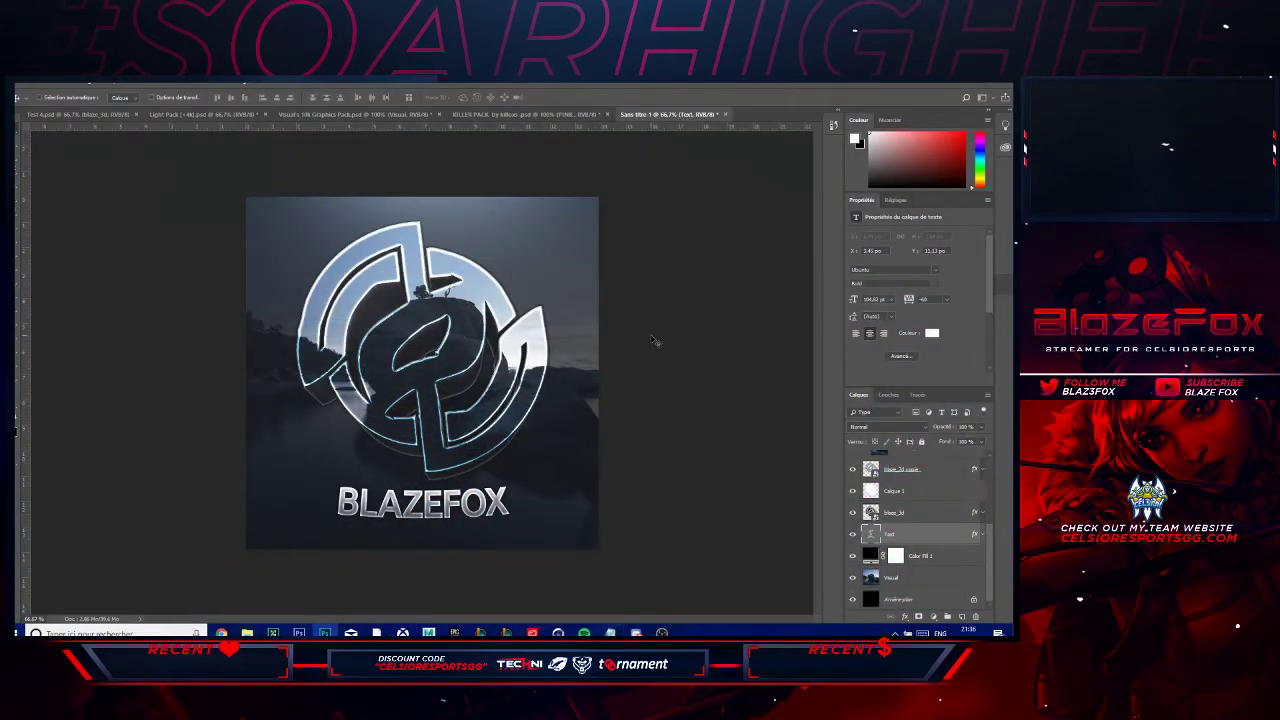
- Duplicate the BLAZEFOX Text layer and hide the original
key("ctrl+j")
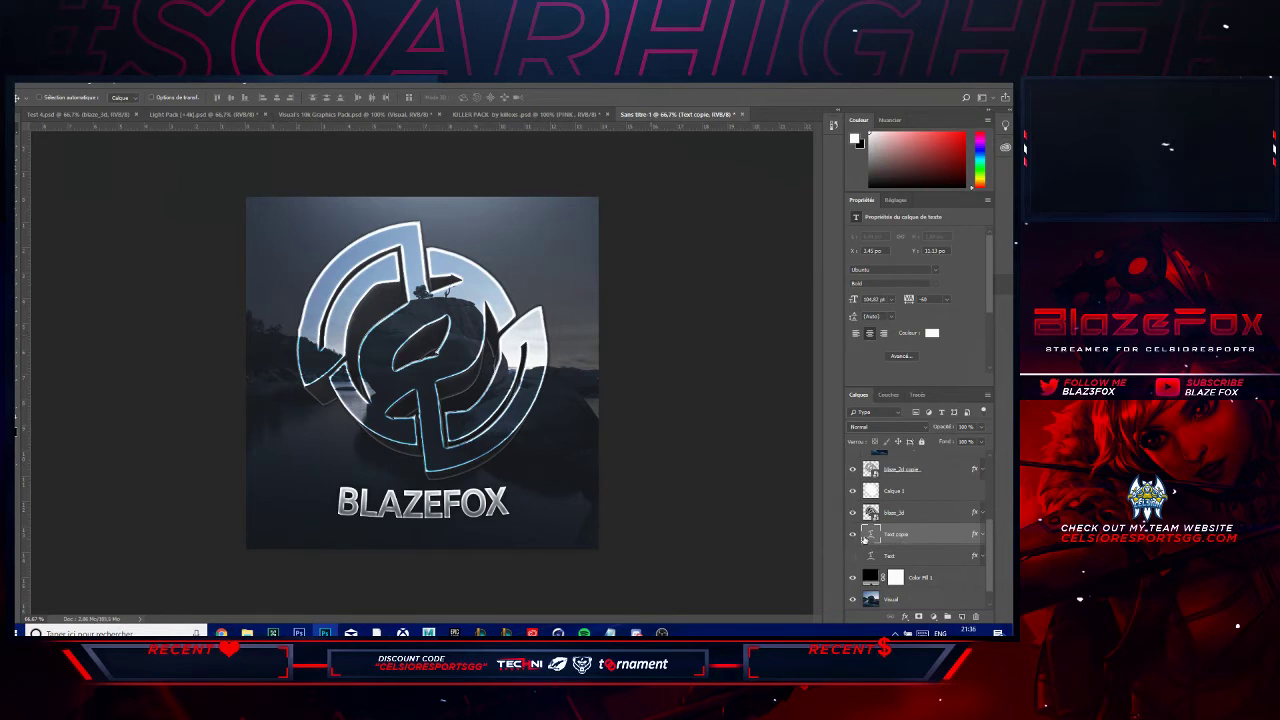
right_click(870, 535)
left_click(927, 529)
right_click(927, 529)
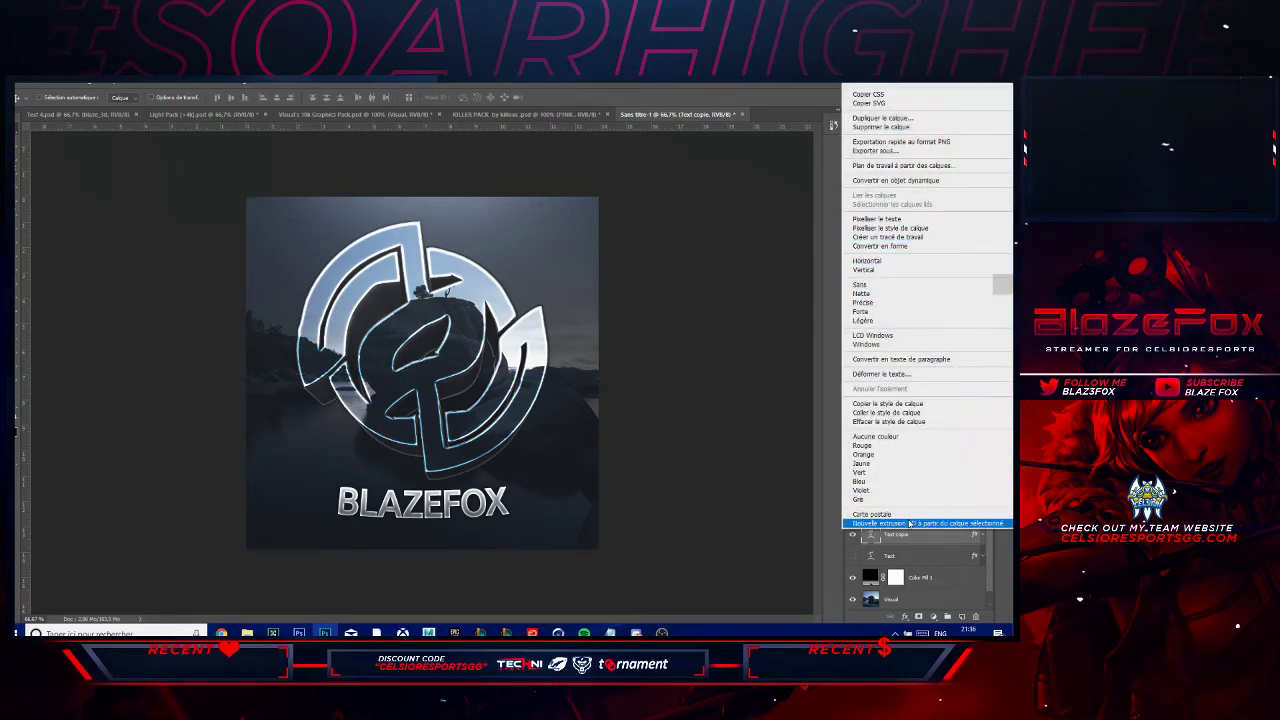
- Rasterize the layer style of the blaze_3d layer above the text copy
left_click(919, 549)
right_click(924, 523)
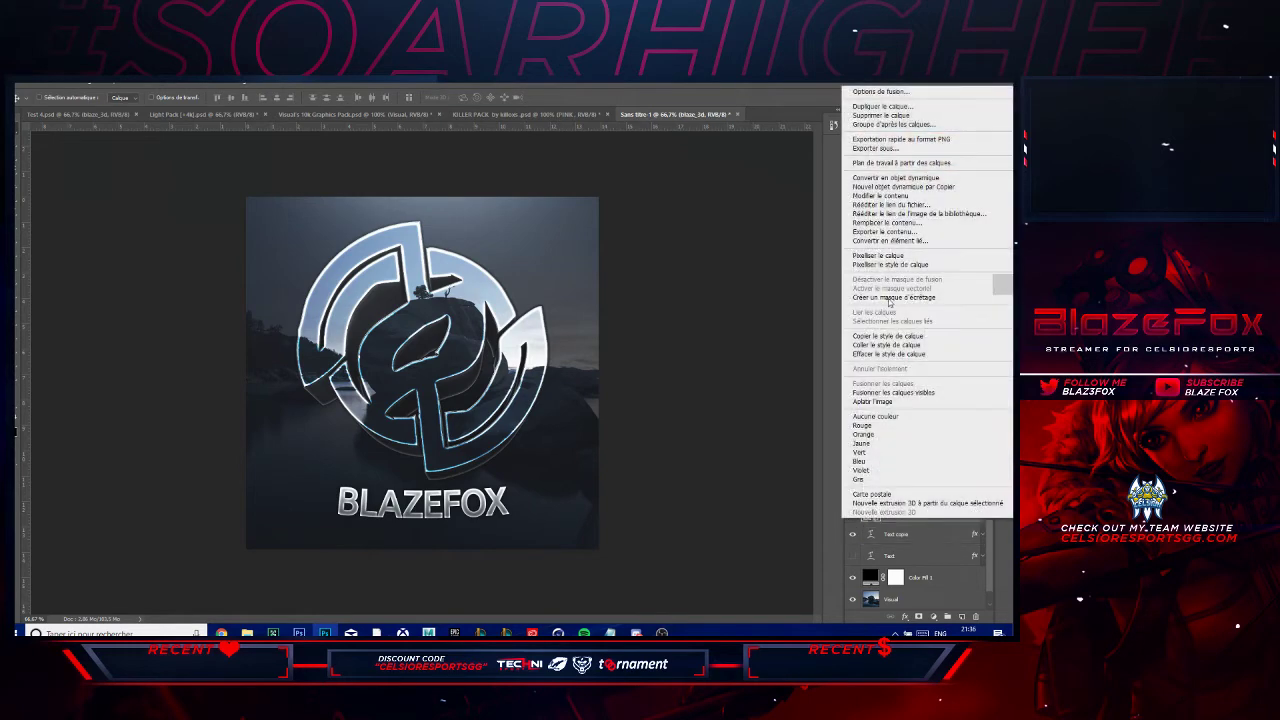
left_click(910, 265)
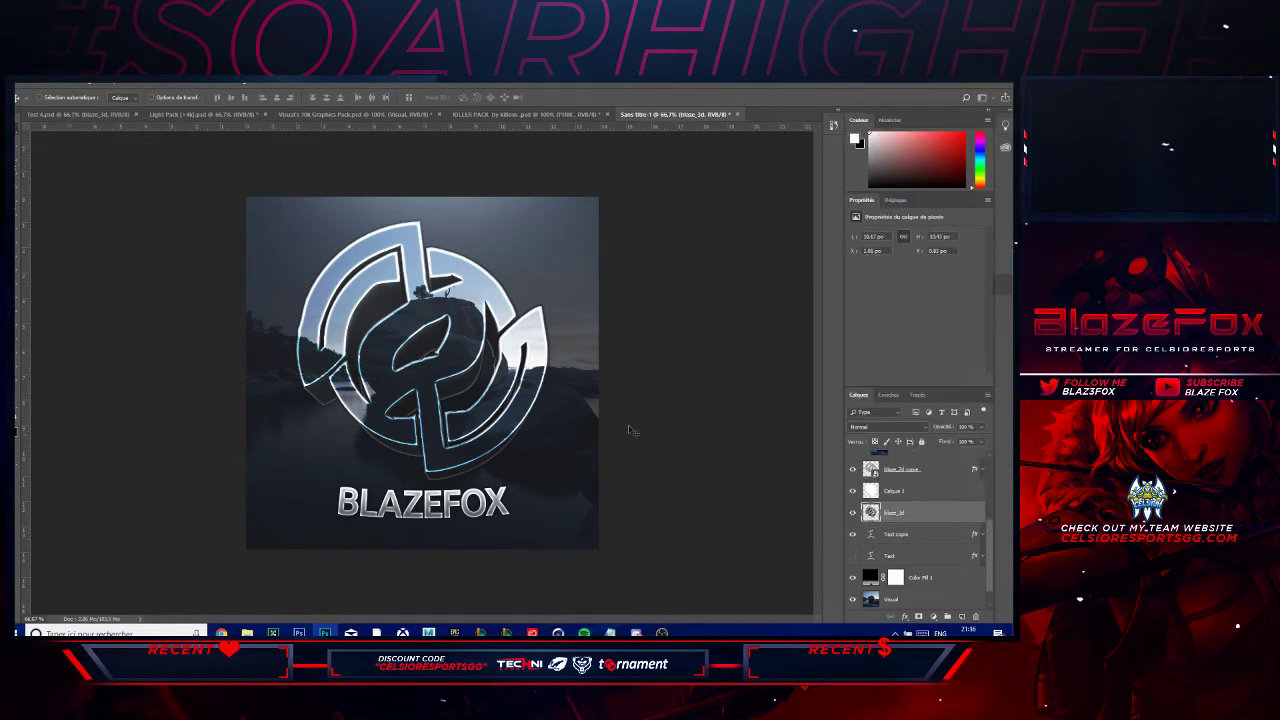
- Try the Lumière tamisée blend mode on the rasterized blaze_3d layer and return it to Normal
left_click(897, 428)
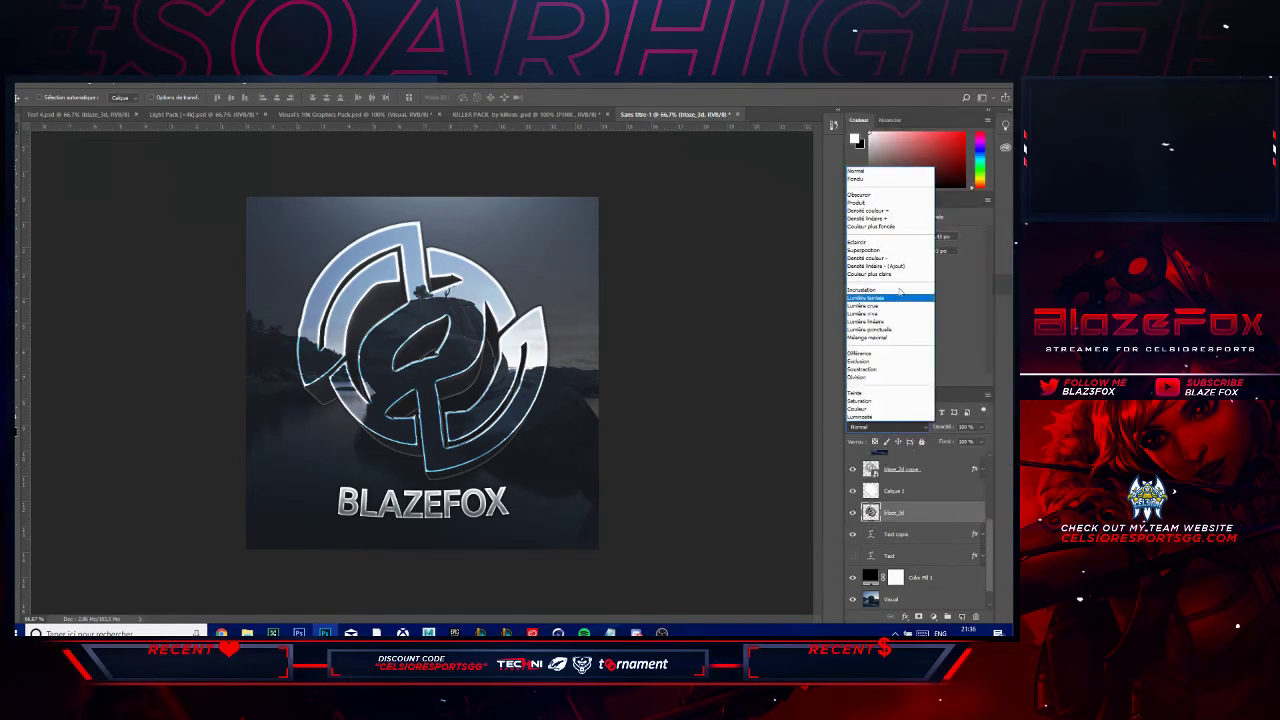
left_click(890, 297)
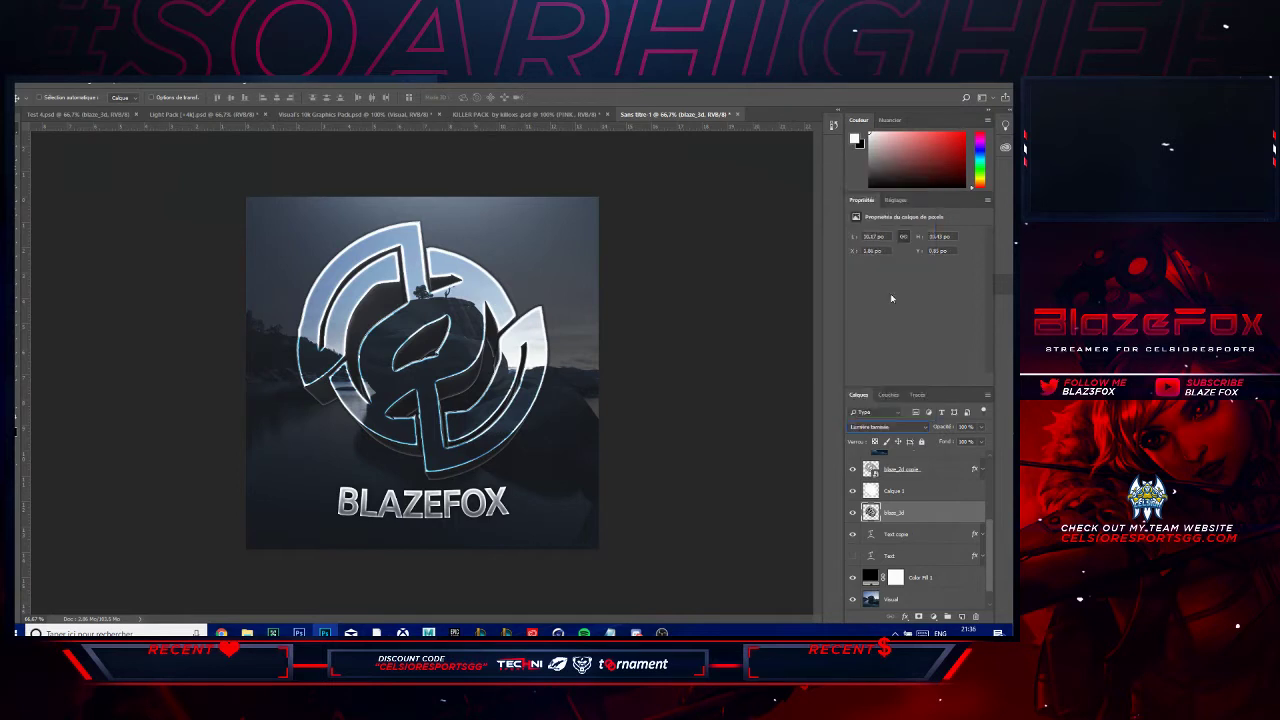
left_click(888, 427)
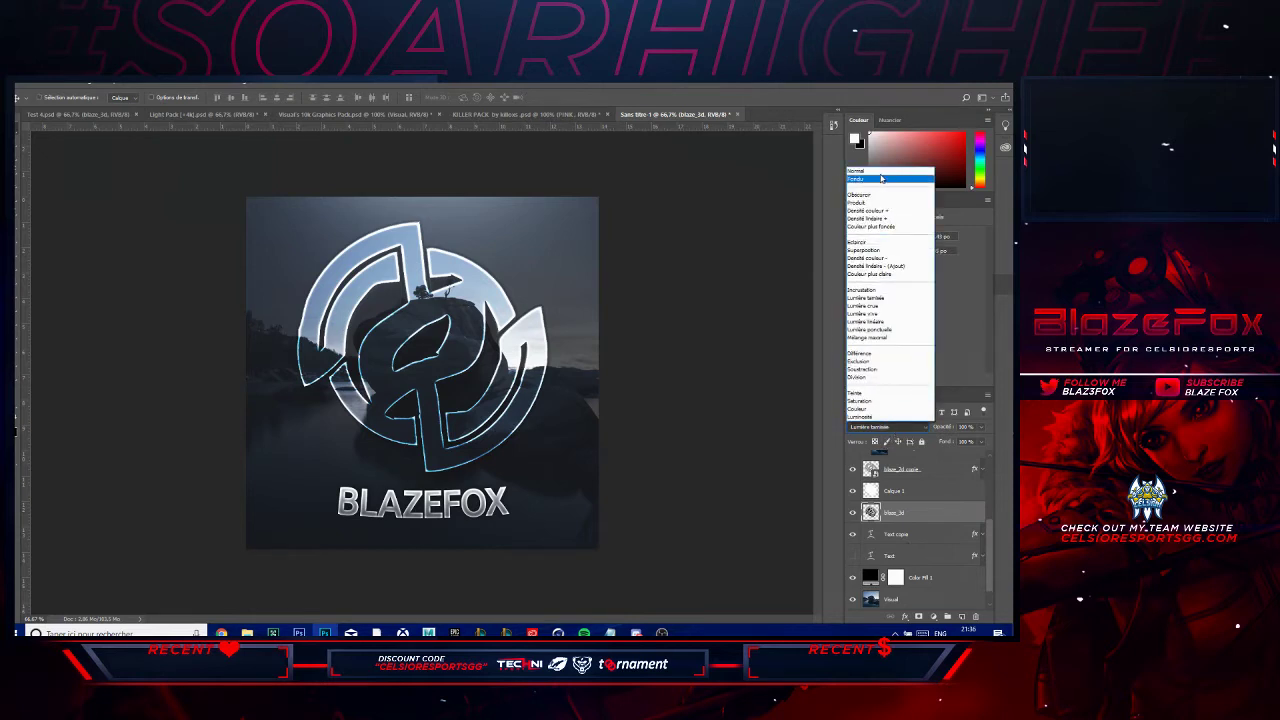
left_click(858, 171)
- Rasterize the layer style of the Text copie layer
right_click(900, 535)
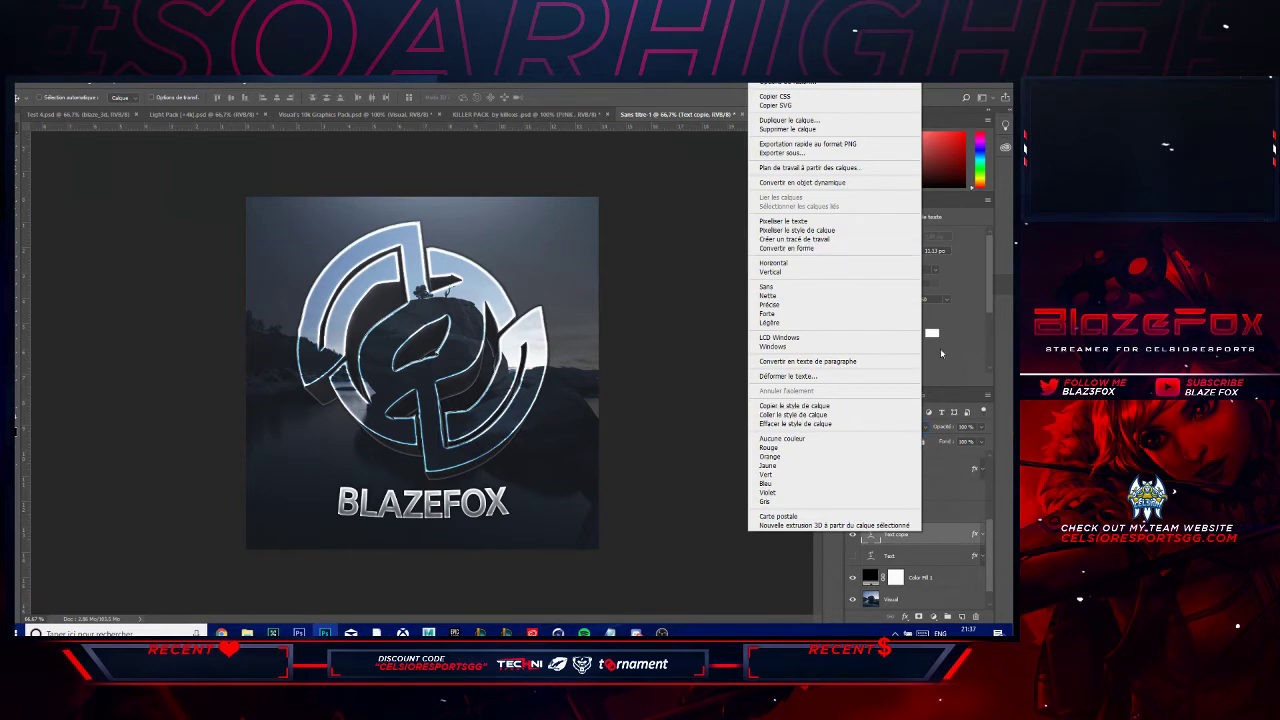
left_click(941, 492)
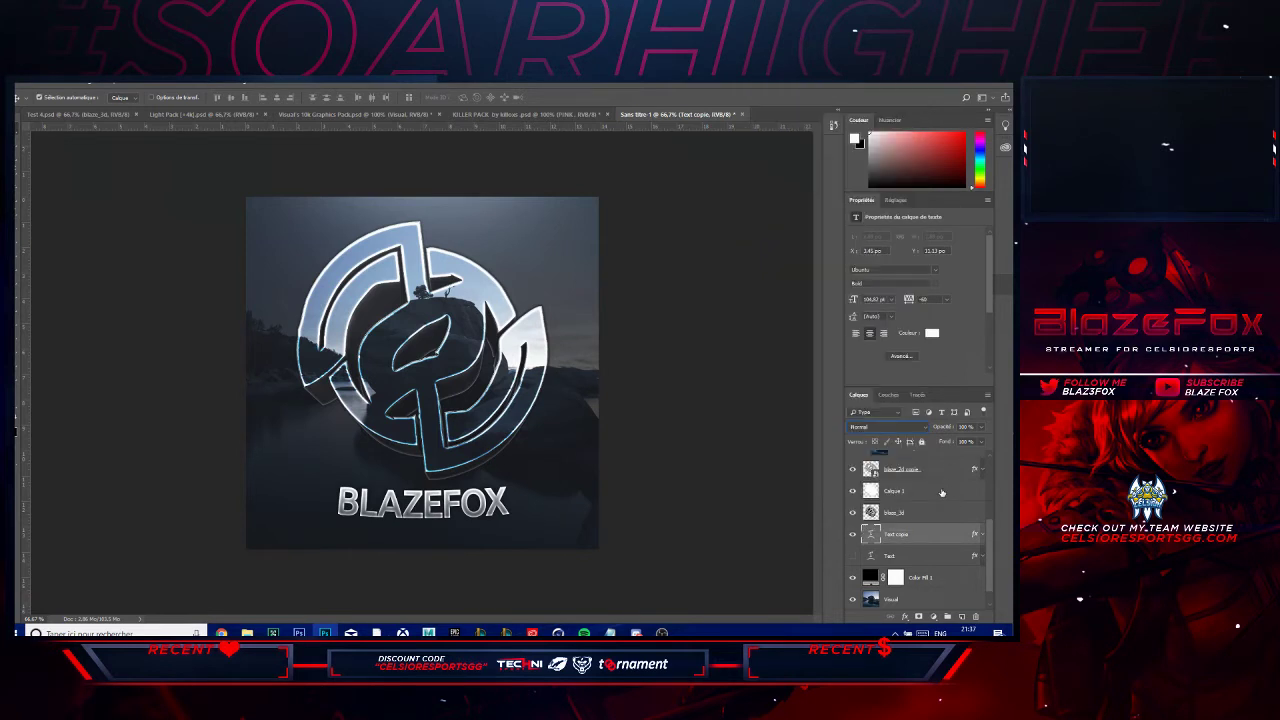
right_click(918, 538)
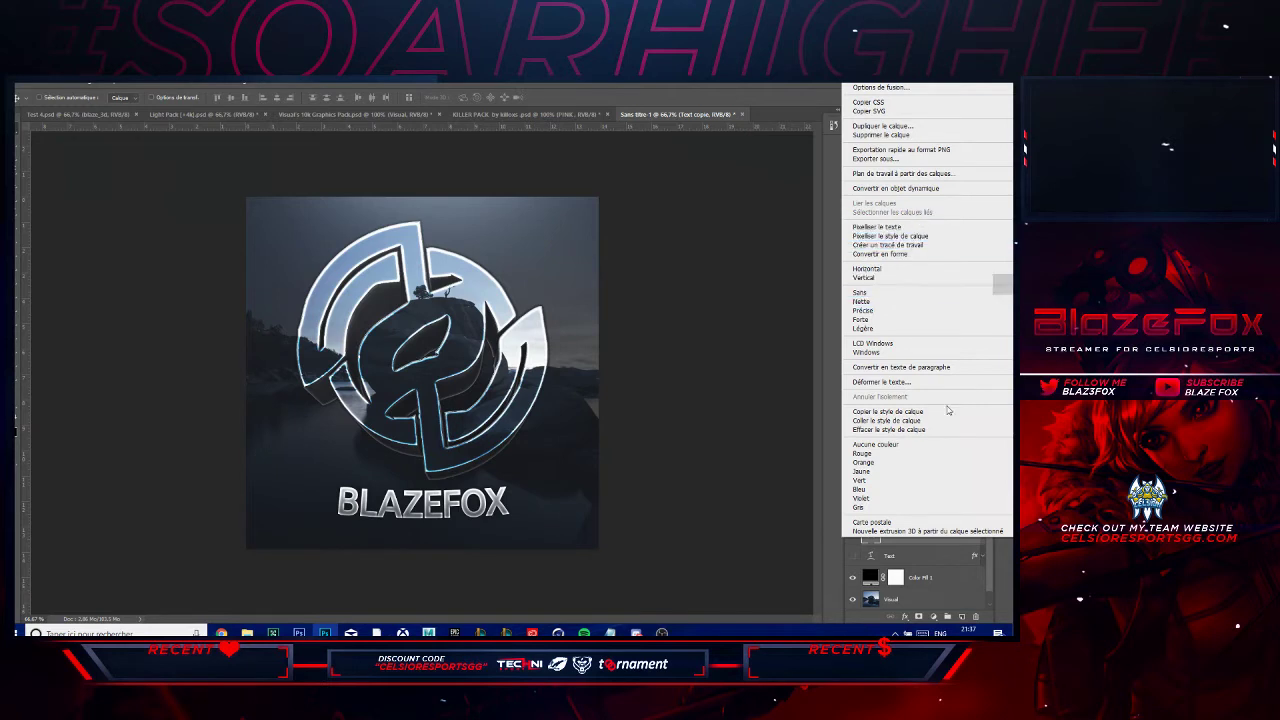
left_click(890, 236)
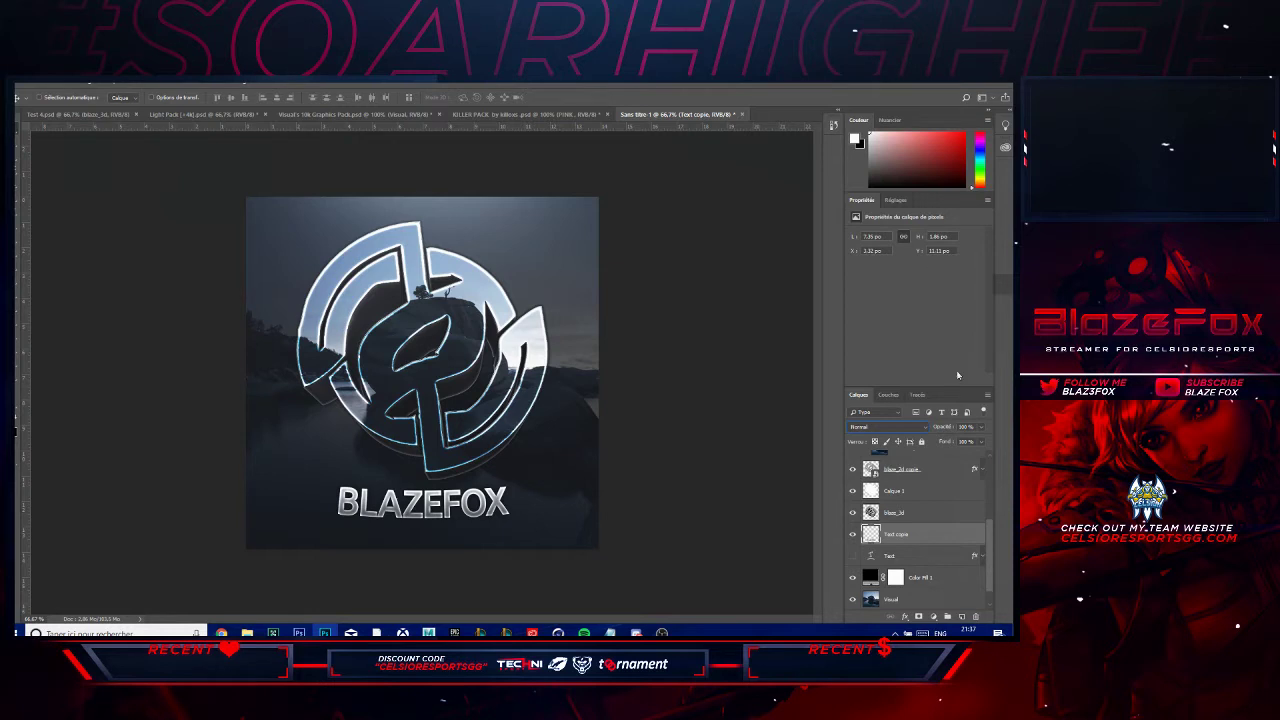
- Try the Éclaircir, Incrustation and Lumière tamisée blend modes on the Text copie layer
left_click(884, 428)
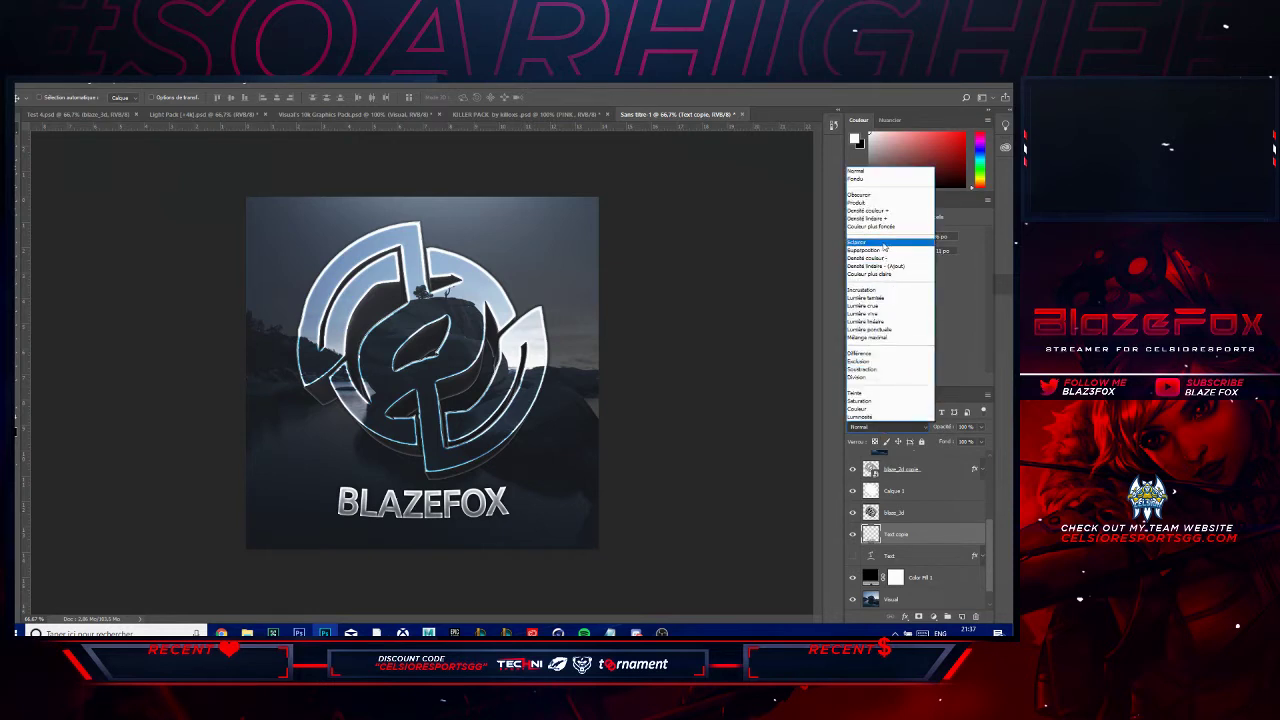
left_click(884, 243)
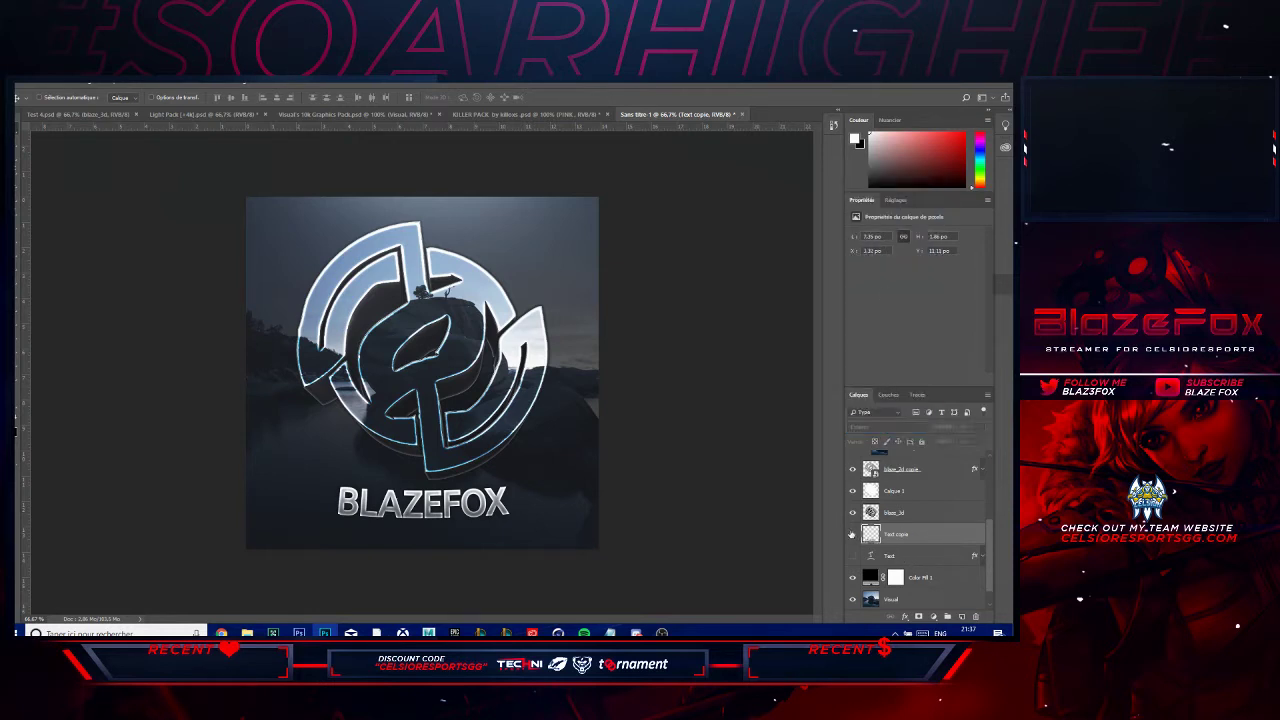
left_click(902, 428)
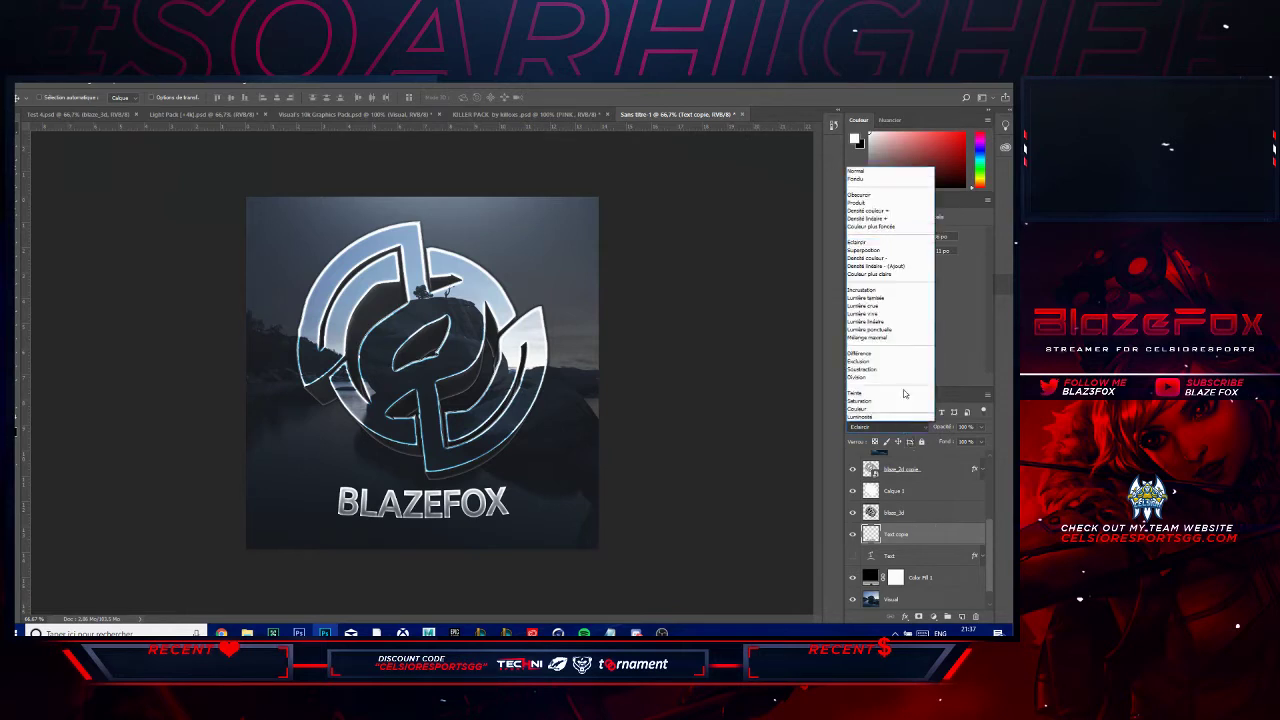
left_click(881, 293)
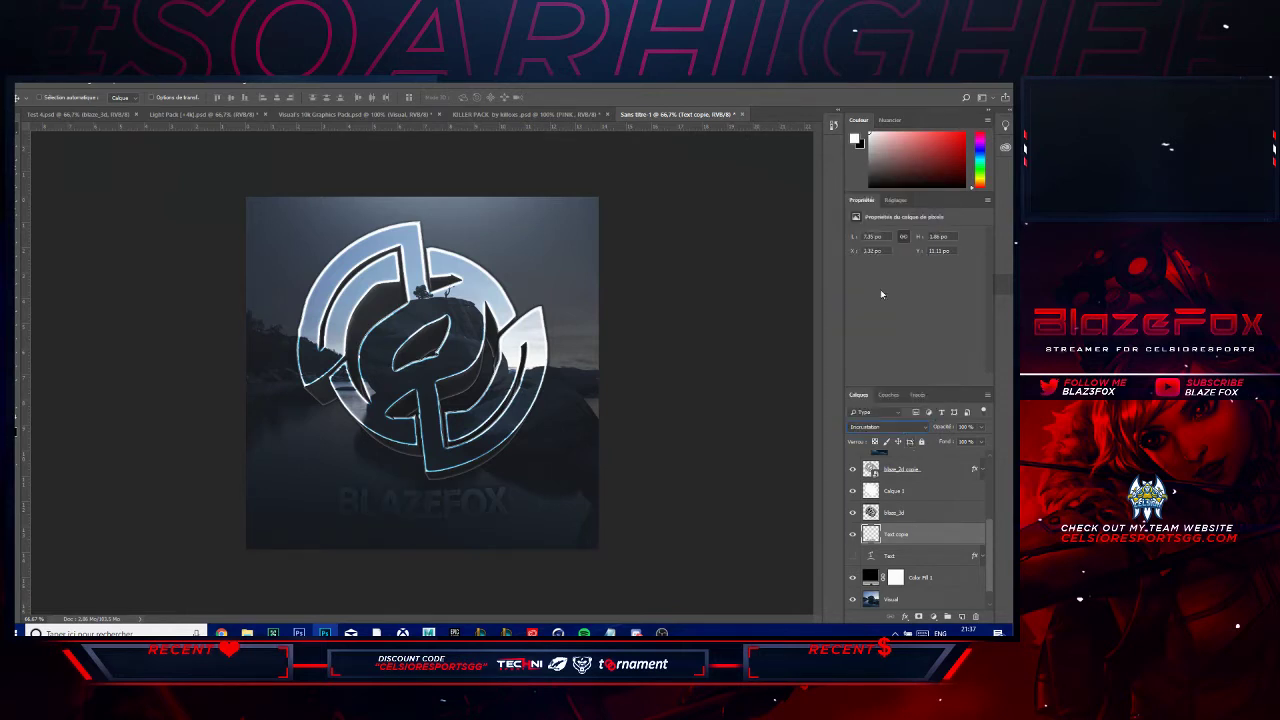
left_click(868, 428)
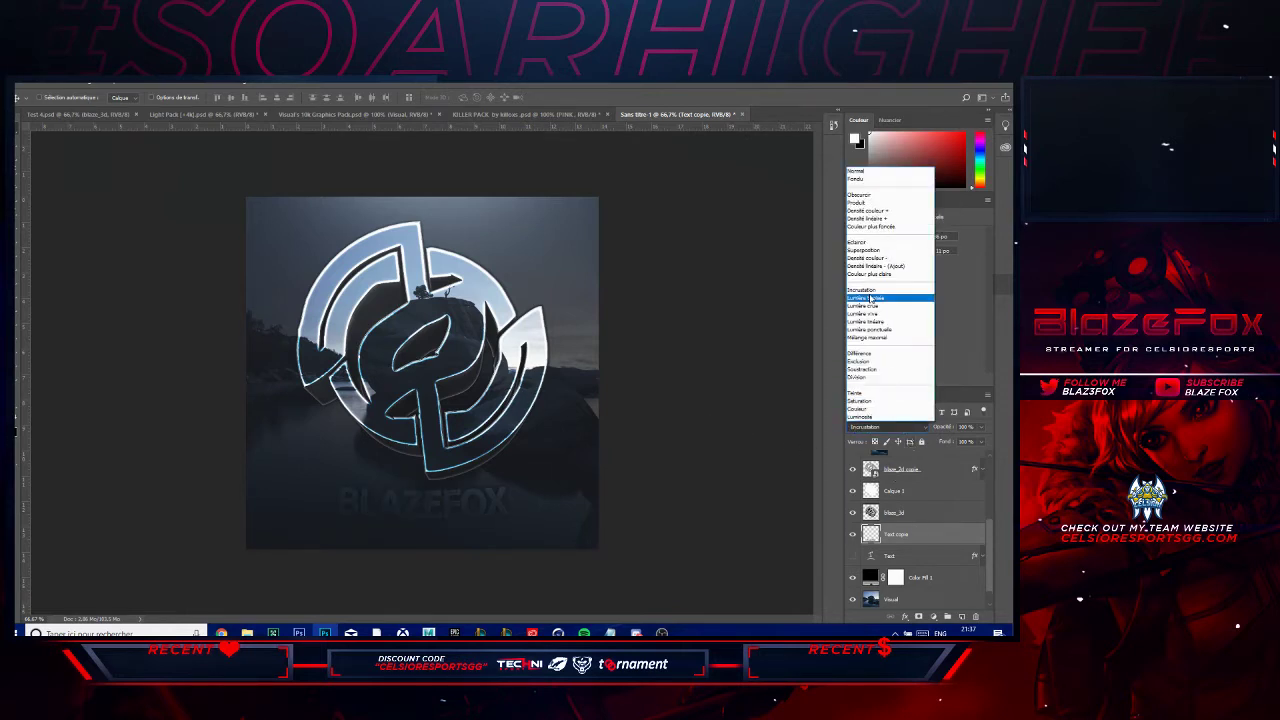
left_click(880, 301)
left_click(908, 428)
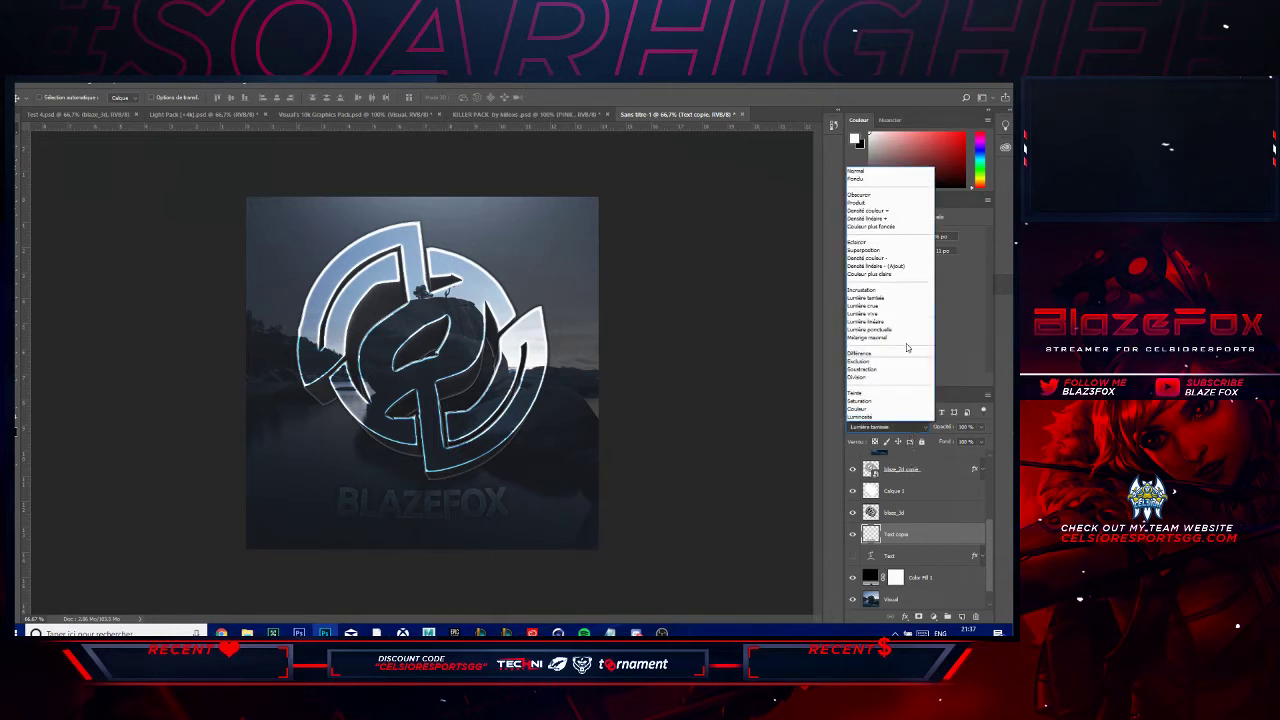
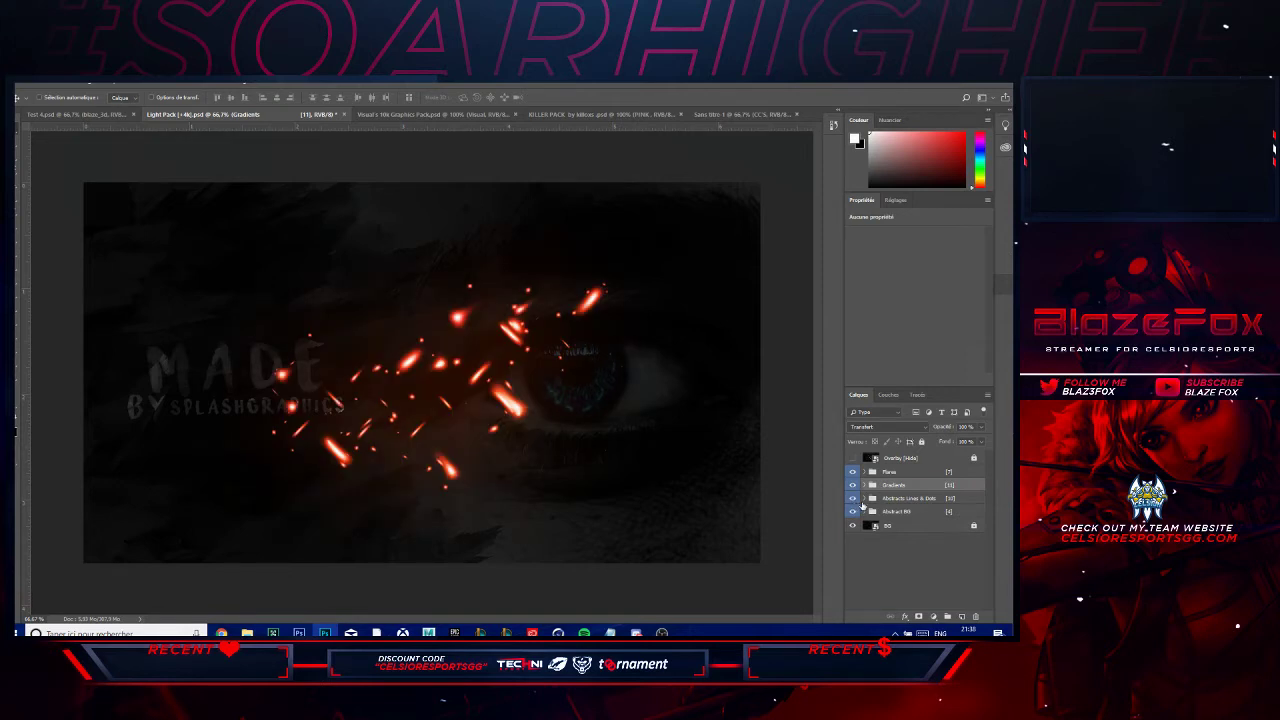
- Preview the light effects in the Light Pack's Abstracts Lines & Dots group and check them against the Sans titre-1 artwork
left_click(870, 498)
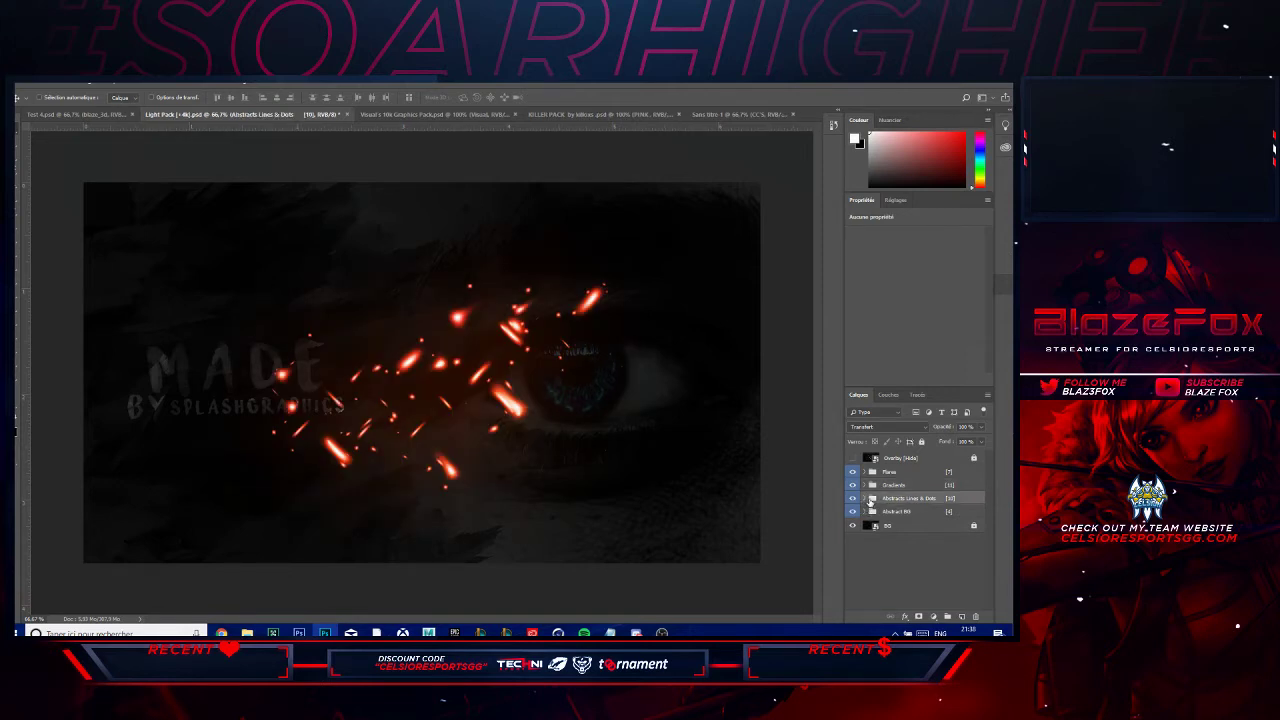
left_click(867, 498)
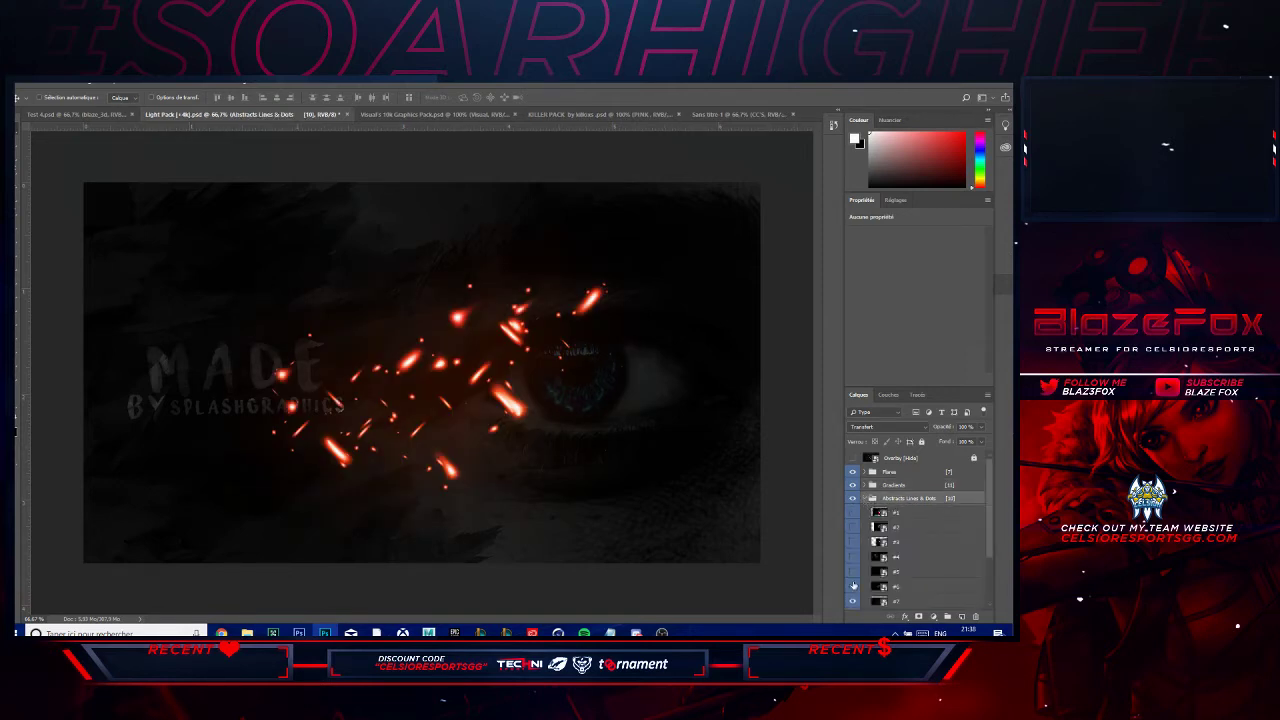
scroll(855, 585, "down", 2)
left_click(853, 530)
left_click(853, 545)
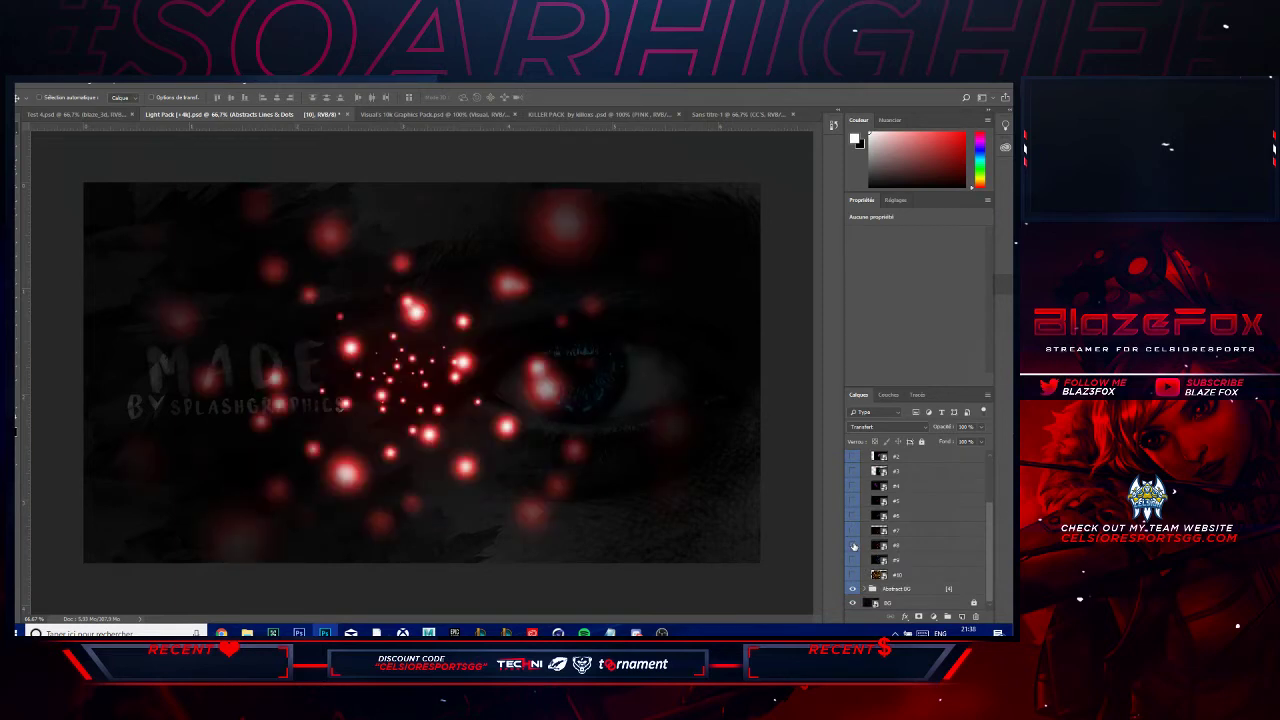
left_click(853, 545)
left_click(854, 502)
left_click(854, 501)
left_click(853, 487)
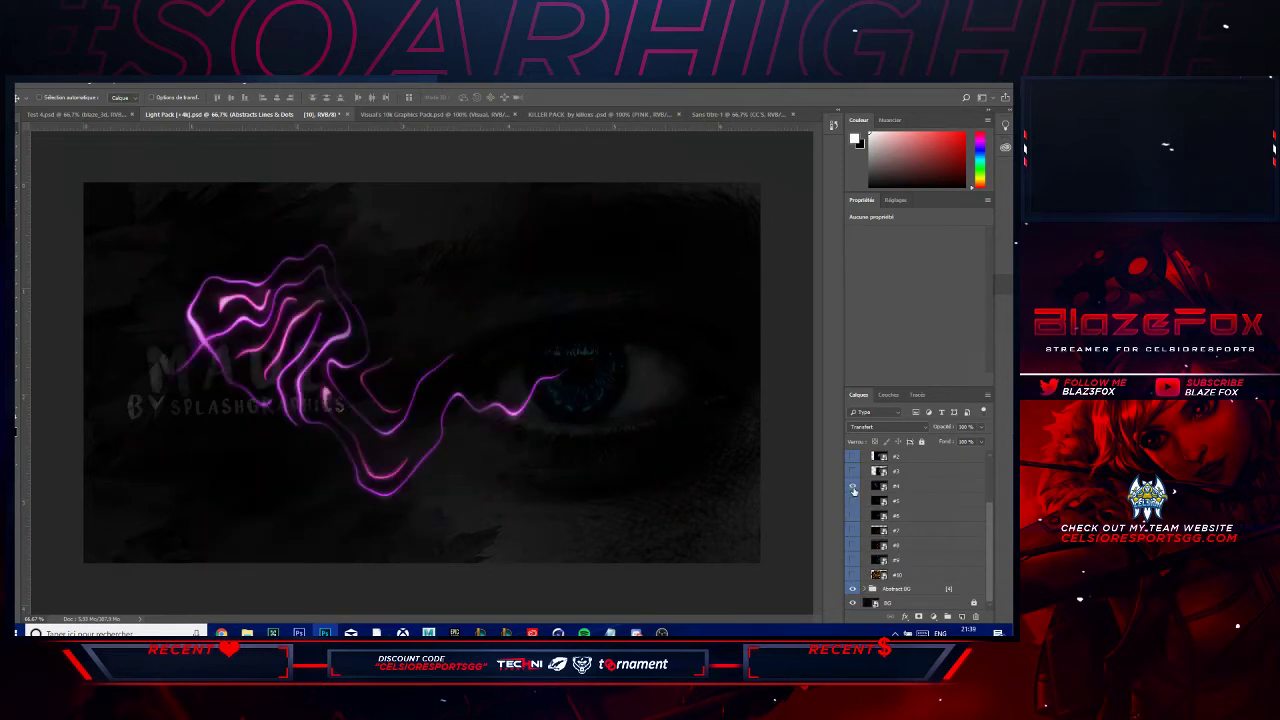
left_click(853, 488)
left_click(699, 116)
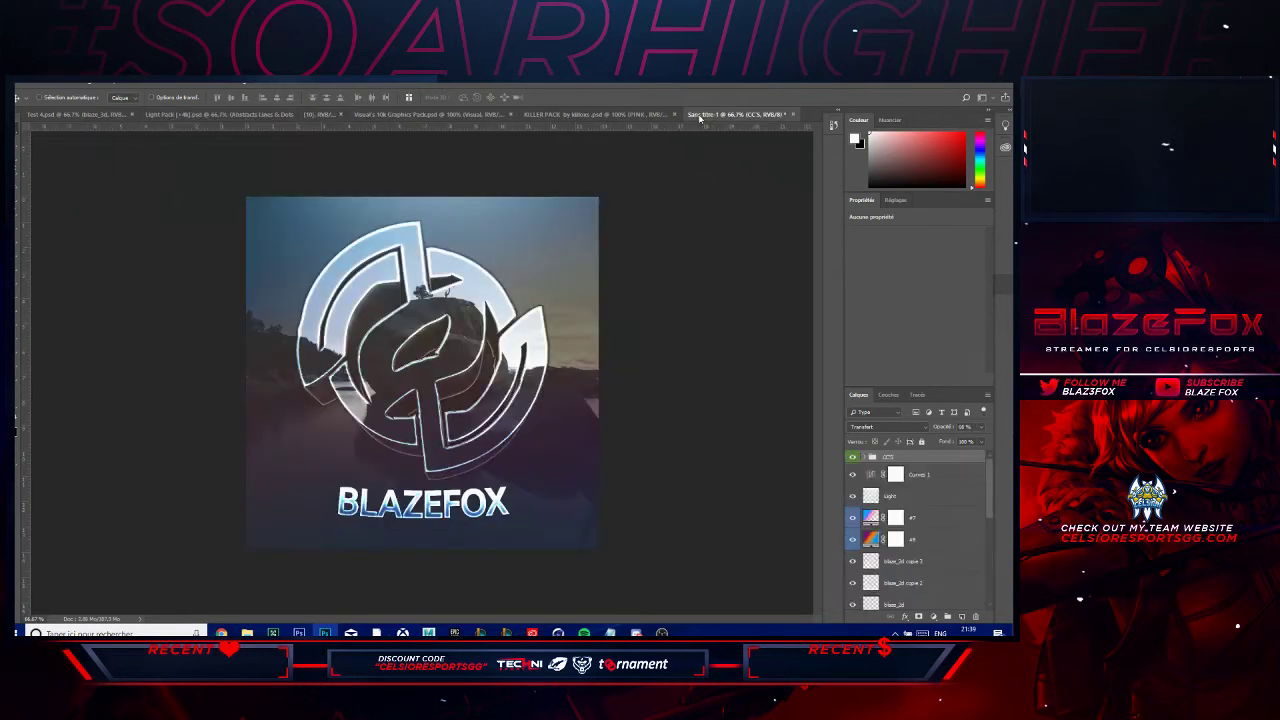
left_click(240, 114)
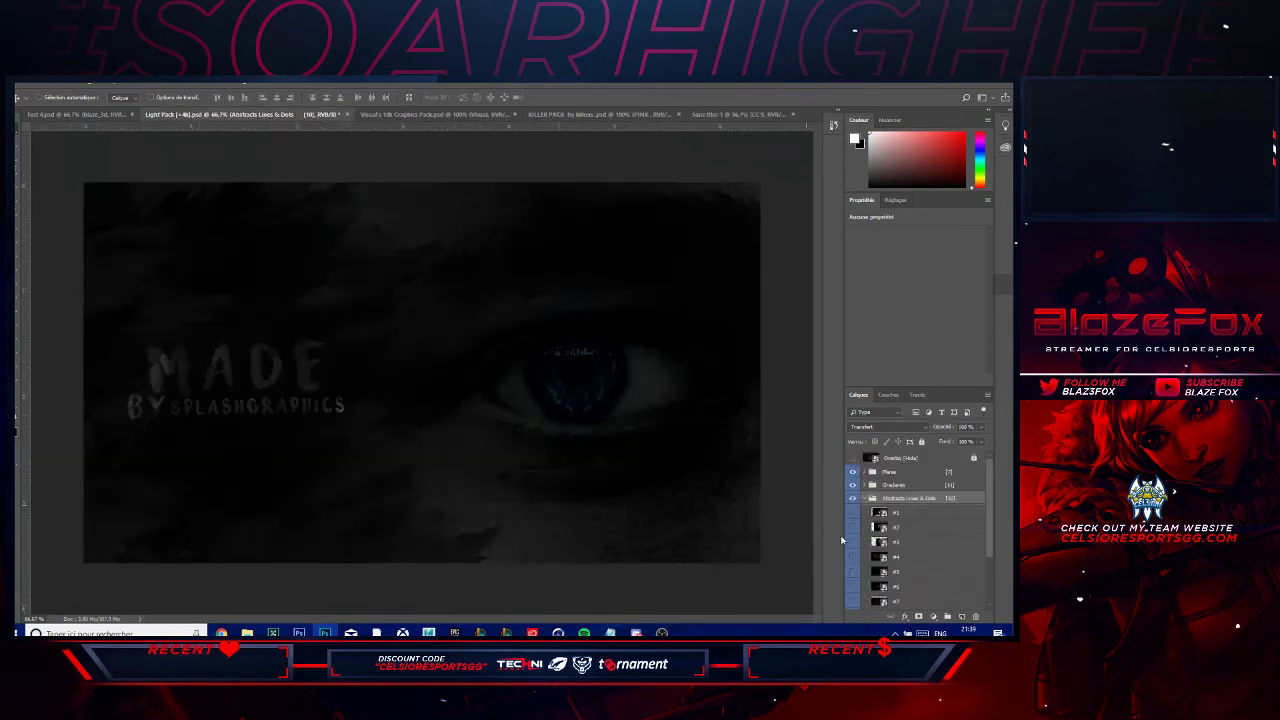
- Preview light effects #2, #1 and #3 one at a time in the Abstracts Lines & Dots group
left_click(853, 527)
left_click(853, 527)
left_click(853, 512)
left_click(853, 512)
left_click(858, 543)
left_click(853, 541)
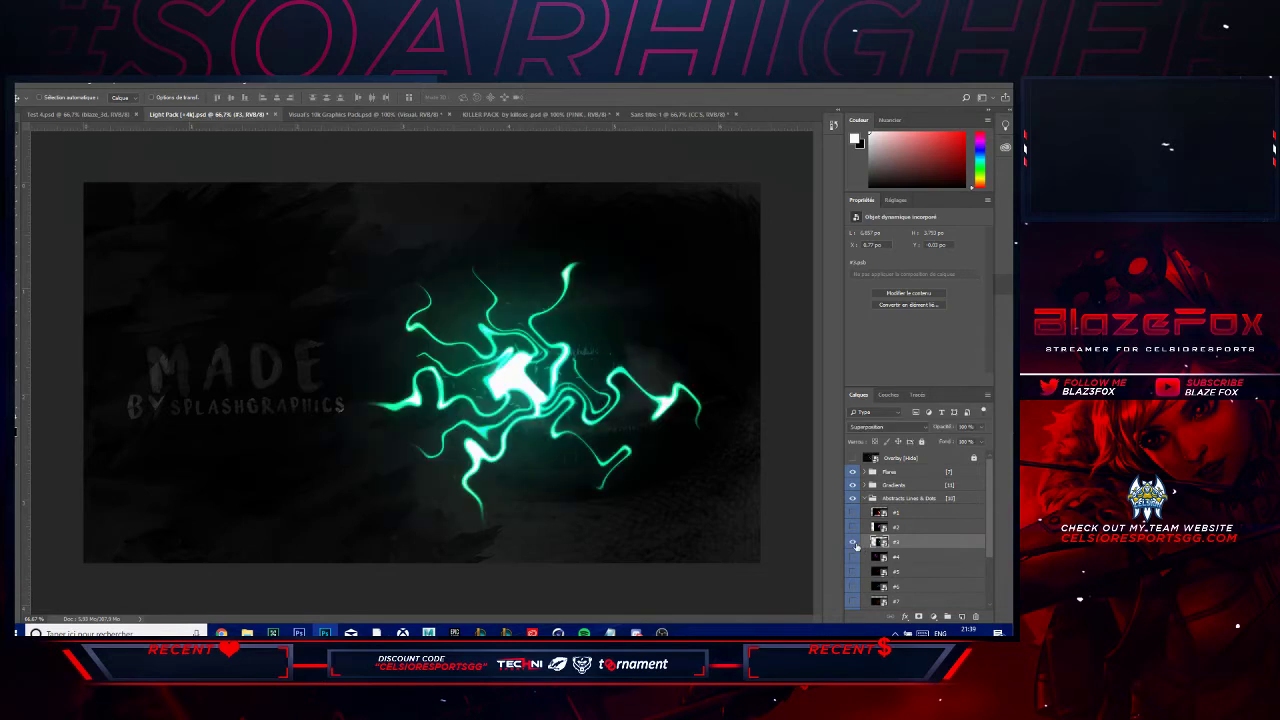
left_click(853, 541)
- Show the pink light effect #2 and copy it from the Light Pack into the Sans titre-1 artwork
left_click(853, 527)
left_click(917, 531)
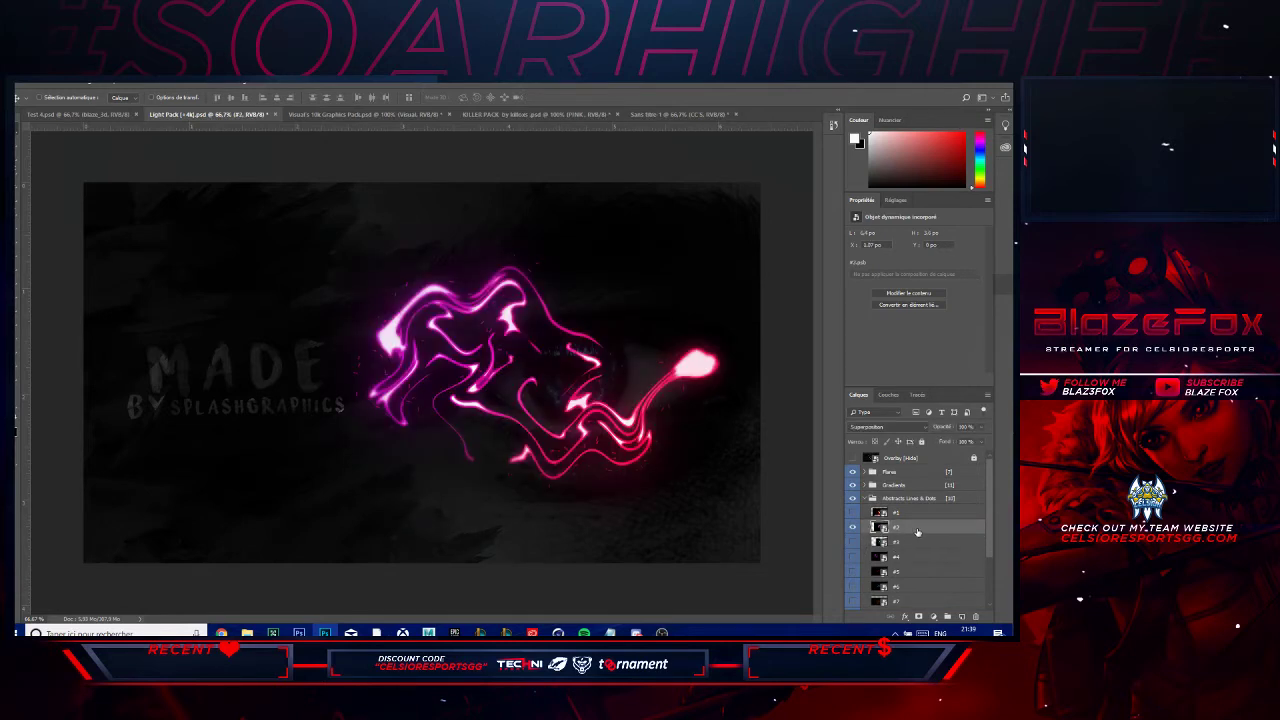
left_click_drag(919, 531, 548, 379)
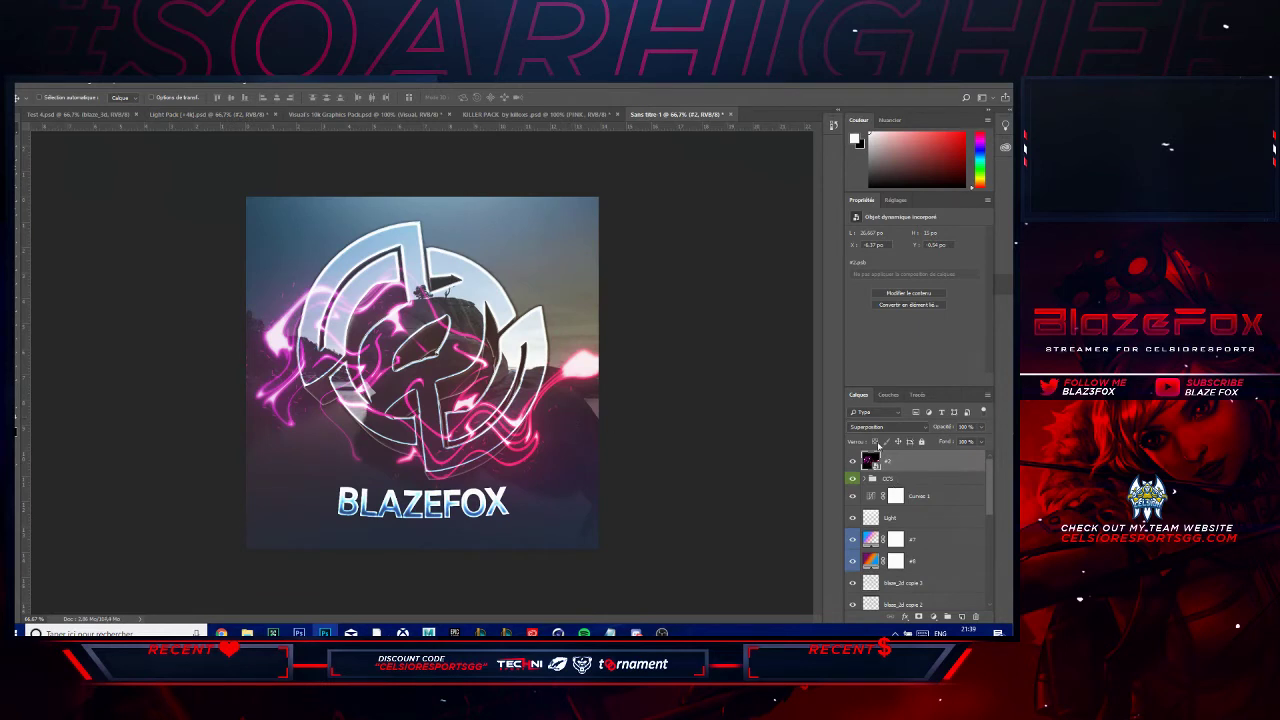
- Lower the #2 light layer's opacity to about 25% and move it below the two coloured gradient layers, comparing with it hidden and shown
left_click(981, 427)
left_click_drag(978, 442, 947, 446)
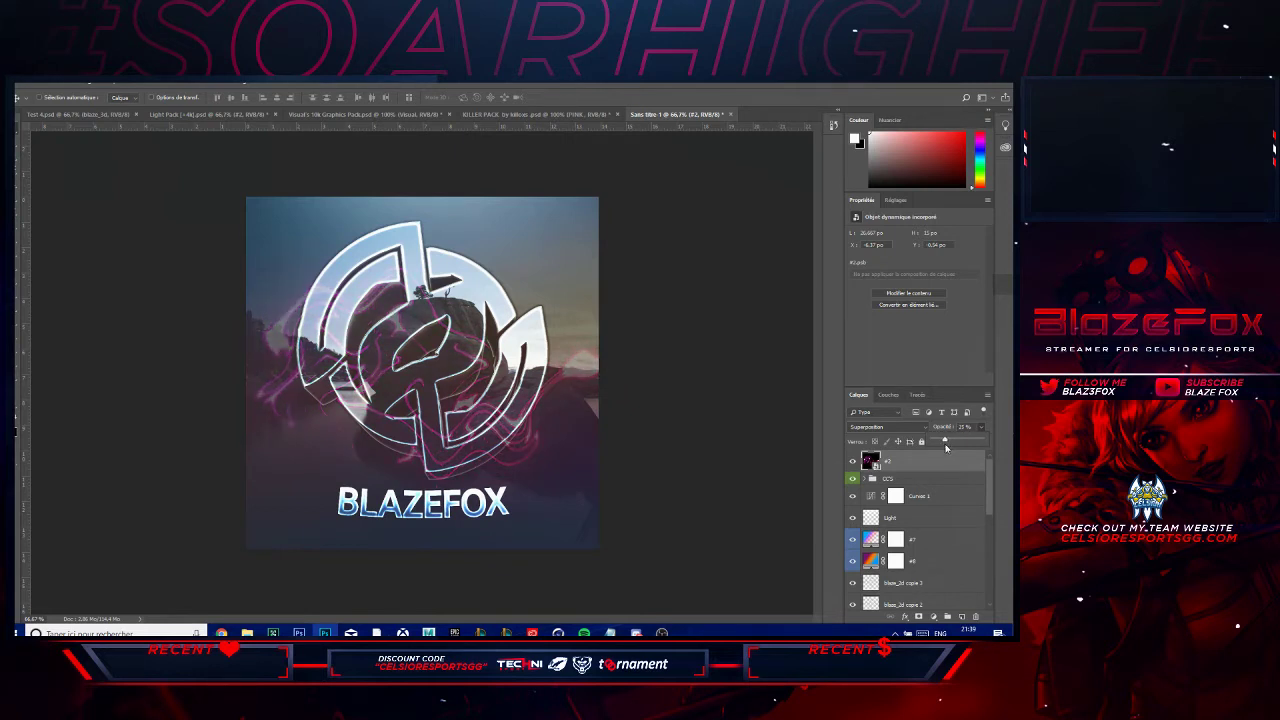
left_click_drag(930, 463, 920, 535)
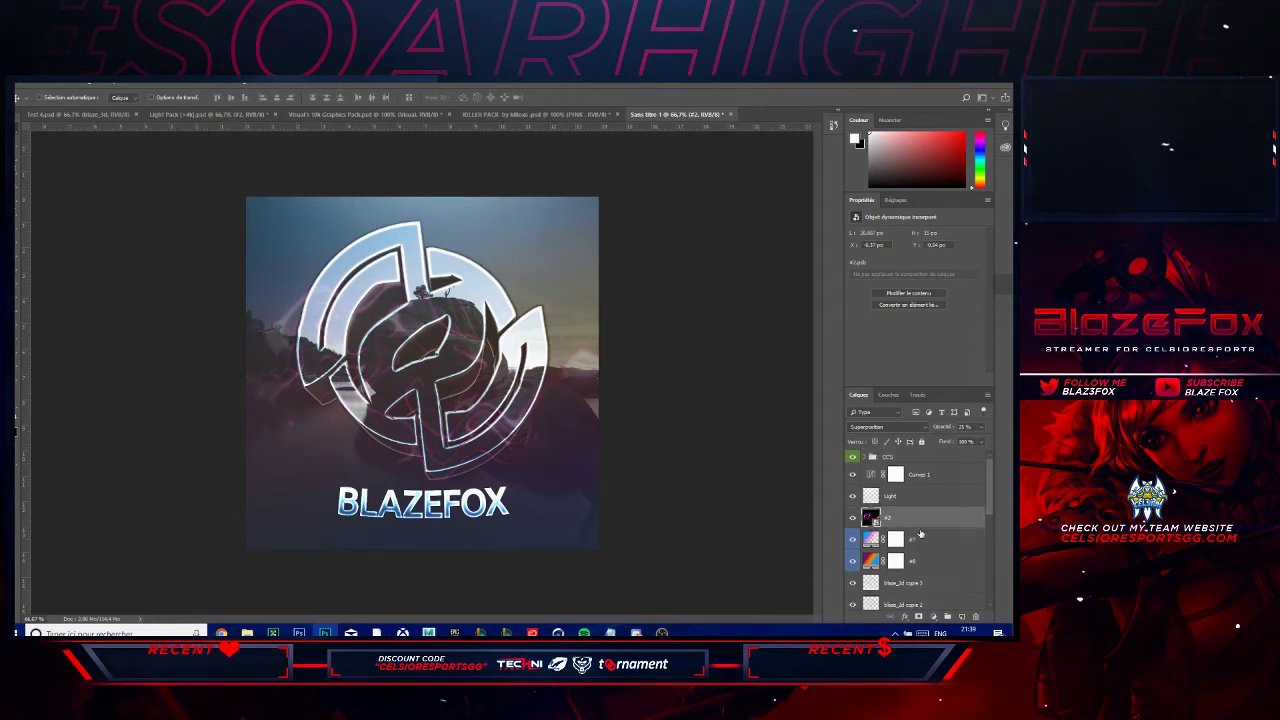
left_click_drag(920, 535, 925, 572)
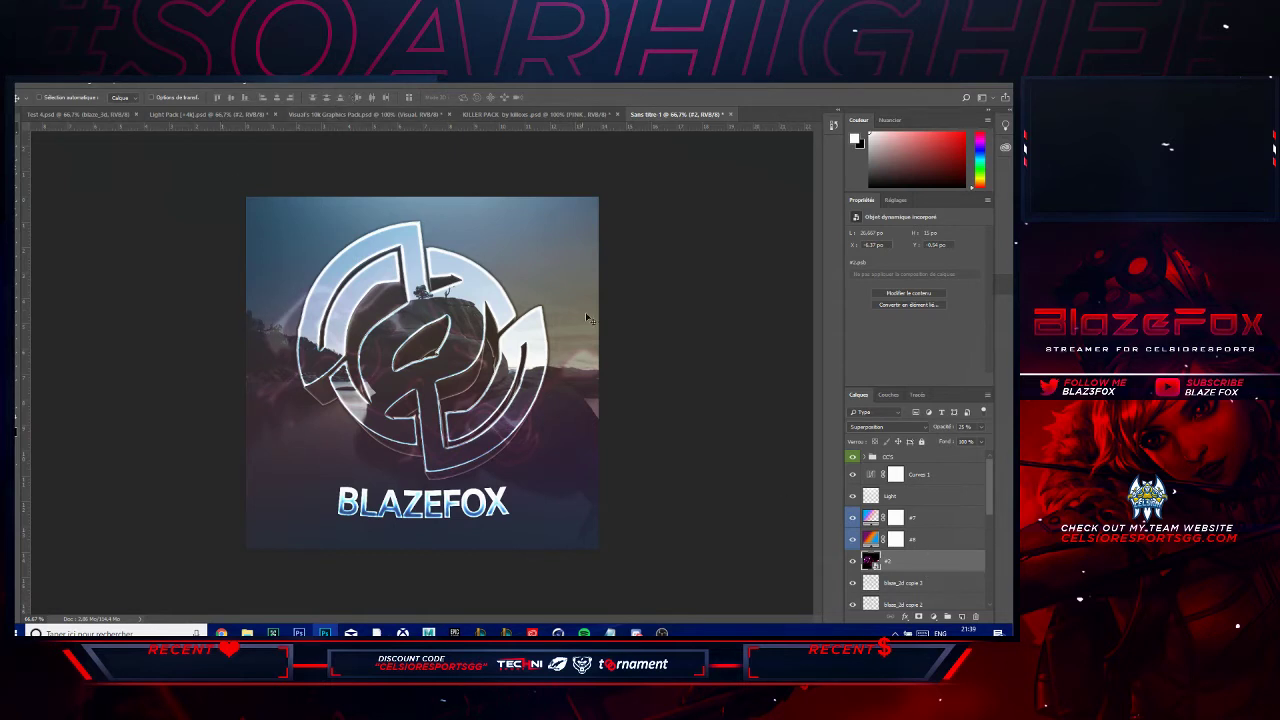
left_click(853, 561)
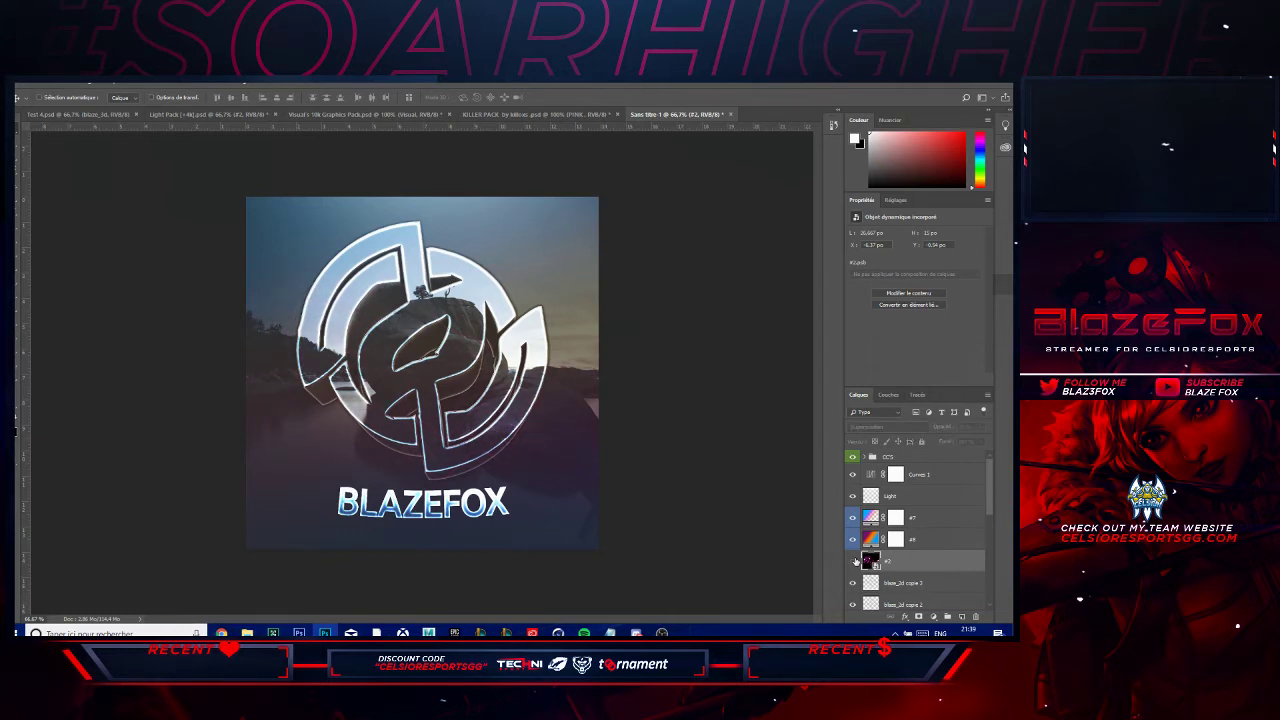
left_click(853, 561)
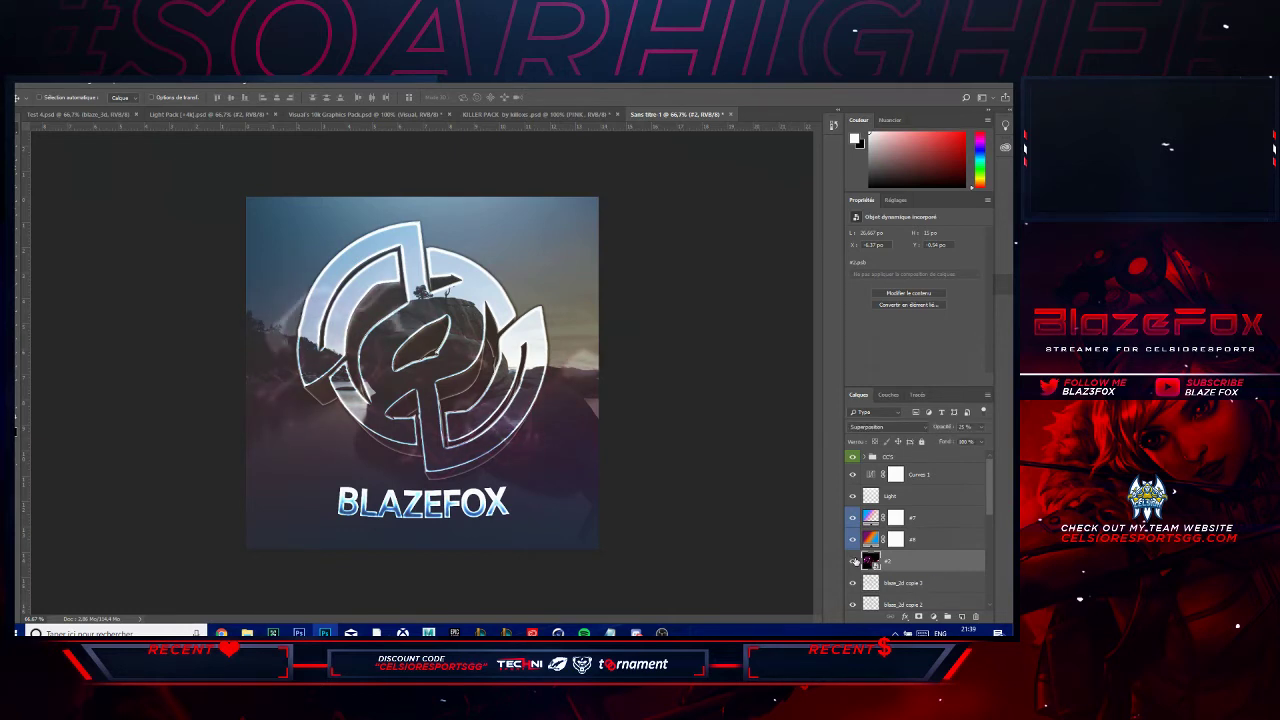
- In the Visual's 10k Graphics Pack document, hide the lake wallpaper, collapse the Wallpapers group and expand the Liquify group
left_click(398, 117)
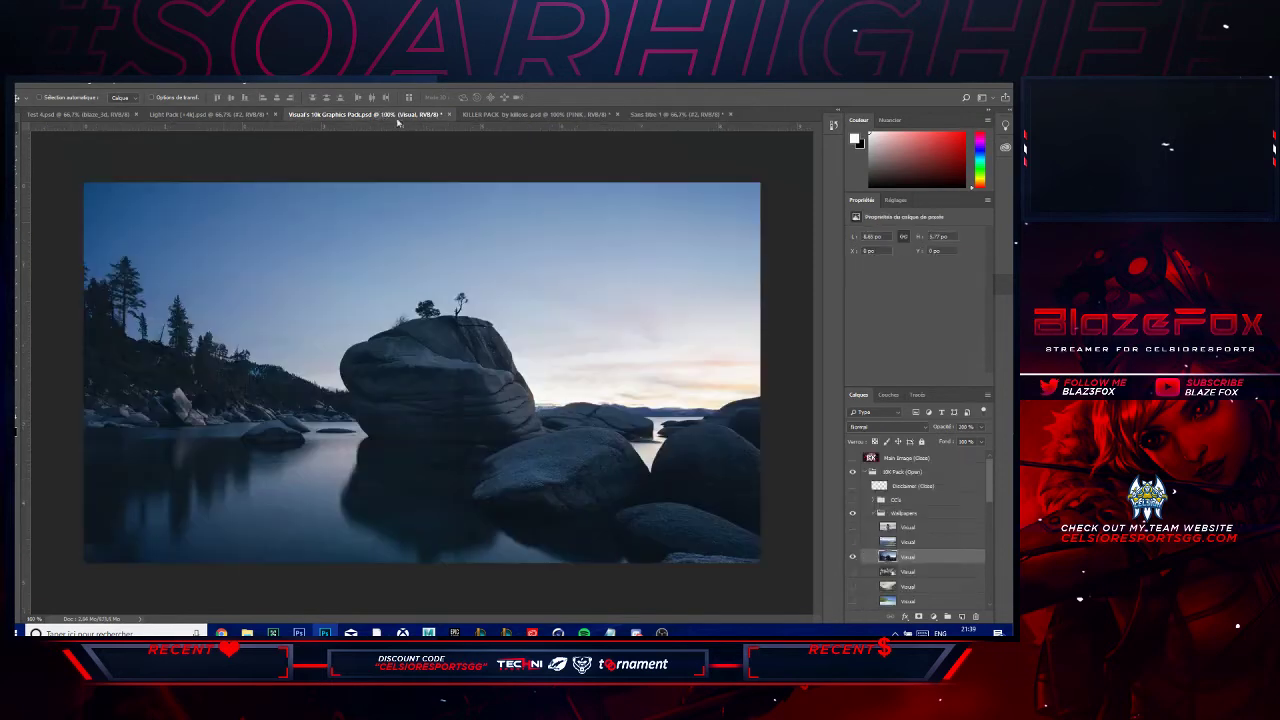
left_click(851, 556)
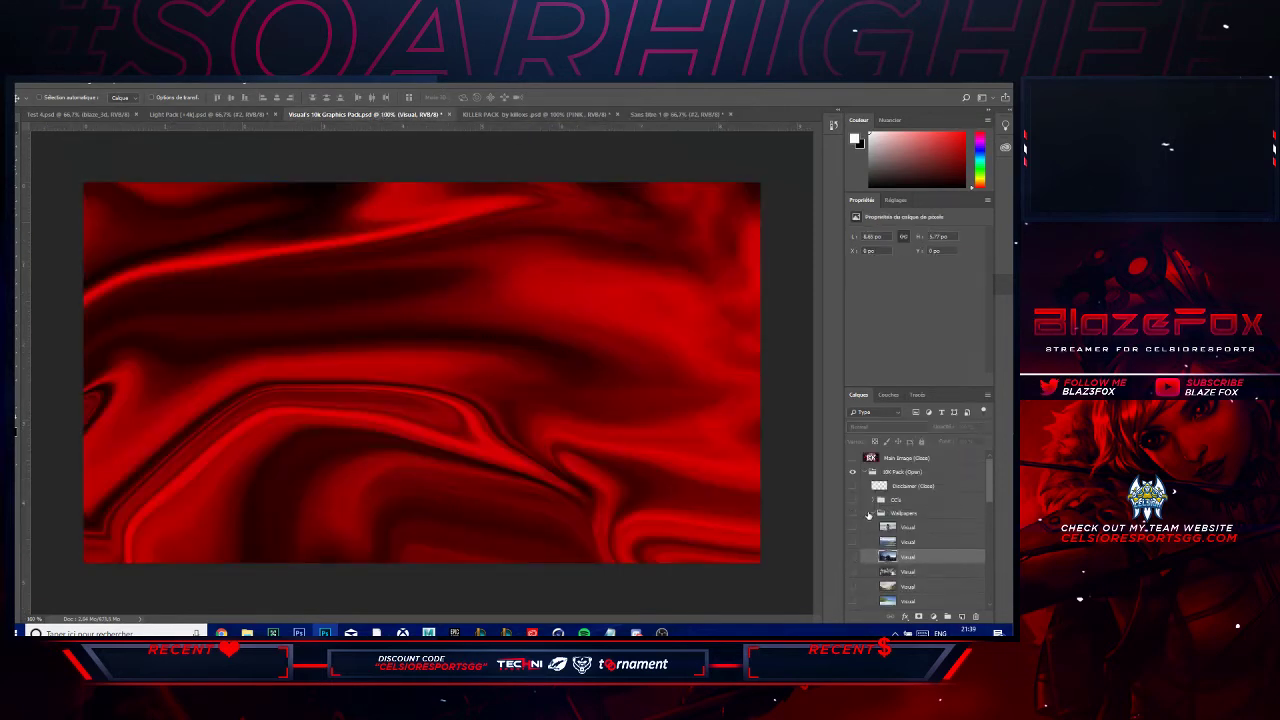
left_click(869, 514)
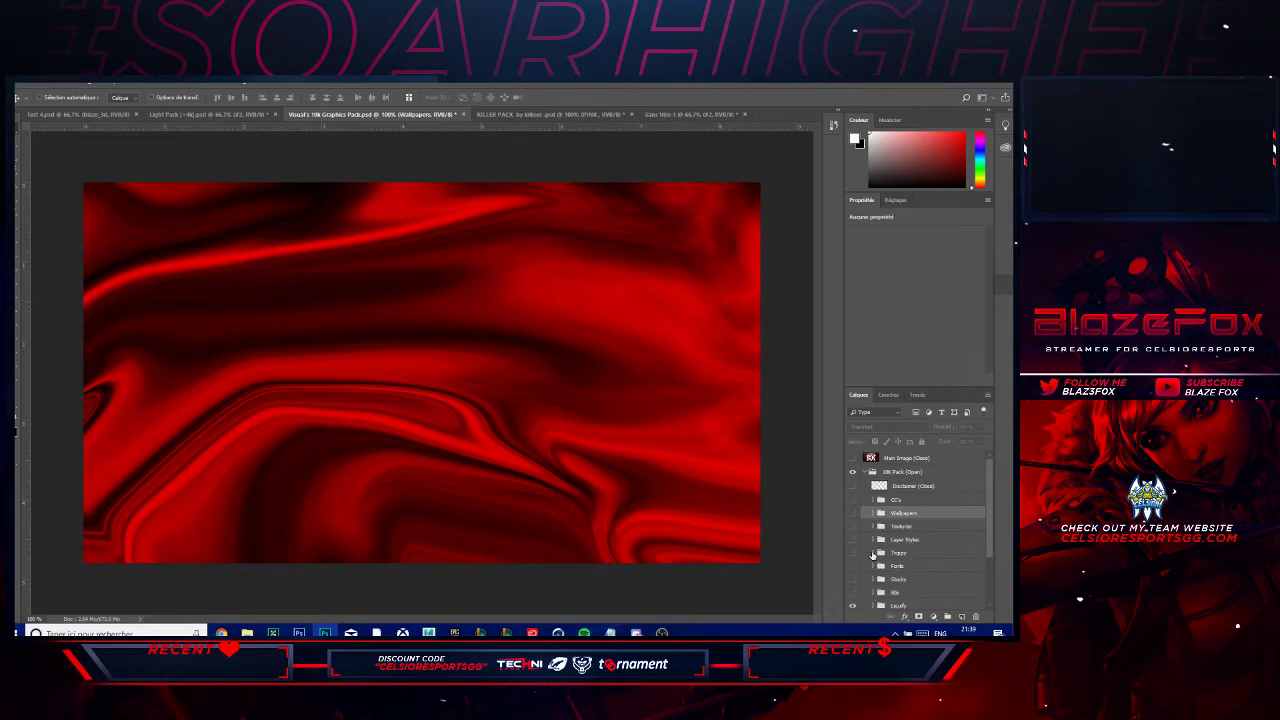
scroll(873, 553, "down", 2)
left_click(873, 562)
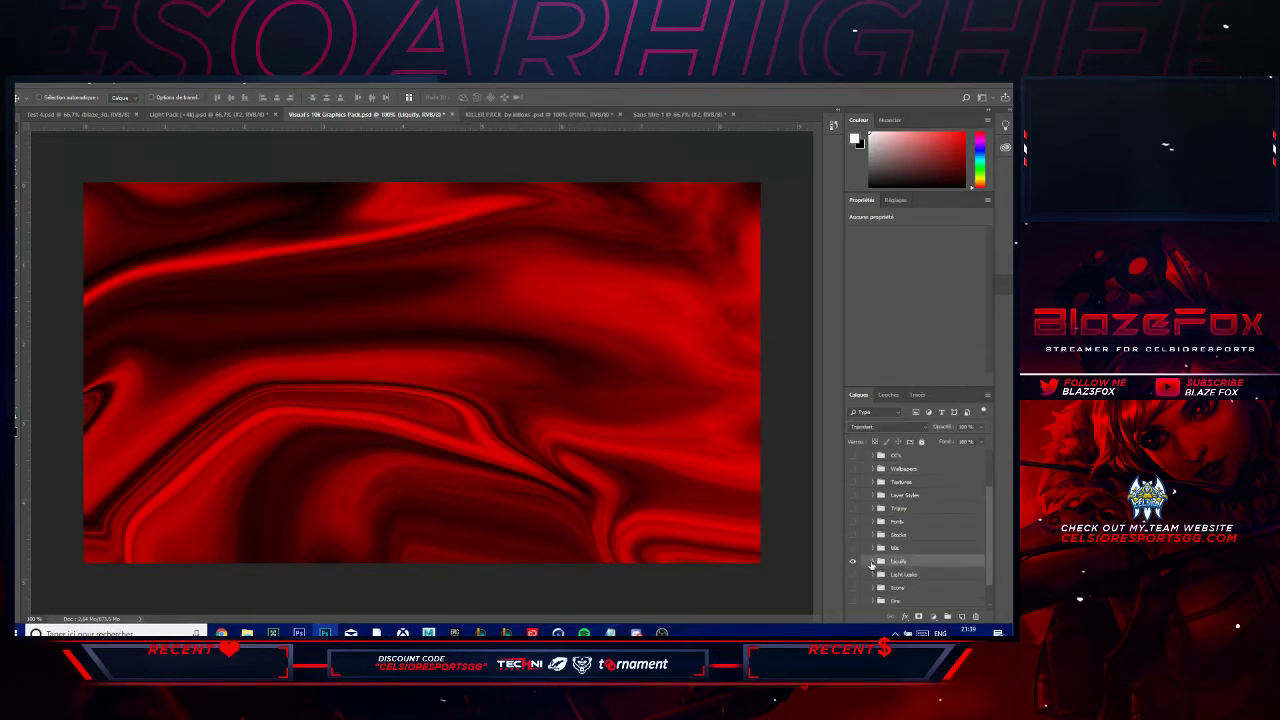
left_click(873, 562)
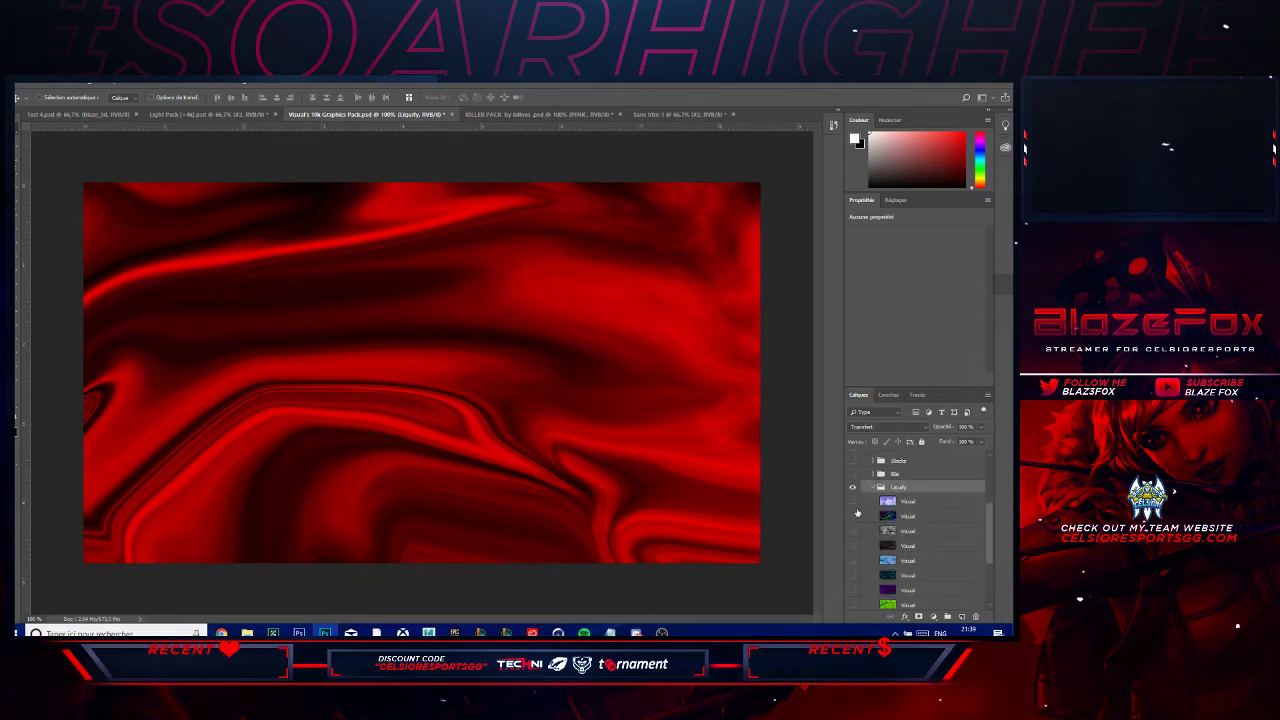
- Preview the first four textures in the Liquify group one at a time
left_click(853, 515)
left_click(853, 500)
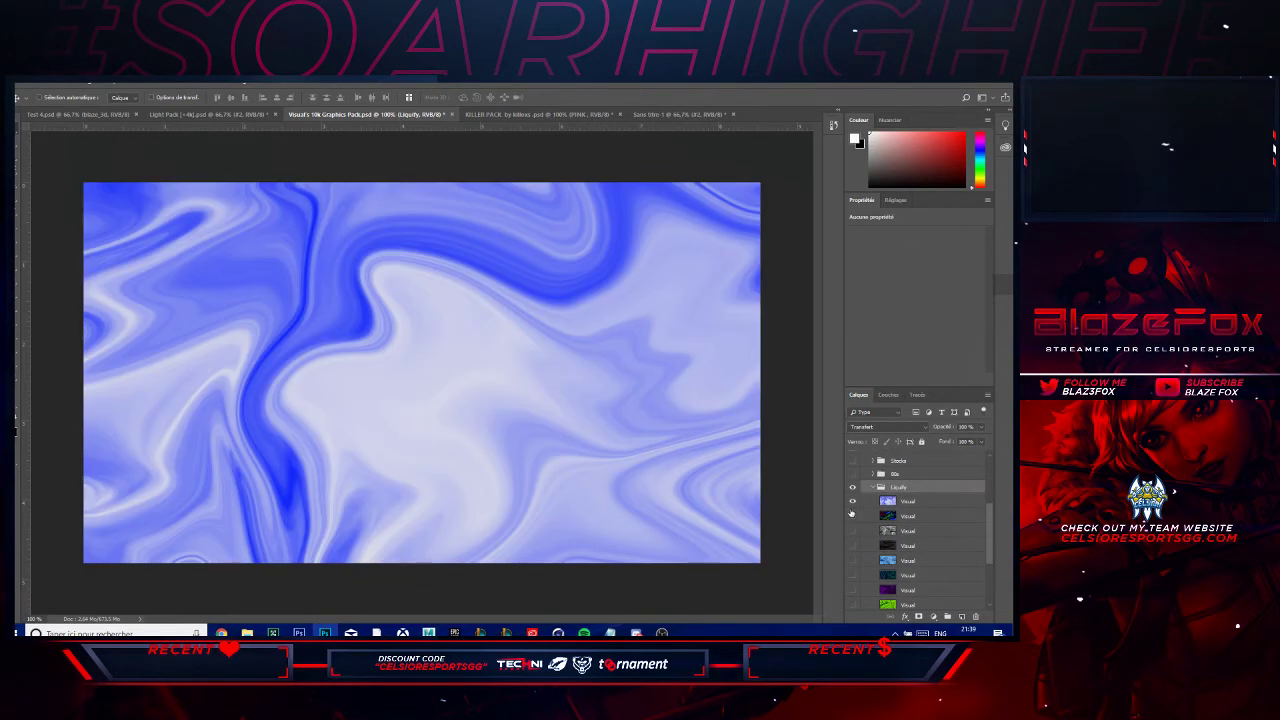
left_click(853, 513)
left_click(853, 513)
left_click(853, 516)
left_click(854, 530)
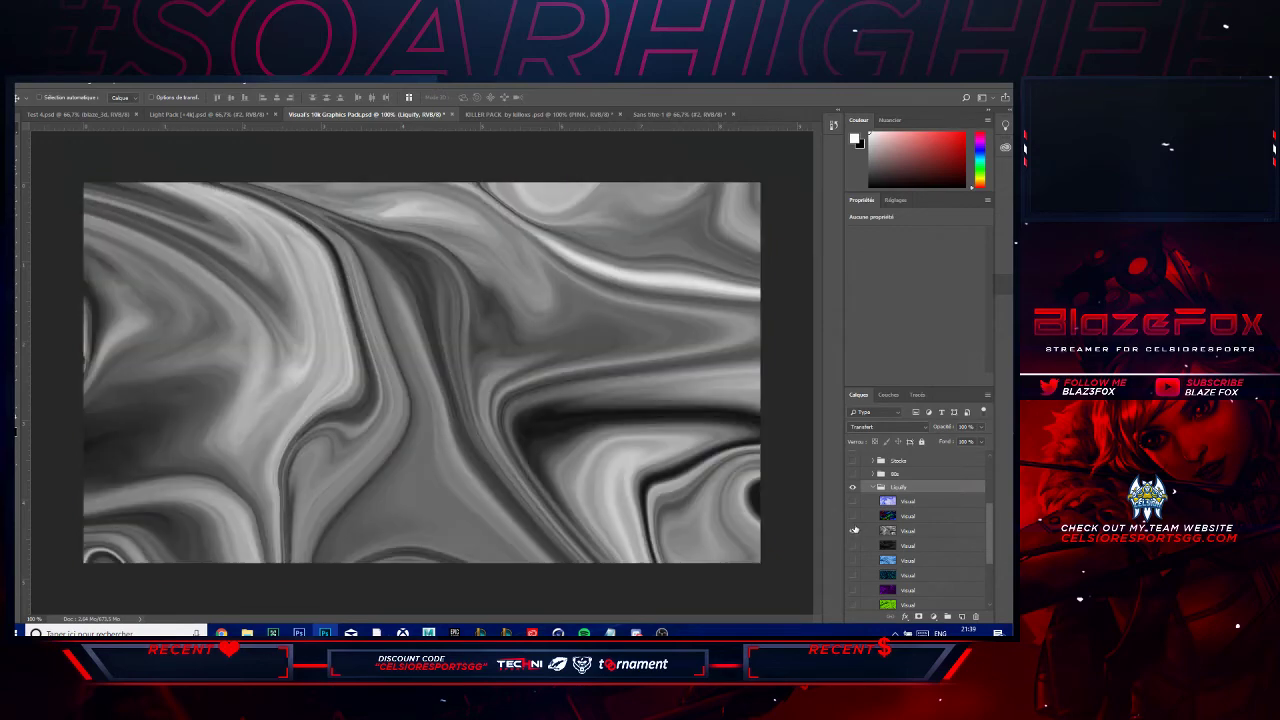
left_click(854, 531)
left_click(852, 545)
left_click(852, 545)
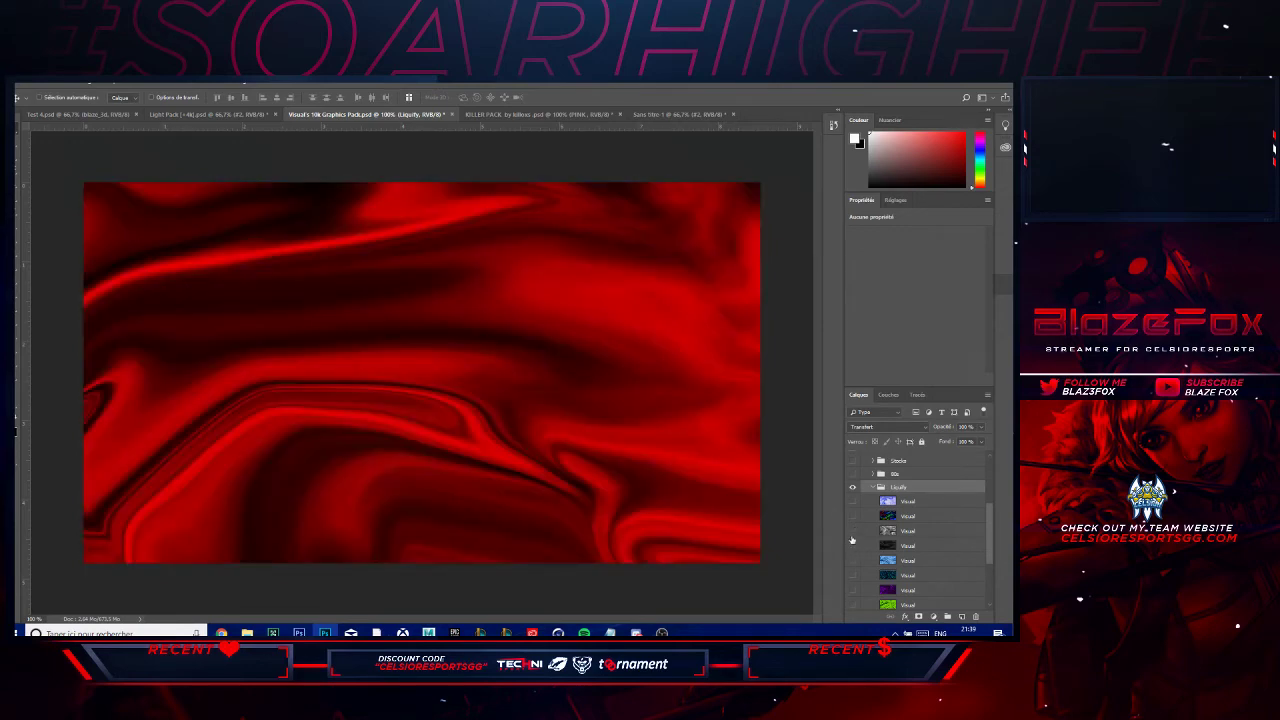
- Compare the grey and black Liquify textures, leaving only the grey one of the two shown
left_click(852, 531)
left_click(852, 545)
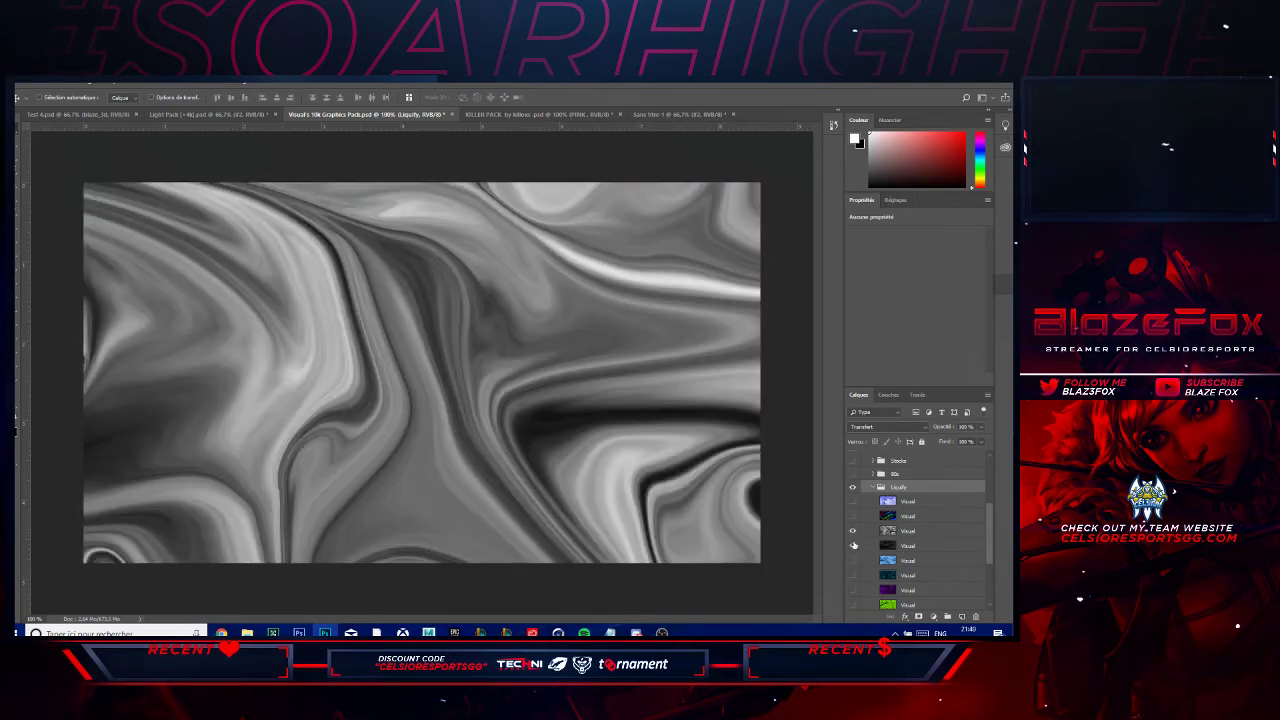
left_click(852, 545)
left_click(853, 532)
left_click(853, 545)
left_click(853, 544)
left_click(853, 545)
left_click(853, 531)
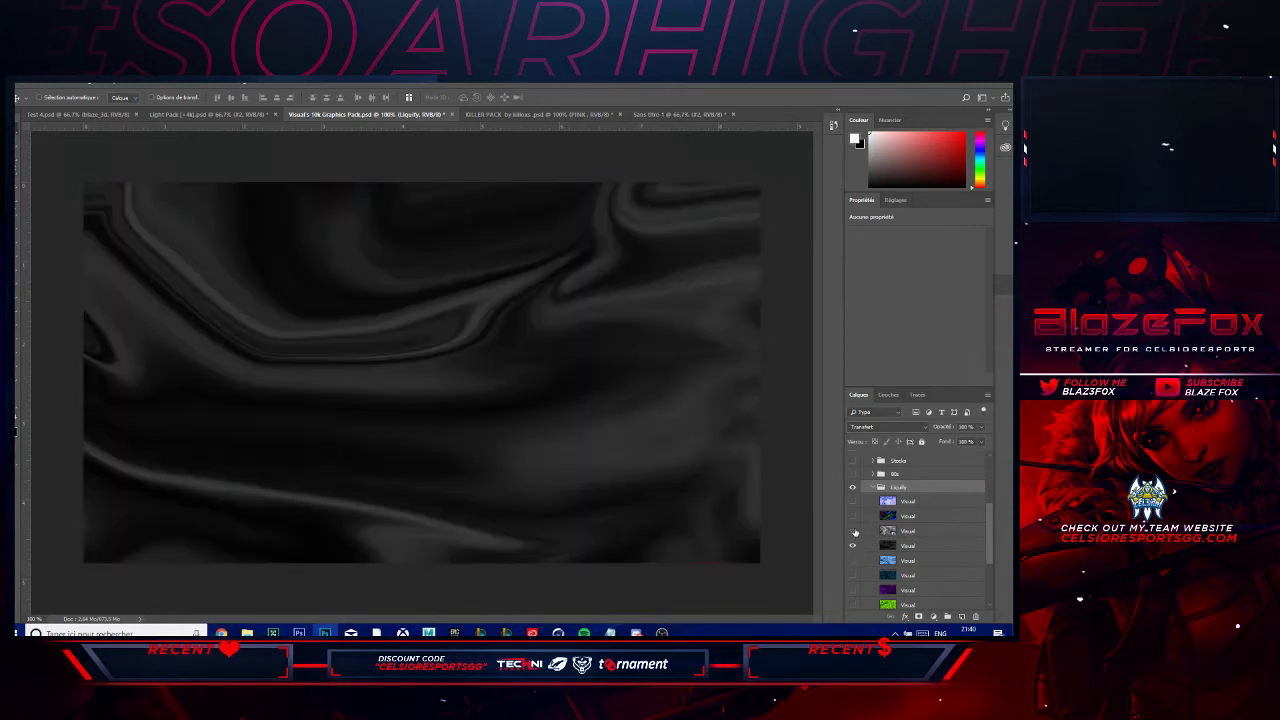
left_click(853, 531)
left_click(853, 531)
left_click(853, 531)
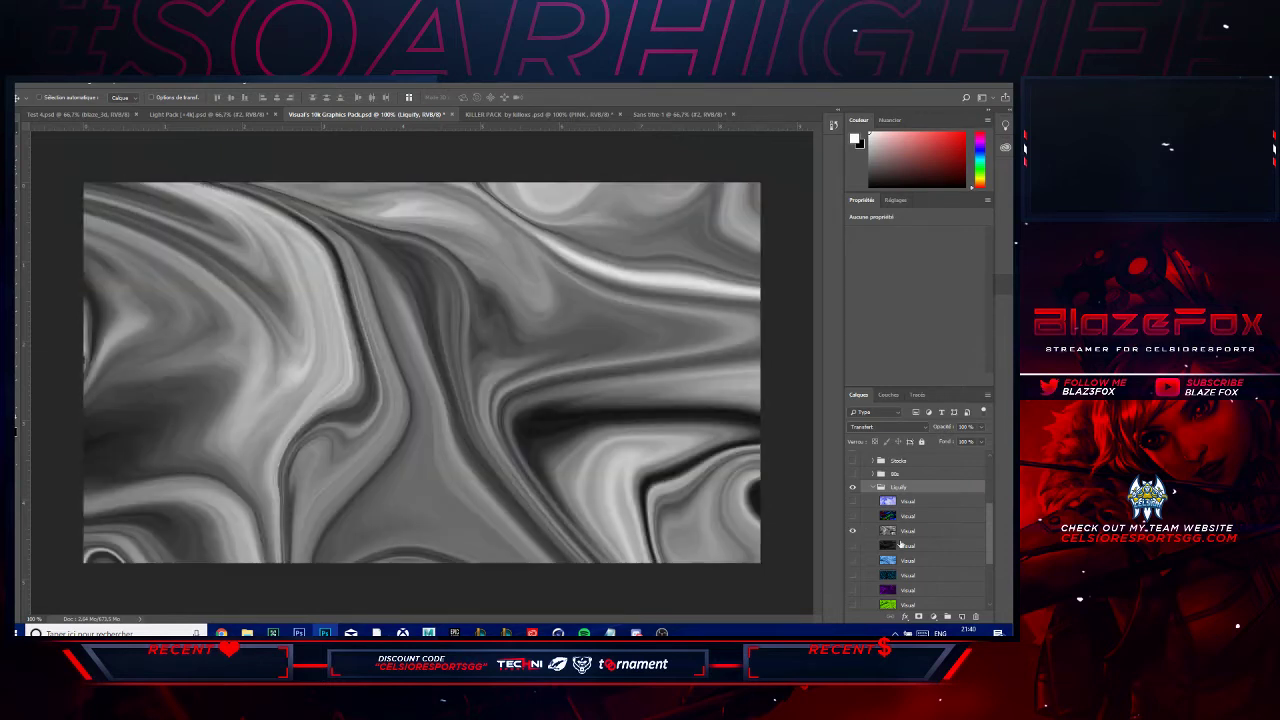
- Copy the grey Liquify texture into the Sans titre-1 artwork above the #2 layer and scale it up to cover the canvas
left_click(915, 544)
left_click_drag(928, 535, 540, 232)
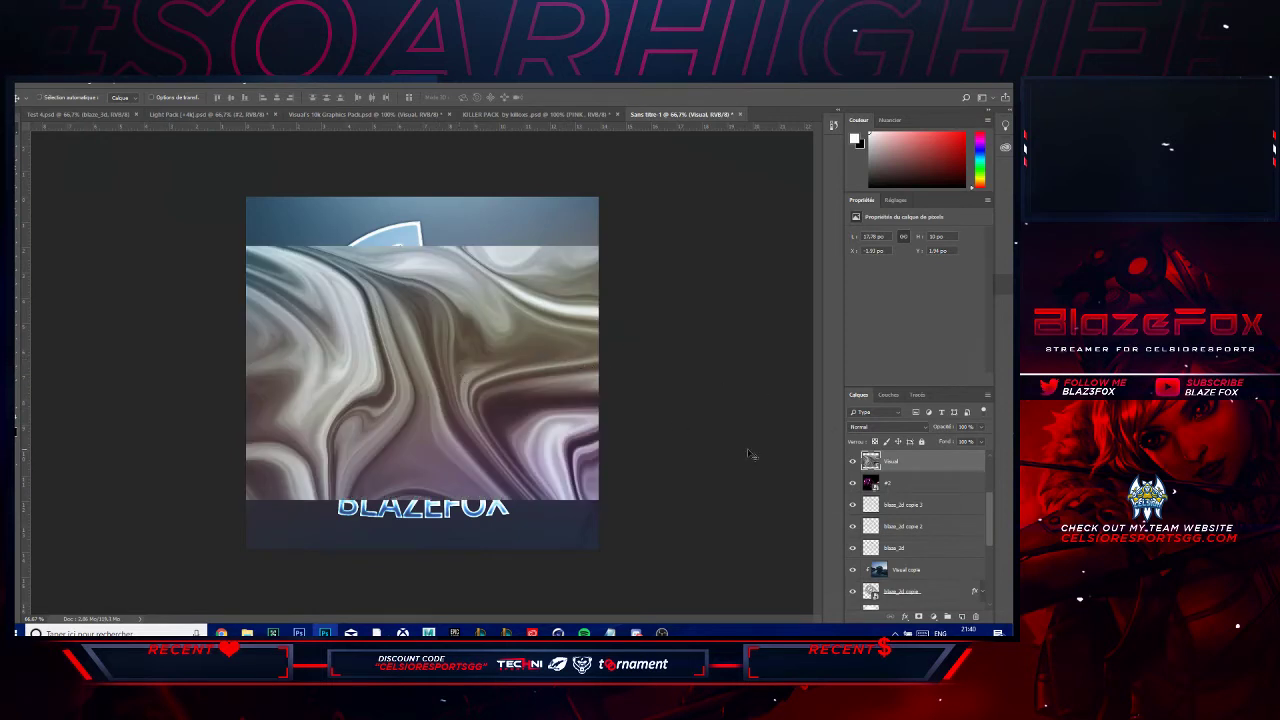
key("ctrl+t")
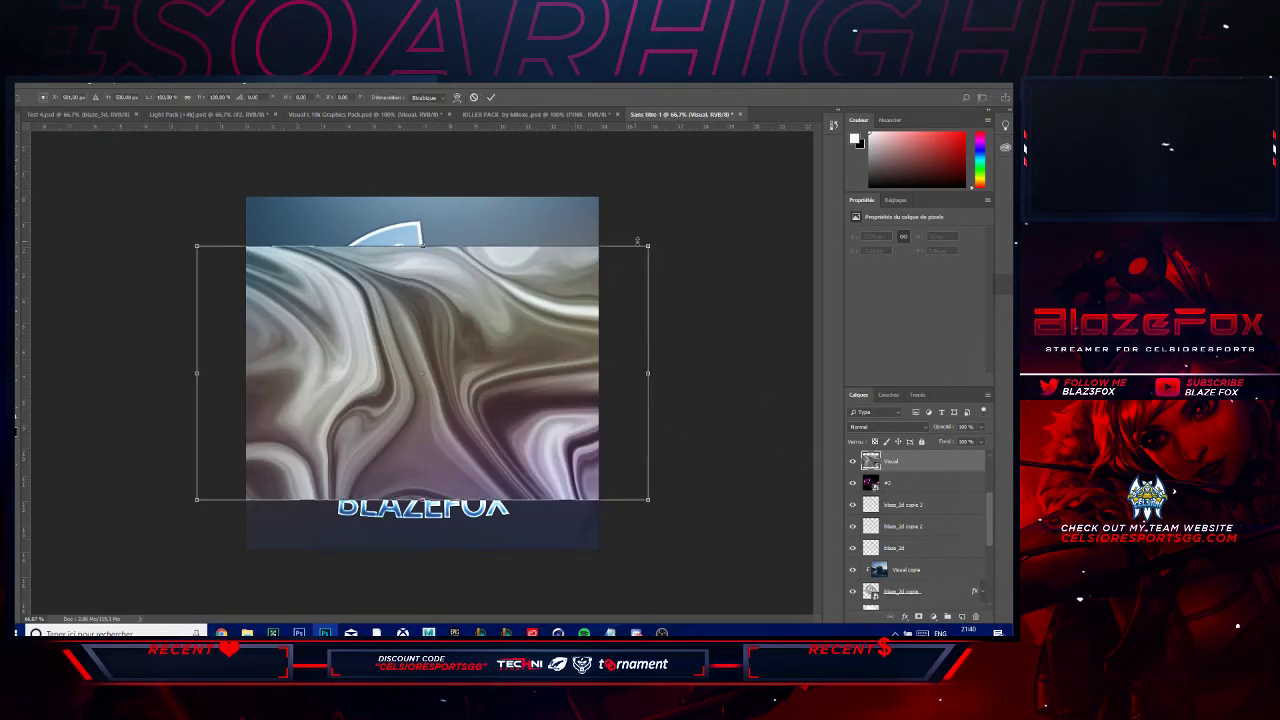
left_click_drag(649, 243, 755, 216)
key("Return")
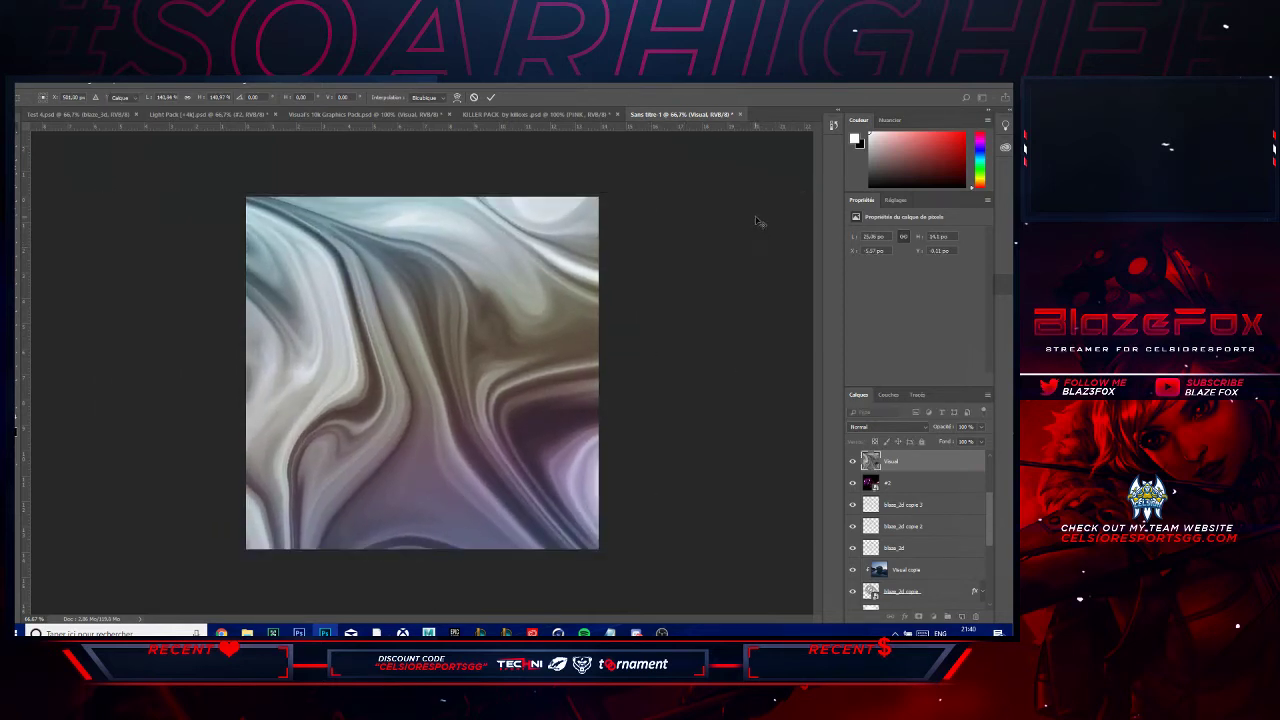
- Set the grey Liquify texture layer to Superposition blending at about 24% opacity, and hide the #2 light layer
left_click(899, 431)
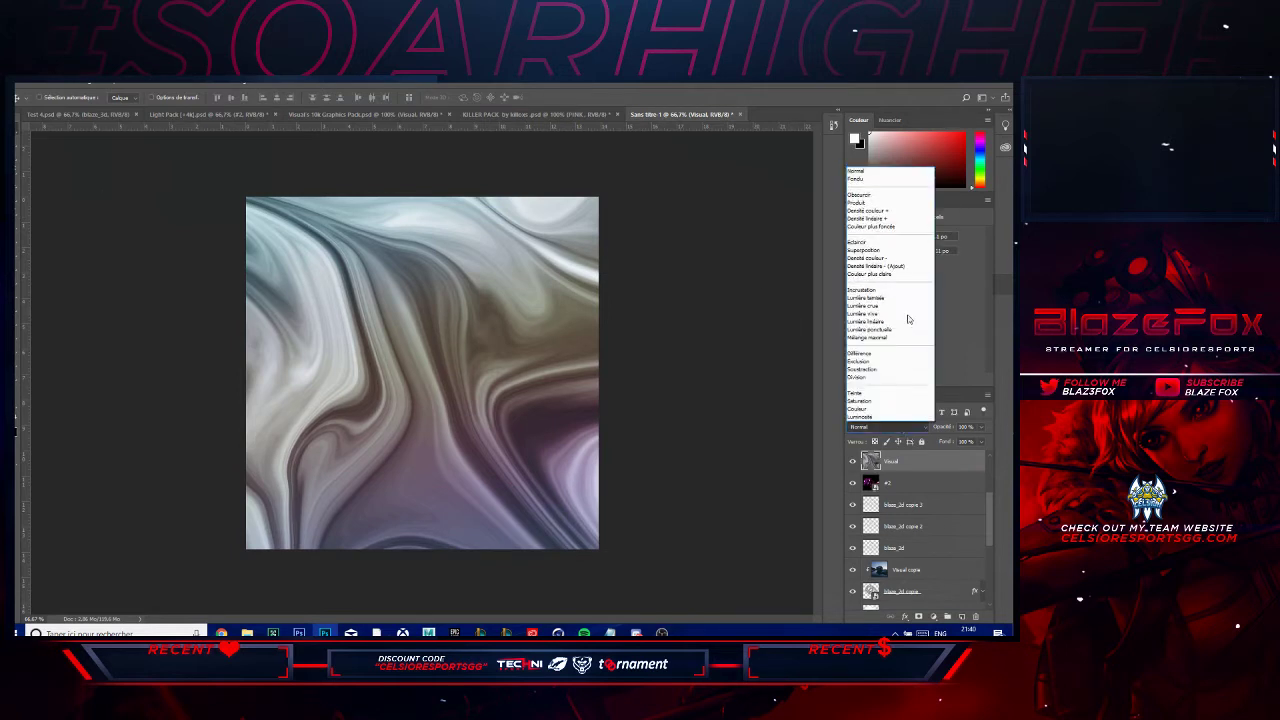
left_click(866, 250)
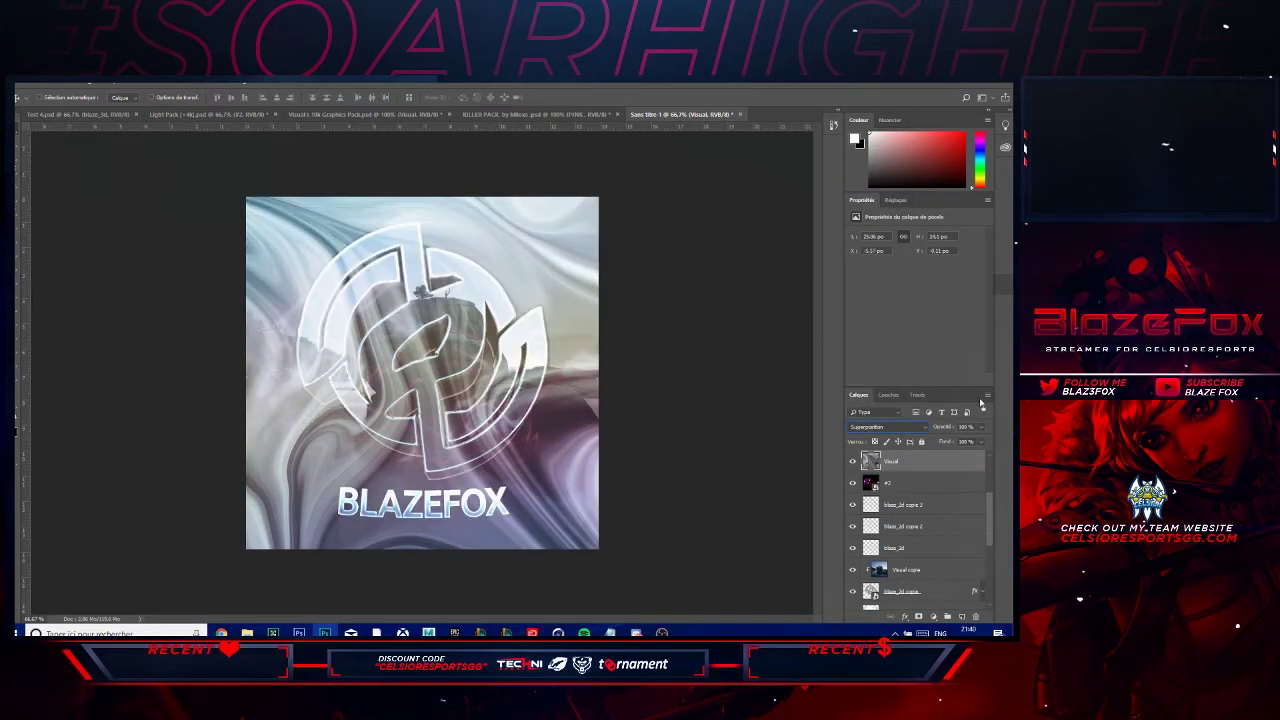
left_click(980, 427)
left_click_drag(983, 441, 944, 442)
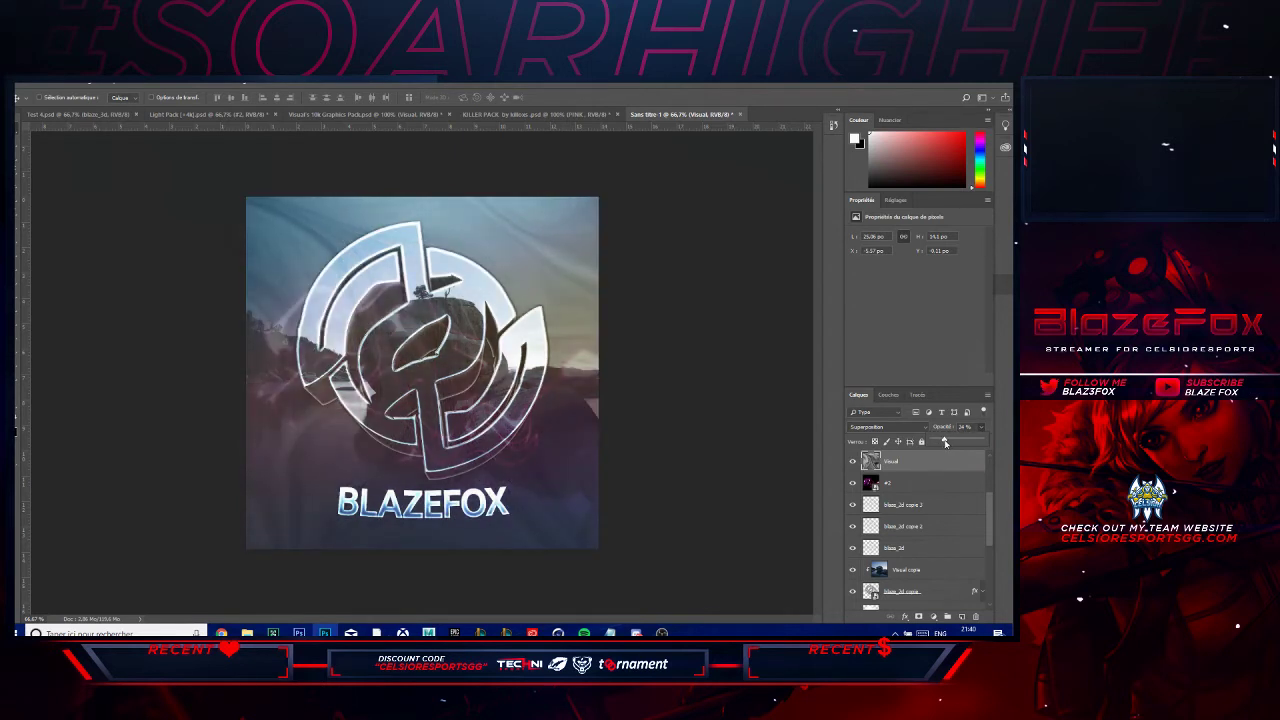
left_click(927, 337)
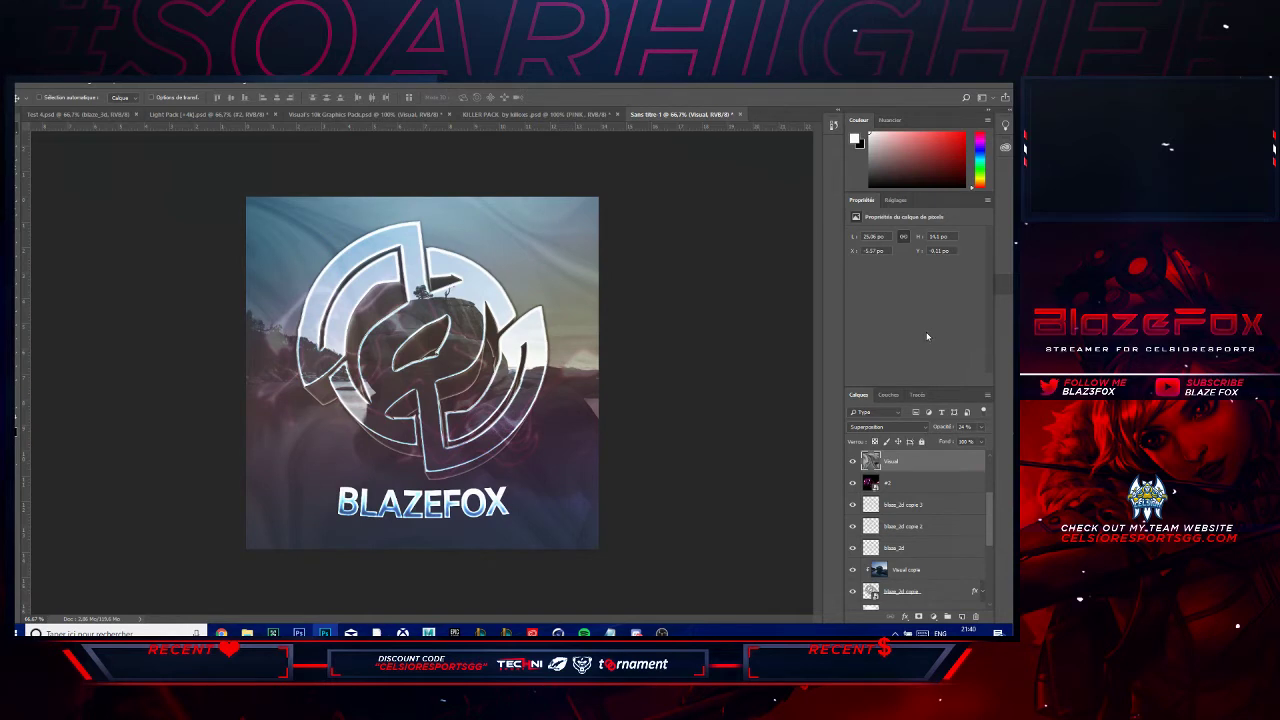
left_click(852, 484)
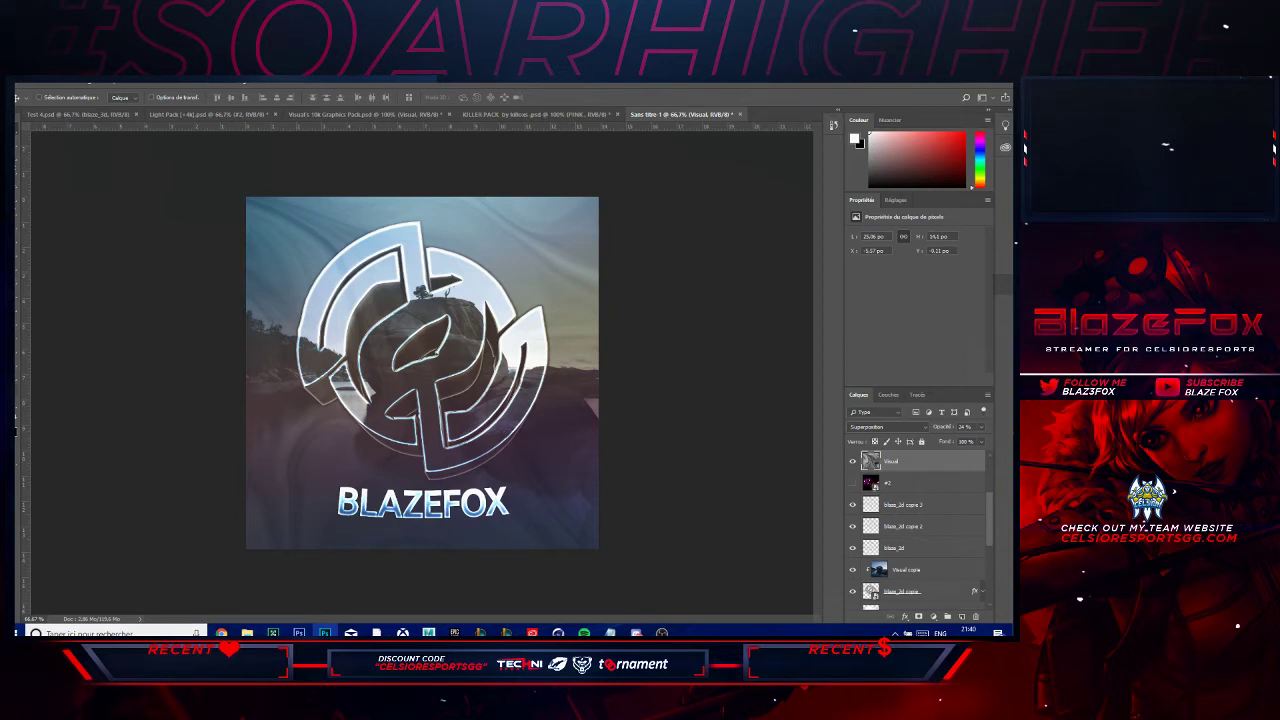
- Copy the Avi WTK group from Test 4.psd into the artwork, place it beneath the Visual layer, and delete the #2 layer
left_click(80, 114)
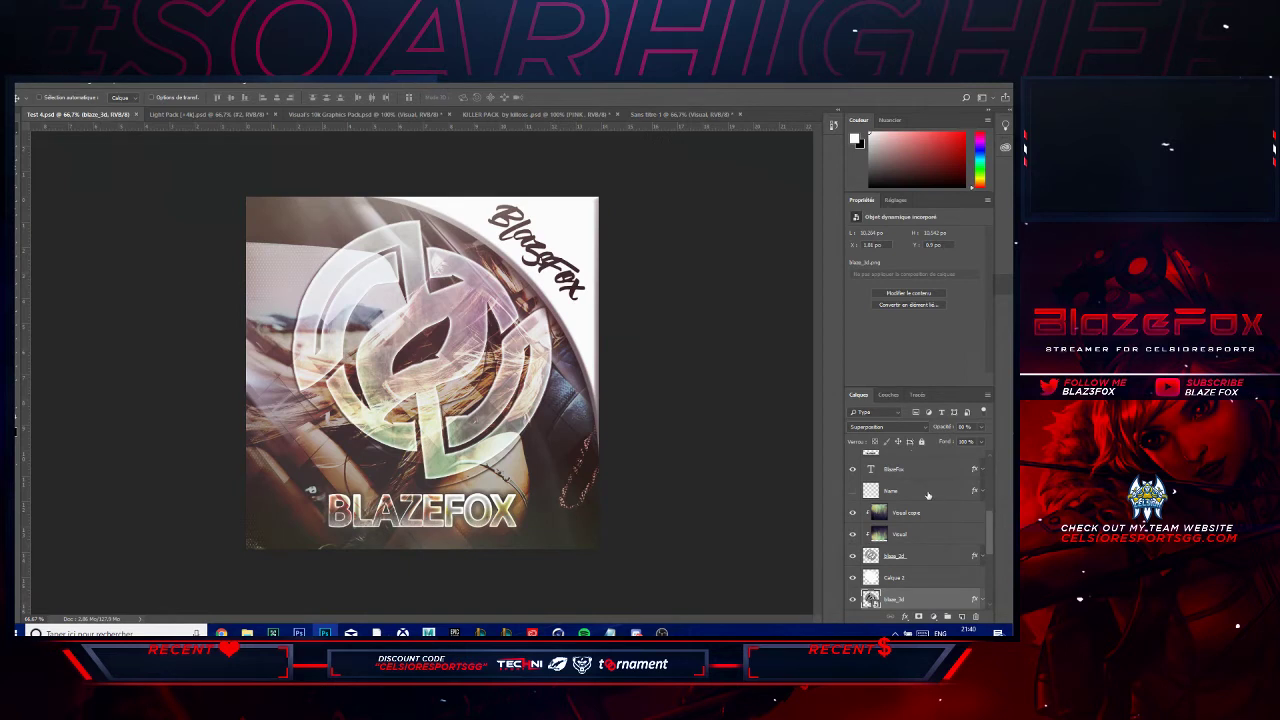
scroll(928, 495, "up", 6)
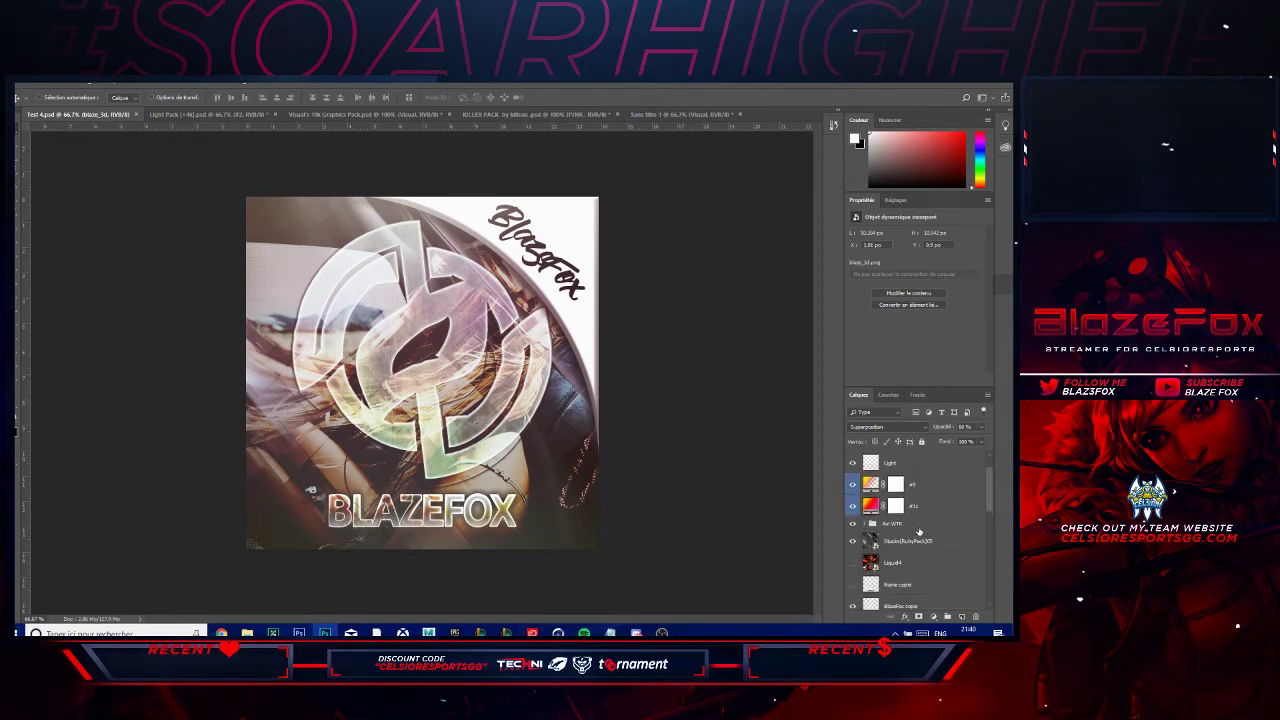
left_click_drag(918, 532, 362, 352)
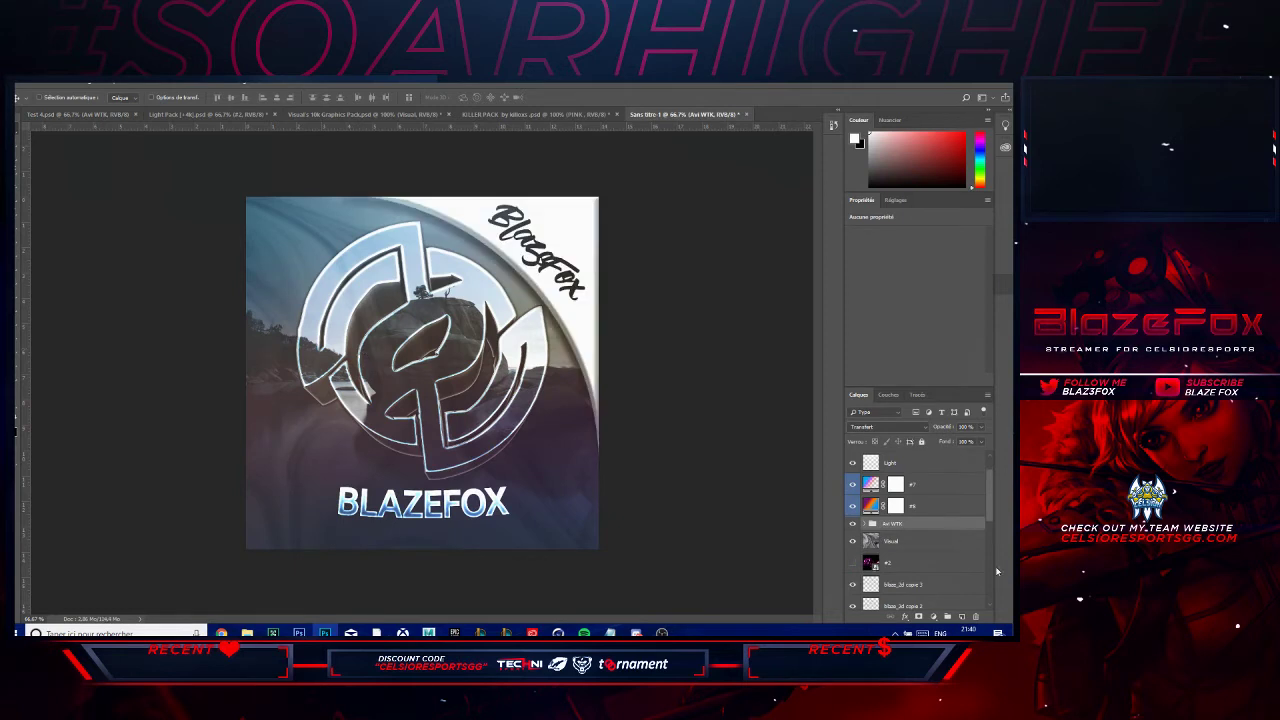
left_click_drag(920, 524, 925, 545)
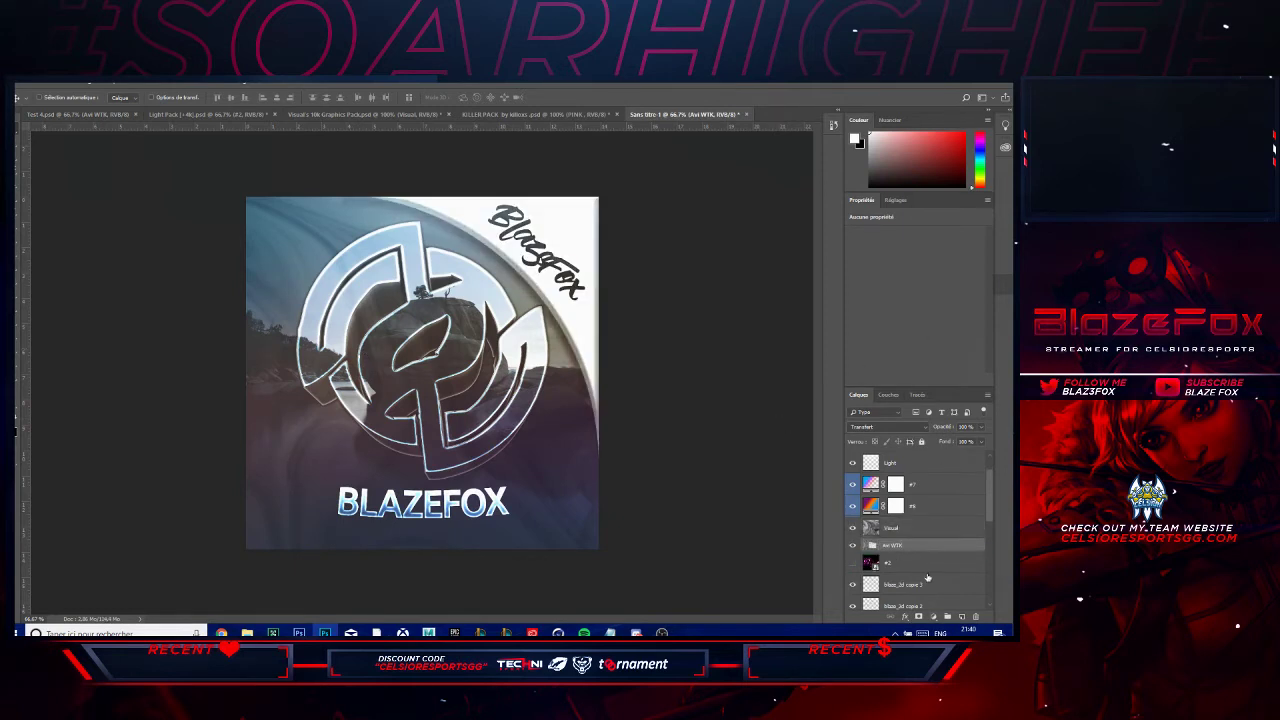
left_click(905, 568)
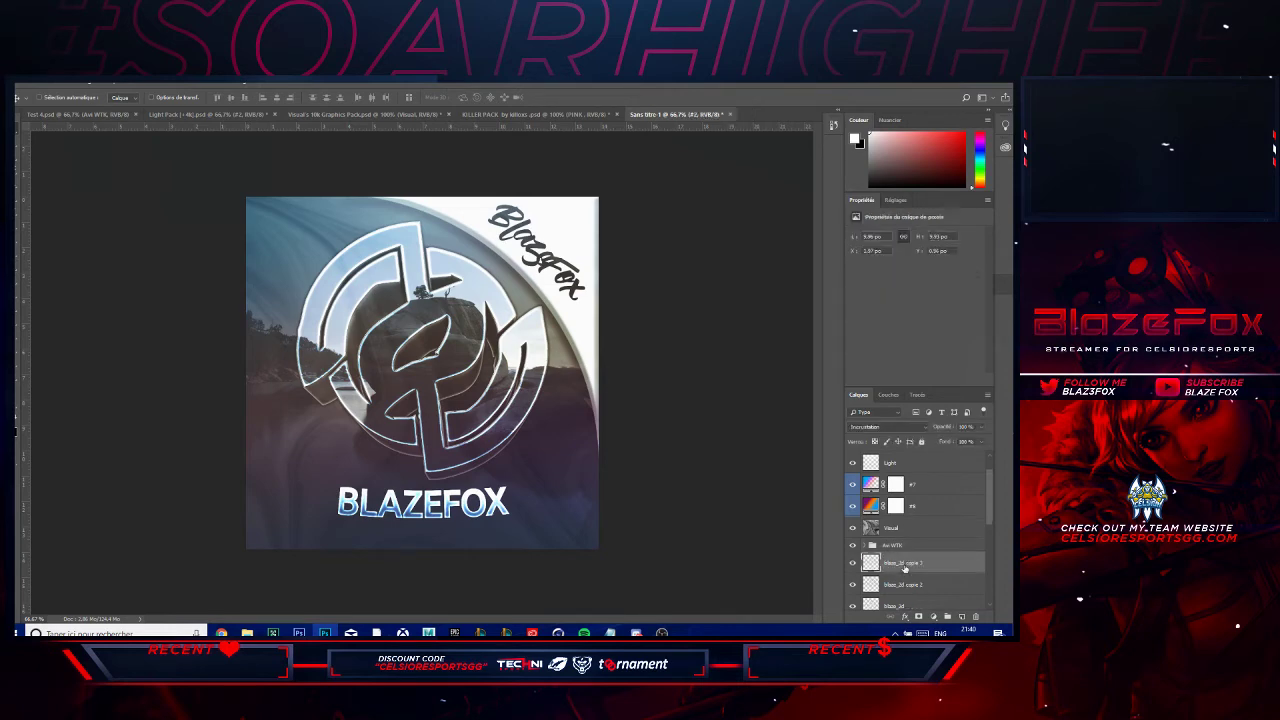
- Save the artwork as a Photoshop file named Tutorial 2 in the Tutorials folder
key("ctrl+s")
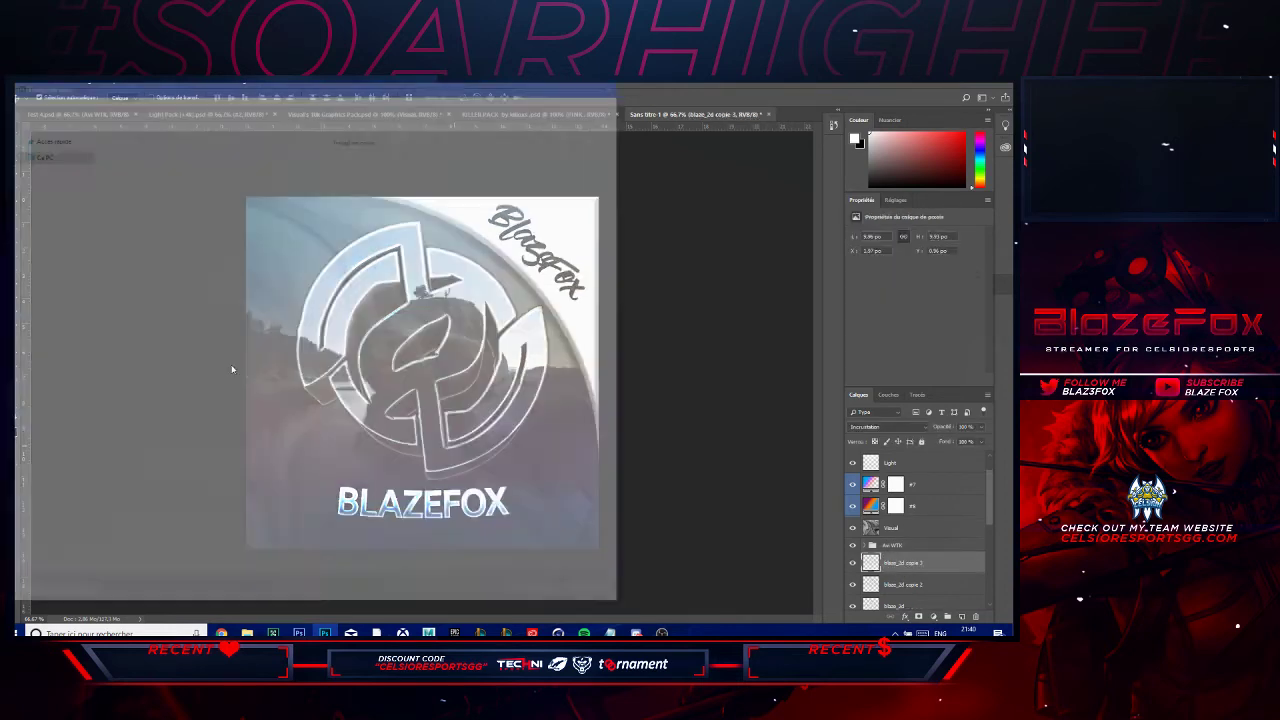
left_click(54, 98)
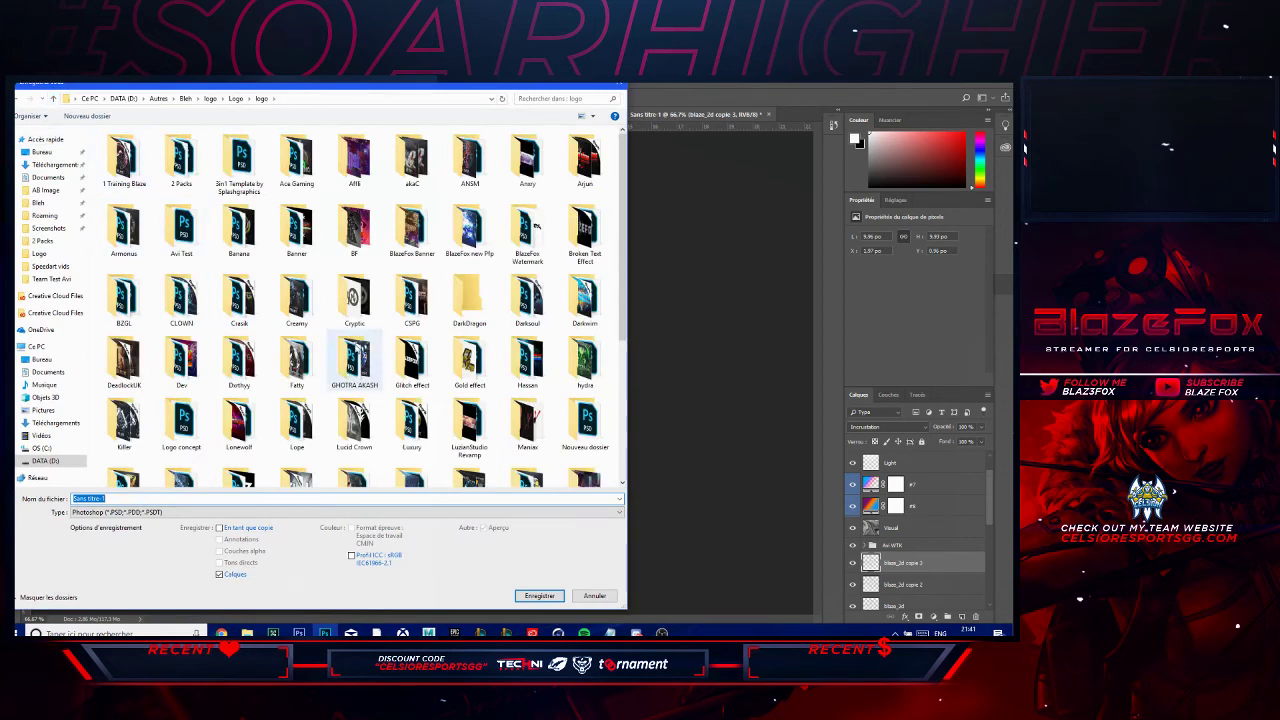
scroll(310, 347, "down", 1)
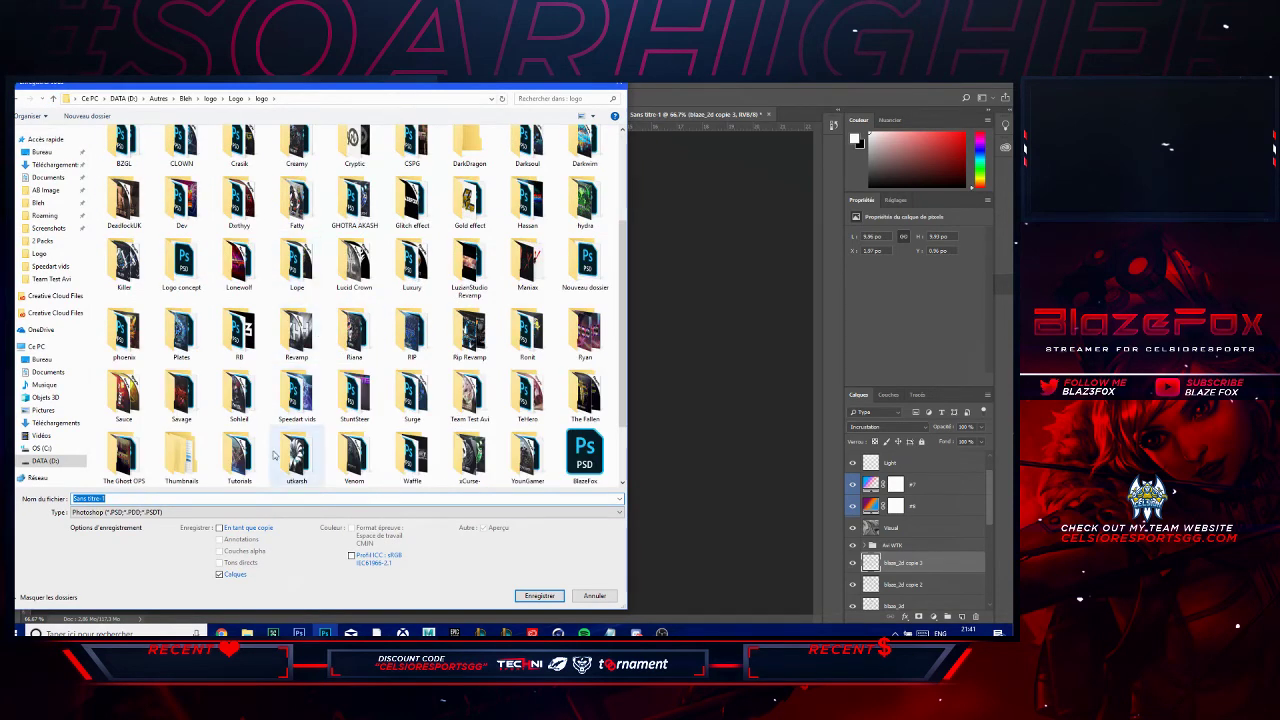
double_click(239, 455)
left_click(168, 499)
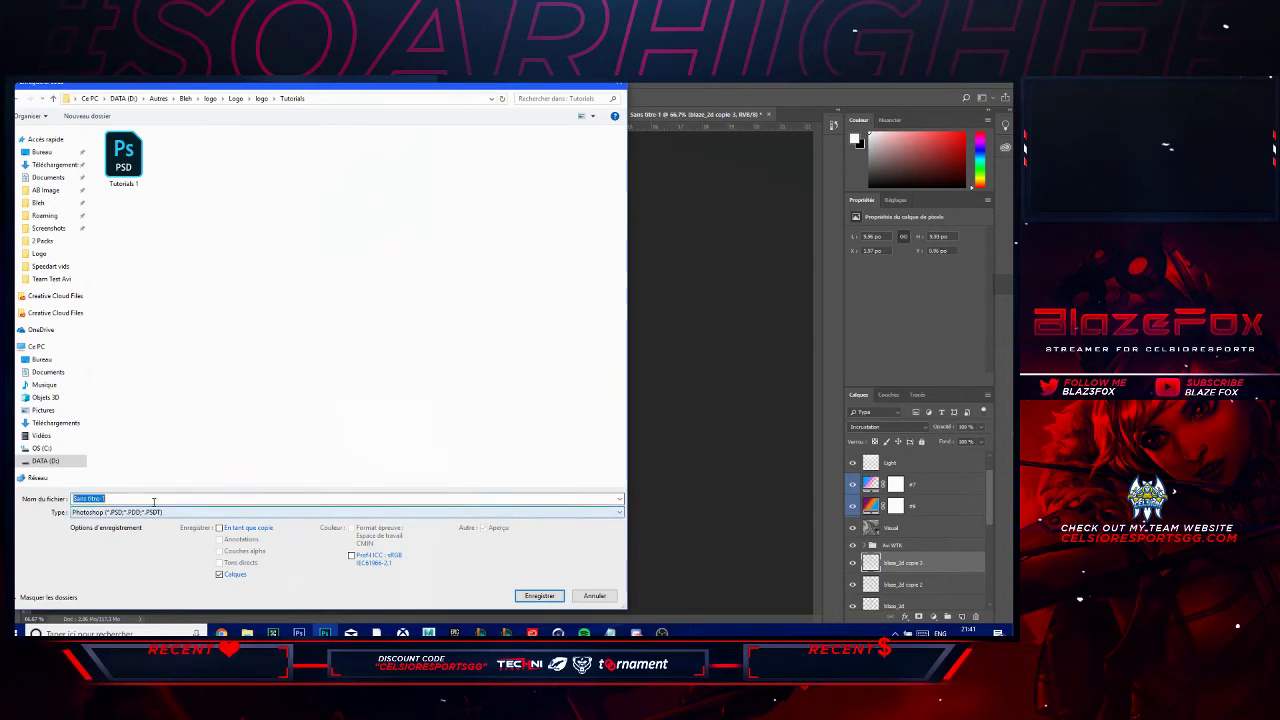
type("Tut")
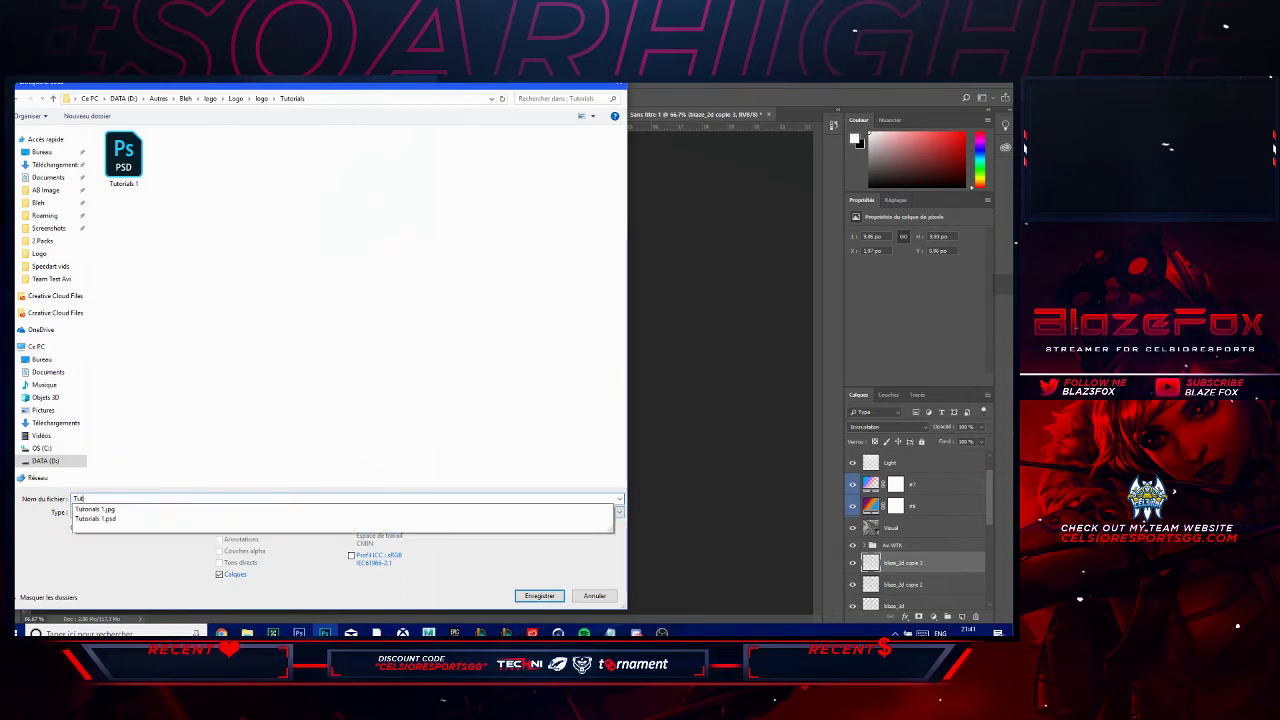
type("orial")
left_click(153, 501)
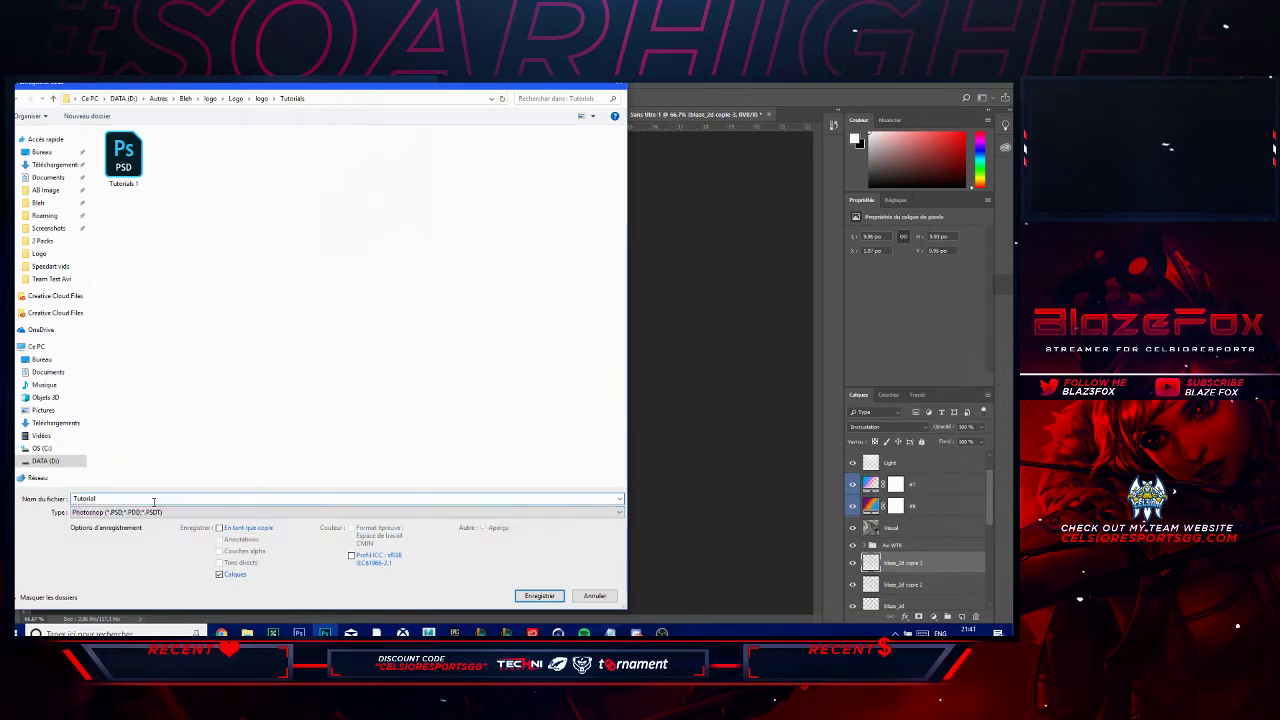
key("Return")
key("Return")
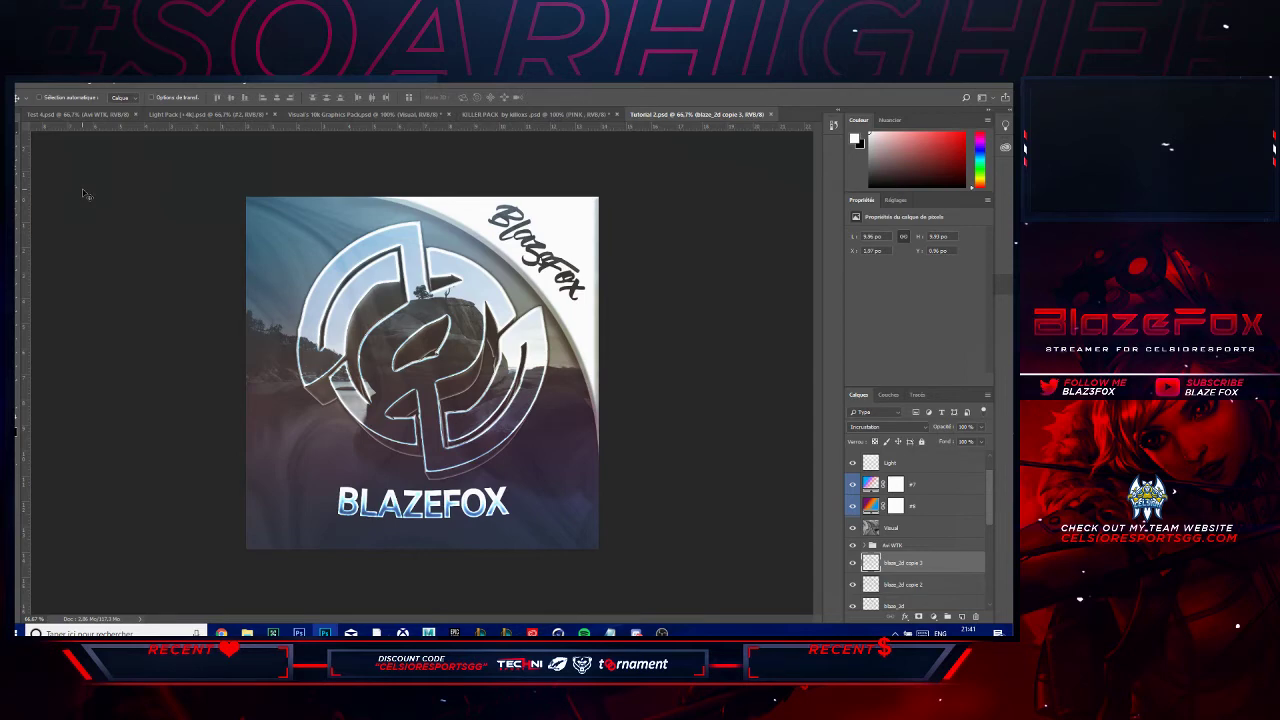
- Switch to Discord and read the unread direct messages from the first two contacts
left_click(637, 632)
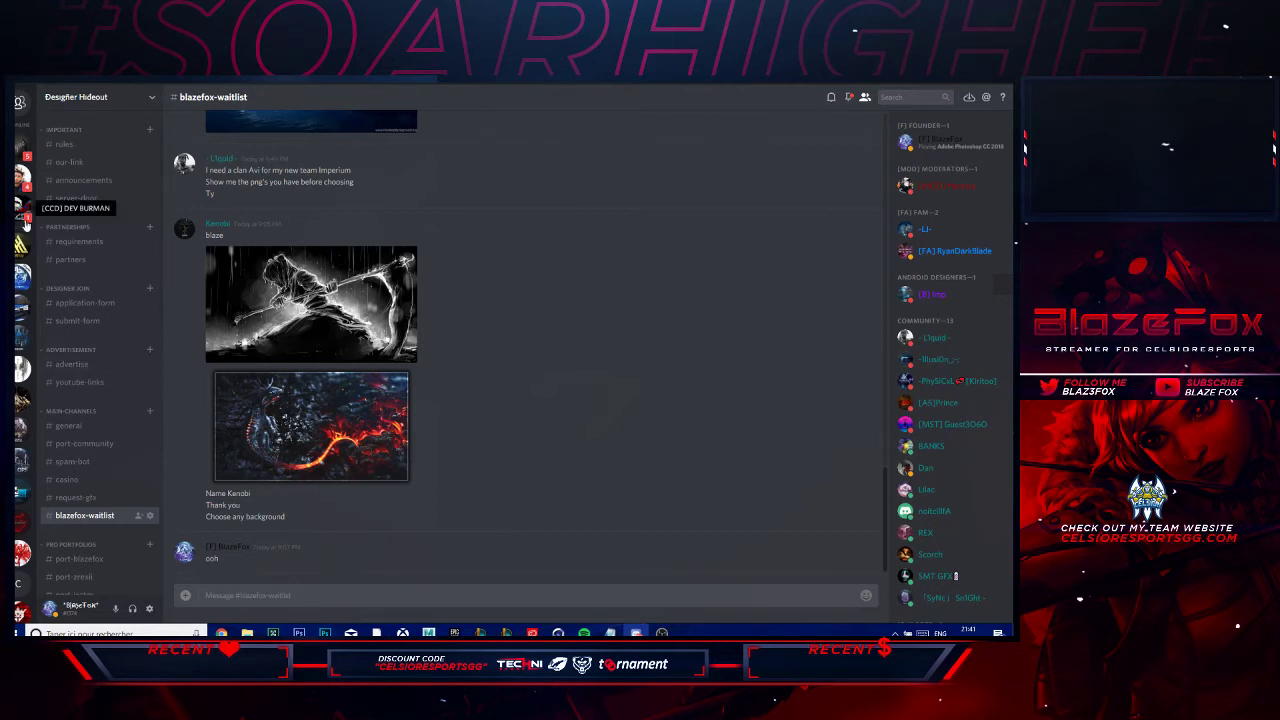
left_click(23, 160)
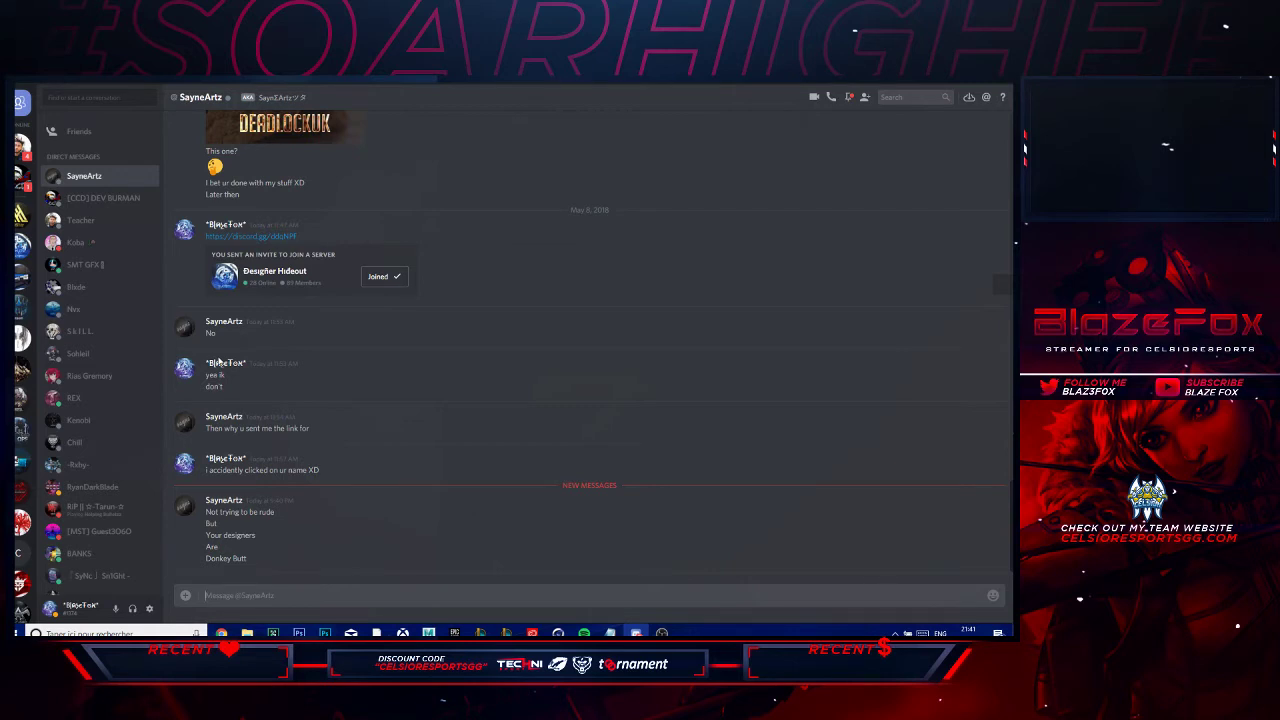
left_click(90, 198)
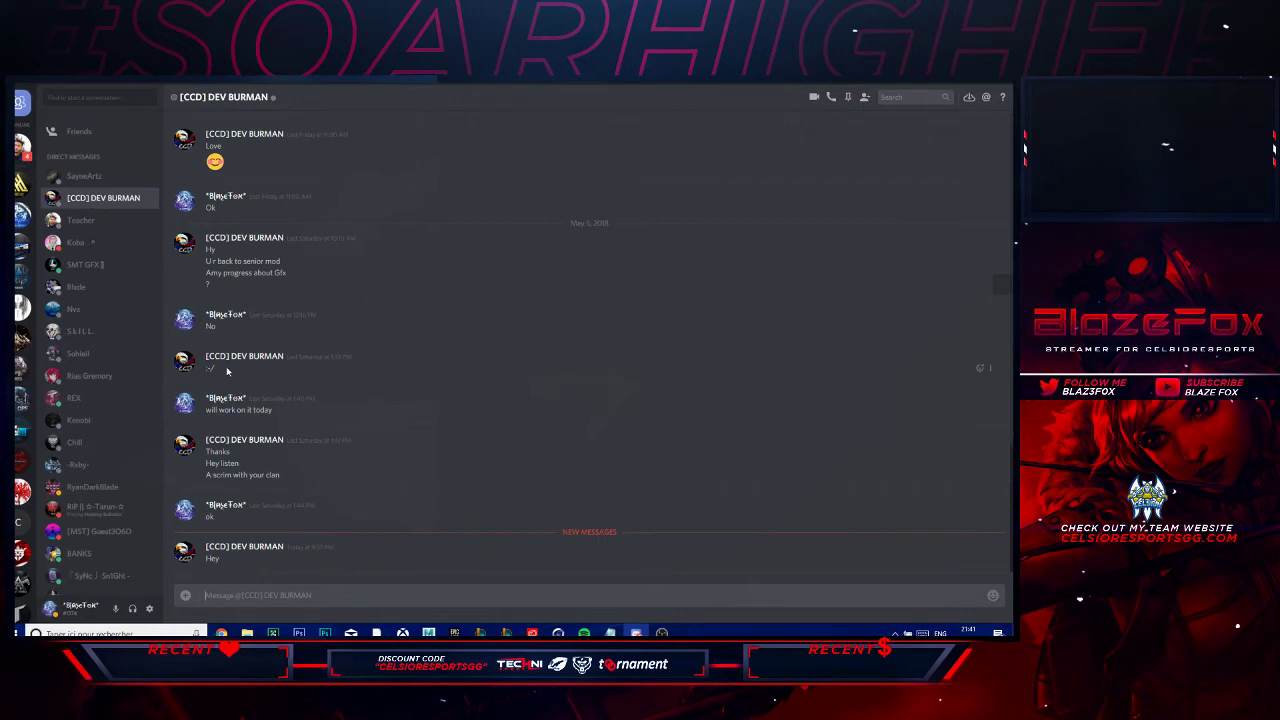
- Reply "ok i'll choose or you choose and i'll do it" to the contact asking for a montage
left_click(80, 220)
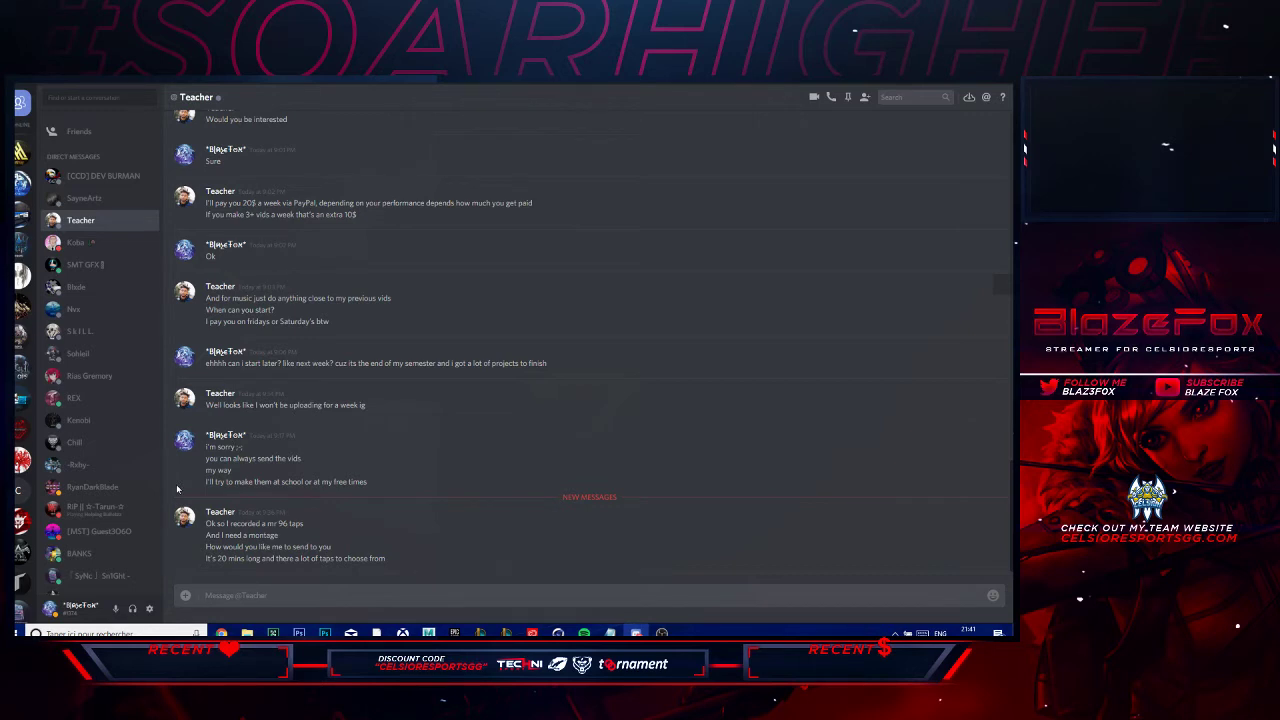
type("ok")
type("it")
key("Return")
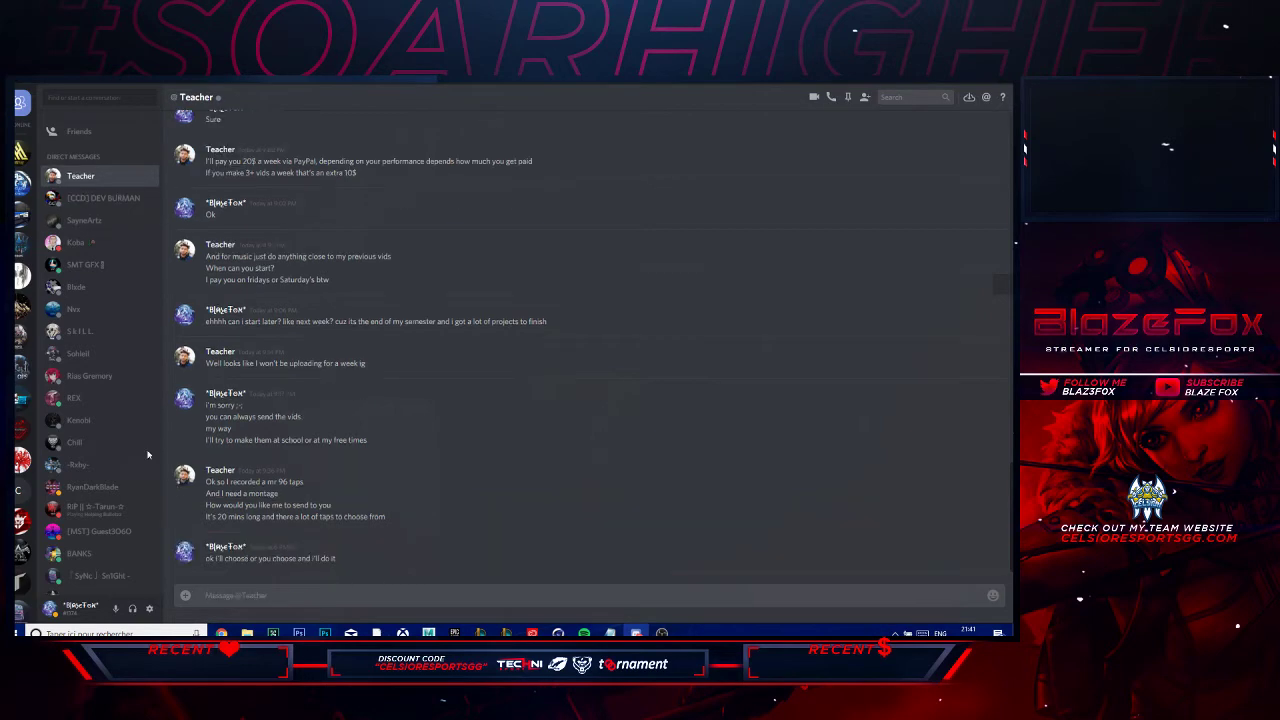
- Review the design requests in the Designer Hideout server's blazefox-waitlist channel back to its beginning
left_click(21, 211)
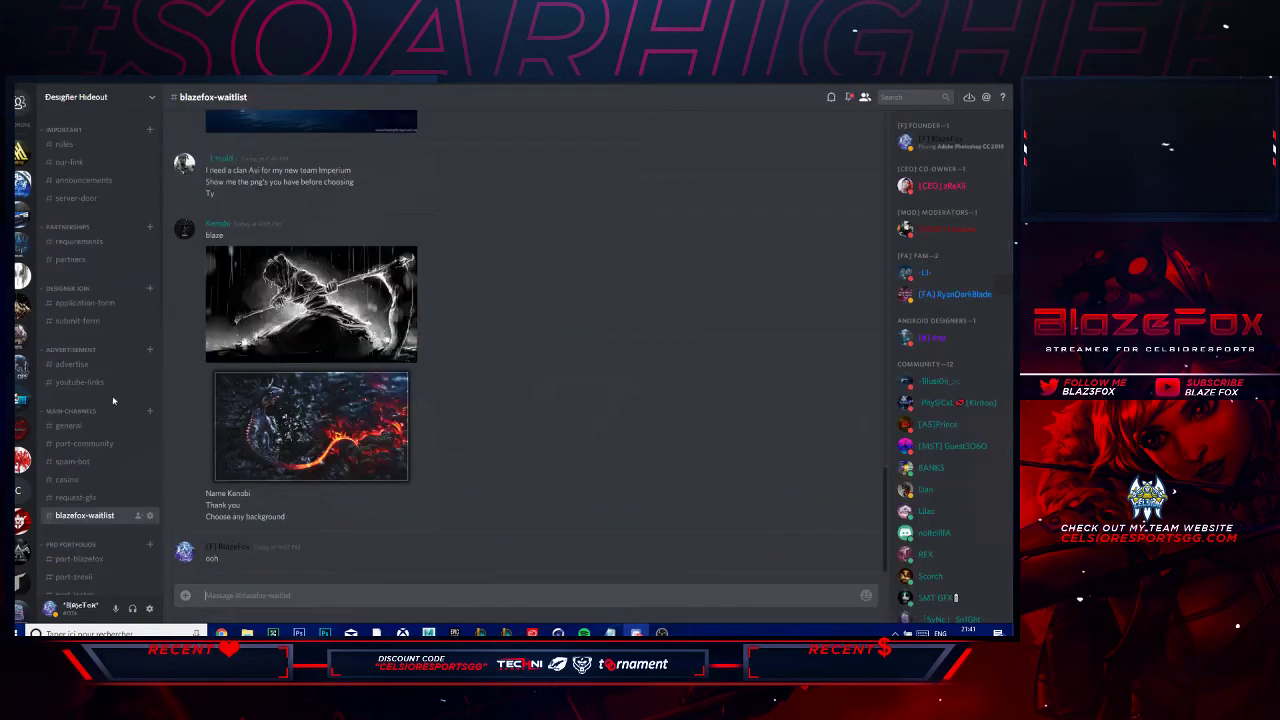
scroll(551, 389, "up", 15)
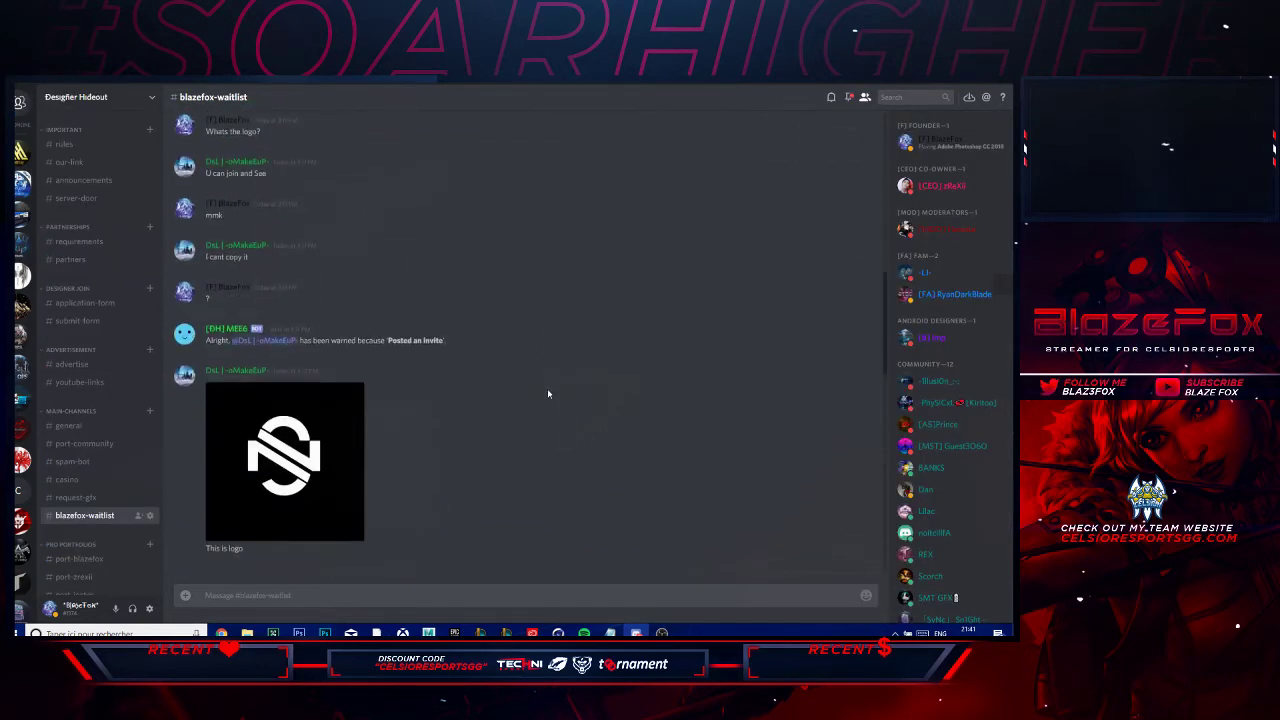
scroll(547, 393, "up", 10)
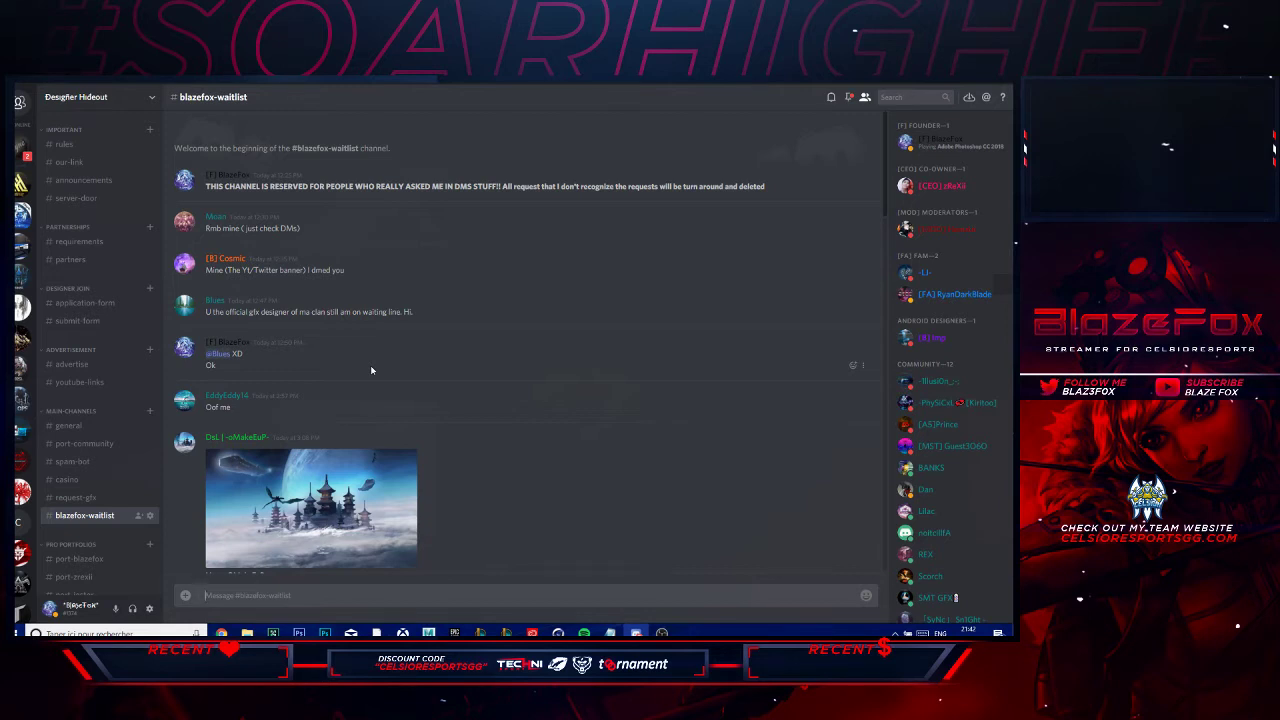
- Look through the CsPG server's private channel for the details of the requested CsPG logo
left_click(22, 246)
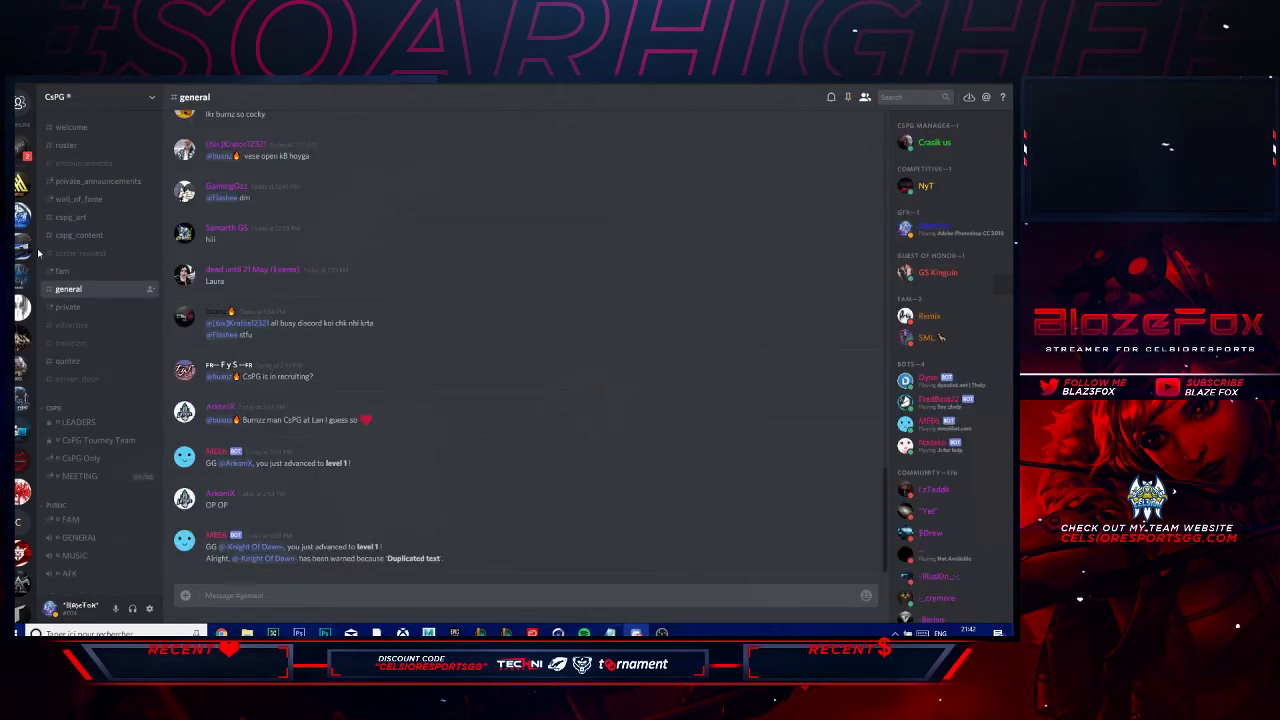
left_click(100, 308)
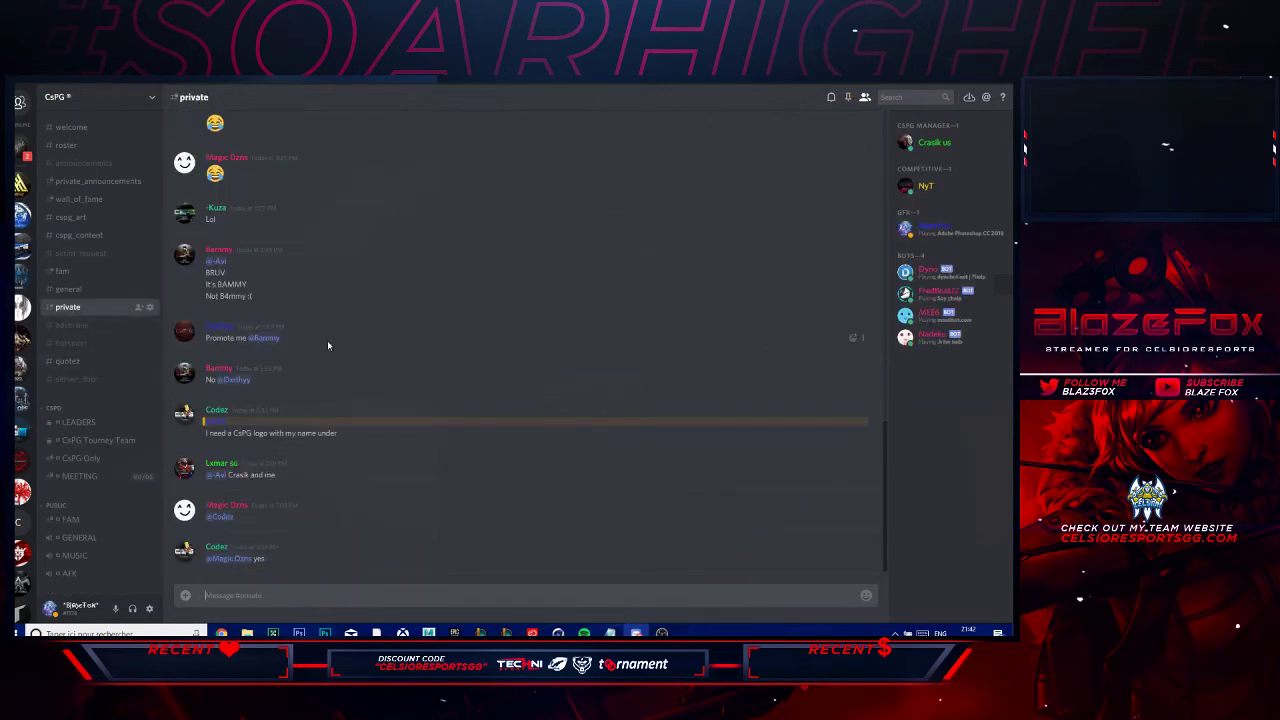
scroll(328, 346, "up", 10)
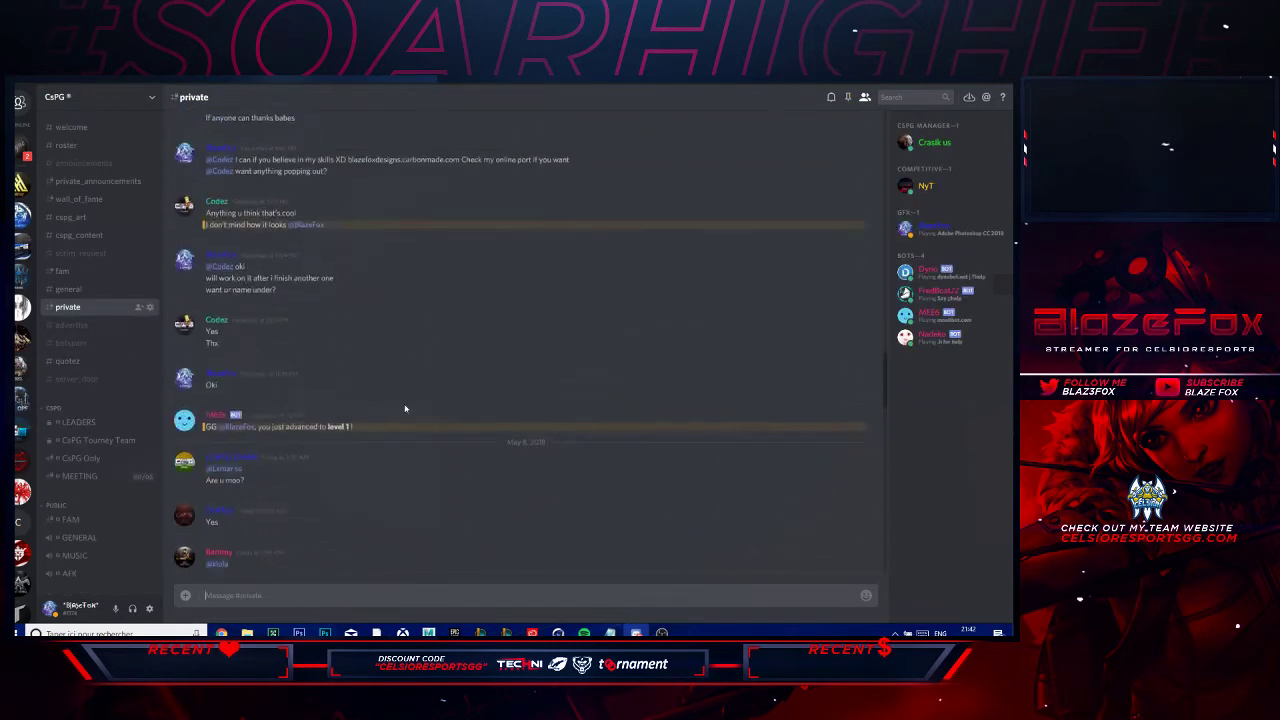
scroll(302, 297, "up", 3)
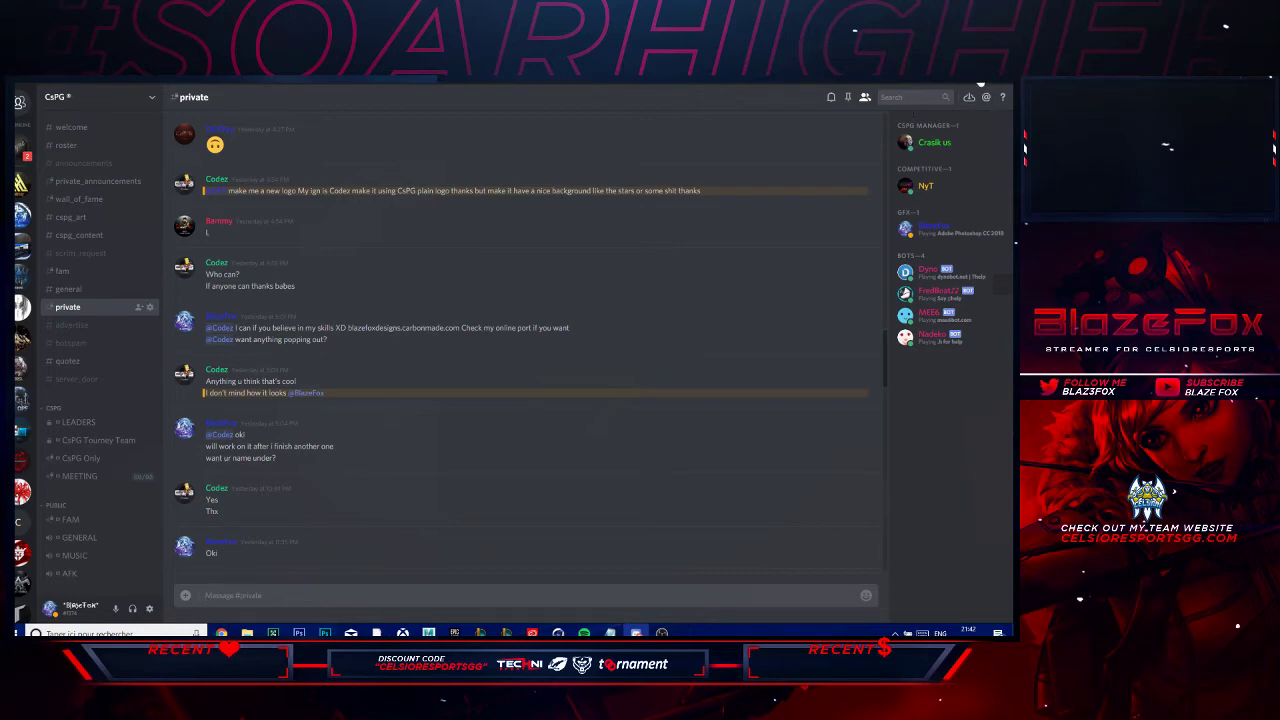
- Switch back to Photoshop, create a document from the Logo 1000x1000 preset, and fill its background with black
key("alt+Tab")
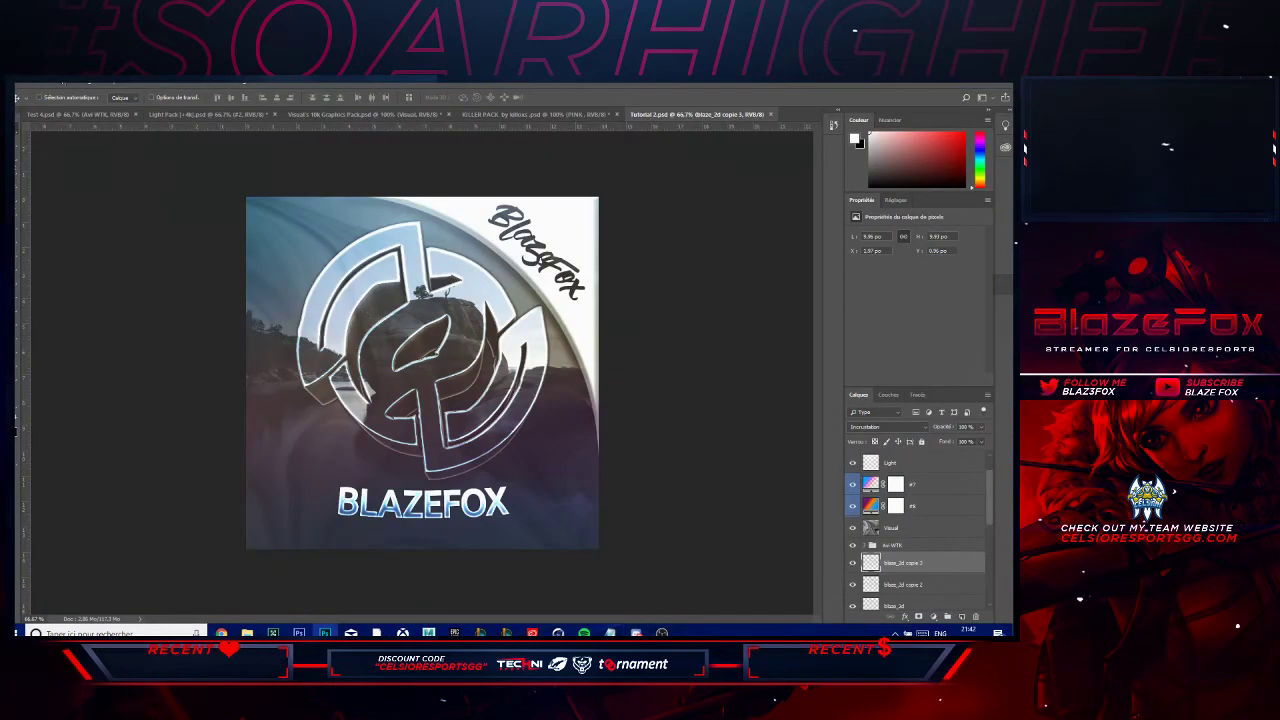
left_click(28, 88)
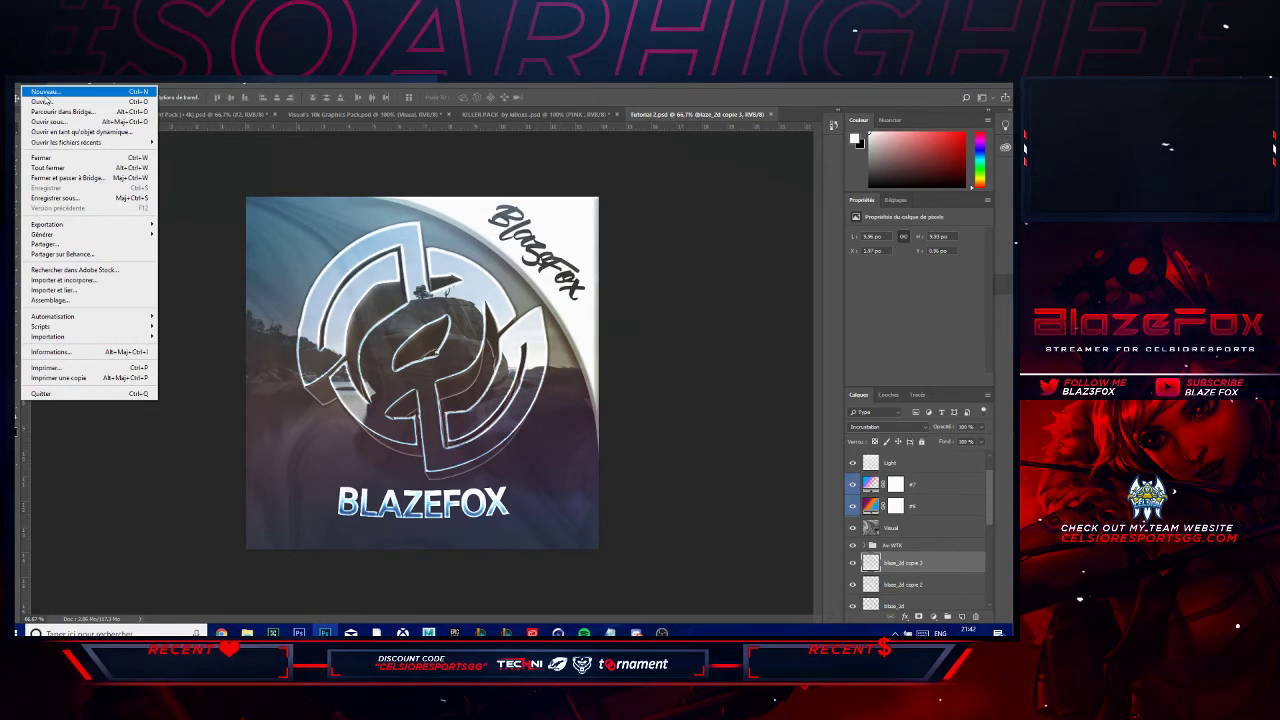
left_click(45, 92)
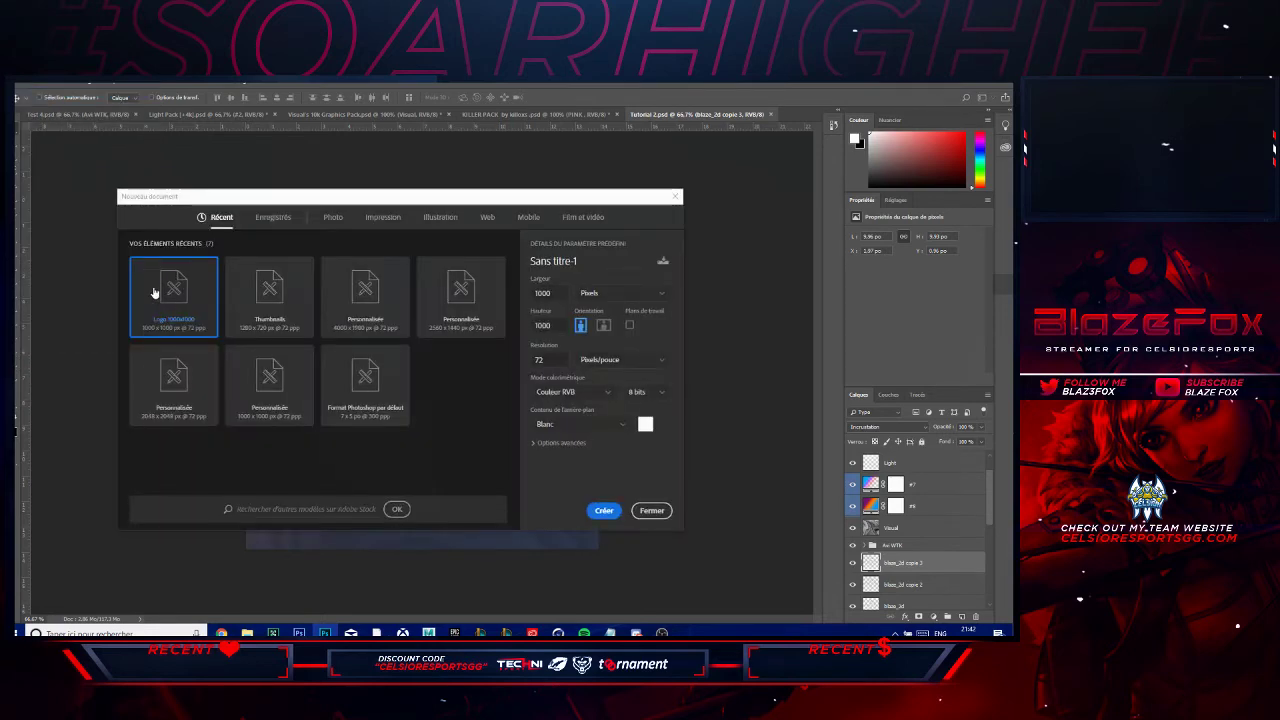
double_click(154, 292)
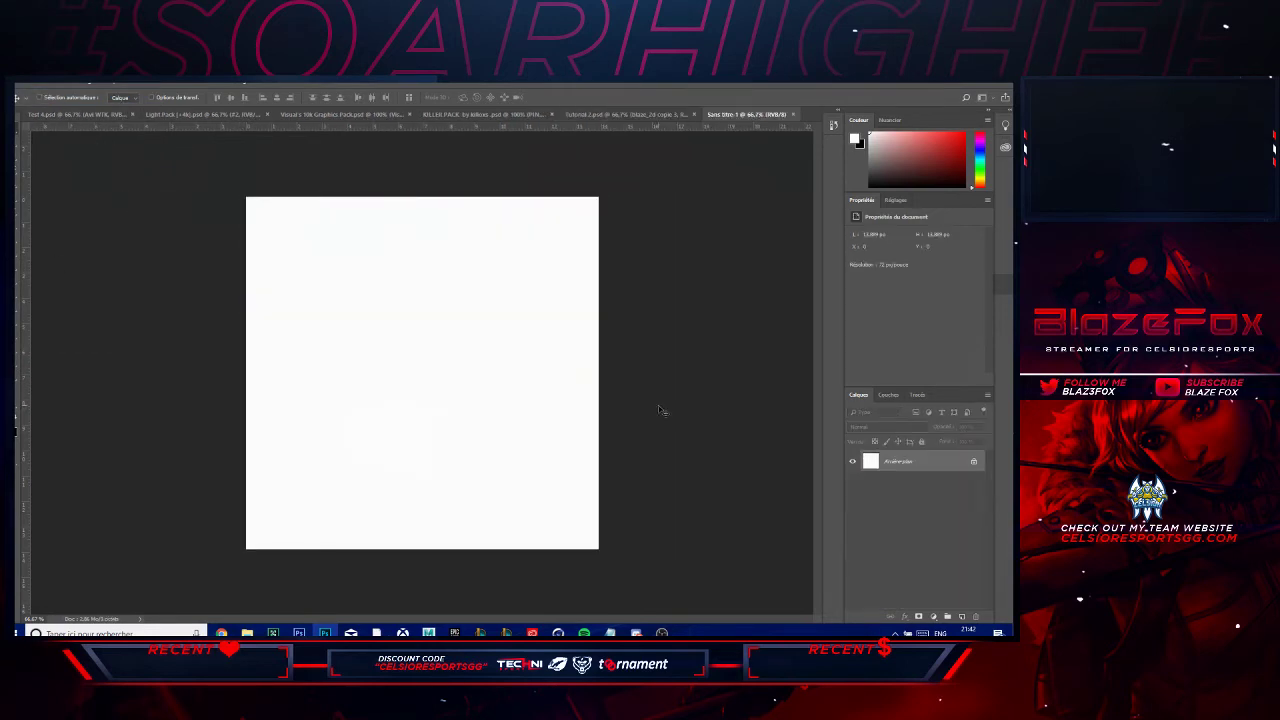
key("alt+BackSpace")
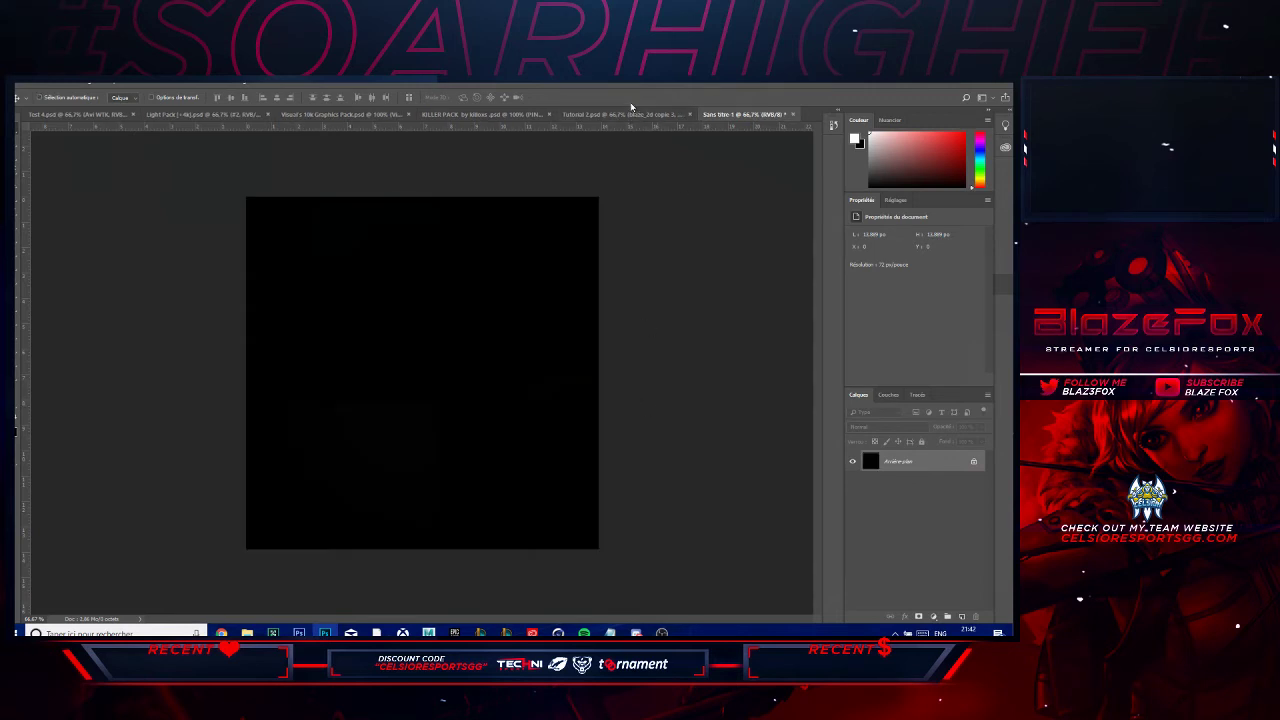
- Check the layers of Tutorial 2.psd and close the untitled black logo document without saving it
left_click(628, 114)
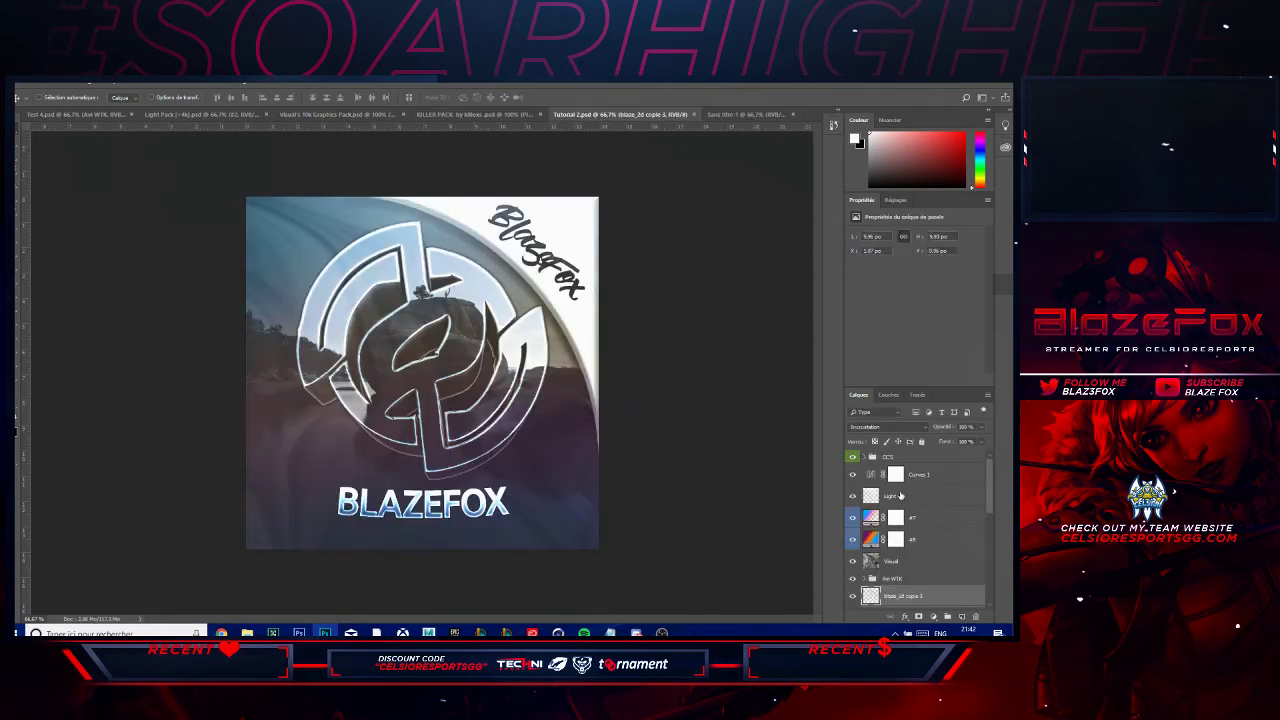
left_click(924, 458)
scroll(905, 560, "down", 5)
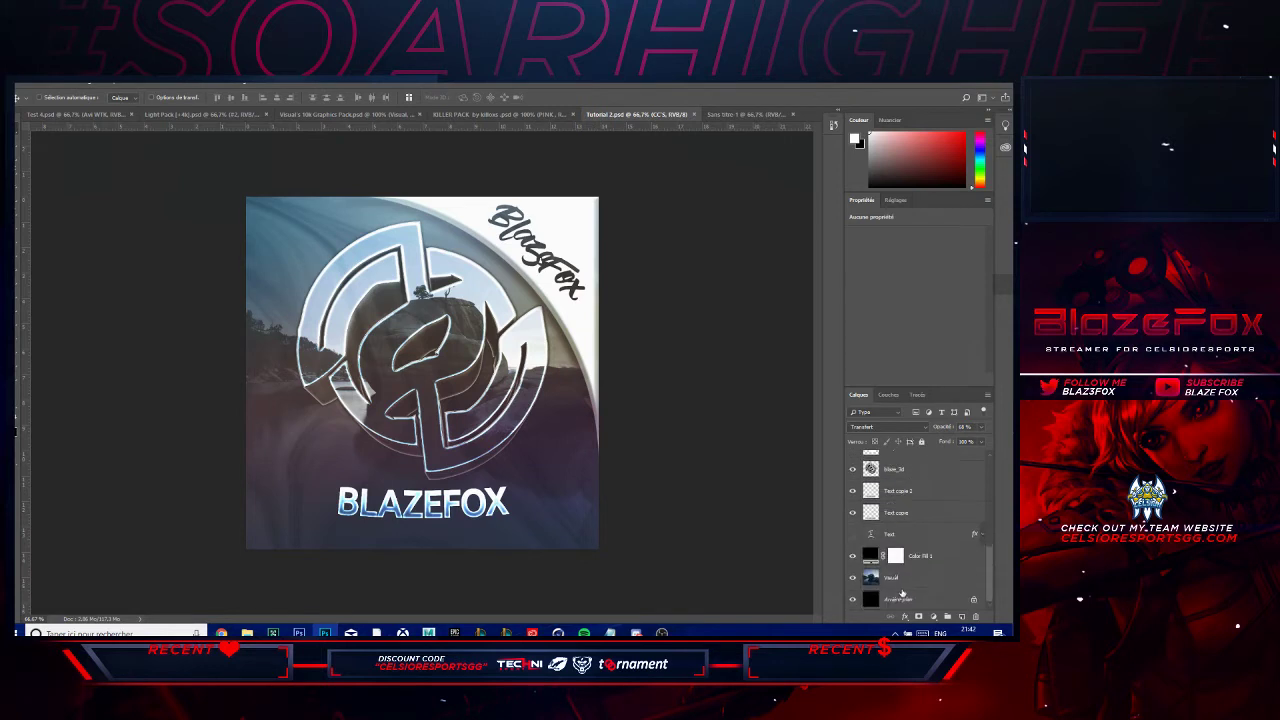
left_click(792, 115)
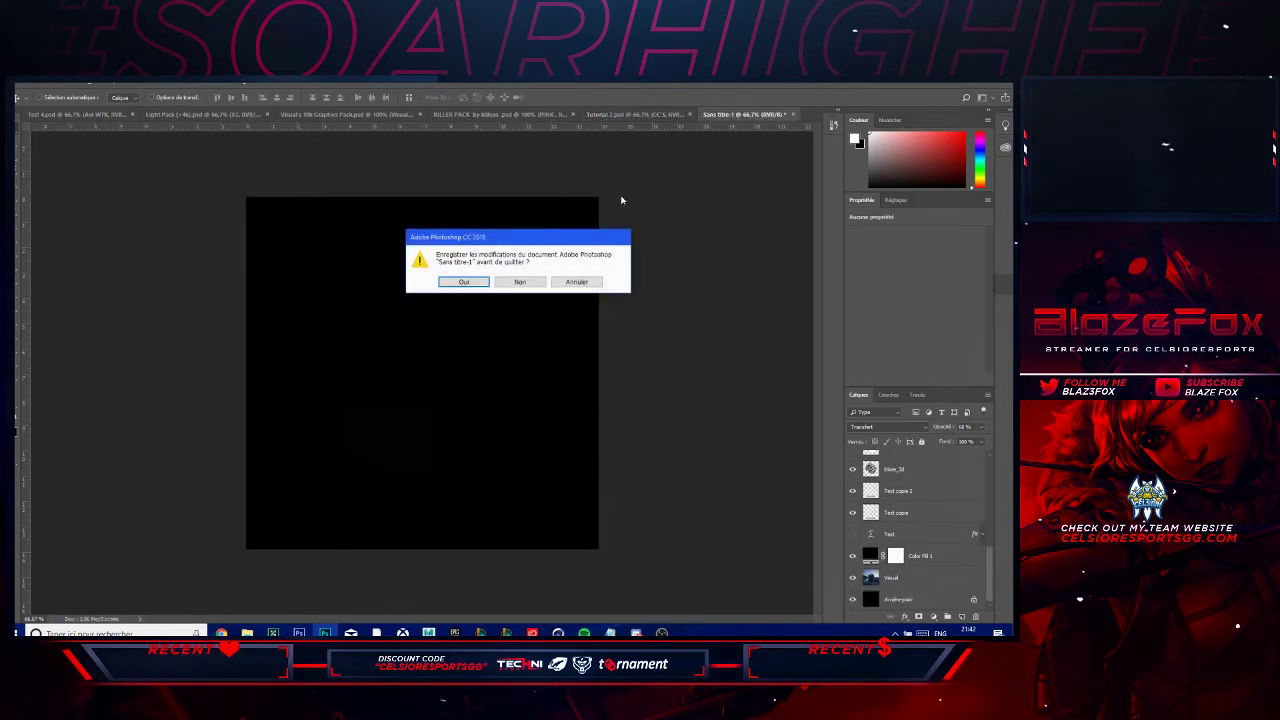
left_click(532, 279)
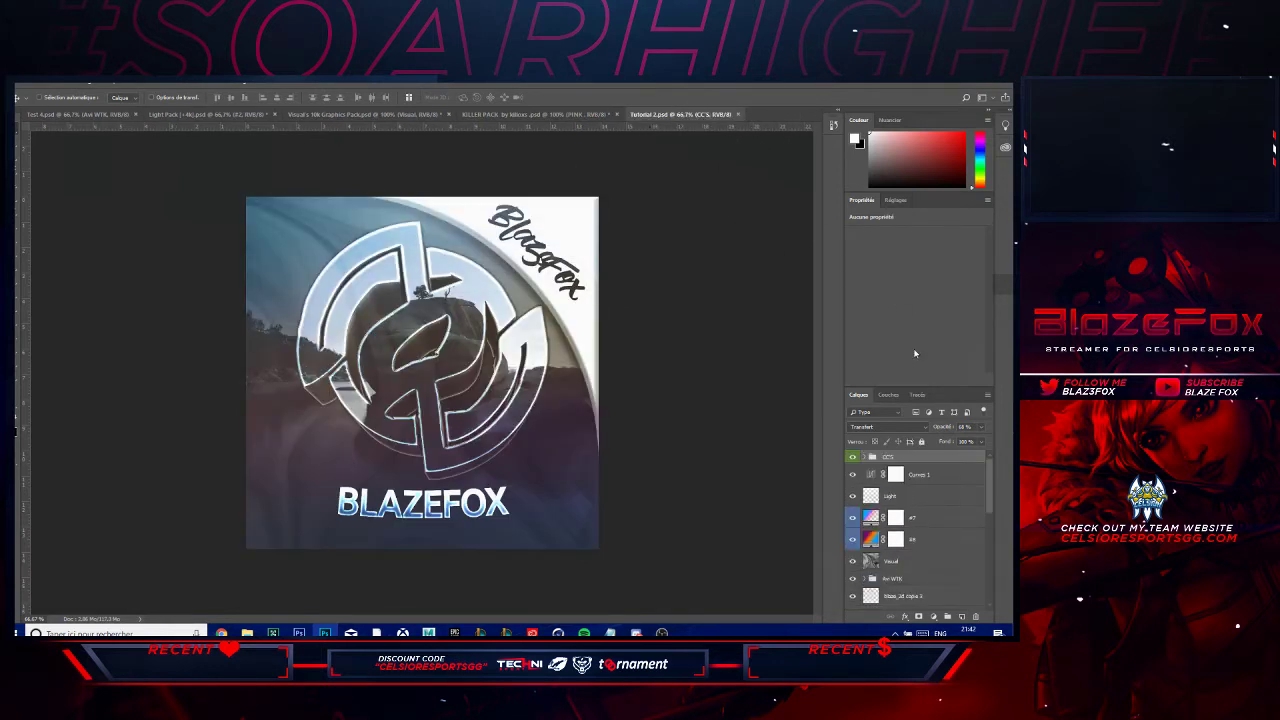
- Hide the two blue-labelled gradient adjustment layers beneath the Light layer in Tutorial 2.psd
left_click(949, 520)
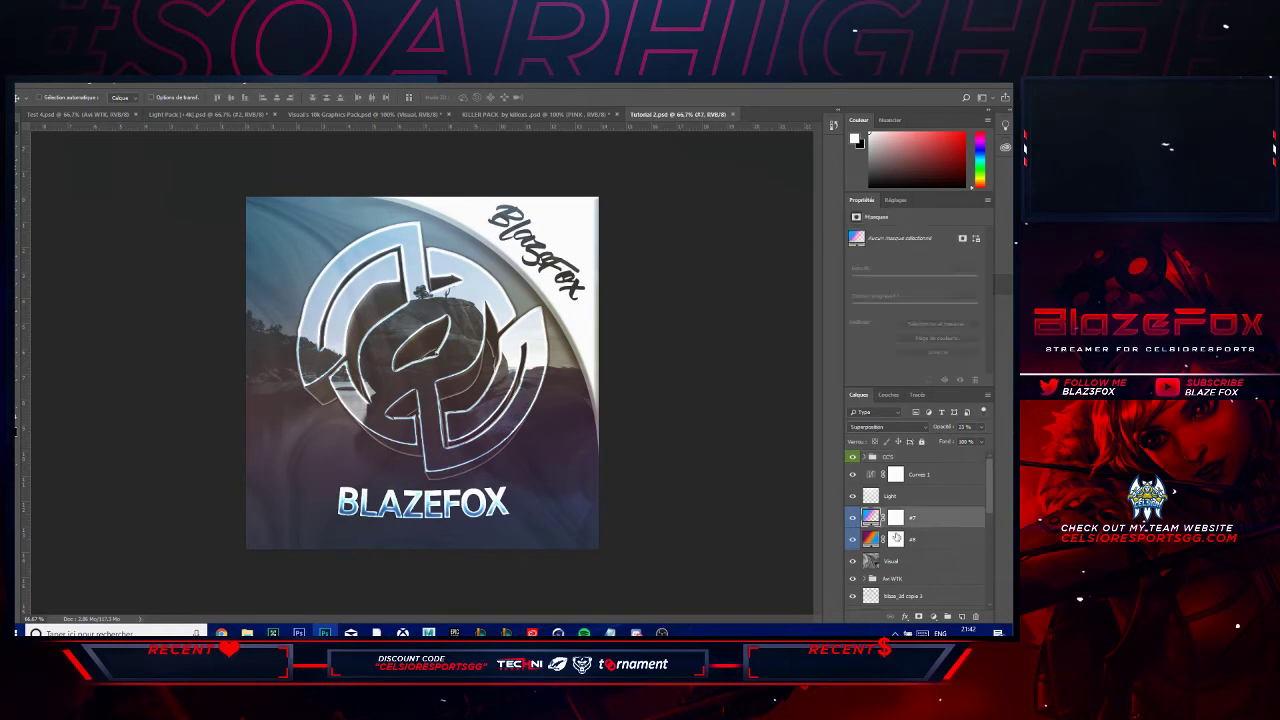
left_click(853, 519)
left_click(853, 540)
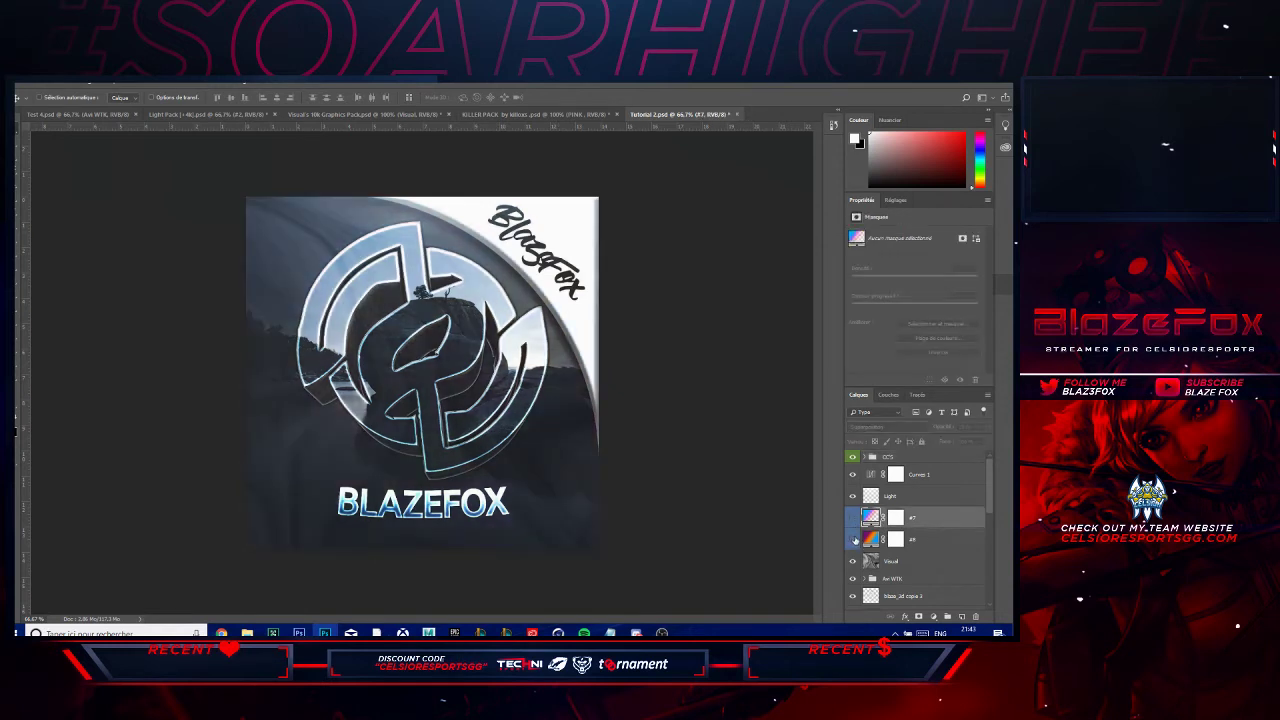
scroll(934, 546, "down", 3)
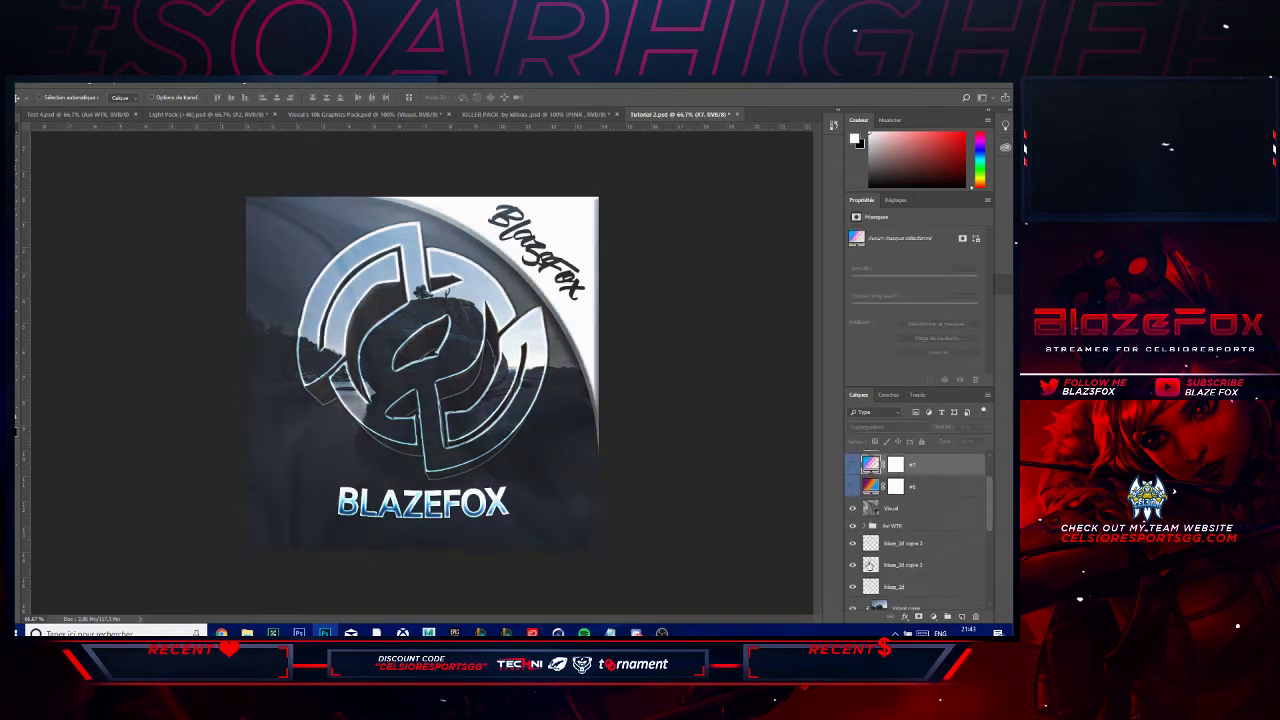
- Place the CSPG logo files 2d and 3d from the Clan pngs folder into Tutorial 2.psd at their default size
mouse_move(247, 632)
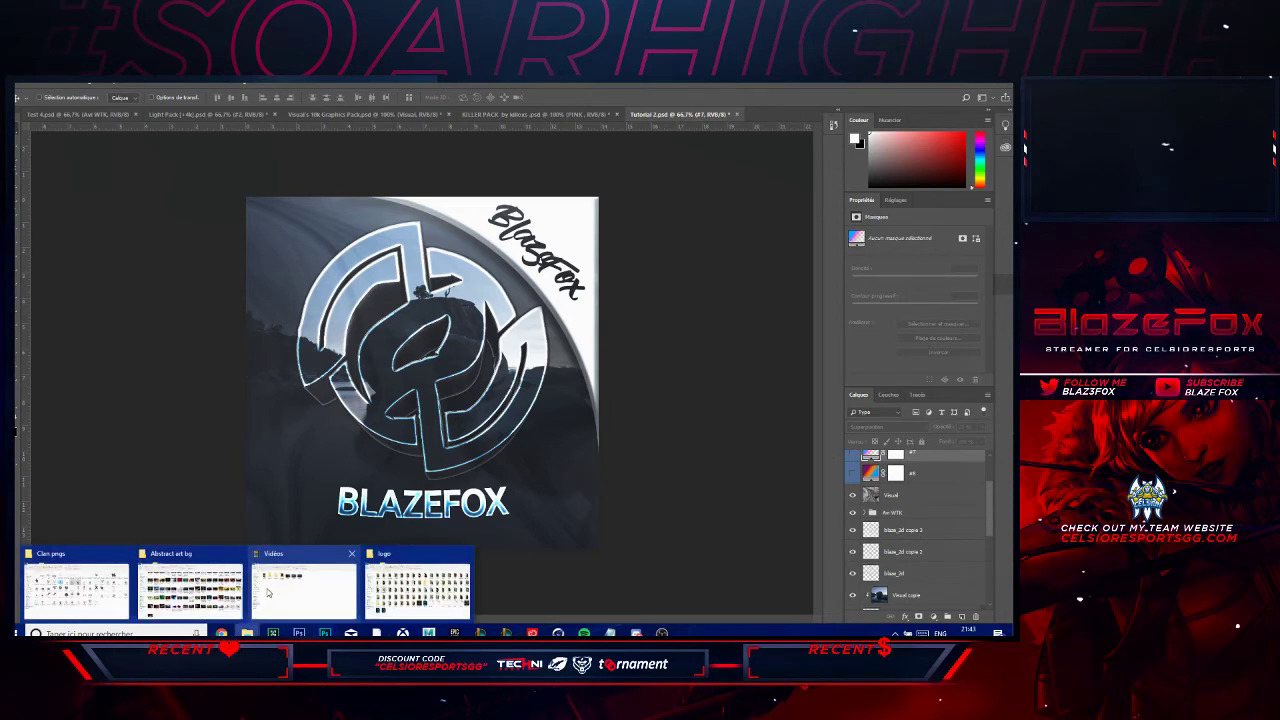
left_click(423, 586)
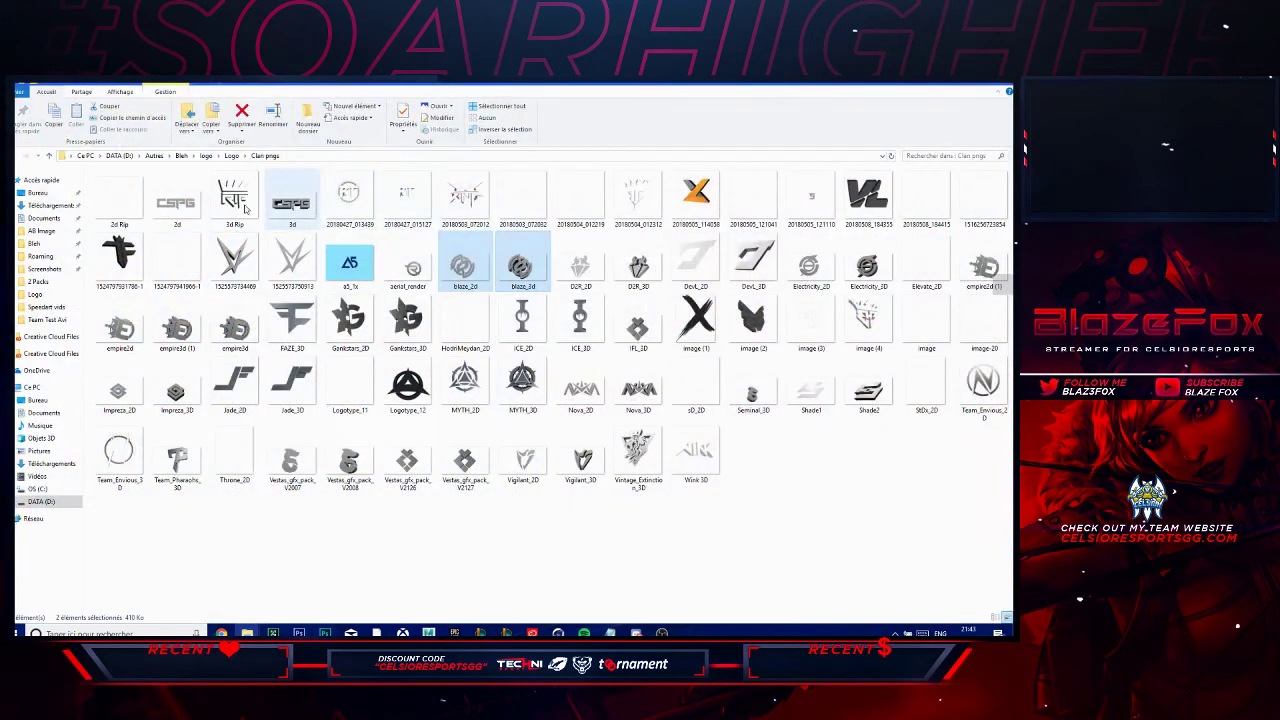
left_click(177, 200)
left_click(292, 200, "ctrl")
left_click(234, 200, "ctrl")
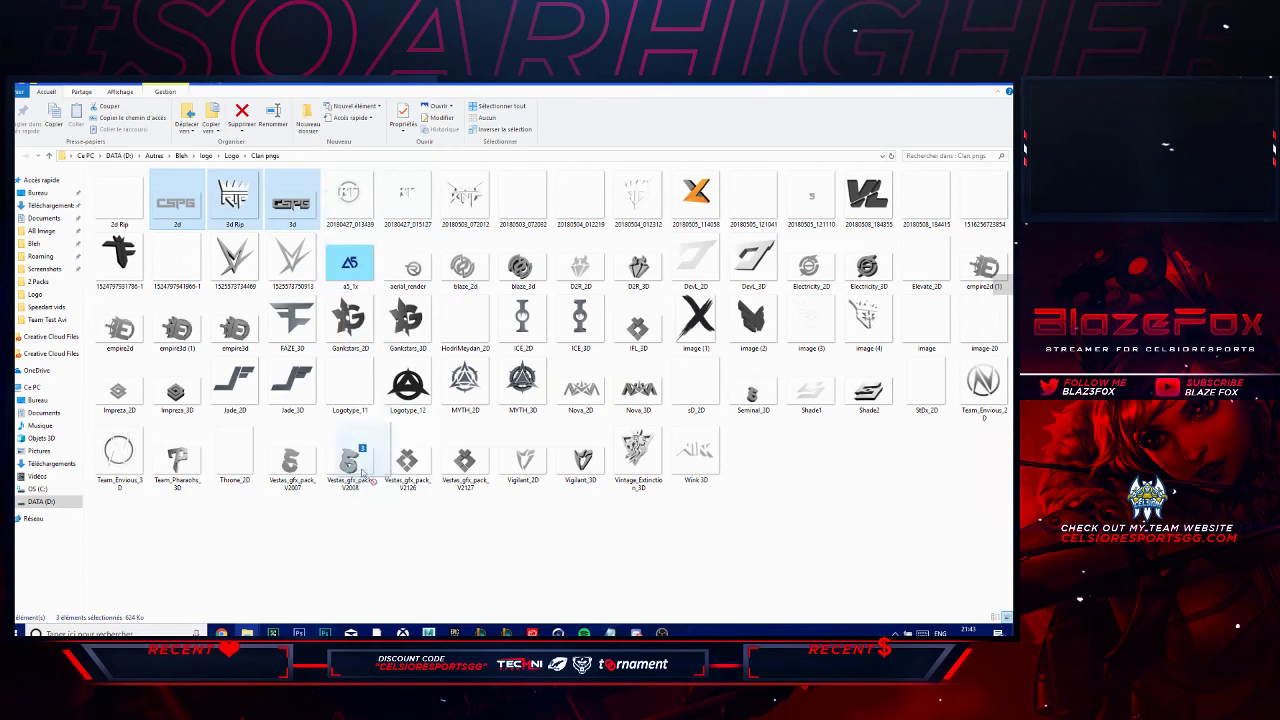
left_click(234, 200, "ctrl")
left_click(300, 205, "ctrl")
left_click(300, 205, "ctrl")
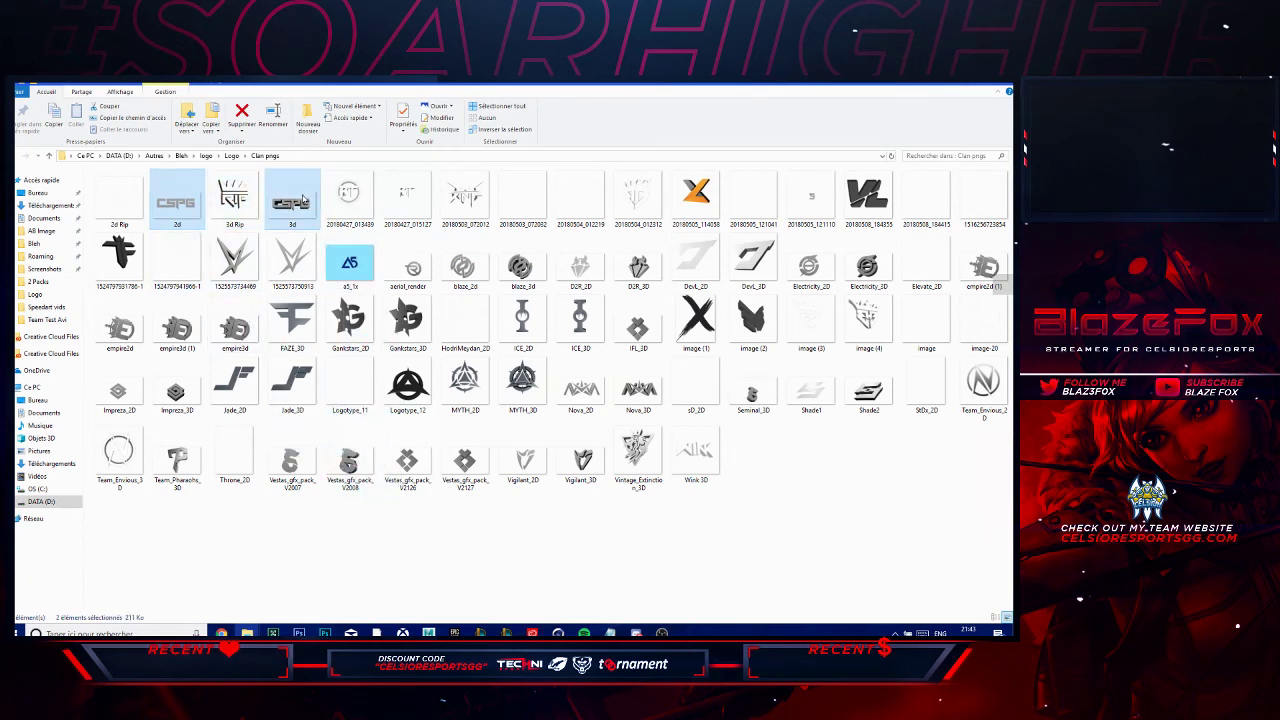
left_click(300, 205)
left_click(177, 200)
left_click(300, 205, "ctrl")
left_click_drag(308, 205, 391, 537)
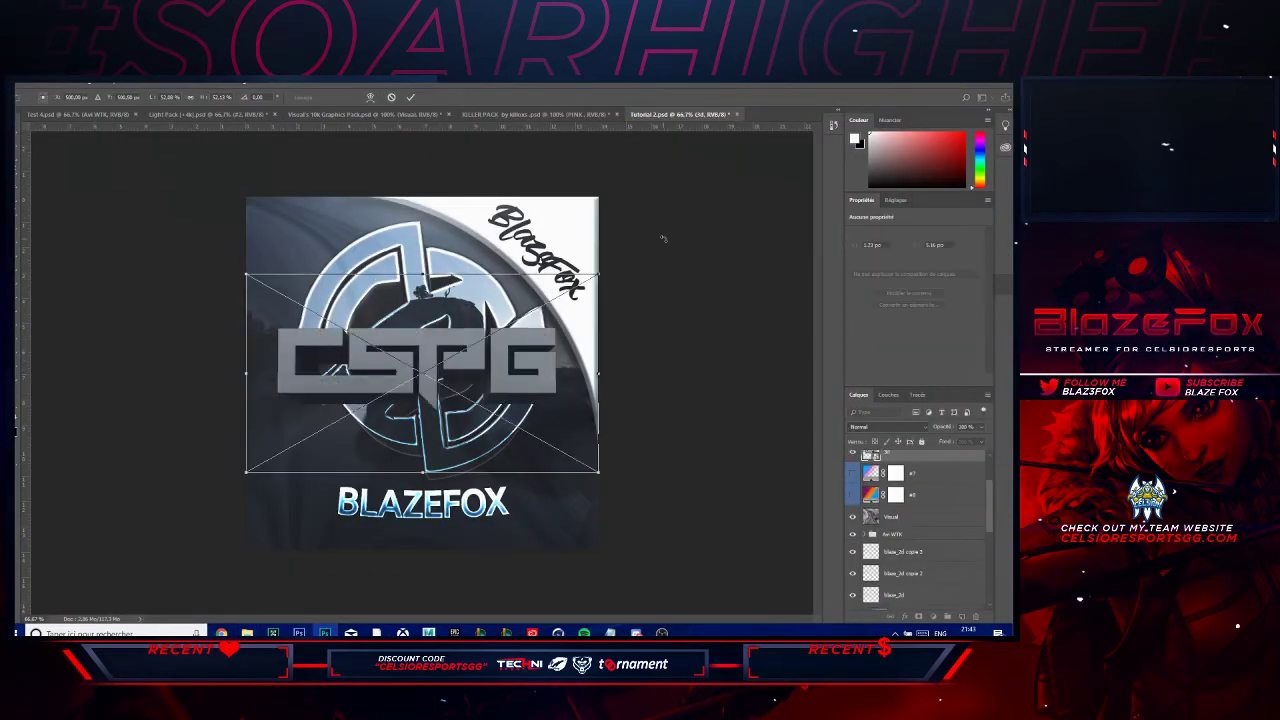
key("Return")
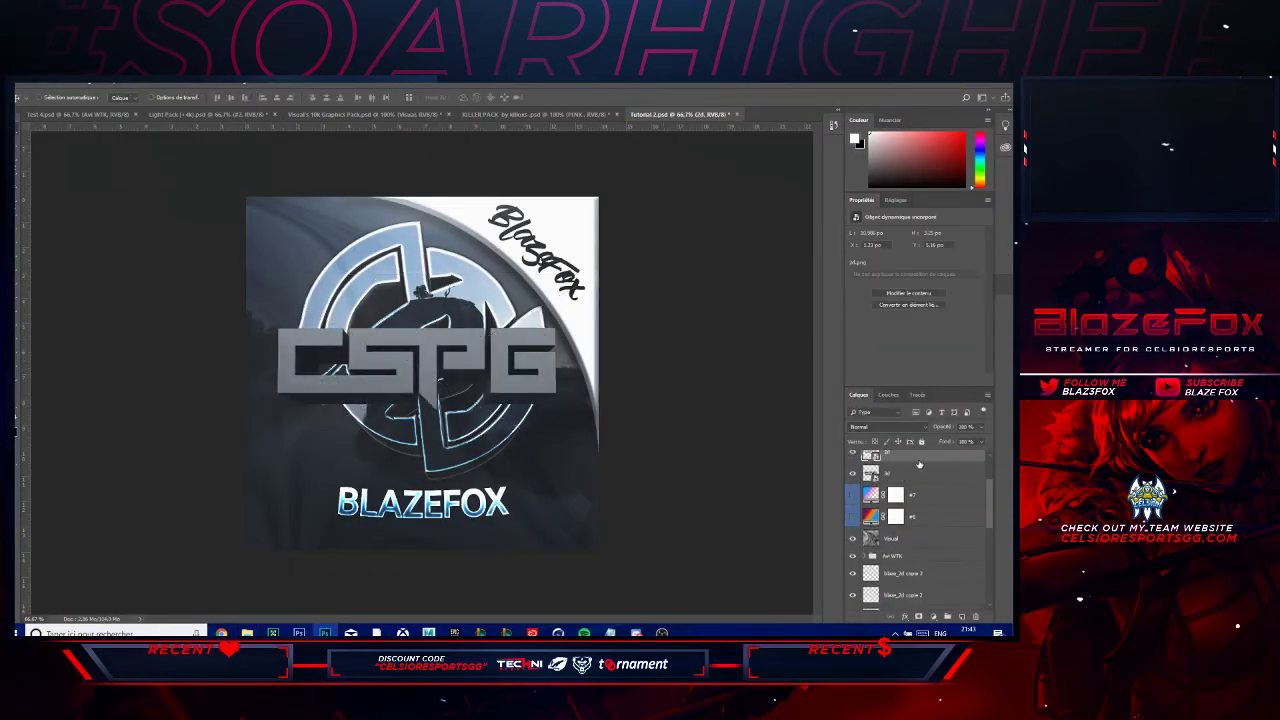
- Move the placed 2d and 3d CSPG layers together to between the Blaze_2d and Visuel copie layers
left_click(924, 462, "shift")
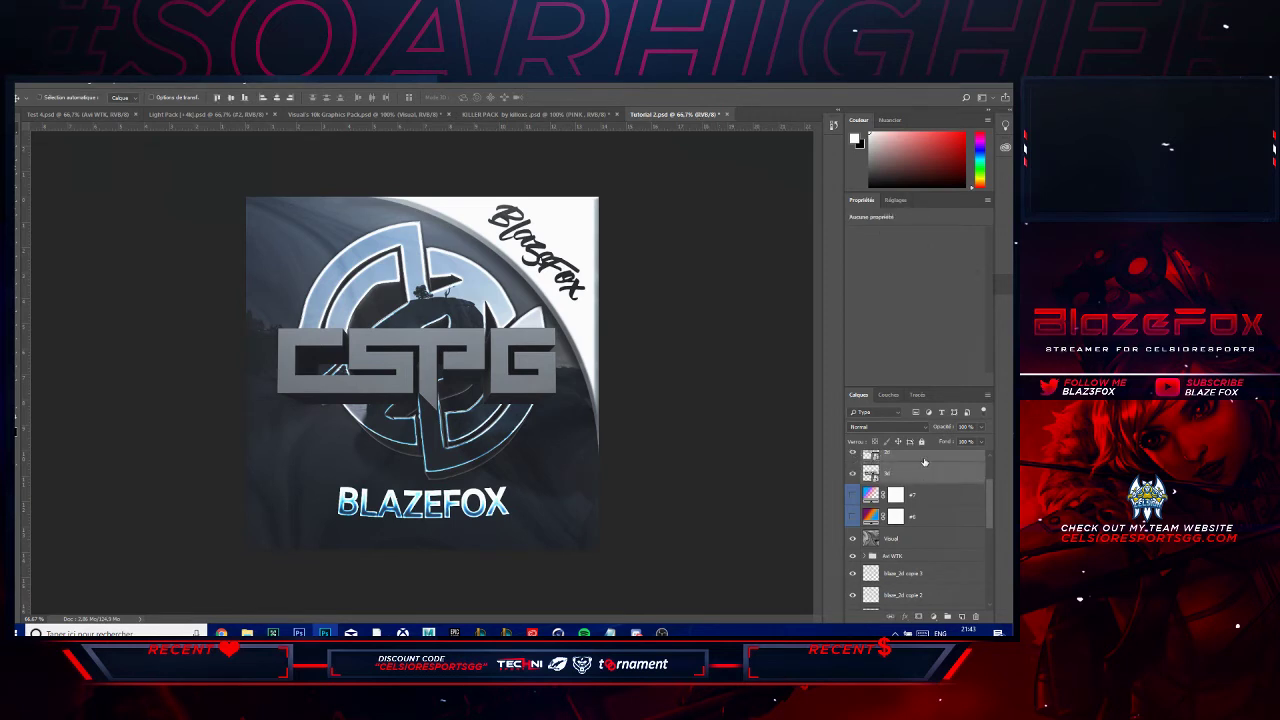
left_click_drag(924, 462, 923, 527)
left_click(927, 537)
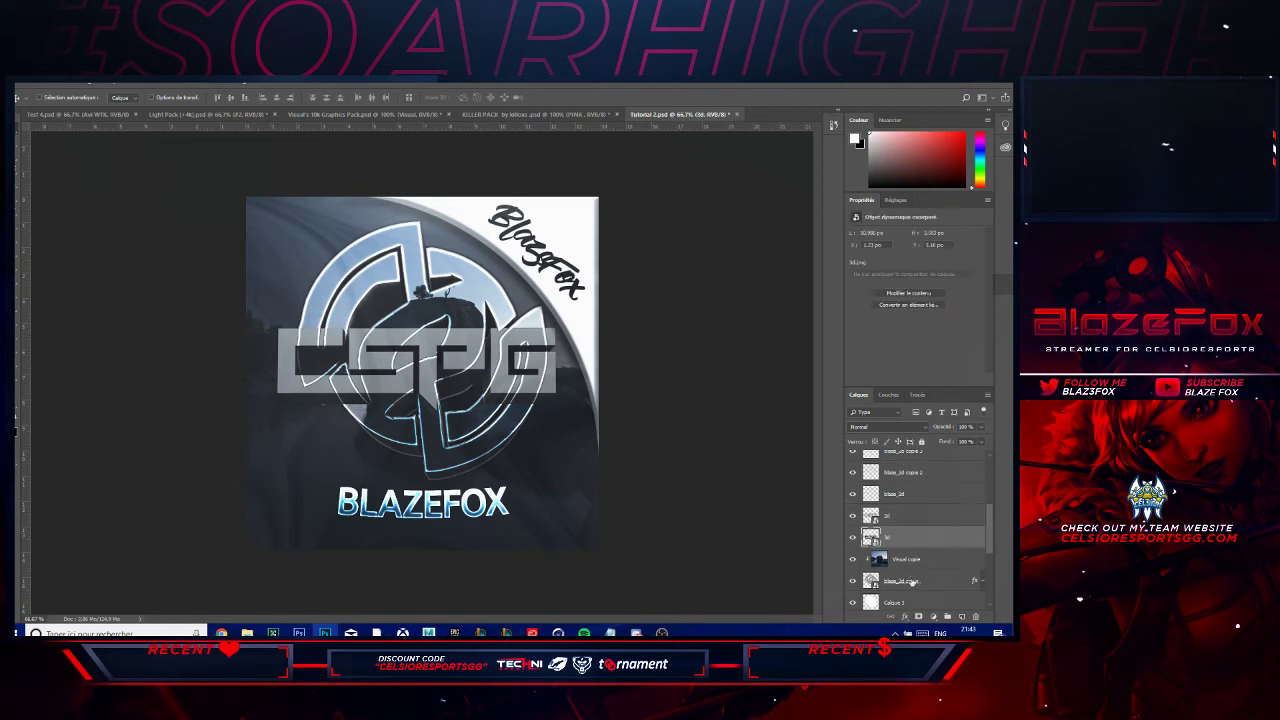
scroll(912, 582, "down", 2)
right_click(901, 572)
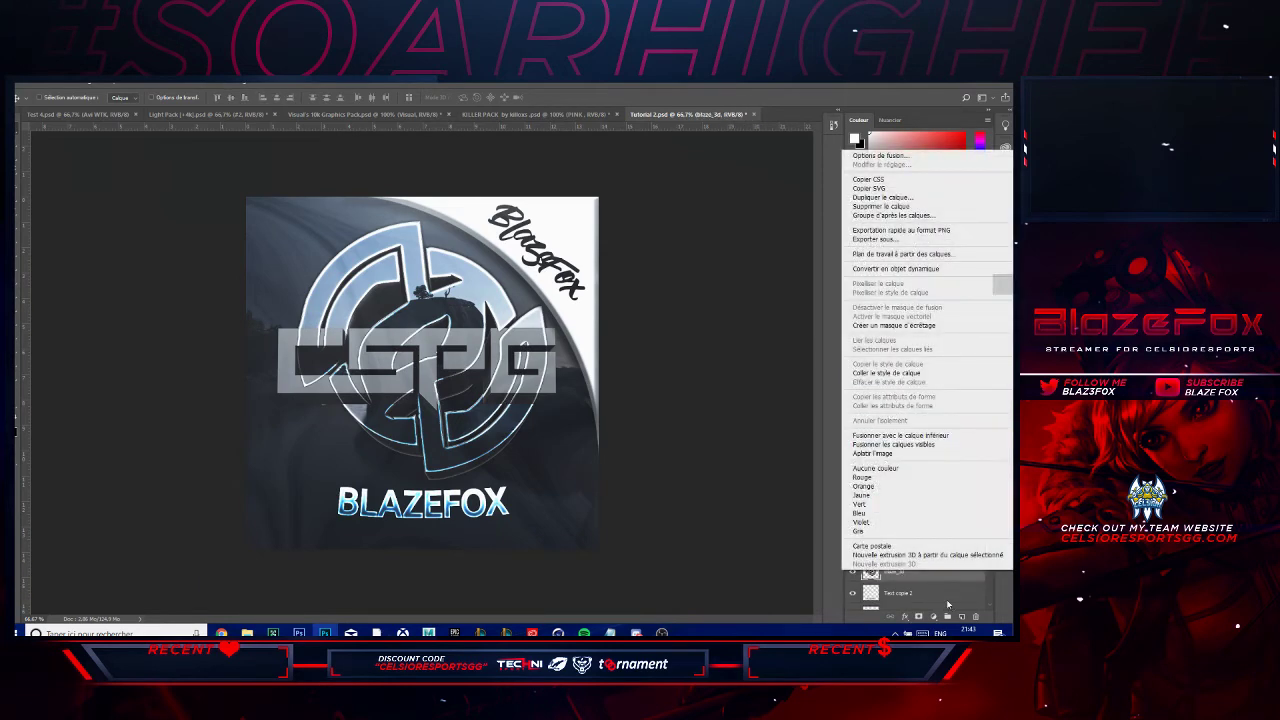
left_click(912, 578)
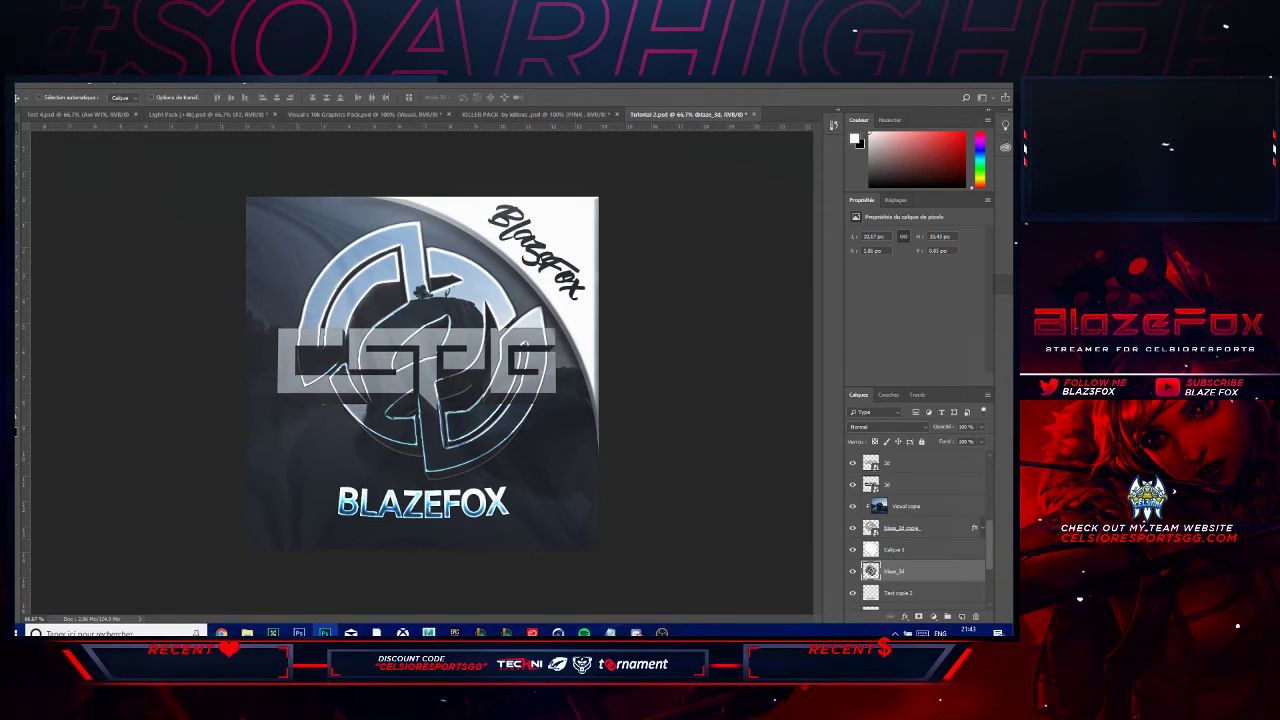
- Copy the layer style of the Blaze_3d layer in Test 4.psd
left_click(80, 114)
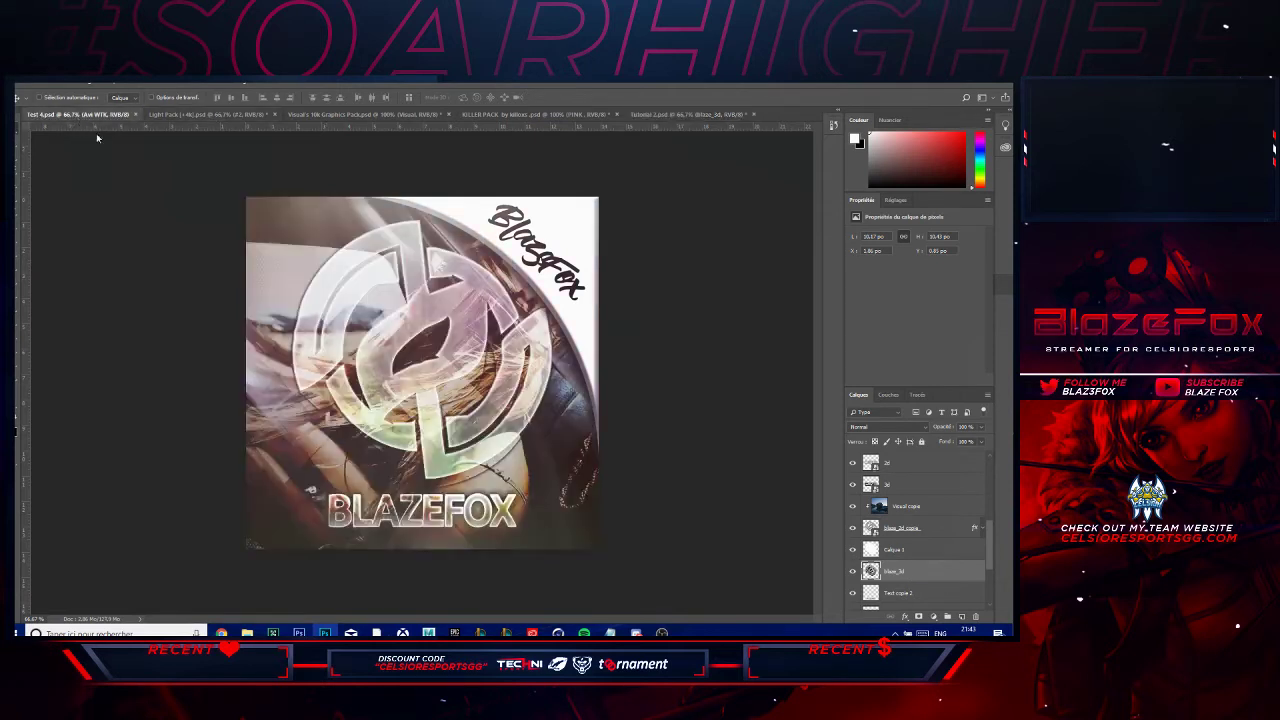
scroll(889, 543, "down", 3)
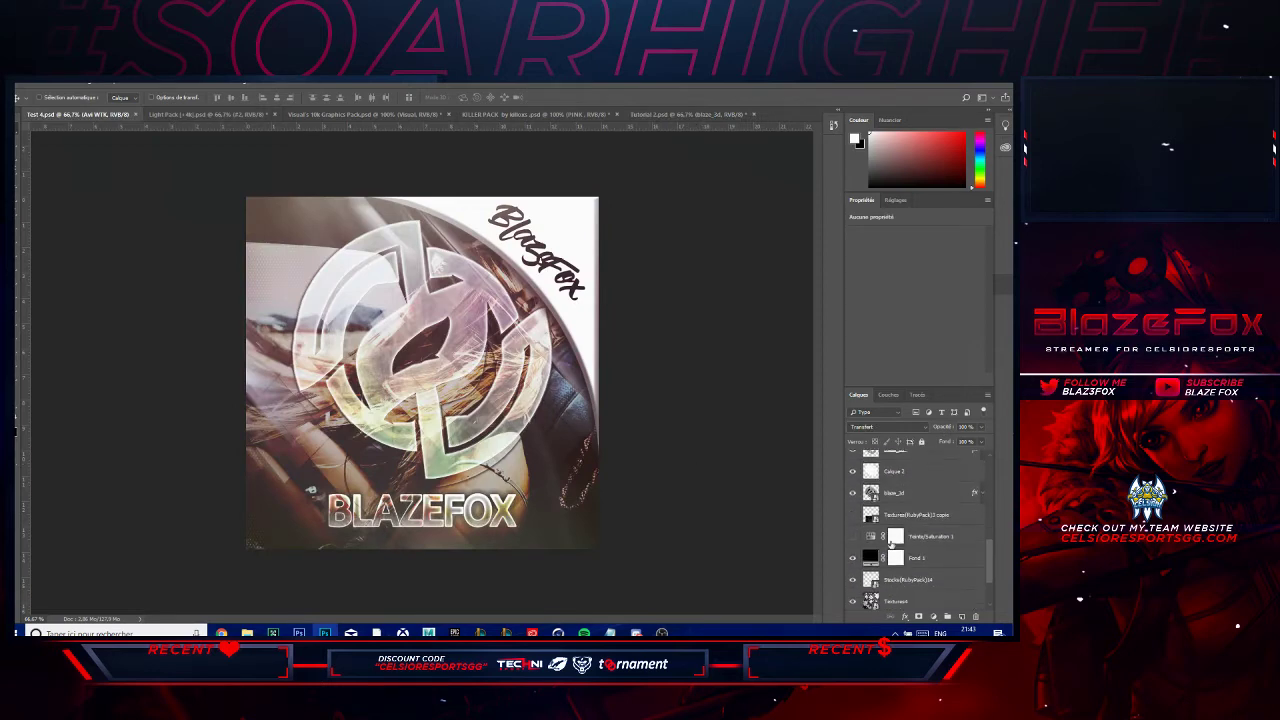
right_click(919, 496)
left_click(790, 441)
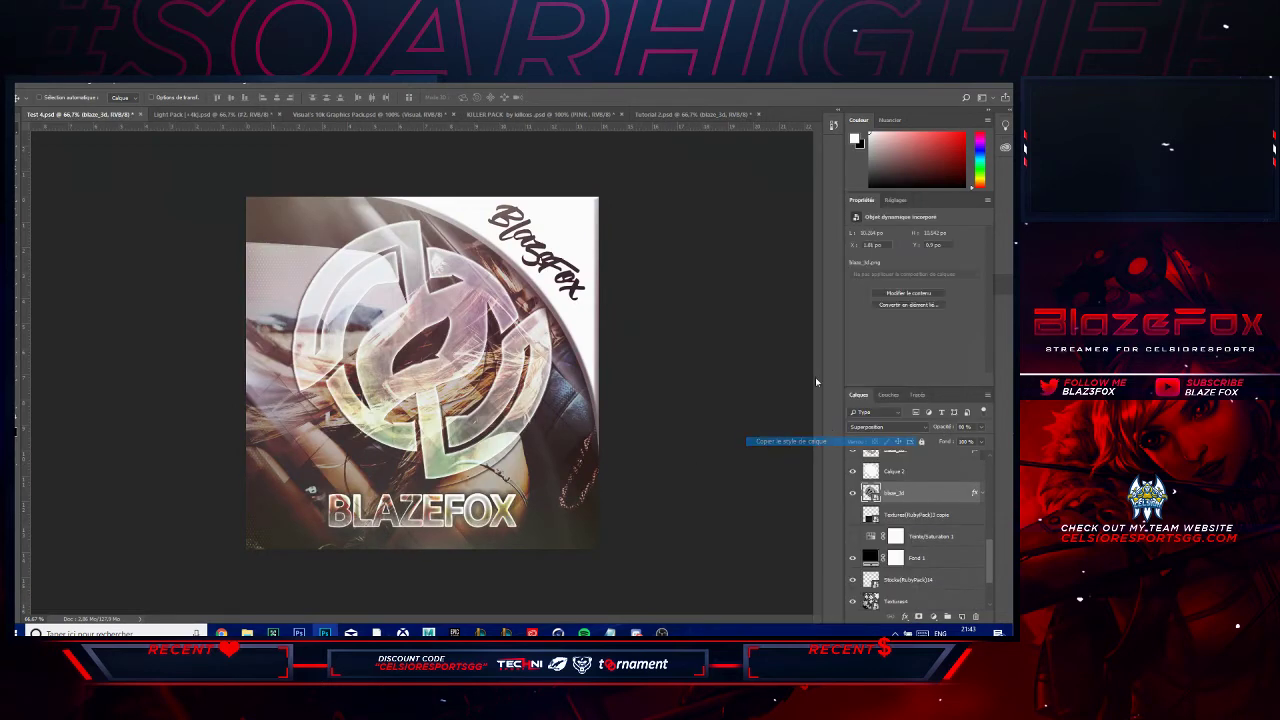
- Return to Tutorial 2.psd and paste the copied layer style onto the 3d CSPG layer
left_click(690, 114)
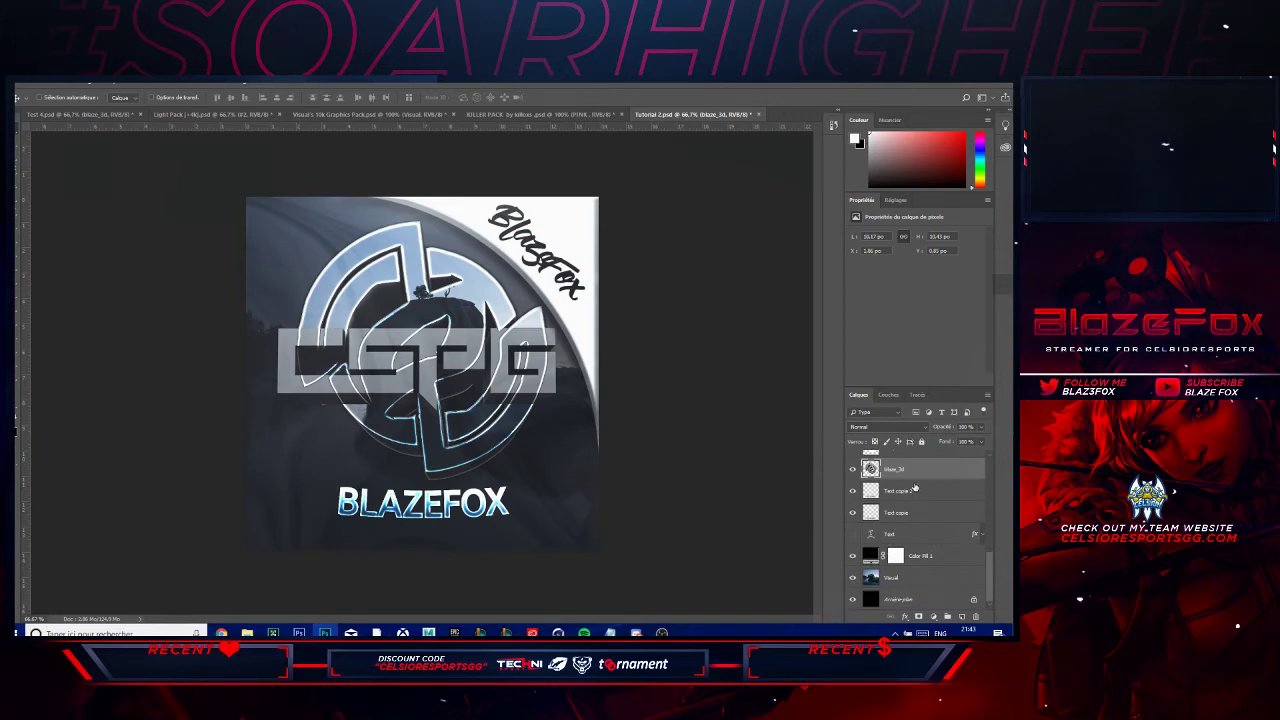
scroll(912, 500, "up", 5)
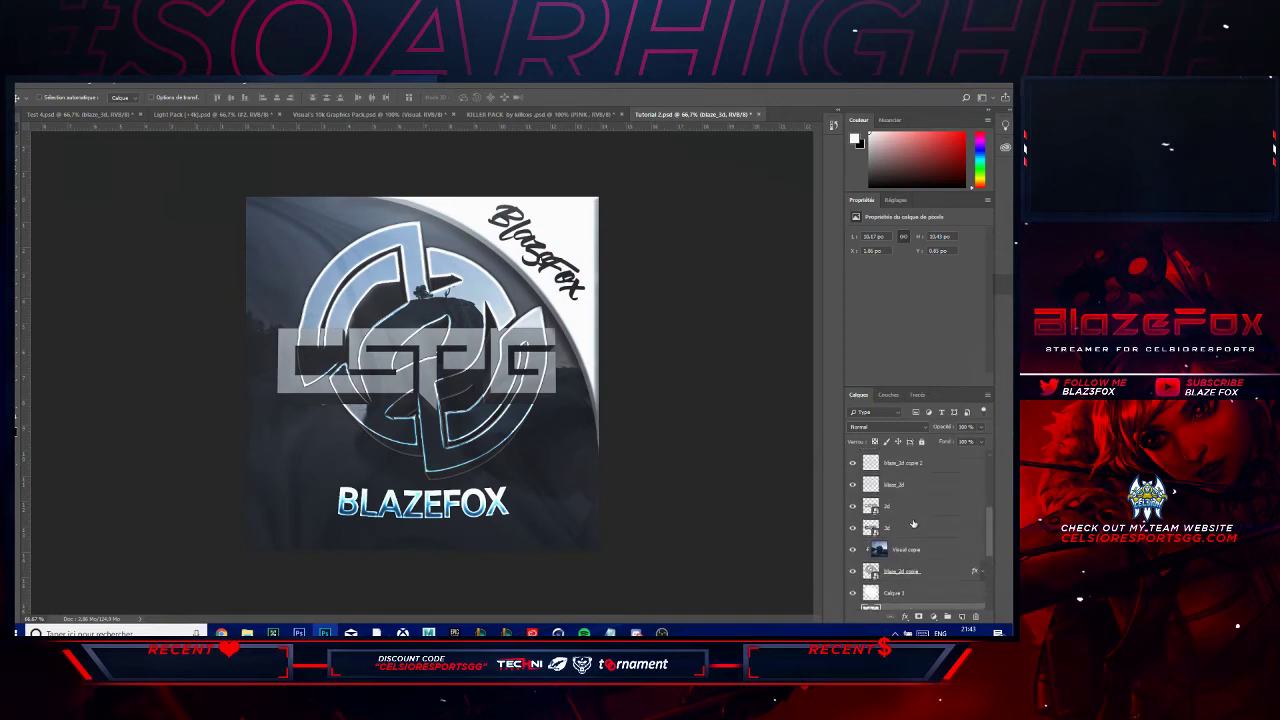
right_click(913, 526)
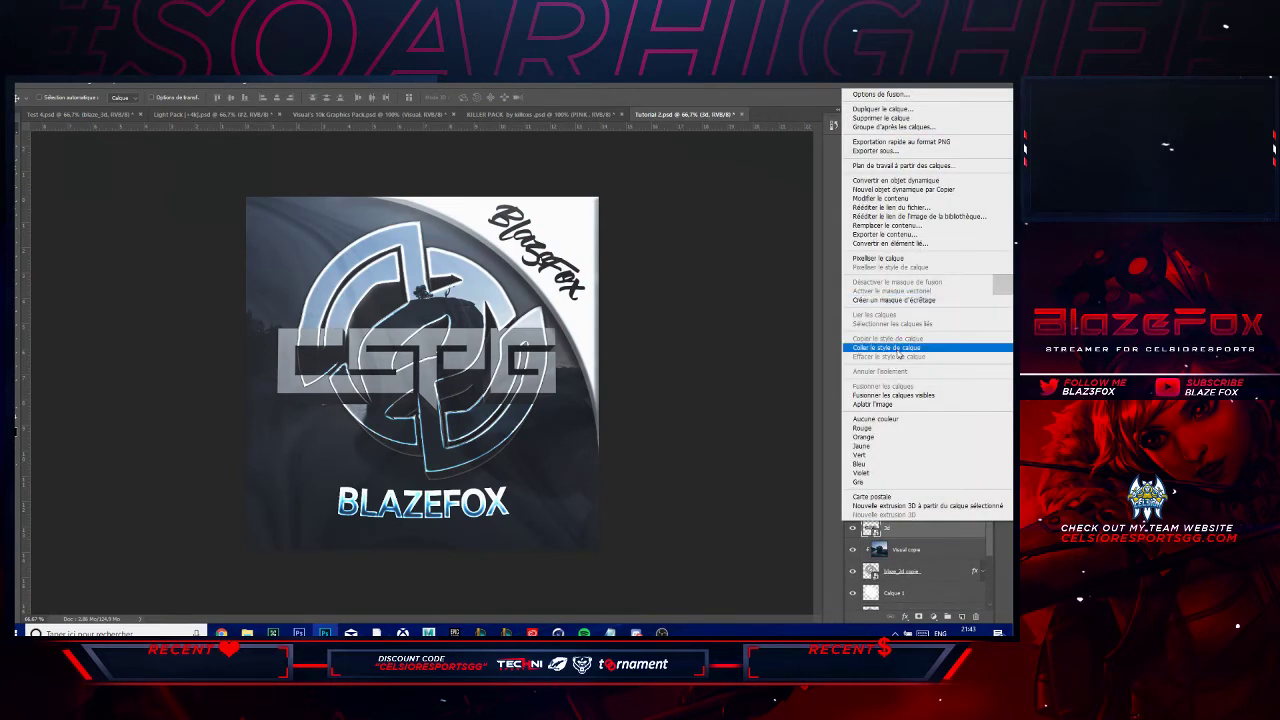
left_click(896, 347)
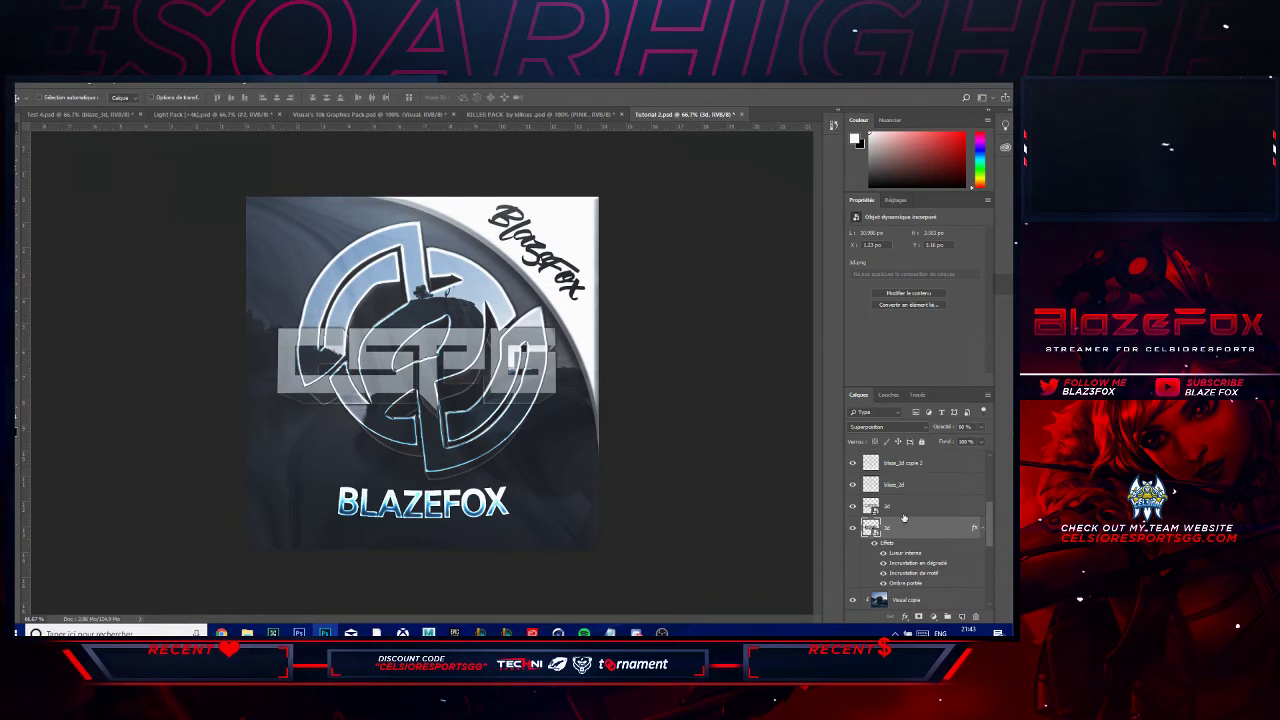
- Set the blend mode of the 3d layer to Normal
left_click(897, 429)
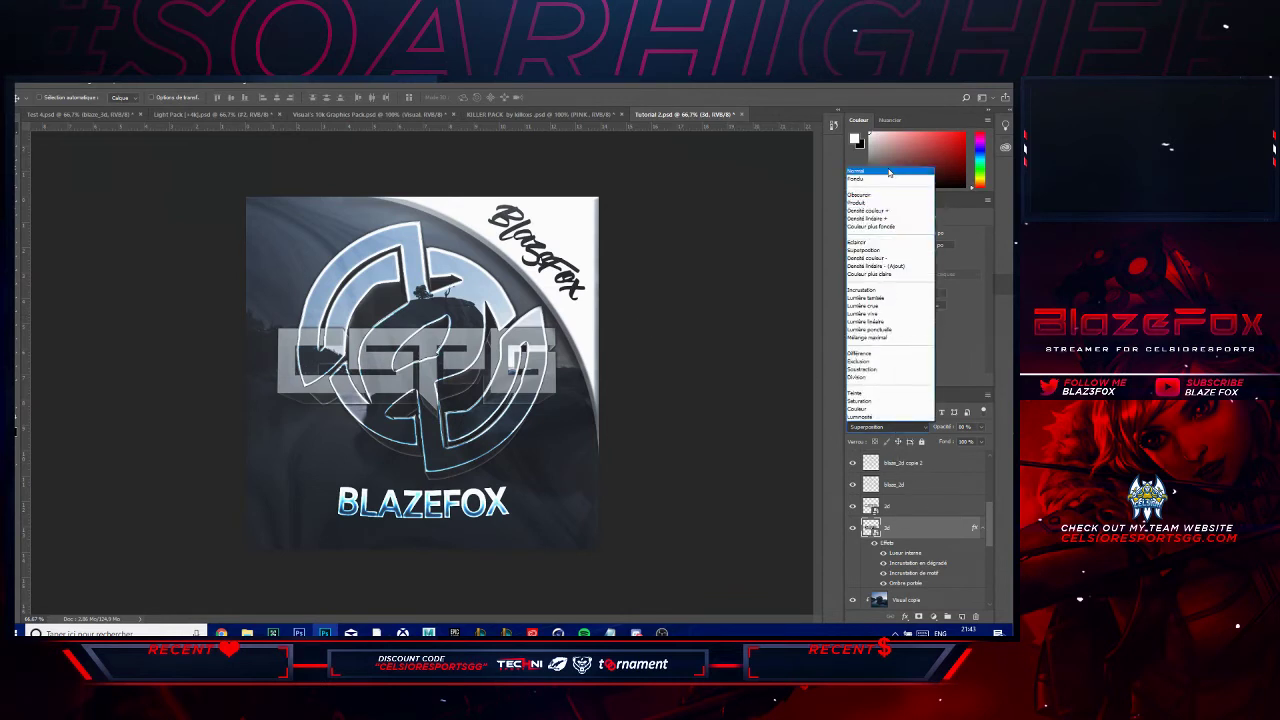
left_click(888, 169)
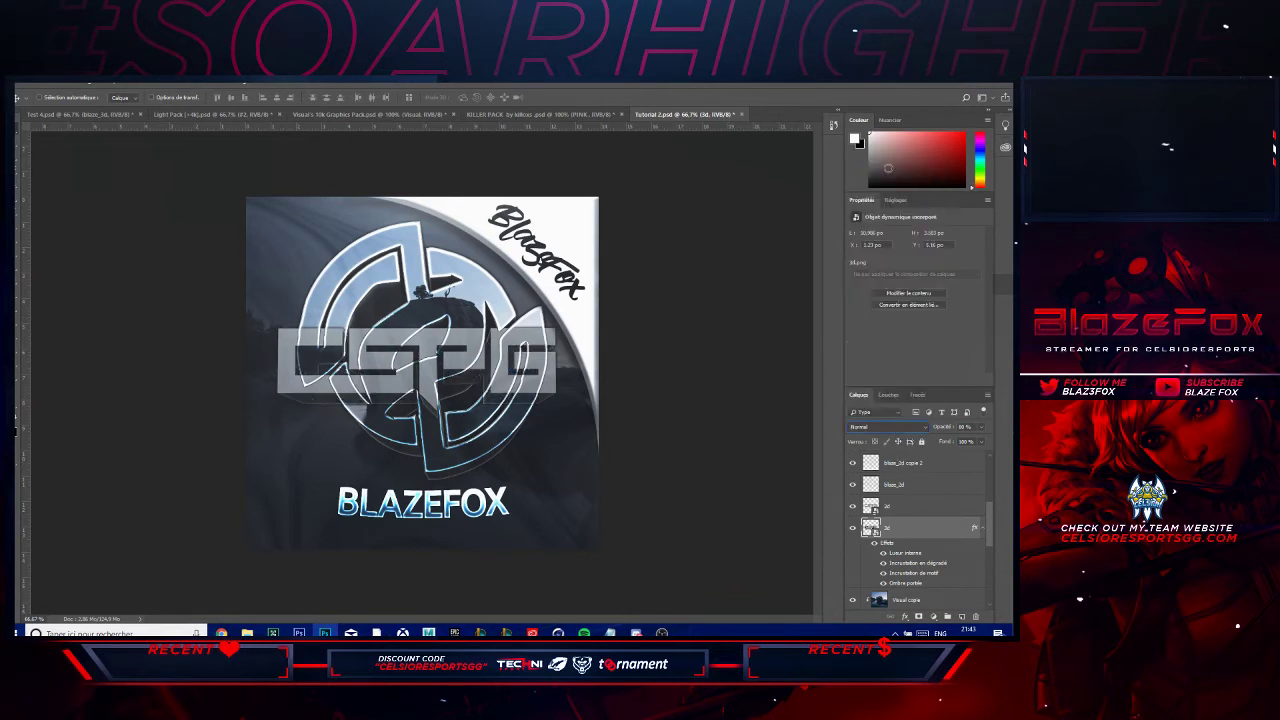
- Copy the layer style of the Blaze_2d copie layer onto the 2d layer of the CSPG logo and collapse its effects list
left_click(925, 512)
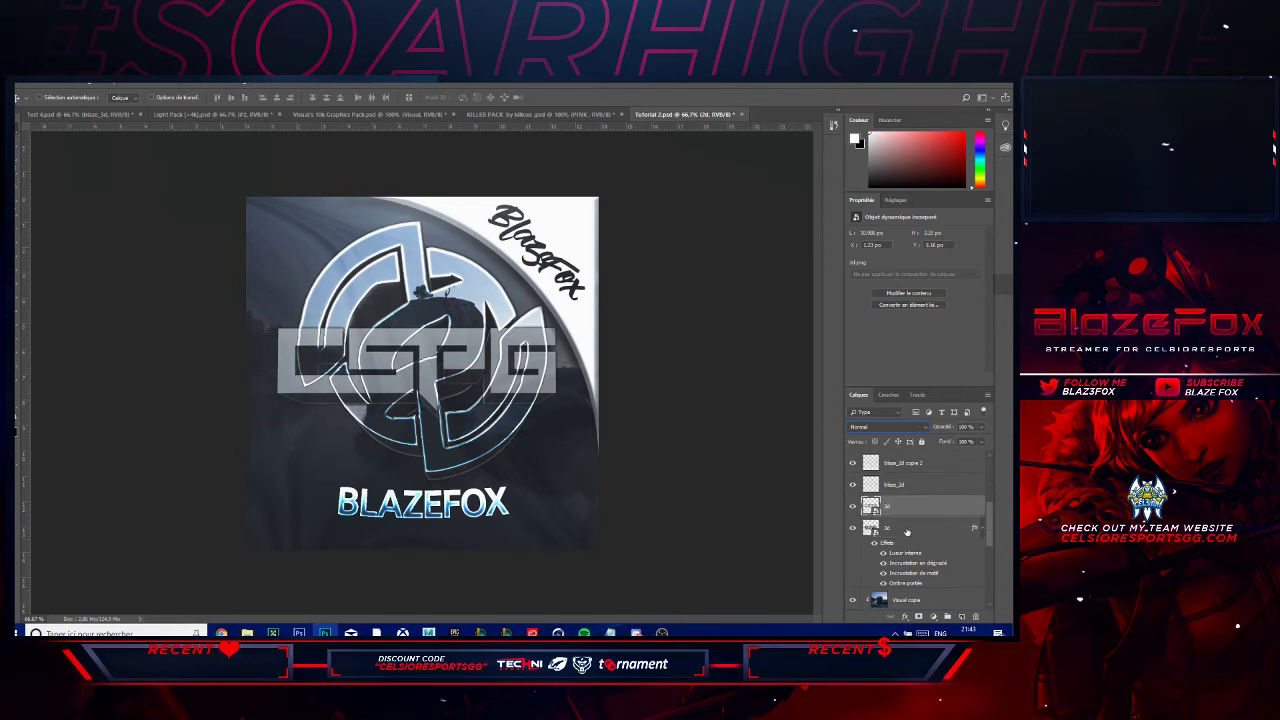
scroll(907, 533, "down", 3)
right_click(890, 562)
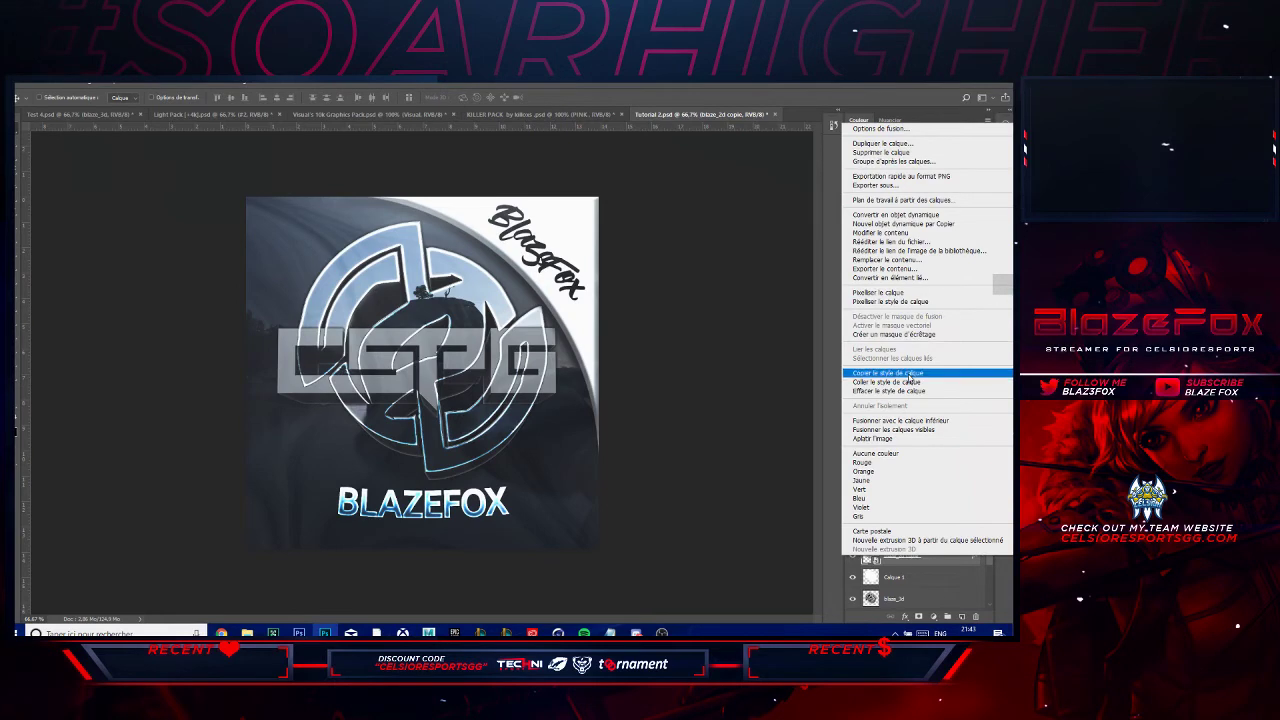
left_click(912, 373)
left_click(985, 466)
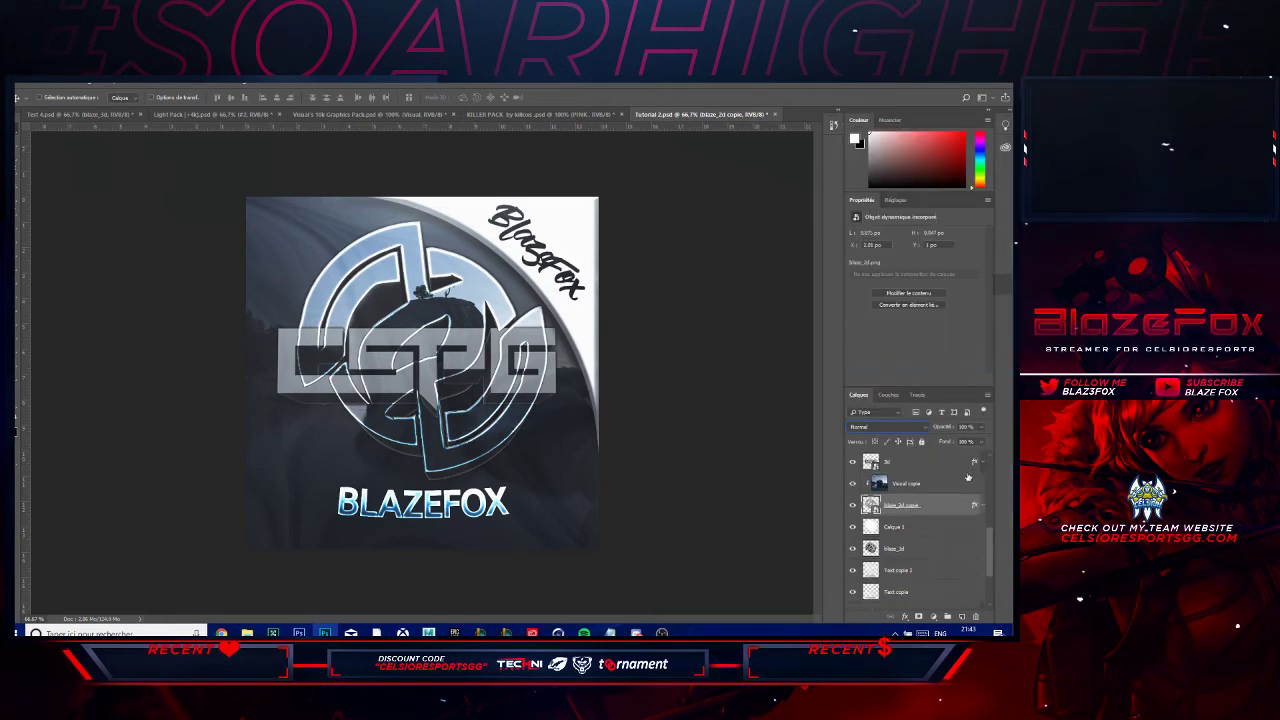
right_click(949, 483)
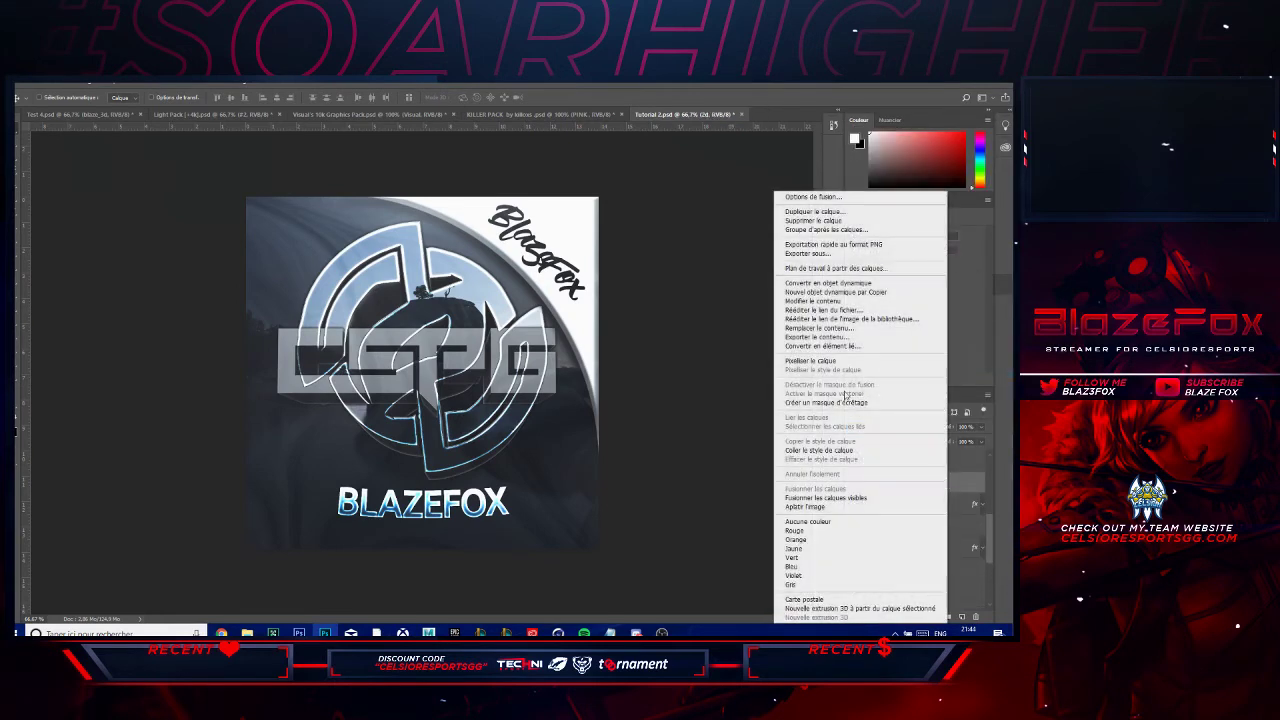
left_click(830, 450)
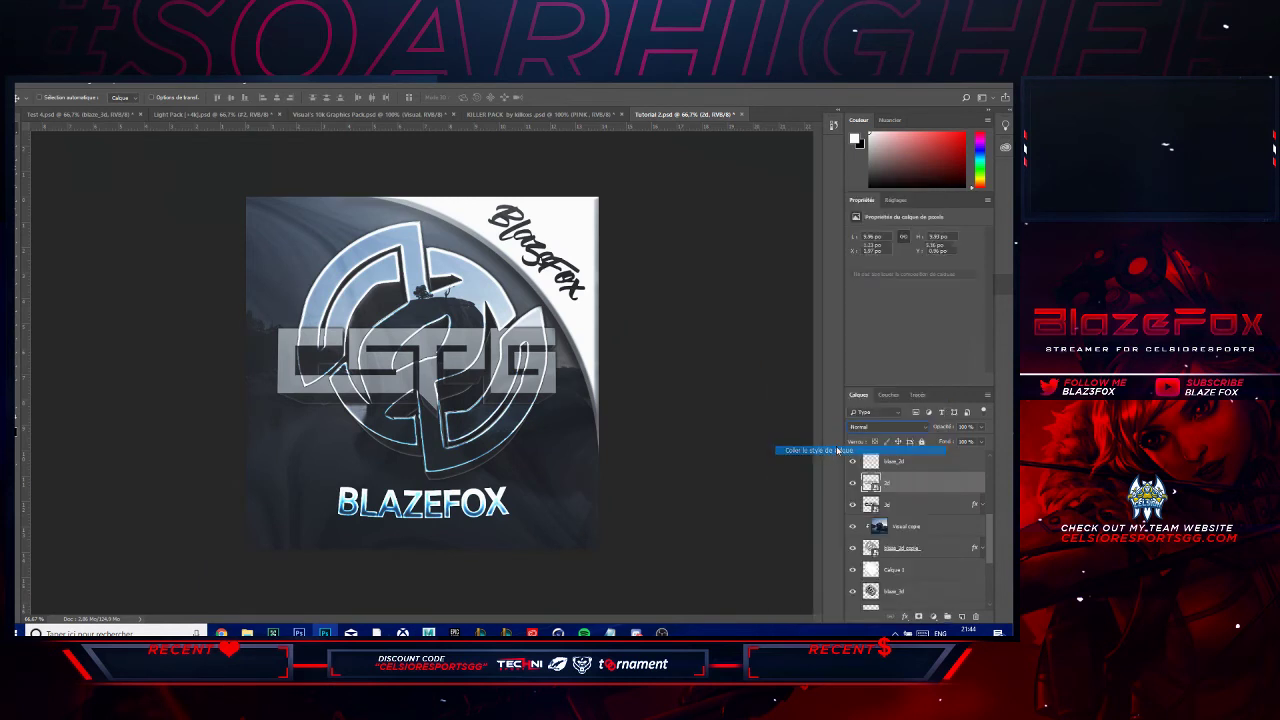
left_click(982, 484)
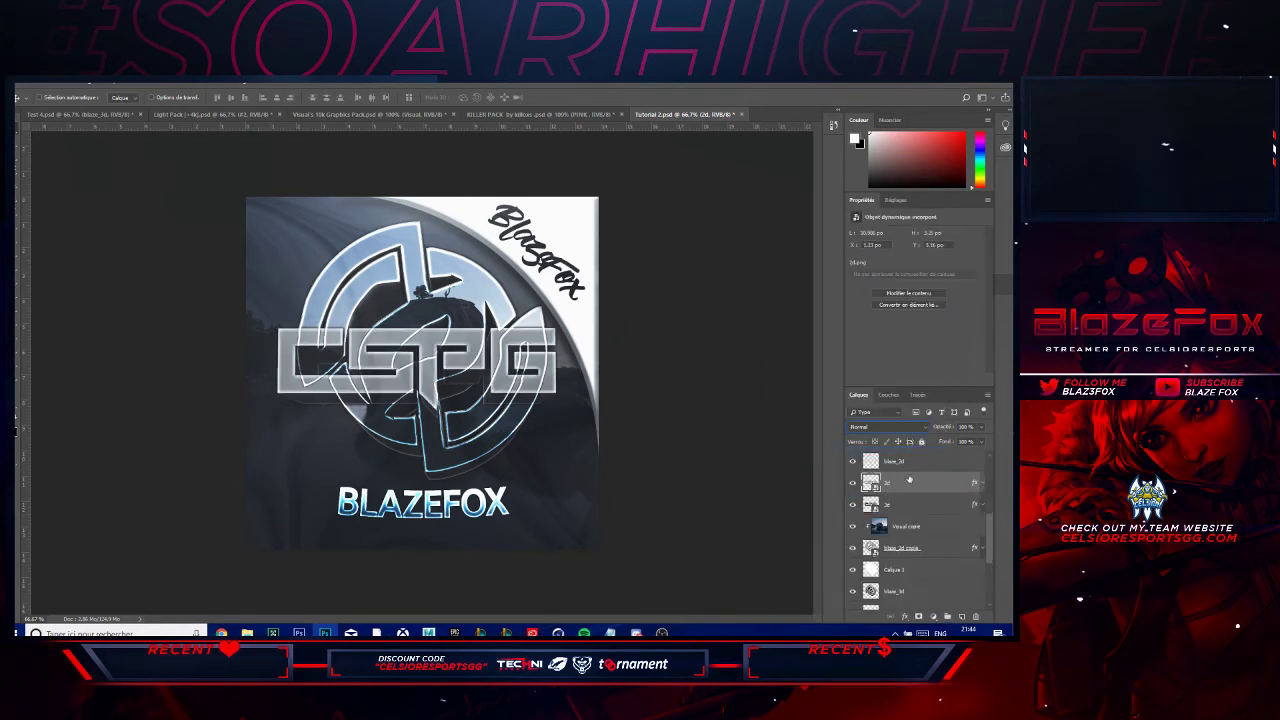
left_click(913, 528)
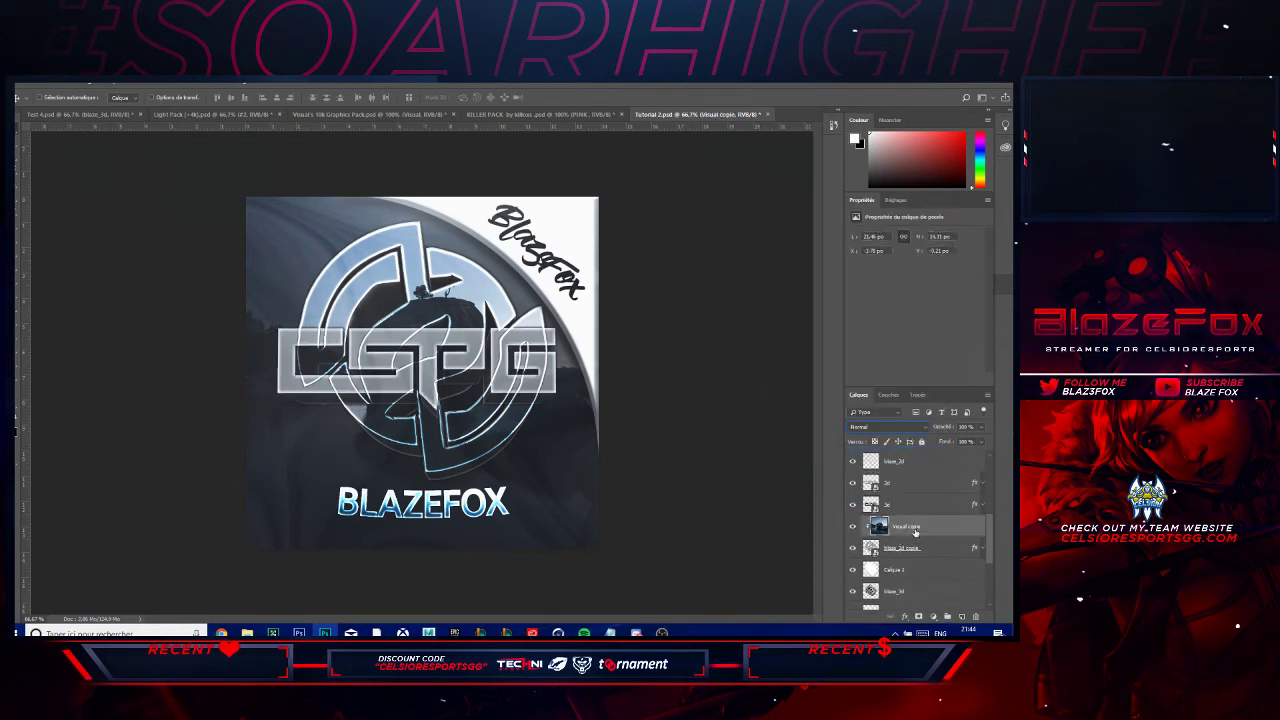
right_click(933, 532)
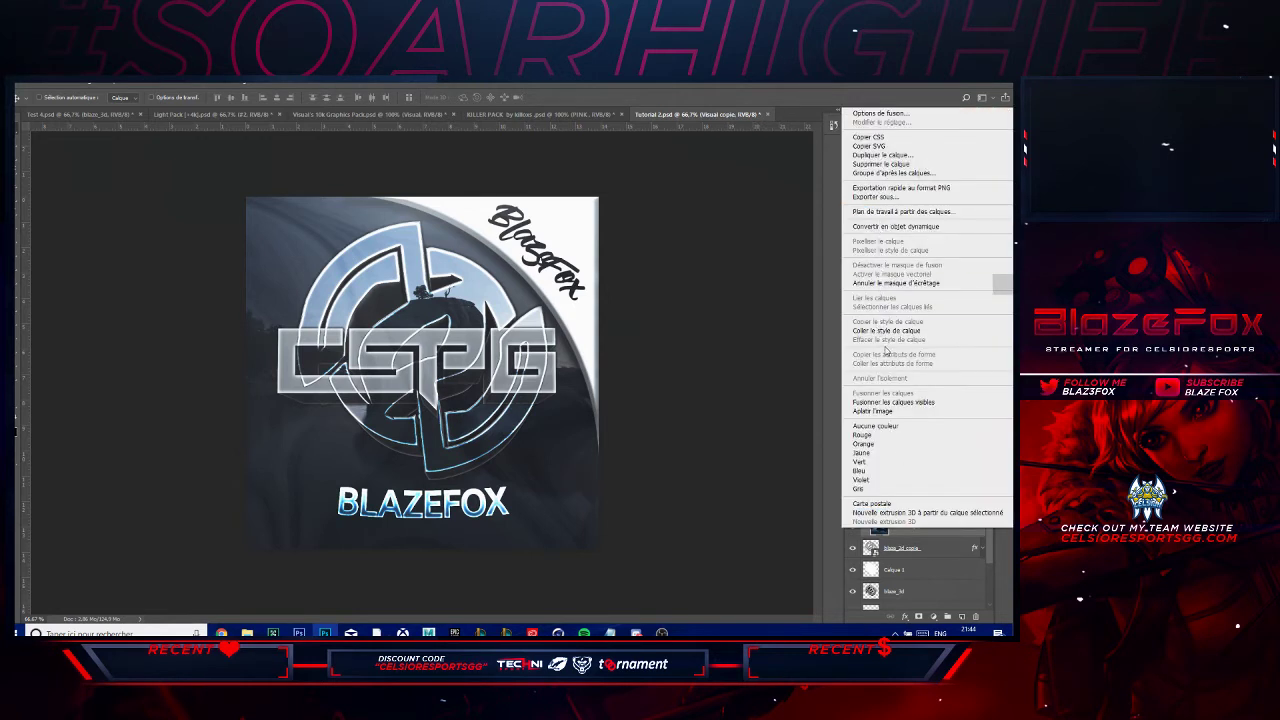
left_click(893, 402)
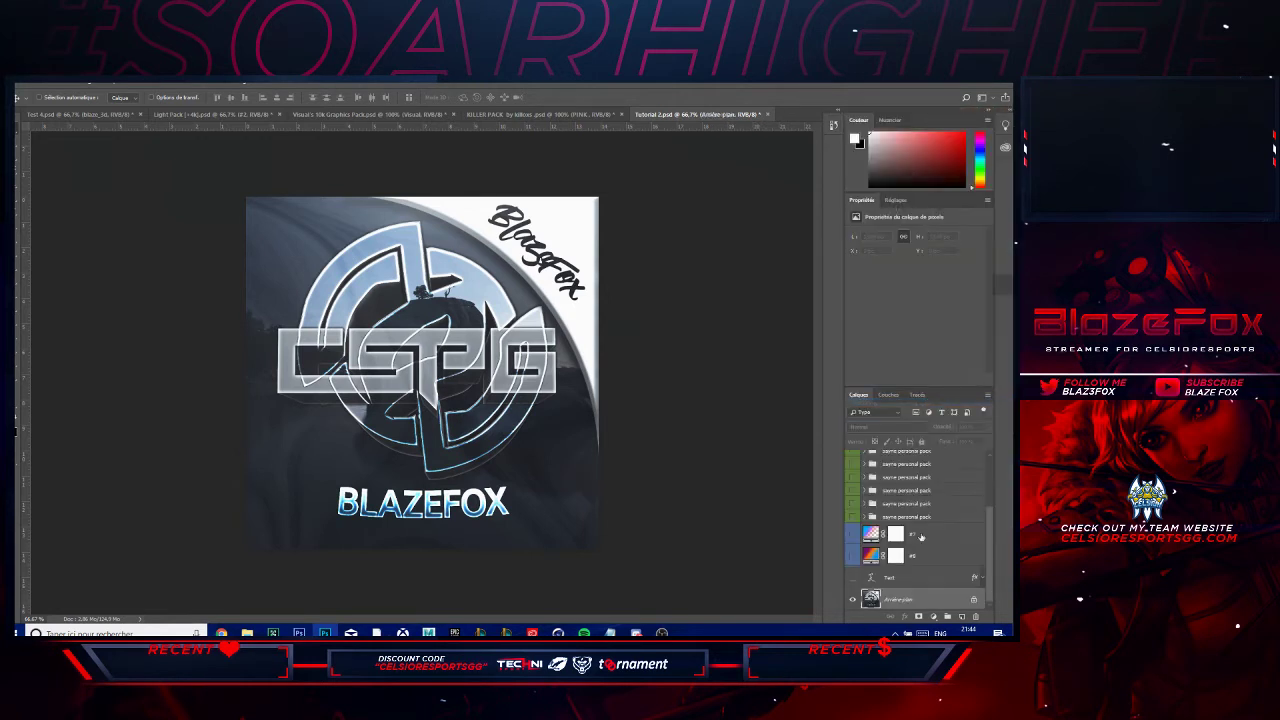
key("ctrl+z")
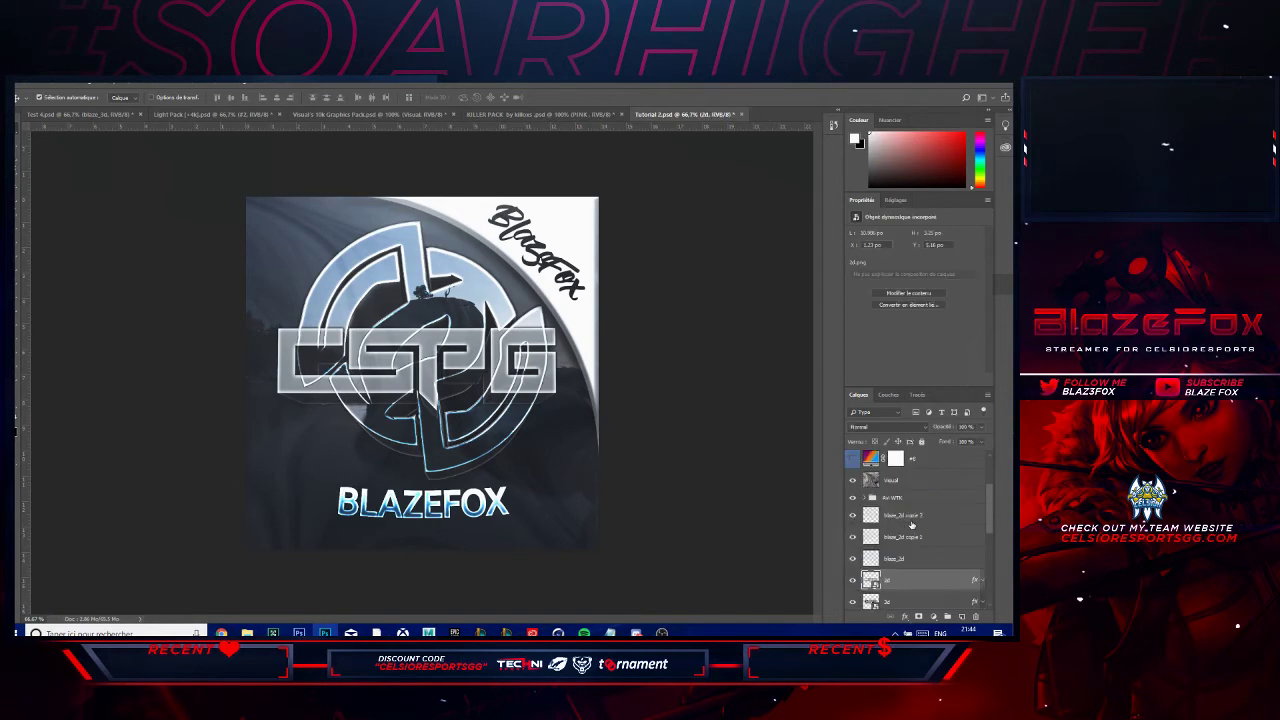
- Delete the Blaze_2d copie, Visual copie, Calque 1 and Blaze_3d layers beneath the 3d layer
scroll(910, 540, "down", 2)
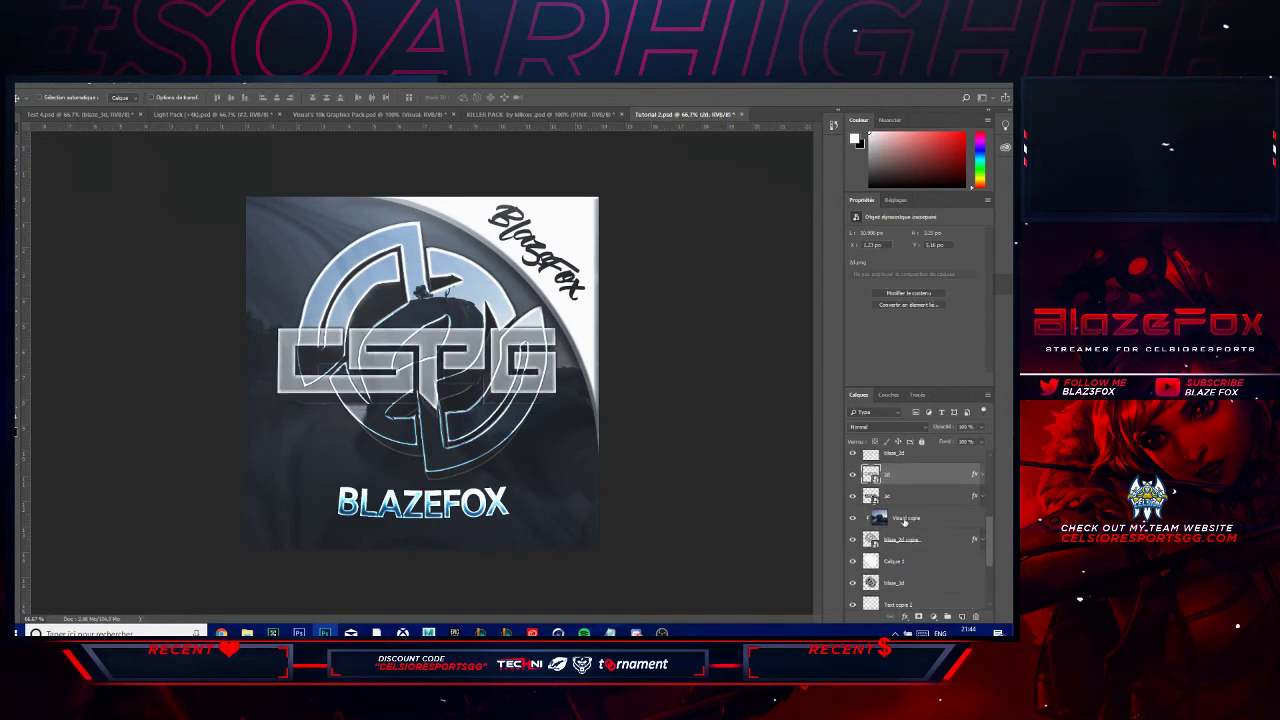
right_click(920, 536)
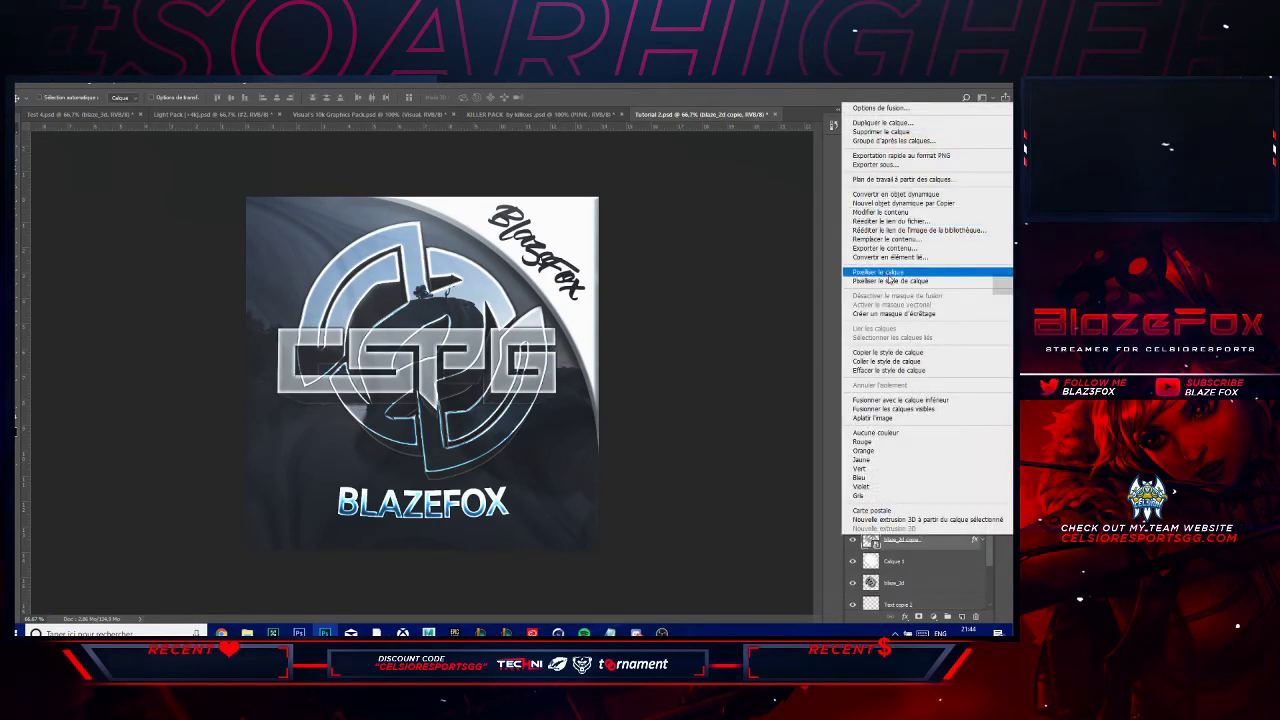
left_click(882, 131)
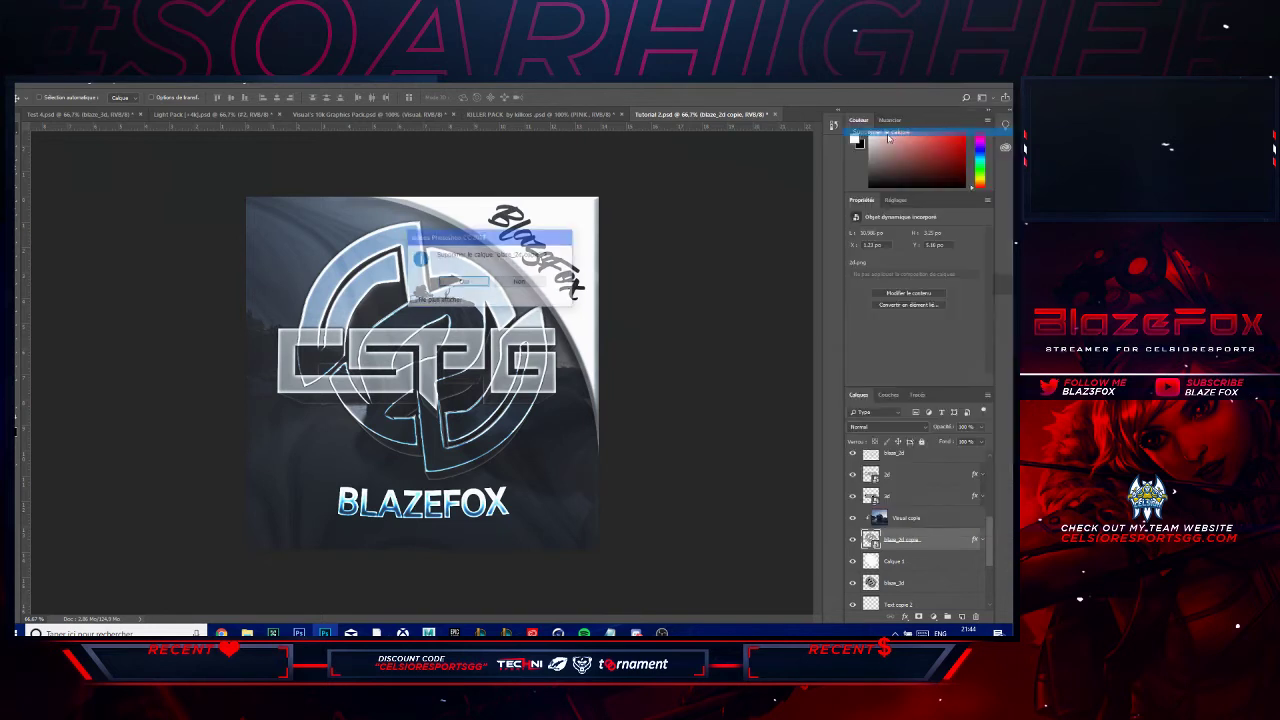
left_click(462, 282)
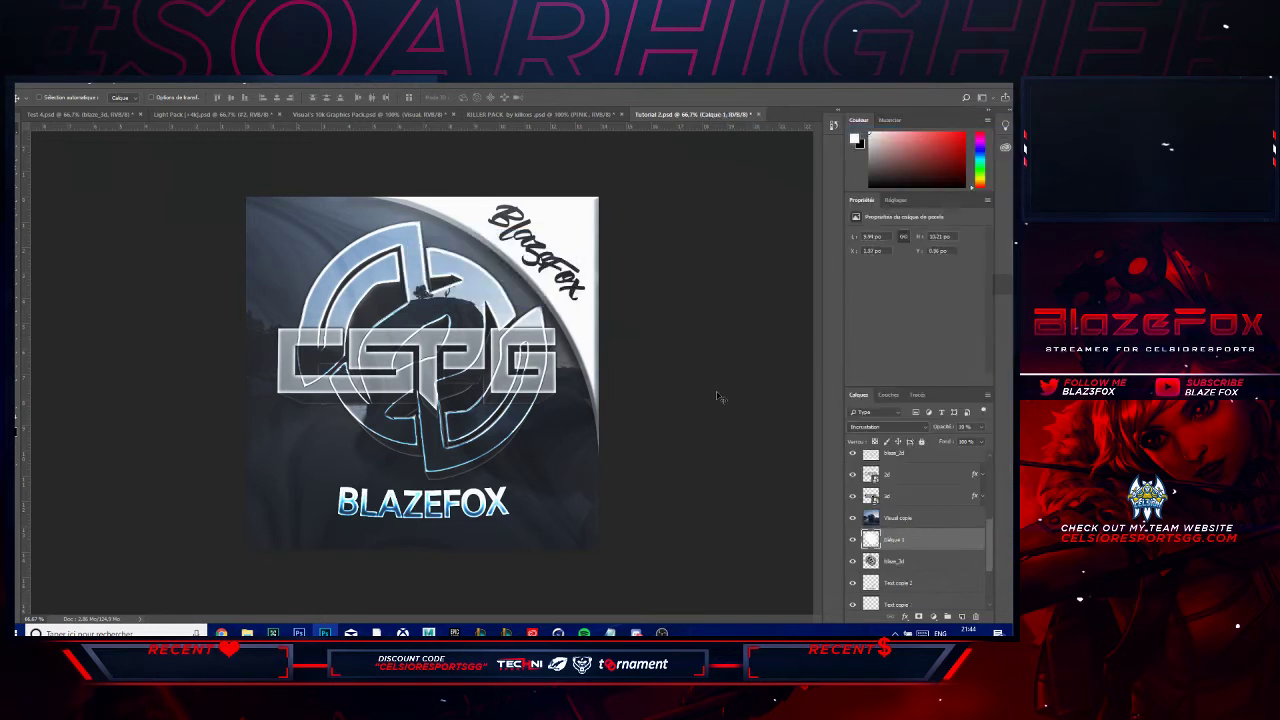
left_click(906, 518)
key("Delete")
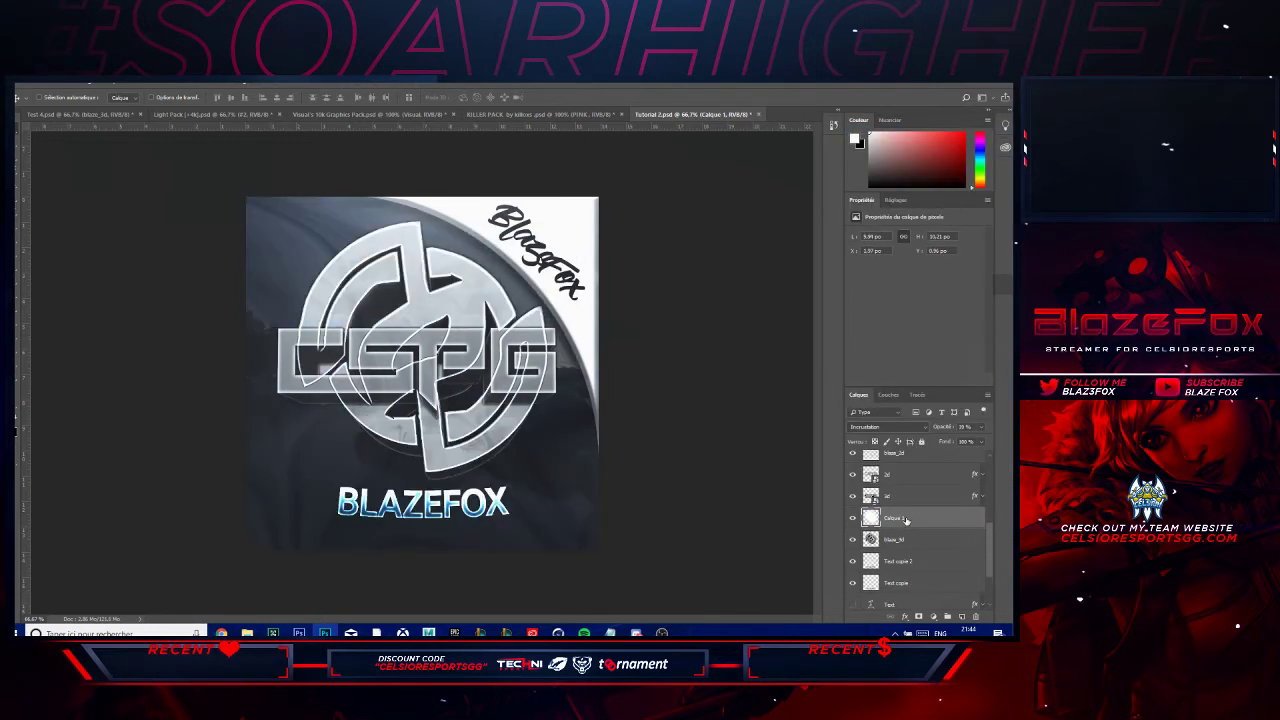
key("Delete")
key("Delete")
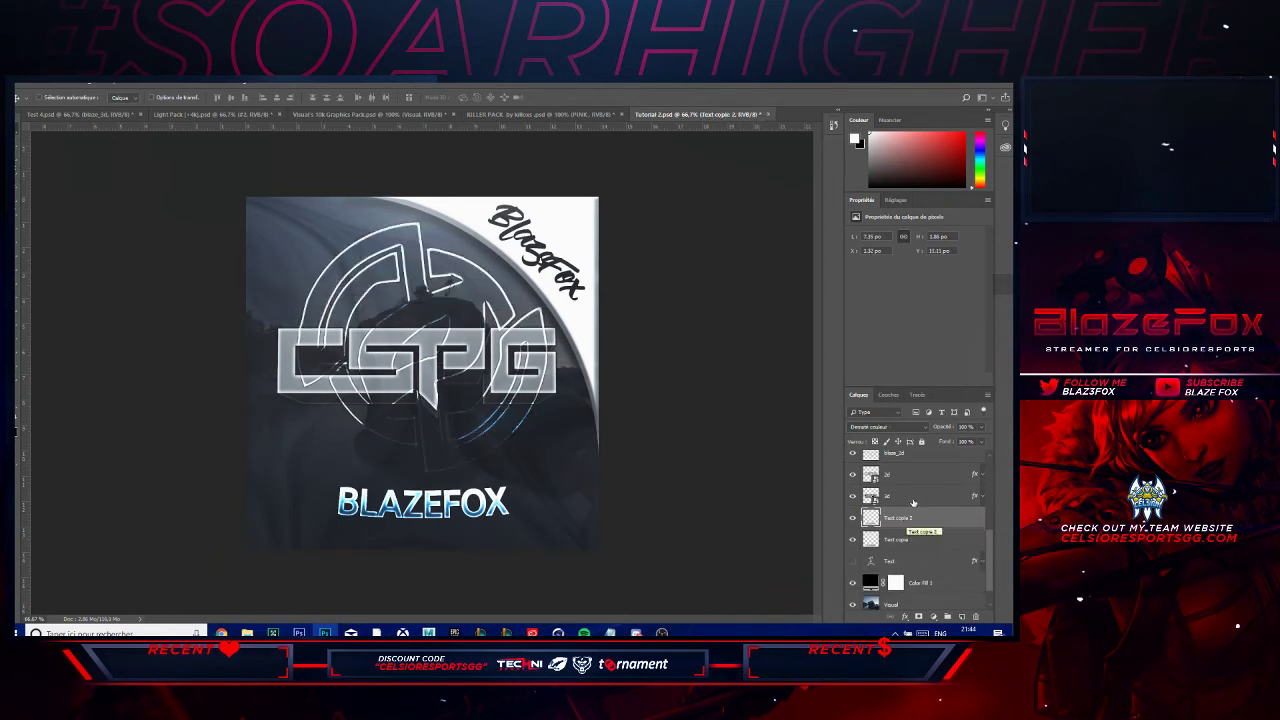
- Delete the remaining Blaze_2d logo outline layers above the 2d layer
scroll(916, 480, "up", 1)
left_click(916, 492)
left_click(924, 470)
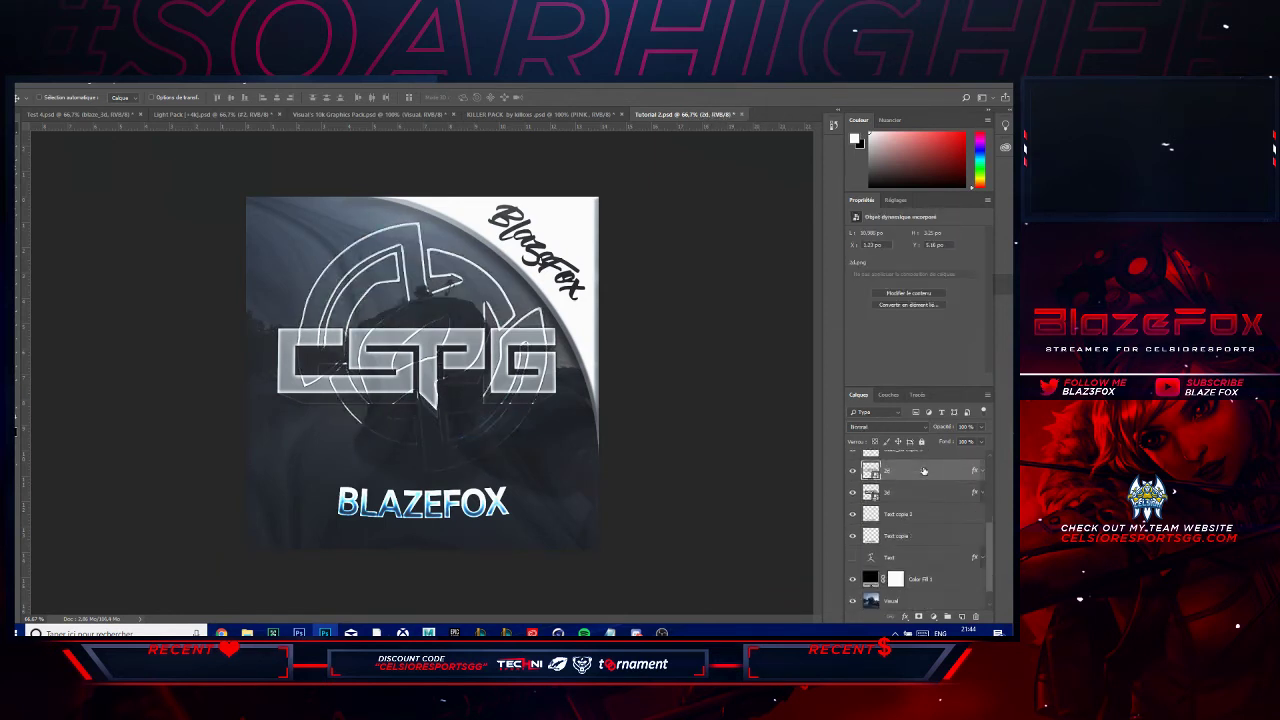
key("Delete")
left_click(924, 470)
key("Delete")
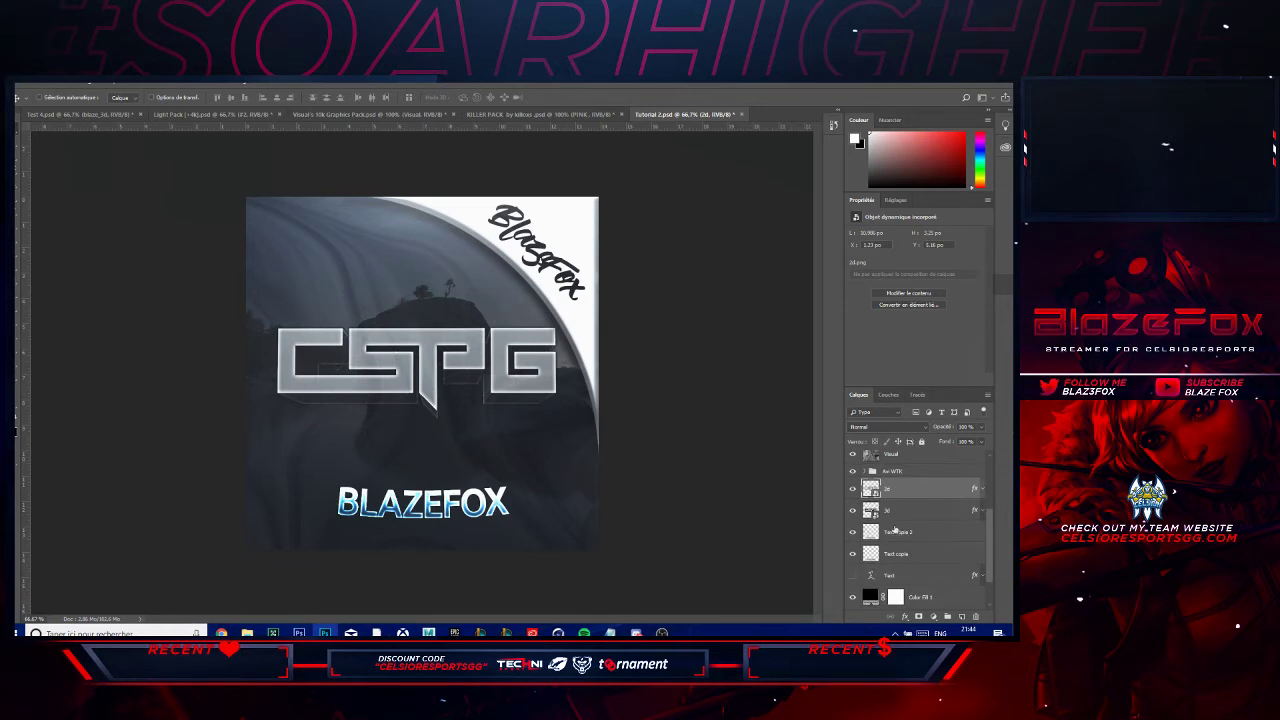
- Delete the Text copie 2 and Text copie layers of the BLAZEFOX caption
left_click(897, 531)
key("Delete")
key("Delete")
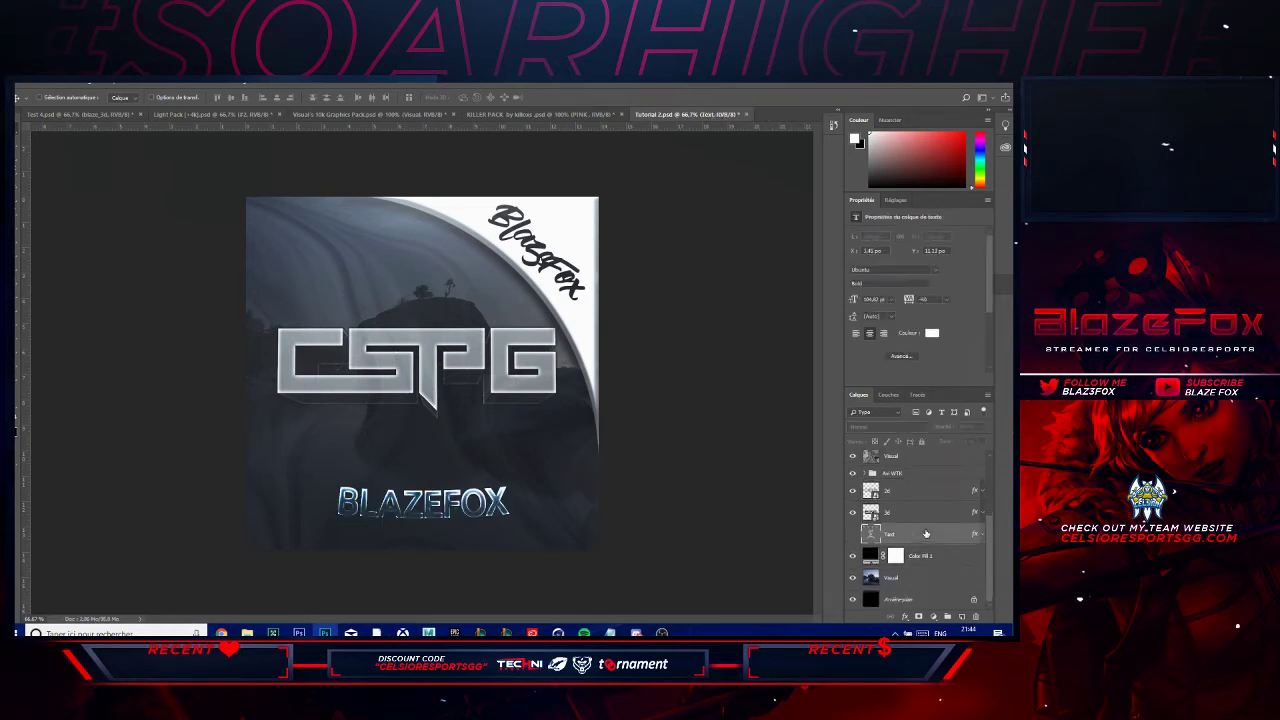
- Hide the upper Visual texture layer and the Avi WTK group
scroll(869, 526, "up", 3)
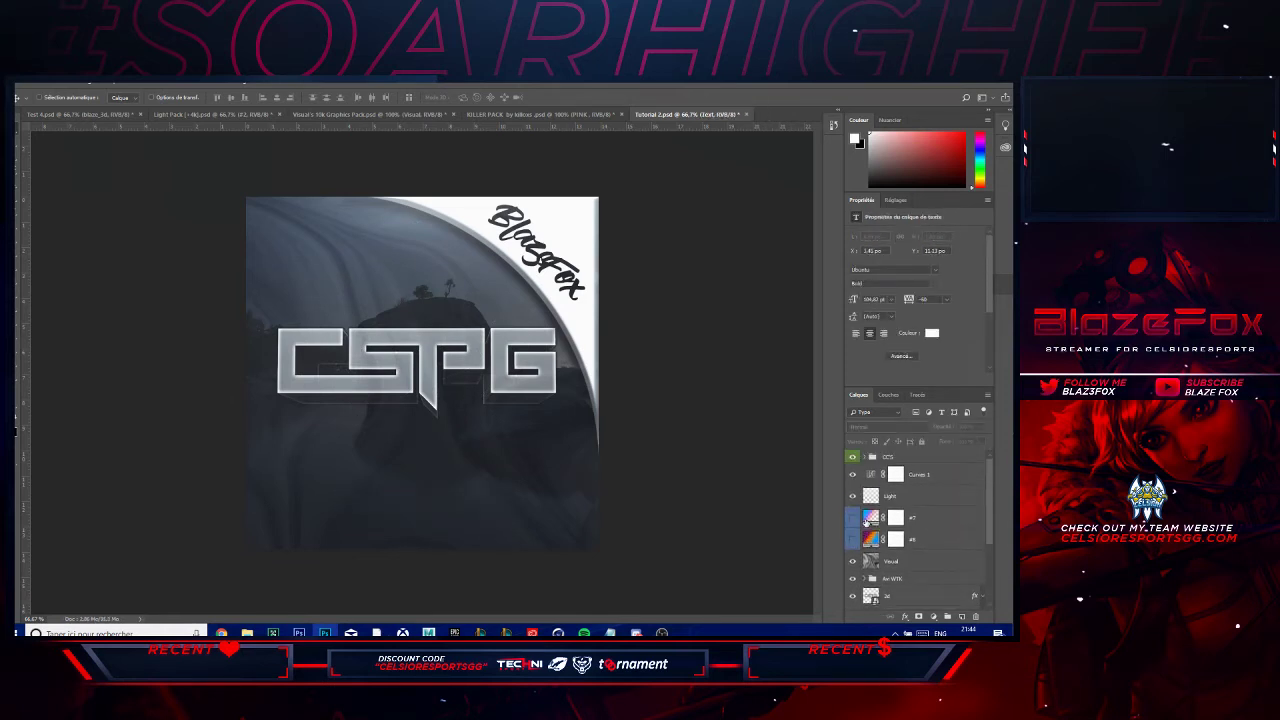
left_click(852, 561)
scroll(909, 570, "down", 1)
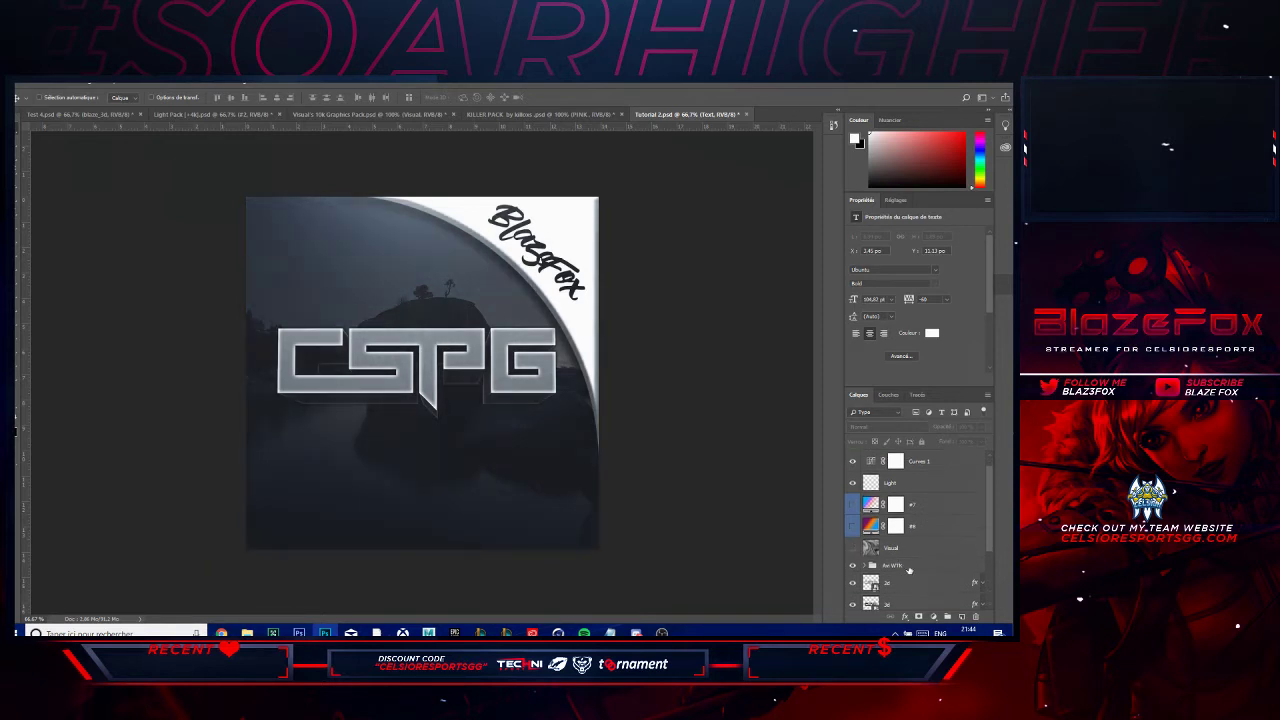
left_click(912, 565)
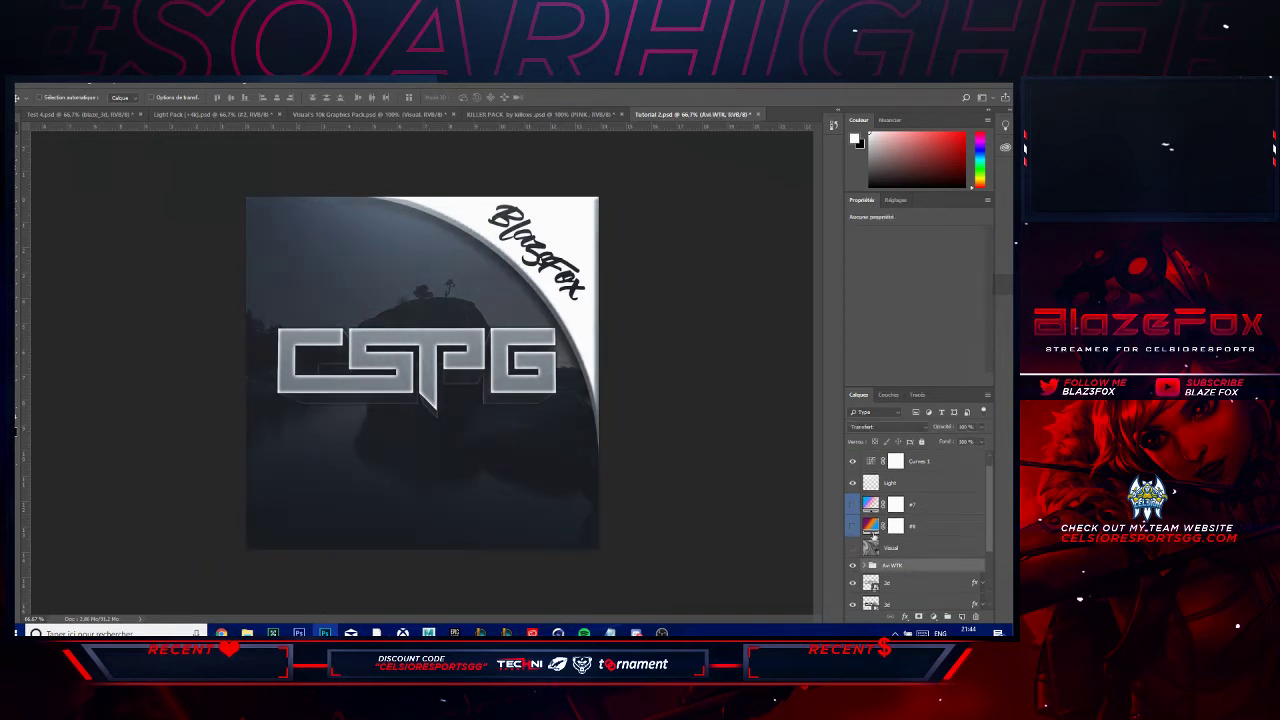
left_click(851, 566)
- Delete the Visual landscape layer just above the locked background layer
scroll(890, 535, "down", 2)
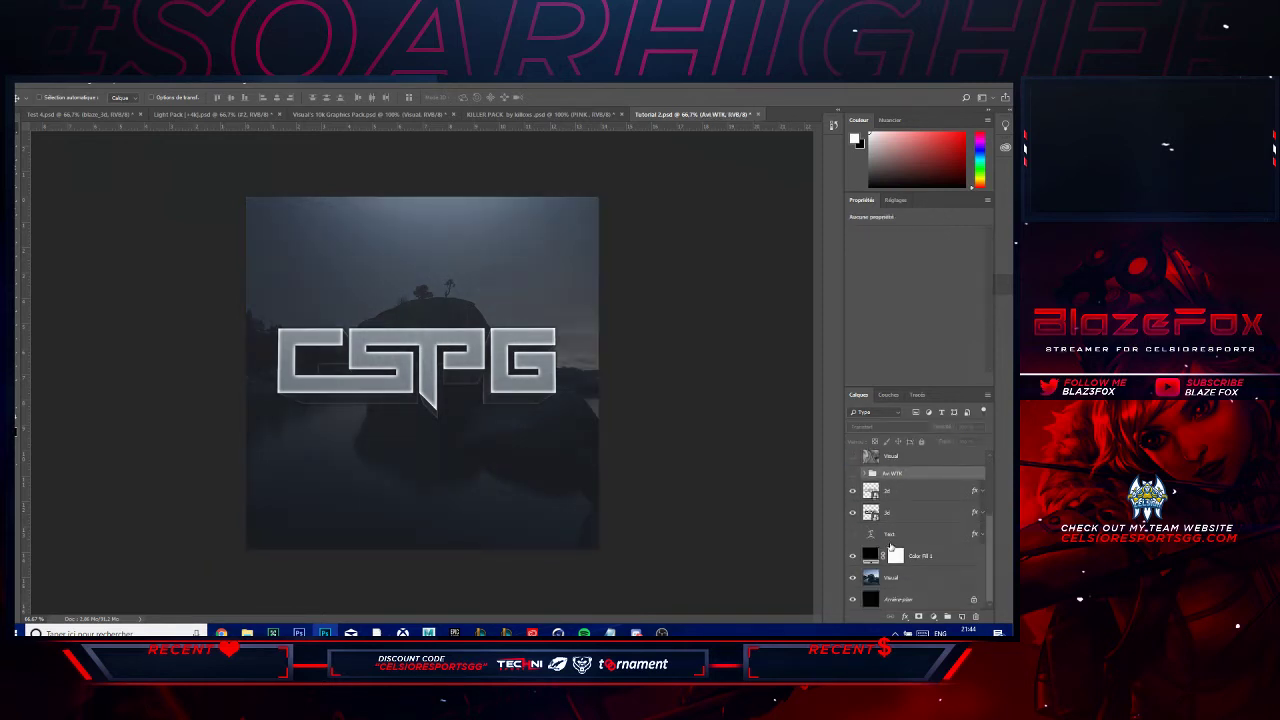
left_click(892, 579)
key("Delete")
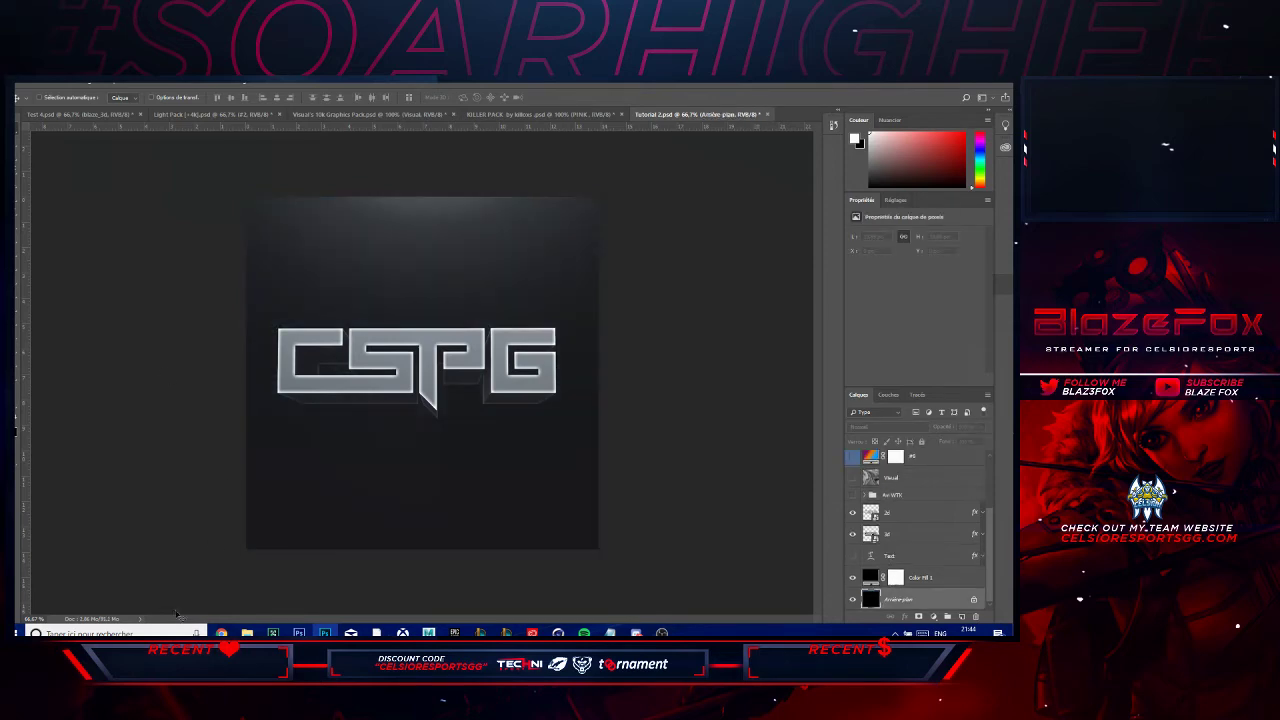
- Switch to Chrome, go to the open desolation image search and search Google Images for stars instead
left_click(221, 632)
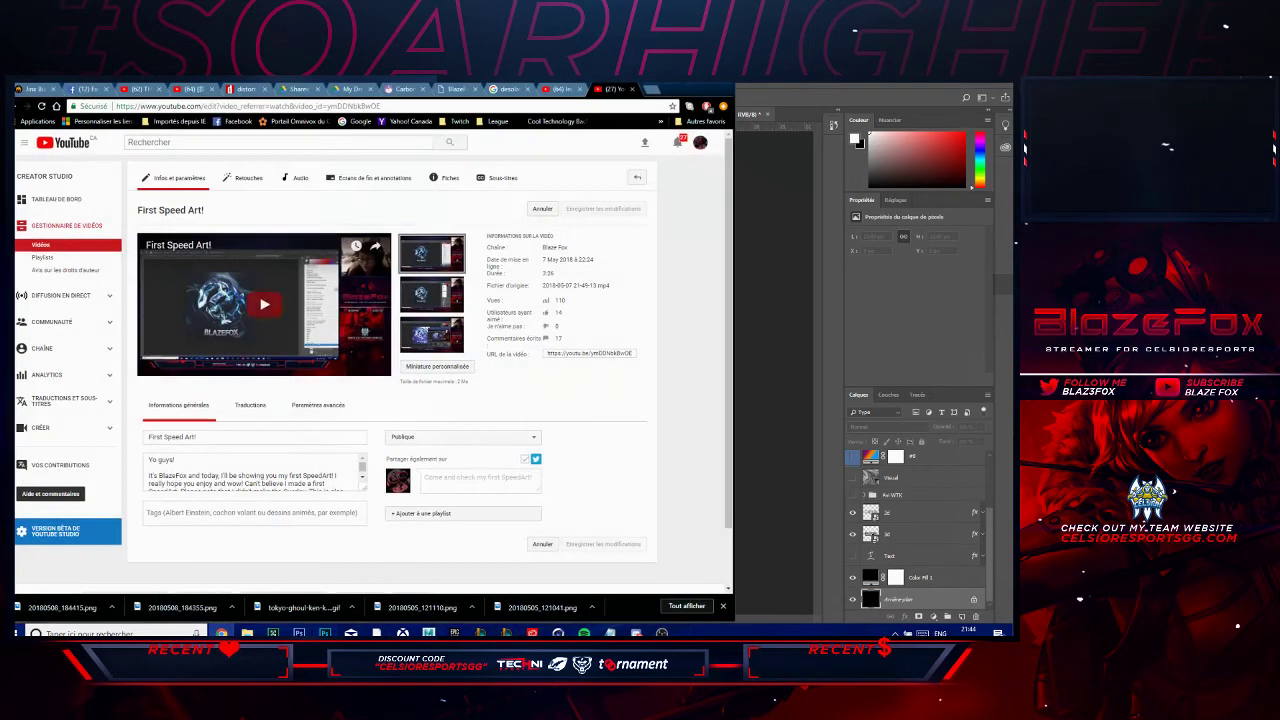
left_click(510, 89)
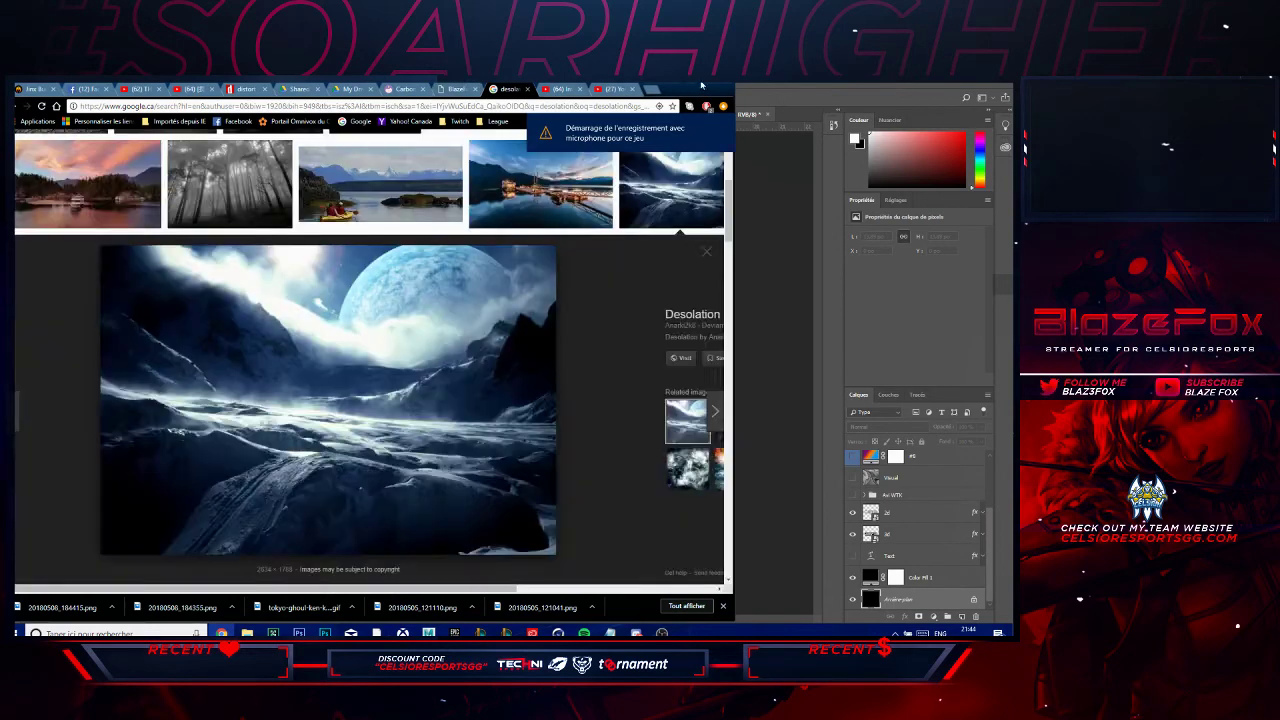
double_click(704, 86)
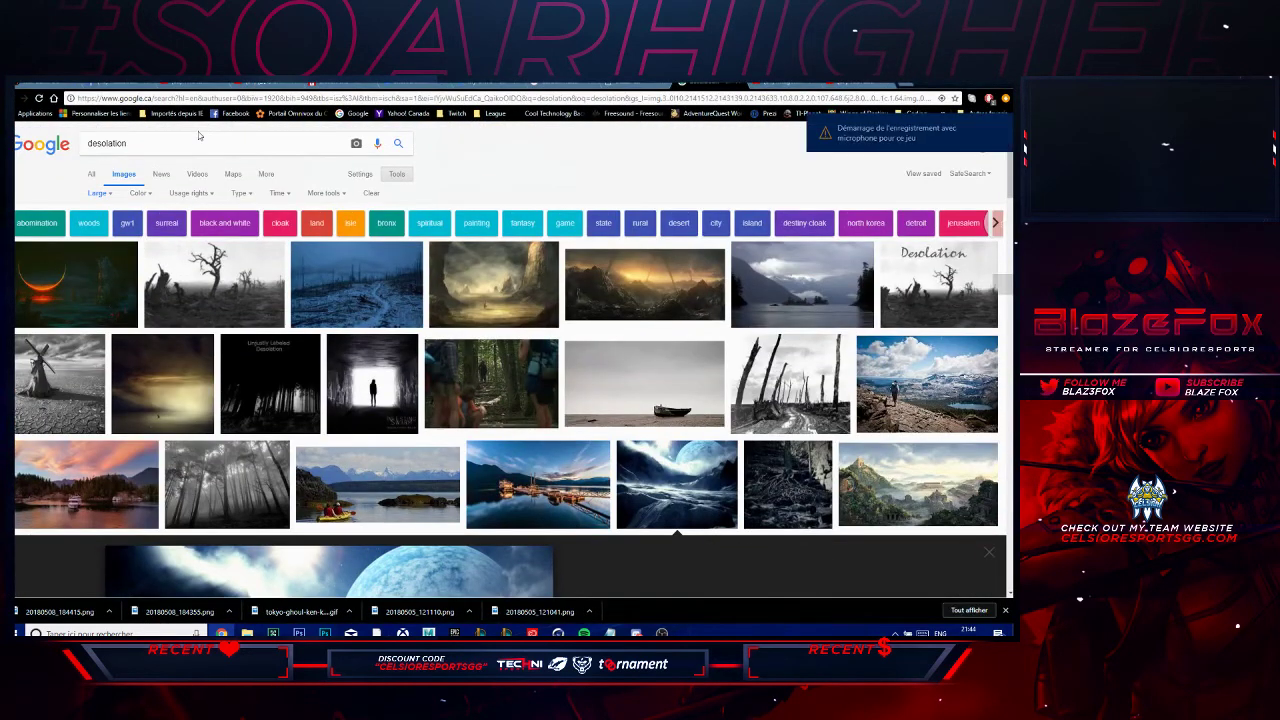
triple_click(205, 134)
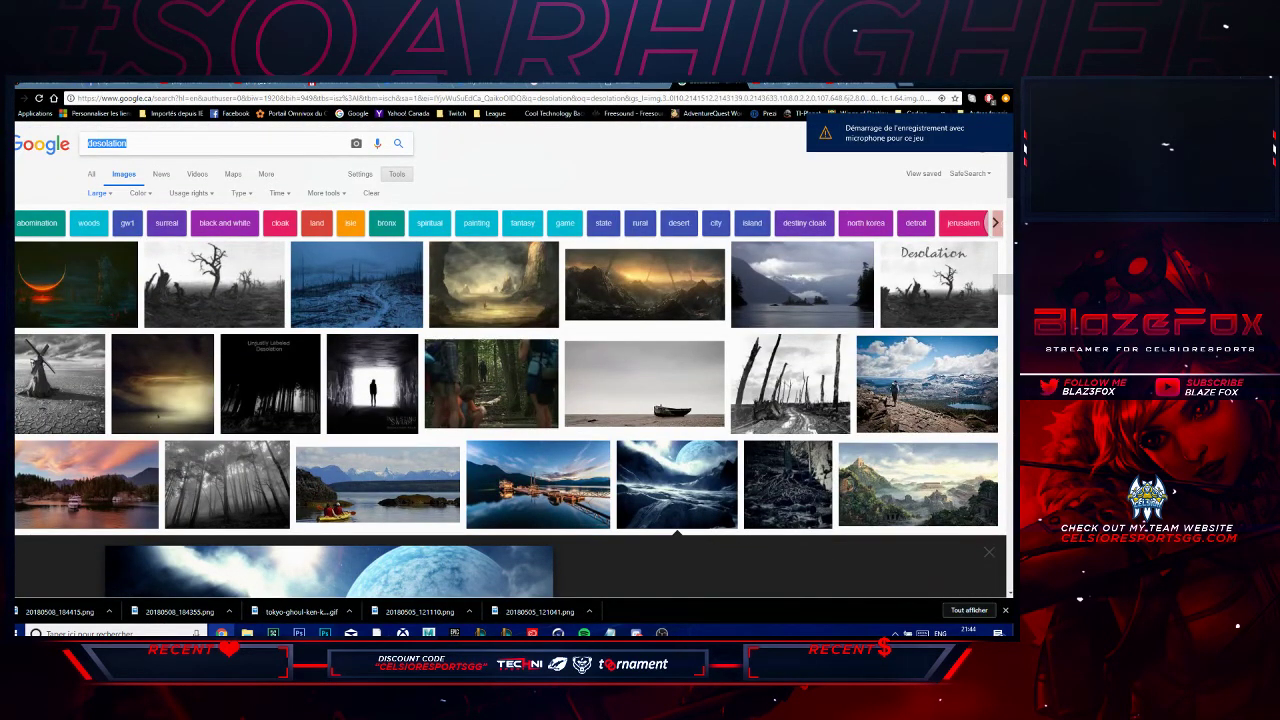
type("stars")
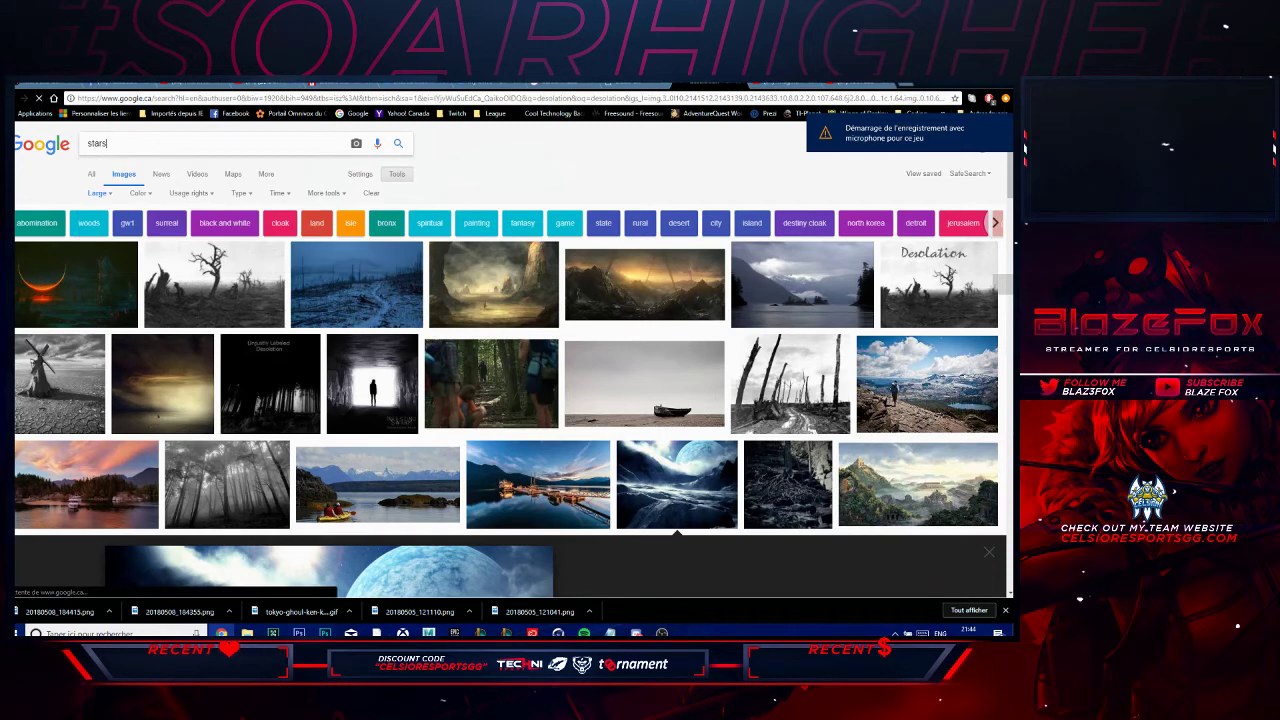
key("Return")
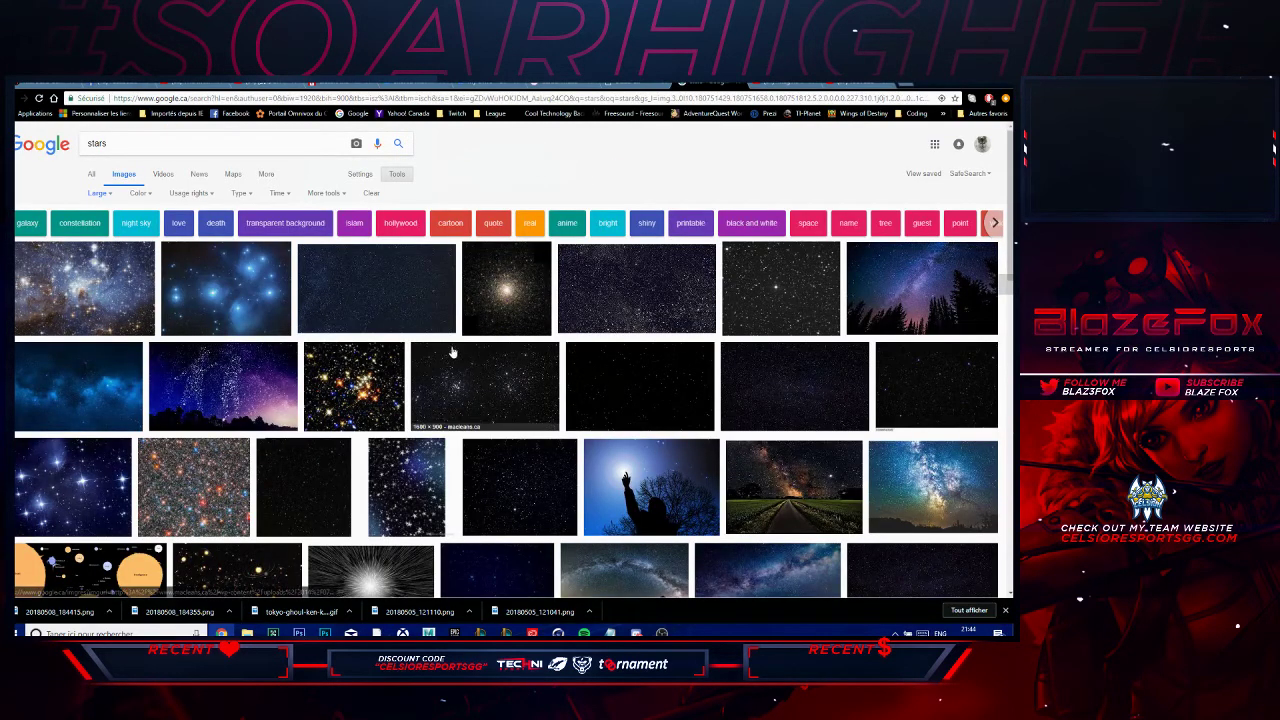
- Find the Shimmering Gold Stars picture in the star image results and save it as a JPEG in the Logo folder
scroll(453, 366, "down", 3)
scroll(453, 366, "down", 5)
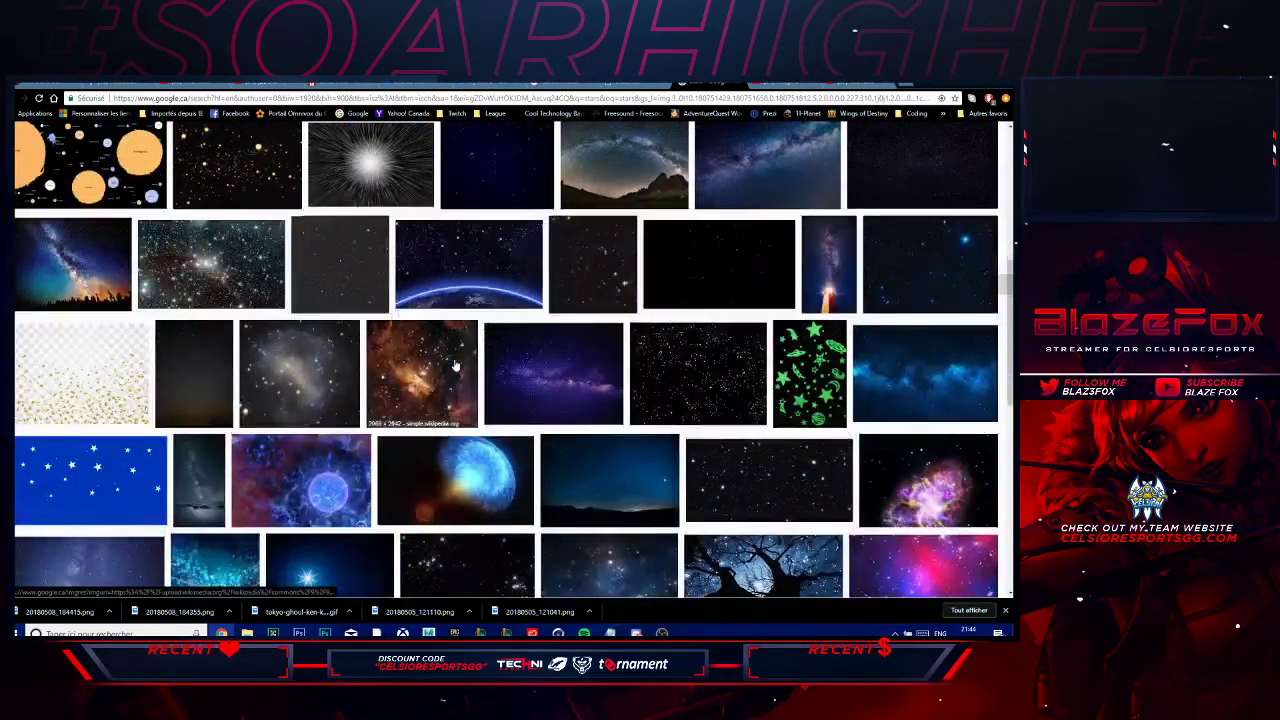
scroll(586, 378, "down", 4)
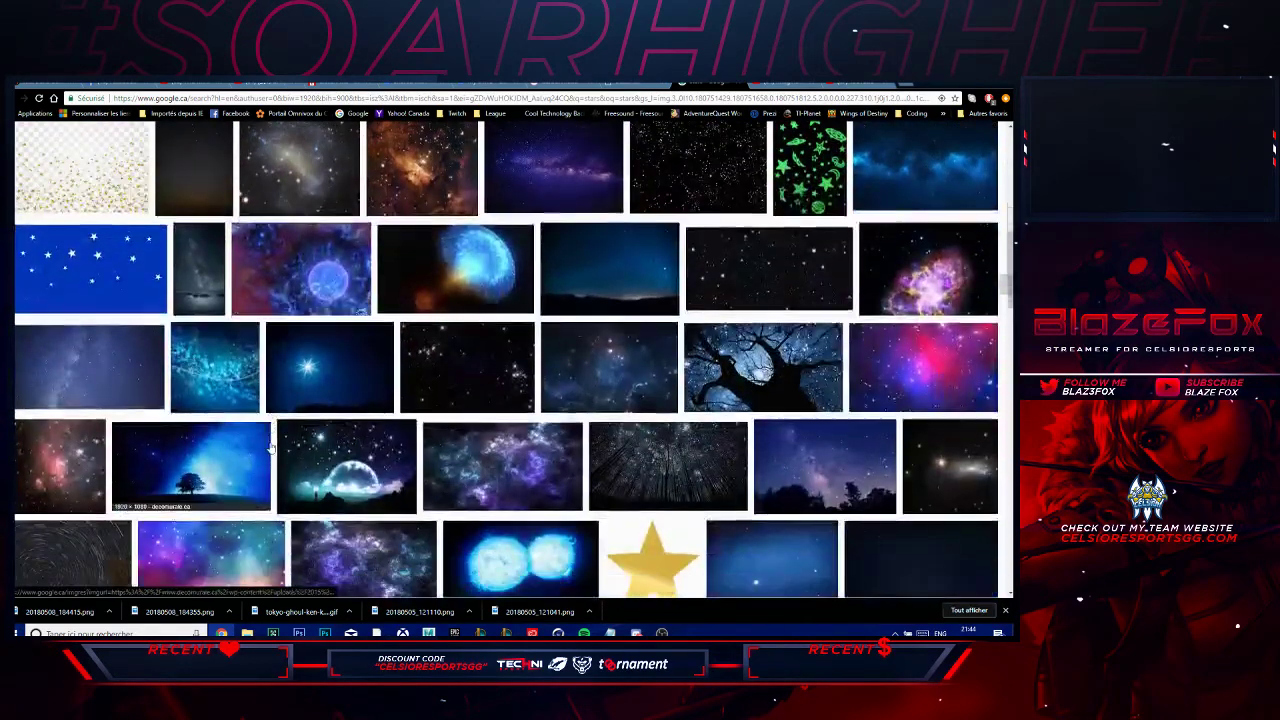
scroll(270, 447, "down", 3)
scroll(270, 447, "down", 3)
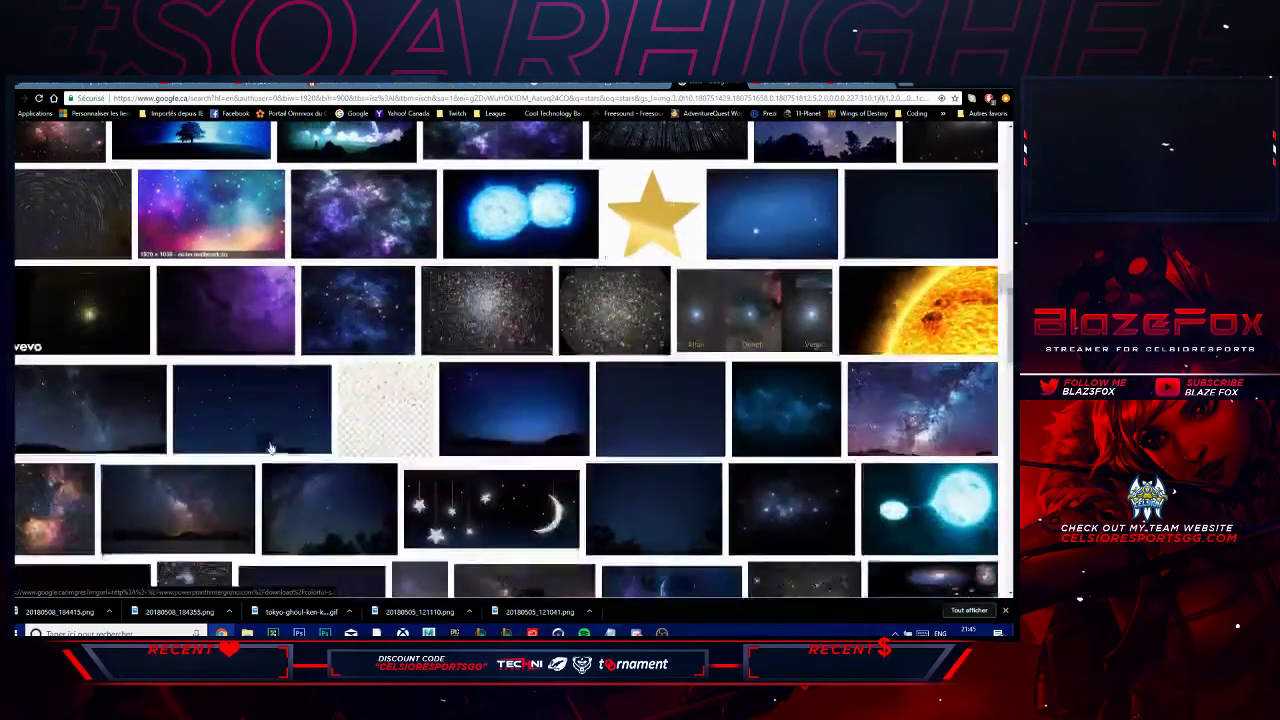
scroll(270, 447, "down", 3)
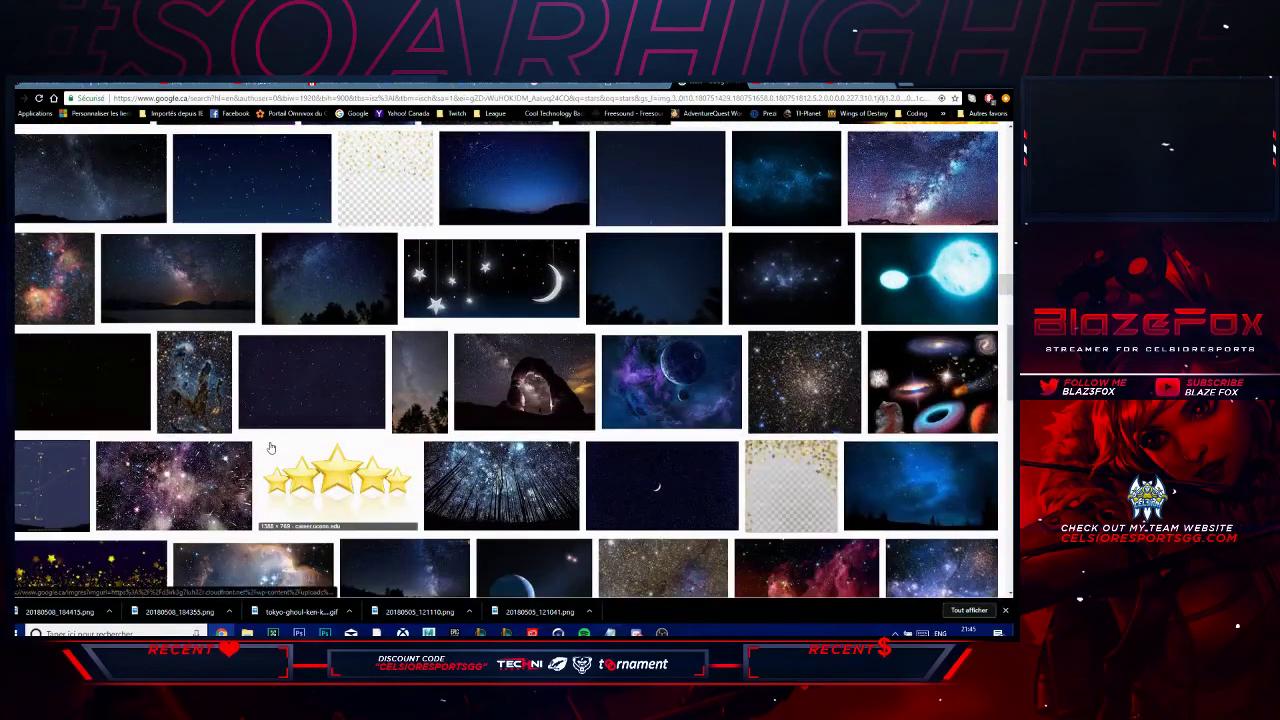
scroll(270, 447, "down", 4)
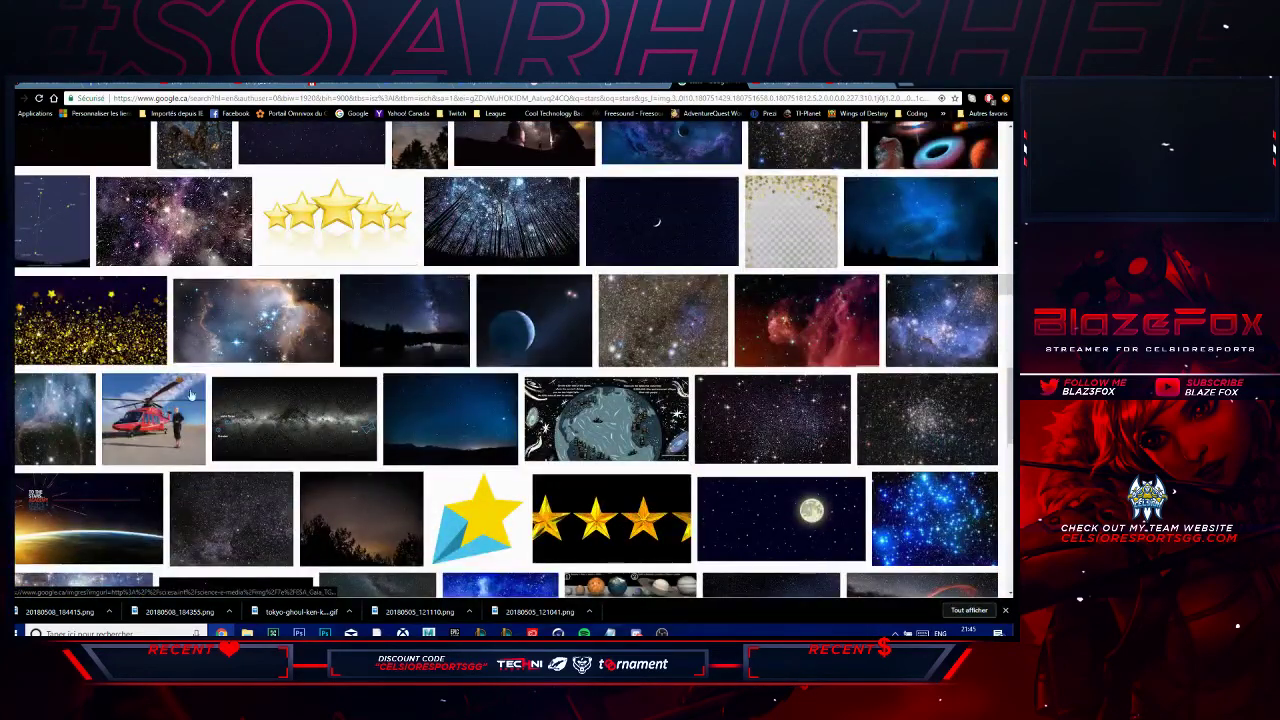
left_click(112, 297)
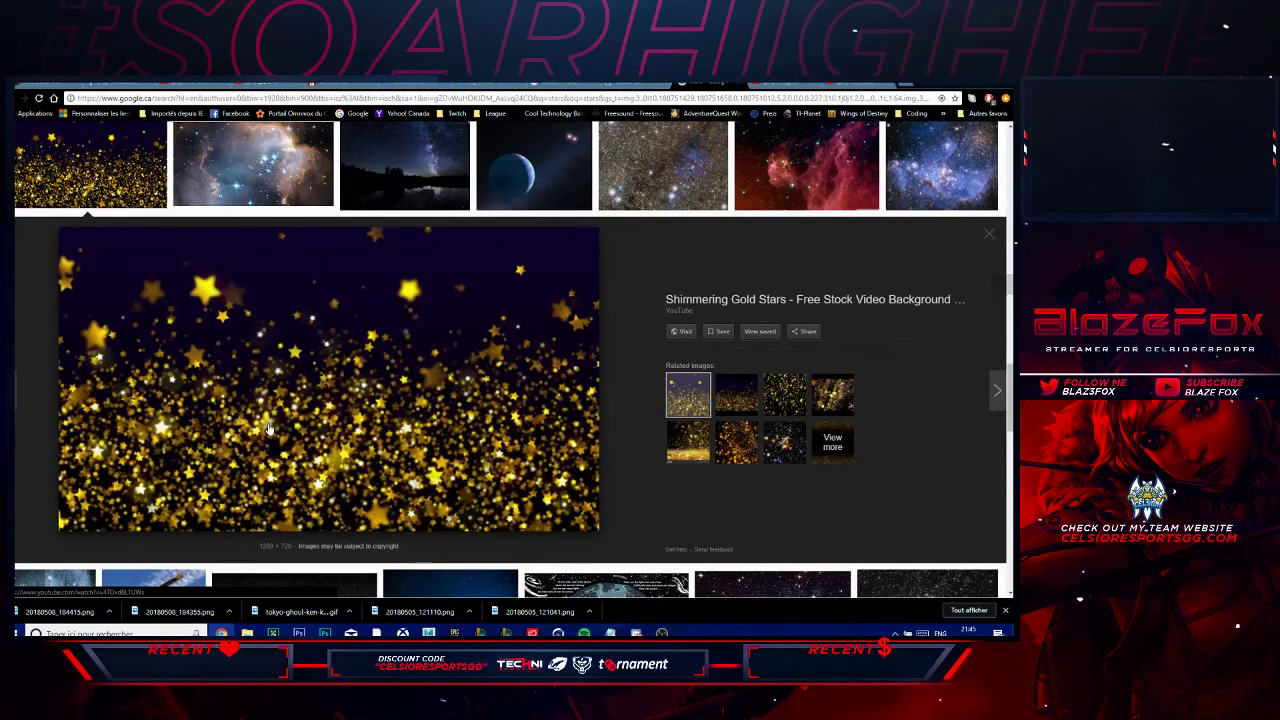
right_click(268, 428)
left_click(324, 518)
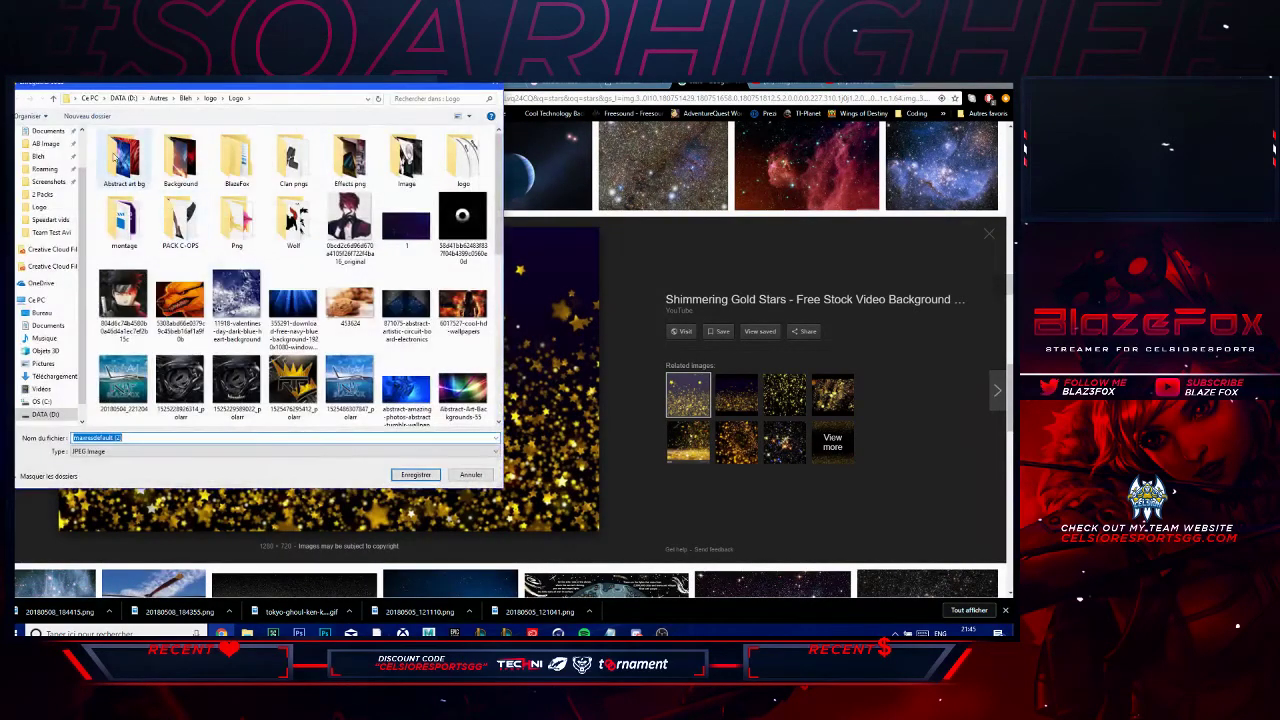
left_click(425, 475)
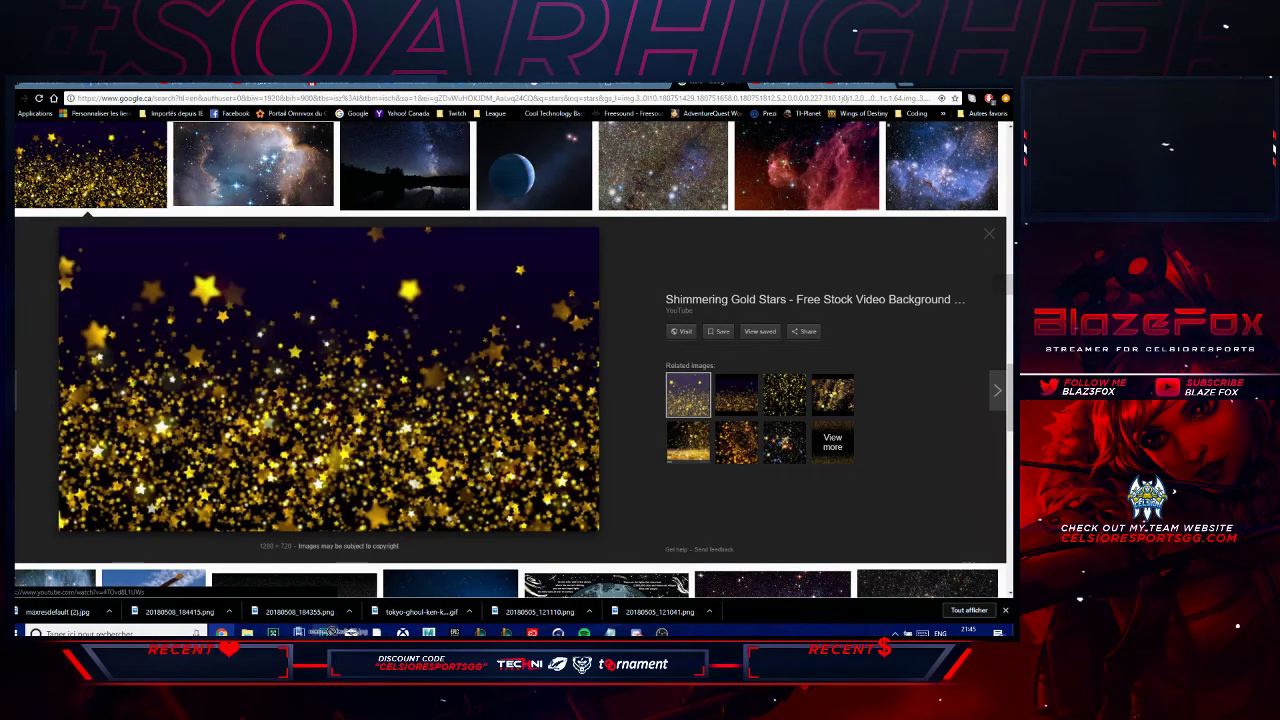
- Switch to Photoshop and place the maxresdefault (2) image just above the background layer, scaled to about 143% to cover the canvas
left_click(325, 632)
left_click_drag(354, 448, 354, 448)
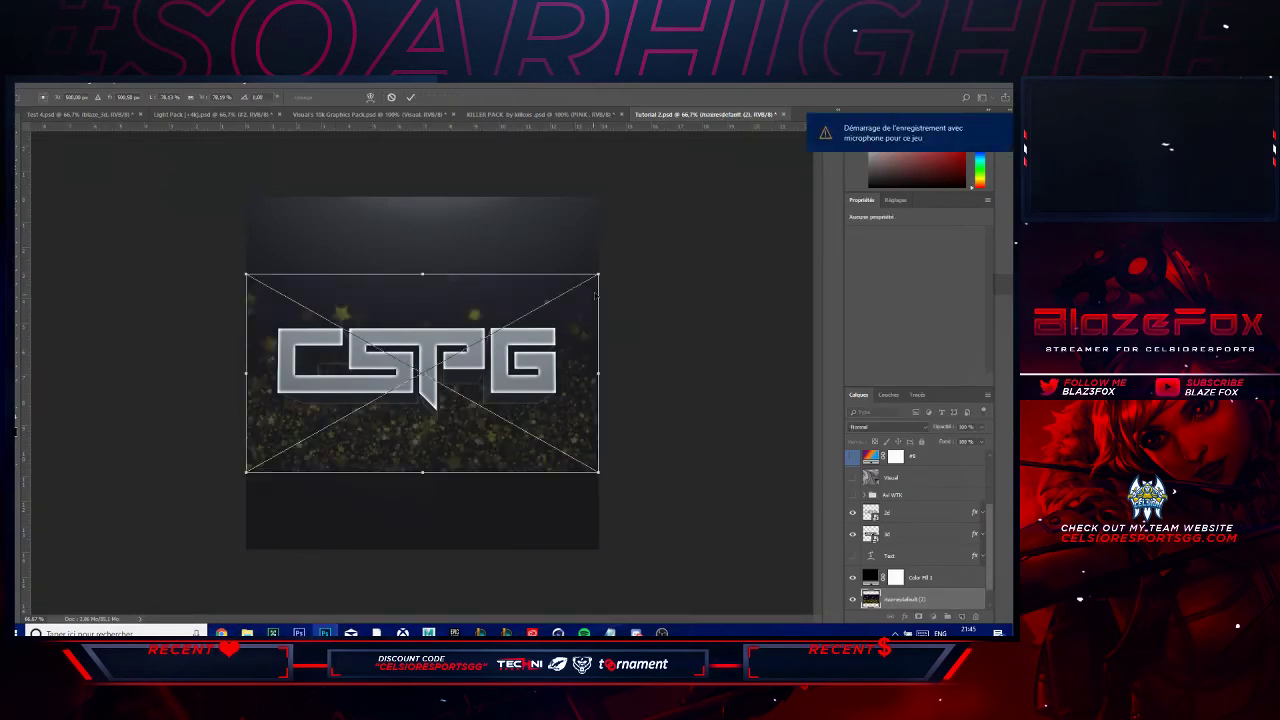
left_click_drag(709, 240, 771, 233)
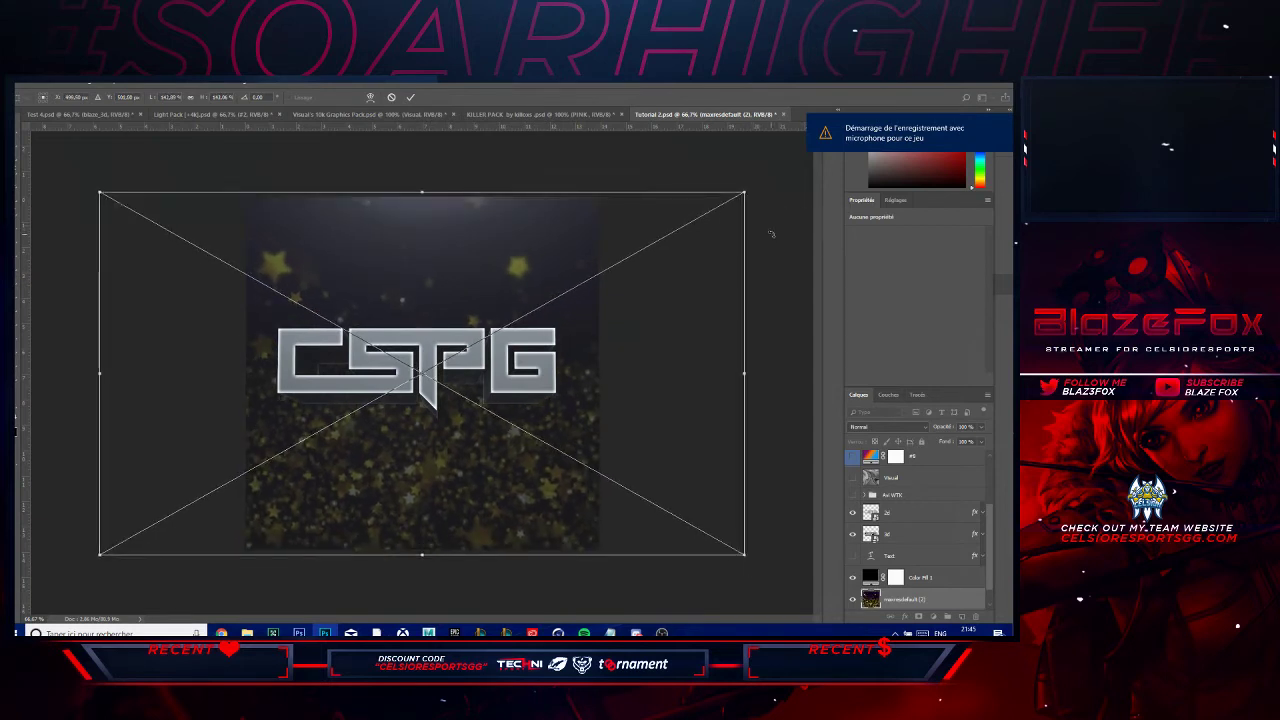
key("Return")
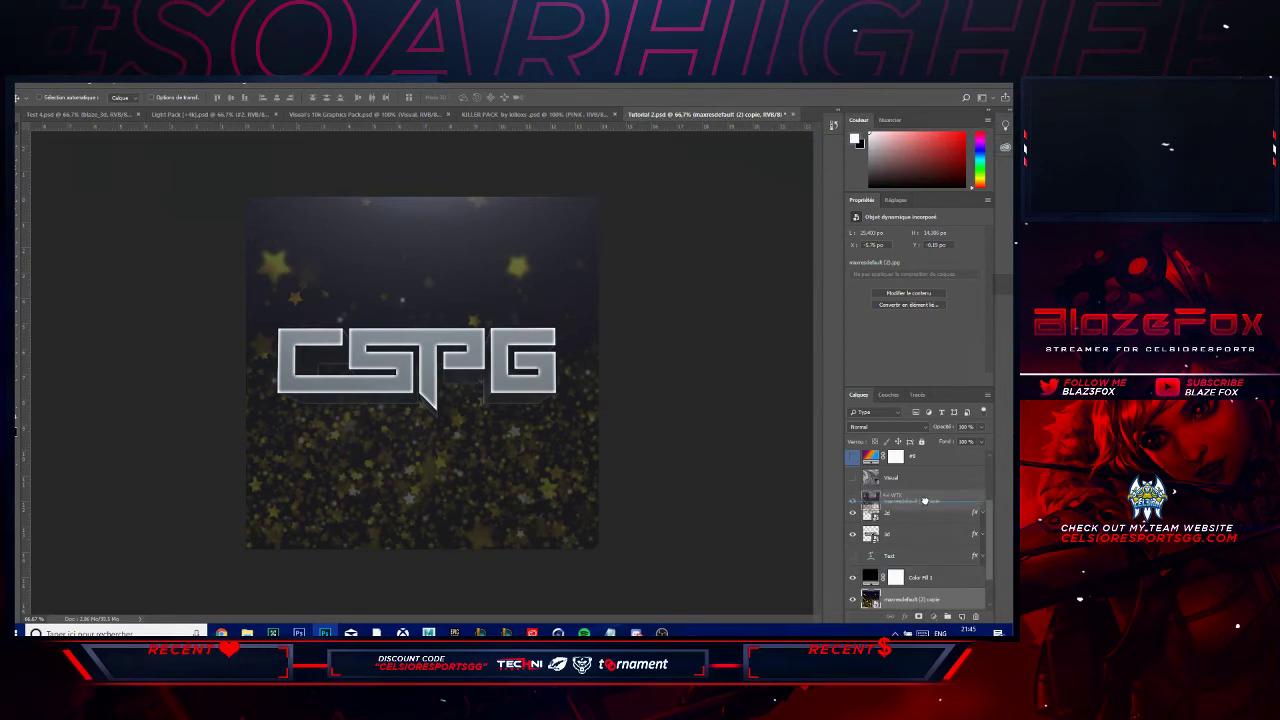
- Put a copy of the gold-star layer above the upper CSPG logo layer and clip it to that layer
left_click_drag(925, 505, 925, 510)
right_click(912, 513)
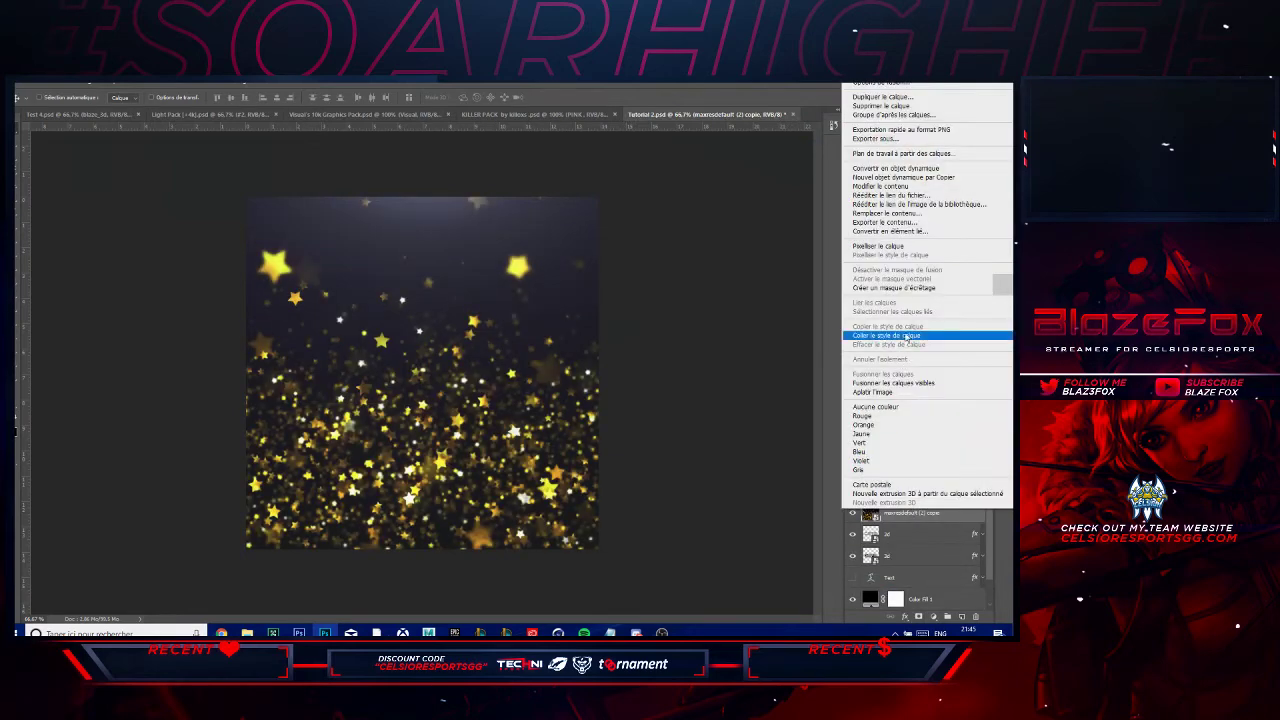
left_click(894, 288)
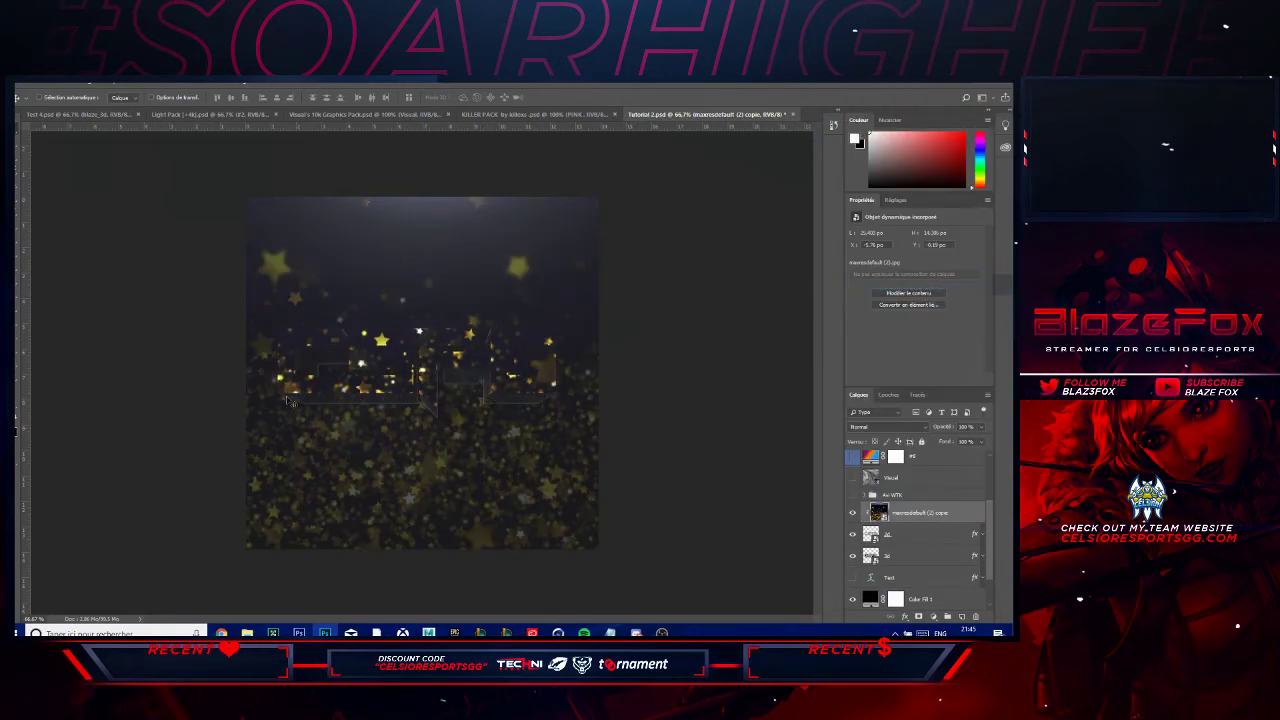
- Delete the clipped gold-star copy and the gold-star image layer above the background
key("Delete")
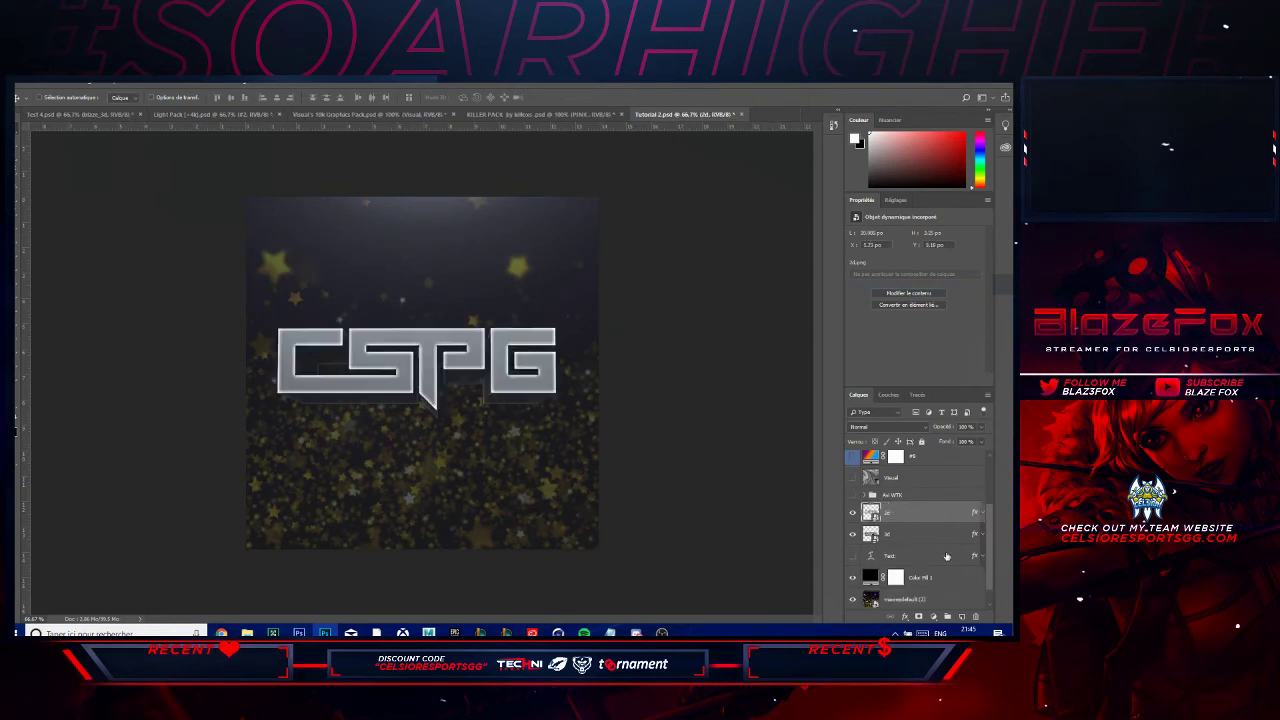
left_click(900, 597)
key("Delete")
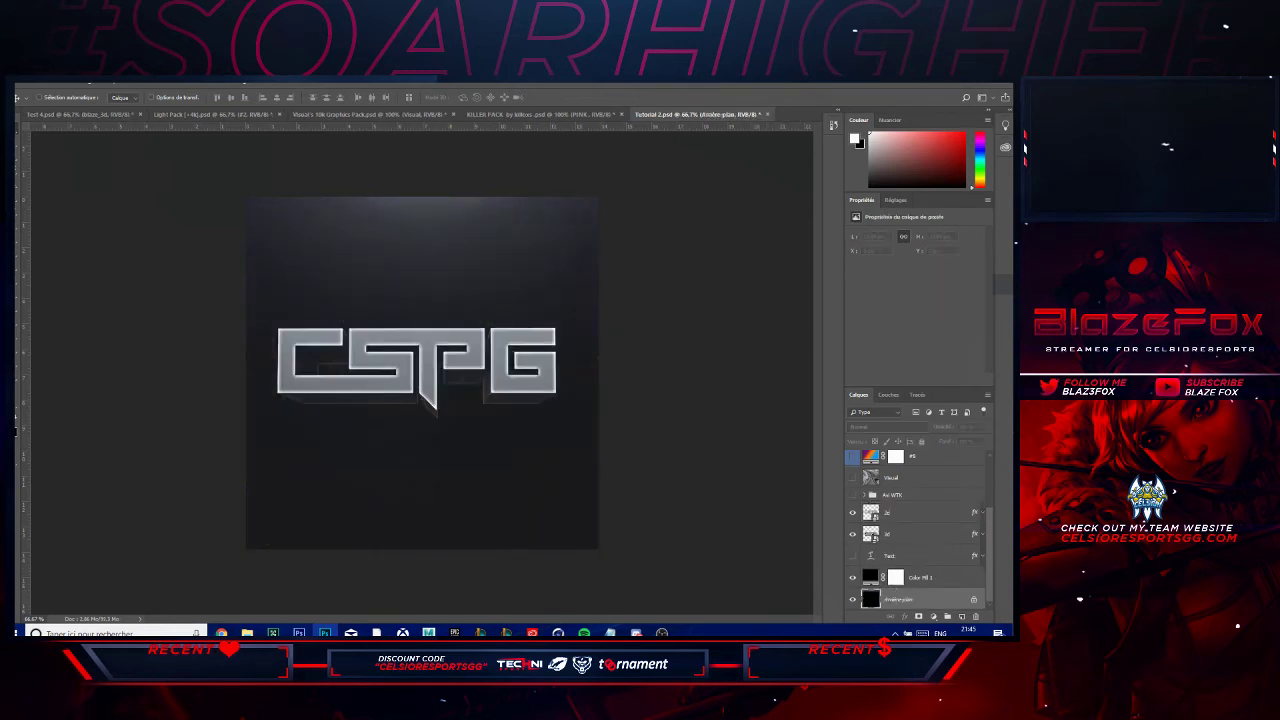
- Switch to File Explorer, go from Abstract art bg up to the Logo folder and preview the JPEG_20180430_232937 image
left_click(76, 590)
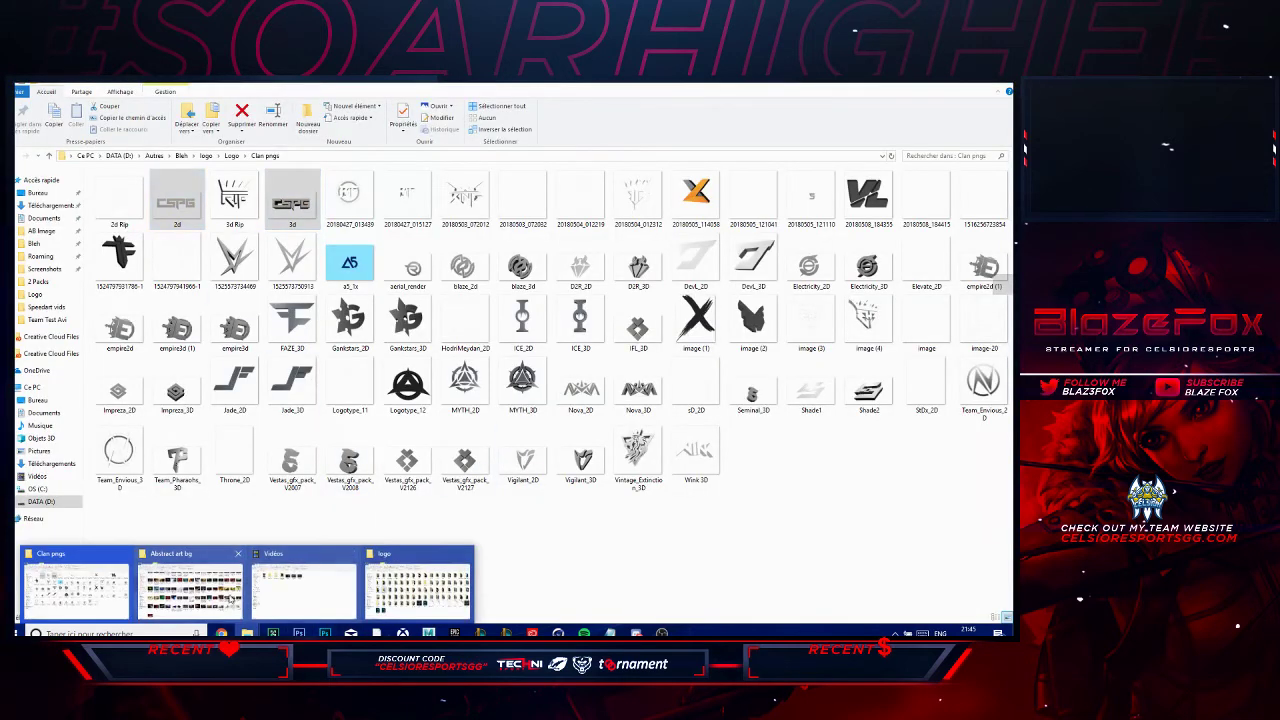
left_click(190, 590)
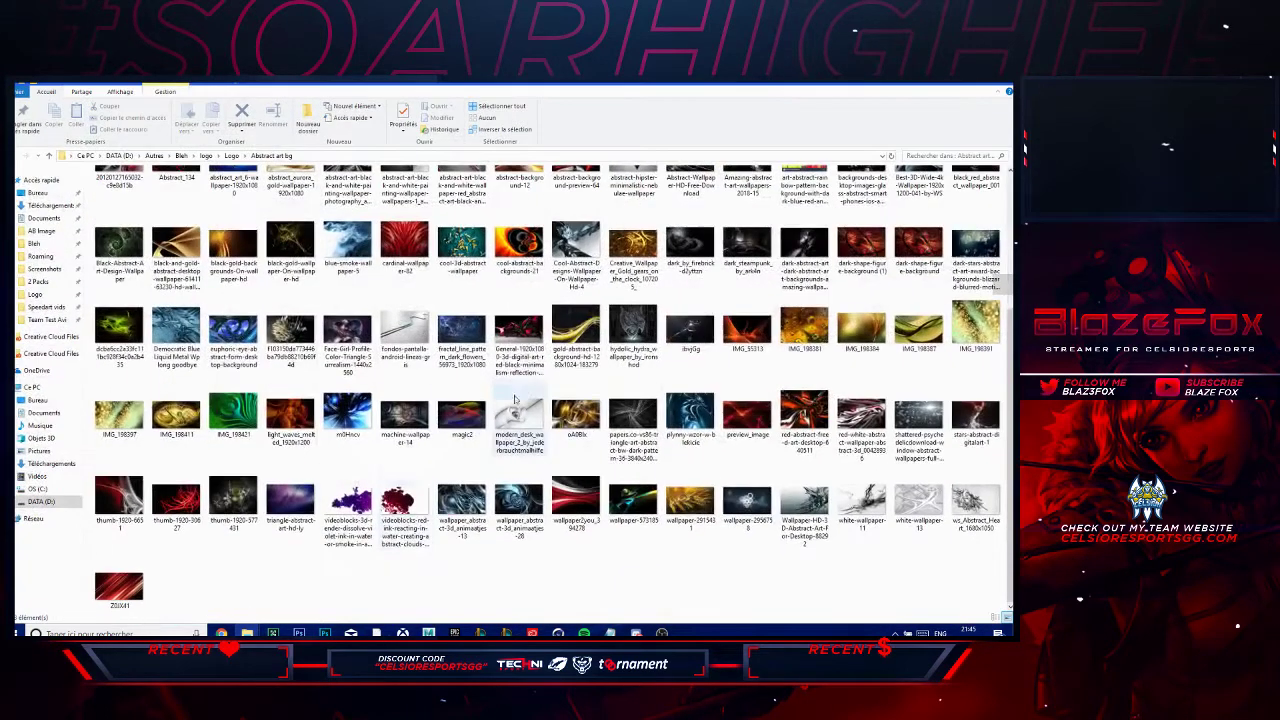
left_click(49, 156)
scroll(742, 332, "down", 3)
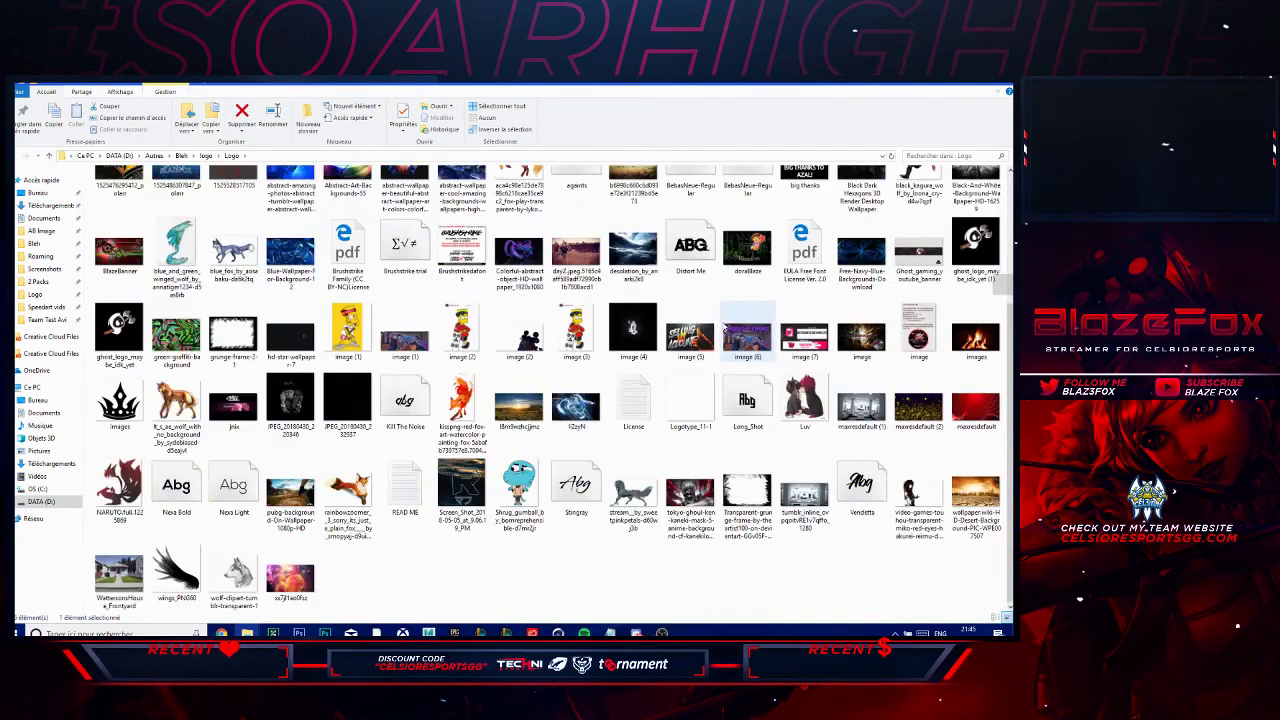
left_click(348, 402)
double_click(348, 402)
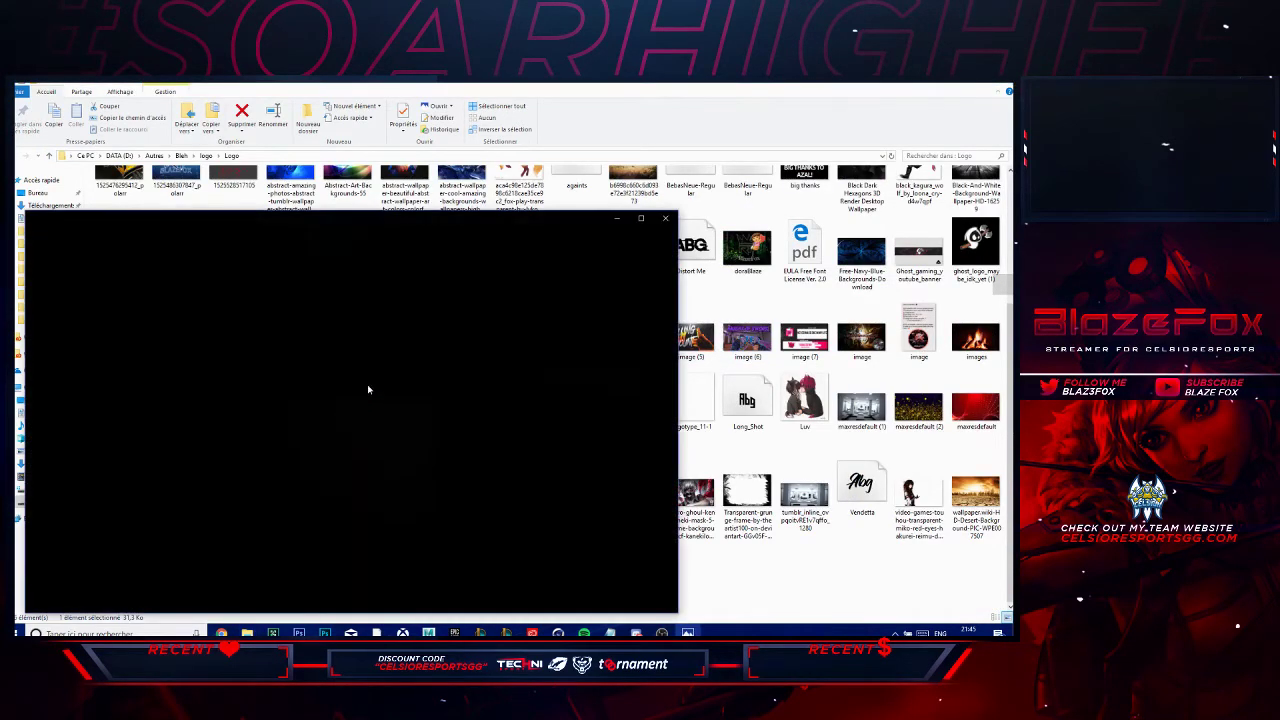
left_click(665, 220)
- Place JPEG_20180430_232937 in the Photoshop document just above the background and enlarge it to about 111% to fill the canvas
left_click_drag(354, 400, 389, 541)
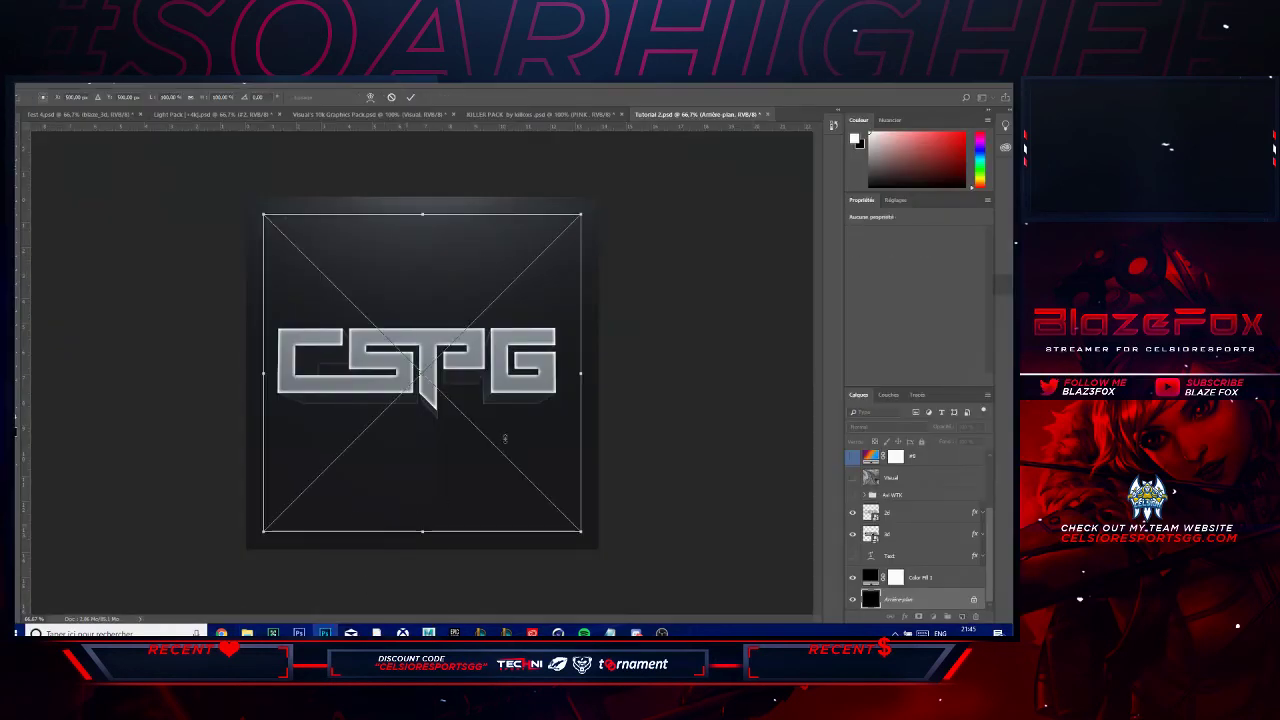
left_click_drag(582, 214, 610, 208)
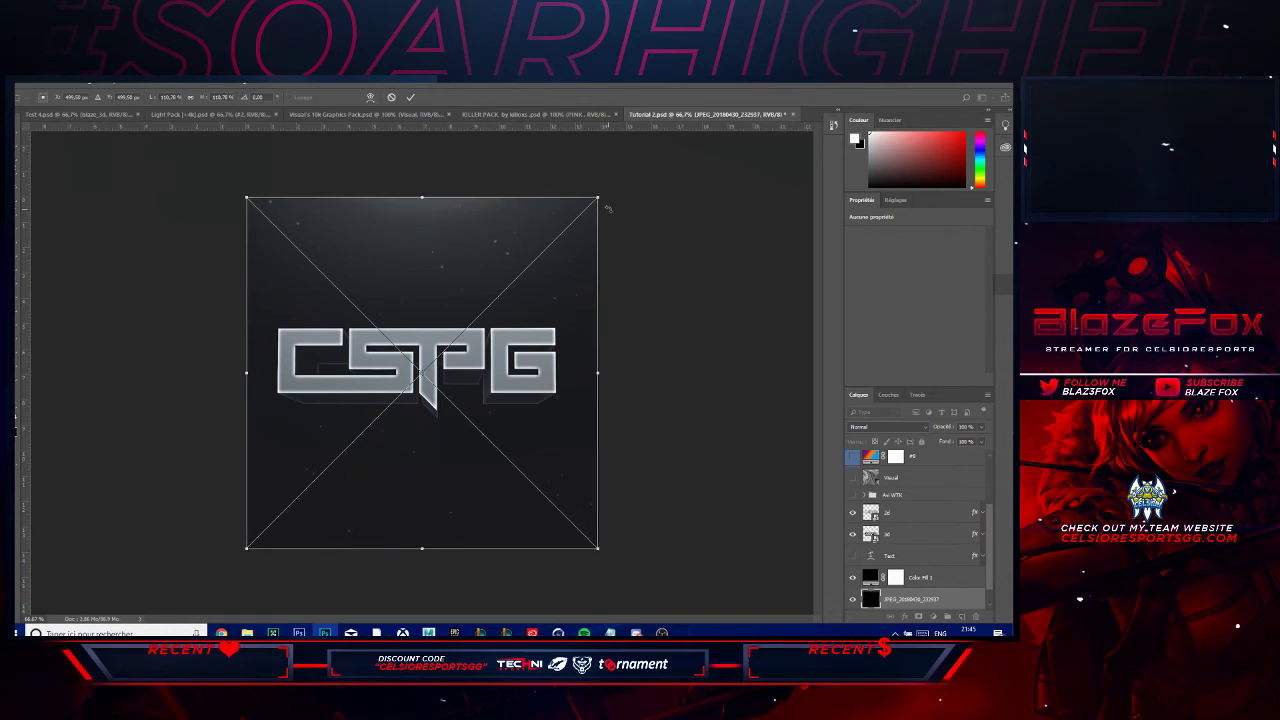
key("Return")
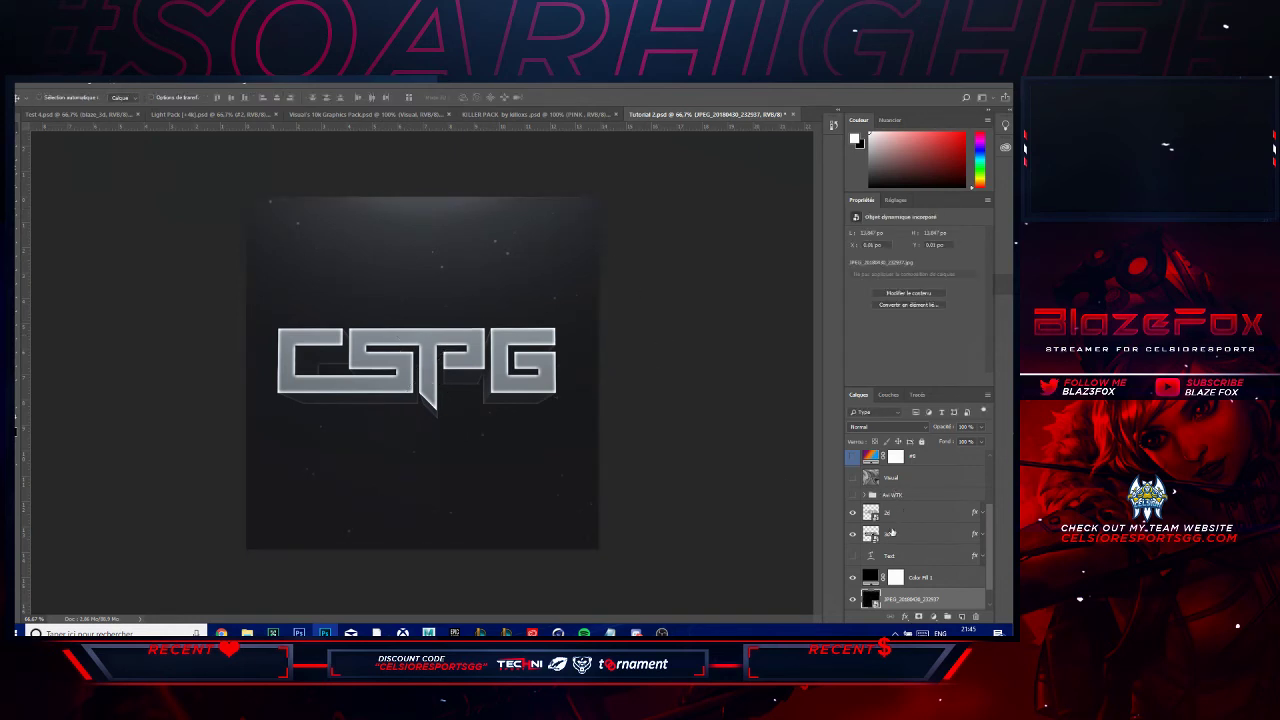
- Try clipping a duplicate of the starfield image to the upper CSPG logo layer, then delete the duplicate
key("ctrl+j")
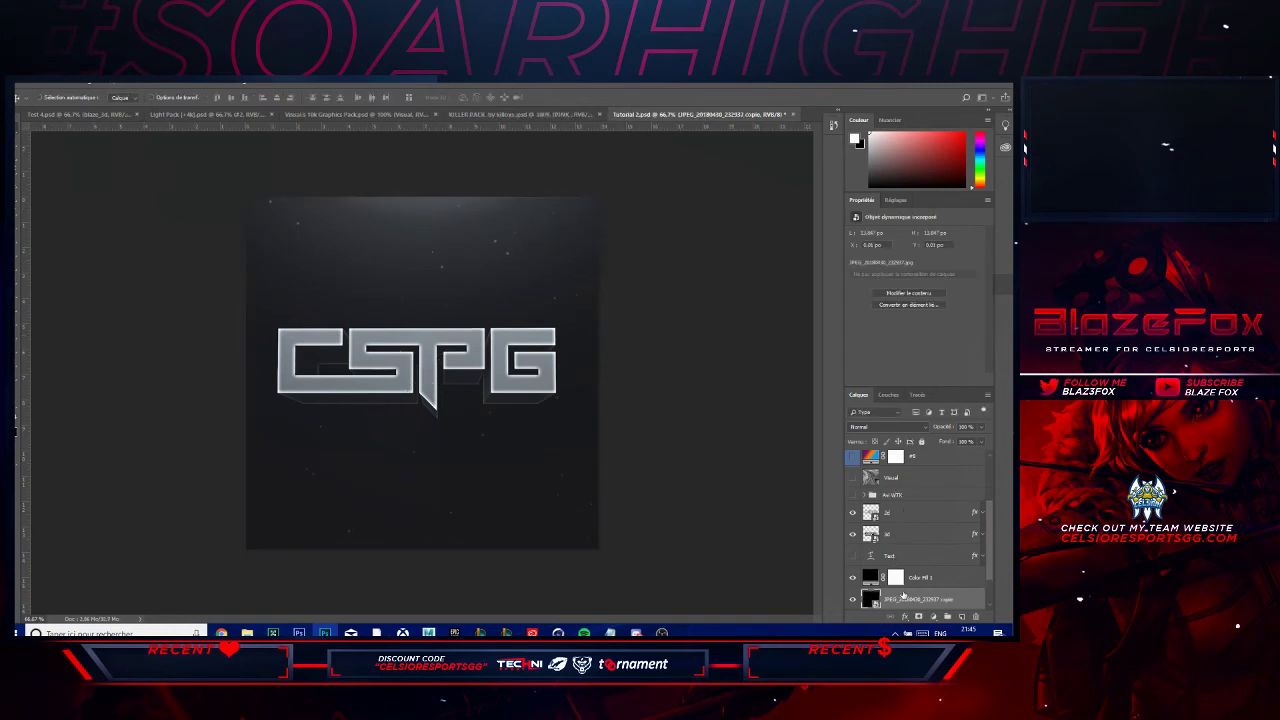
left_click_drag(905, 598, 935, 505)
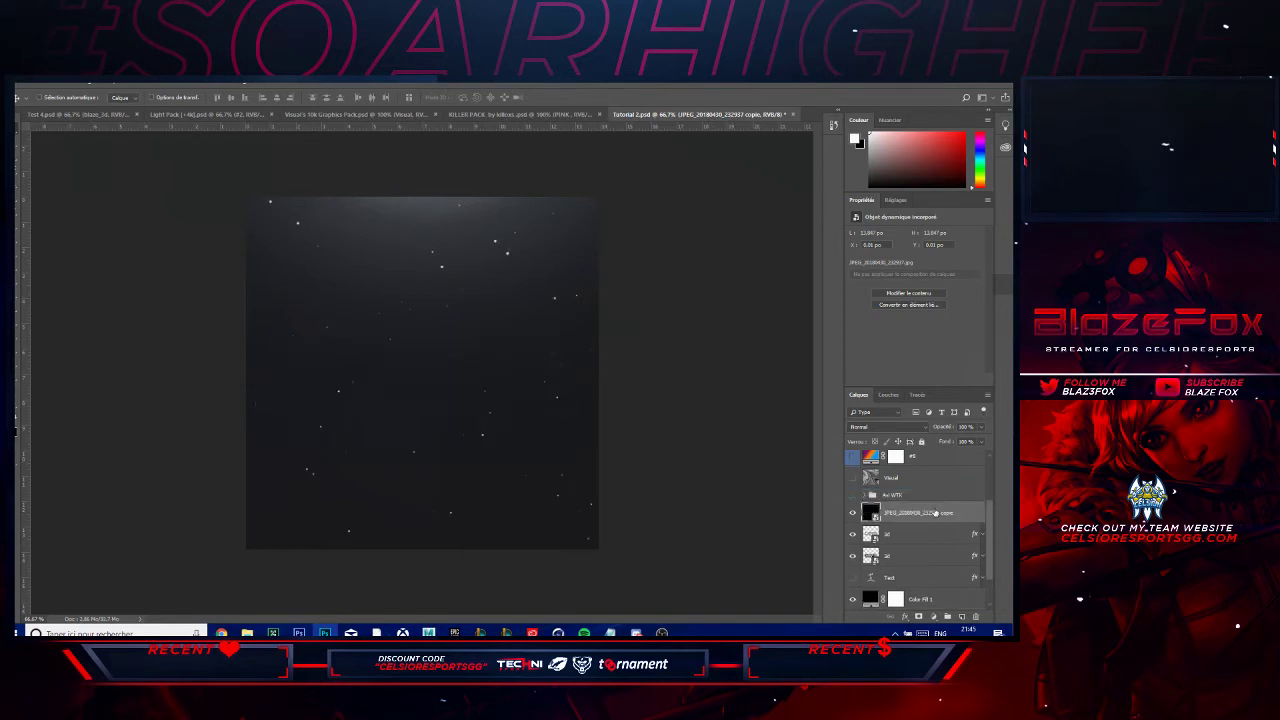
right_click(935, 512)
left_click(906, 287)
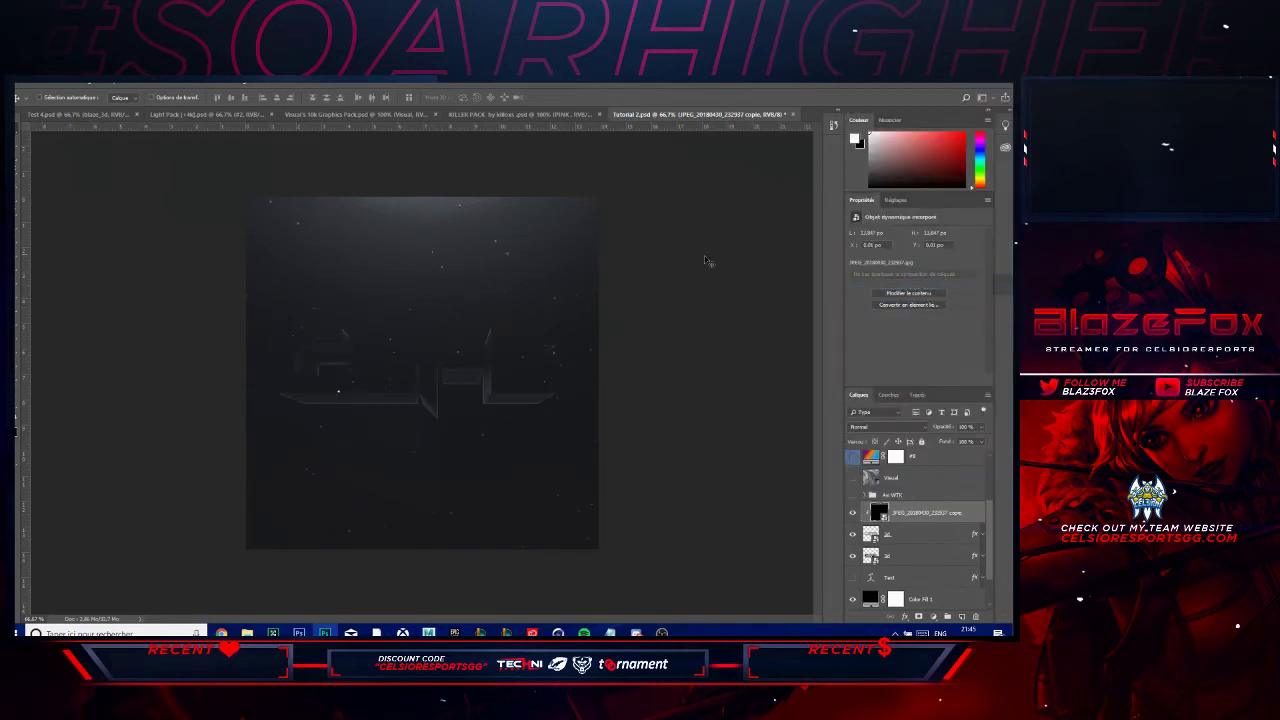
key("Delete")
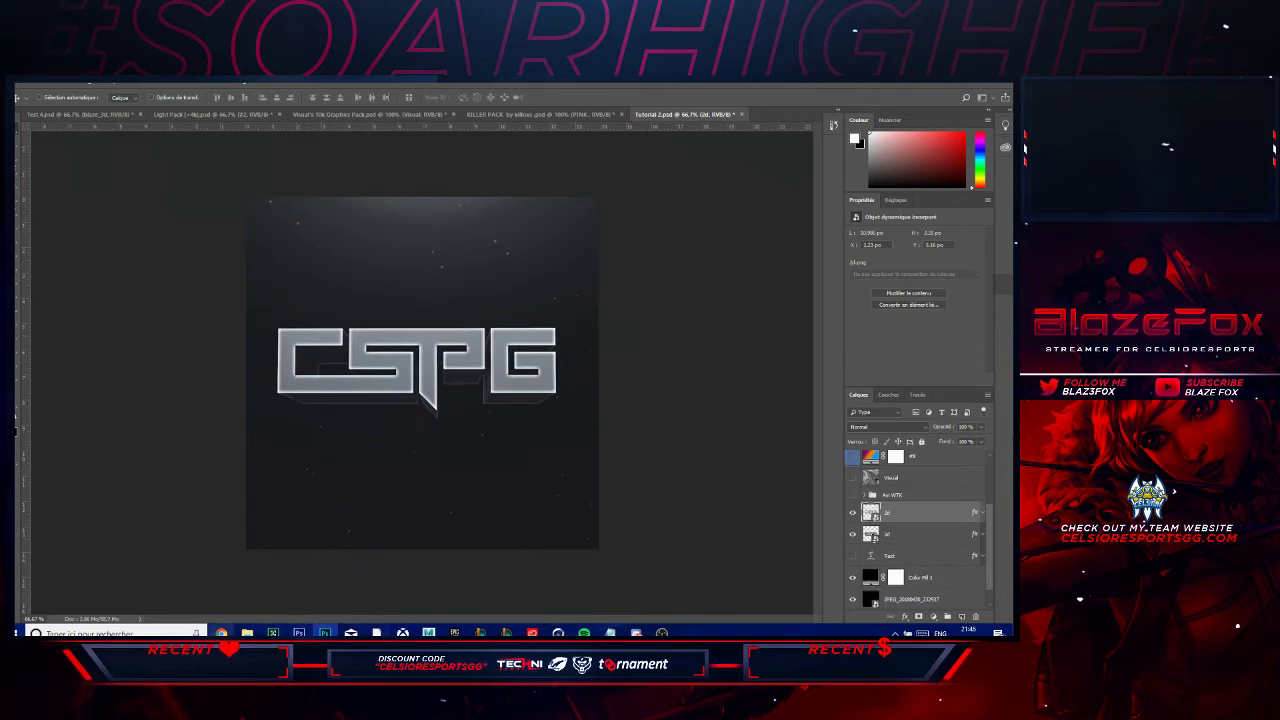
- Return to the Logo folder in File Explorer and preview the sunset farm field image
mouse_move(247, 632)
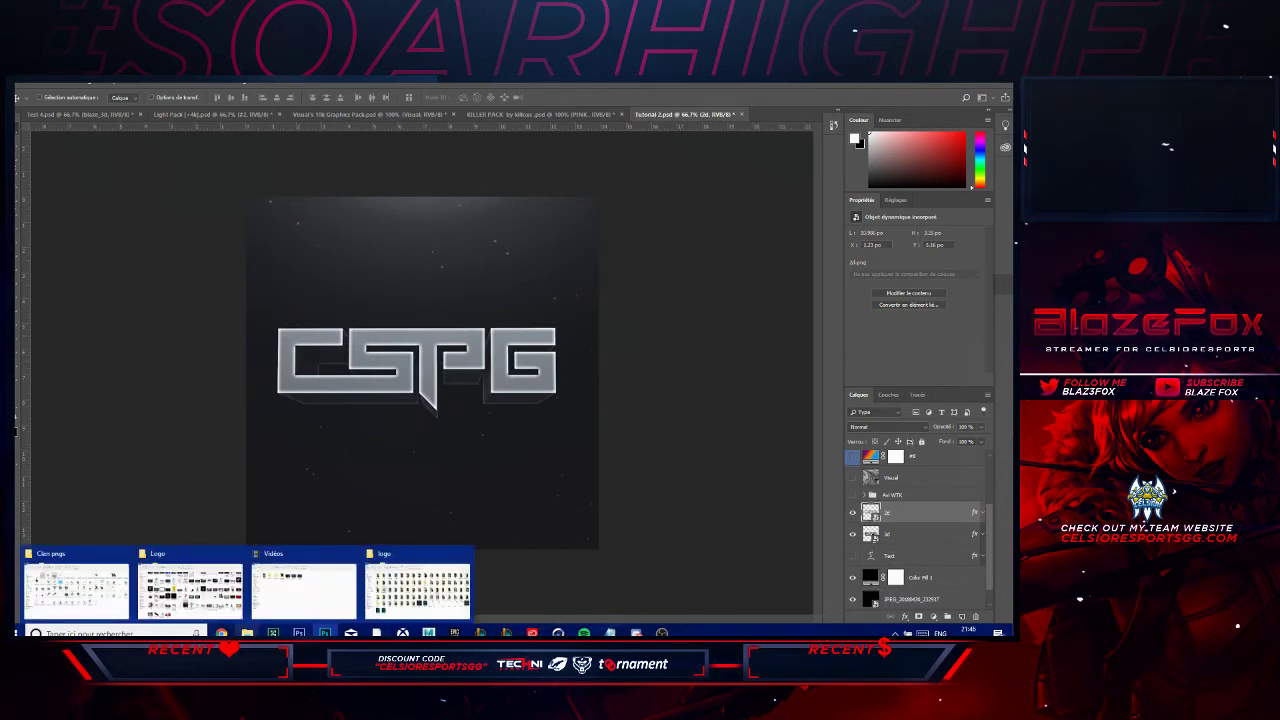
left_click(76, 590)
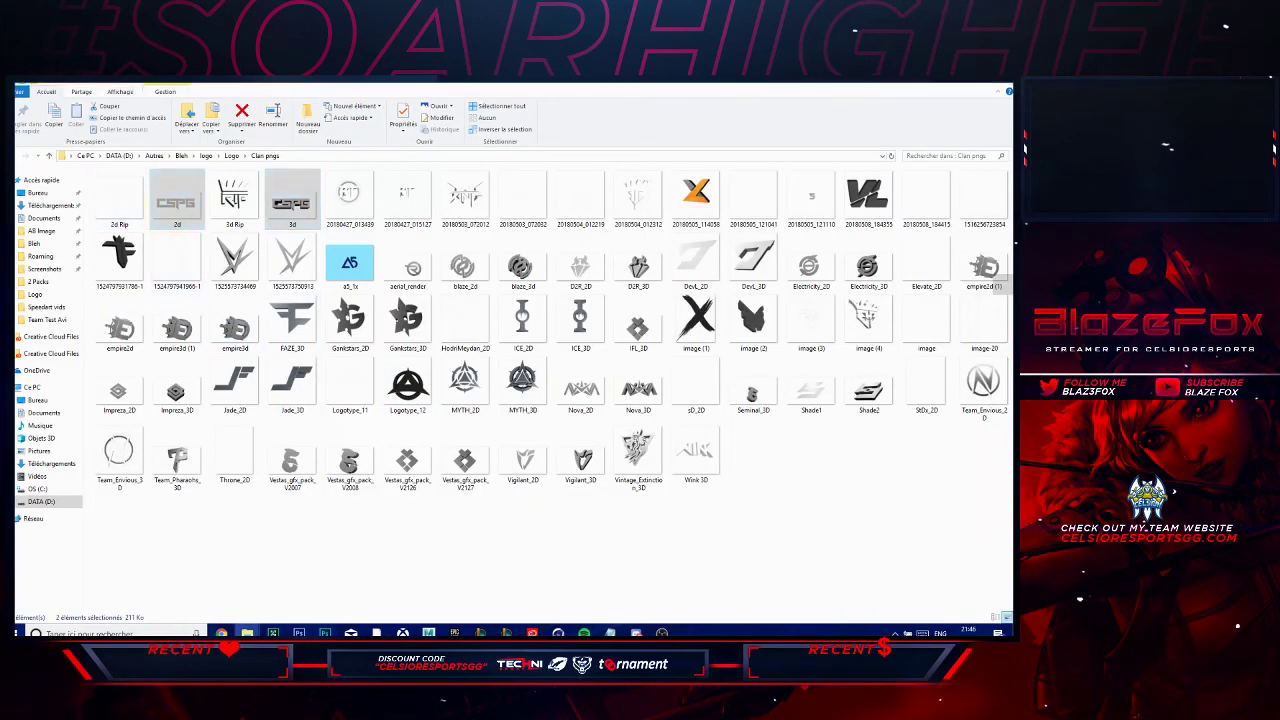
mouse_move(247, 632)
left_click(190, 590)
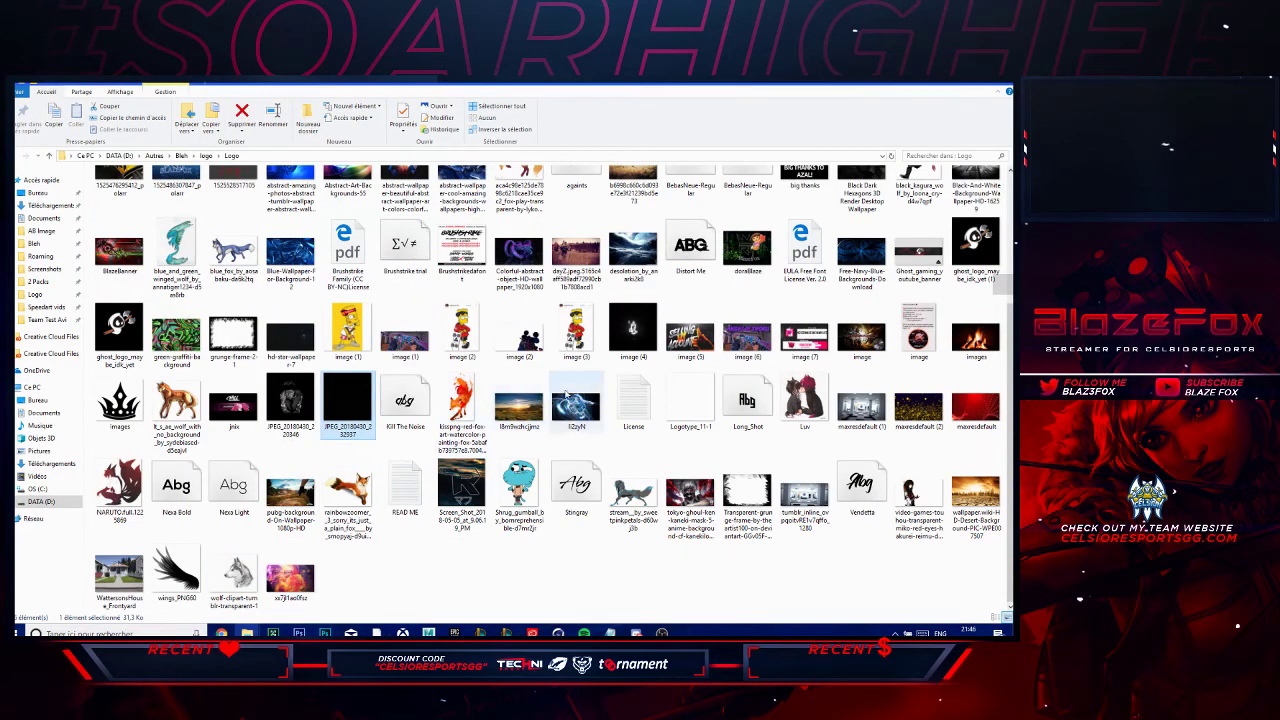
double_click(532, 418)
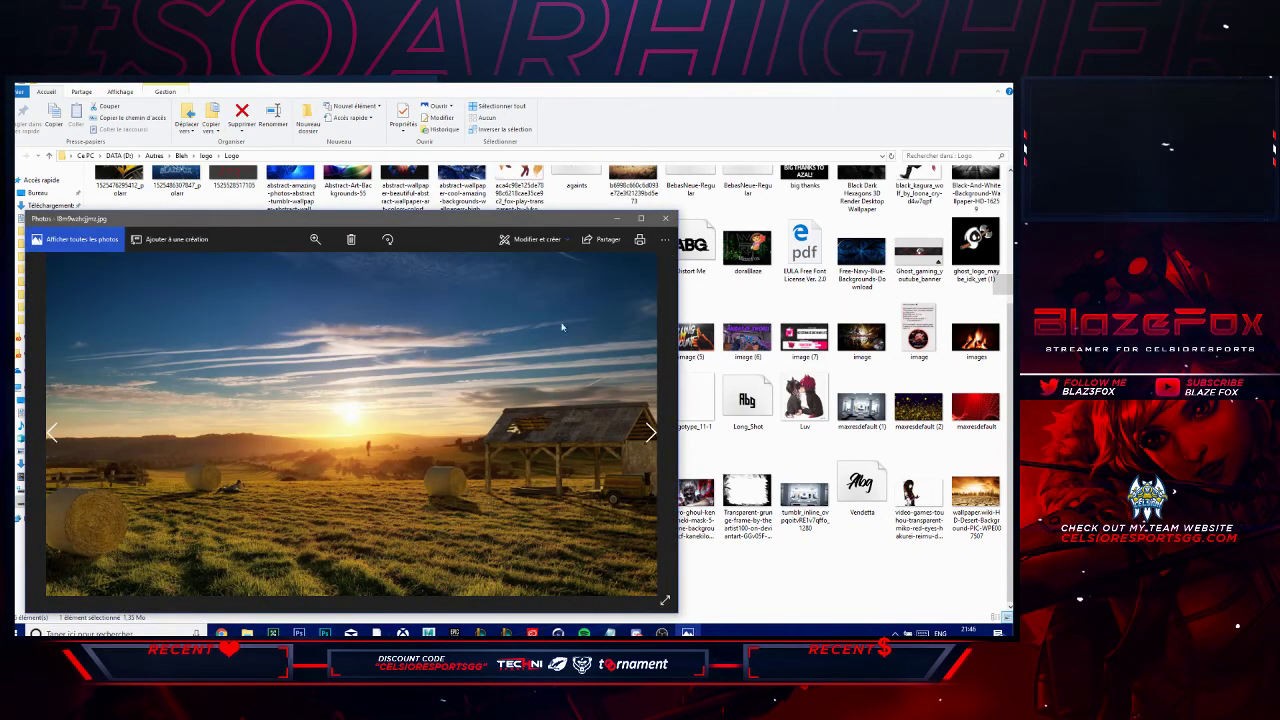
left_click(665, 218)
- Open the Abstract art bg folder and preview the wallpaper2you_394278 image as a texture for the logo
scroll(460, 350, "up", 2)
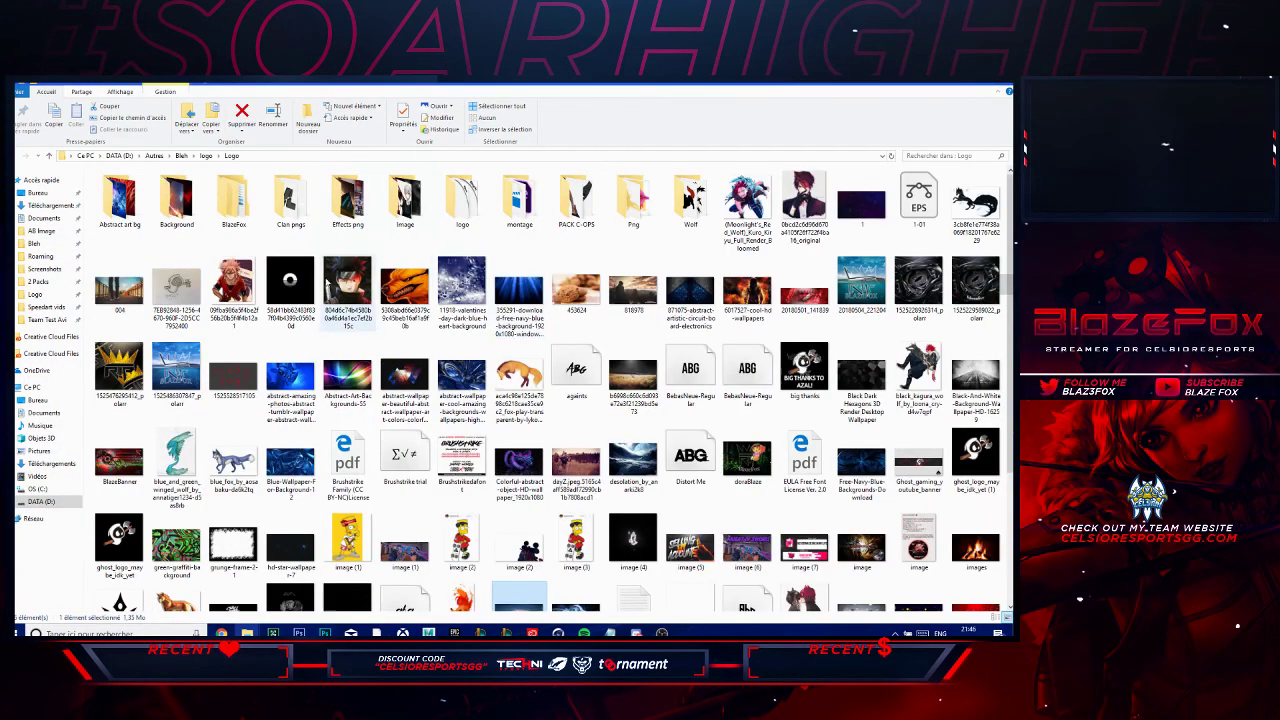
double_click(136, 210)
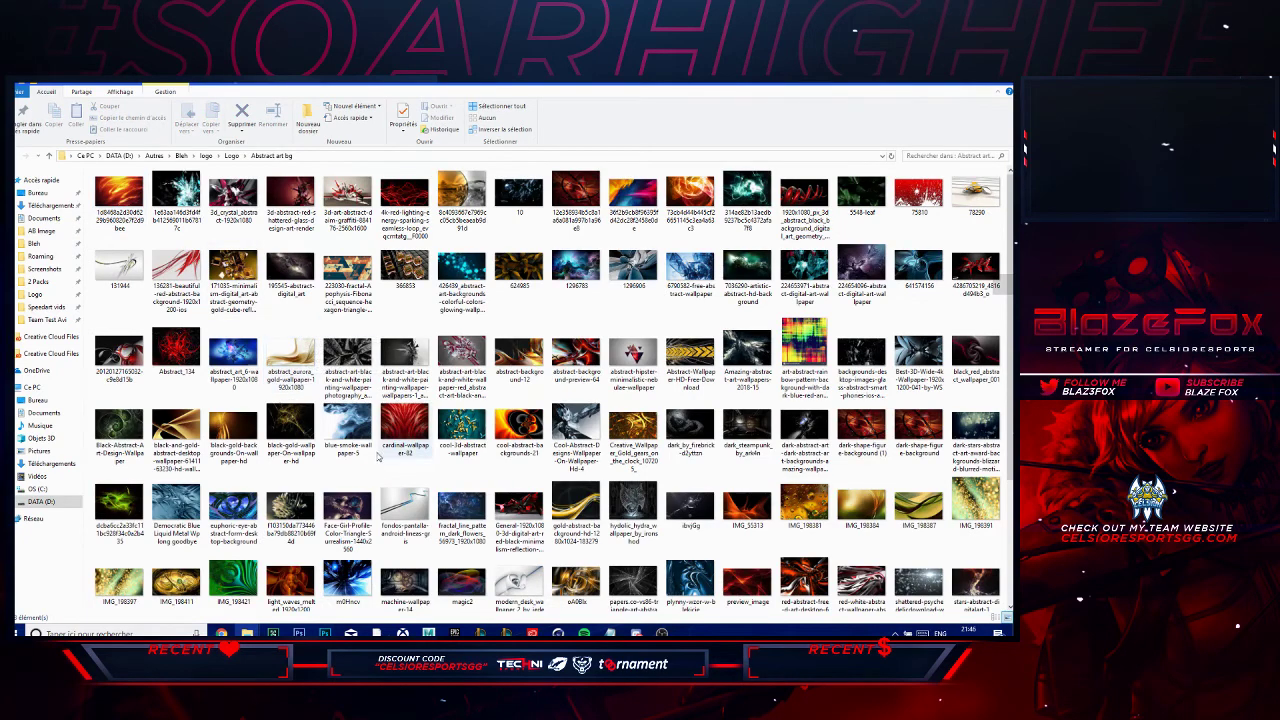
scroll(376, 453, "down", 3)
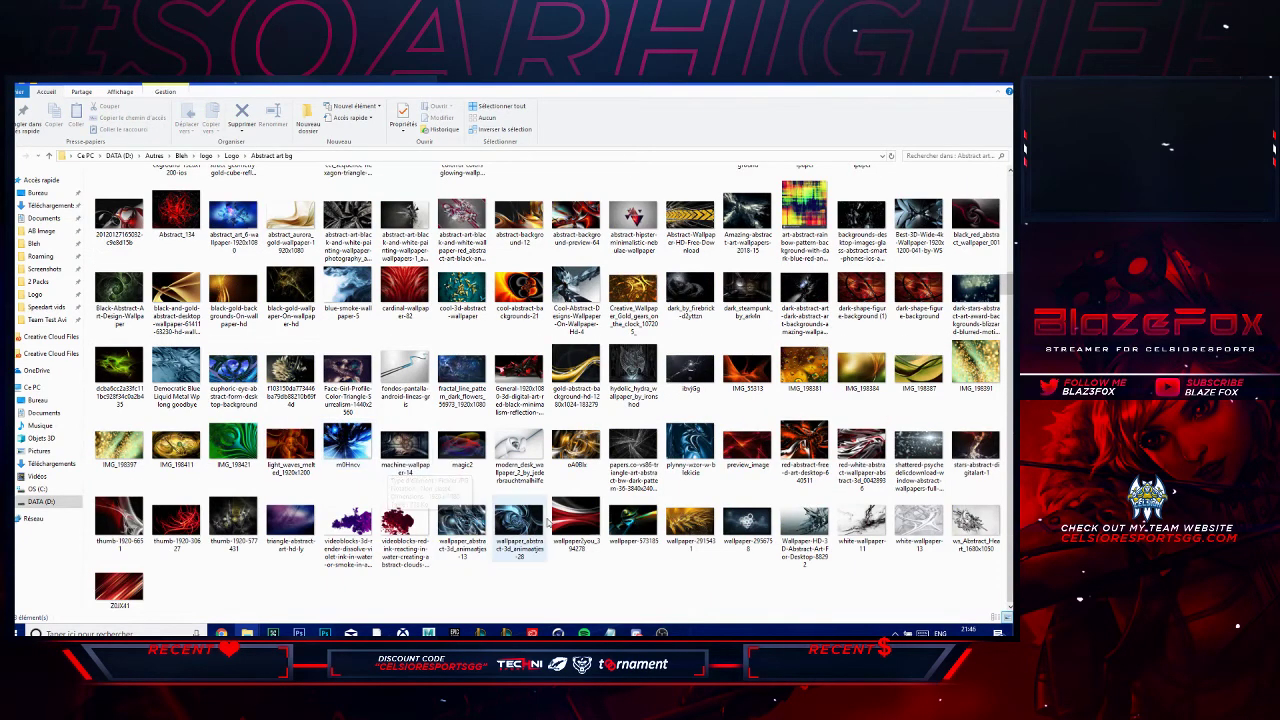
left_click(583, 533)
double_click(583, 533)
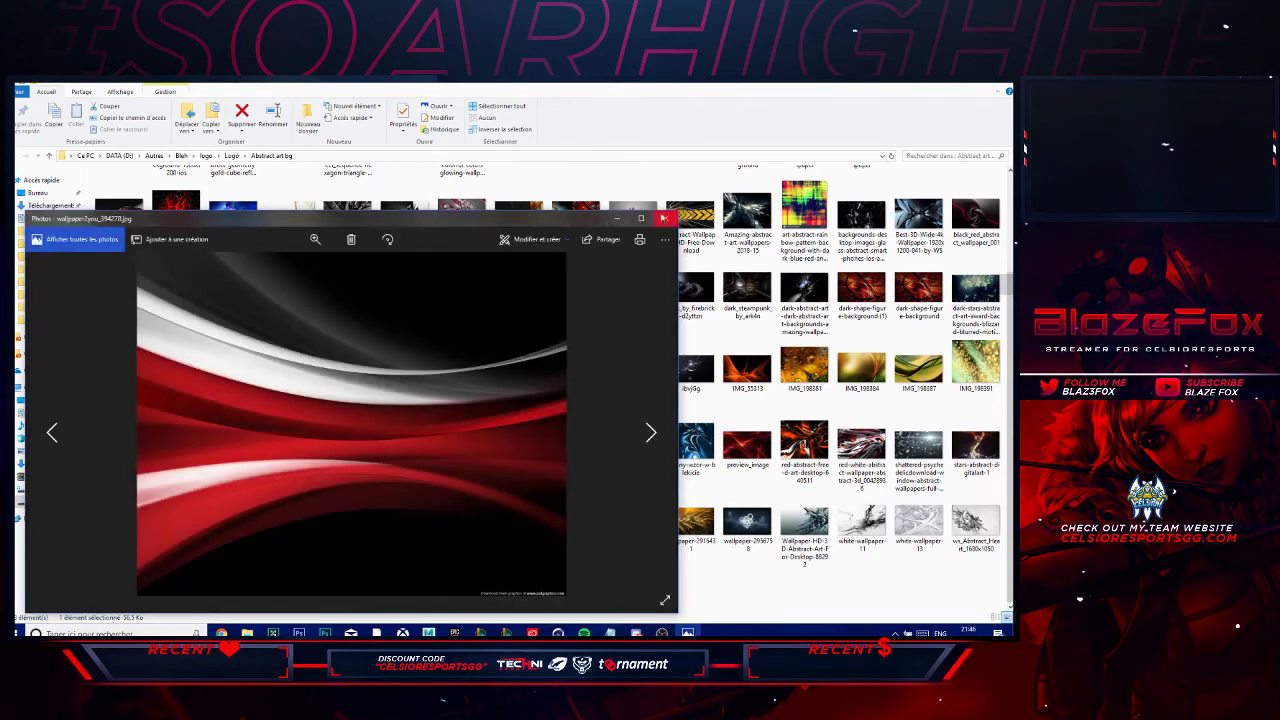
left_click(668, 214)
left_click_drag(583, 520, 872, 428)
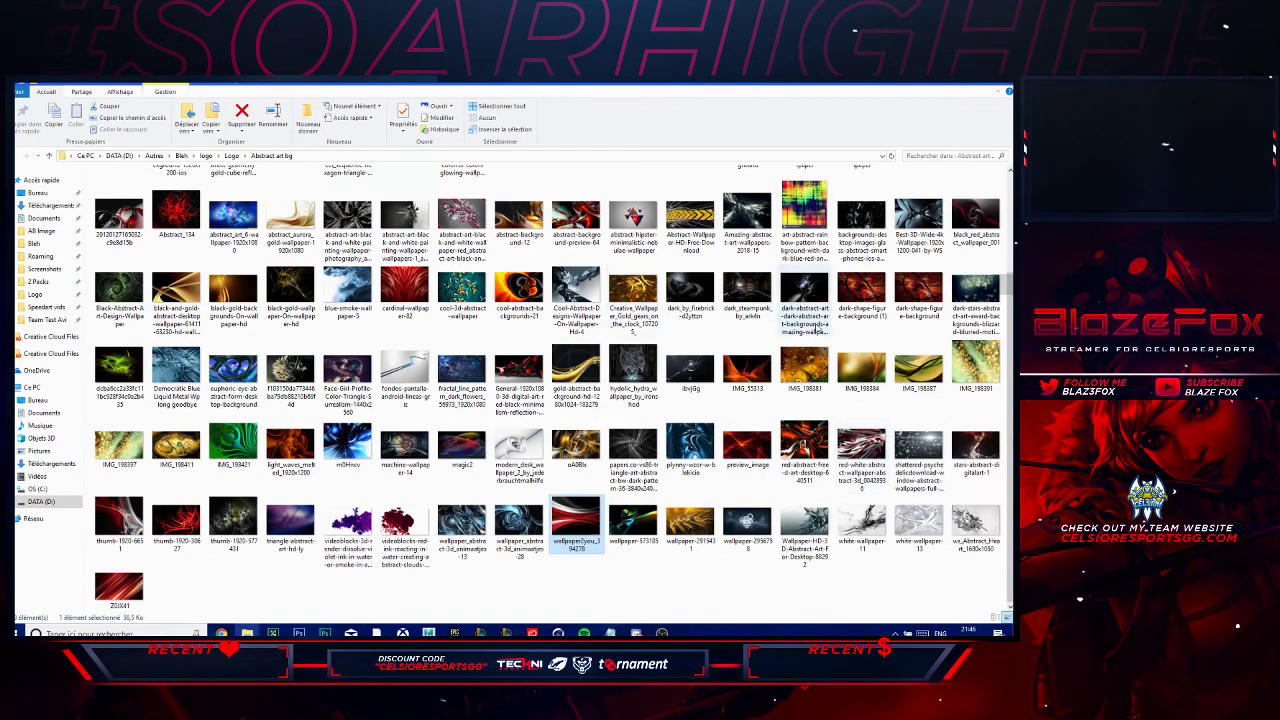
- Place wallpaper2you_394278 in the Photoshop document above the upper CSPG lettering layer and clip it to the lettering
left_click_drag(578, 518, 400, 420)
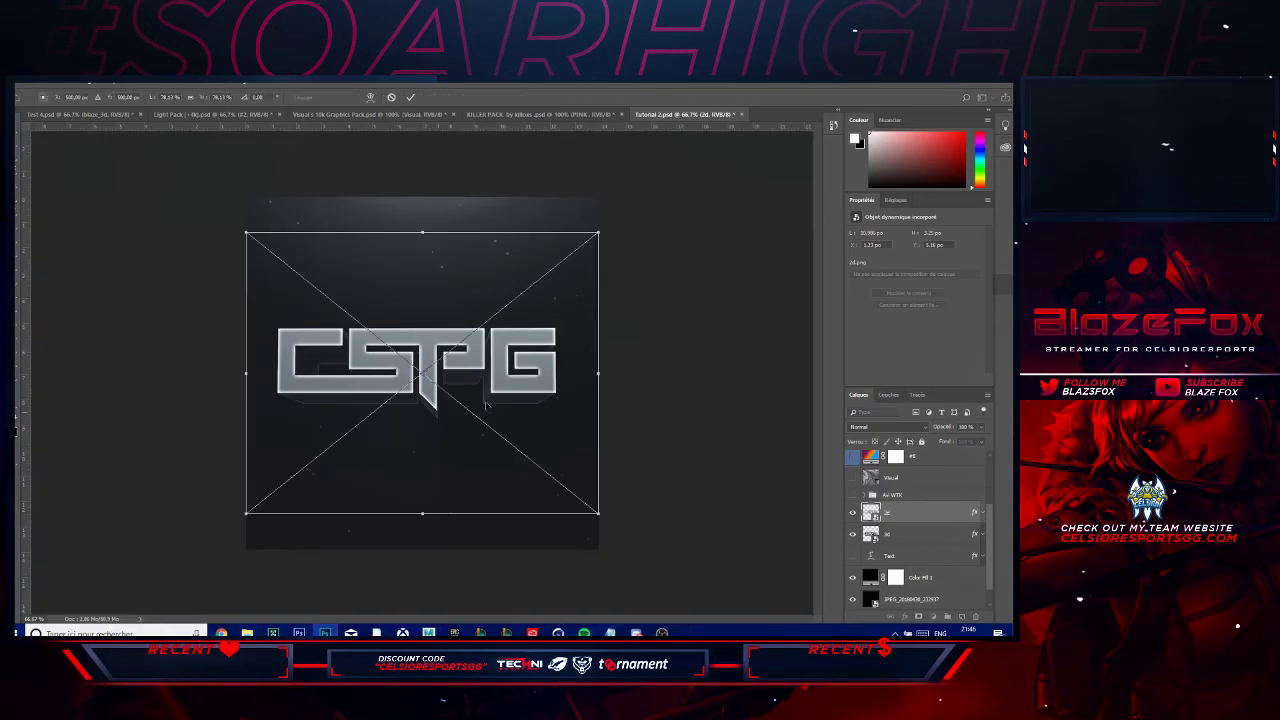
key("Return")
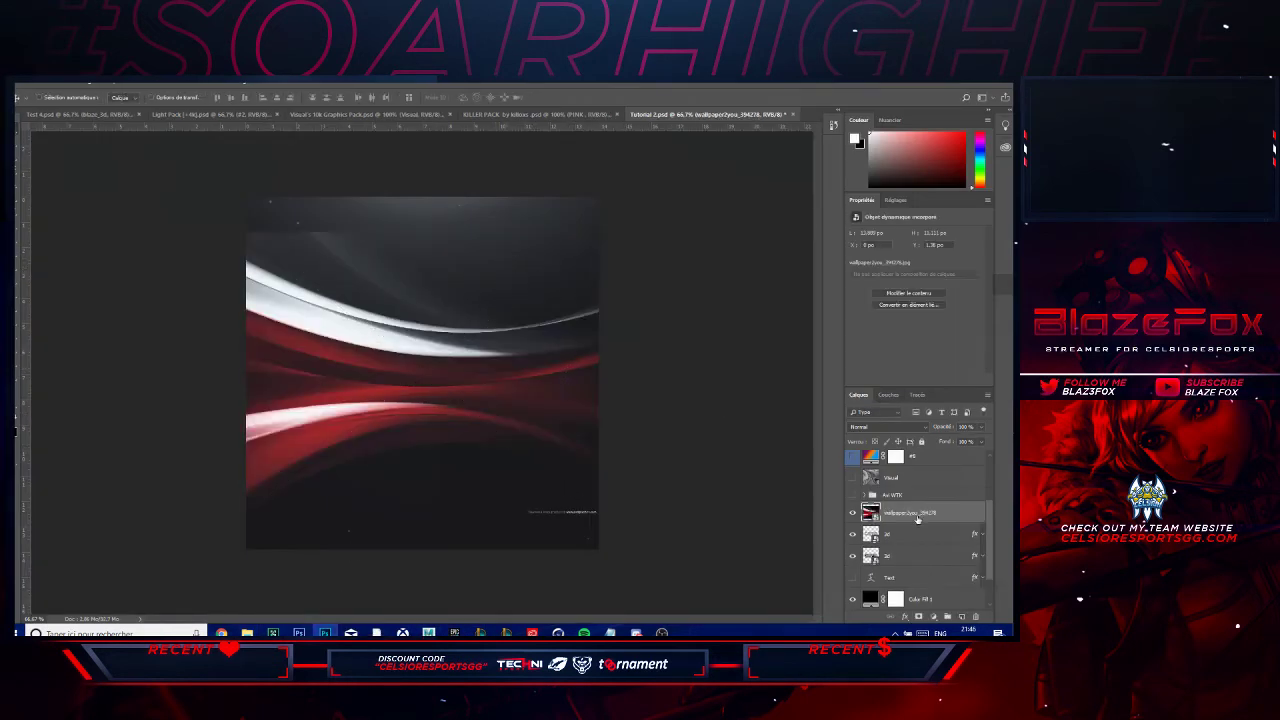
right_click(920, 513)
left_click(905, 287)
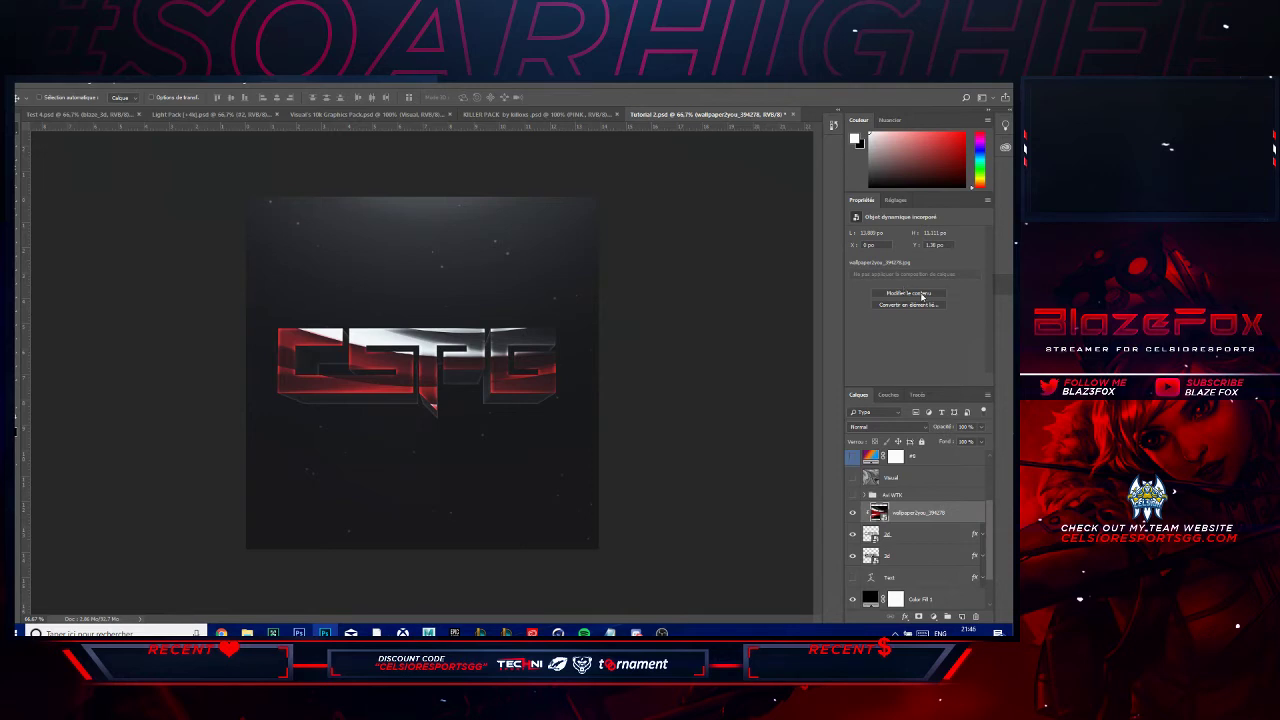
- Duplicate the wallpaper2you_394278 layer and move the copy just above the background, below the starfield image
key("ctrl+j")
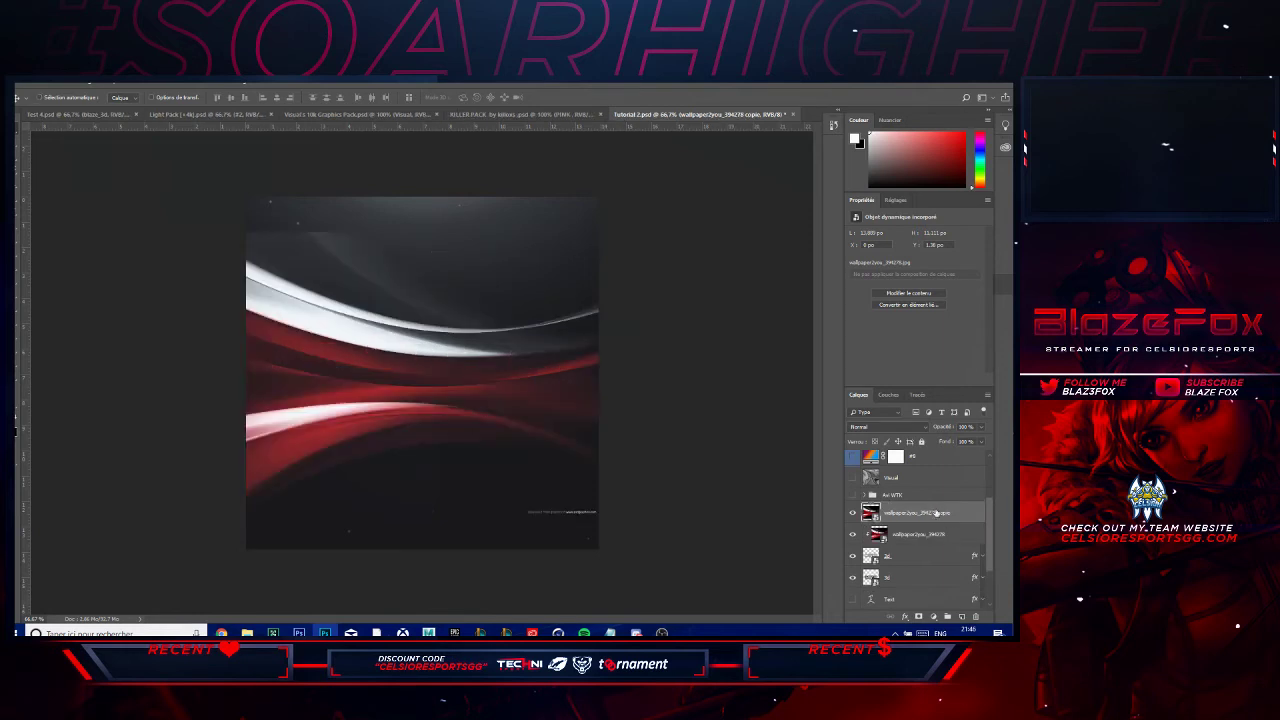
left_click_drag(930, 512, 920, 600)
scroll(920, 580, "down", 2)
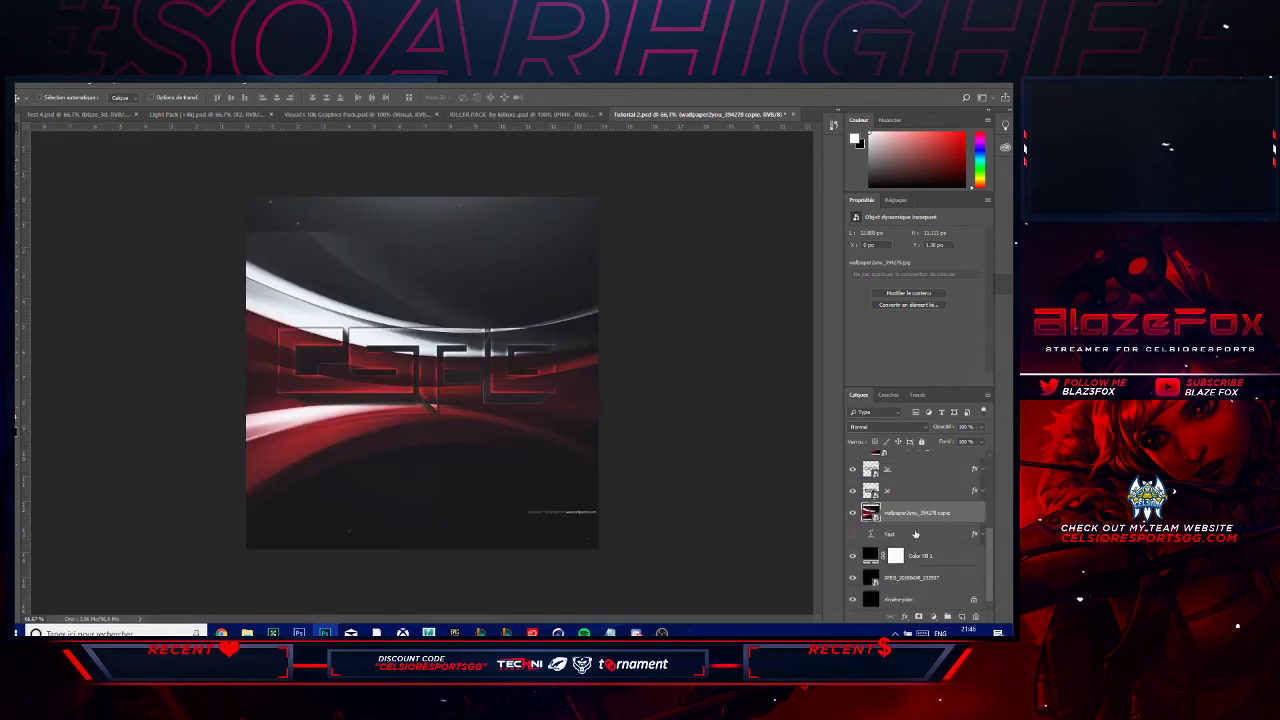
left_click_drag(918, 528, 938, 590)
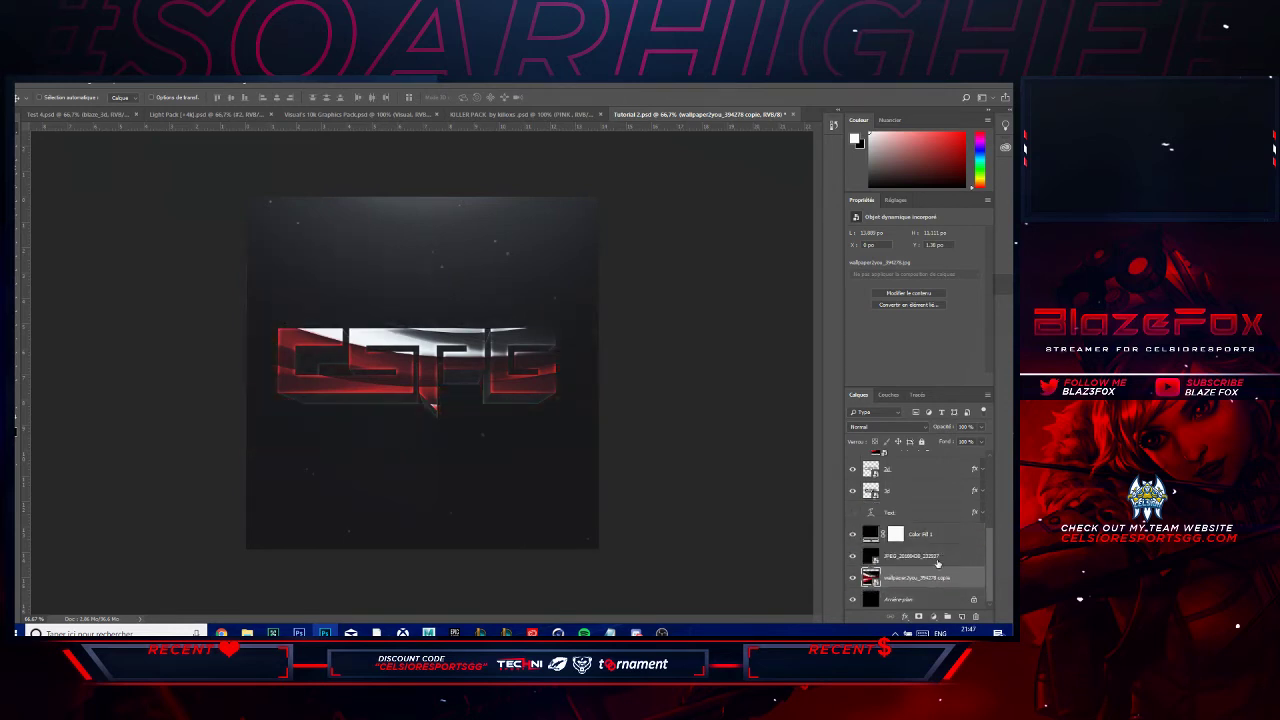
- Lower the JPEG_20180430_232937 layer's opacity to about 50% and open the Color Fill 1 layer's opacity setting
left_click(936, 558)
left_click(980, 426)
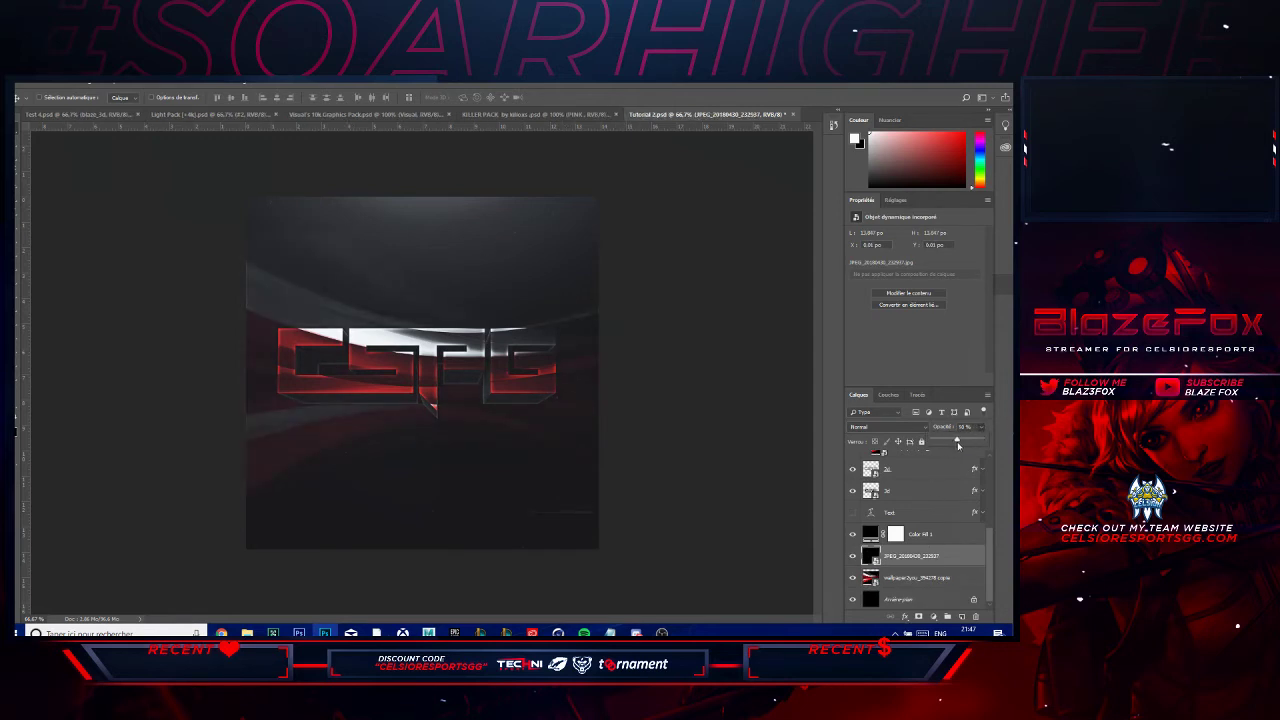
left_click(889, 570)
left_click(930, 538)
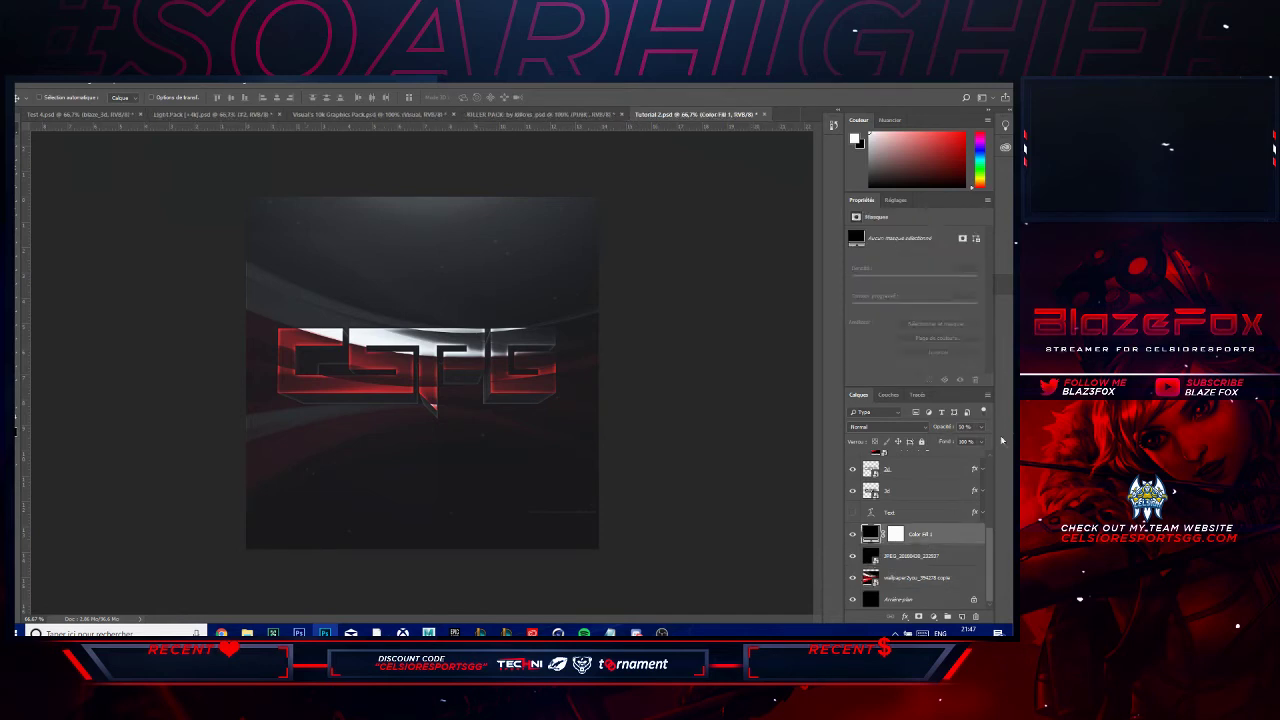
left_click(980, 428)
- Select both wallpaper2you_394278 layers and enlarge them together from the centre to about 129%
left_click(904, 580)
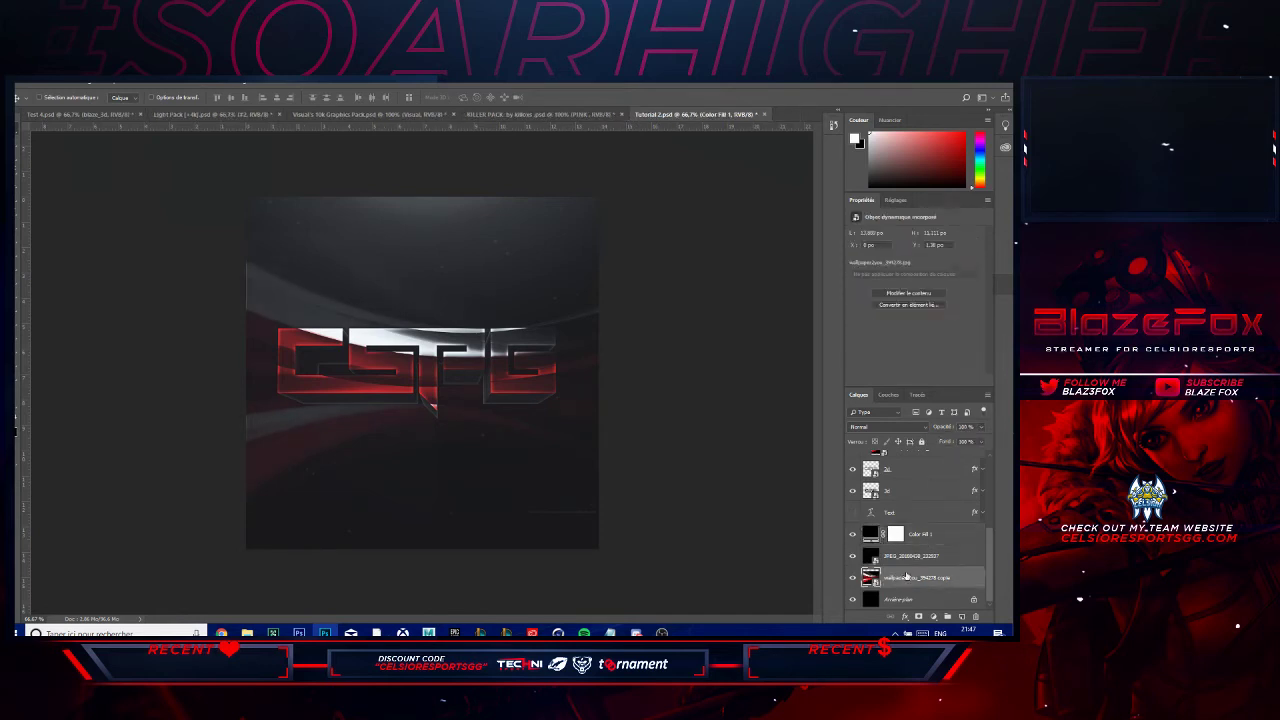
scroll(891, 485, "up", 1)
left_click(912, 474, "ctrl")
key("ctrl+t")
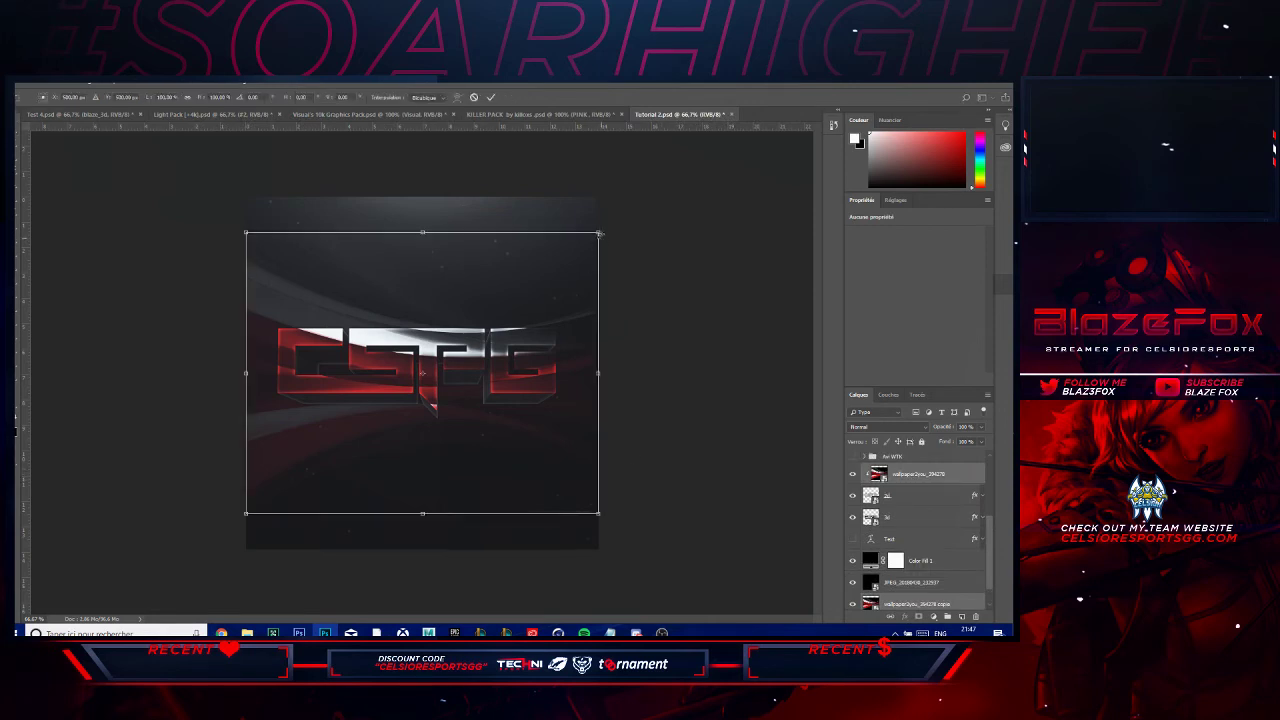
left_click_drag(598, 233, 668, 213)
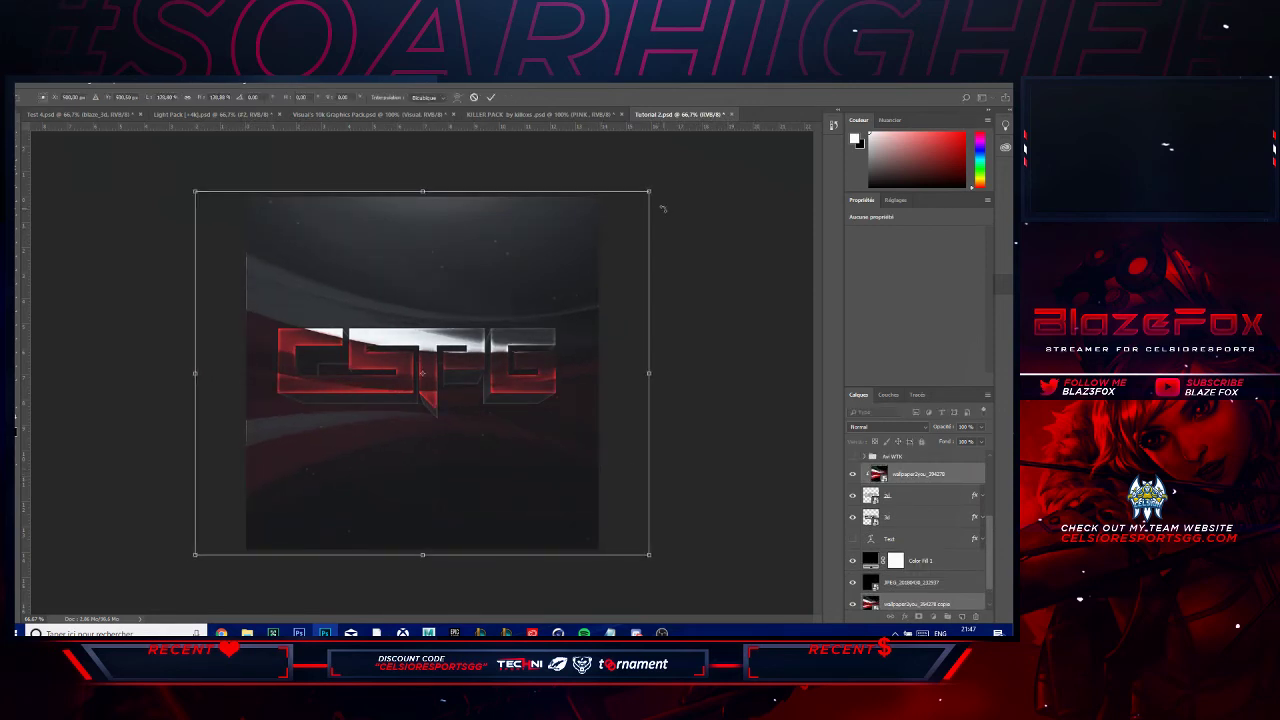
key("Return")
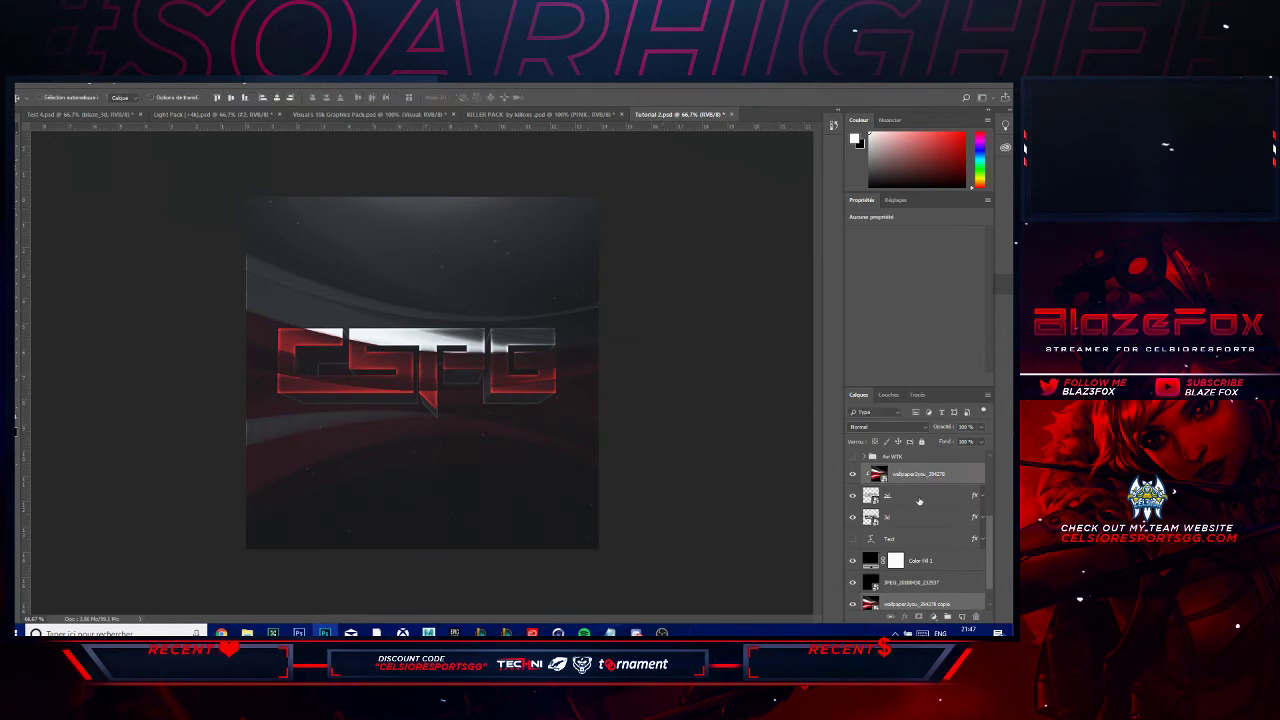
- Add a new layer above the 3d lettering layer and paint it white within the 3d lettering's outline, then deselect
left_click(903, 517)
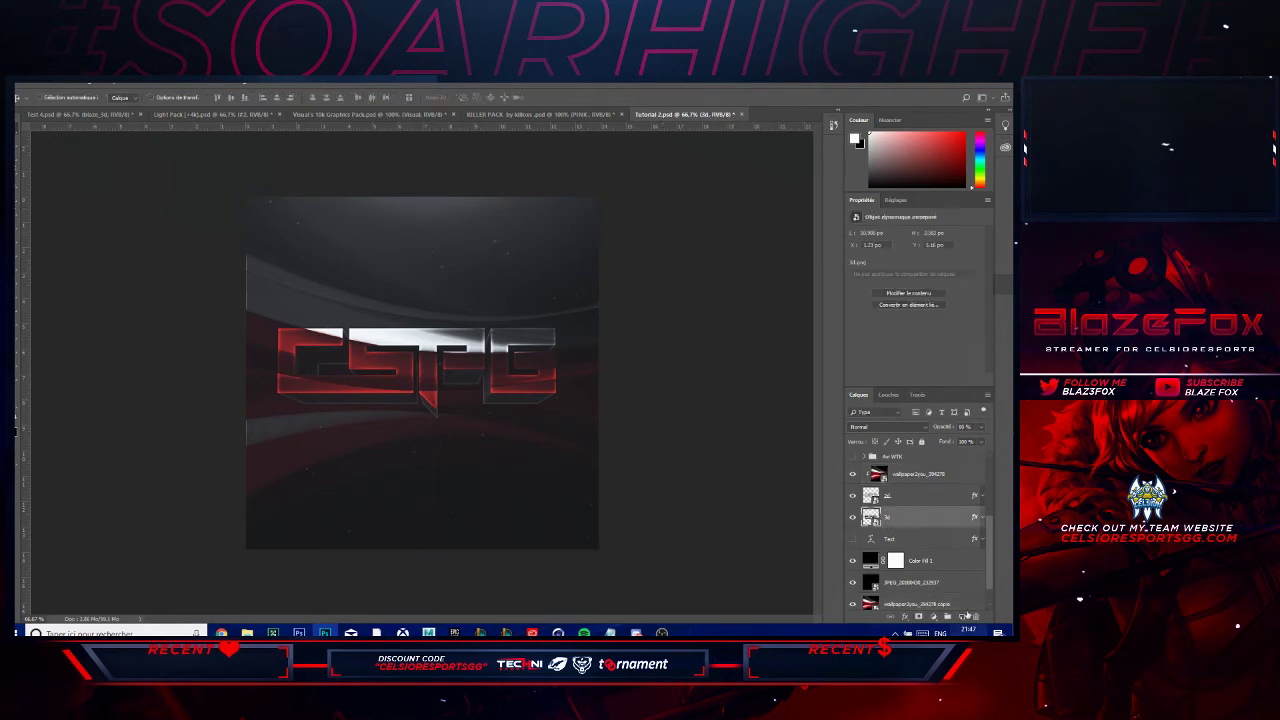
left_click(962, 616)
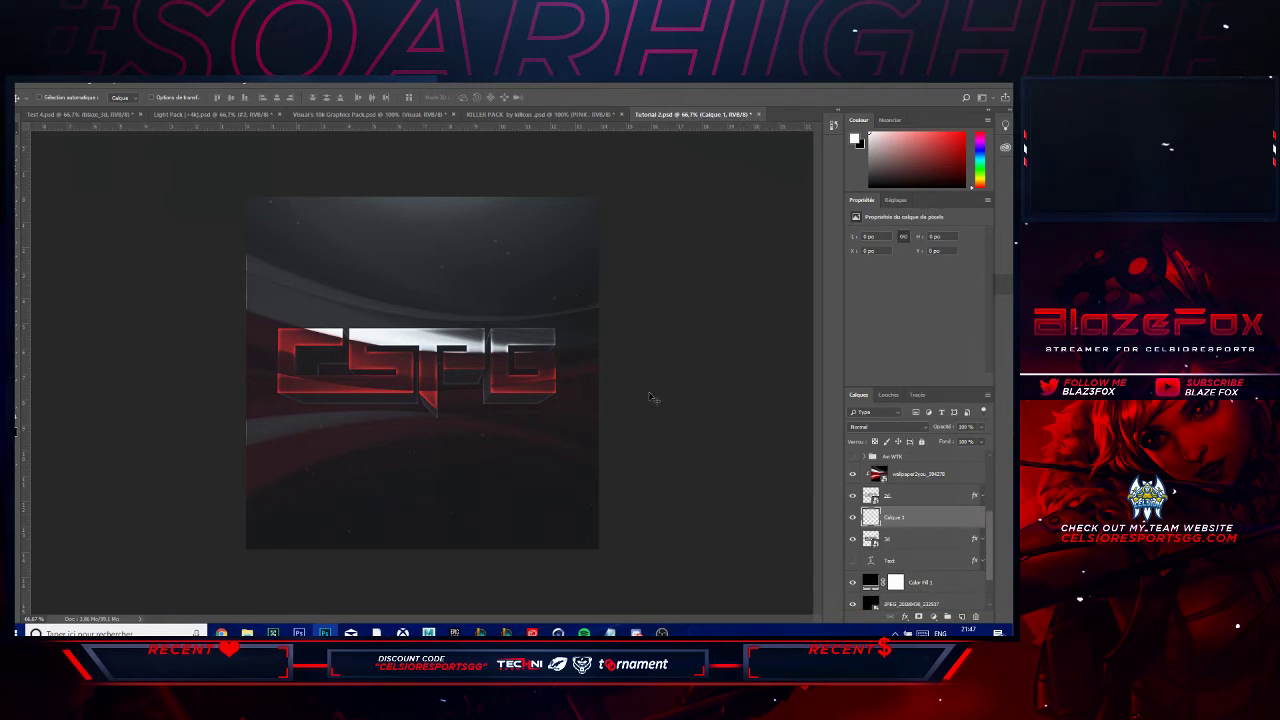
left_click(871, 540, "ctrl")
left_click(16, 189)
left_click_drag(198, 389, 480, 434)
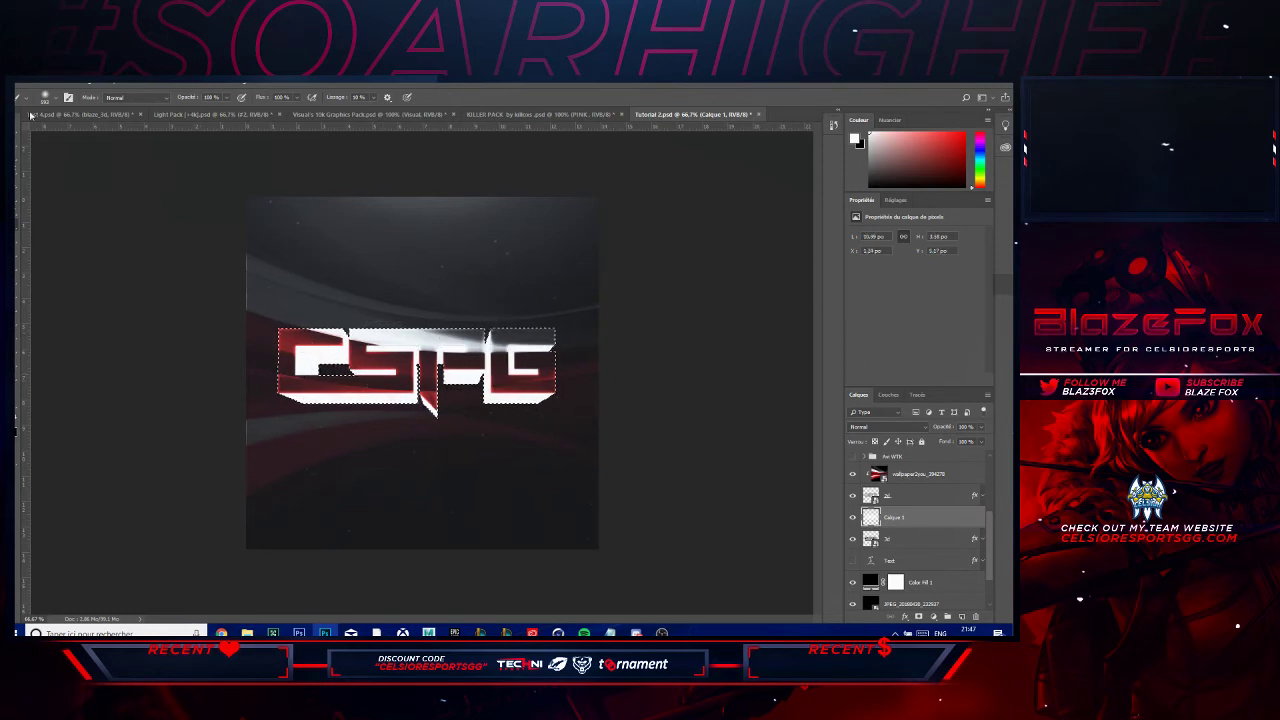
left_click(16, 148)
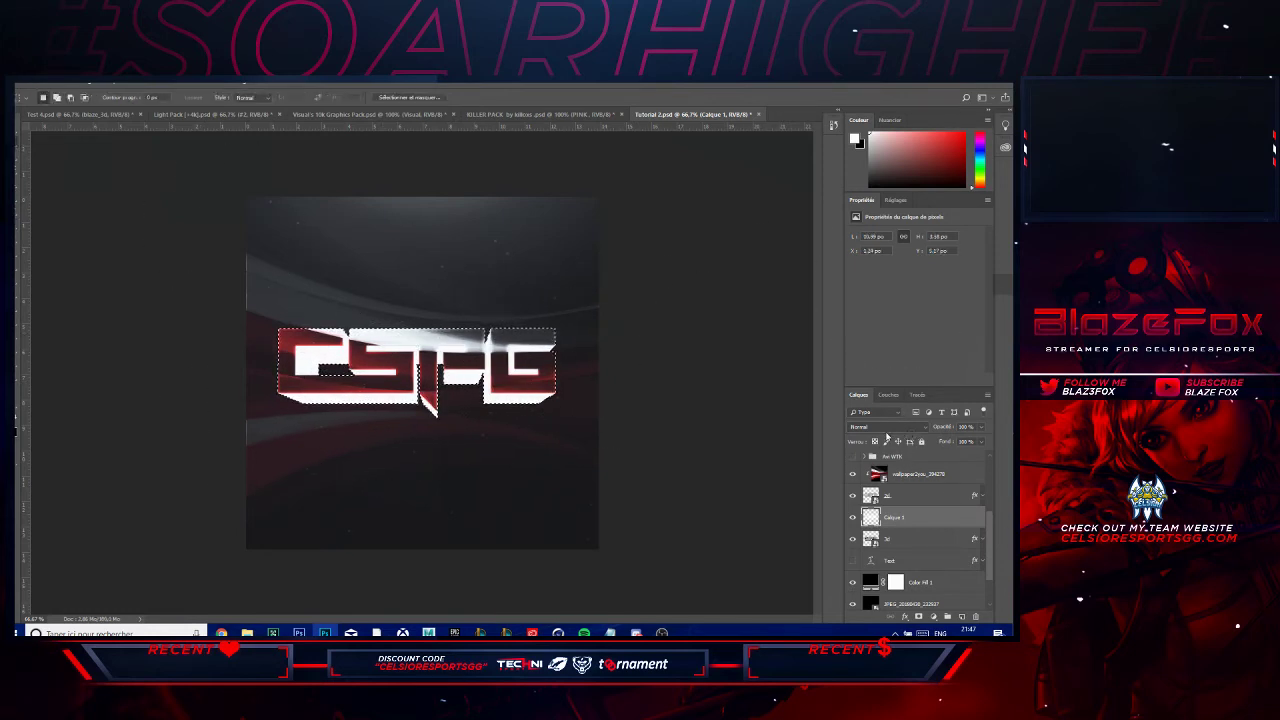
key("ctrl+d")
- Set the new white-painted layer's blend mode to Incrustation and lower its opacity to about 50%
left_click(898, 430)
left_click(876, 292)
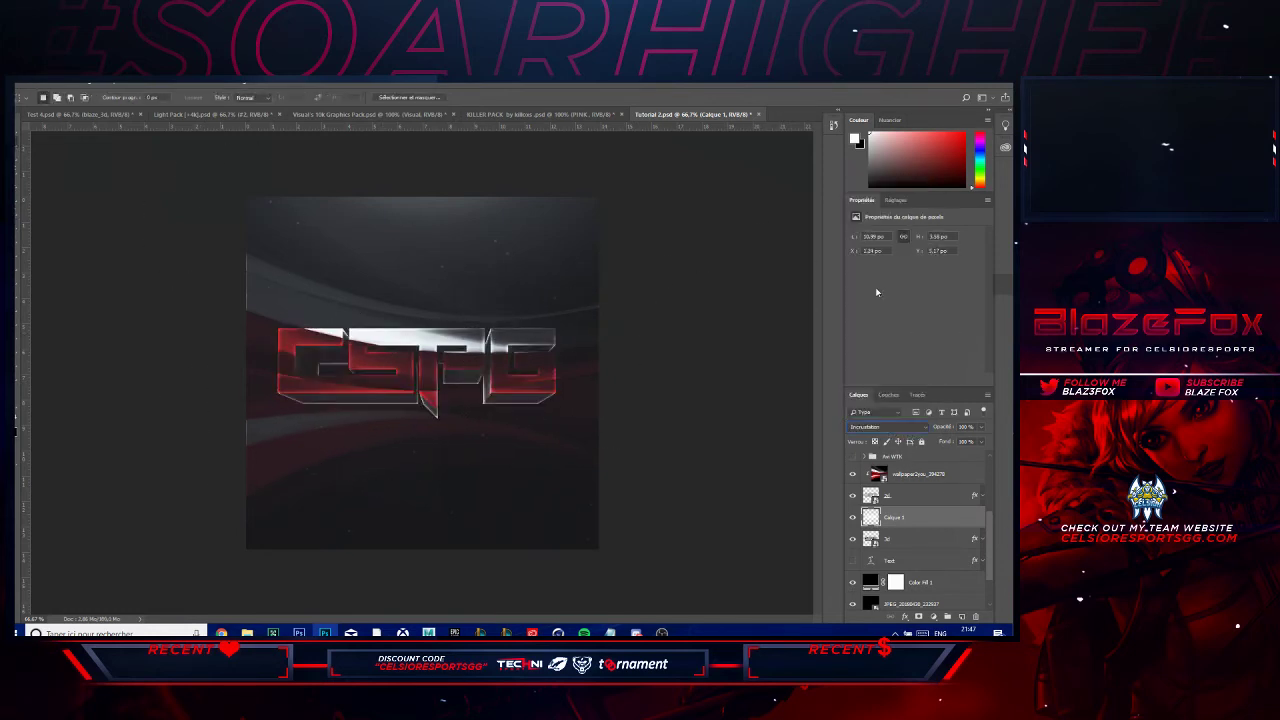
left_click(981, 427)
left_click_drag(981, 441, 973, 441)
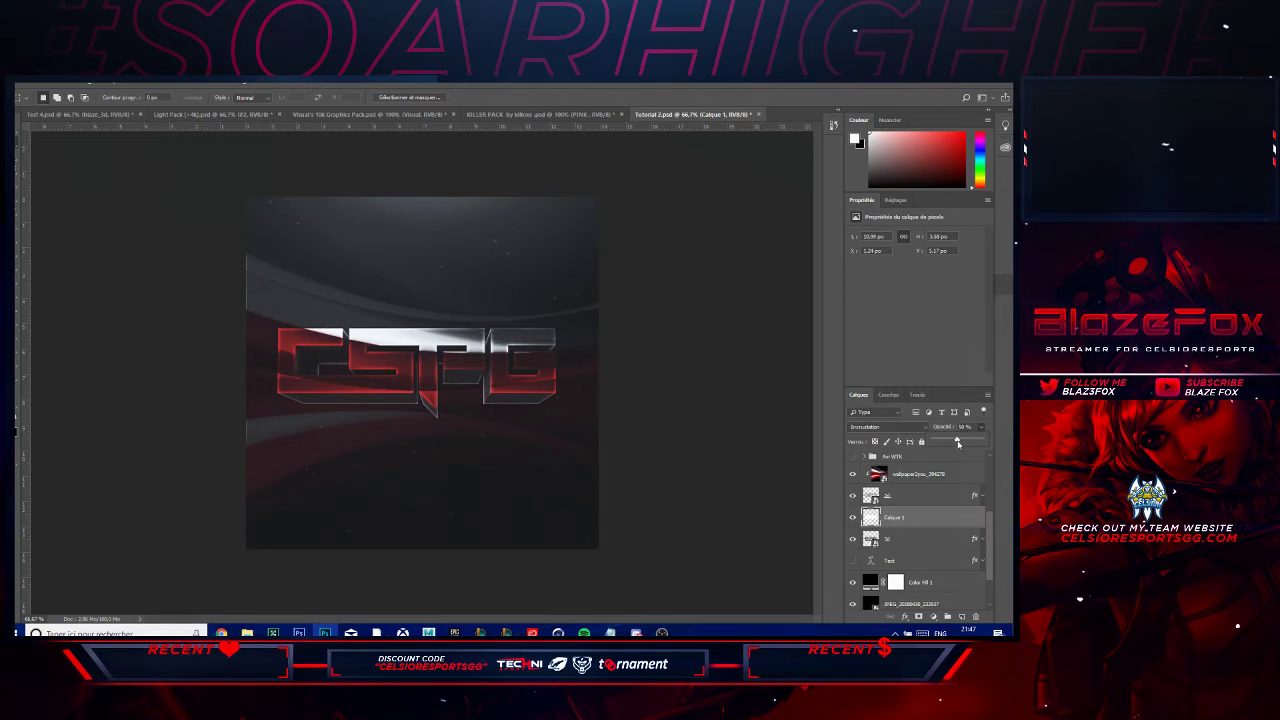
left_click(935, 366)
- Toggle the visibility of the Color Fill 1 layer and the background wallpaper copy to compare their effect
scroll(905, 531, "up", 3)
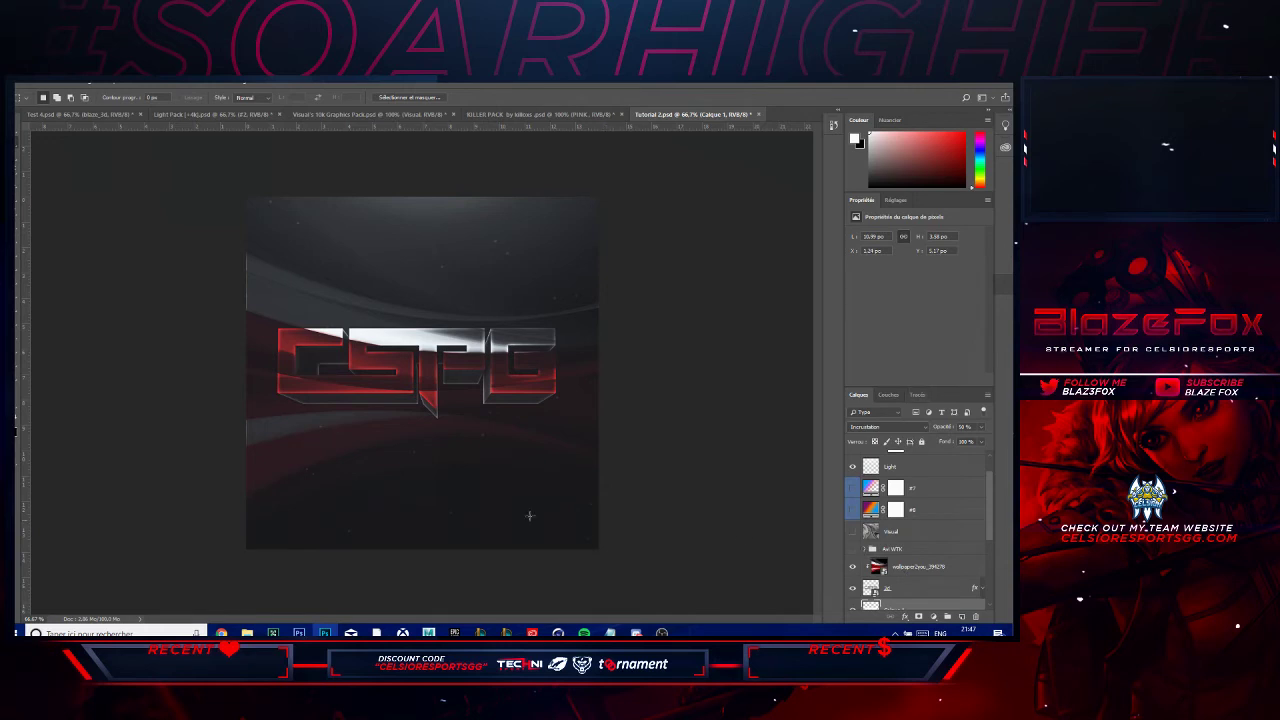
key("v")
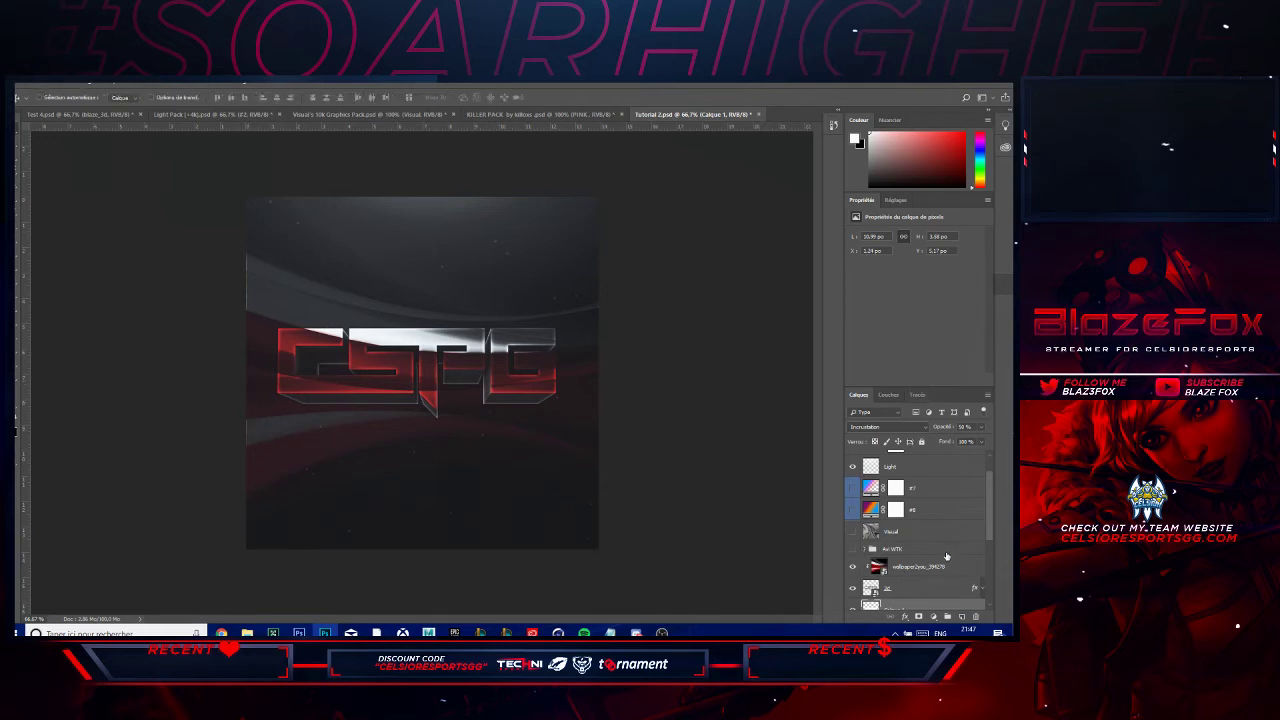
scroll(946, 556, "down", 3)
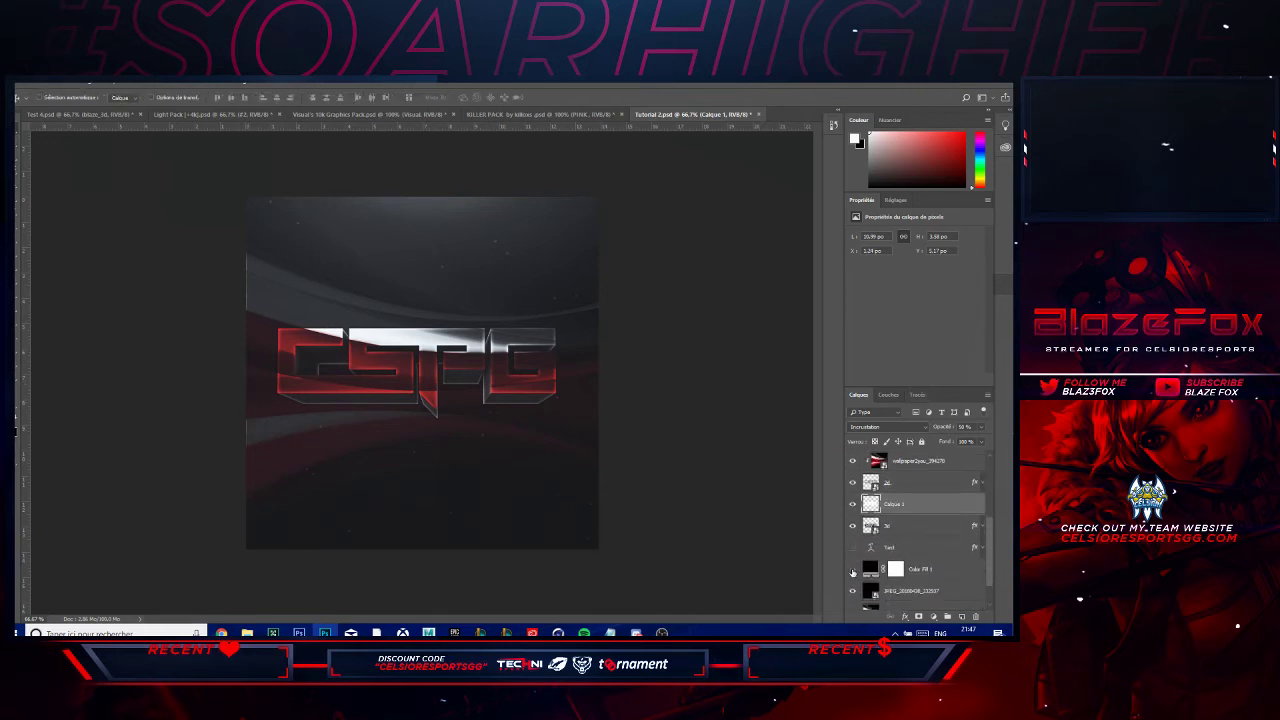
left_click(852, 569)
left_click(852, 569)
scroll(860, 600, "down", 1)
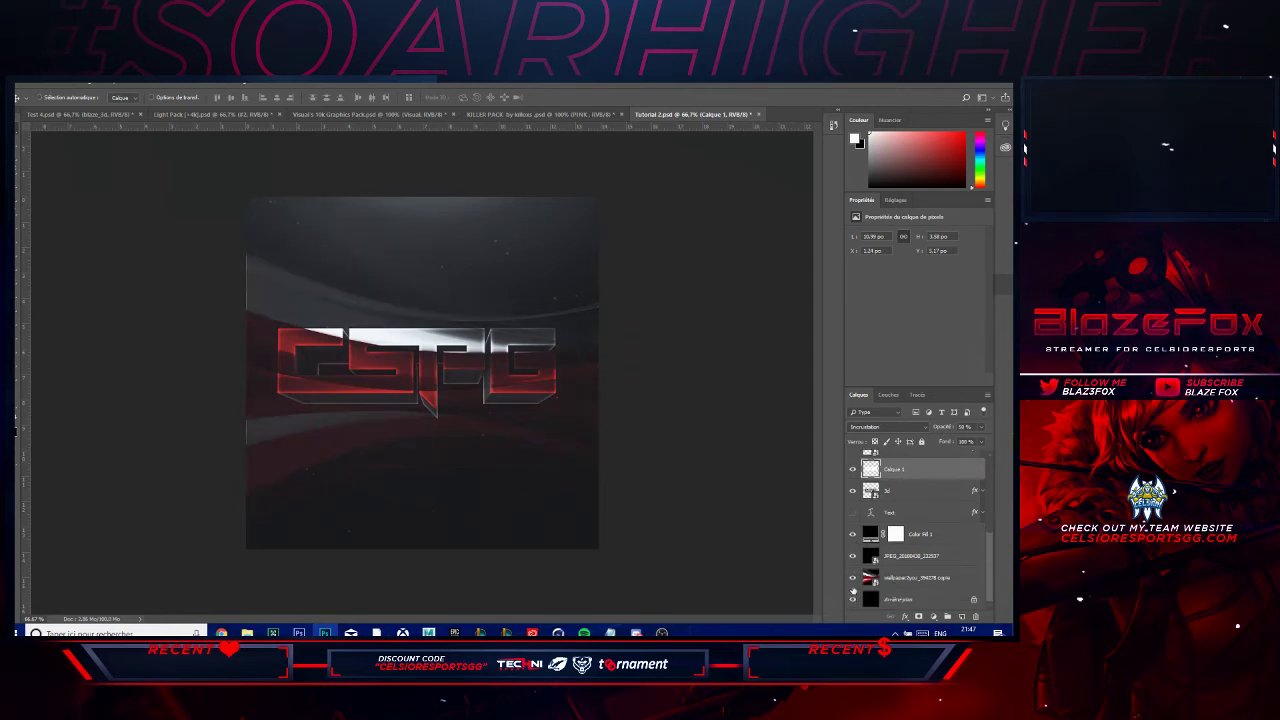
left_click(853, 579)
left_click(853, 579)
- Select both wallpaper2you_394278 layers and fine-tune their size and position together with Free Transform
key("ctrl+t")
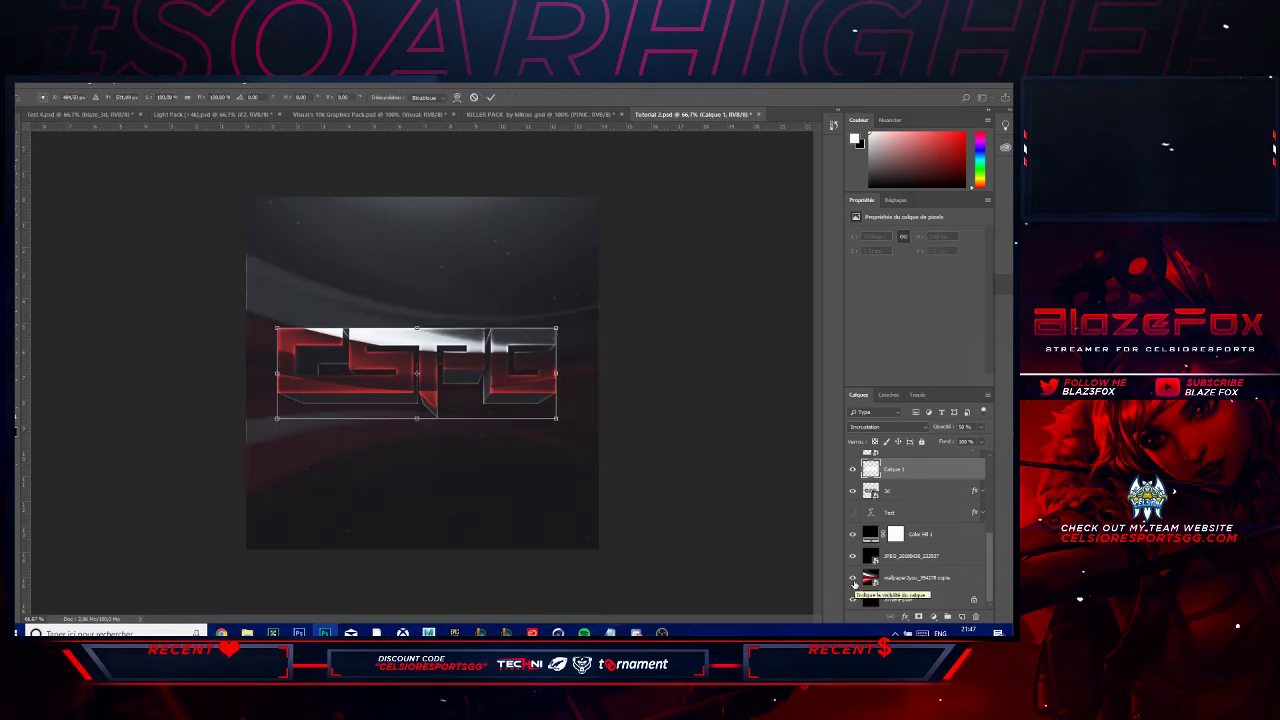
left_click(905, 580)
left_click_drag(905, 580, 913, 470)
left_click(913, 470)
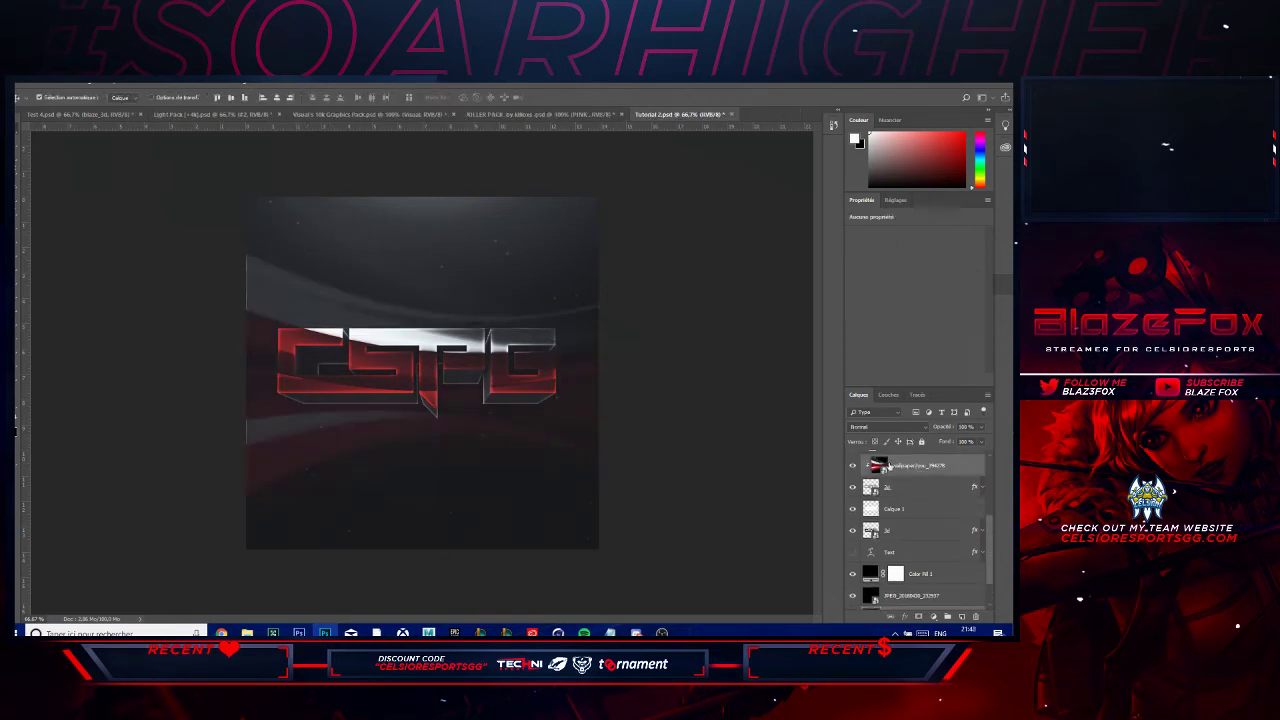
key("ctrl+t")
mouse_move(651, 190)
left_mouse_down()
mouse_move(679, 176)
mouse_move(665, 178)
left_mouse_up()
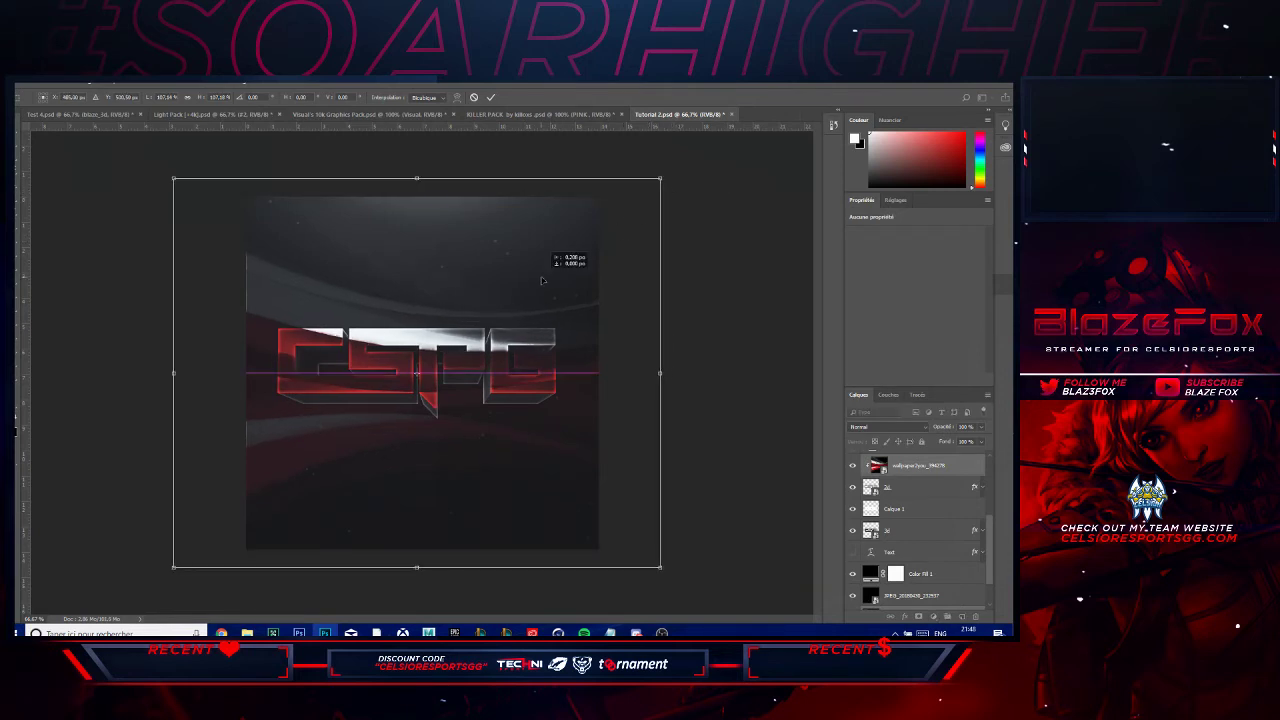
key("Return")
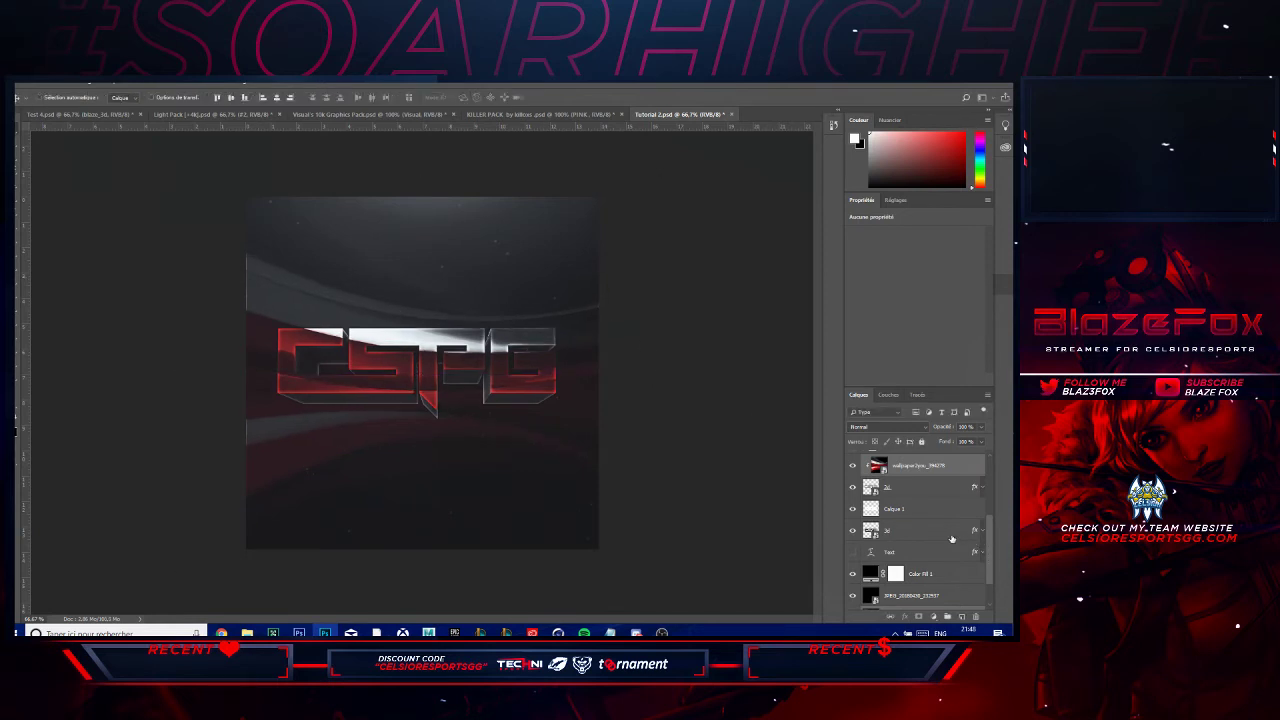
key("ctrl+shift+bracketleft")
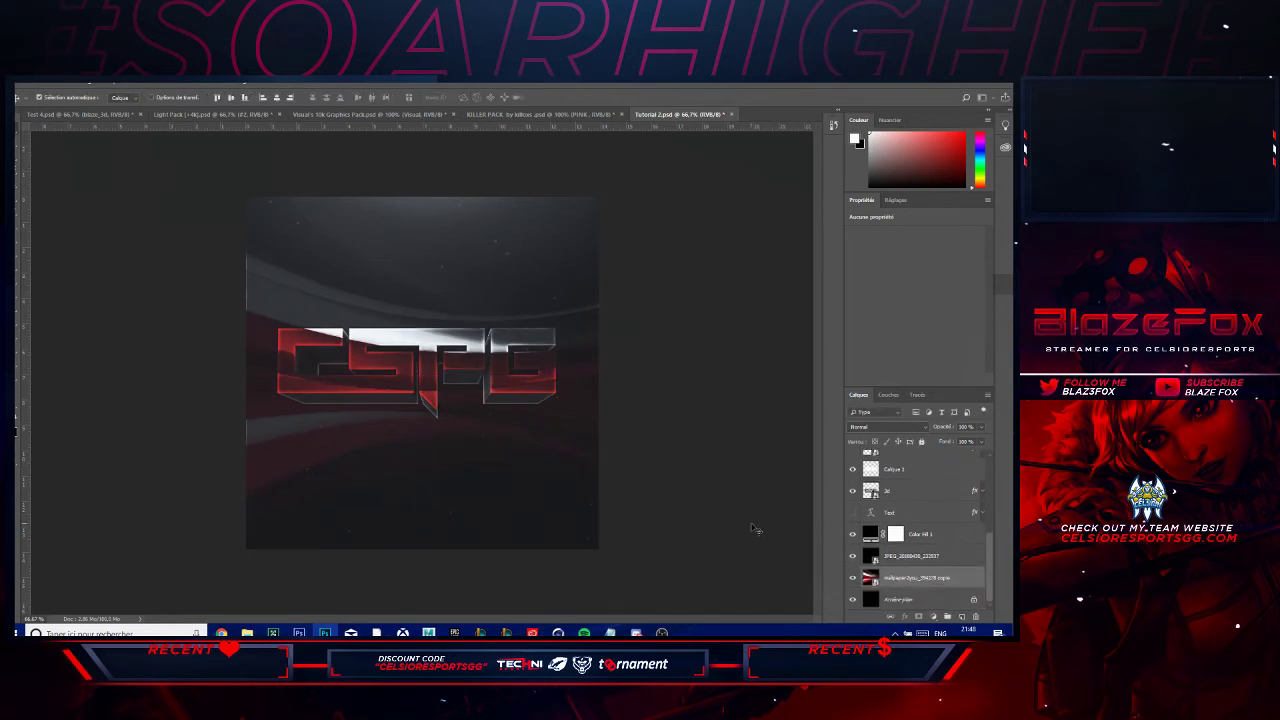
key("ctrl+t")
left_click_drag(650, 191, 647, 194)
key("Return")
- Try the Superposition and Éclaircir blend modes on both wallpaper layers, then return them to Normal
left_click(890, 426)
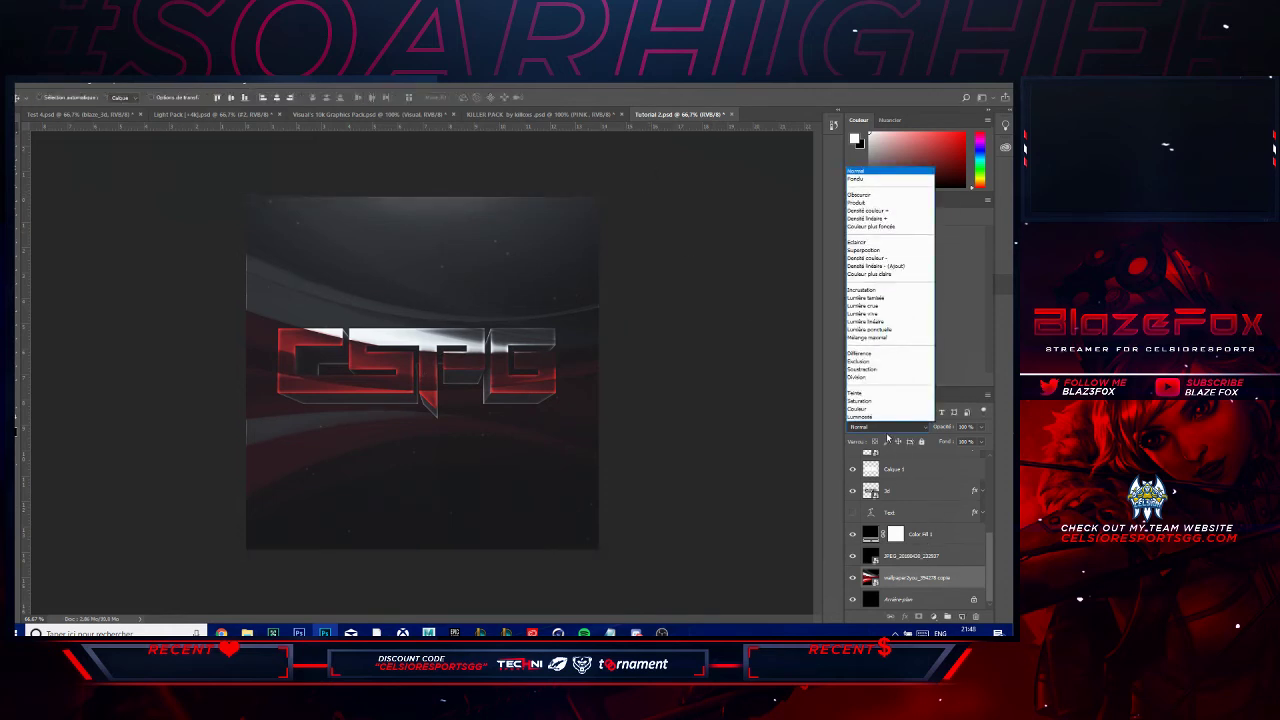
left_click(879, 258)
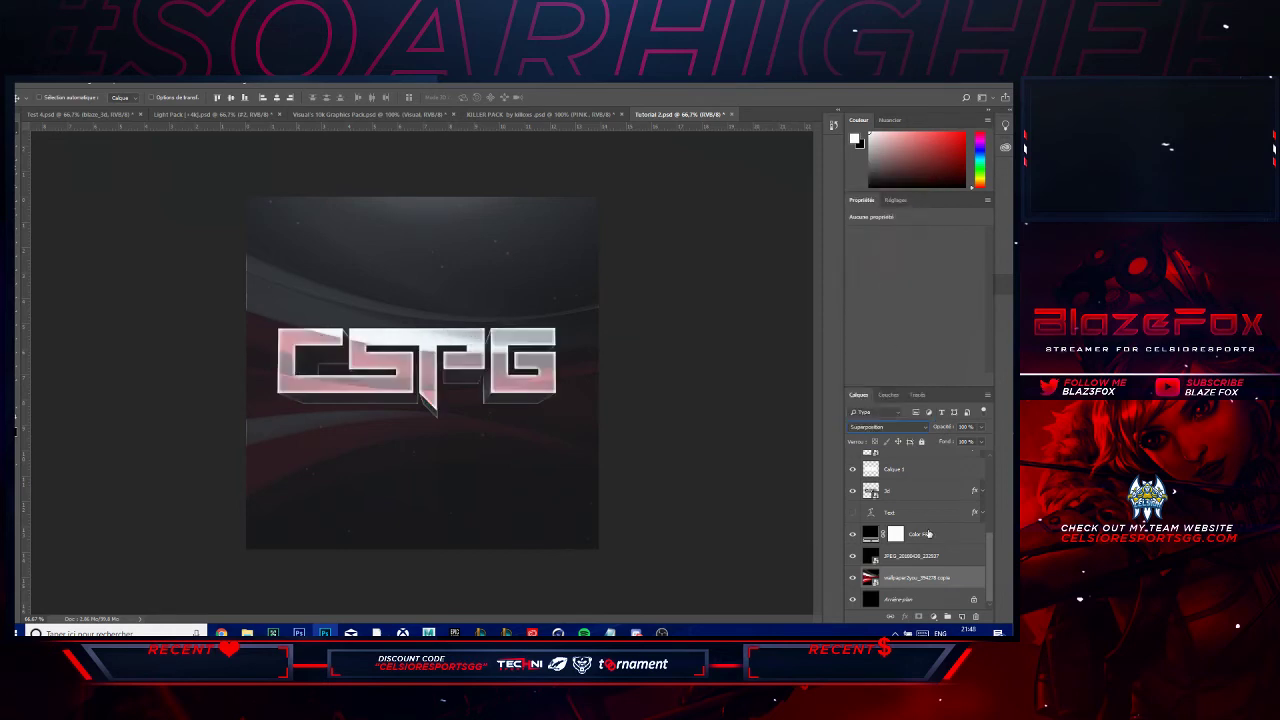
left_click(890, 426)
left_click(881, 240)
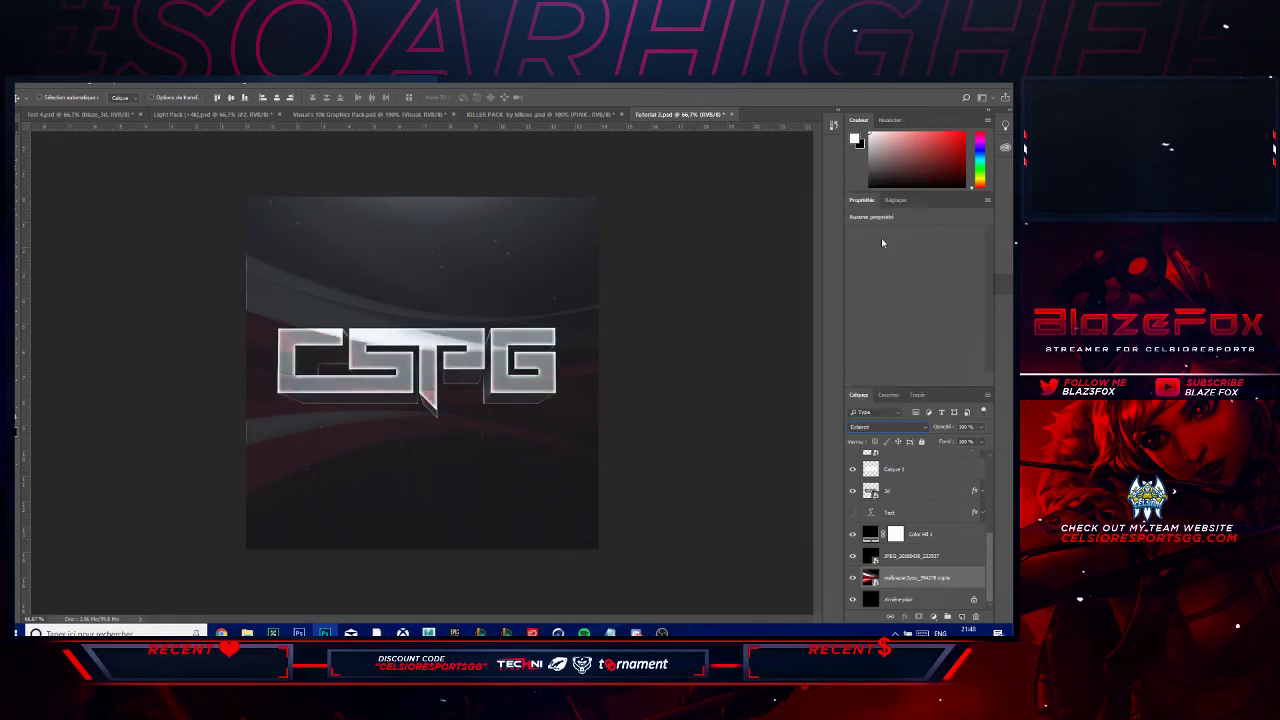
left_click(870, 428)
left_click(879, 173)
- Duplicate the 2d lettering layer and move the original above the clipped wallpaper texture
scroll(910, 528, "up", 3)
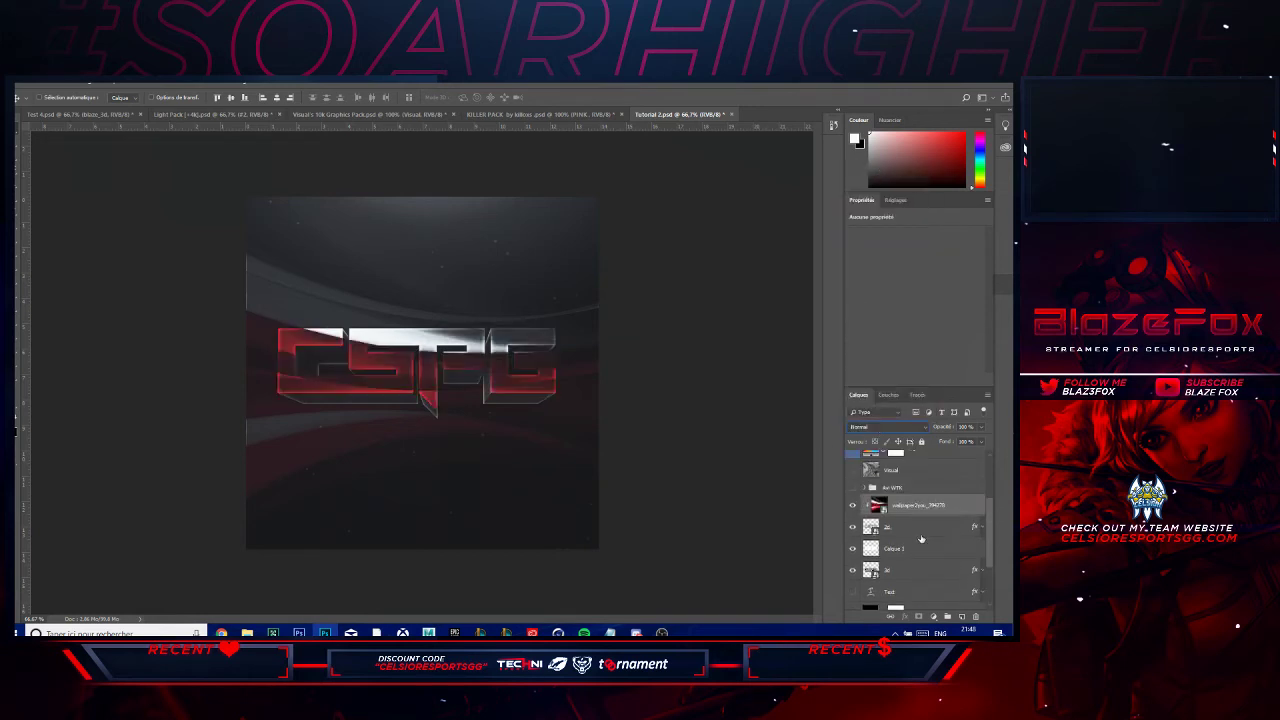
left_click(921, 527)
key("ctrl+j")
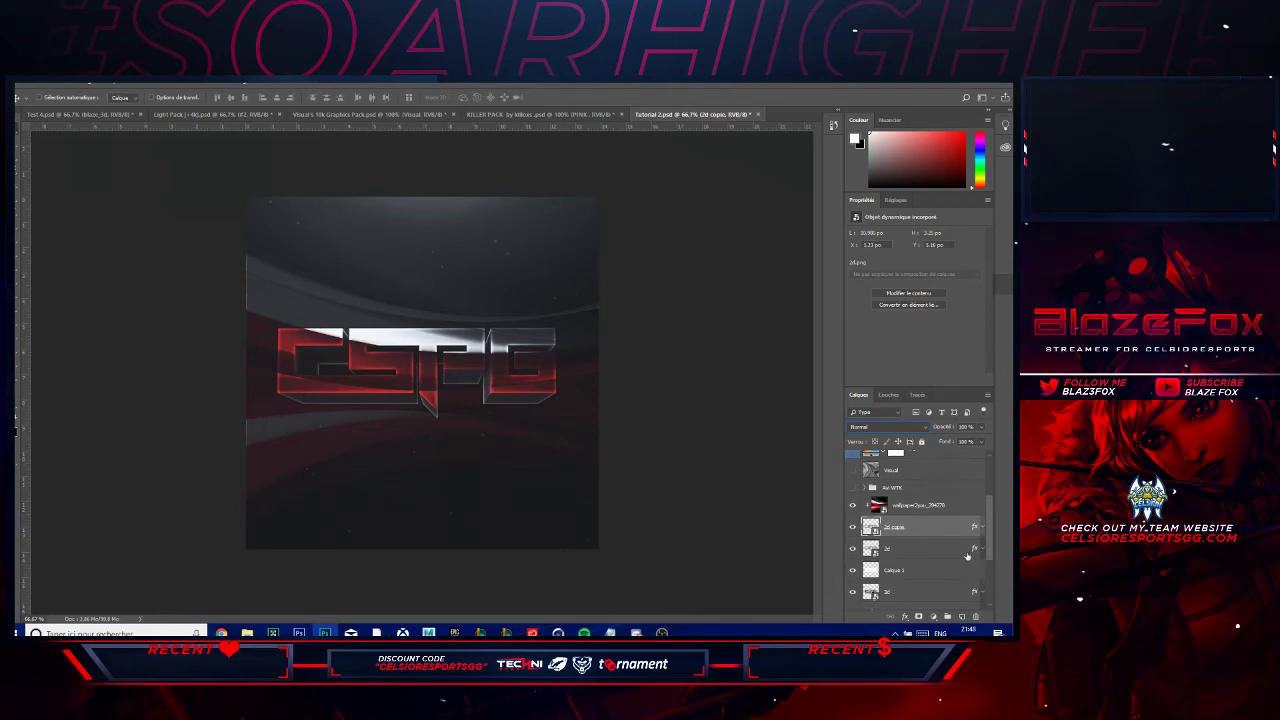
left_click_drag(934, 550, 927, 505)
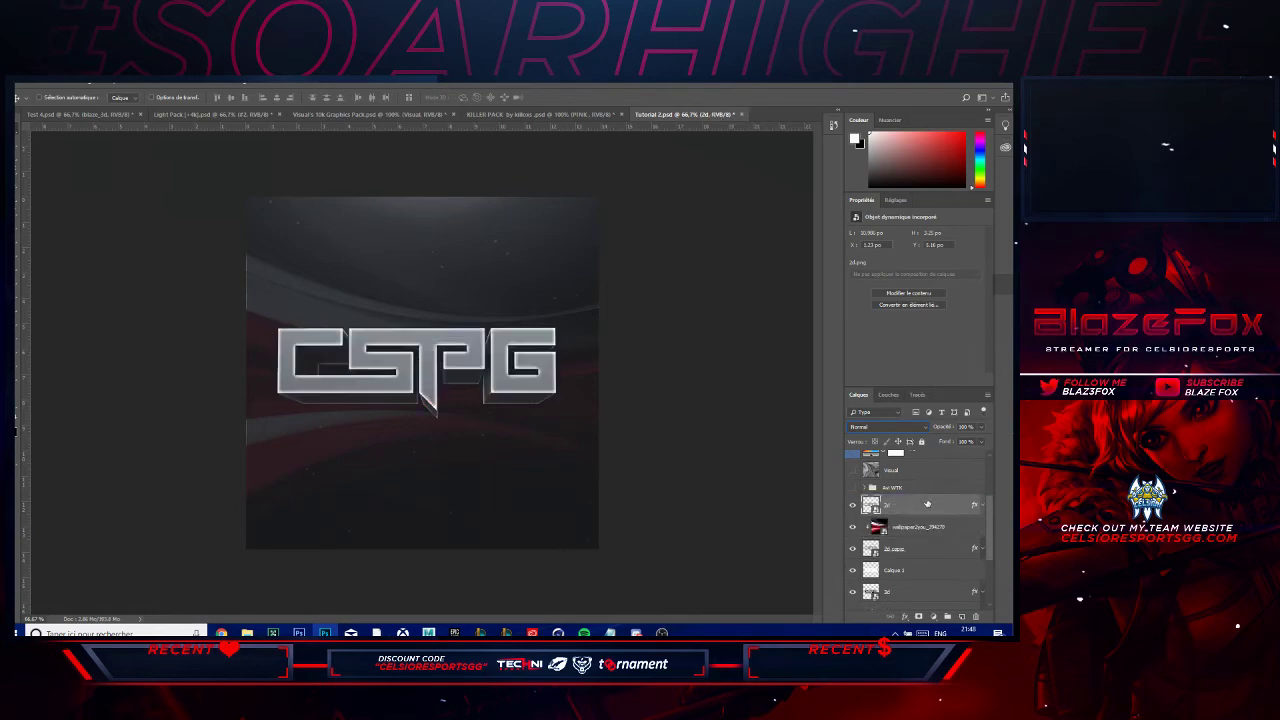
- Rasterize the upper 2d layer with its style, and delete the letter fills using the Magic Wand to leave only the outlines
right_click(927, 505)
left_click(840, 372)
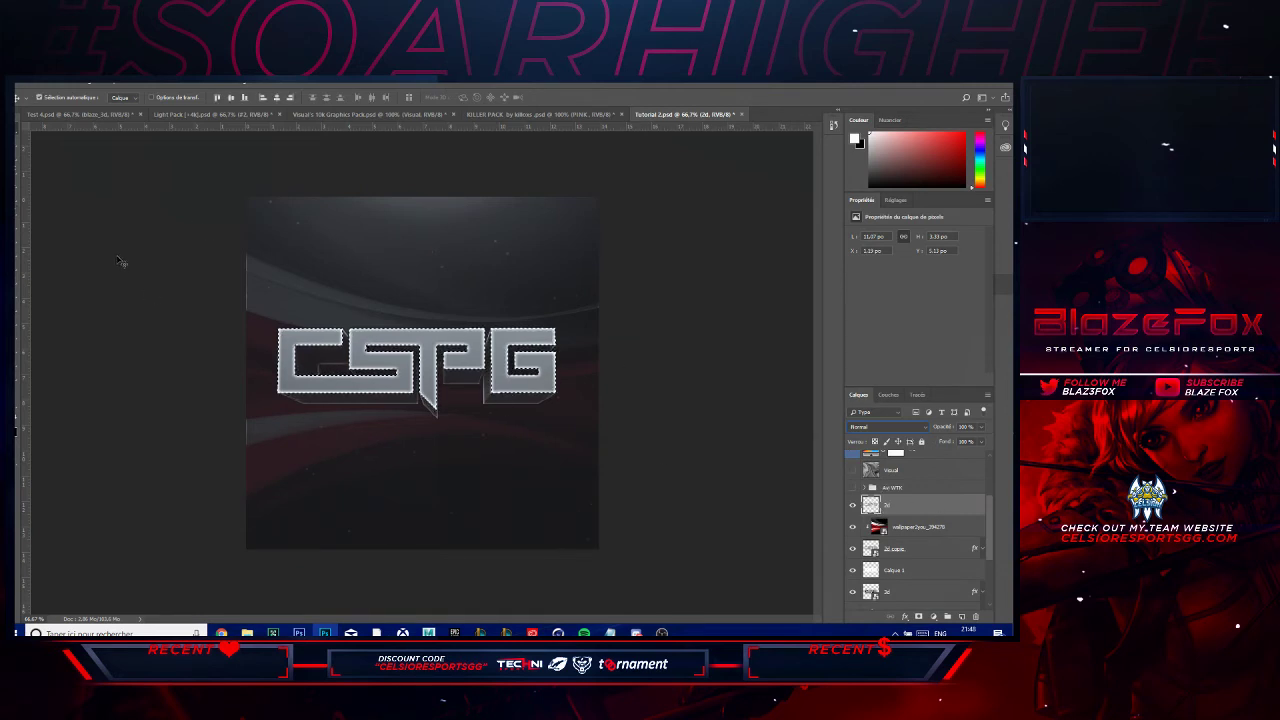
key("w")
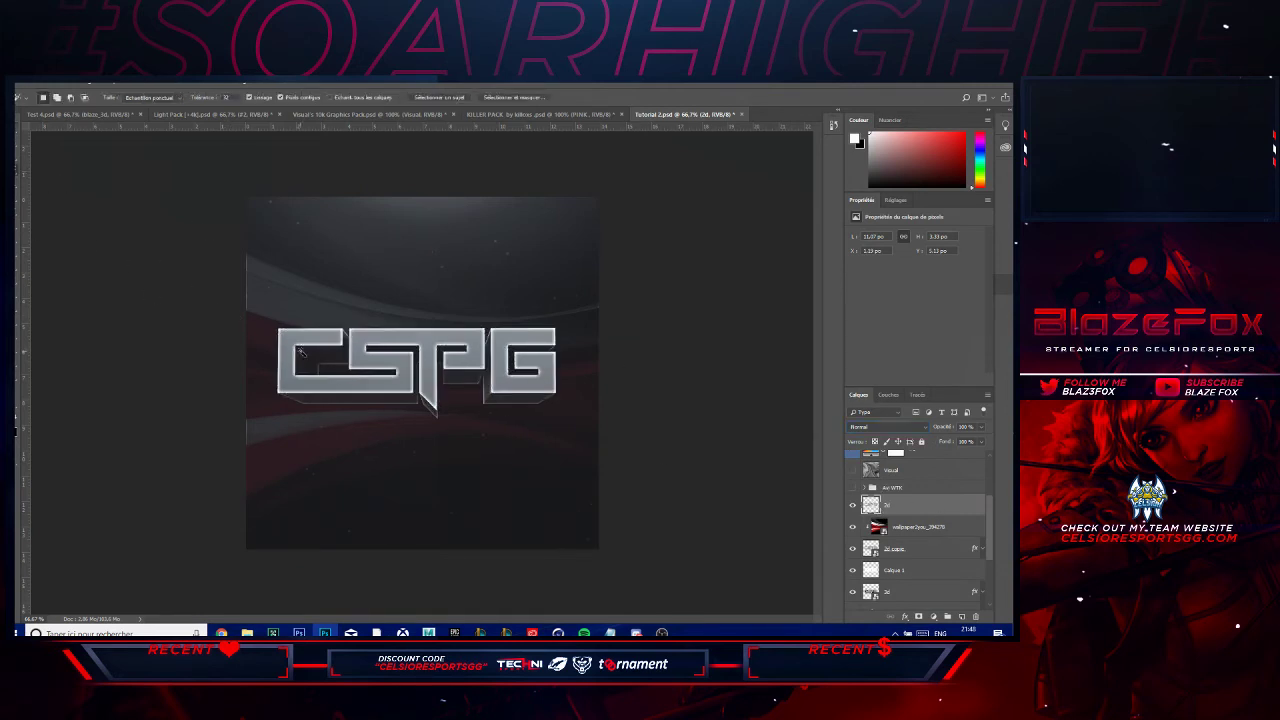
left_click(286, 350)
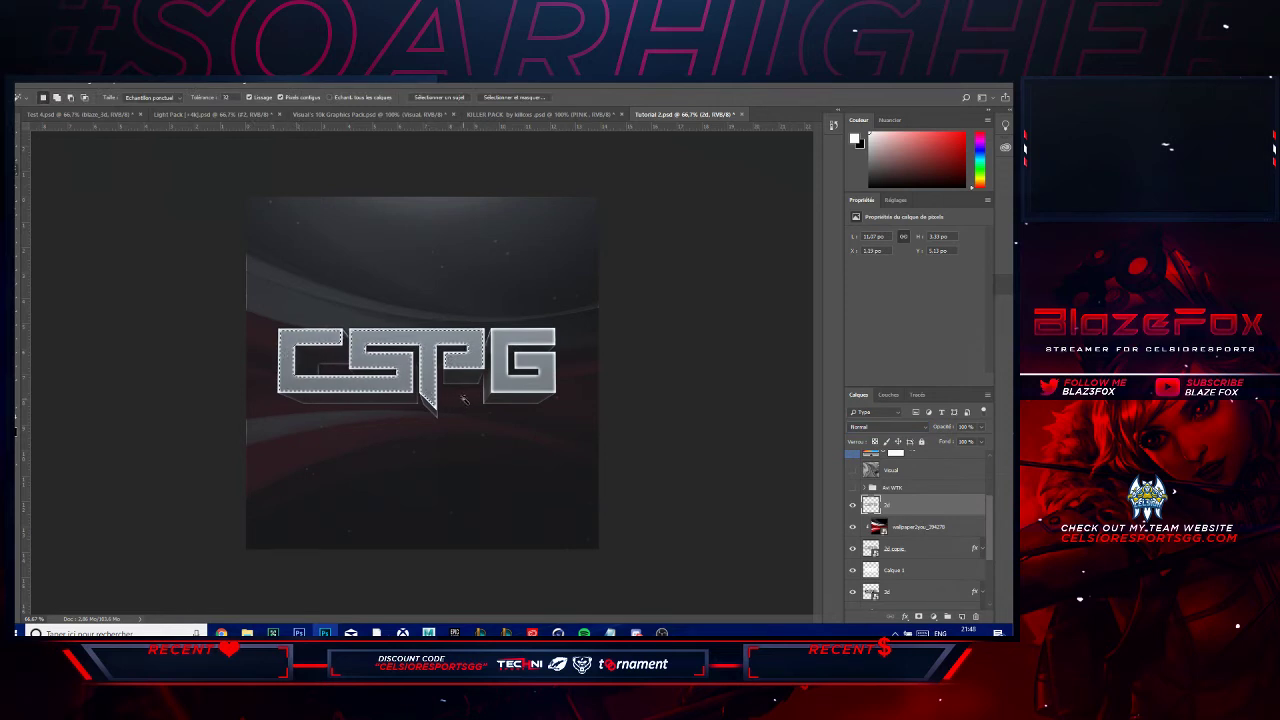
left_click(509, 378, "shift")
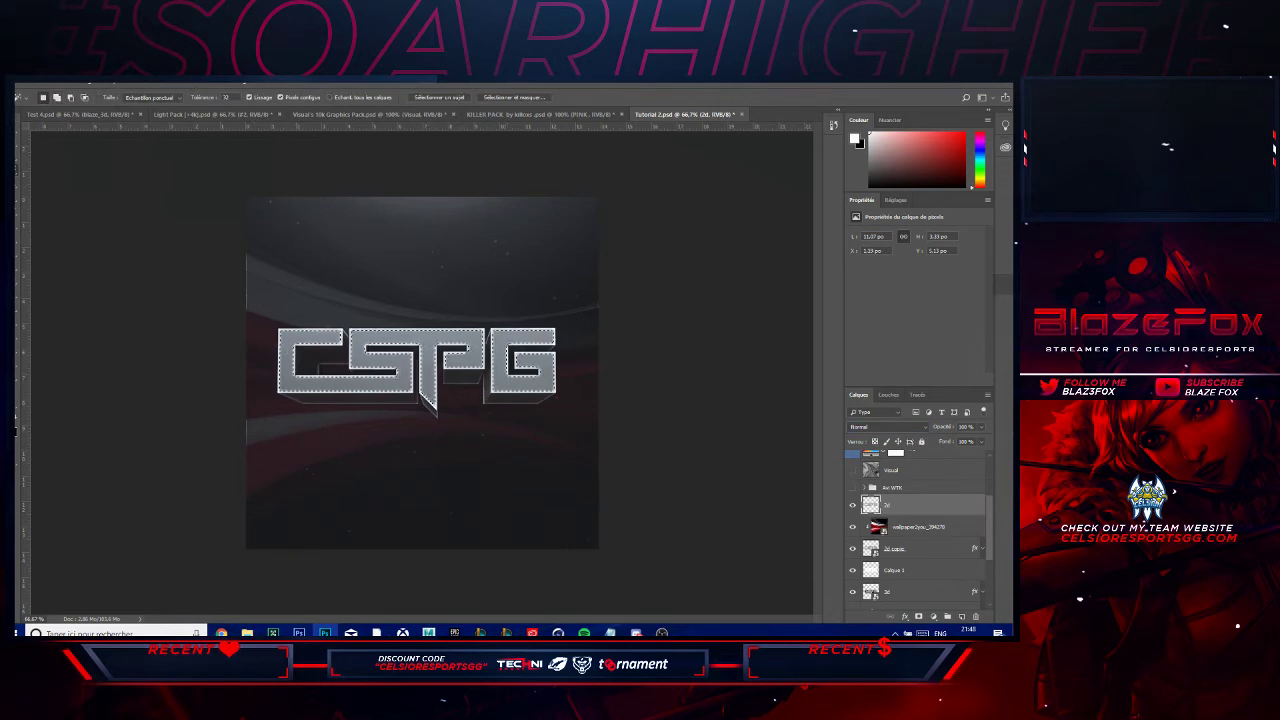
key("Delete")
key("m")
key("ctrl+d")
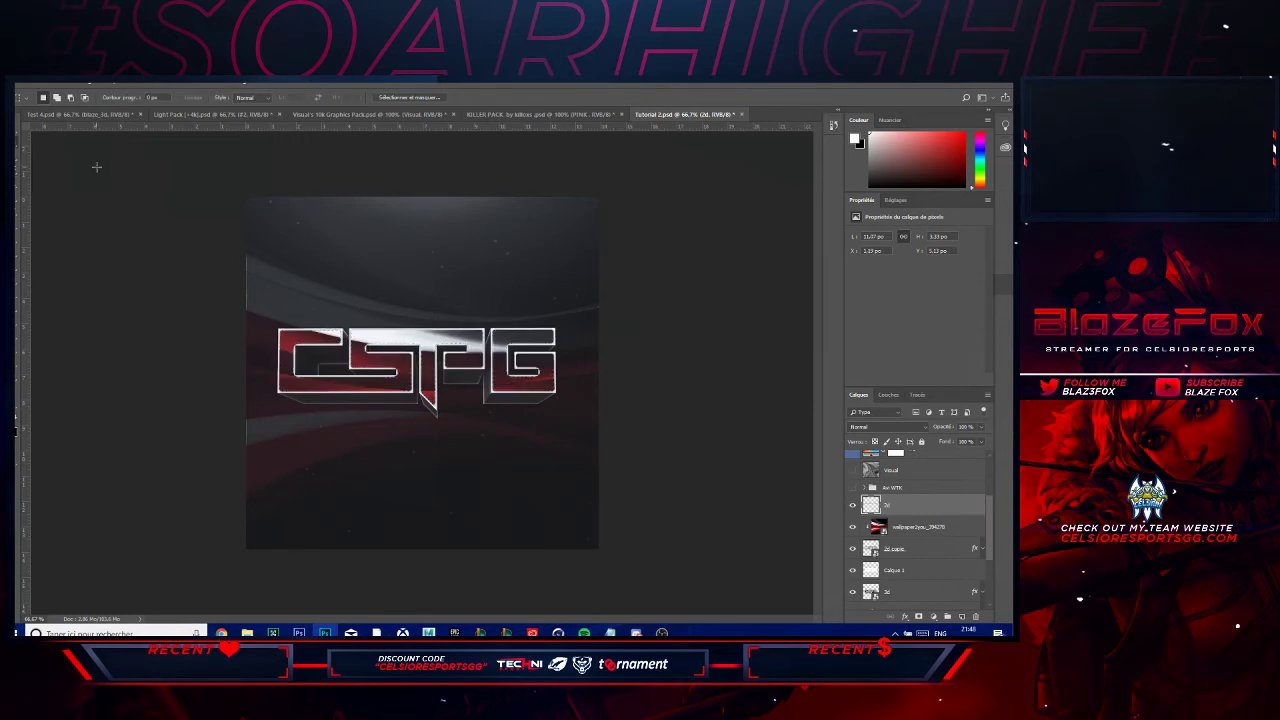
- Set the lettering outline layer's blend mode to Incrustation and duplicate the layer
left_click(906, 428)
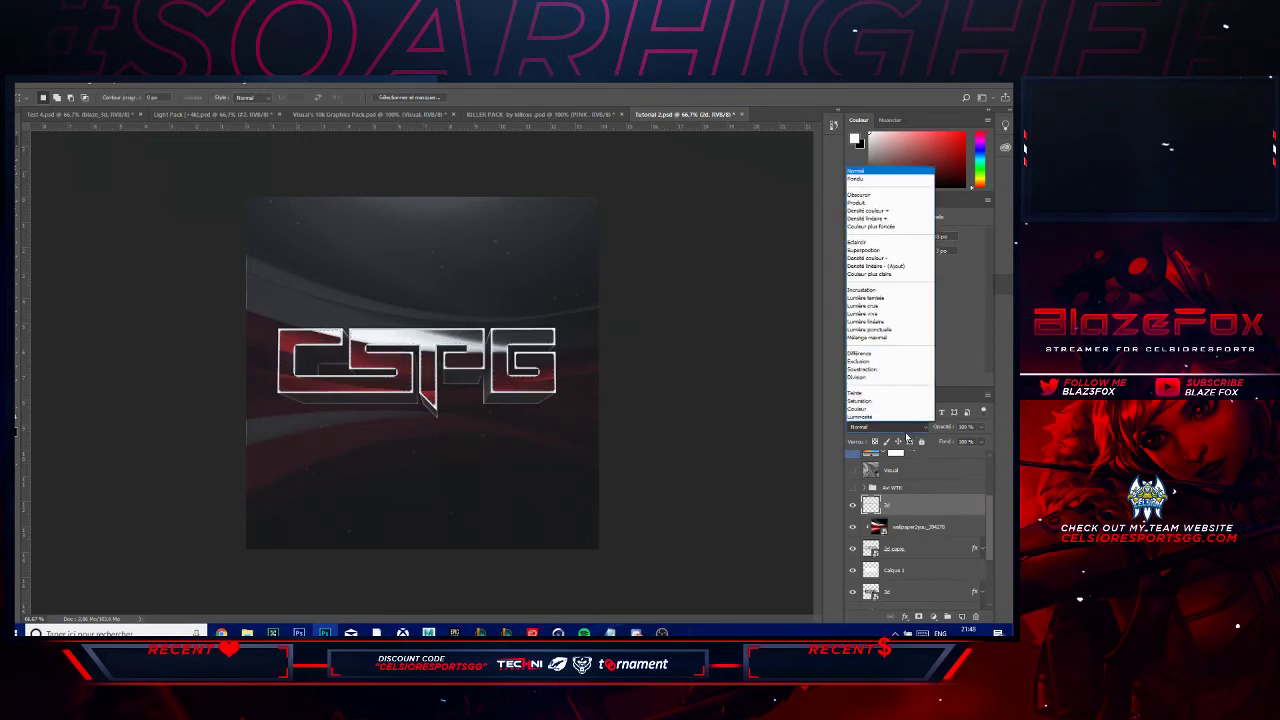
left_click(890, 289)
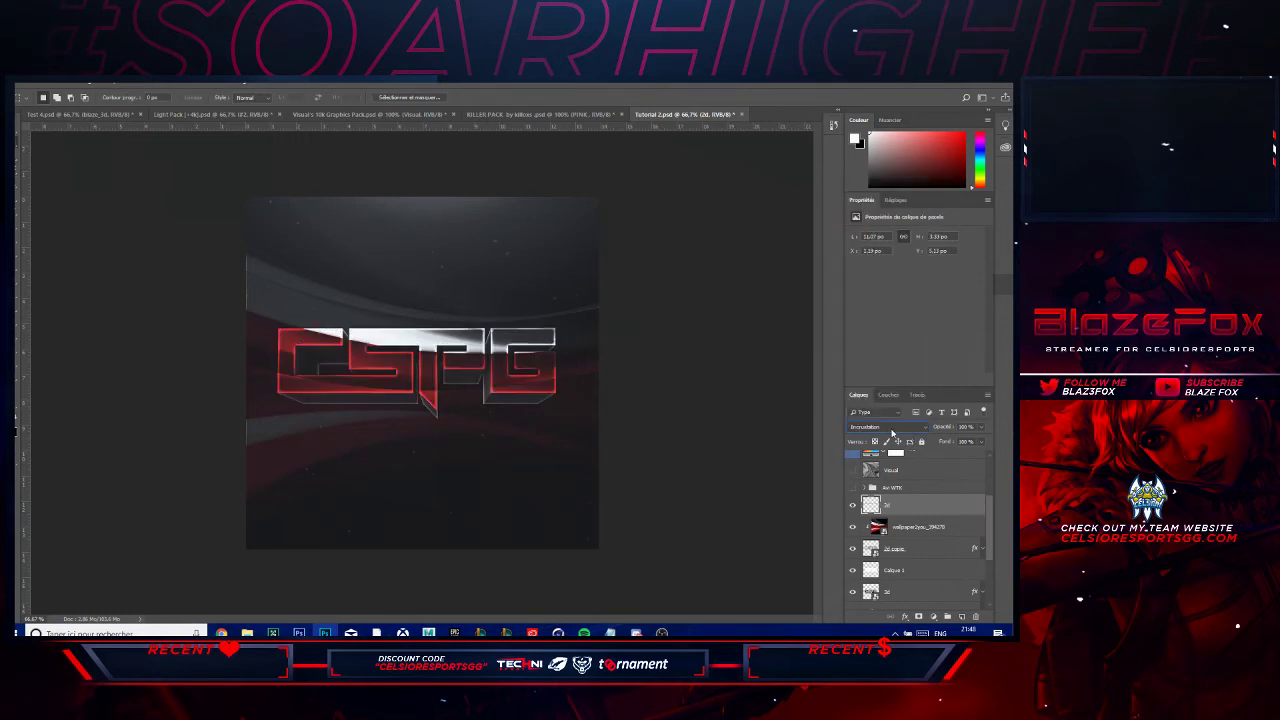
key("ctrl+j")
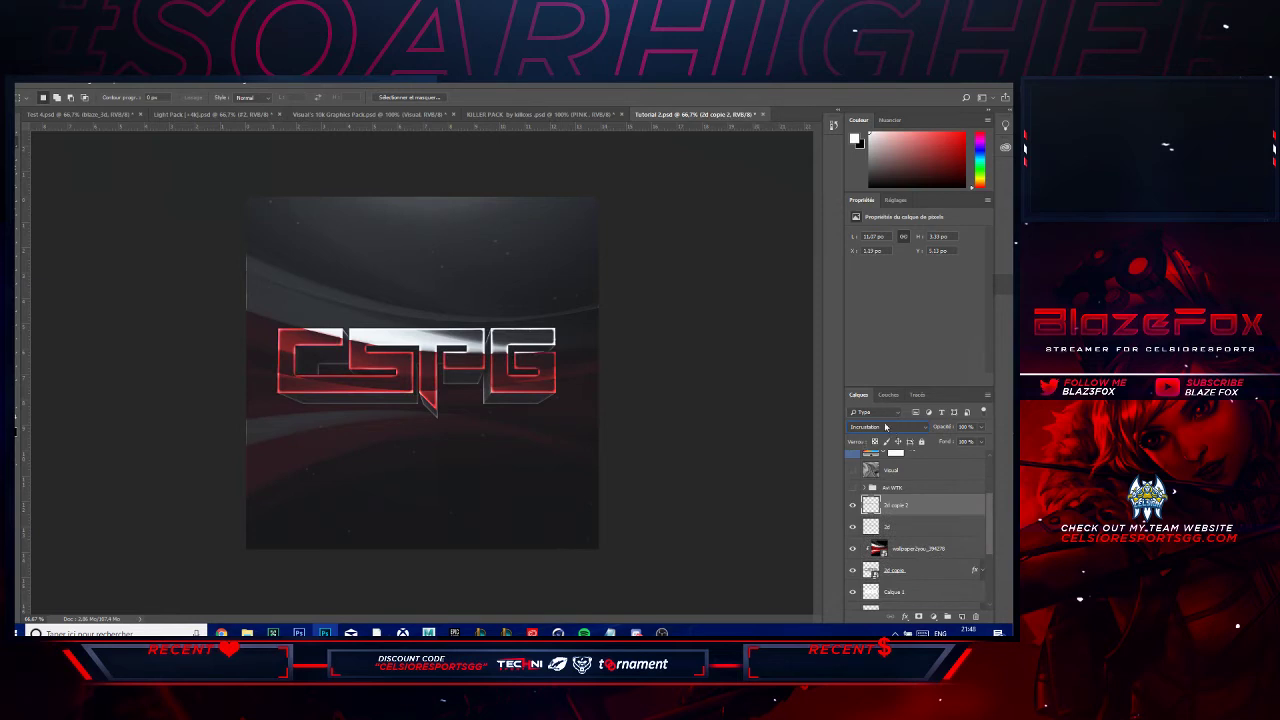
- Try the Lumière crue and Densité couleur - blend modes on the duplicated outline layer
left_click(885, 427)
key("ctrl+z")
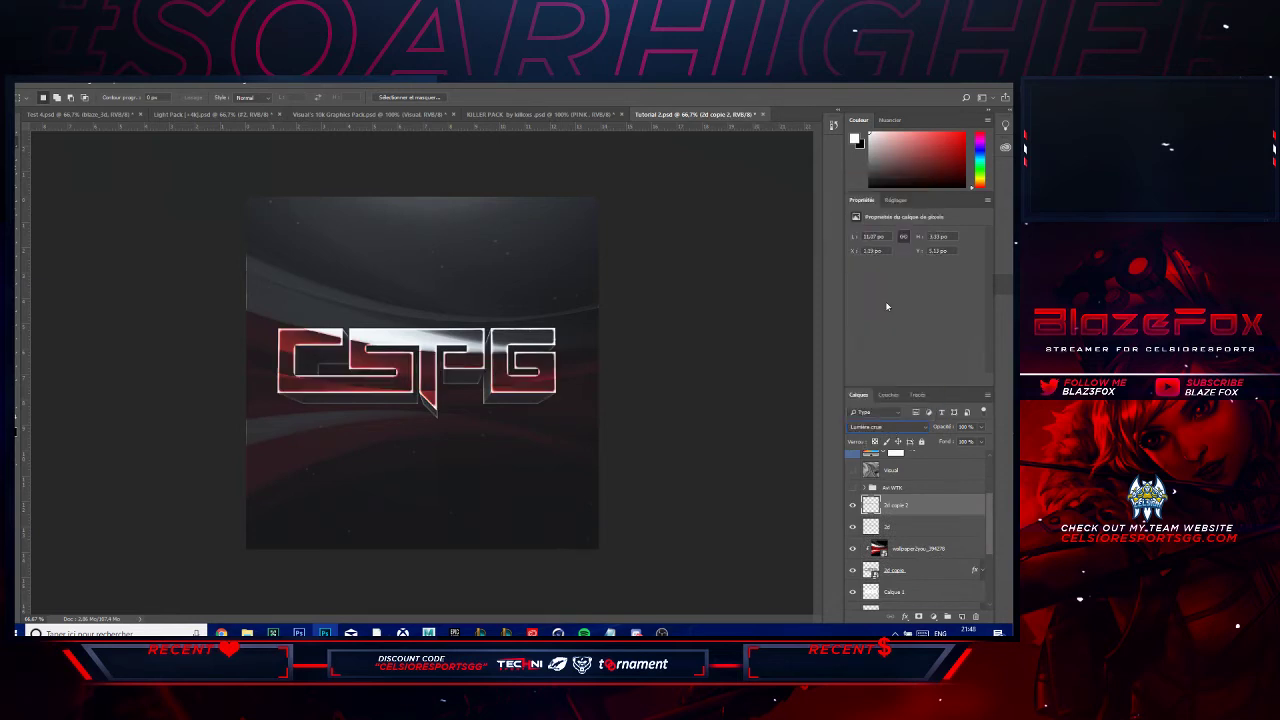
left_click(893, 432)
left_click(885, 261)
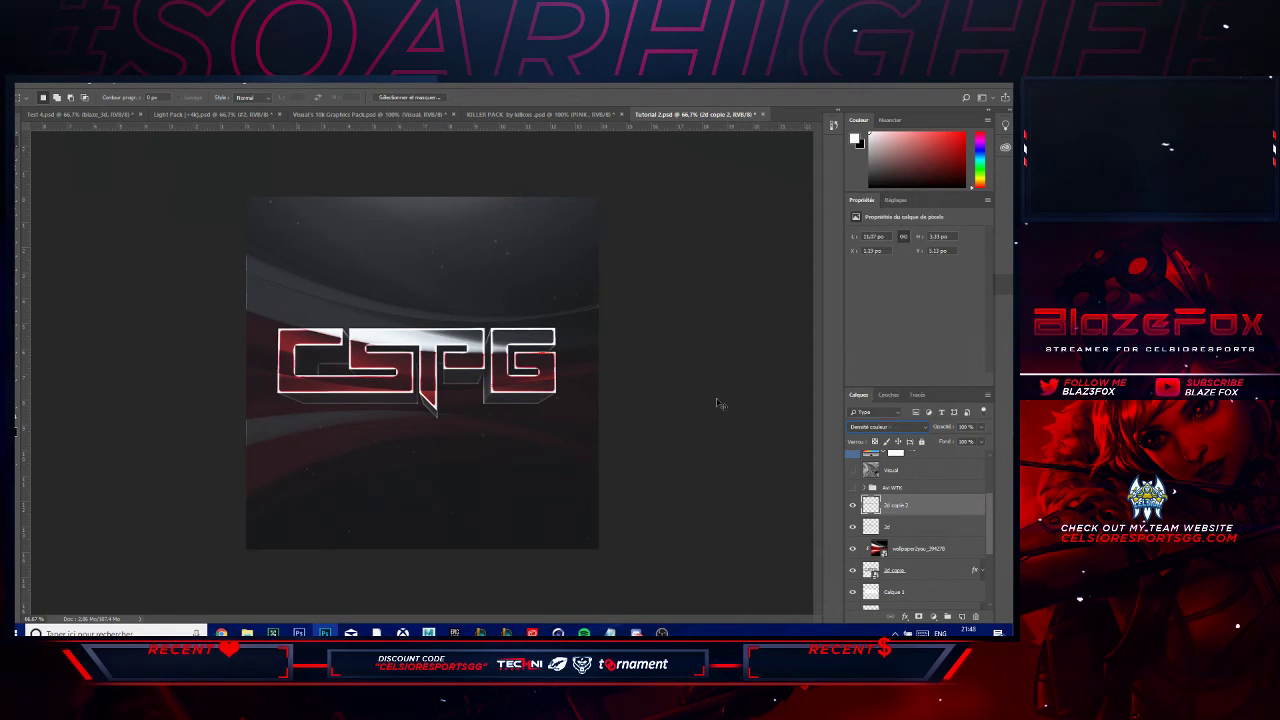
key("ctrl+plus")
key("ctrl+plus")
key("ctrl+plus")
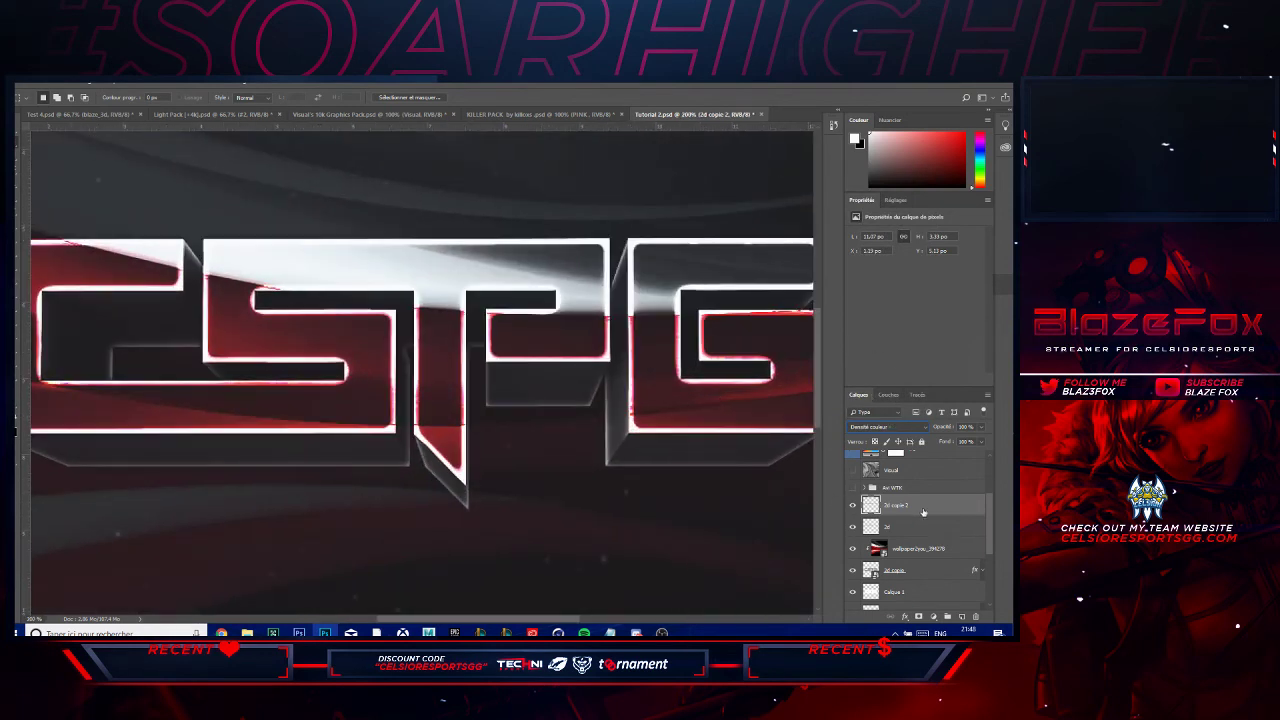
- Try the Éclaircir and Produit blend modes on the outline copy, toggling its visibility to compare the effect
mouse_move(923, 512)
left_mouse_down()
mouse_move(922, 533)
mouse_move(910, 522)
left_mouse_up()
left_click(898, 428)
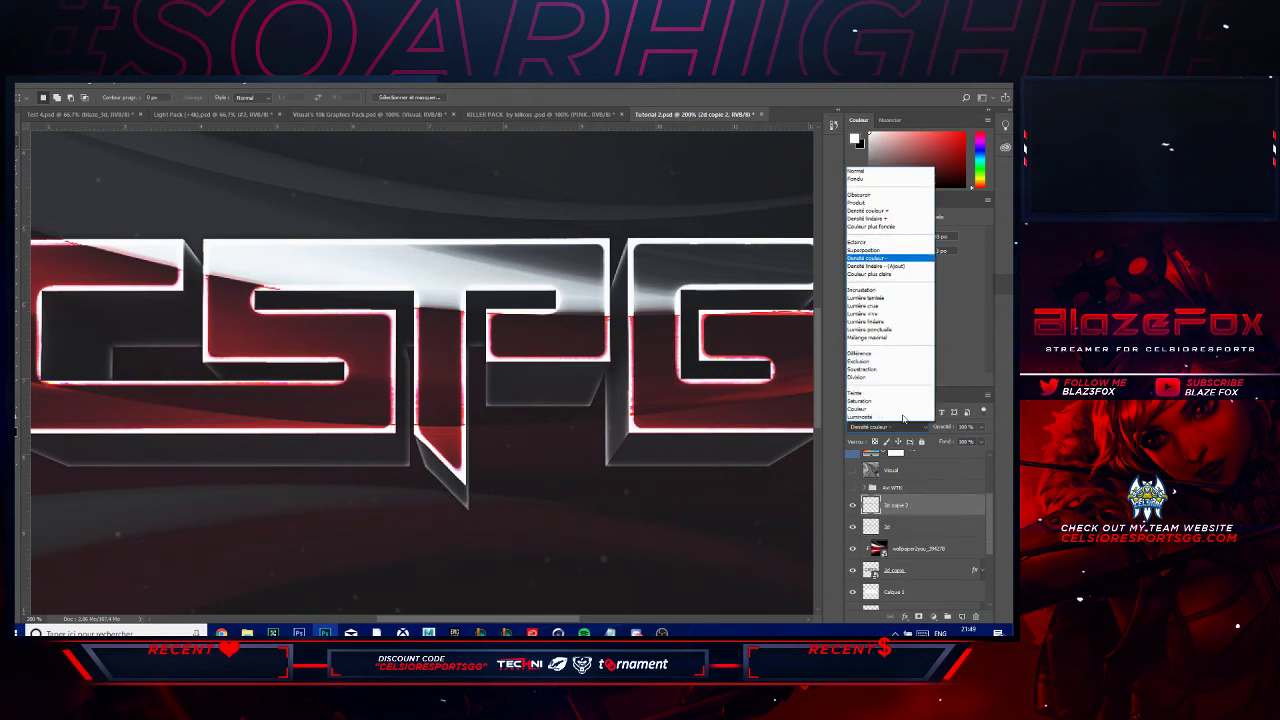
key("Up")
key("Up")
key("Return")
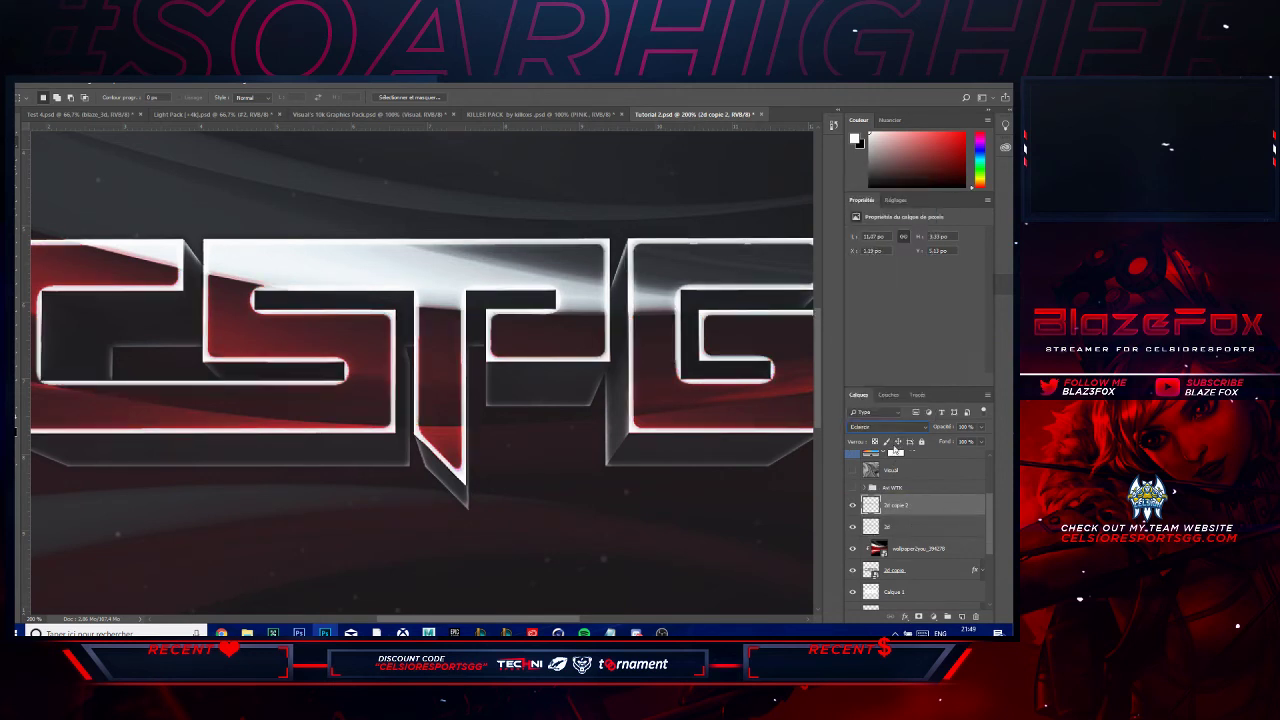
left_click(860, 411)
left_click(860, 411)
left_click(916, 428)
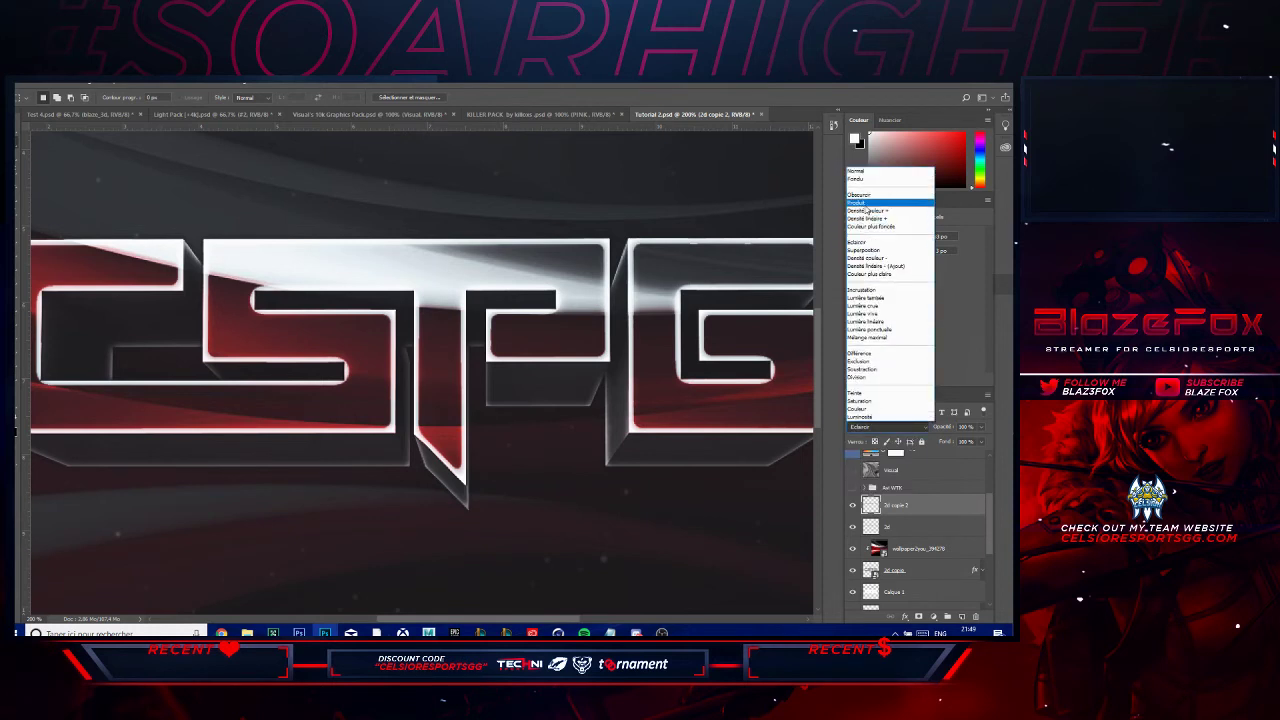
left_click(866, 204)
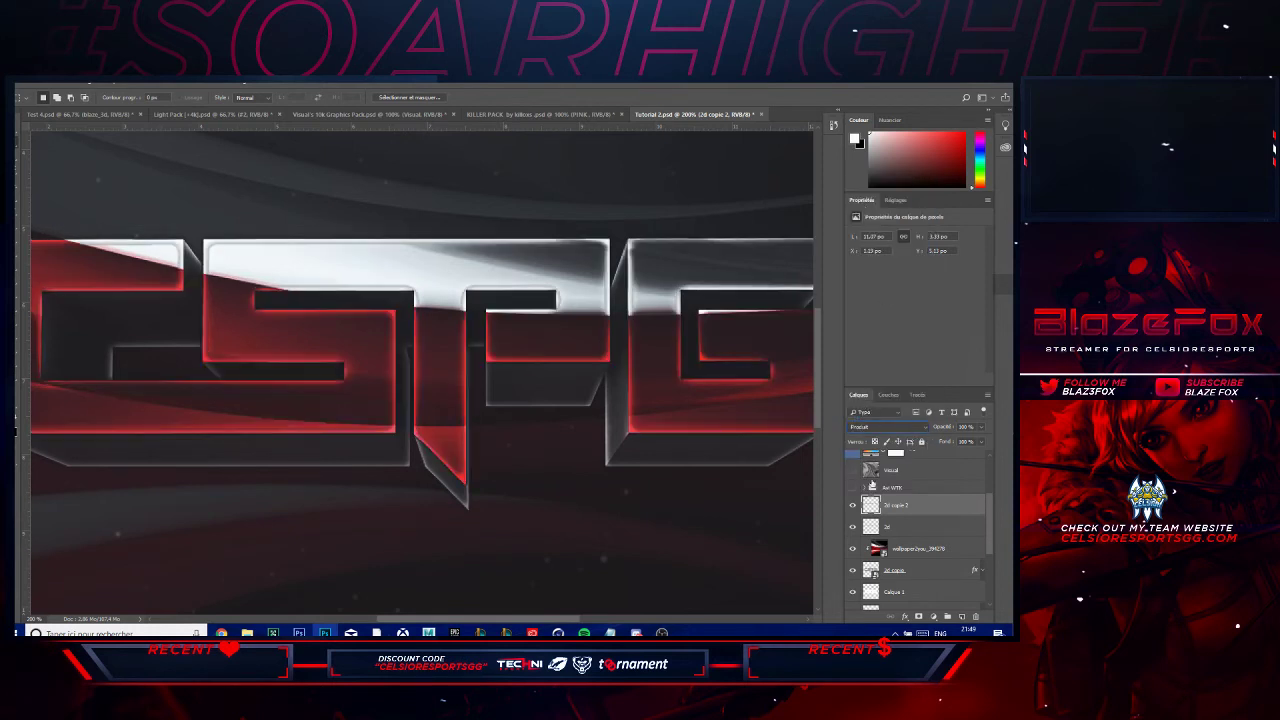
left_click(854, 507)
left_click(854, 507)
key("ctrl+minus")
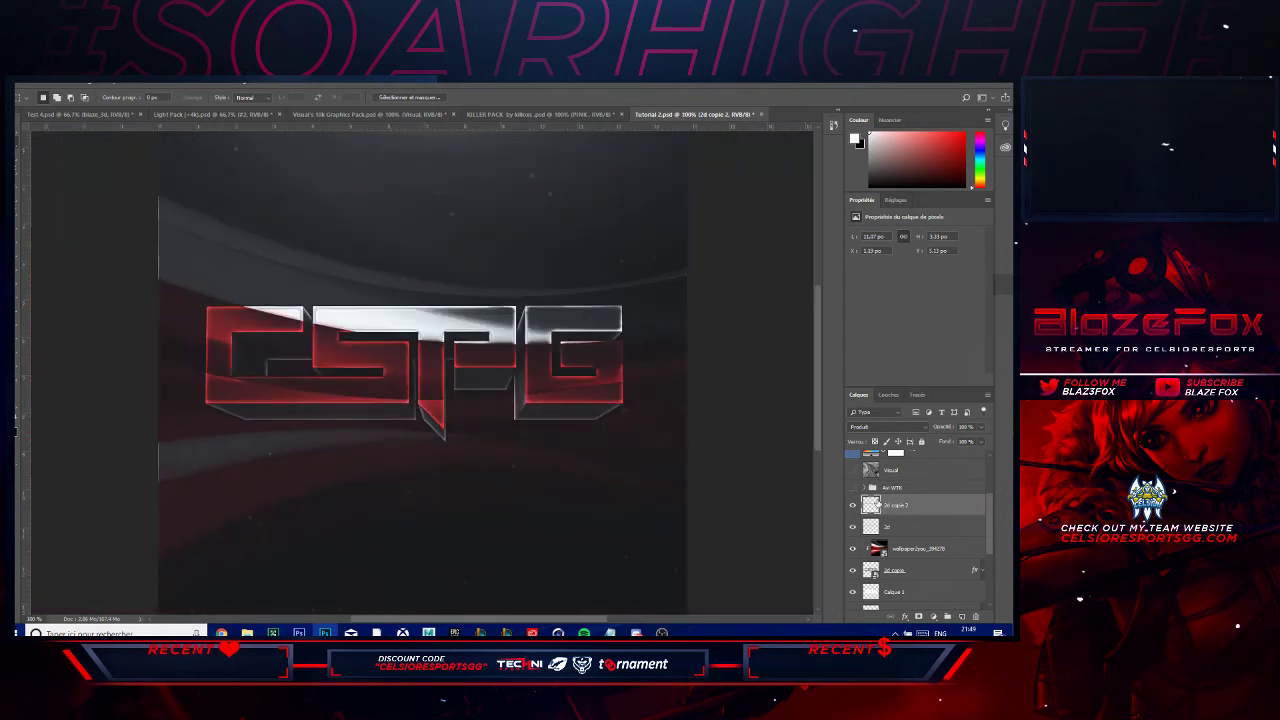
- Set the outline copy's blend mode to Obscurcir and briefly check the logo request in Discord
left_click(898, 427)
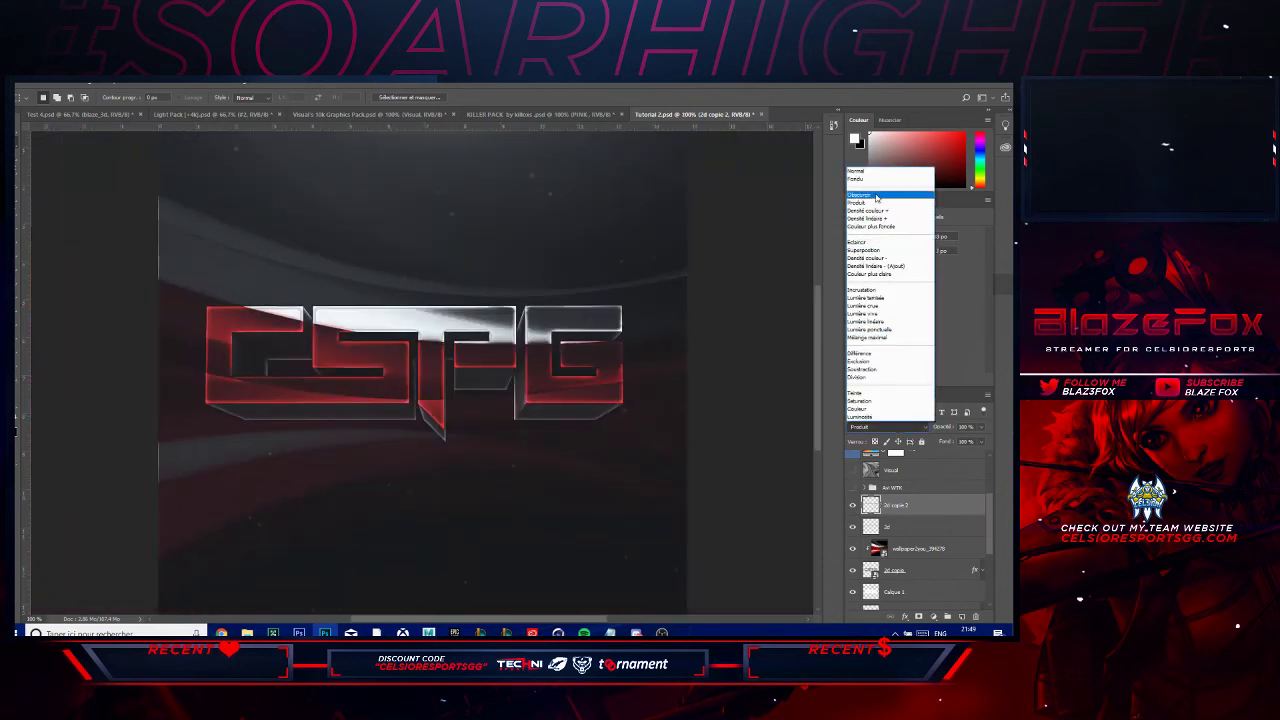
left_click(880, 192)
left_click(636, 632)
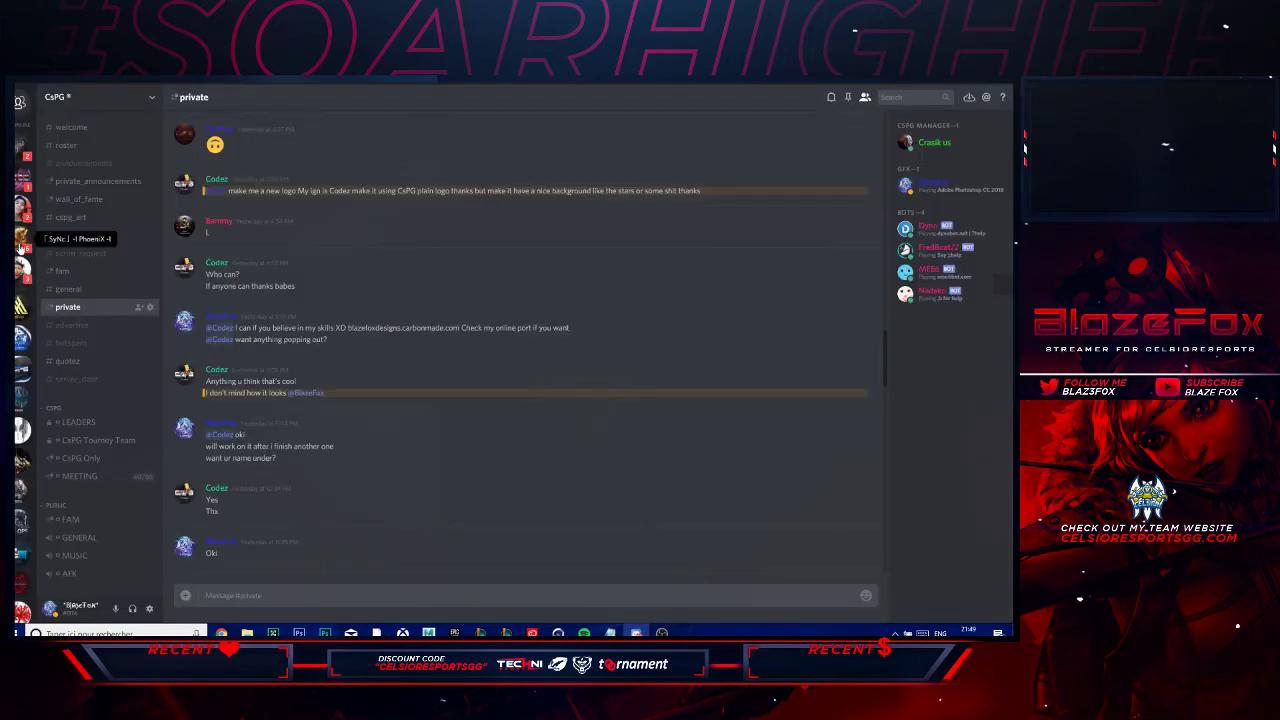
key("alt+Tab")
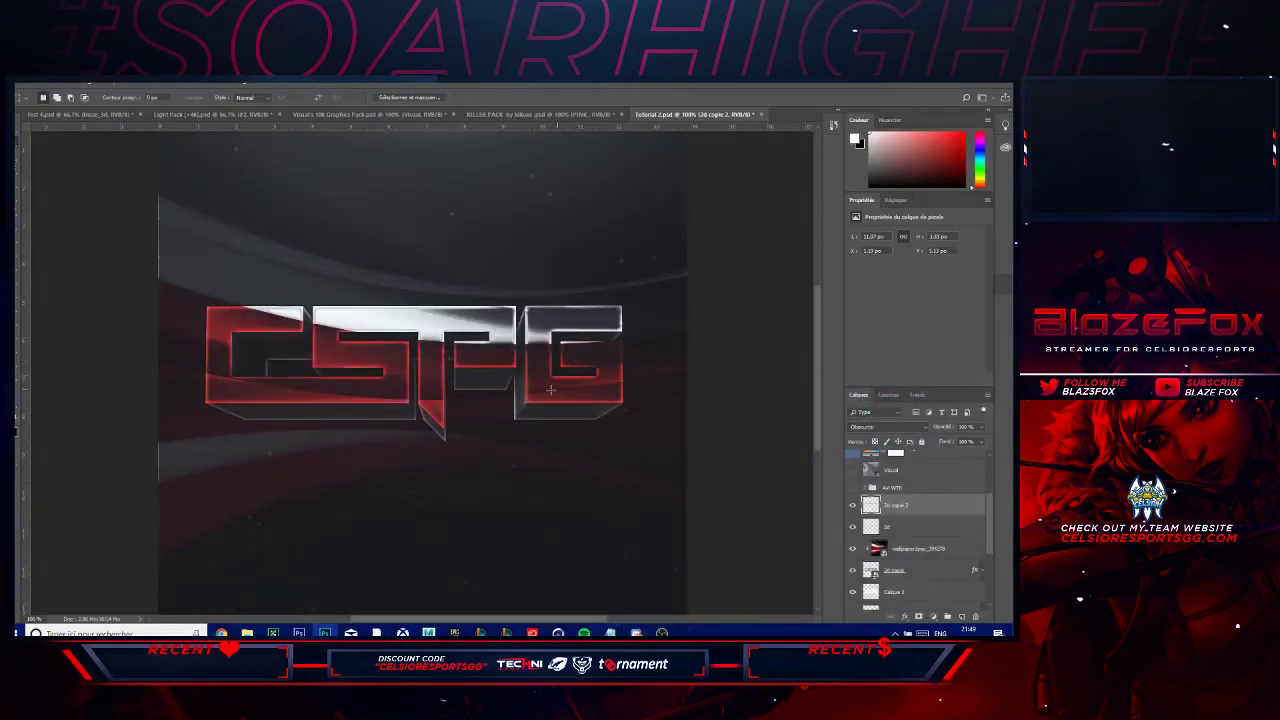
key("ctrl+minus")
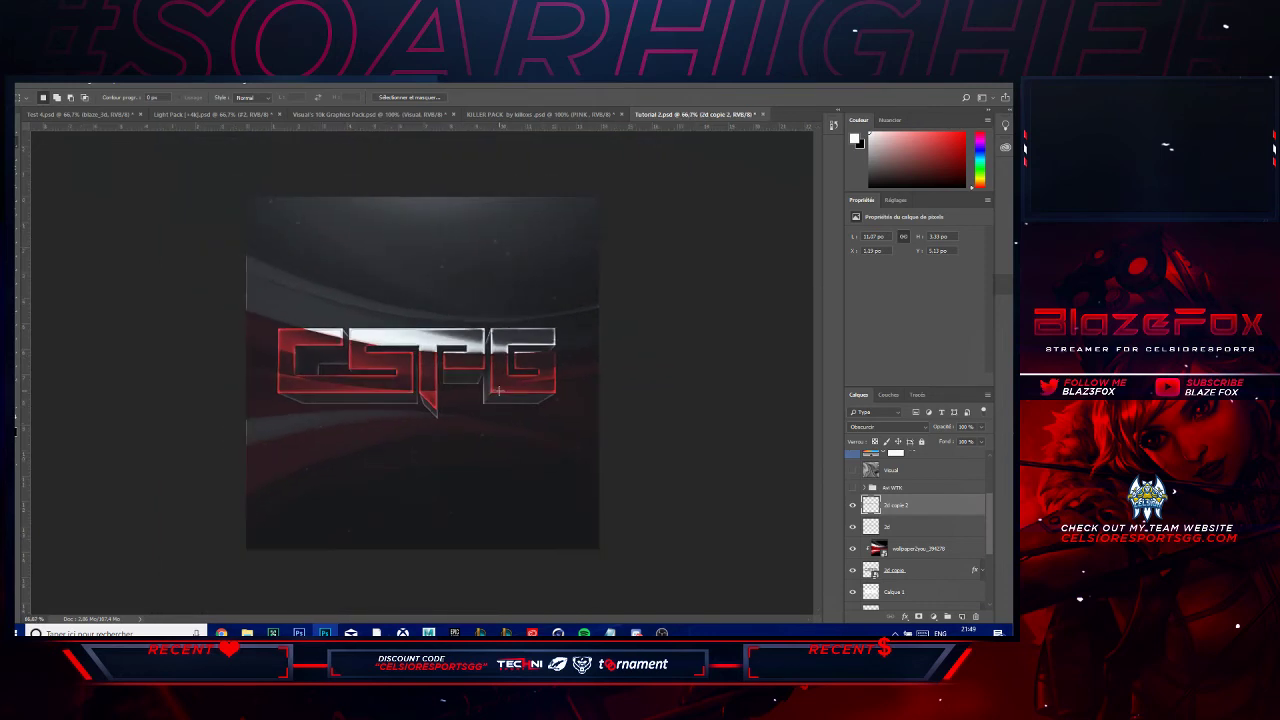
key("v")
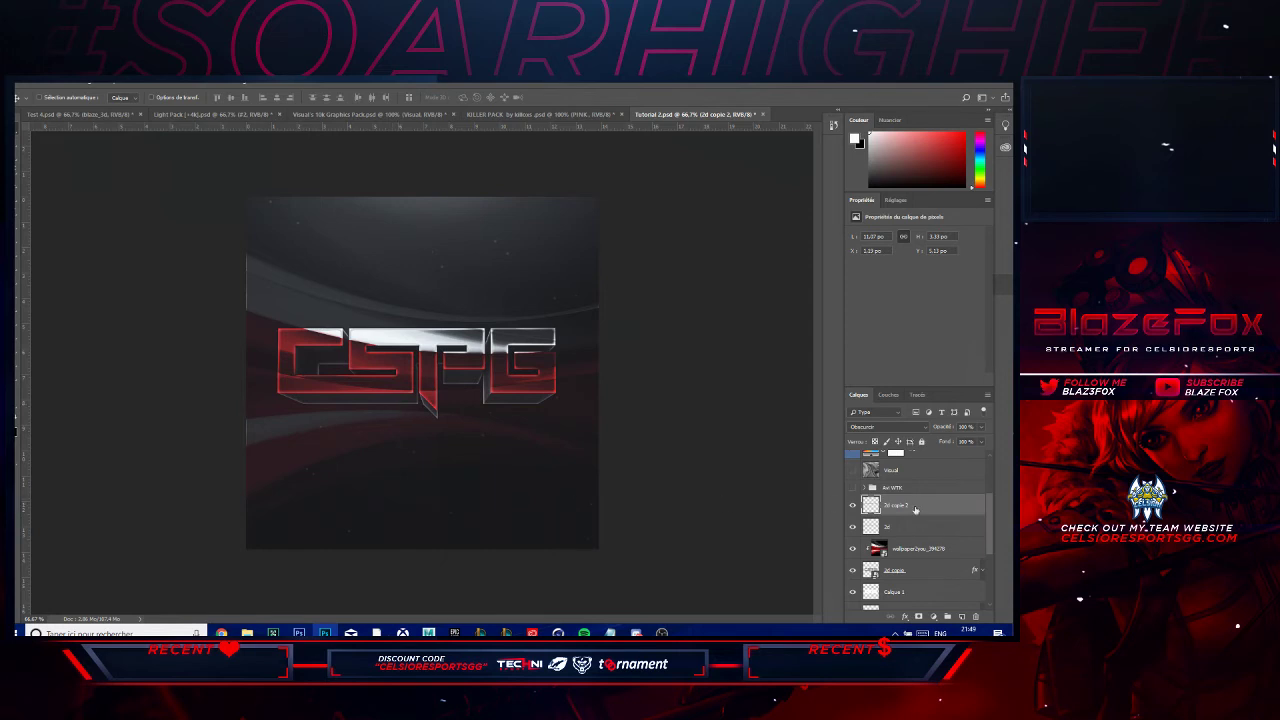
- Show the Visual texture layer, lower its opacity to about 11%, and hide it again
scroll(950, 514, "up", 3)
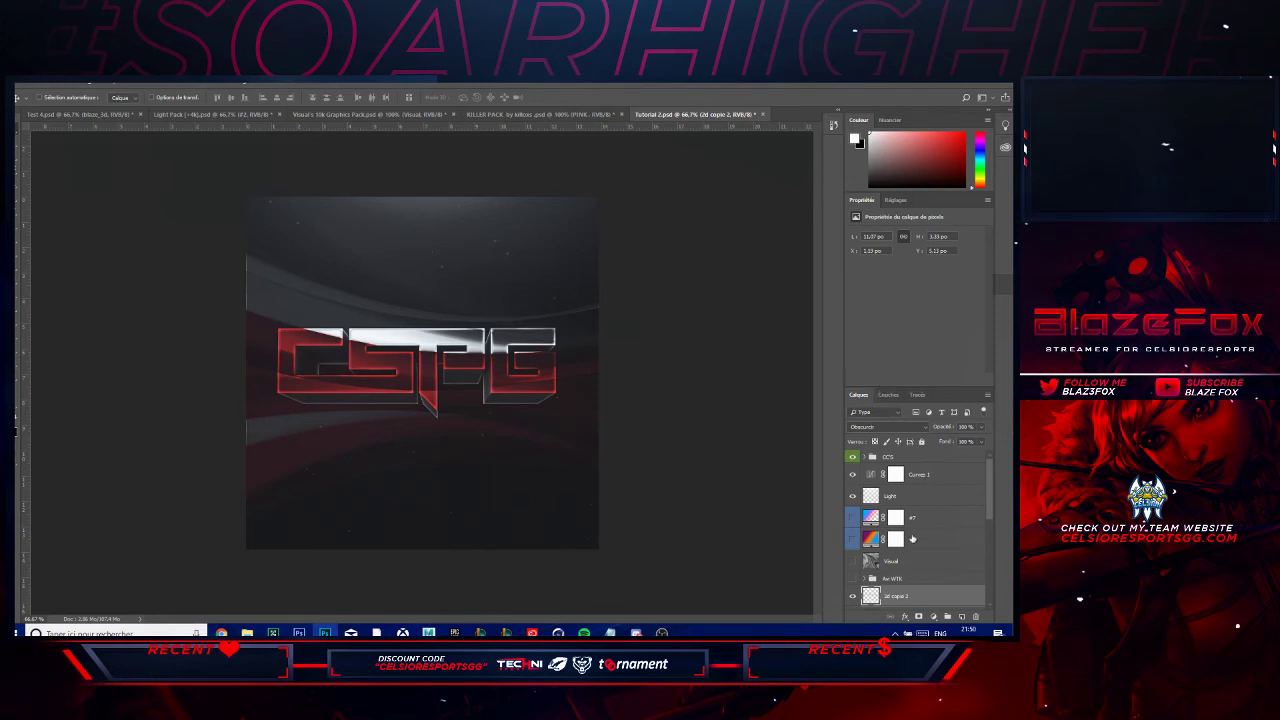
scroll(863, 563, "down", 1)
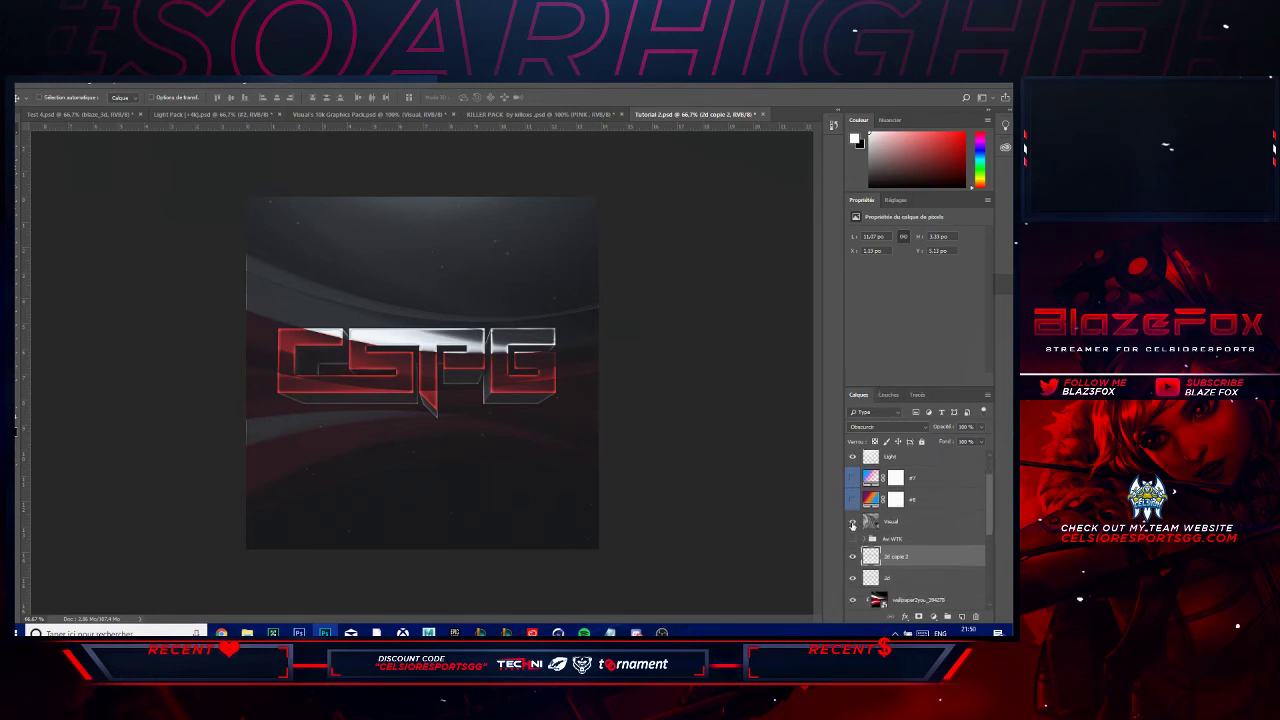
left_click(852, 522)
left_click(930, 521)
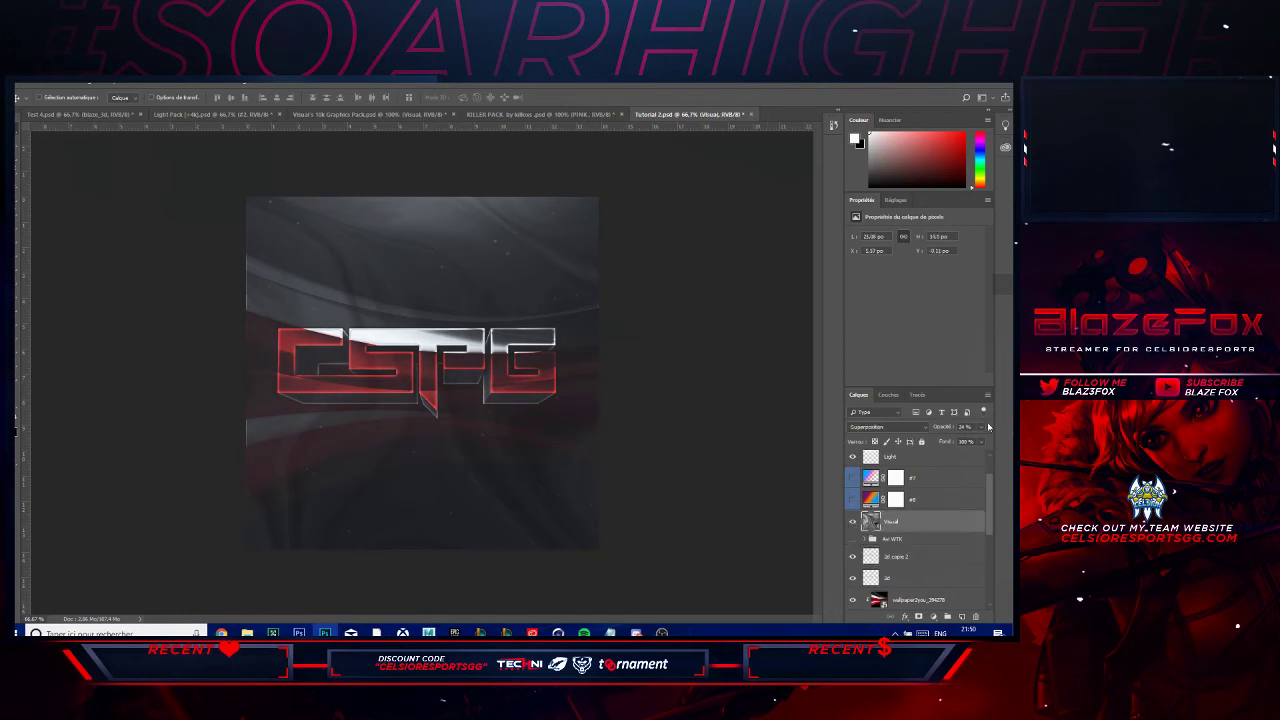
left_click(981, 427)
left_click_drag(950, 440, 943, 447)
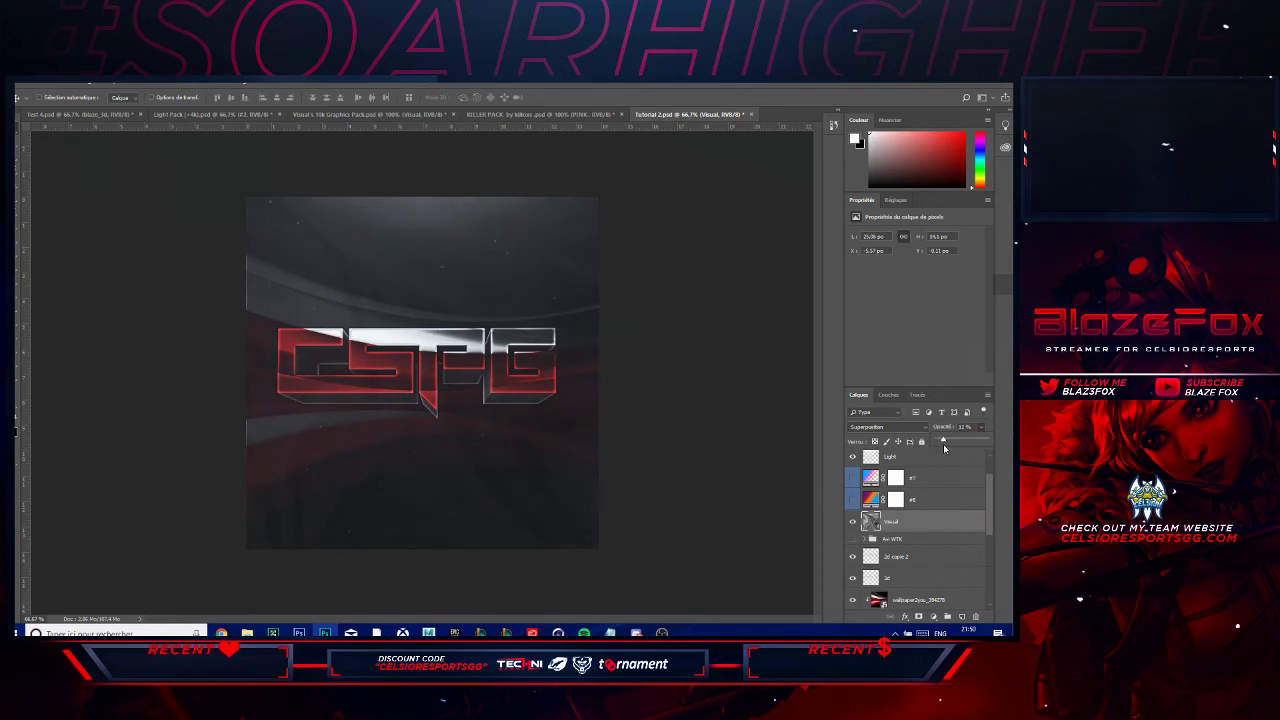
left_click(852, 521)
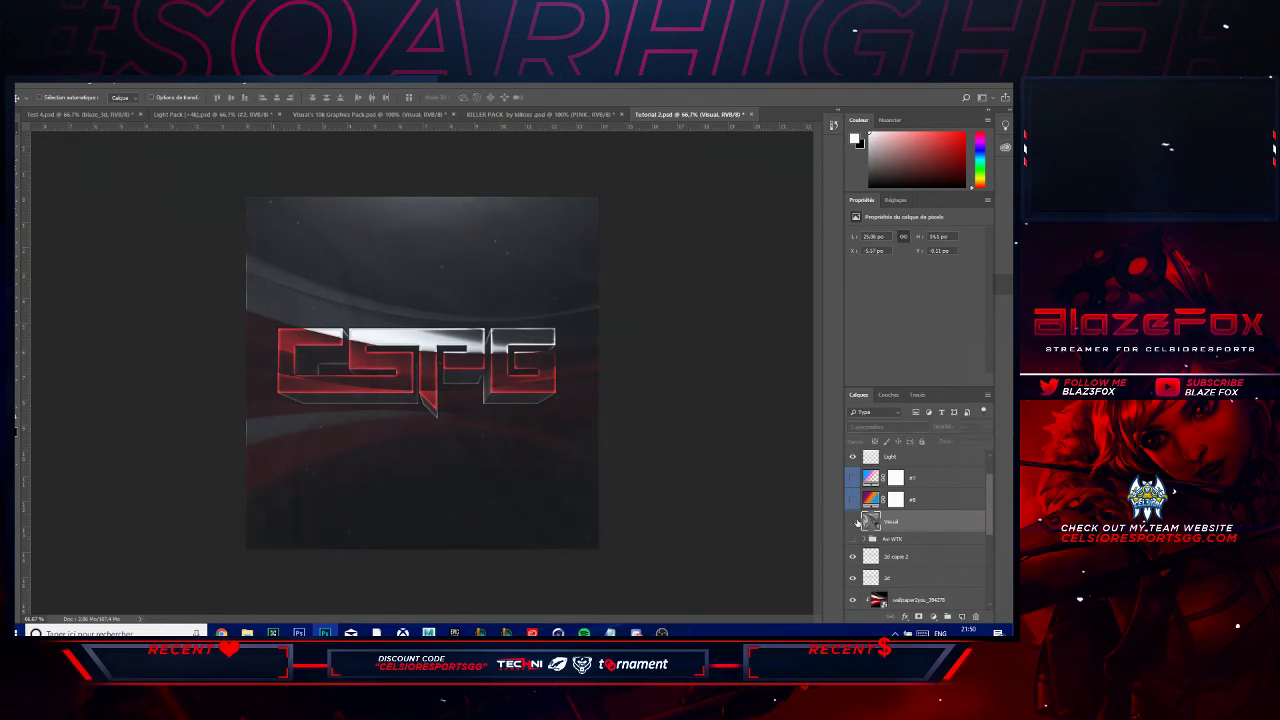
- Reduce the opacity of the CC'S color correction group to about 42%
scroll(892, 491, "up", 2)
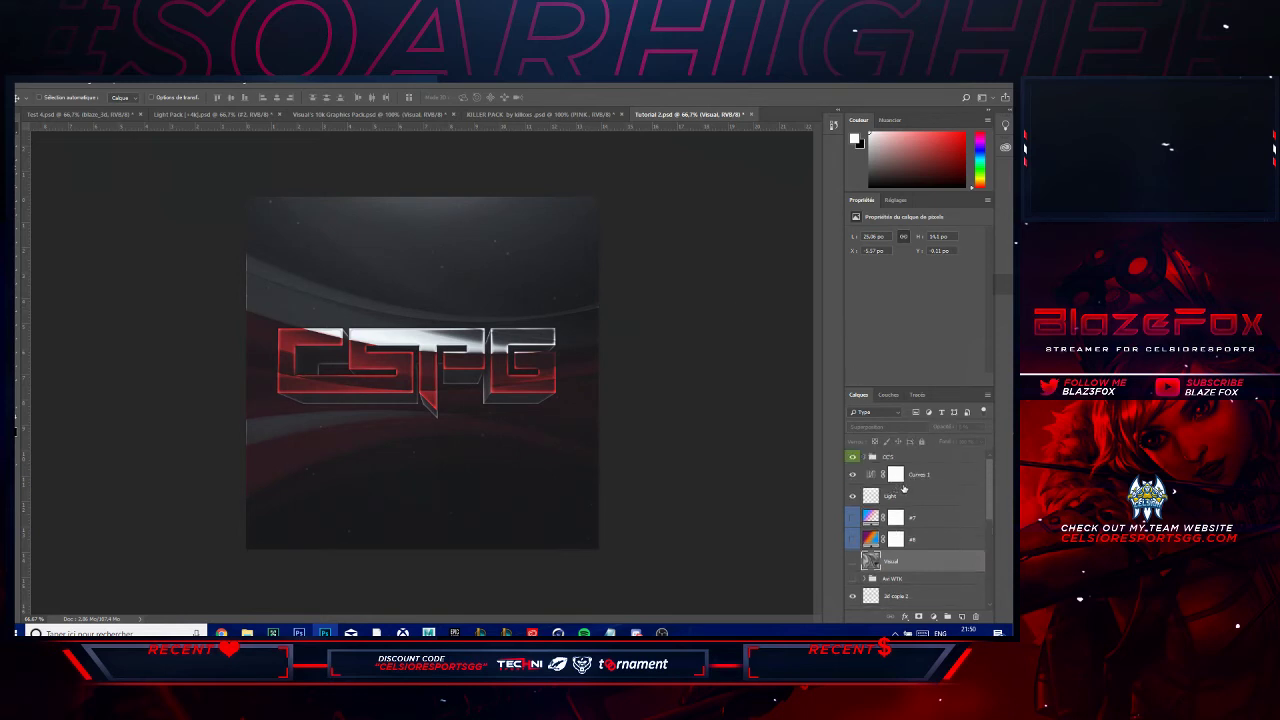
left_click(887, 458)
left_click(980, 428)
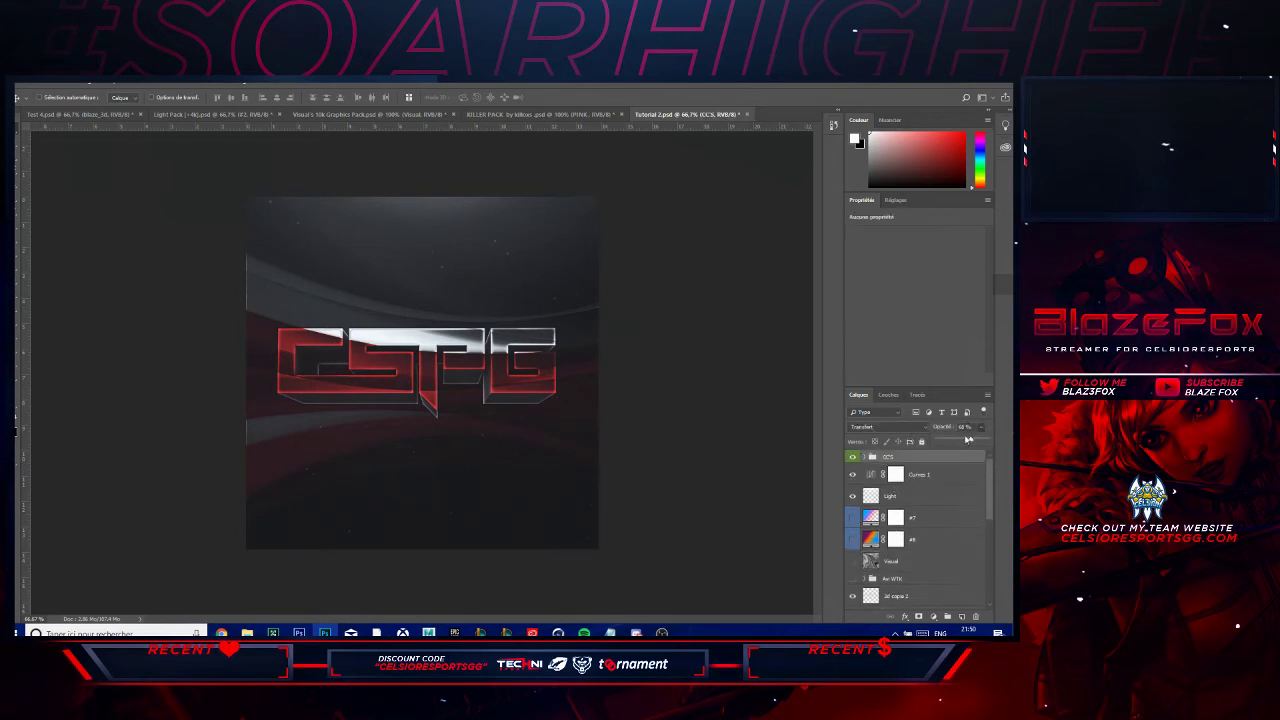
mouse_move(968, 441)
left_mouse_down()
mouse_move(935, 452)
mouse_move(948, 449)
left_mouse_up()
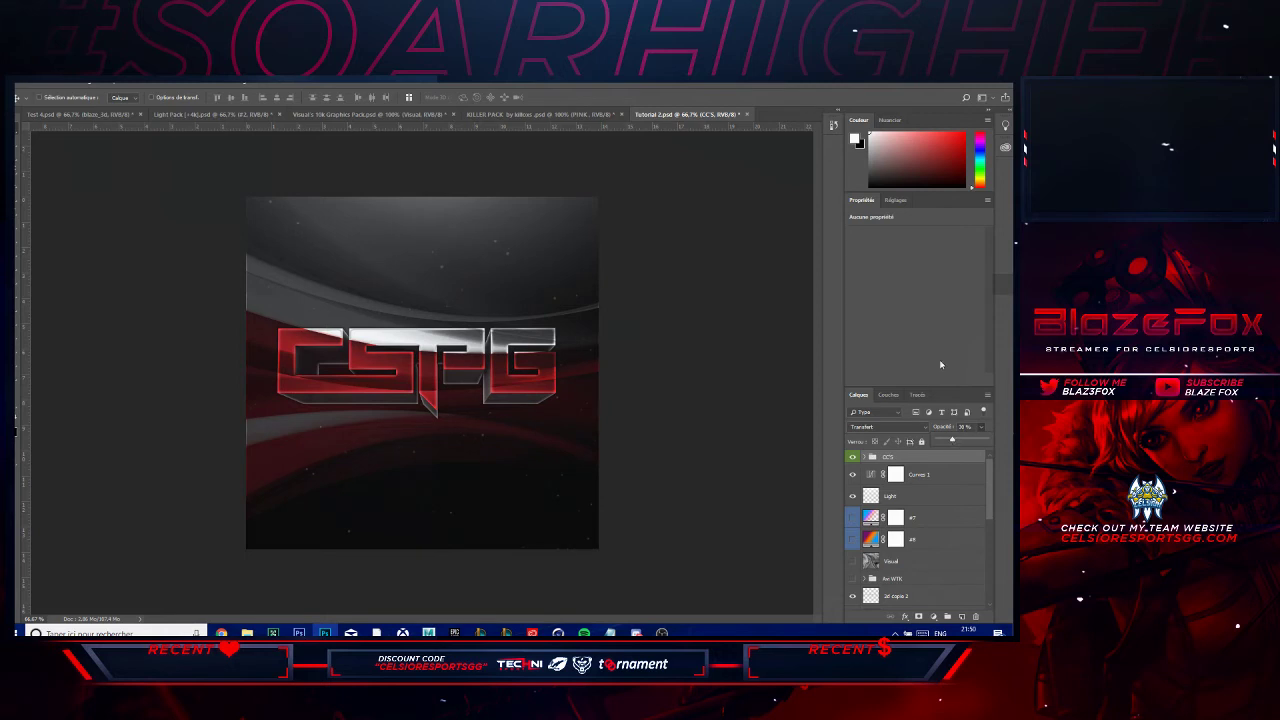
left_click(940, 332)
left_click(982, 428)
left_click_drag(957, 441, 960, 442)
- Show the Text layer and replace its BLAZEFOX wording with CODEZ, checking the spelling against the request in Discord
scroll(878, 500, "down", 5)
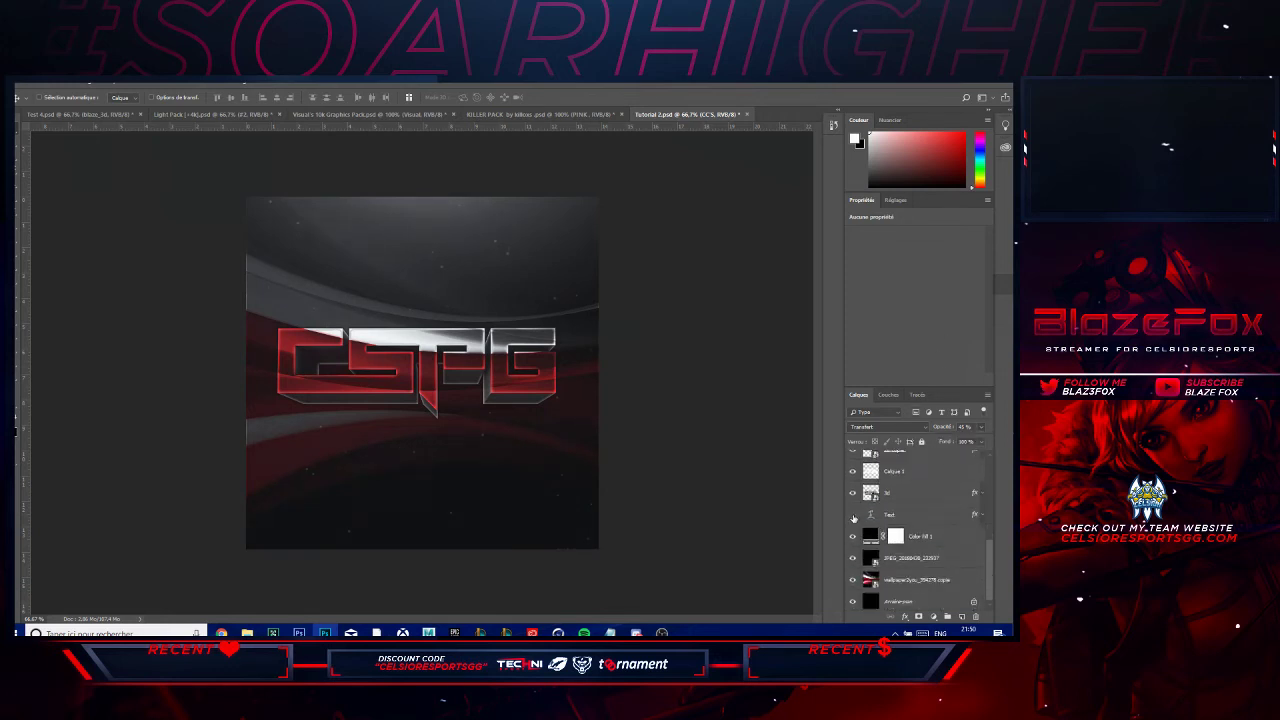
left_click(853, 514)
left_click(869, 515)
double_click(869, 515)
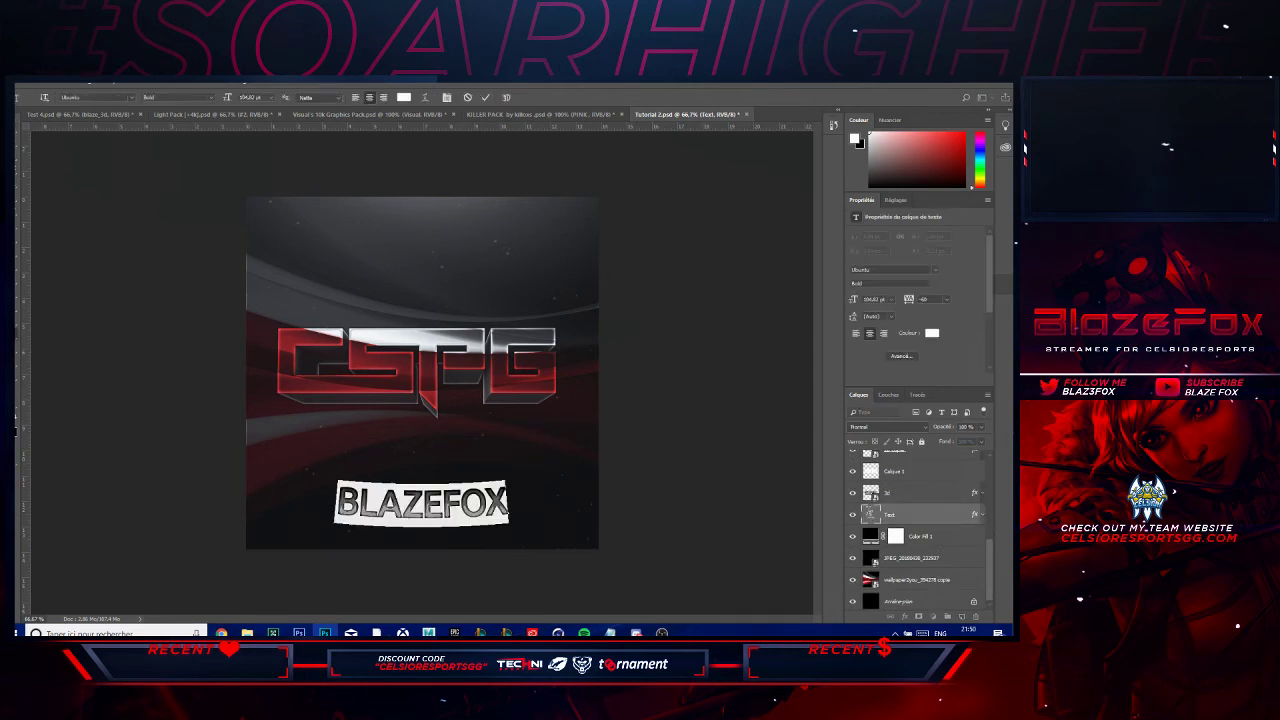
type("CODEZ")
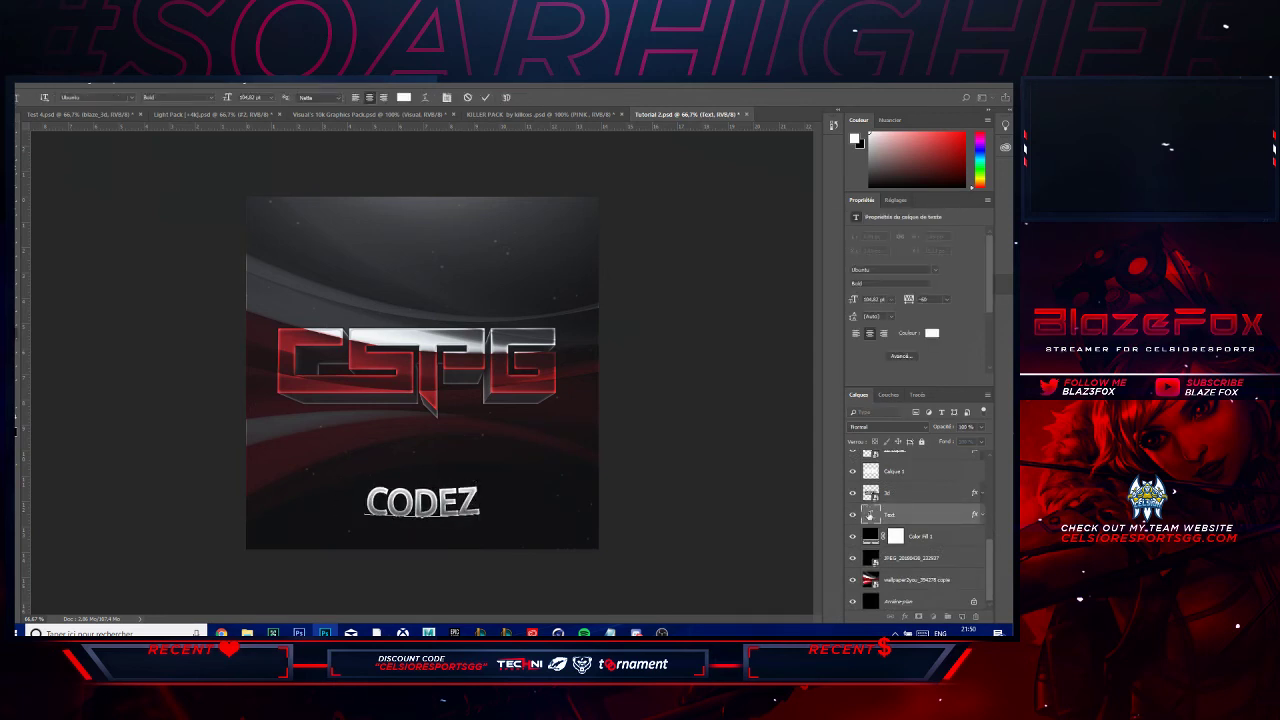
left_click(636, 632)
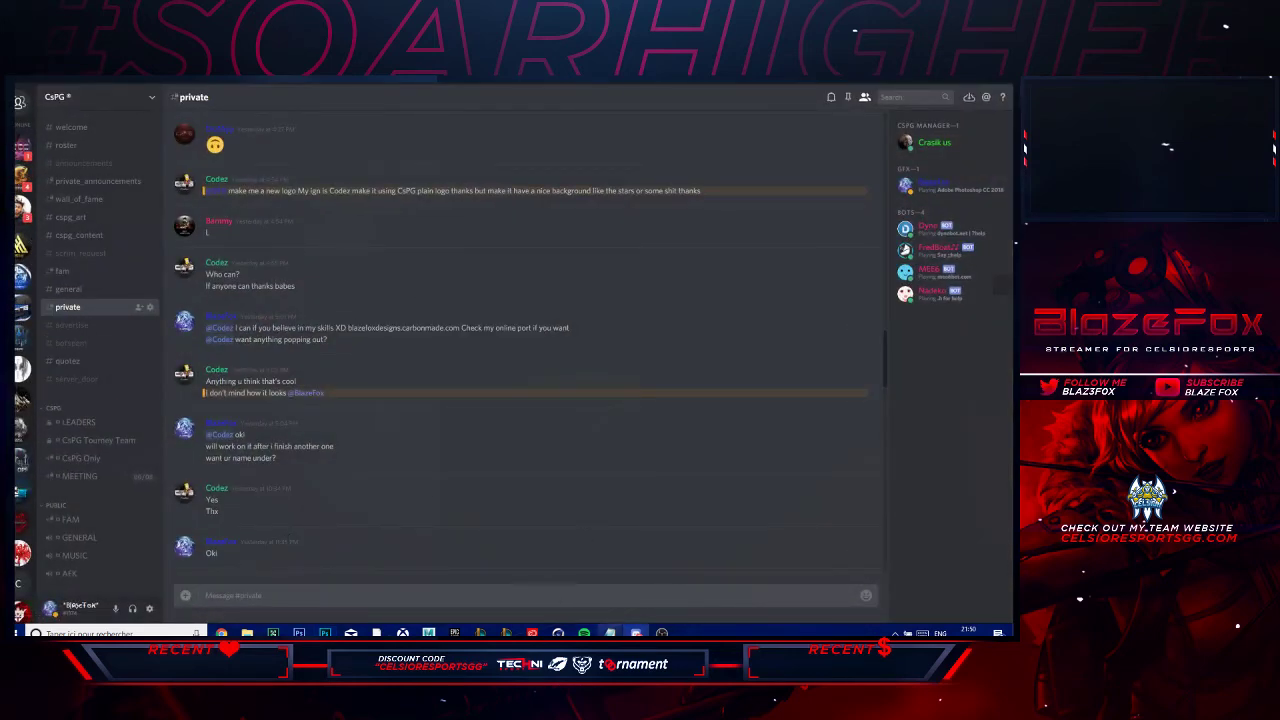
left_click(325, 632)
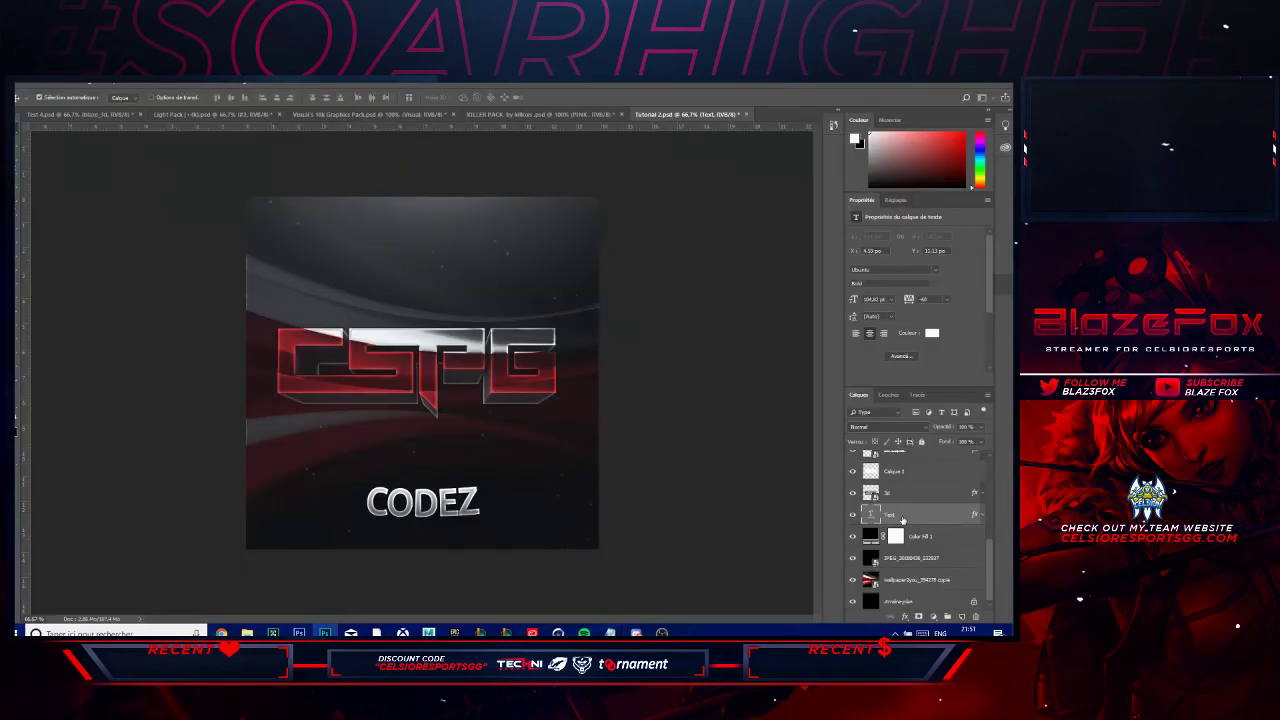
- Duplicate the CODEZ text layer and hide the original as a backup
key("ctrl+j")
left_click(853, 536)
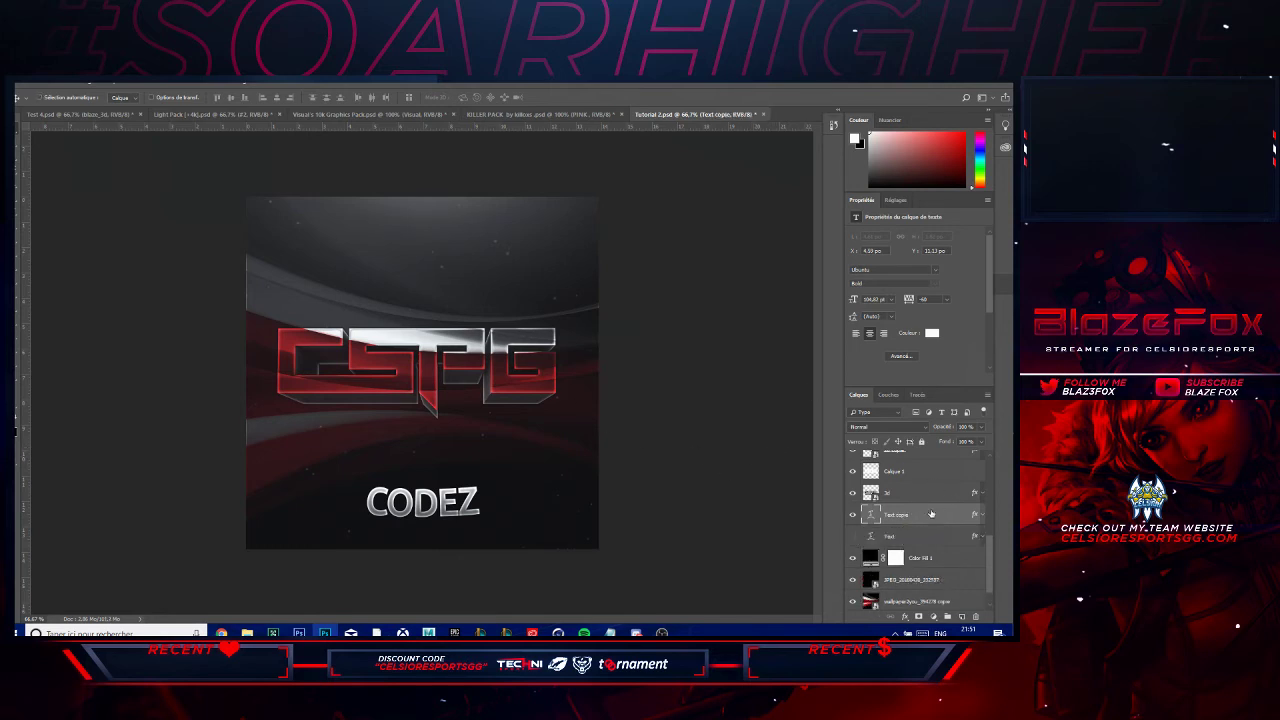
- Remove the Arc warp from the duplicated CODEZ text so that its lettering runs straight
left_click(870, 516)
double_click(870, 516)
left_click(425, 97)
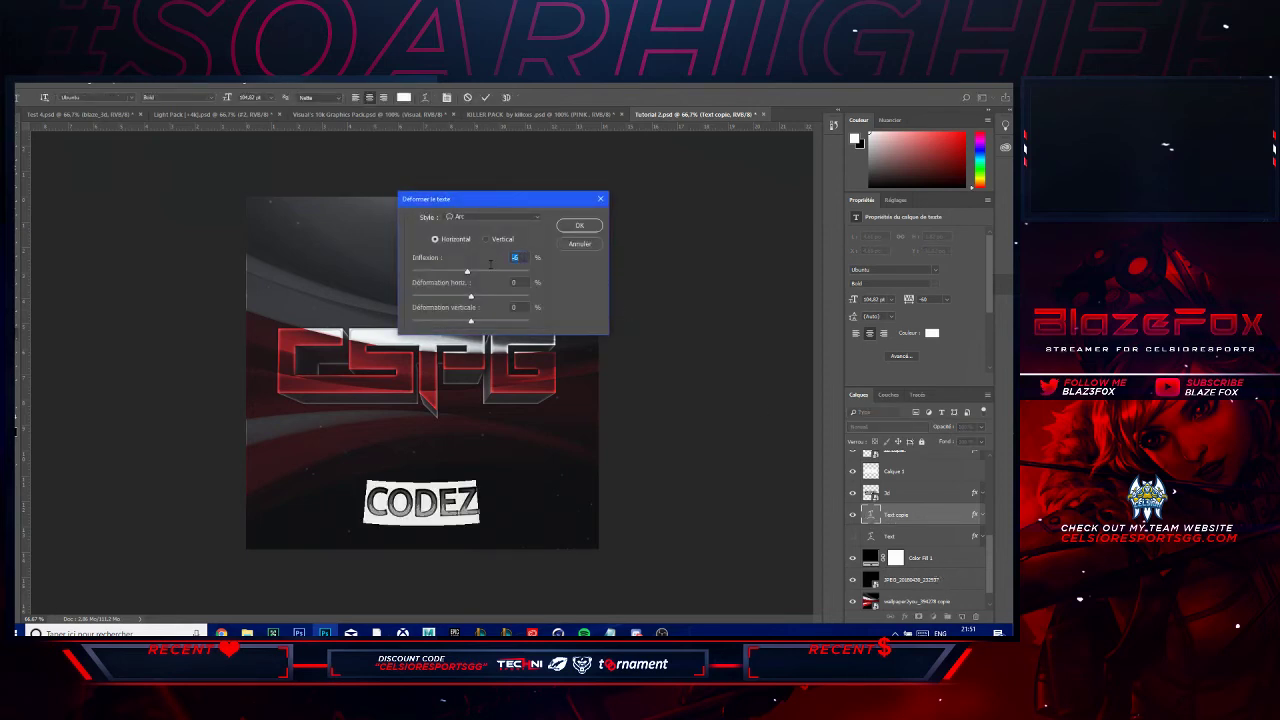
key("Return")
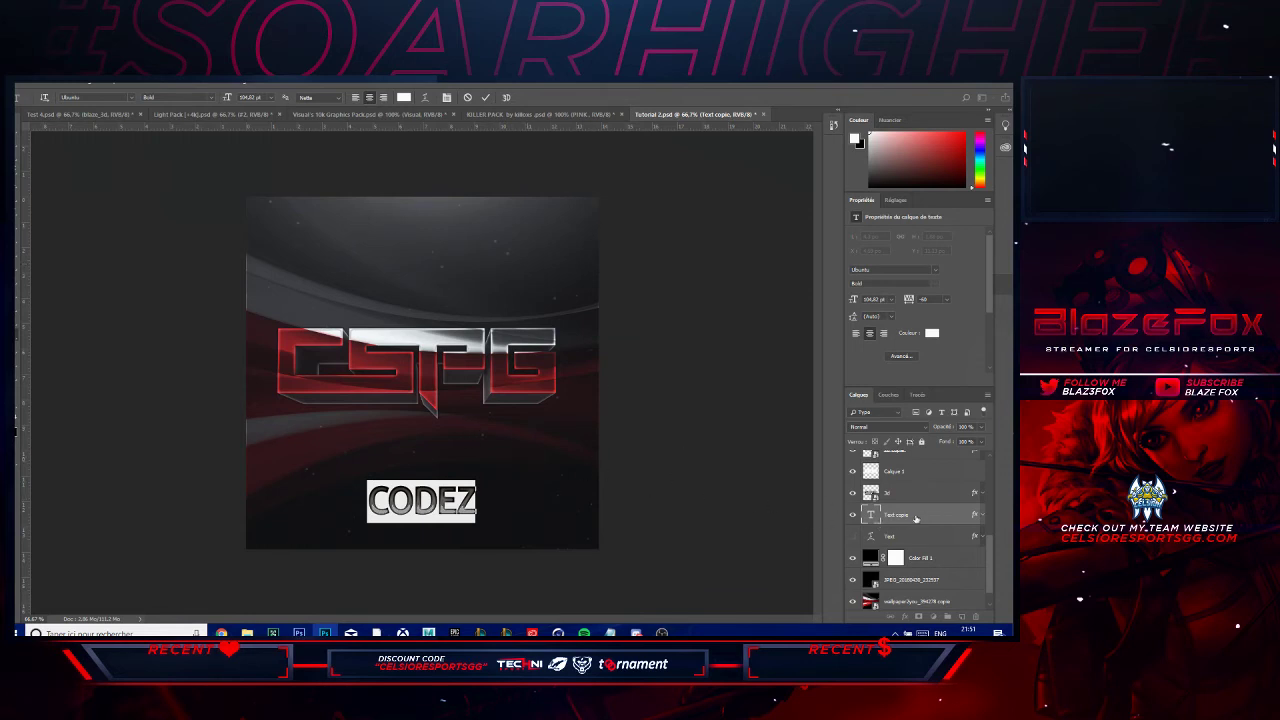
key("ctrl+Return")
- Move the straightened CODEZ text up beneath the CSPG lettering and nudge it slightly down into place
key("ctrl+t")
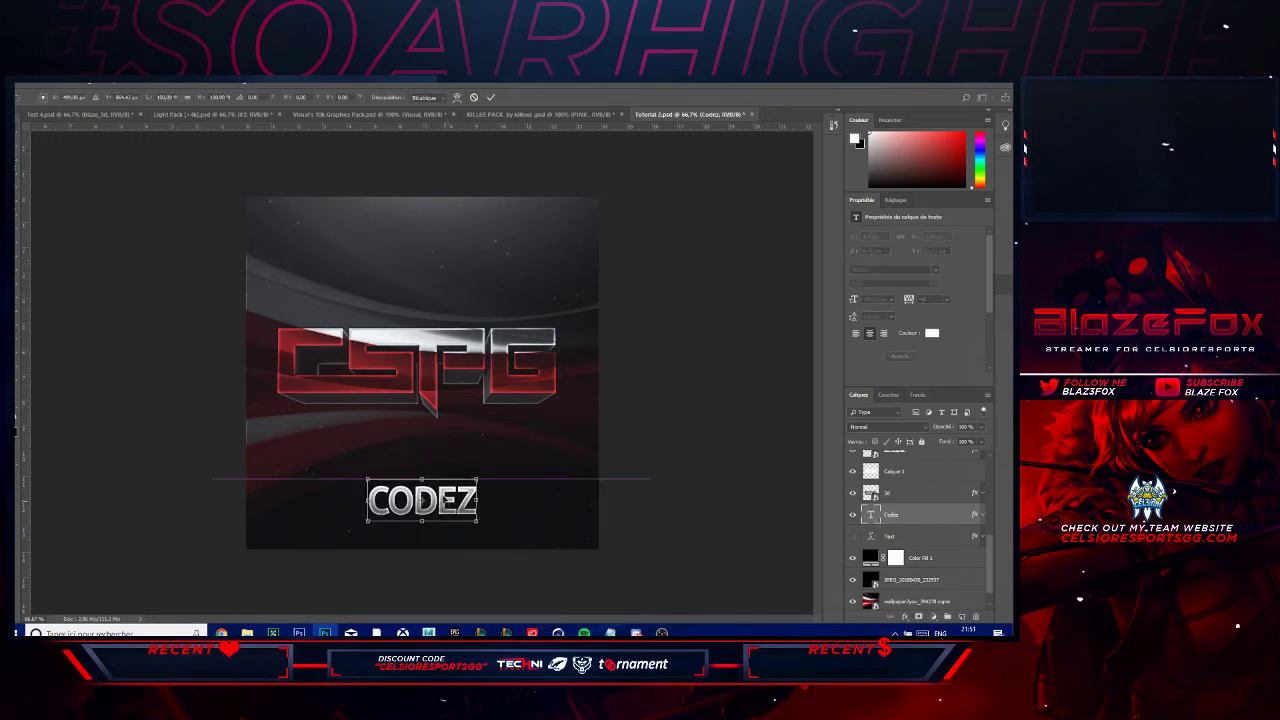
left_click_drag(445, 492, 445, 453)
key("Return")
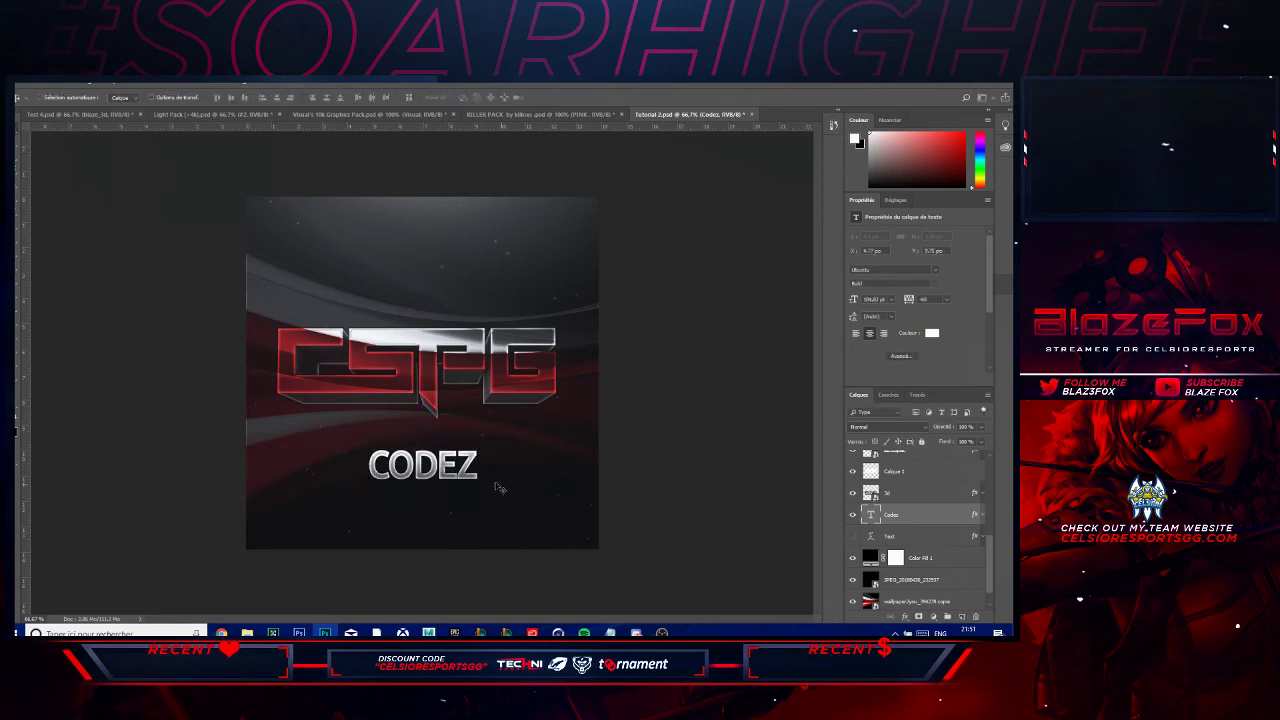
key("Down")
key("Down")
key("Down")
key("Down")
key("Down")
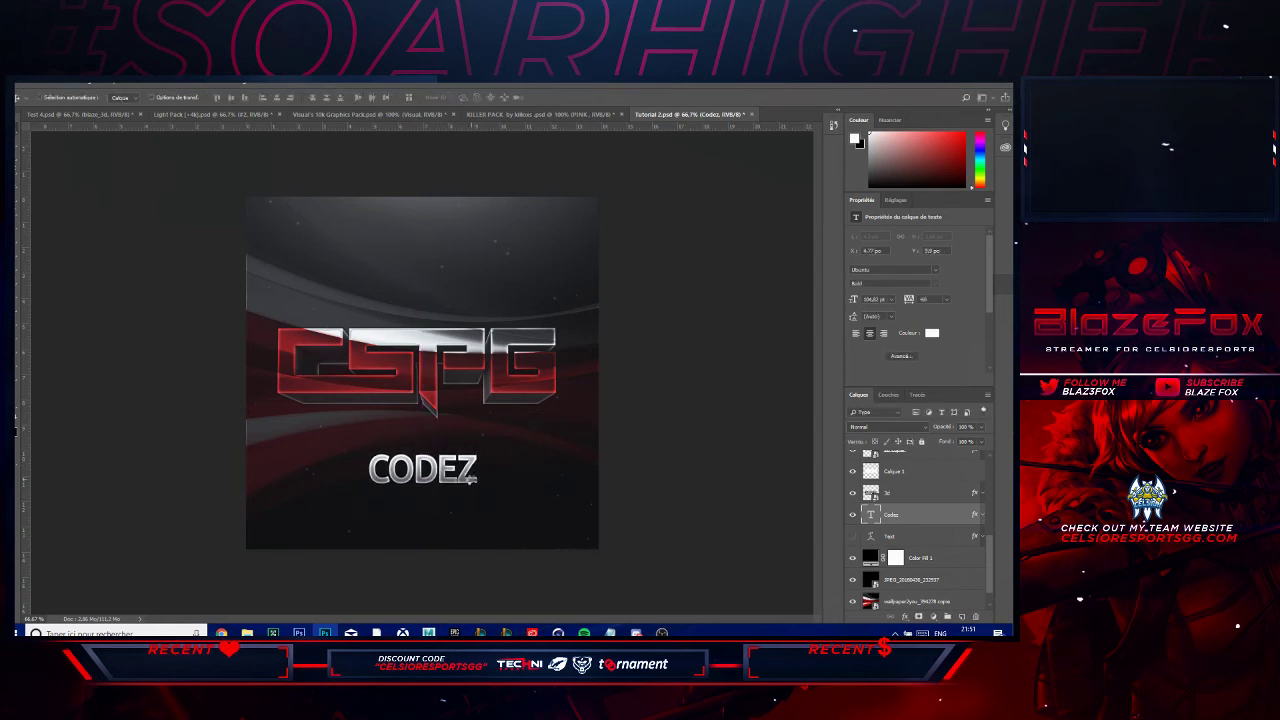
key("Down")
key("Down")
key("Down")
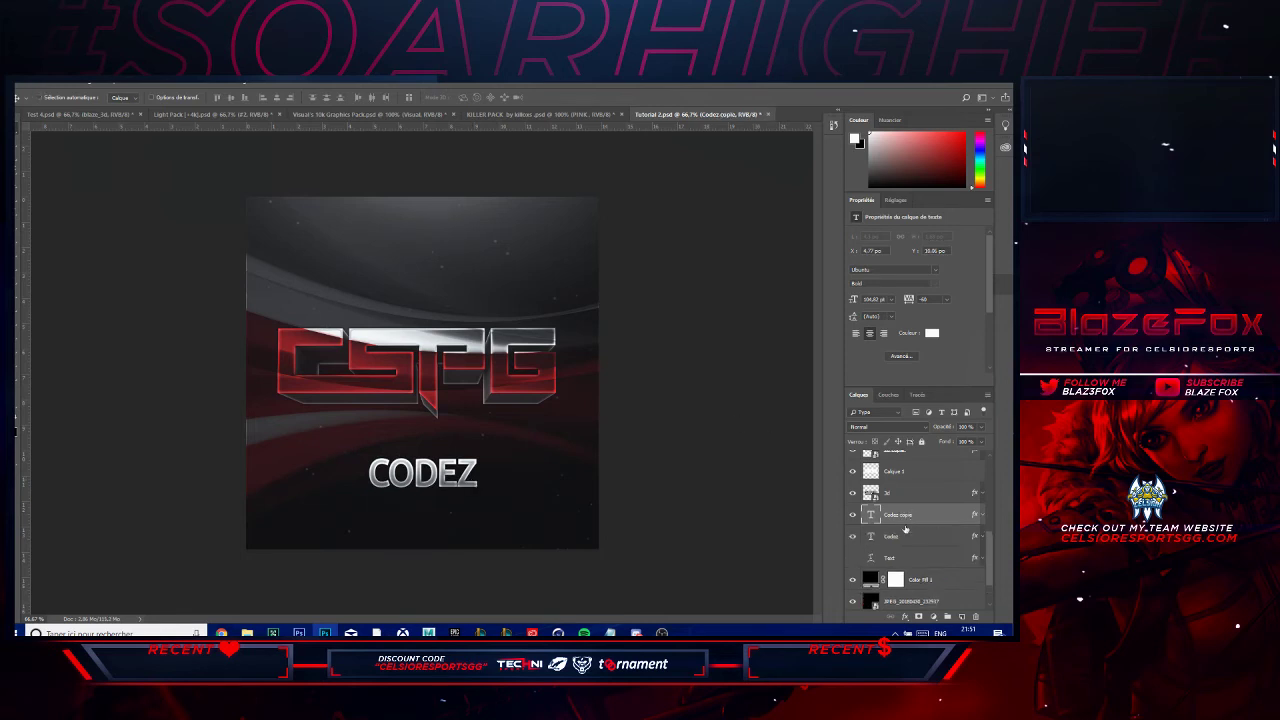
- Duplicate the straight CODEZ text layer, hide its original, and try rasterizing the copy's layer style
key("ctrl+j")
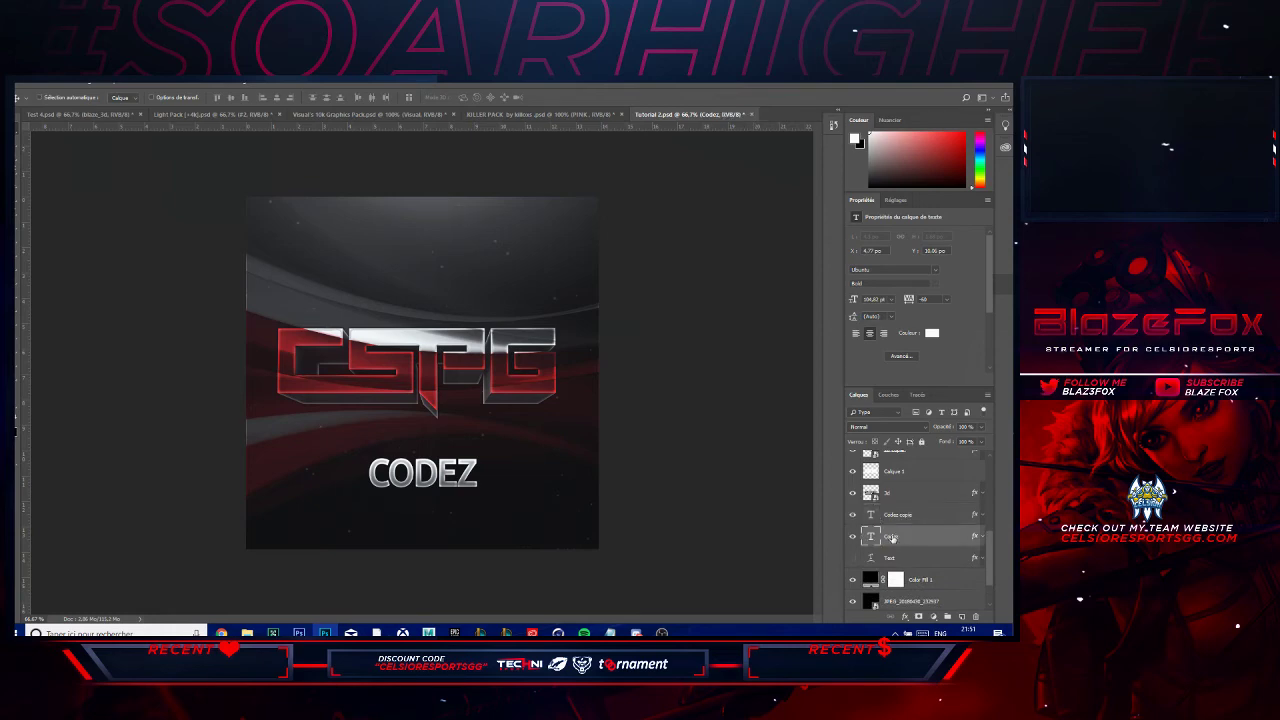
right_click(930, 514)
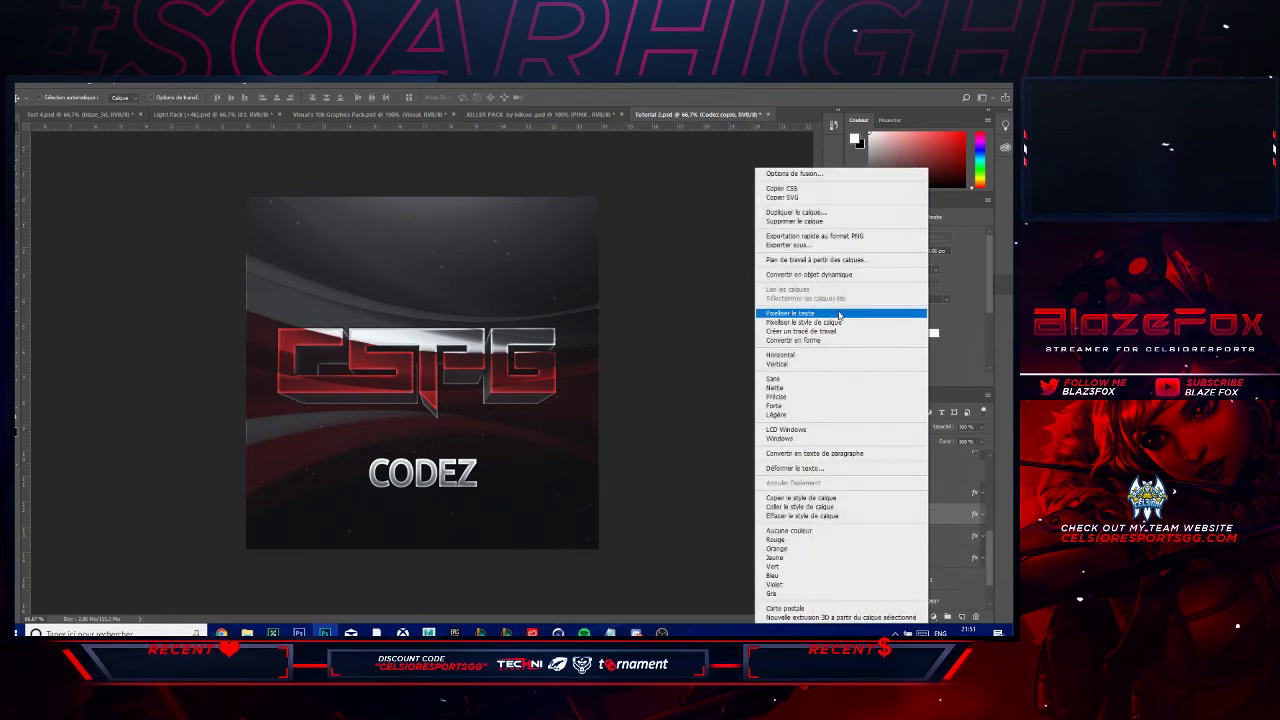
left_click(800, 322)
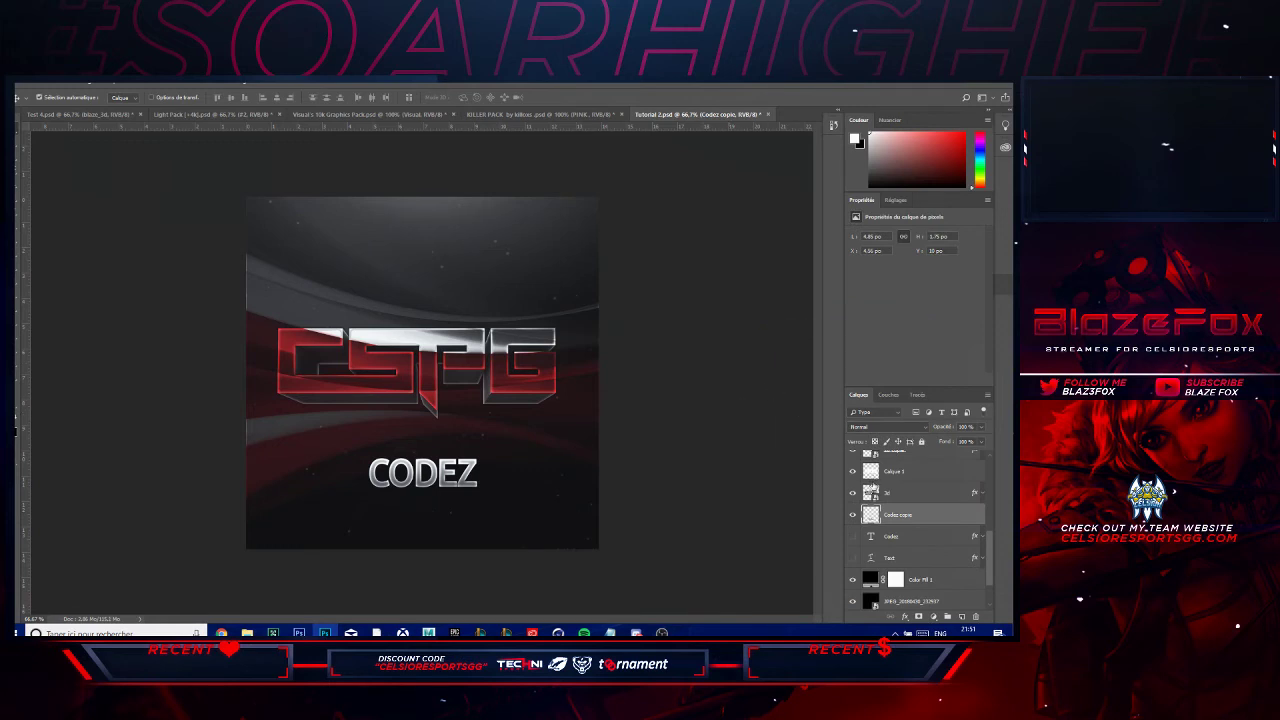
key("ctrl+z")
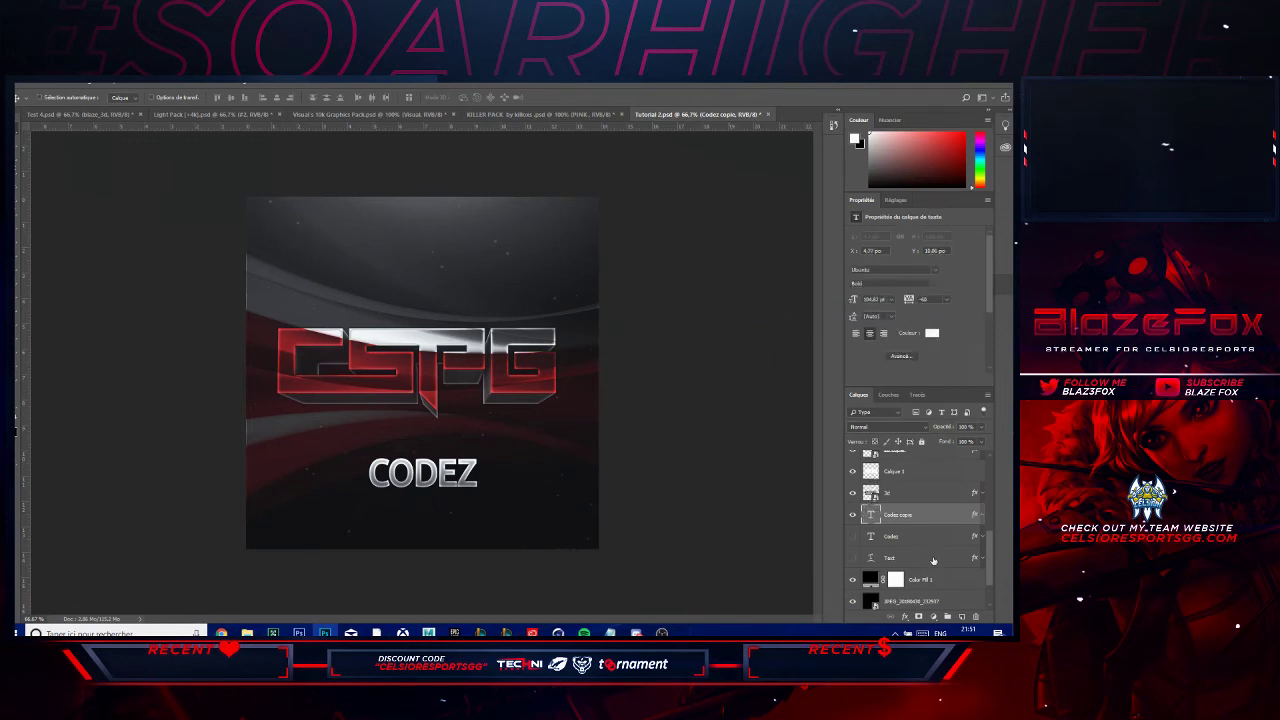
- Duplicate the wallpaper layer, place it directly above the CODEZ text copy, and clip it to that text
scroll(928, 568, "down", 2)
left_click(915, 578)
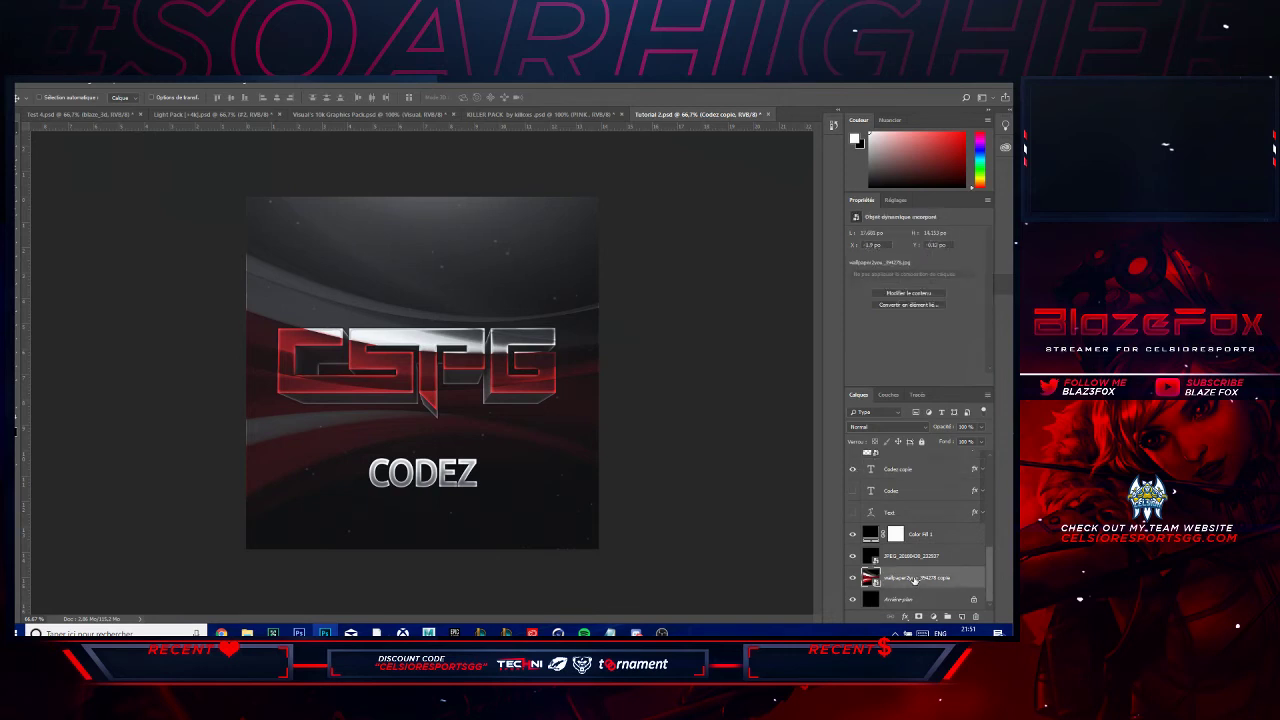
key("ctrl+j")
left_click_drag(926, 582, 921, 505)
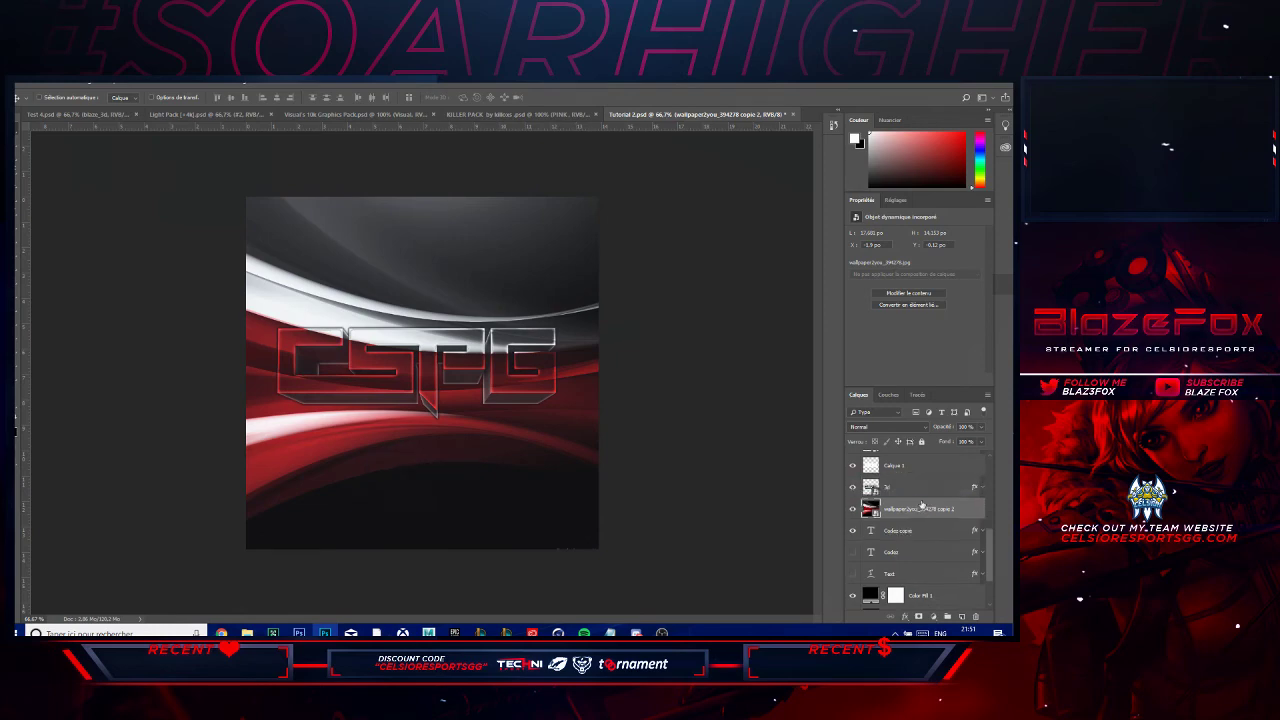
right_click(925, 508)
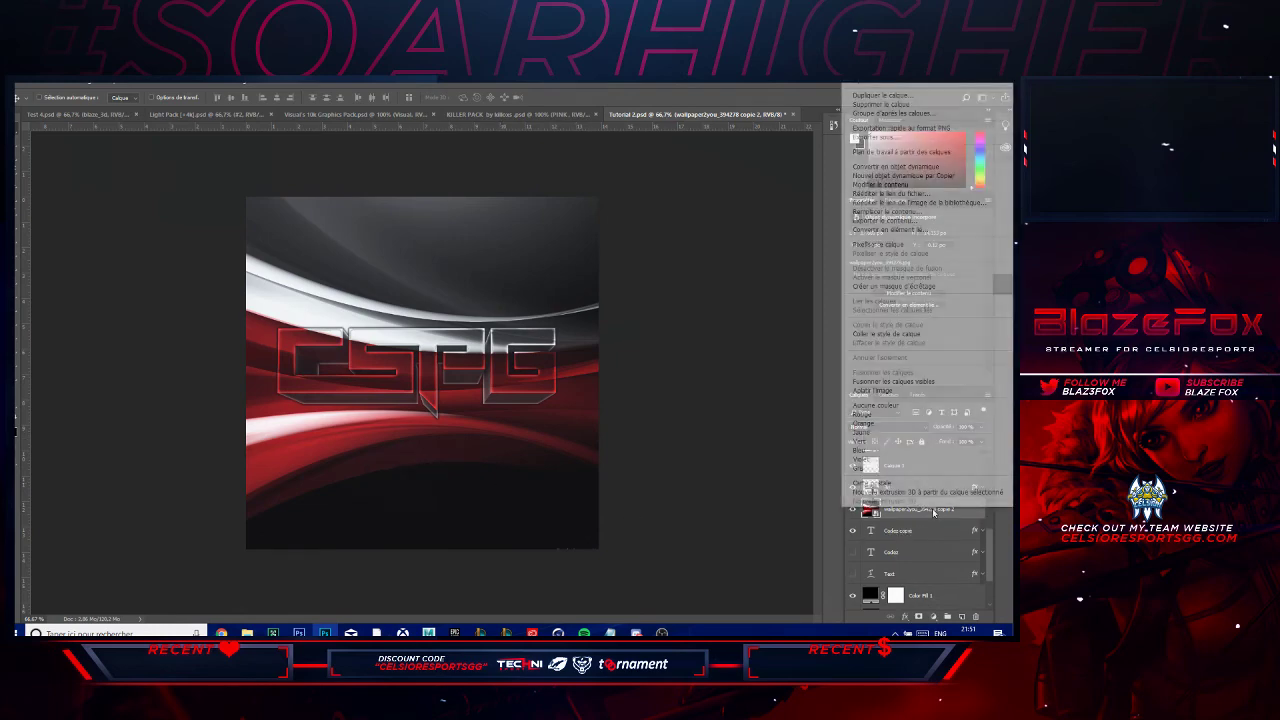
left_click(922, 287)
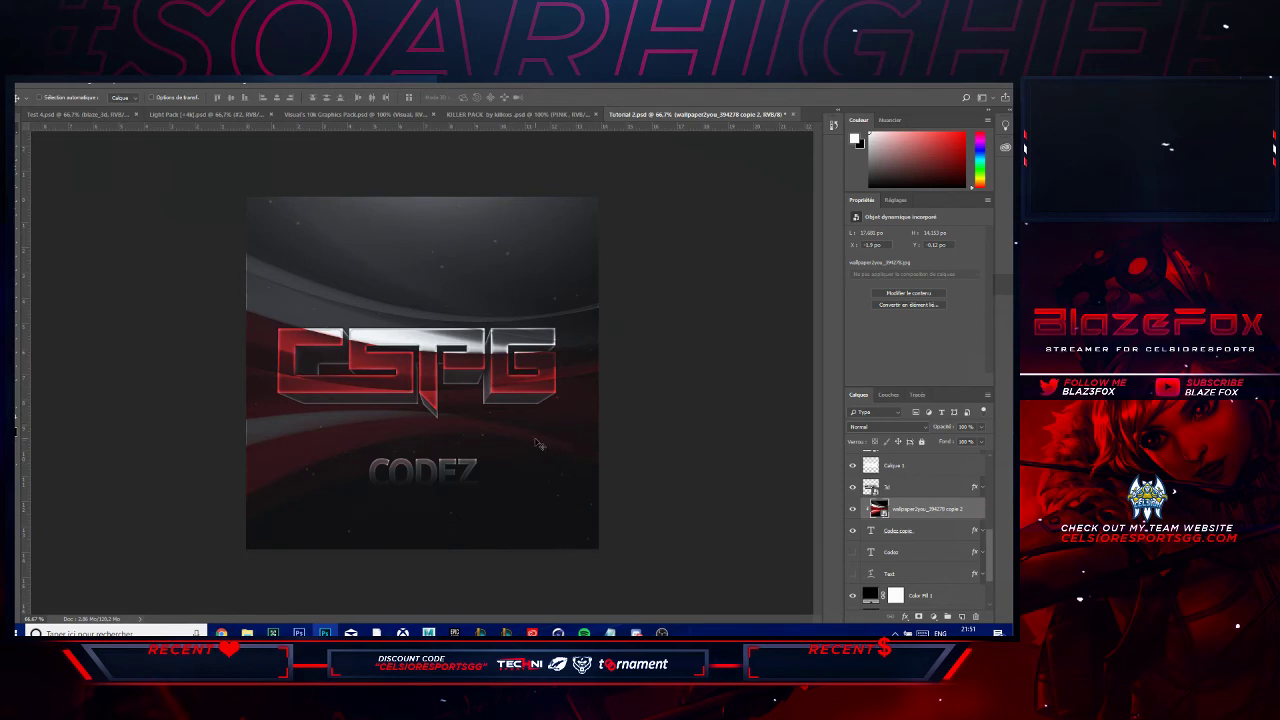
- Scale down the clipped wallpaper and reposition it so its red and white bands cover the CODEZ letters
key("ctrl+t")
left_click_drag(501, 429, 497, 483)
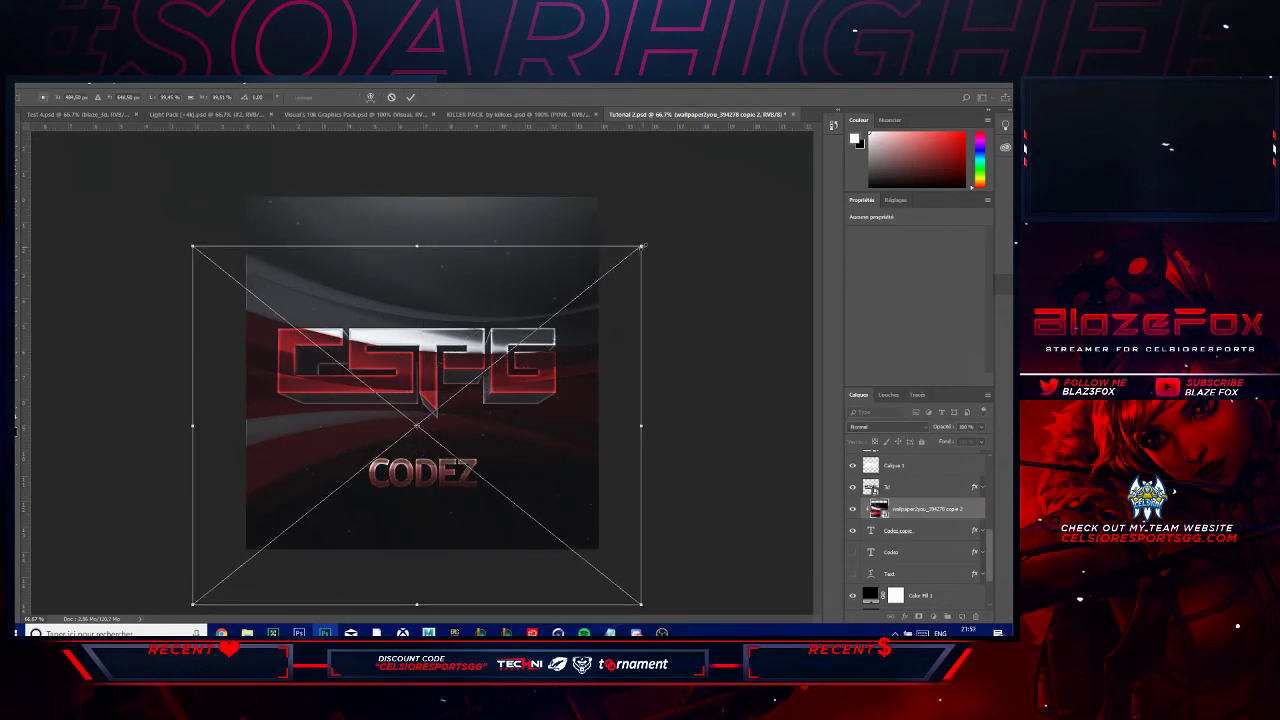
left_click_drag(642, 245, 538, 337)
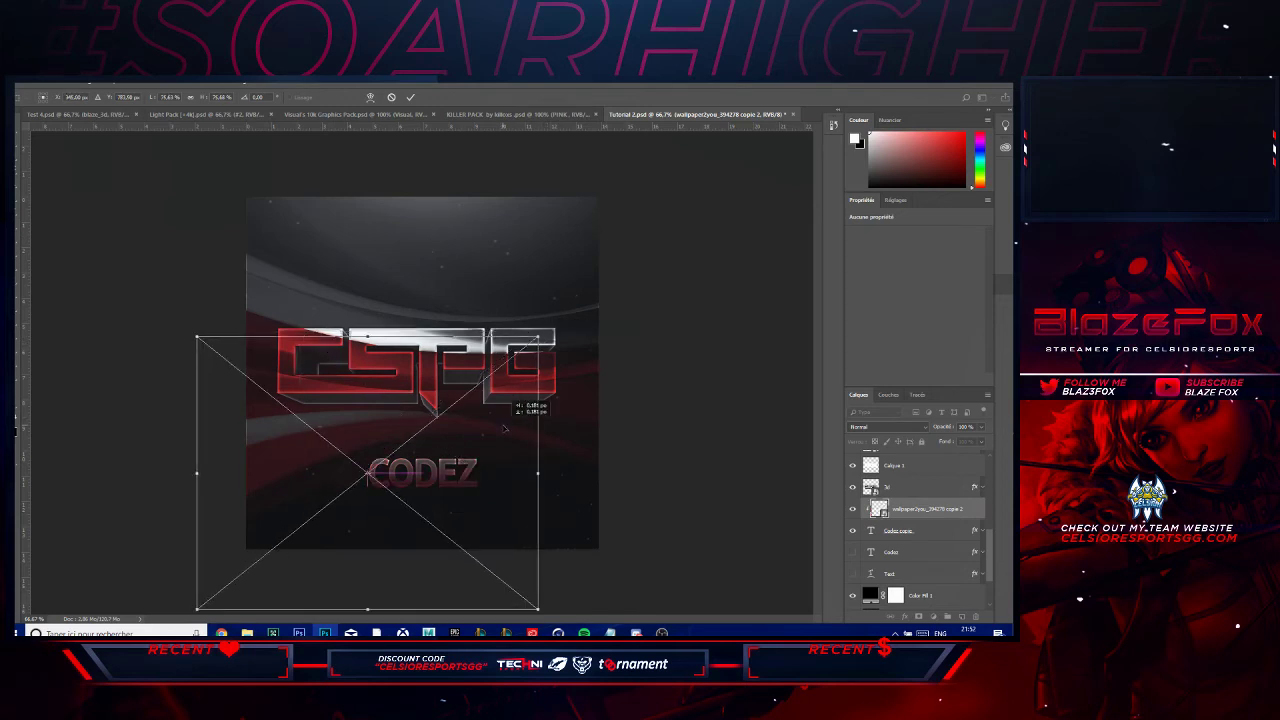
left_click_drag(498, 442, 561, 432)
left_click_drag(567, 451, 566, 446)
left_click_drag(610, 336, 562, 444)
key("Return")
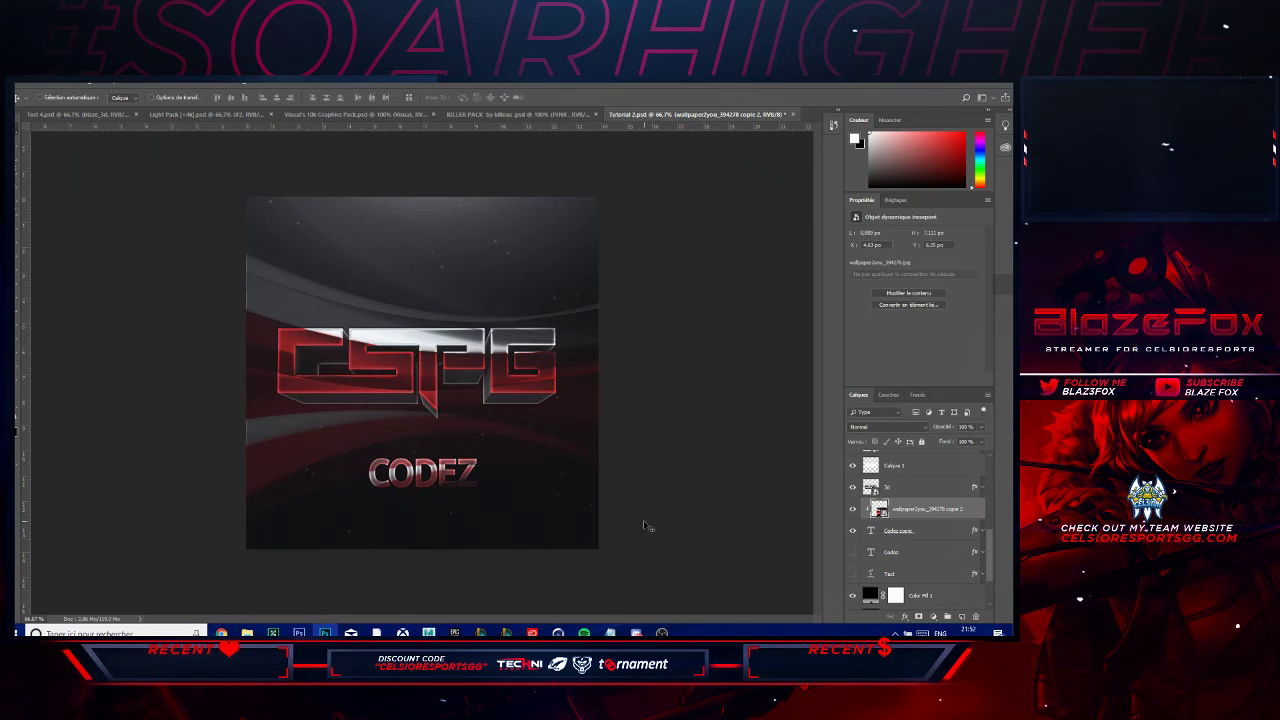
- Rasterize the layer styles of the CODEZ text copy and its clipped wallpaper together
left_click(940, 533, "ctrl")
right_click(939, 536)
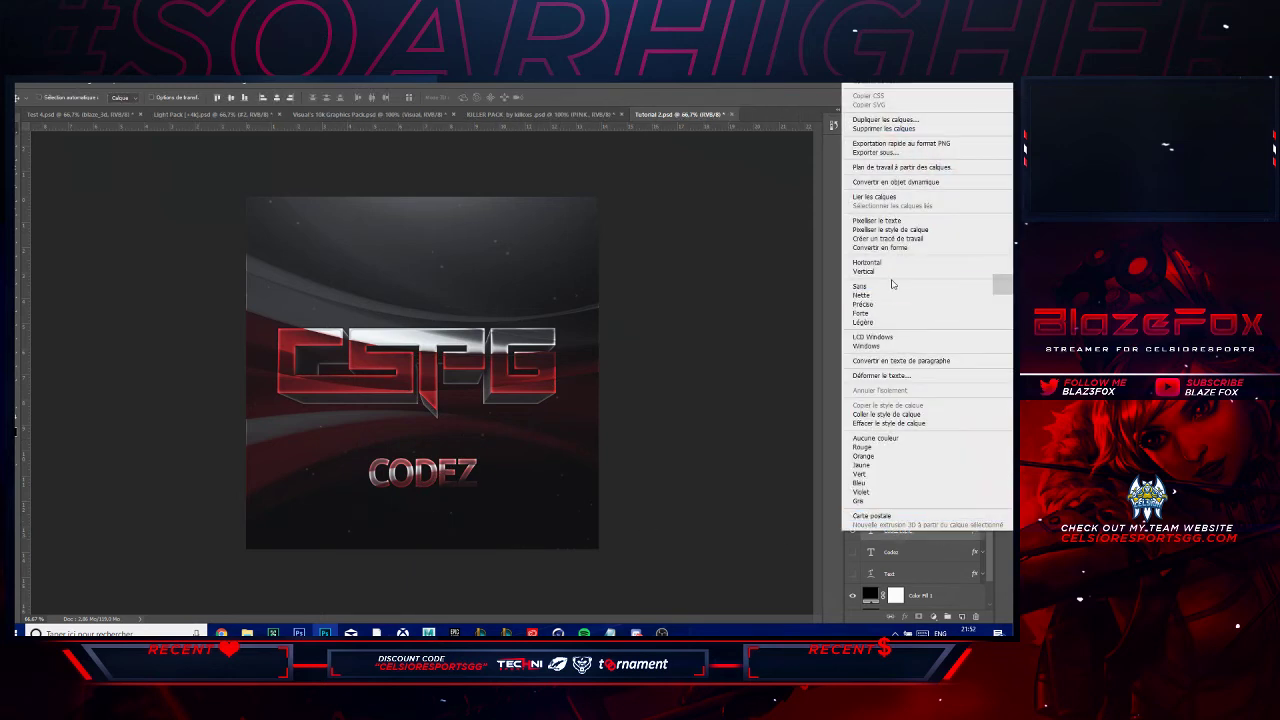
left_click(910, 230)
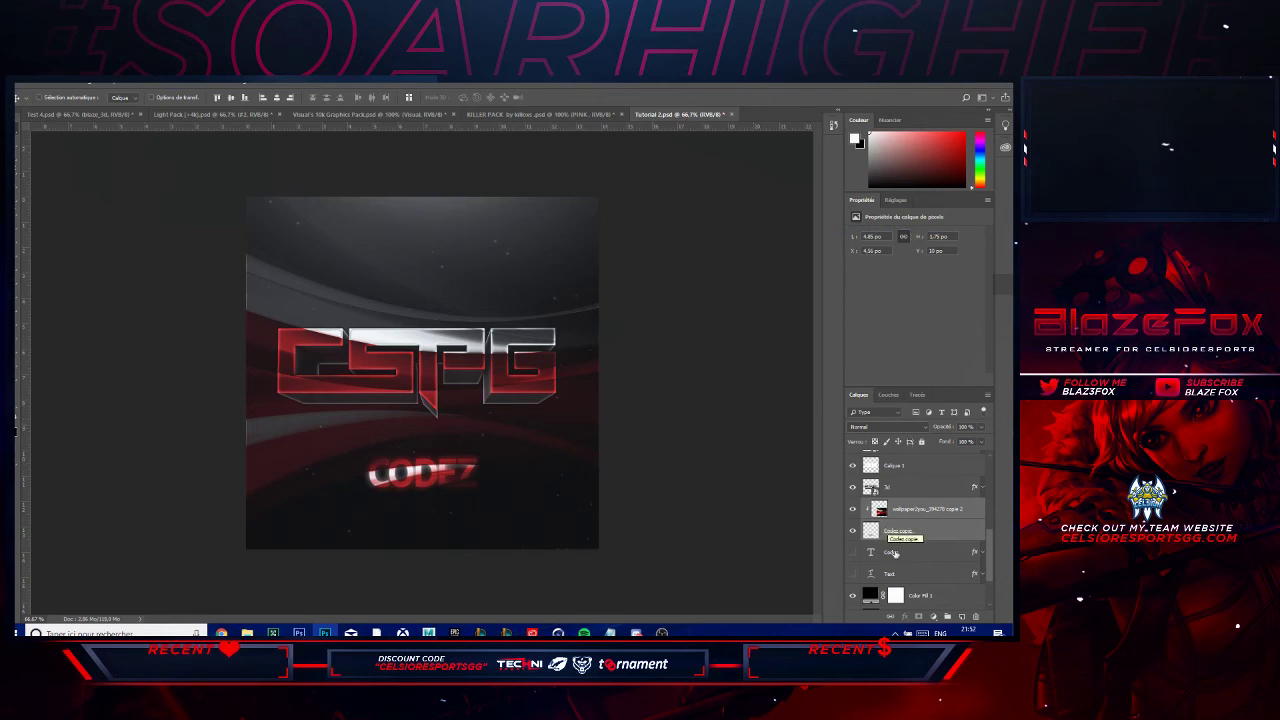
- Show the straight CODEZ text layer underneath and set the rasterized copy's blend mode to Incrustation
left_click(853, 552)
left_click(900, 530)
left_click(884, 428)
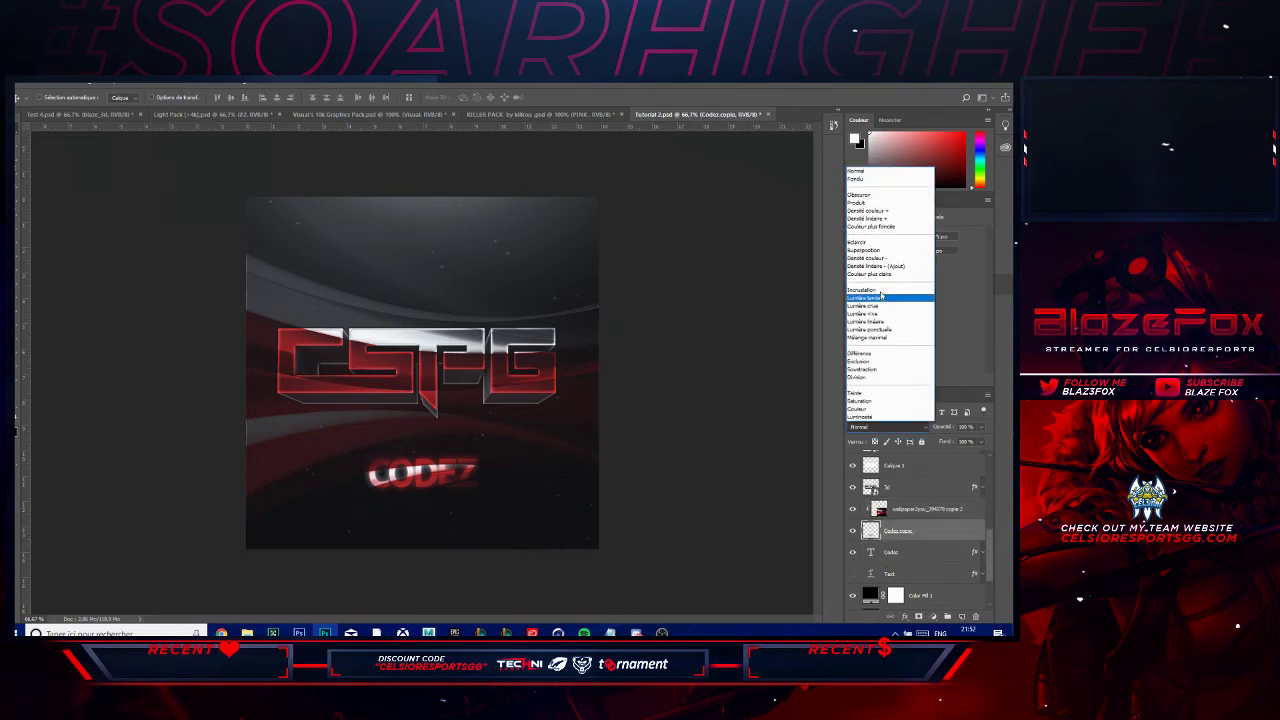
left_click(886, 294)
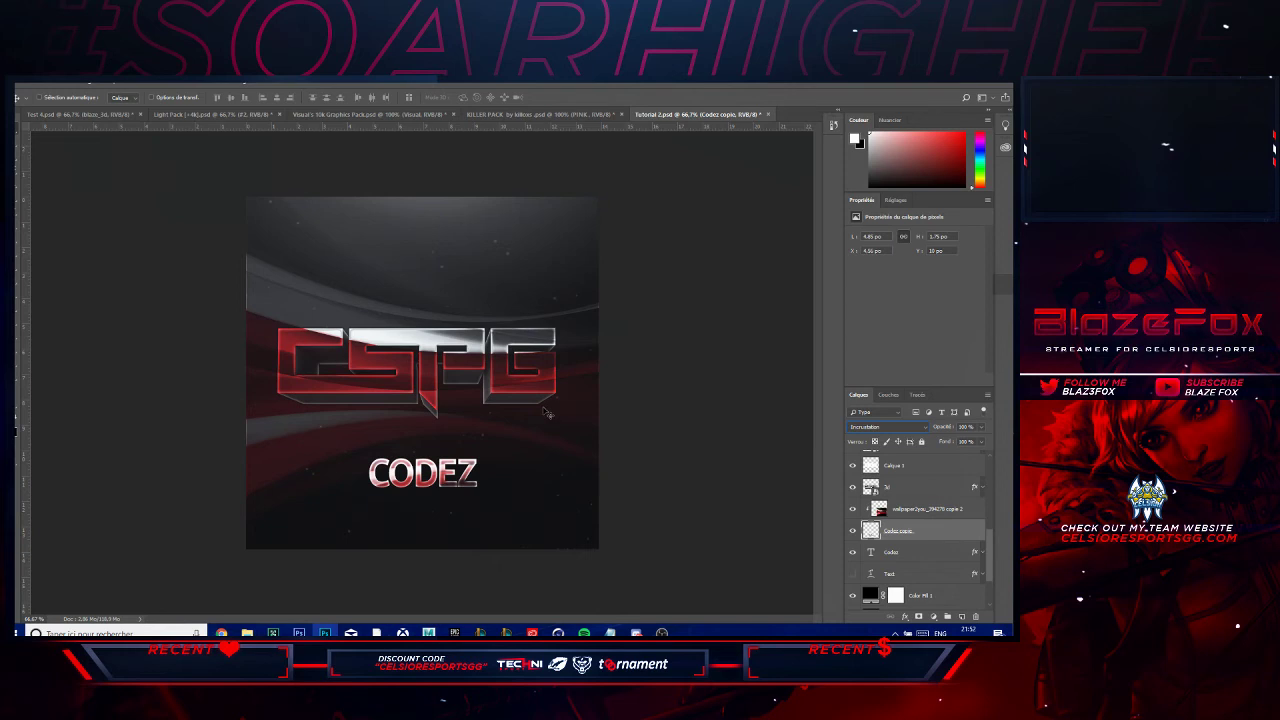
- Try the Produit and Densité couleur + blend modes on the CODEZ copy, and return it to Incrustation
left_click(884, 428)
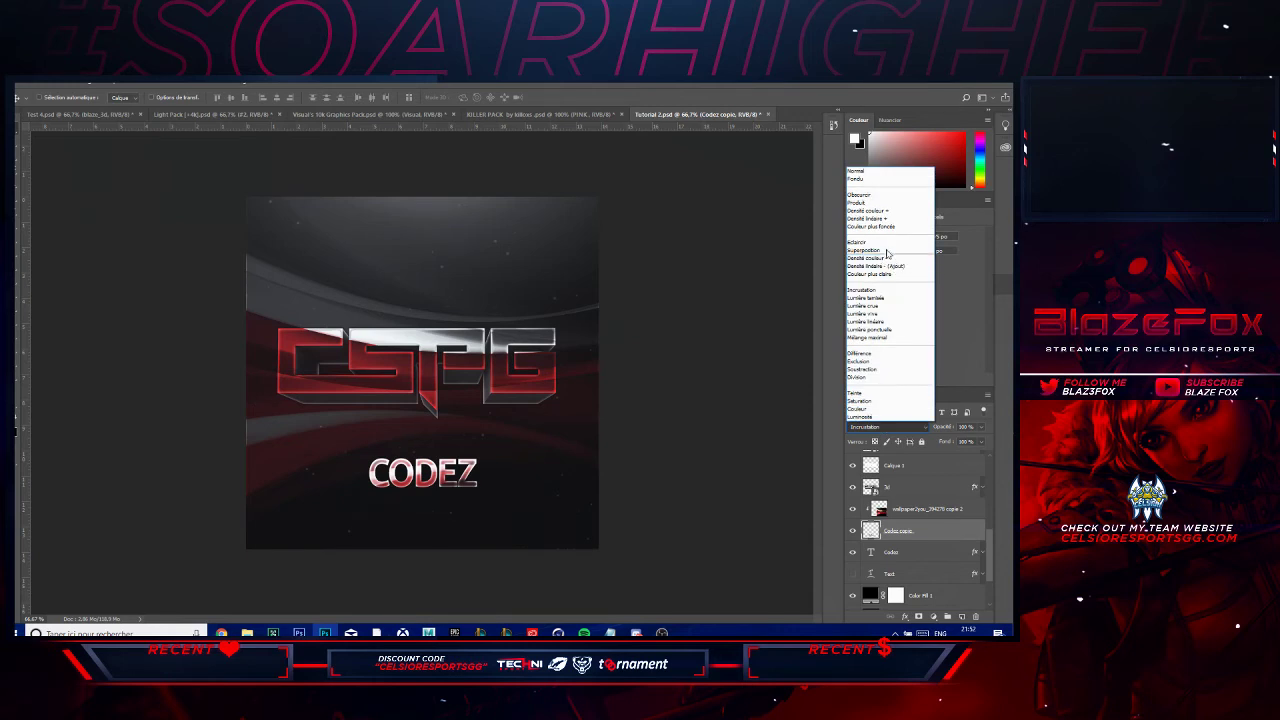
left_click(880, 203)
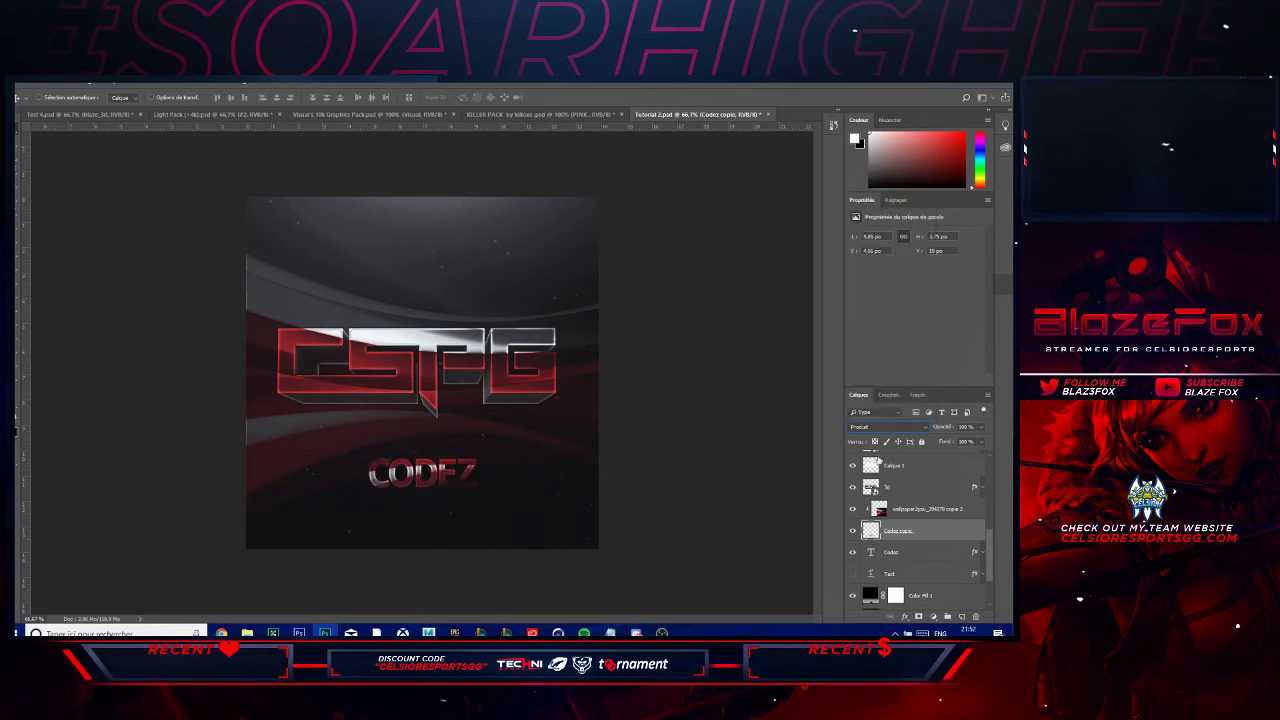
left_click(884, 427)
left_click(882, 212)
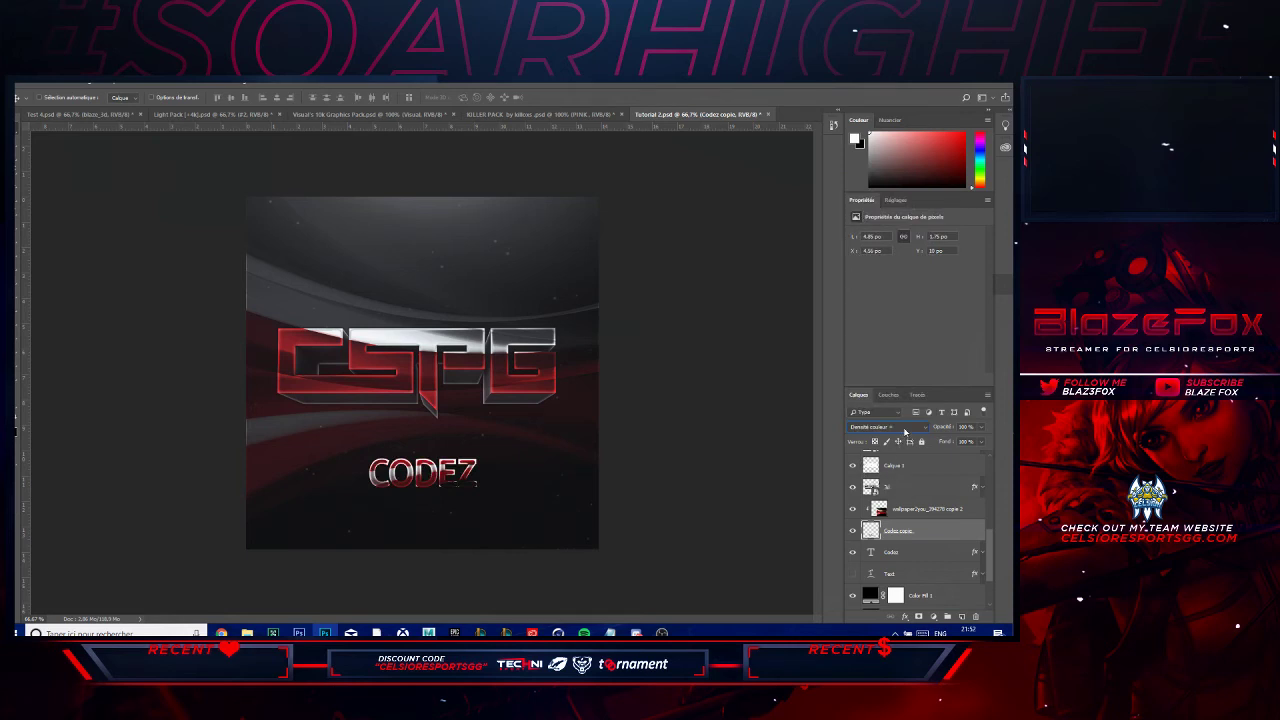
left_click(904, 431)
left_click(871, 288)
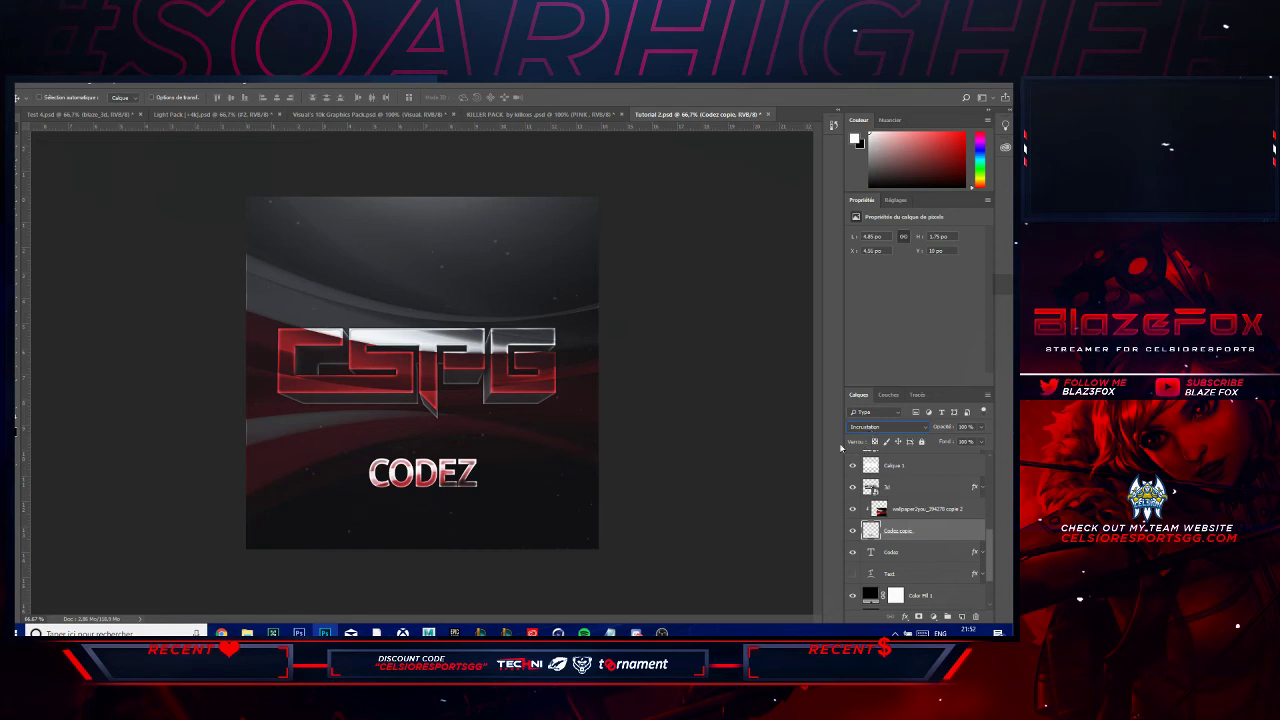
- Duplicate the 2d copie 2 lettering layer with the Incrustation blend mode and place the duplicate above it
scroll(905, 510, "up", 2)
scroll(913, 530, "up", 2)
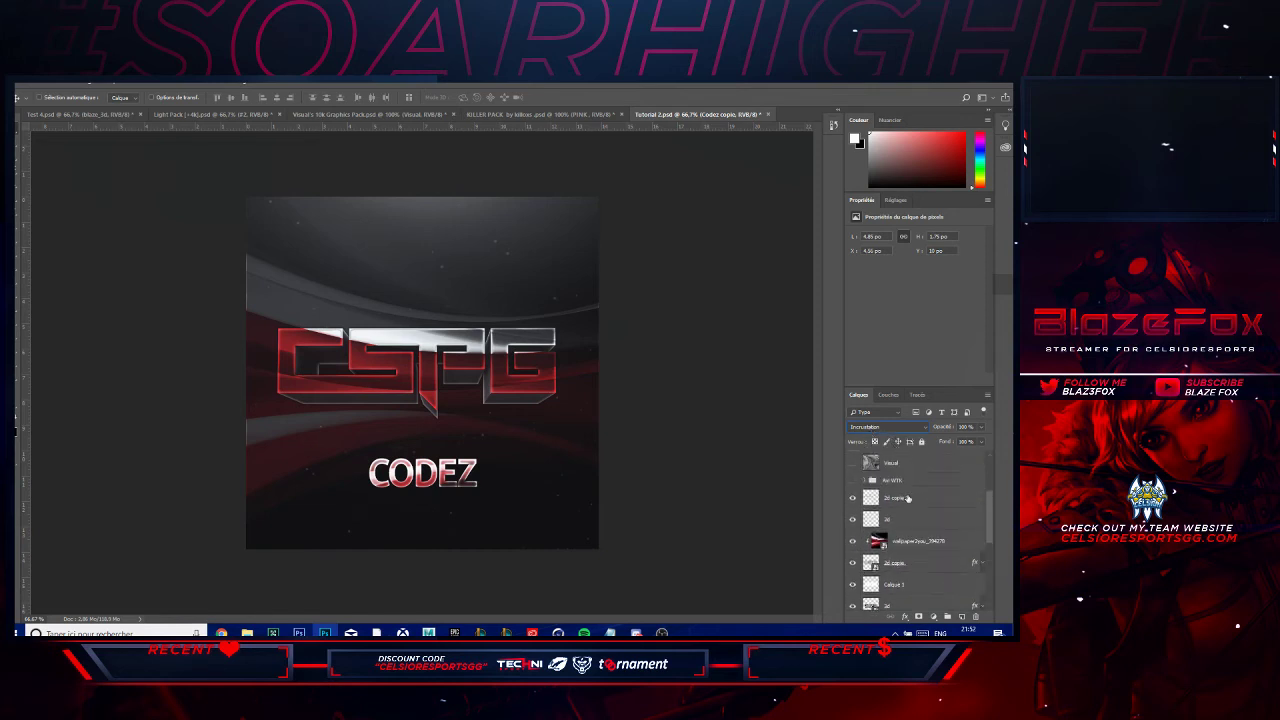
left_click(906, 502)
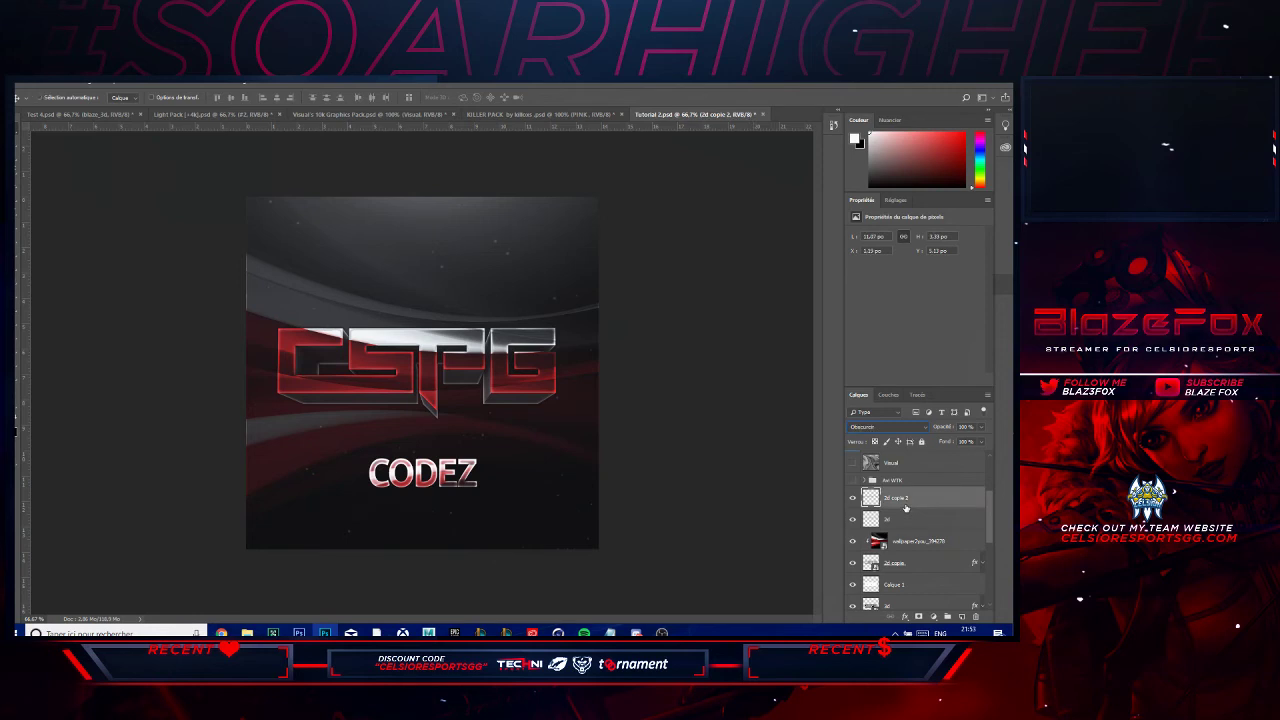
key("shift+plus")
key("shift+minus")
key("shift+alt+o")
left_click_drag(906, 508, 912, 522)
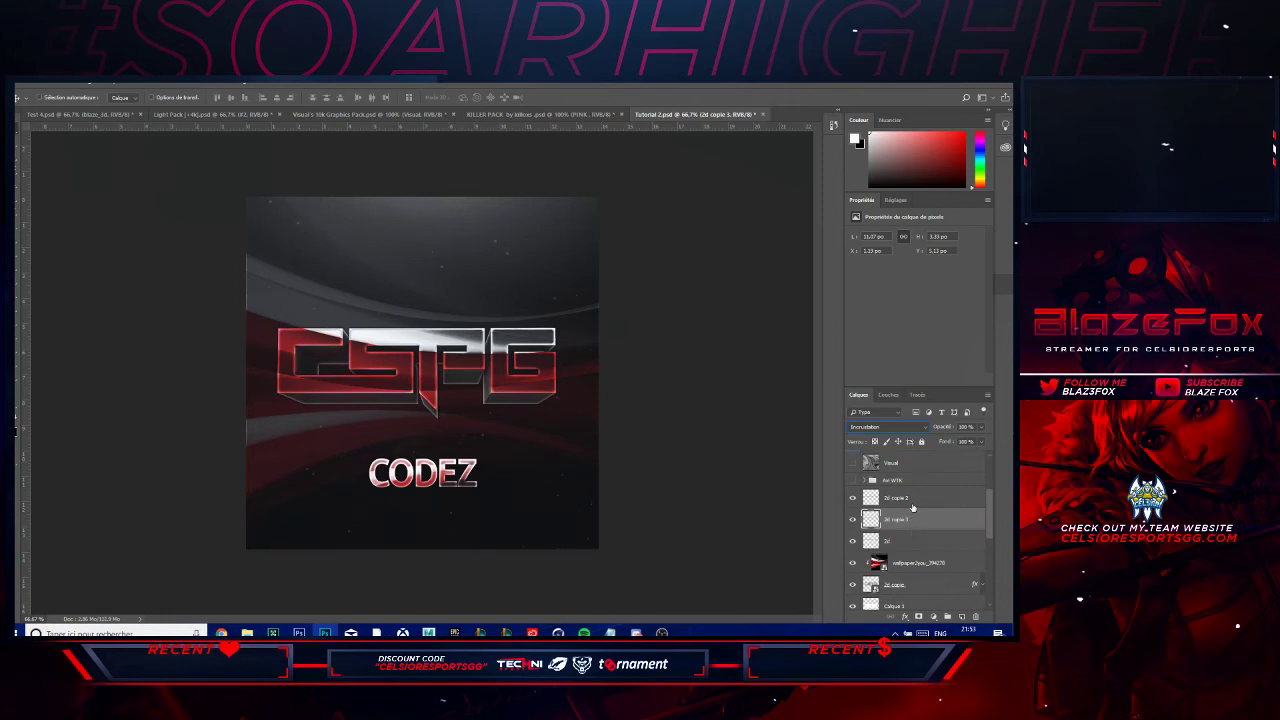
left_click_drag(902, 528, 918, 498)
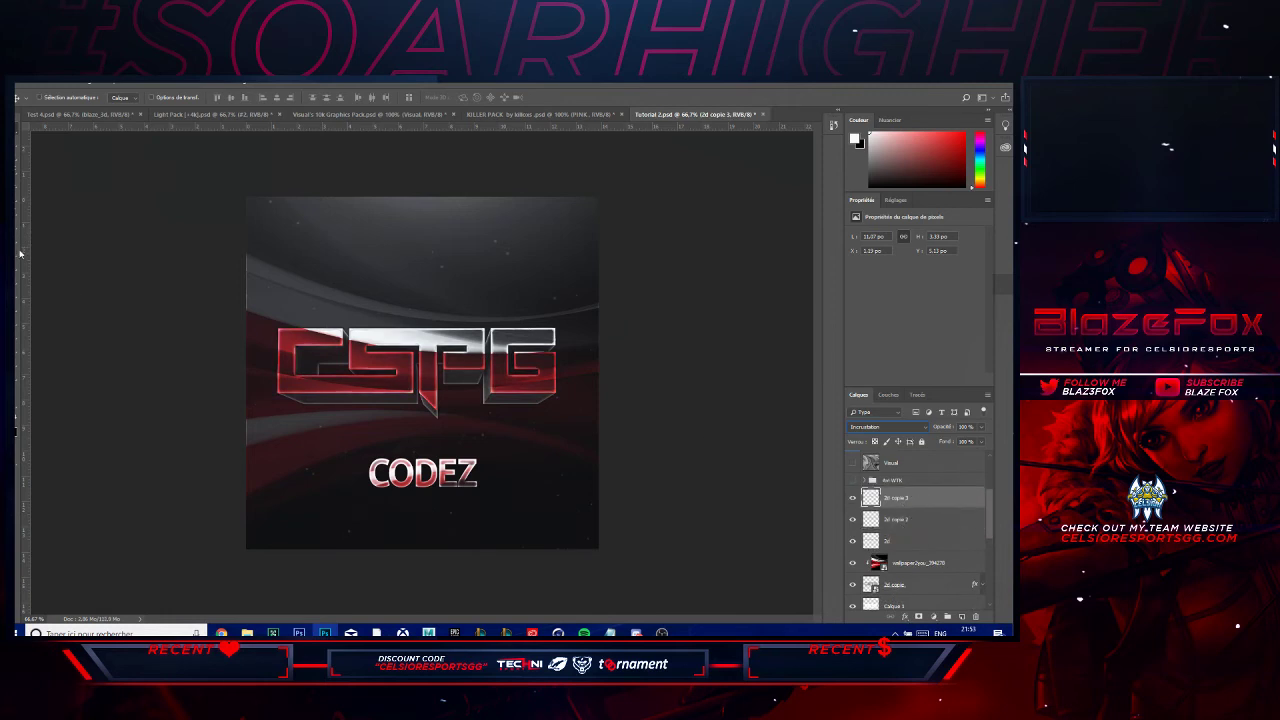
- Show the watermark group that adds the white BlazeFox signature corner
scroll(880, 520, "up", 3)
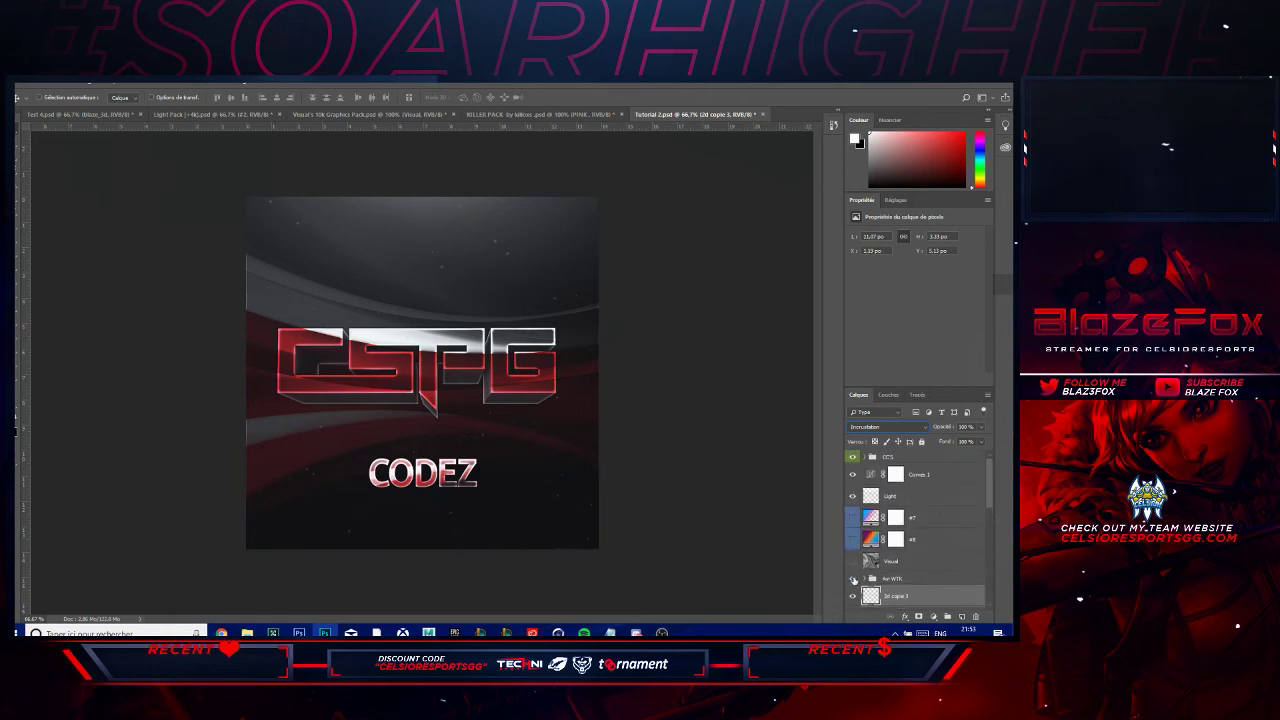
left_click(853, 579)
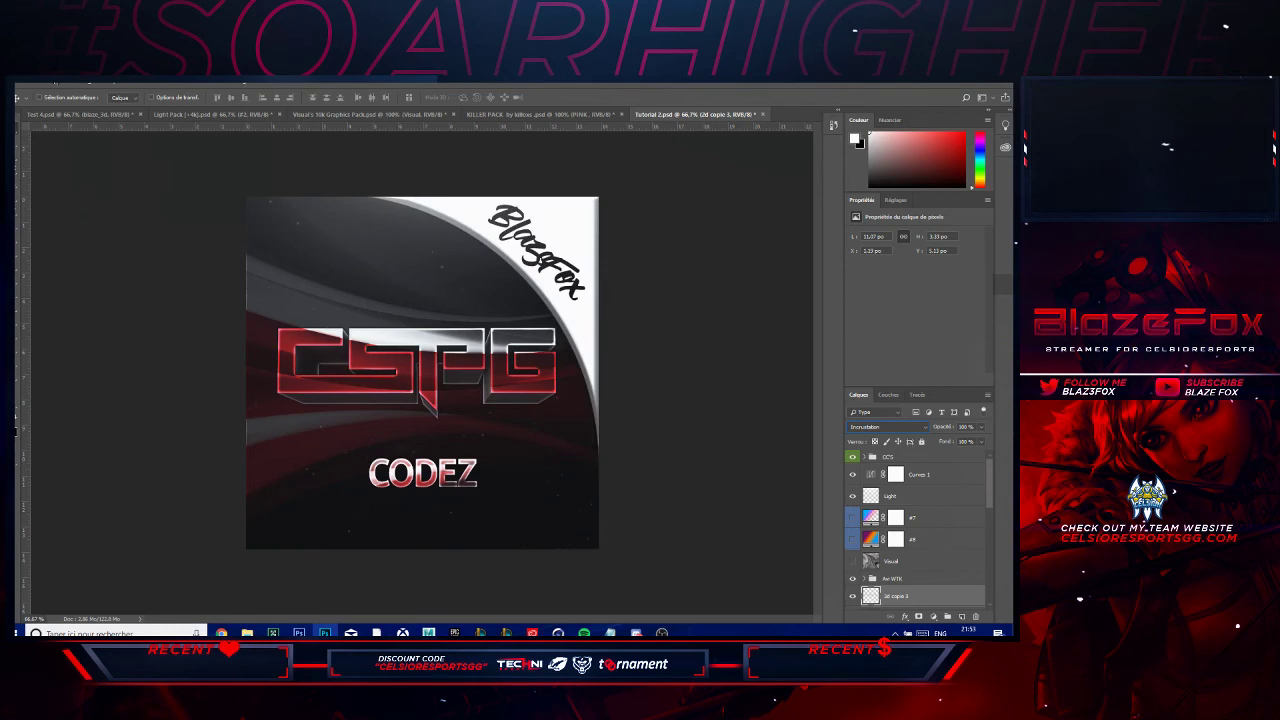
- Start saving the document under a new name and create and open a Codez folder inside the logo folder
left_click(24, 86)
left_click(50, 200)
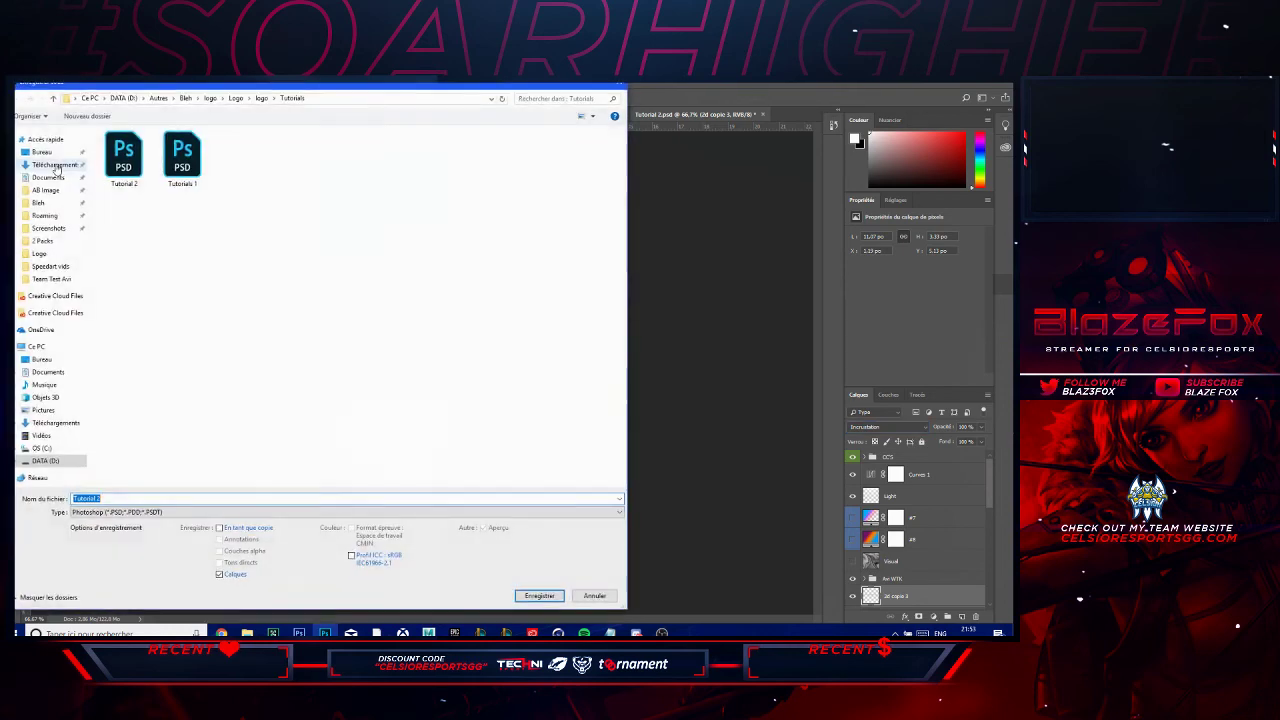
left_click(53, 98)
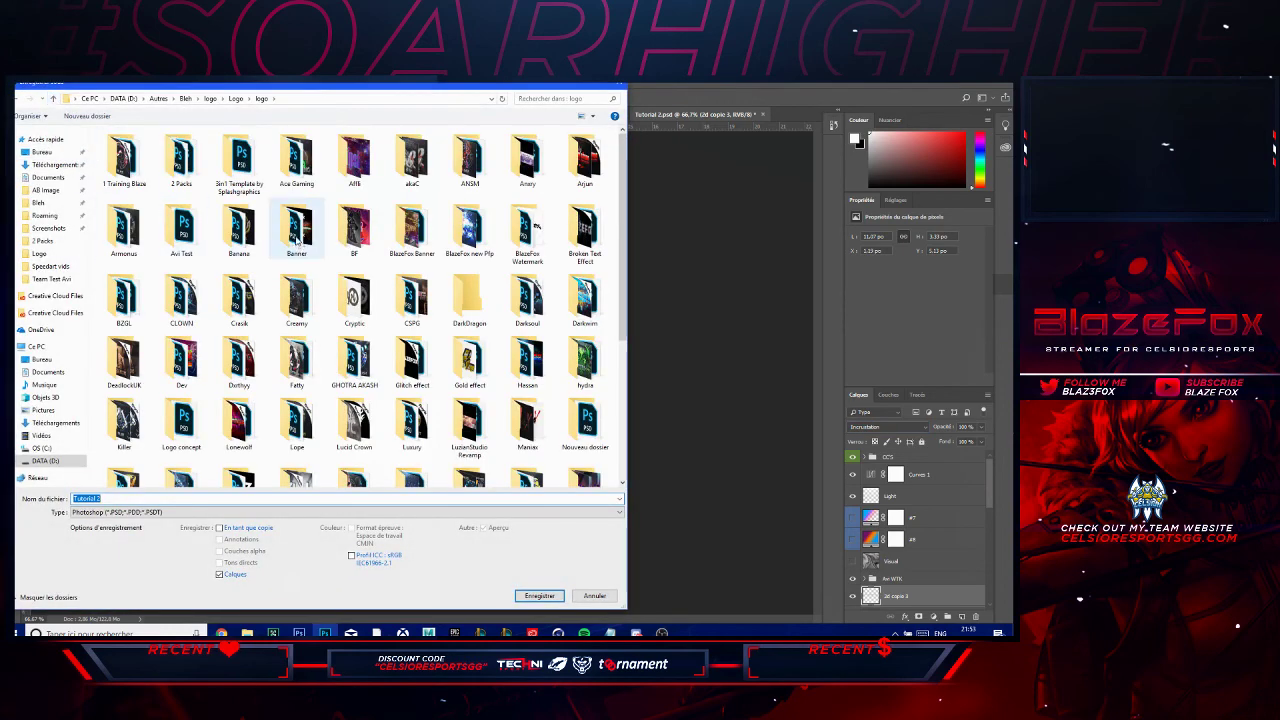
left_click(100, 117)
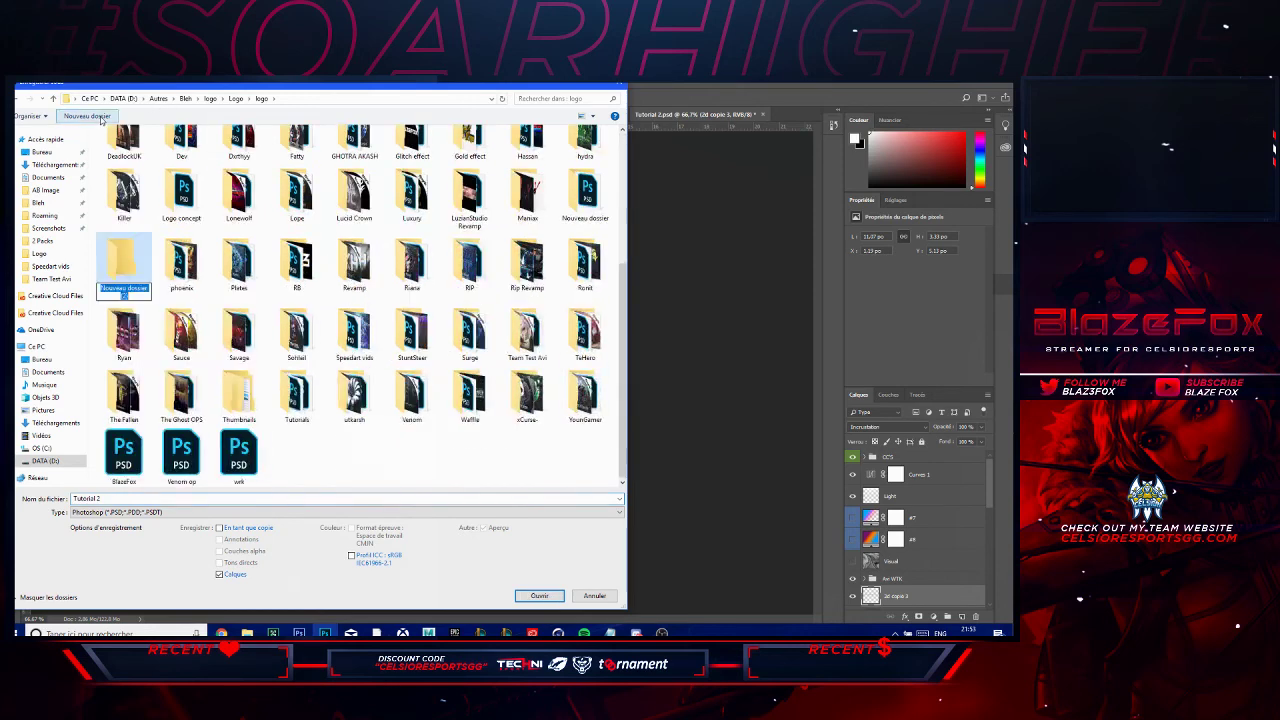
type("Codes")
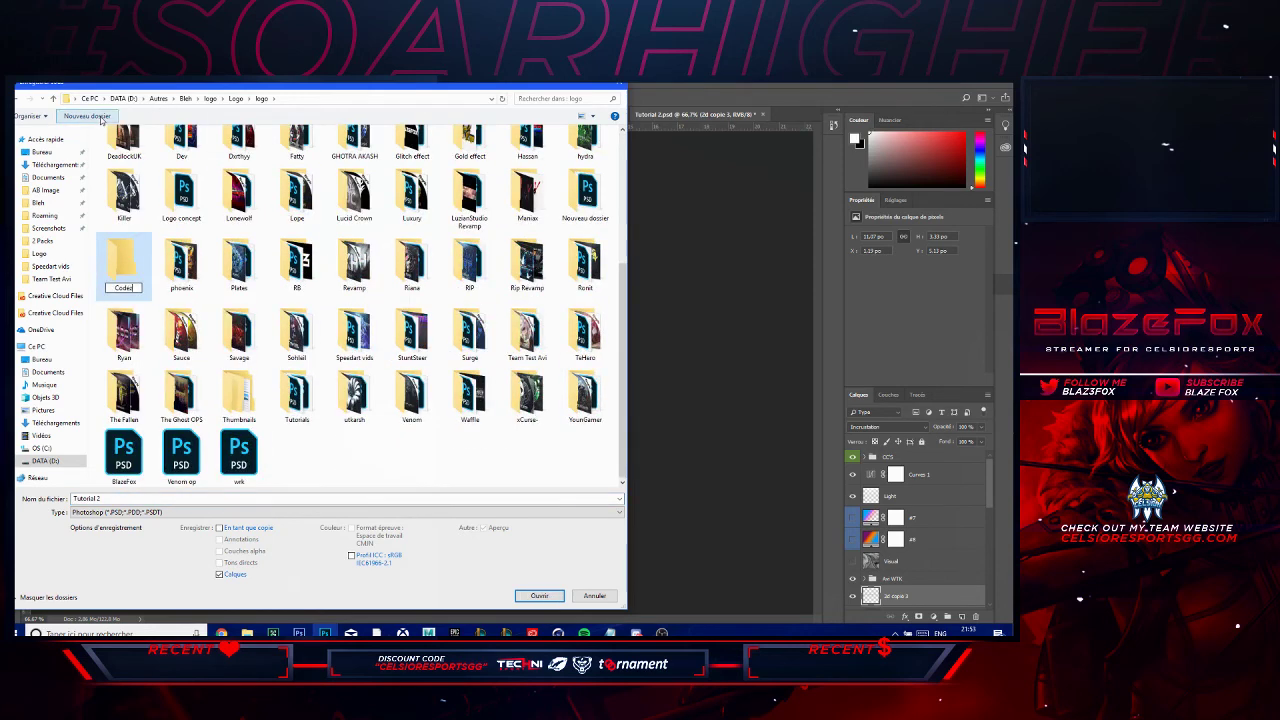
key("Return")
key("Return")
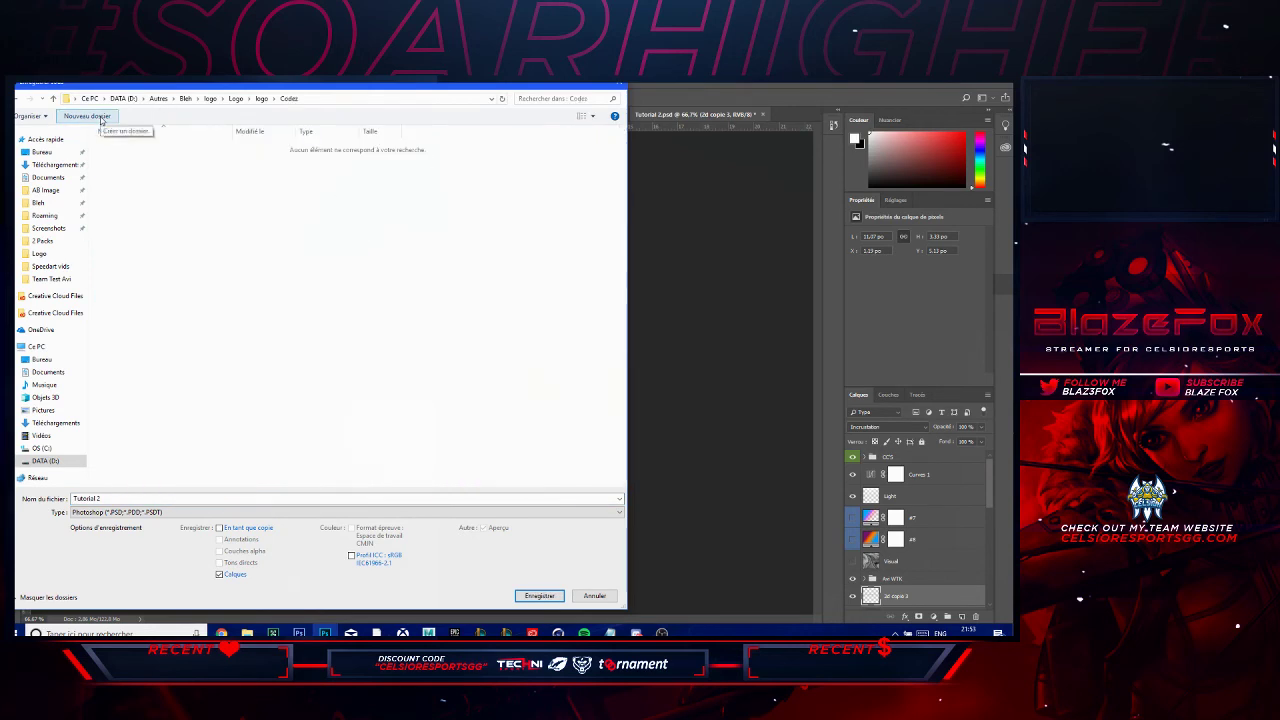
- Save the document in the new folder as the Photoshop file Codez, keeping maximum compatibility
triple_click(100, 498)
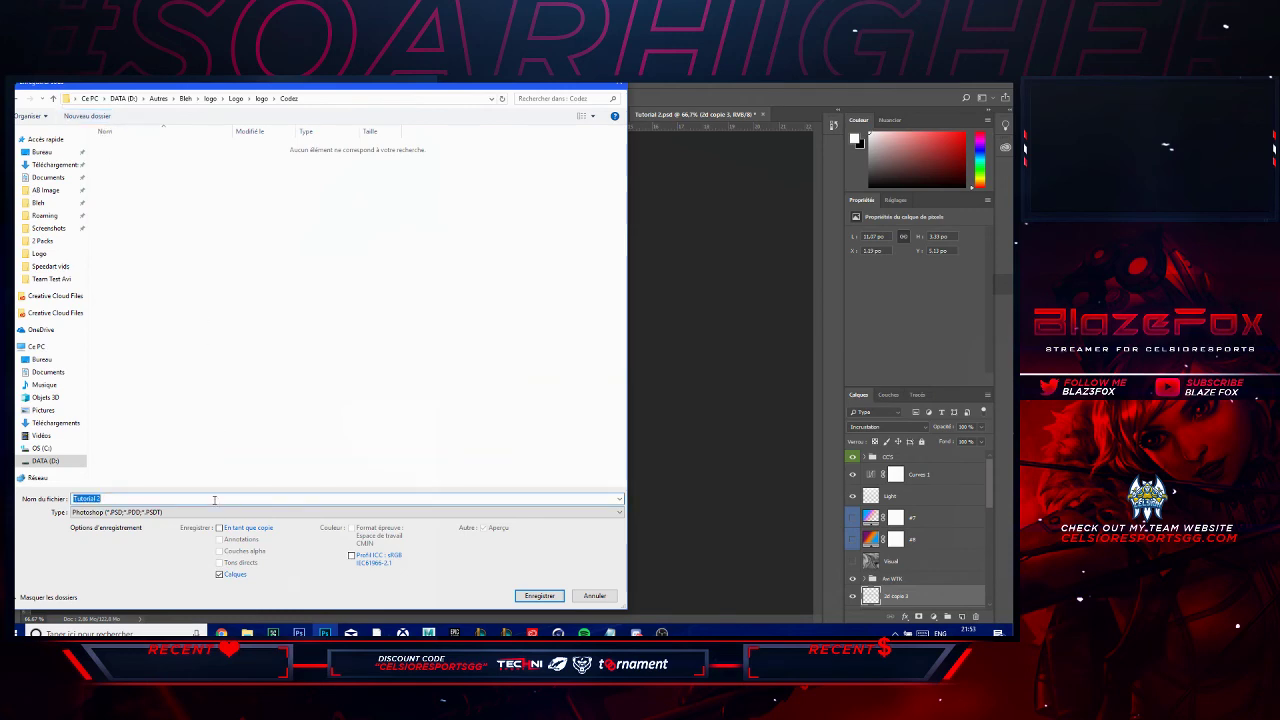
type("Code")
key("Return")
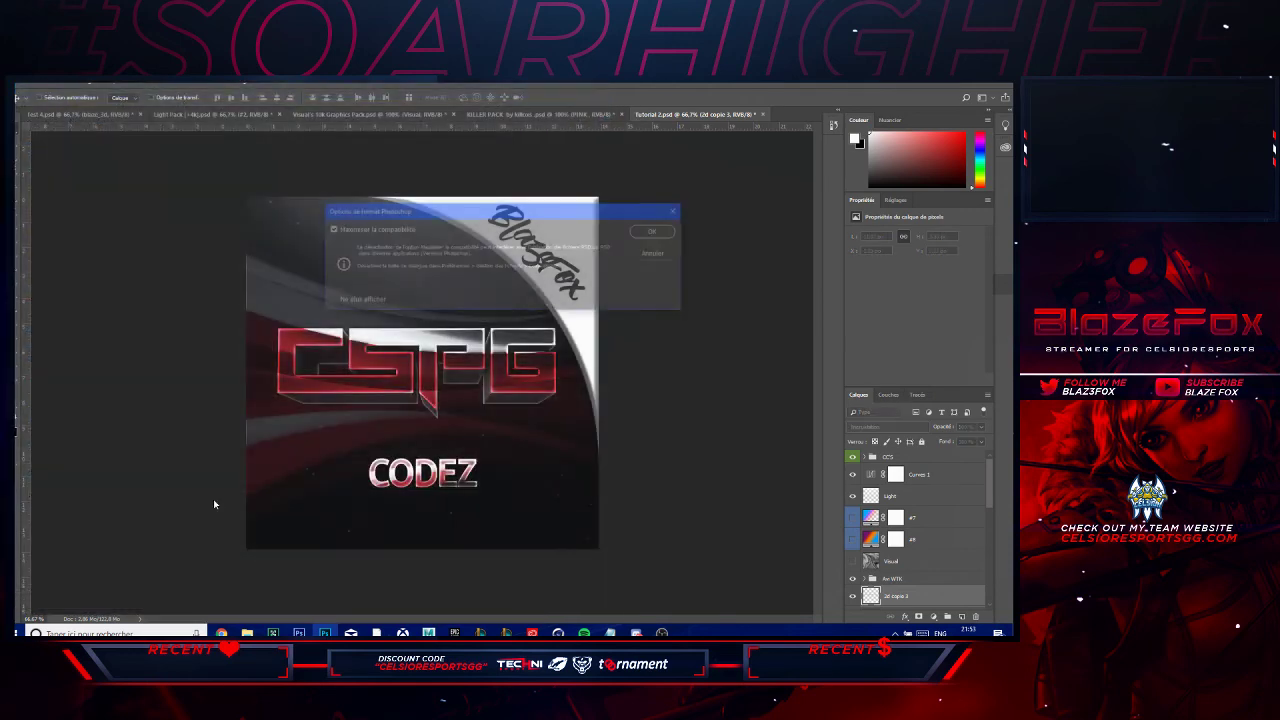
key("Return")
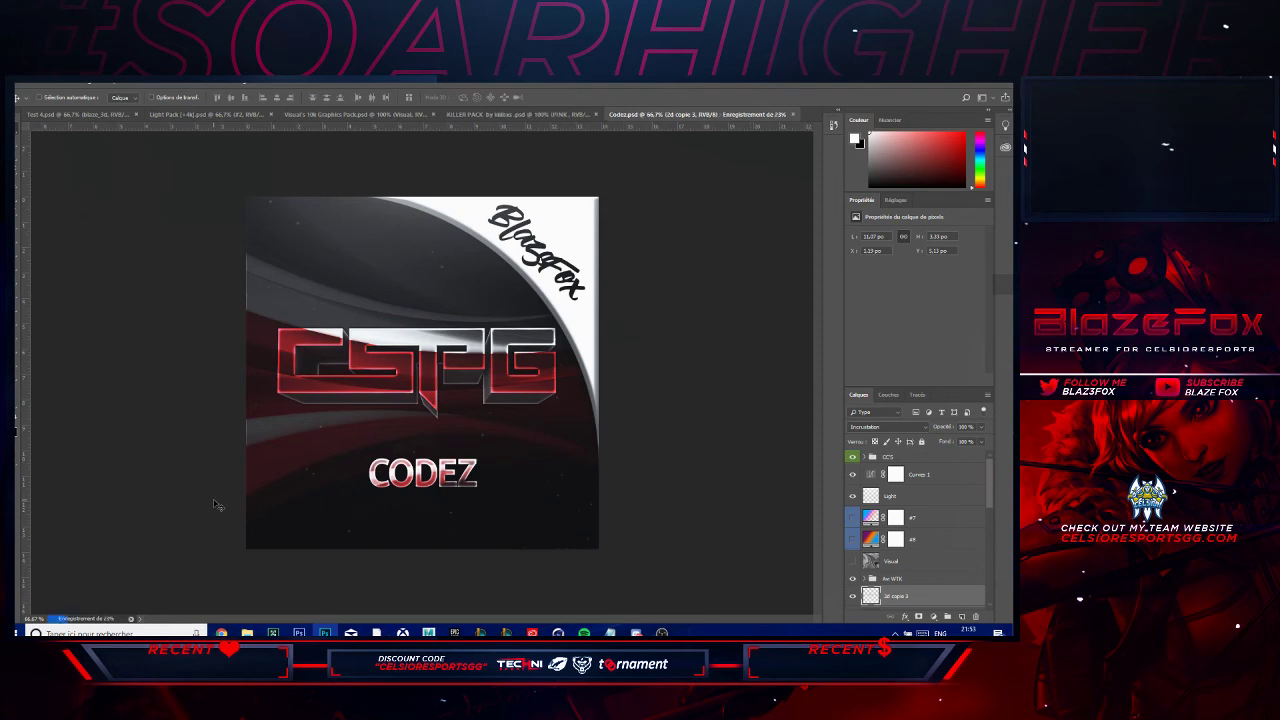
- Save a JPEG version of the watermarked logo named Codez in the same folder with the default JPEG options
left_click(30, 78)
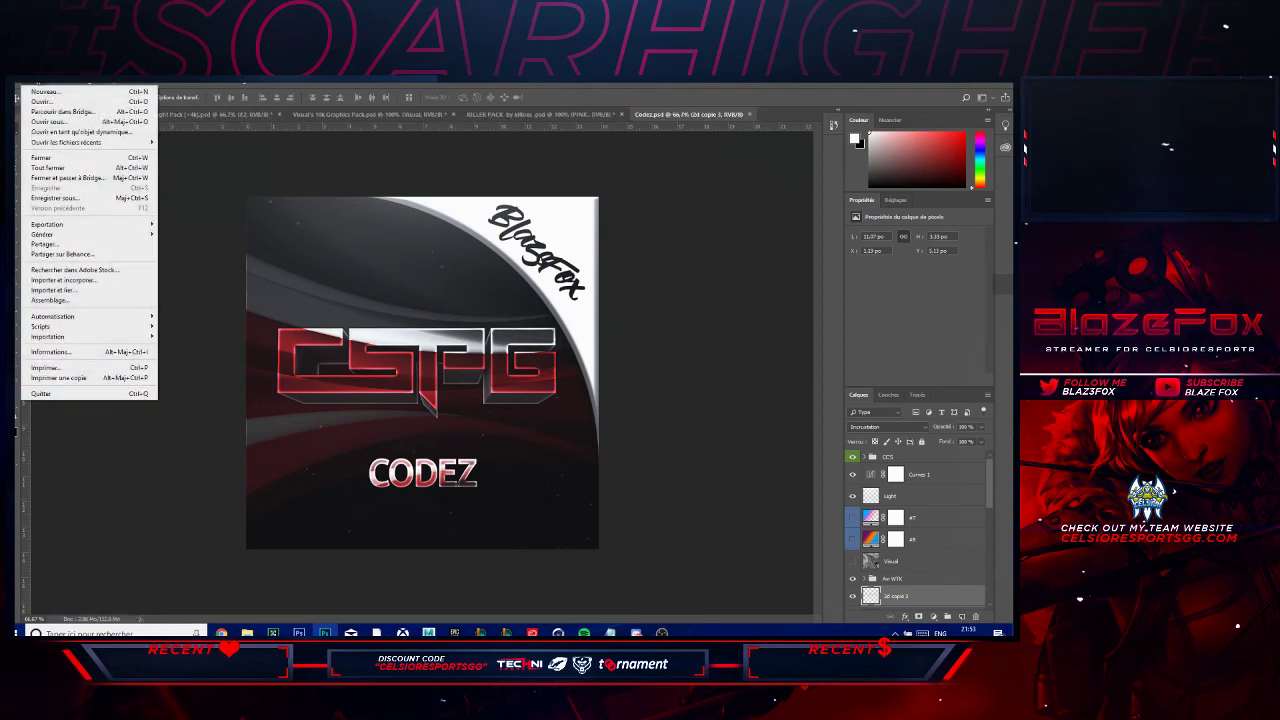
left_click(70, 199)
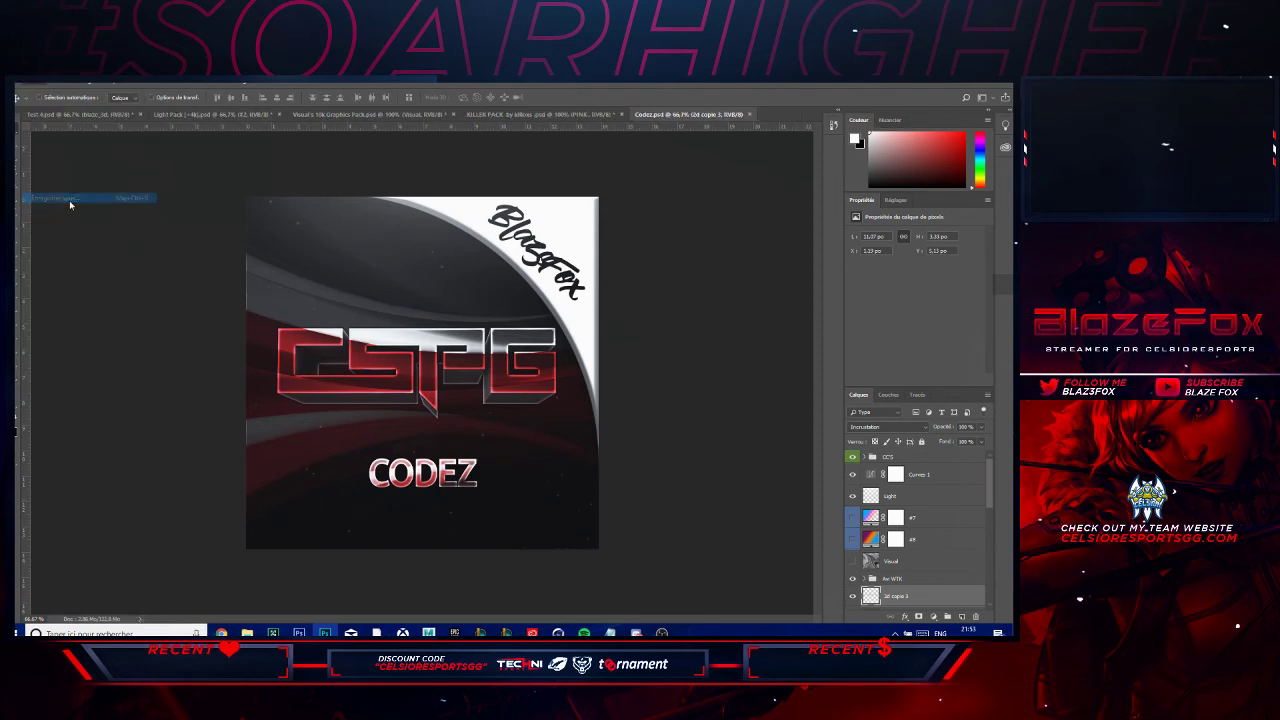
left_click(120, 512)
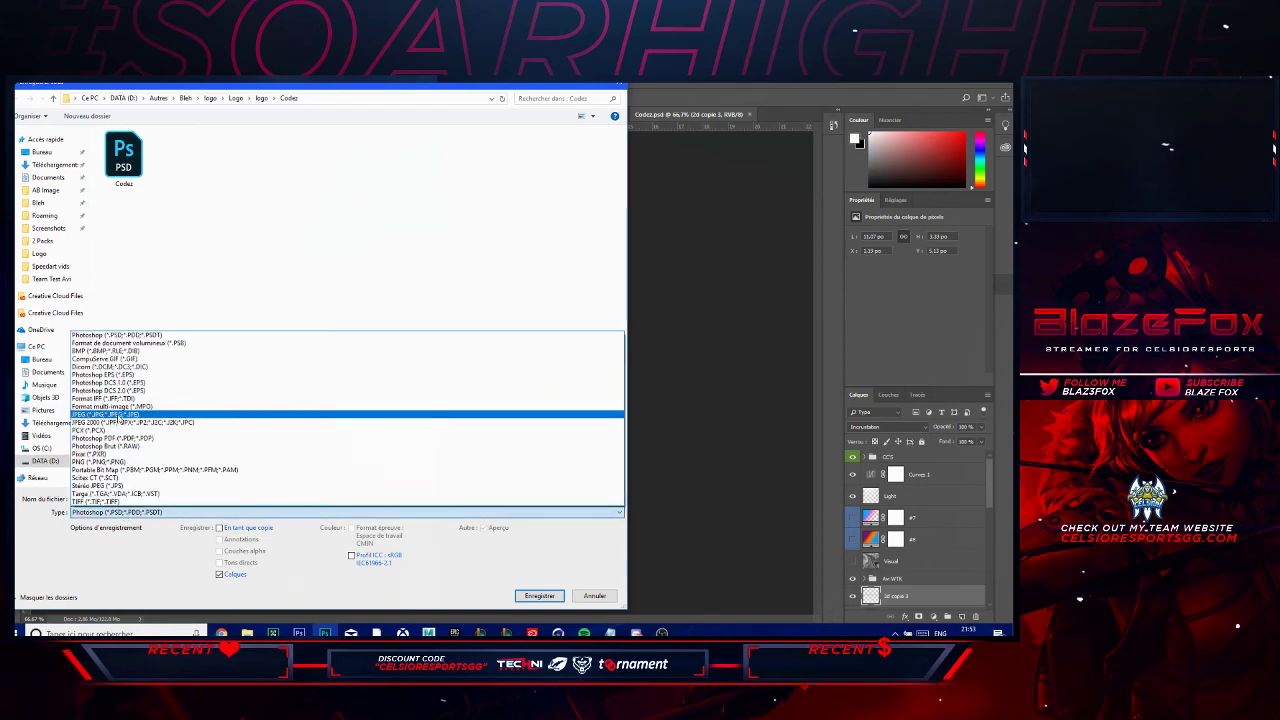
left_click(122, 414)
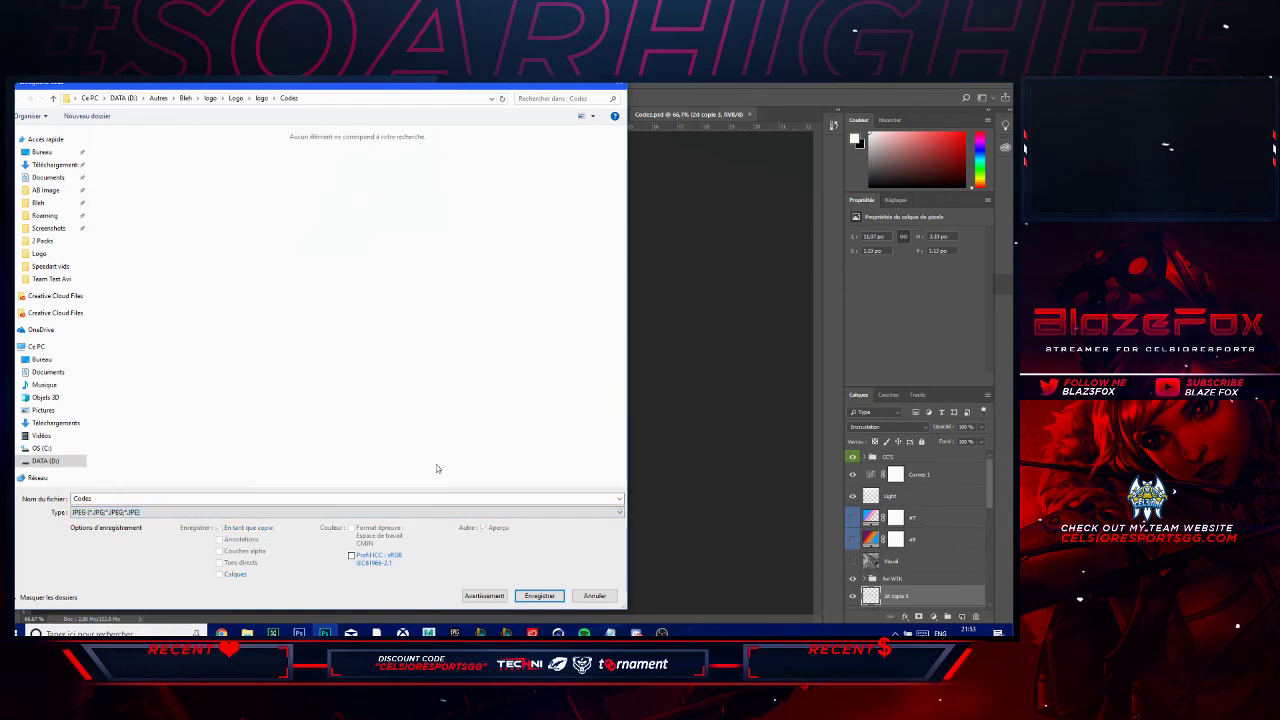
left_click(539, 595)
key("Return")
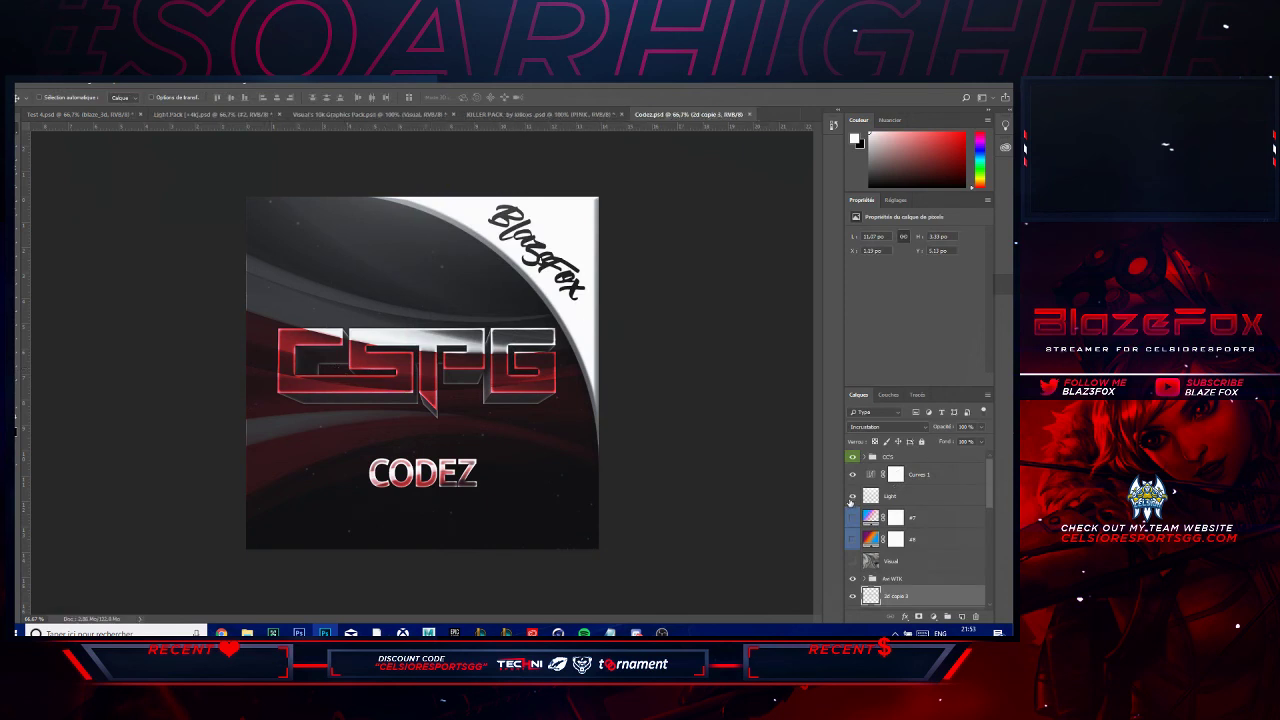
- Keep the Avi WTK watermark group shown, but lower its opacity until the BlazeFox signature corner is practically invisible
left_click(853, 579)
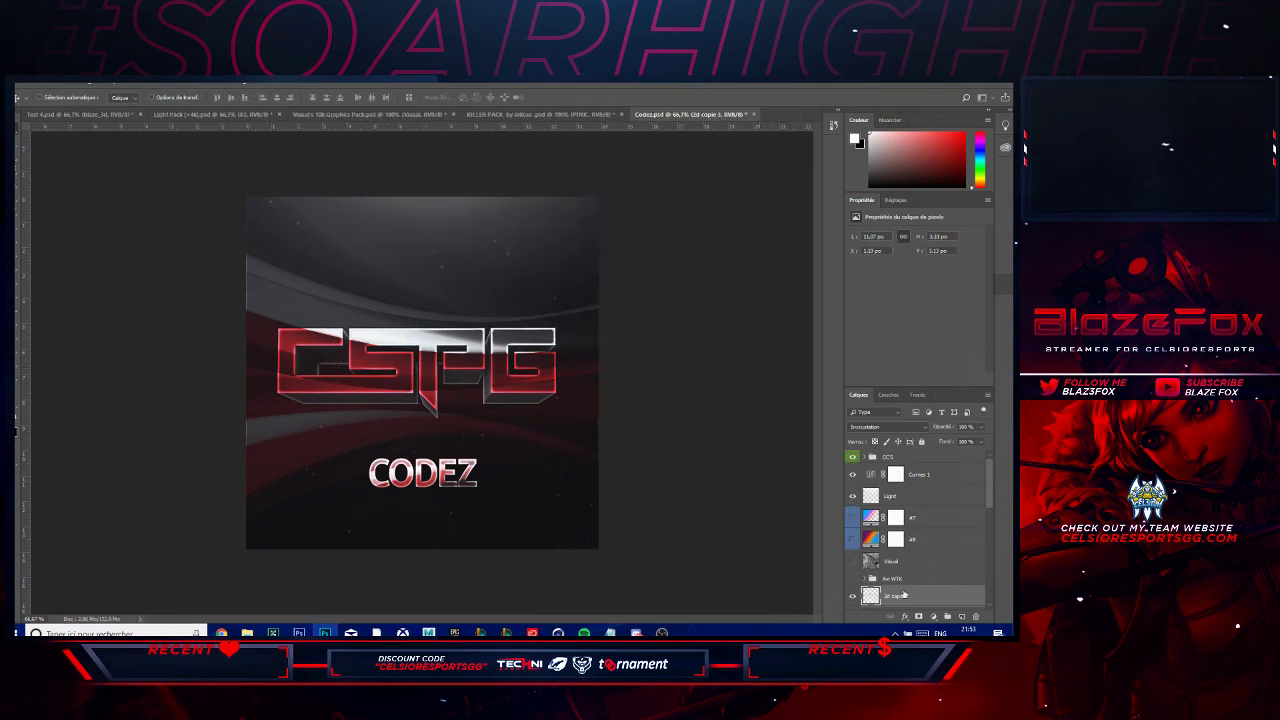
key("ctrl+z")
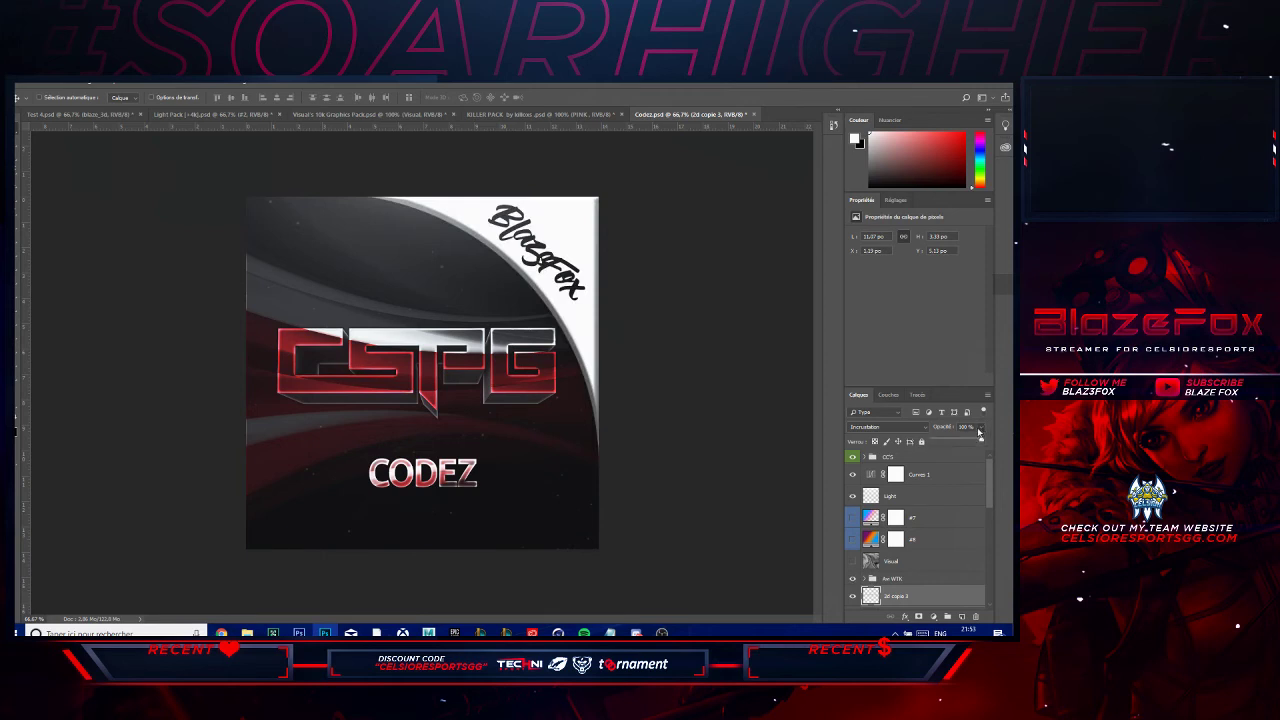
left_click(966, 427)
type("1")
key("Return")
key("alt+bracketright")
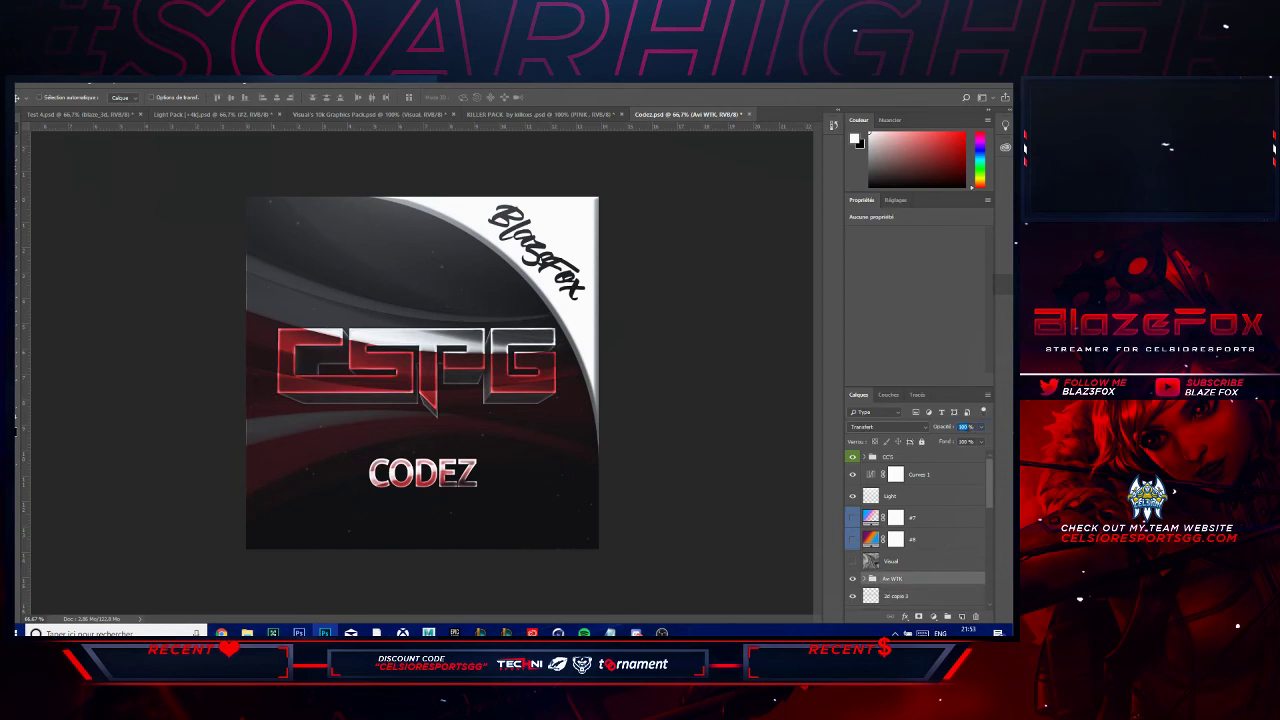
key("Return")
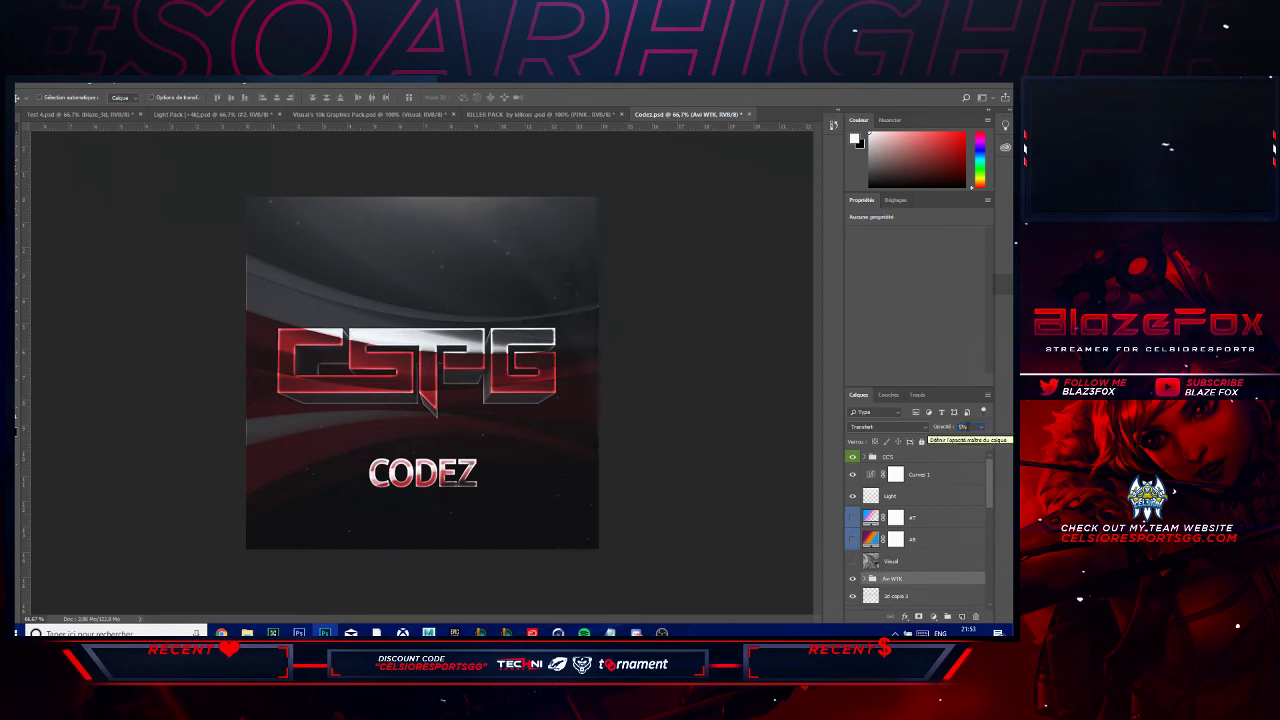
key("BackSpace")
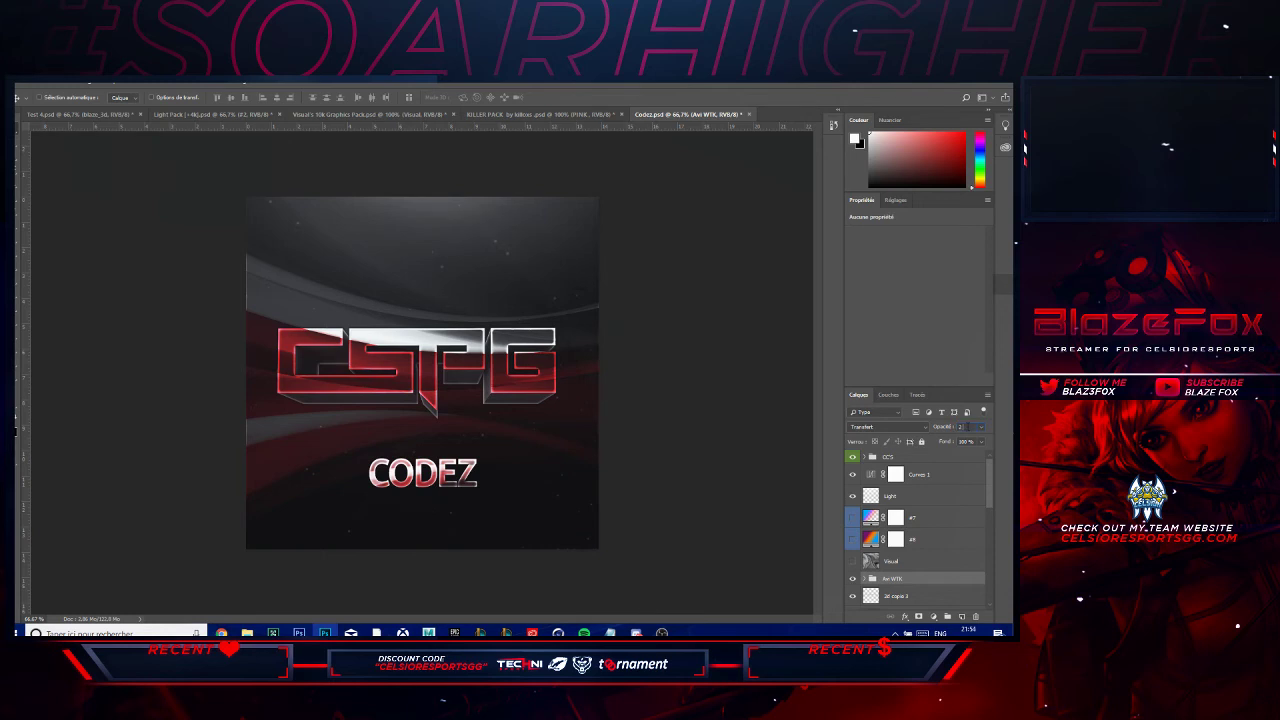
type("25")
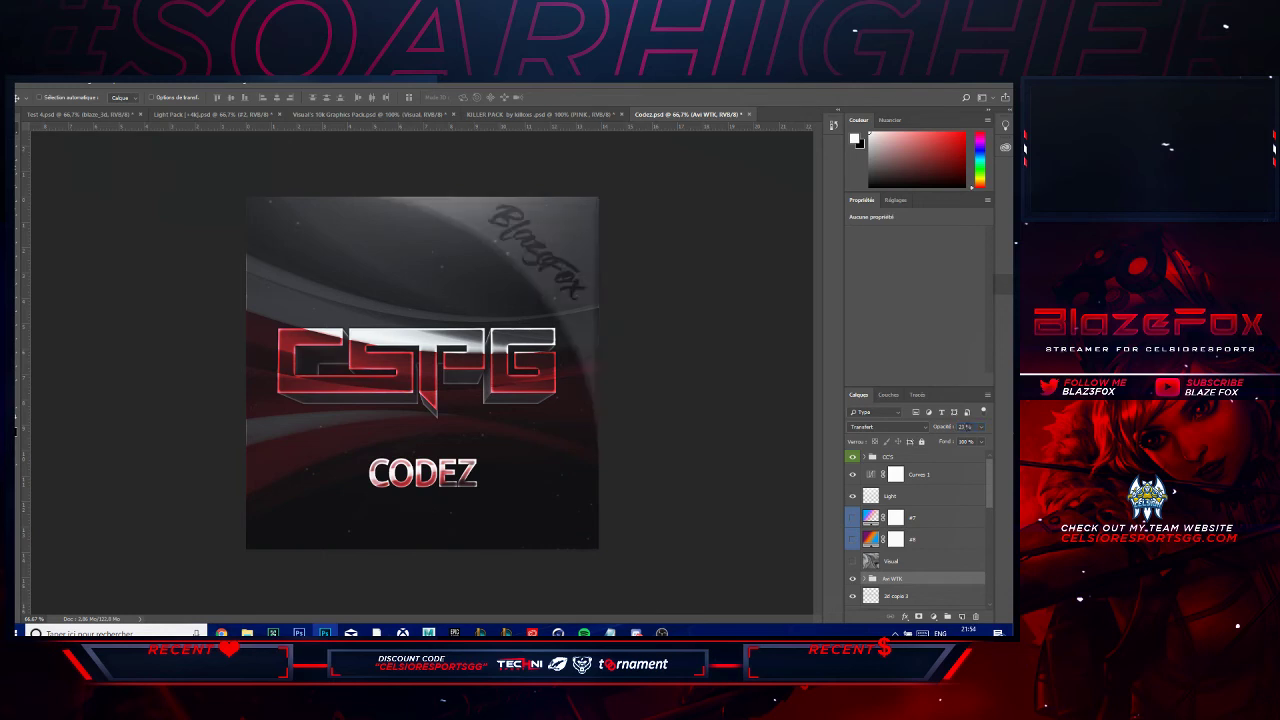
type("0")
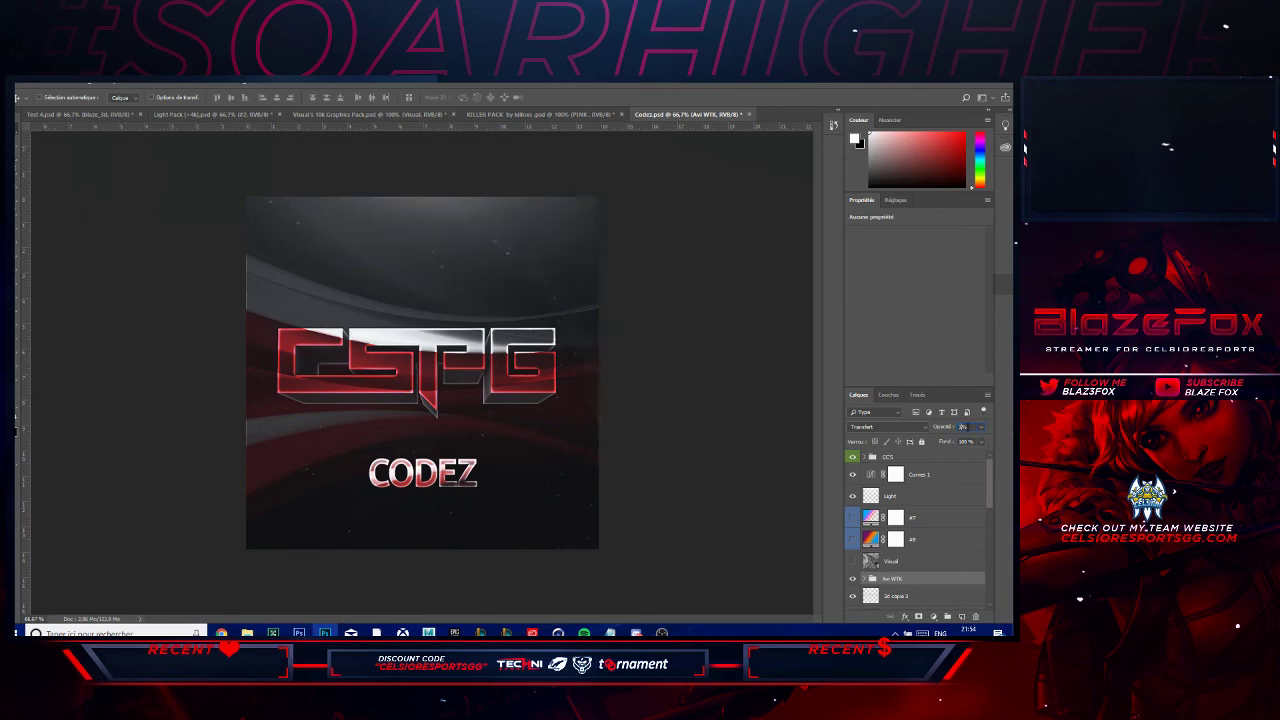
- Save the logo without its watermark as a separate JPEG named Codez_noWTK, declining to replace Codez.jpg
left_click(22, 86)
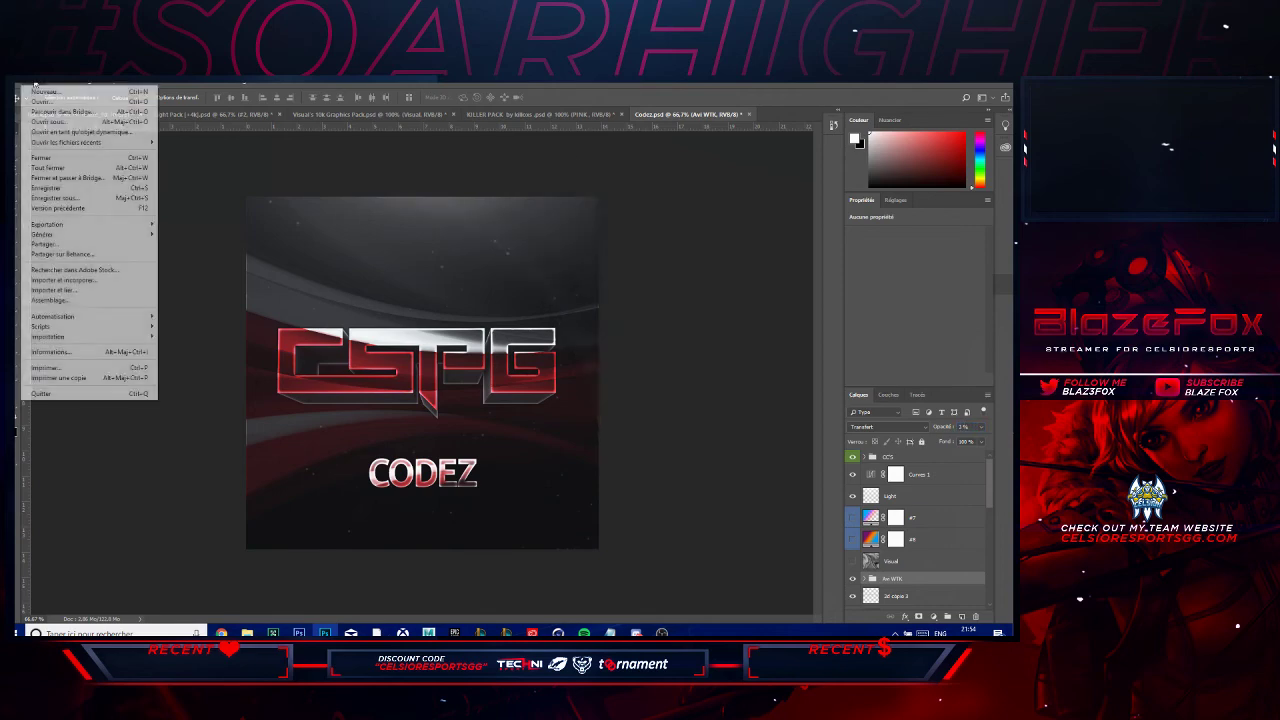
left_click(69, 197)
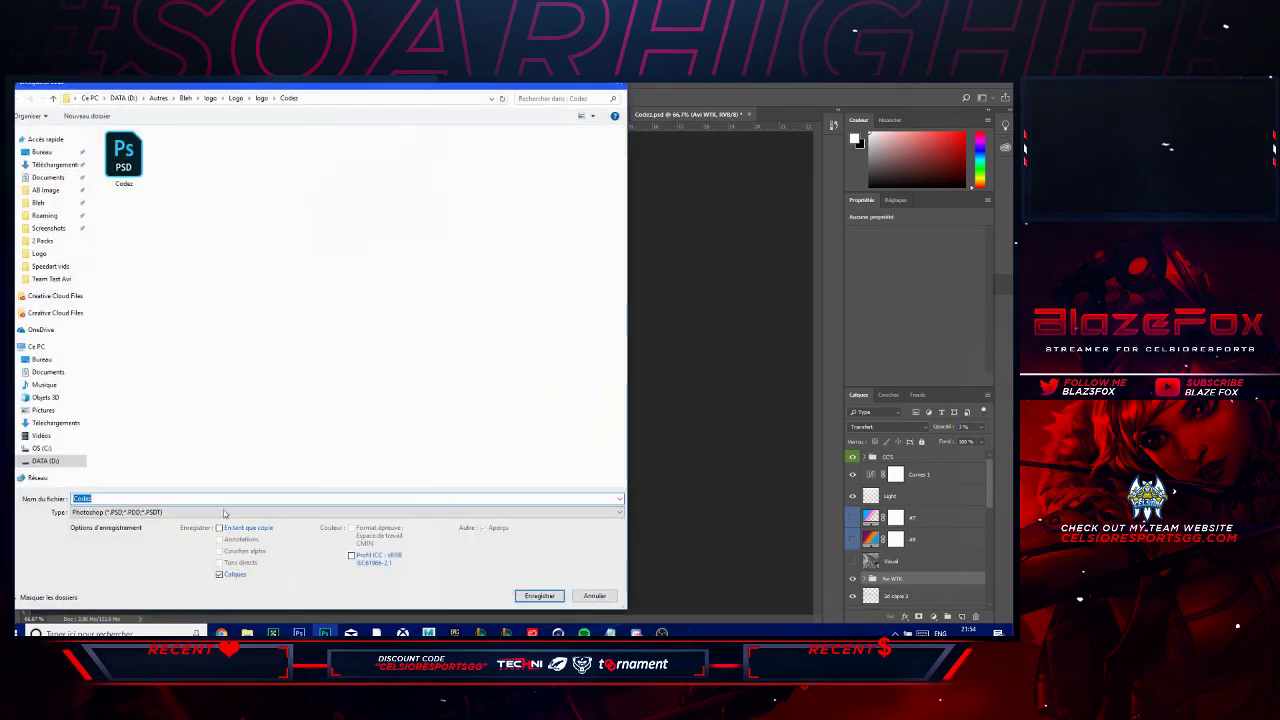
left_click(230, 511)
left_click(197, 416)
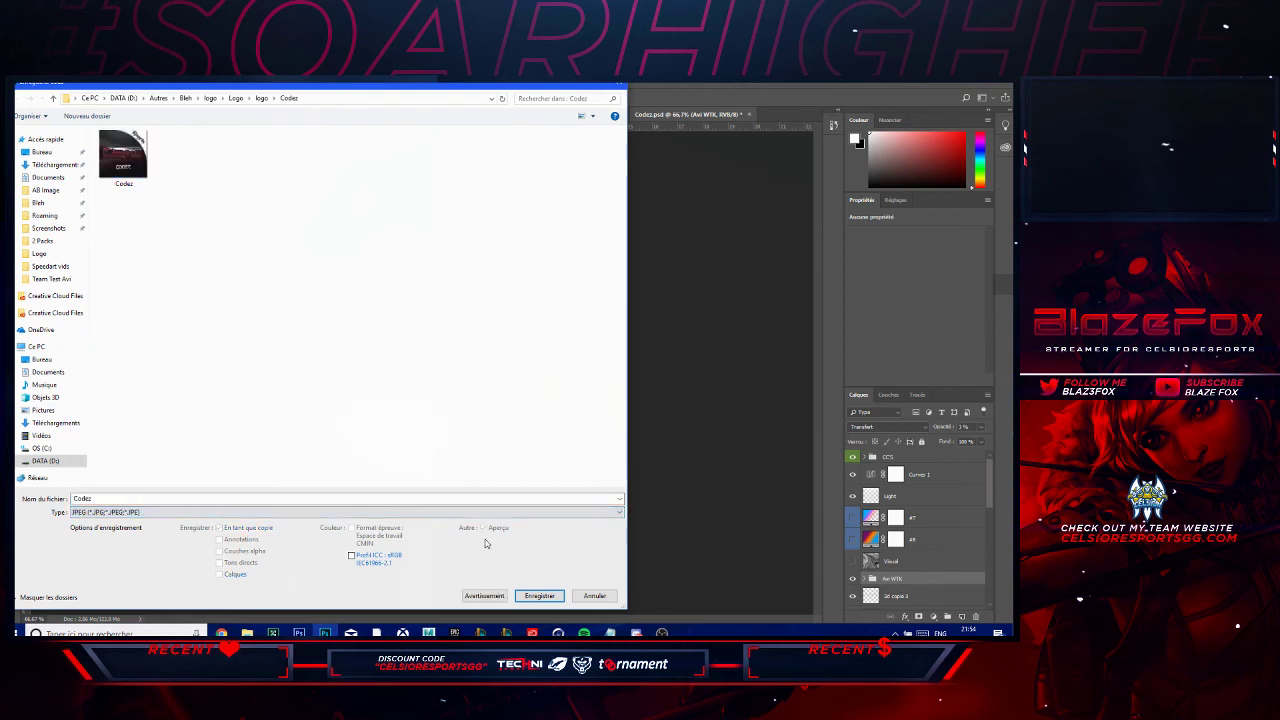
left_click(540, 595)
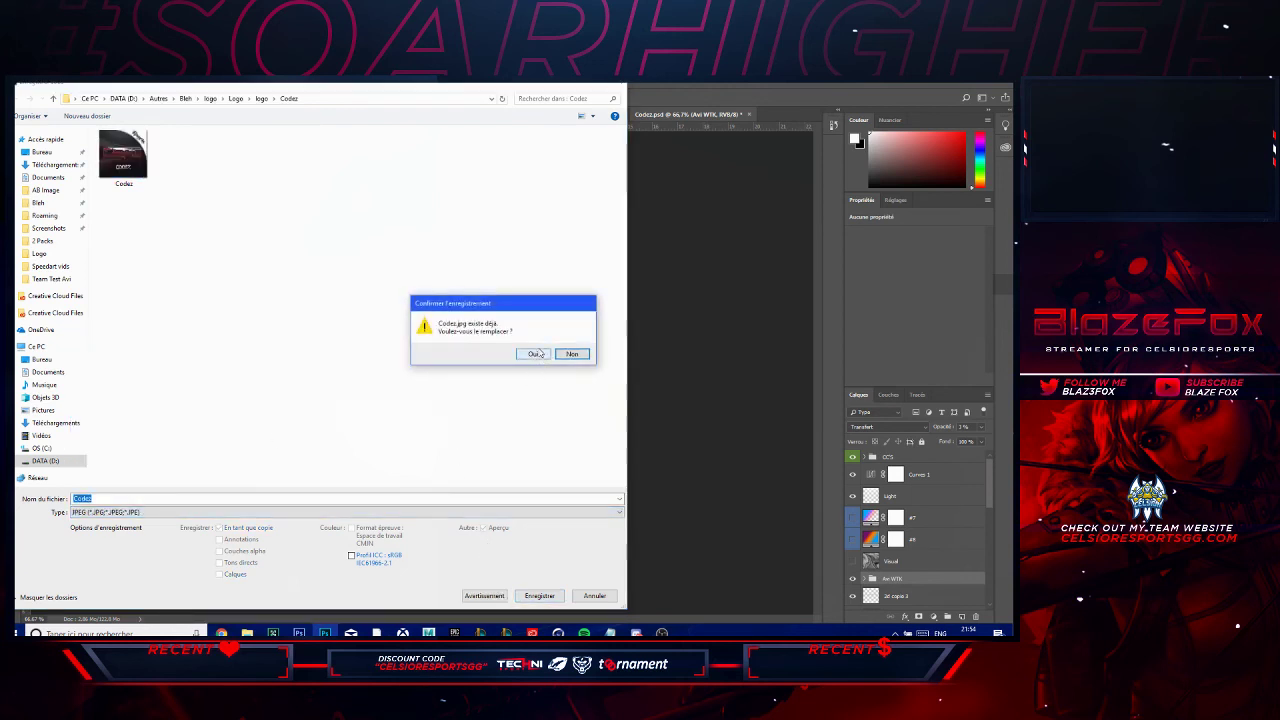
left_click(300, 505)
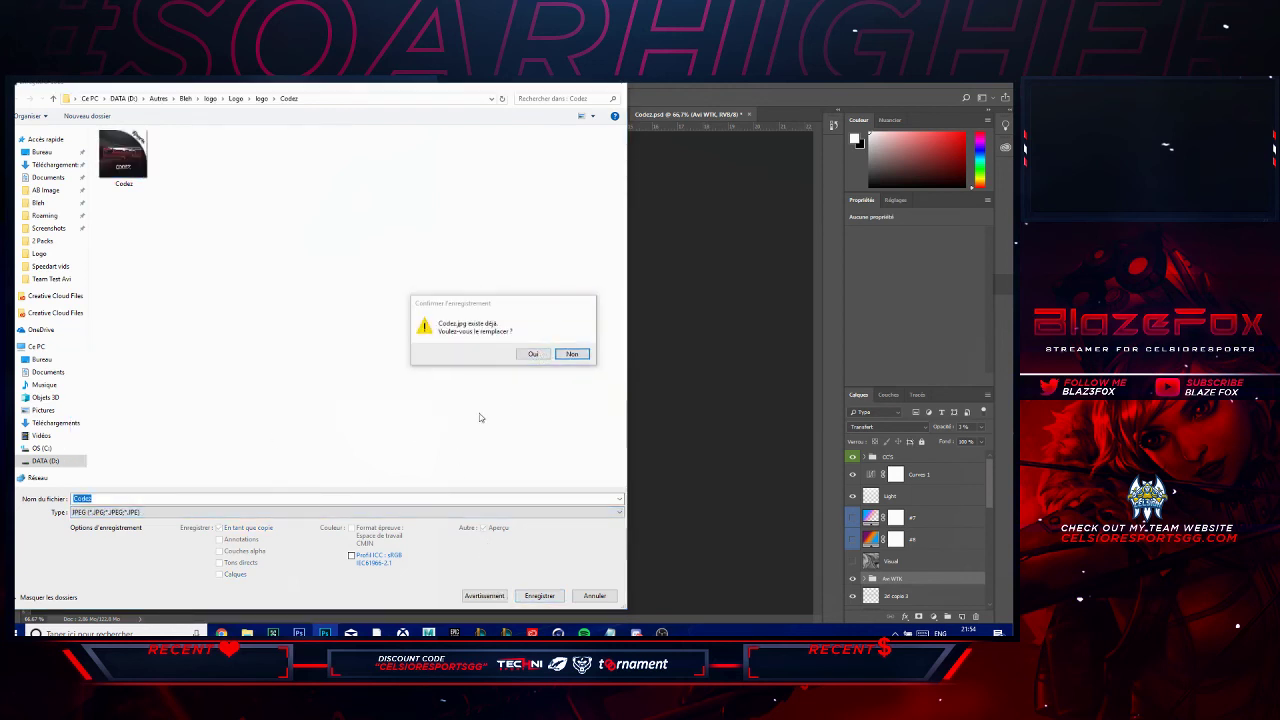
left_click(571, 354)
left_click(267, 496)
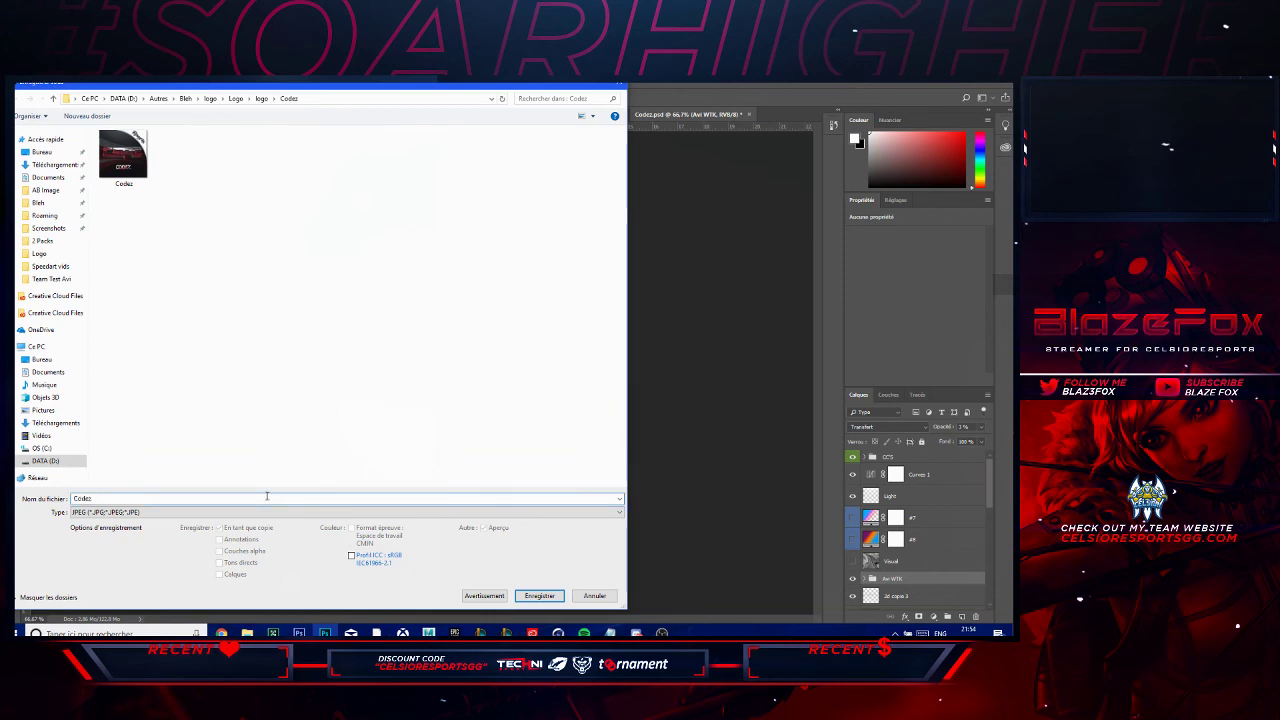
type("_noWTK")
key("Return")
key("Return")
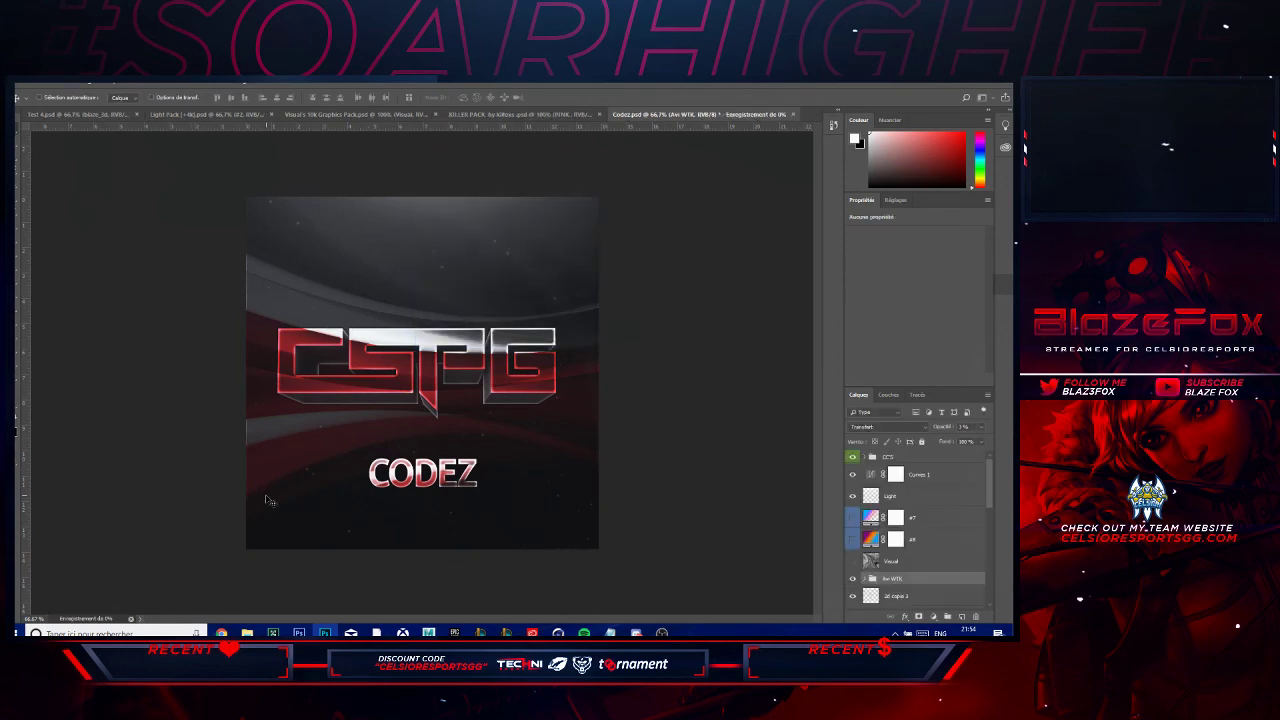
- Switch to Discord and, in the CsPG private channel, mention the member who requested the logo and post "your logo is done"
left_click(636, 632)
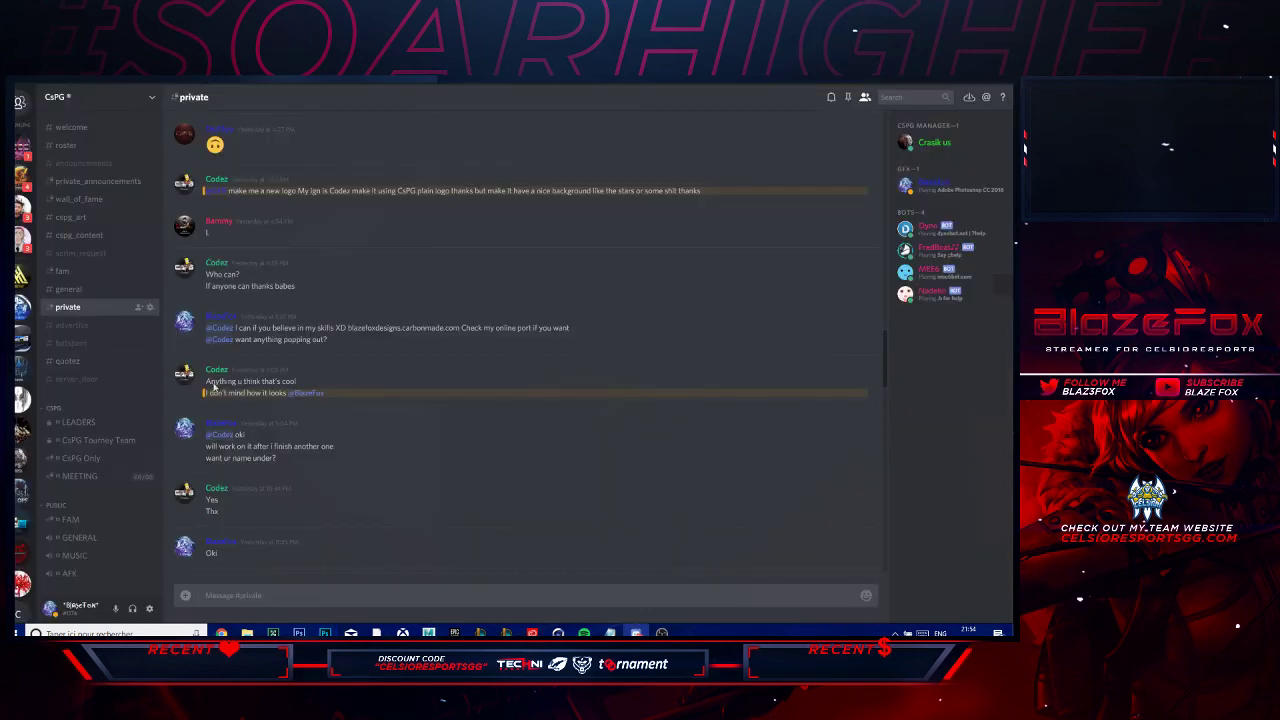
scroll(213, 386, "down", 10)
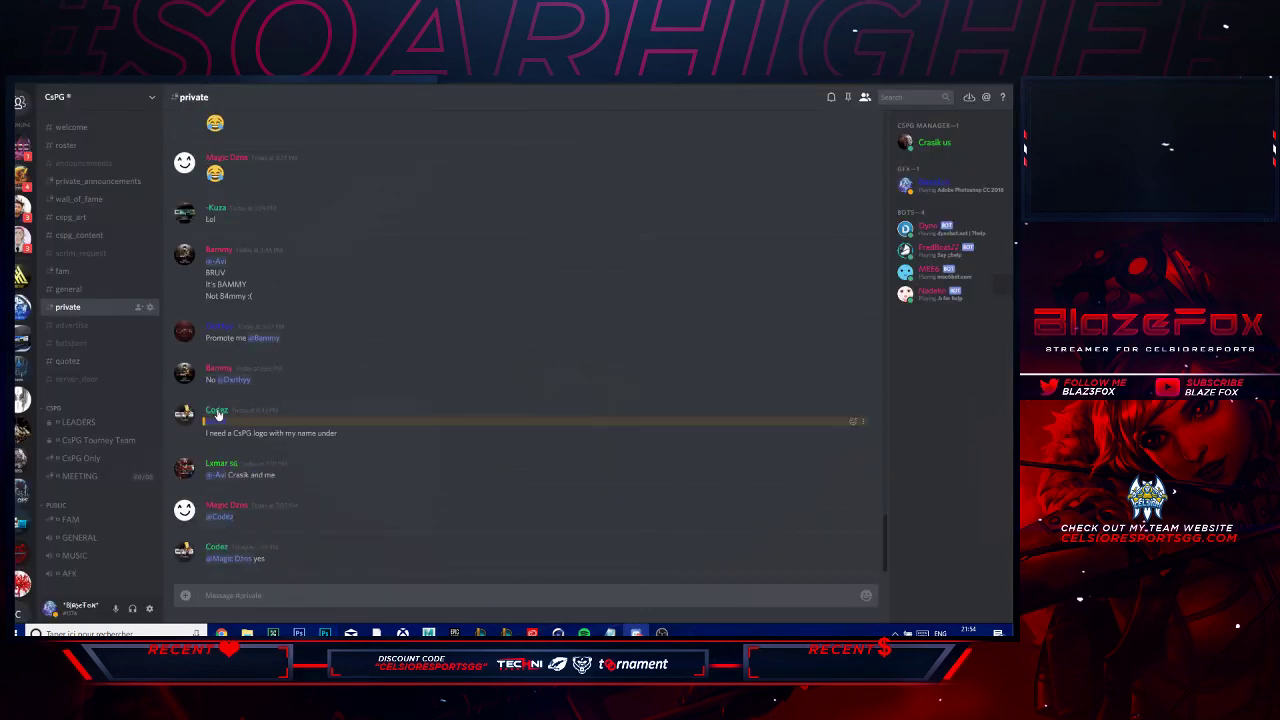
right_click(216, 416)
left_click(244, 432)
key("Return")
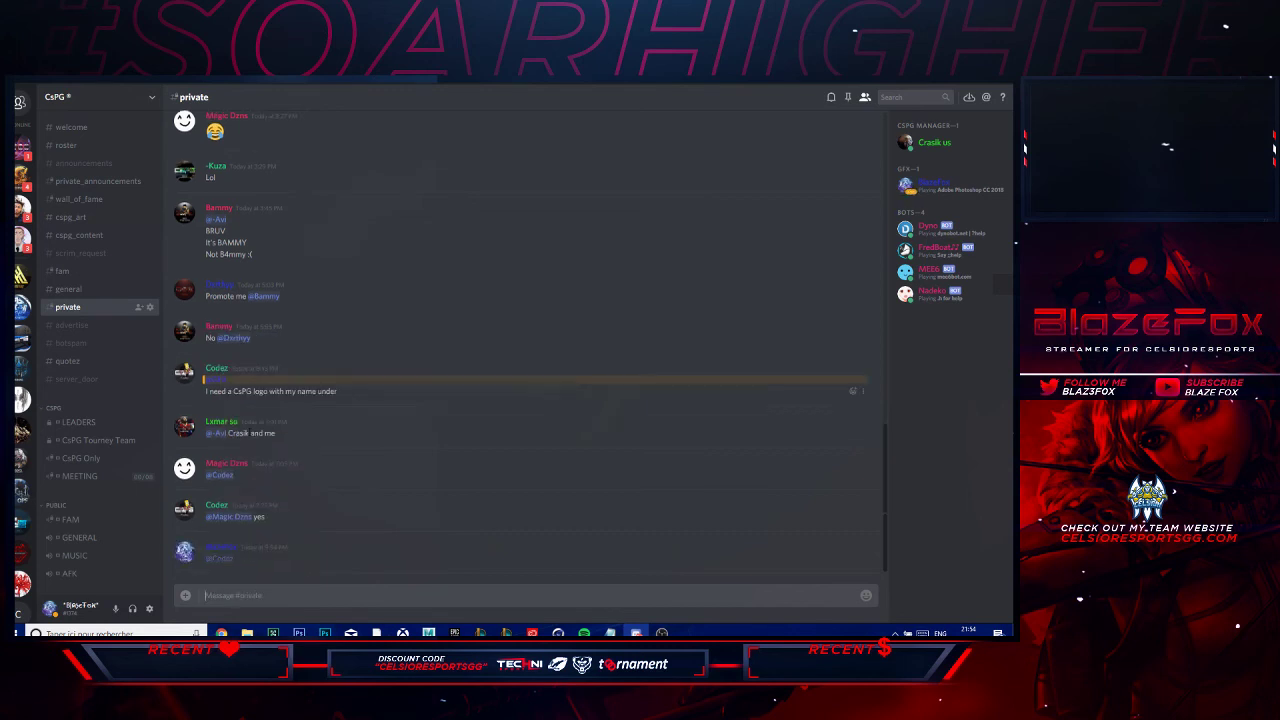
type("your logo is done")
key("Return")
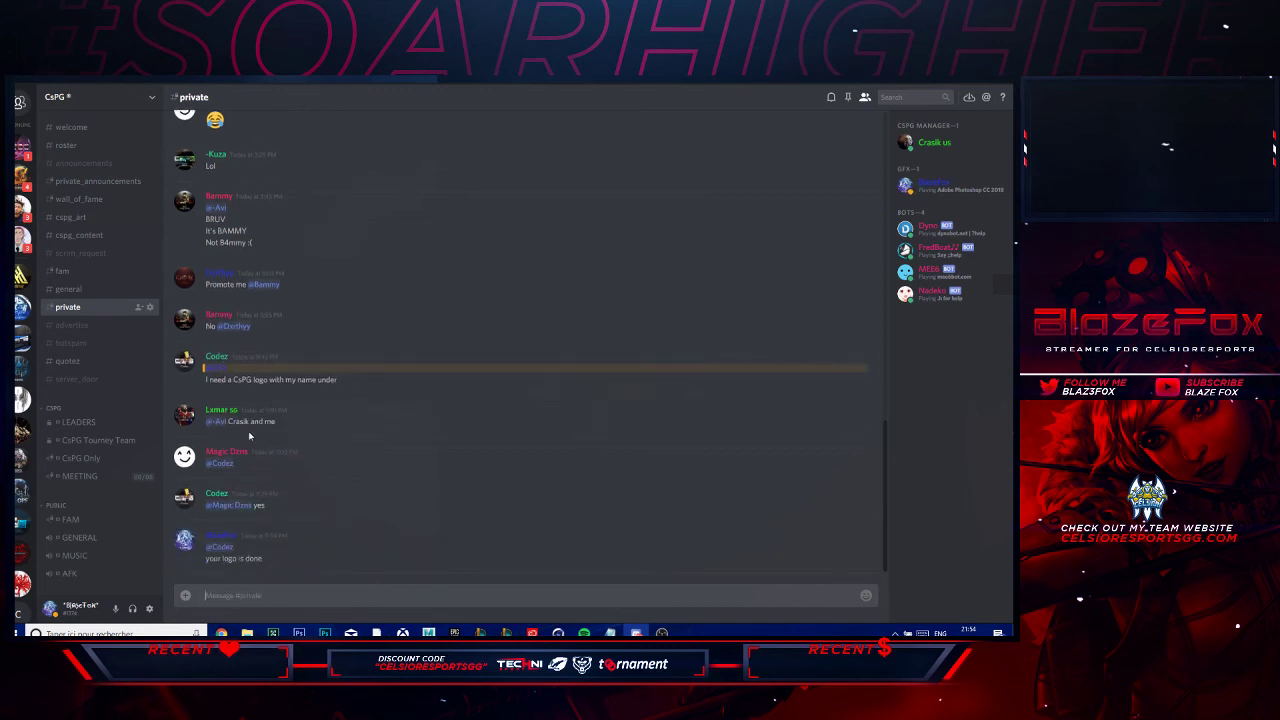
- Send the mentioned member a friend request from their profile and close the profile
left_click(220, 547)
left_click(297, 478)
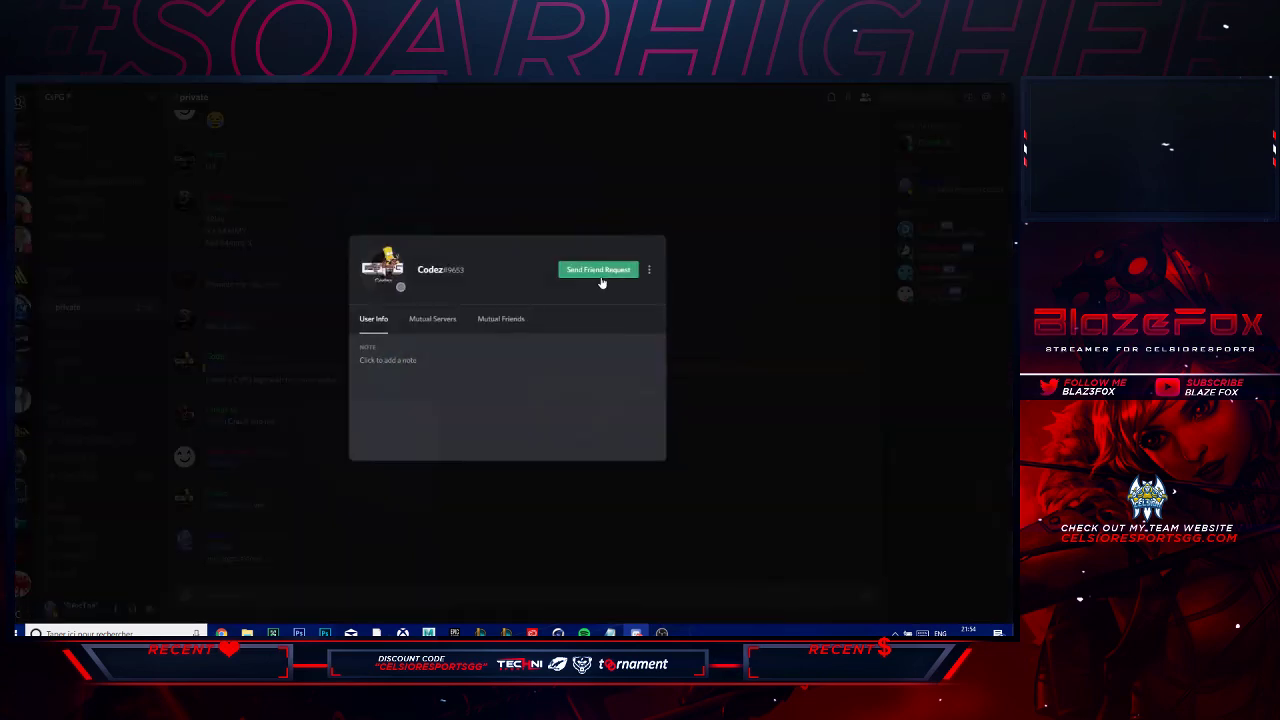
left_click(600, 272)
key("Escape")
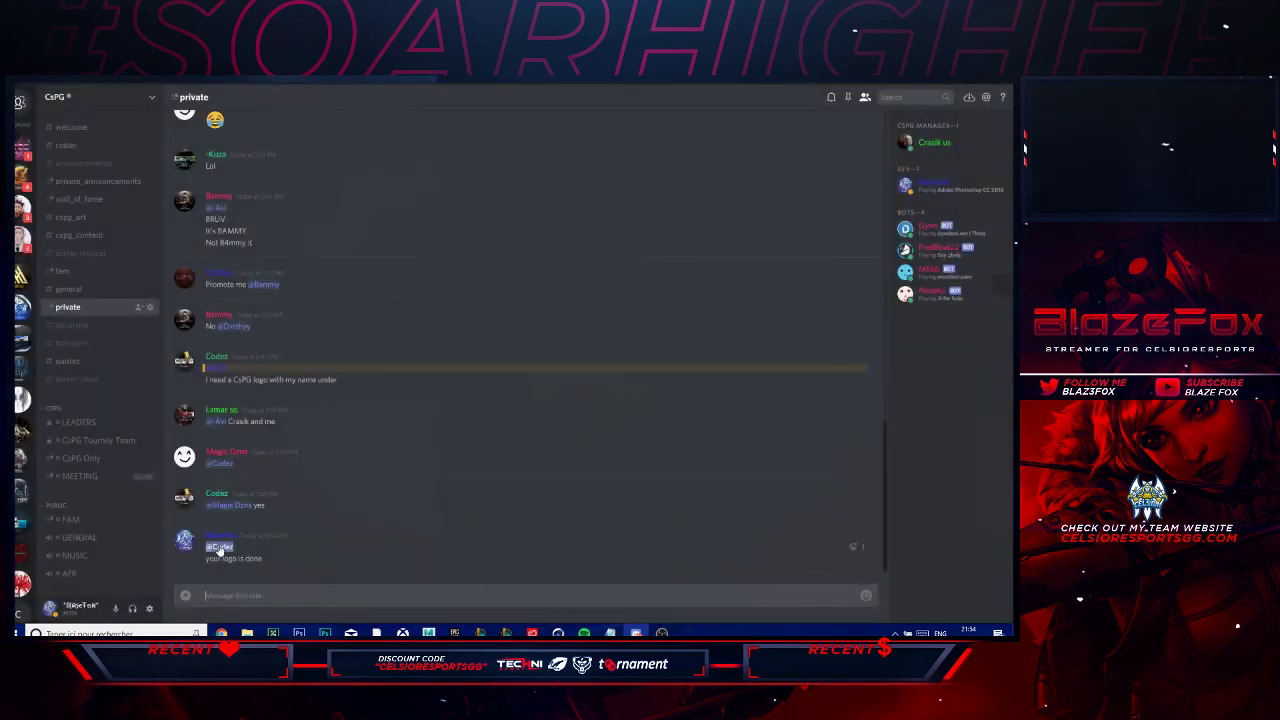
- Open a direct message with the mentioned member who requested the logo and send "hi"
right_click(220, 545)
left_click(265, 550)
right_click(224, 547)
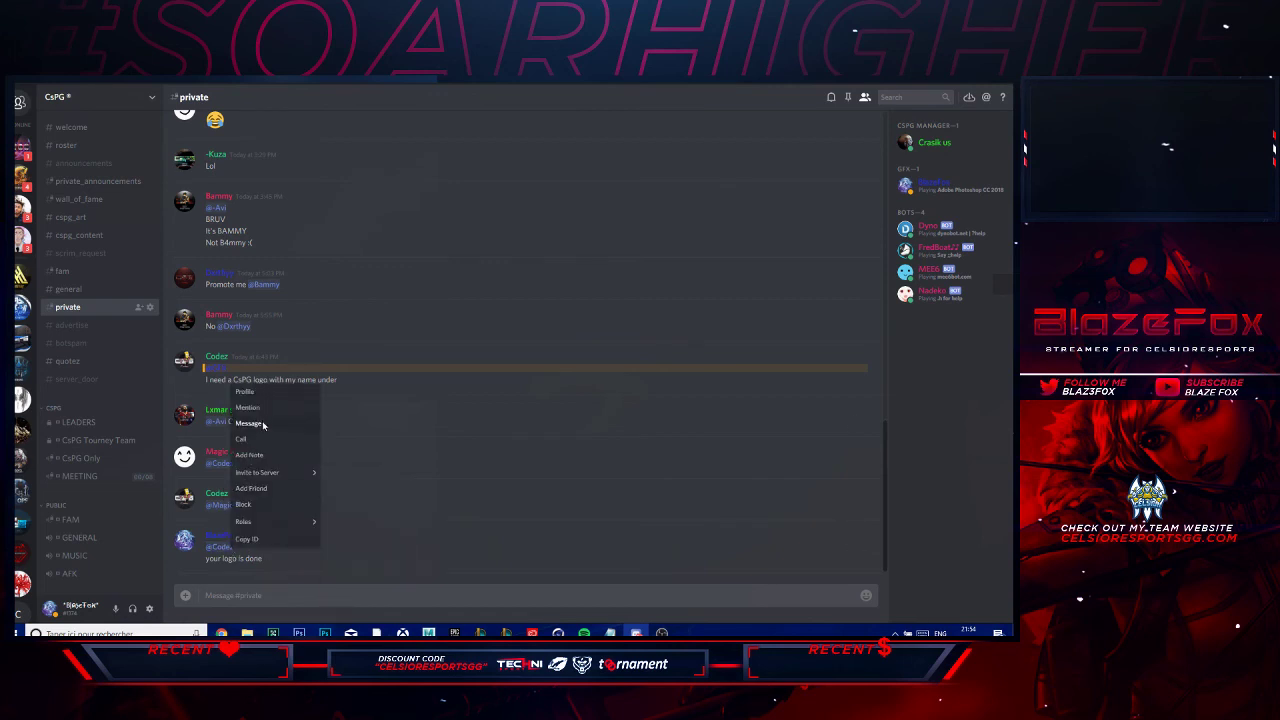
left_click(255, 425)
right_click(220, 547)
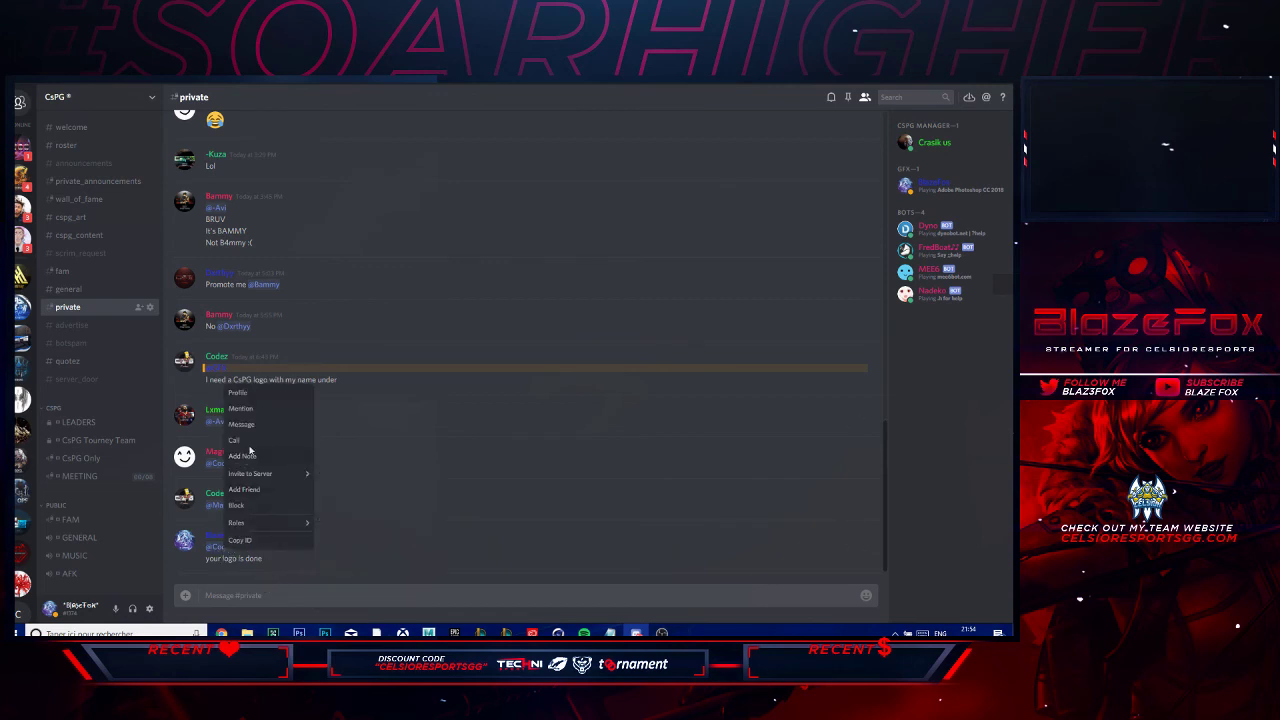
left_click(253, 428)
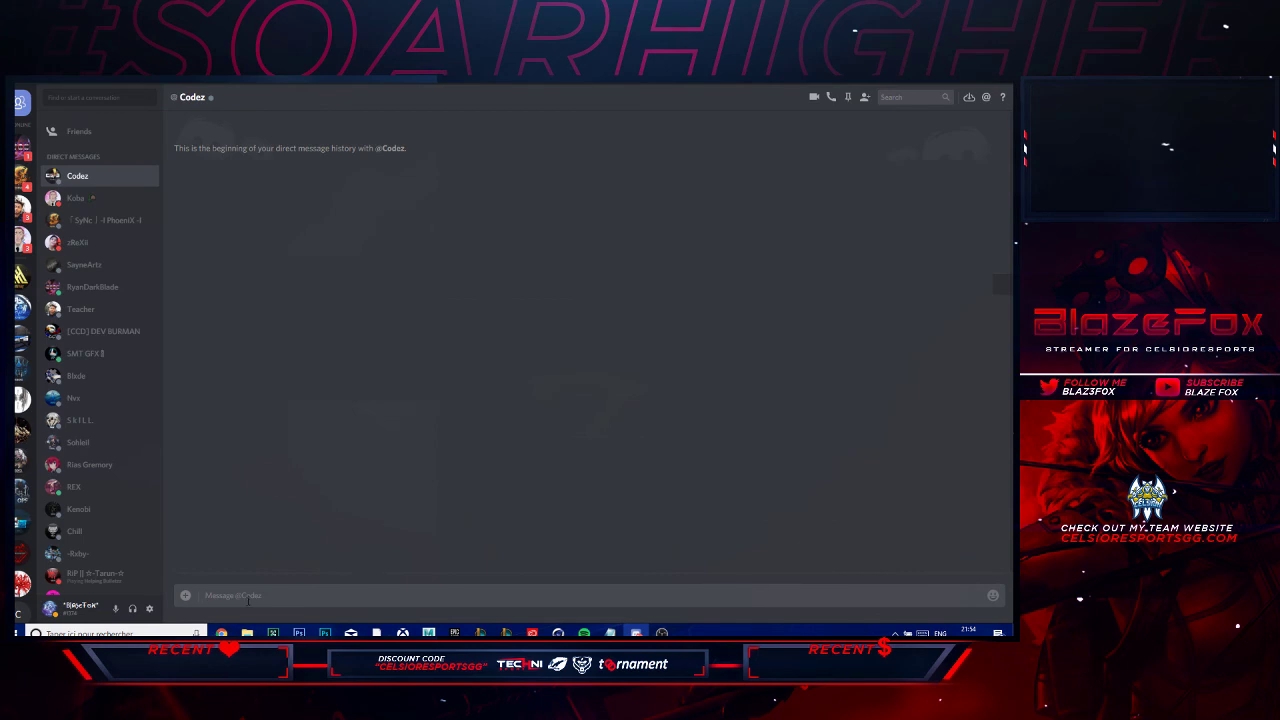
type("hi")
key("Return")
- Switch to File Explorer, go to the logo folder and try to move the Codez folder into the CSPG folder
mouse_move(247, 632)
left_click(300, 585)
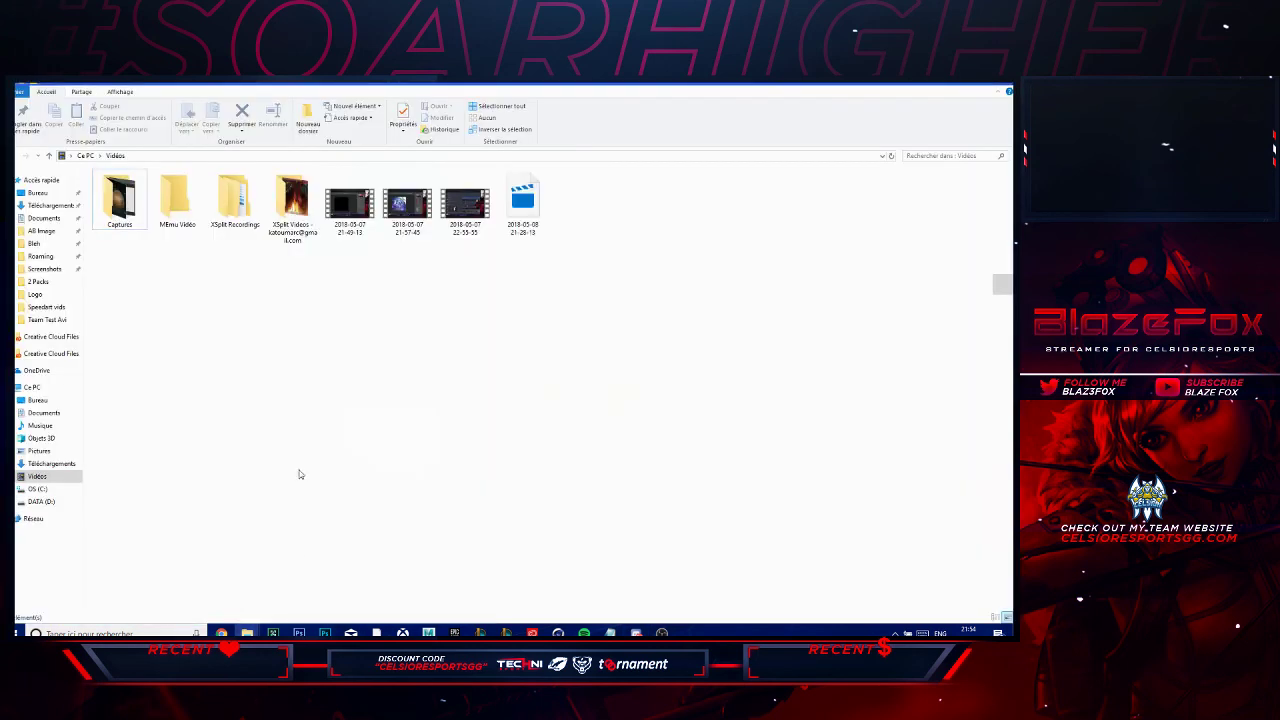
left_click(282, 600)
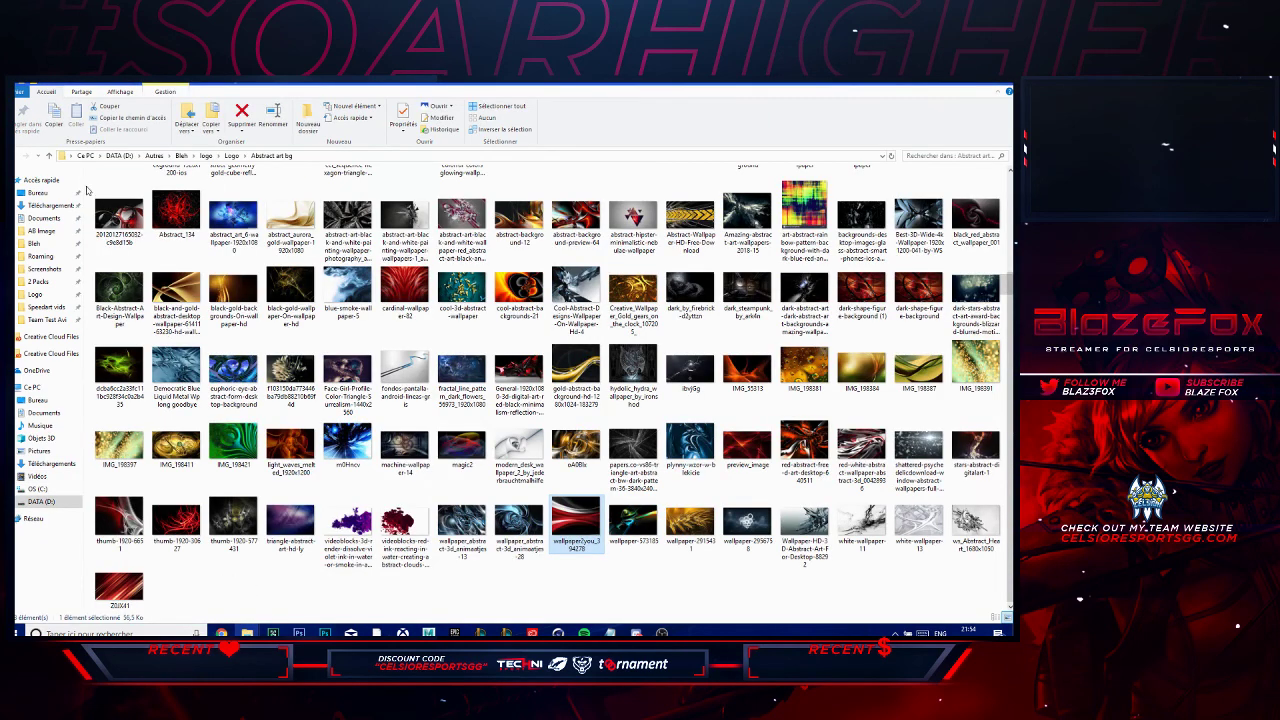
left_click(285, 590)
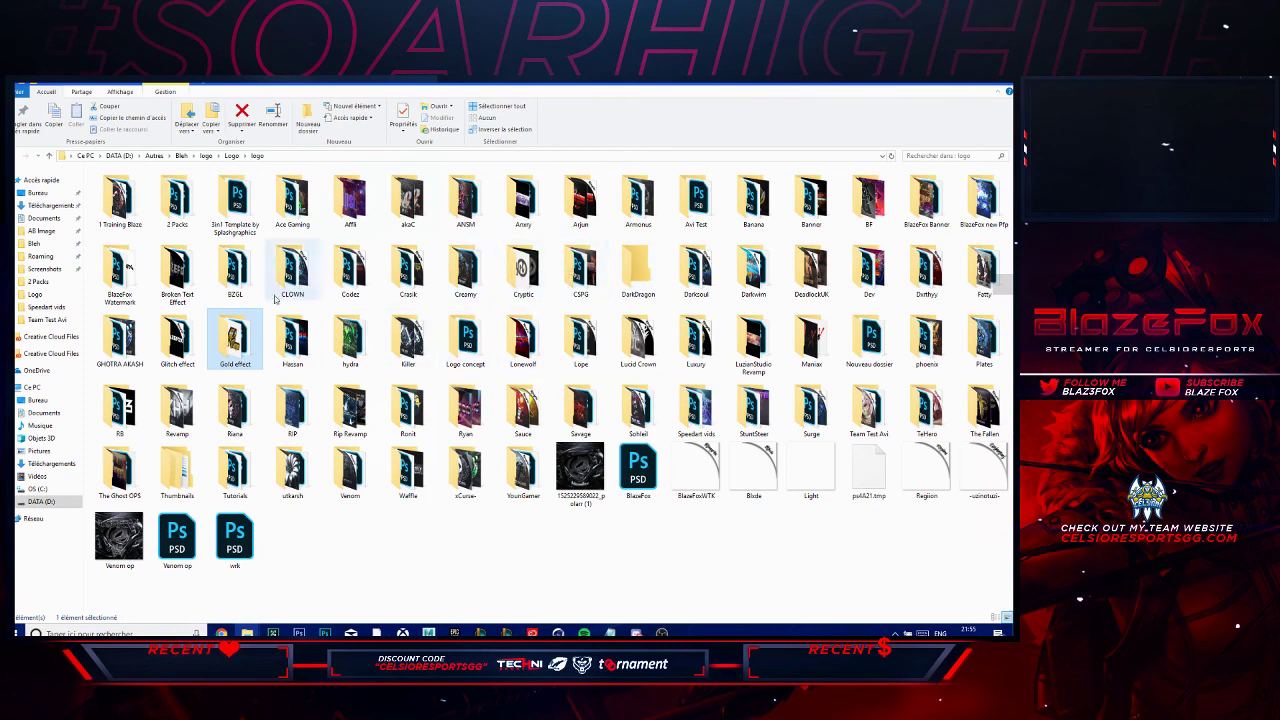
left_click_drag(350, 268, 590, 264)
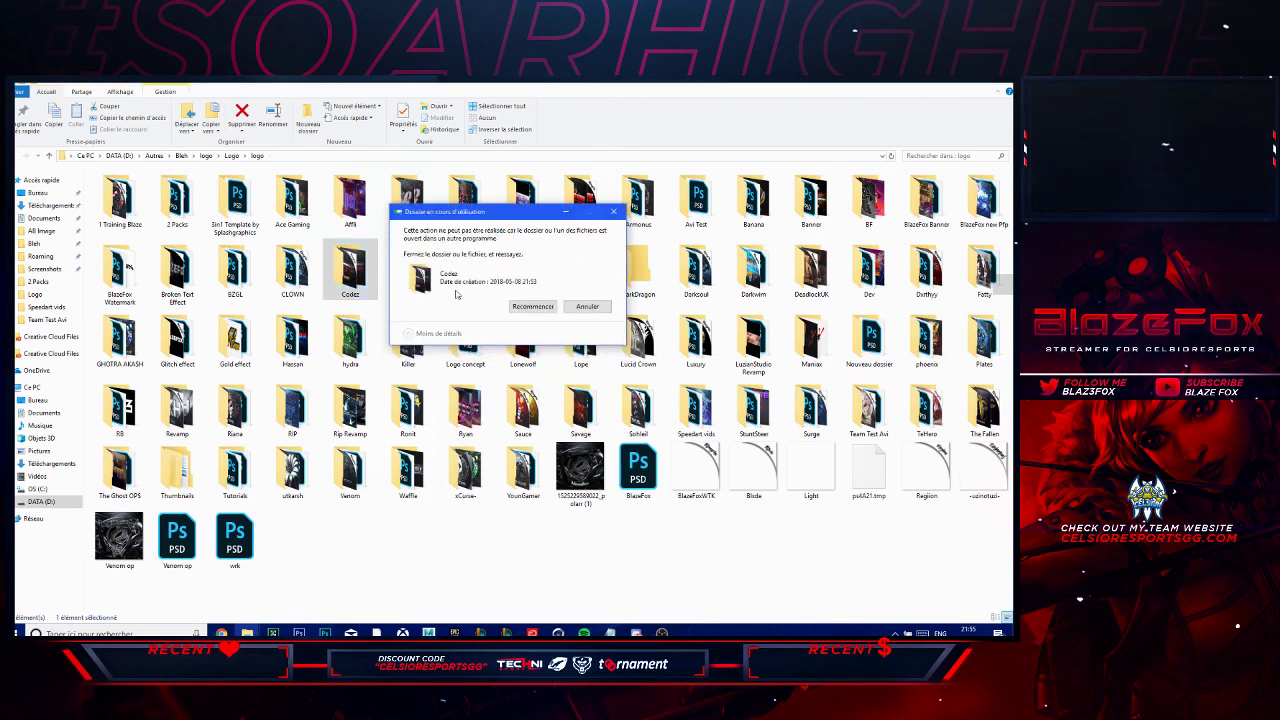
left_click(587, 306)
- Open the Codez folder and upload the watermarked Codez.jpg to the direct message without a comment
double_click(369, 270)
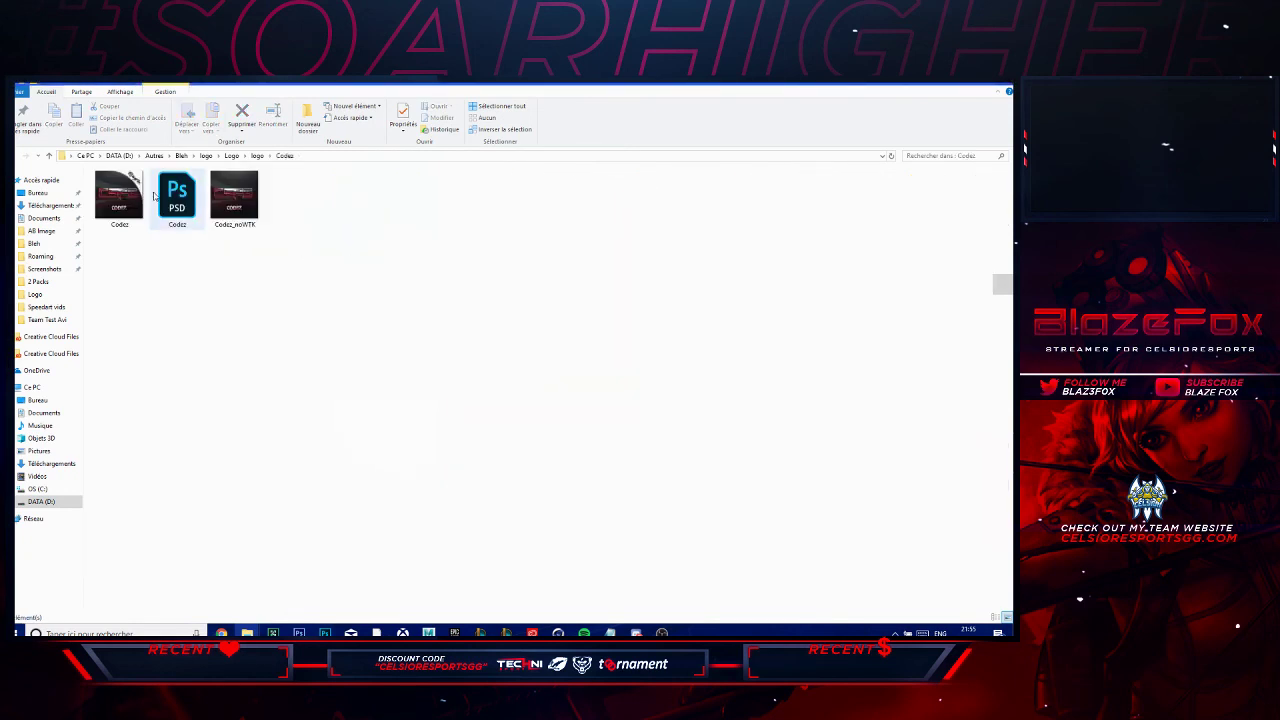
left_click_drag(119, 195, 571, 363)
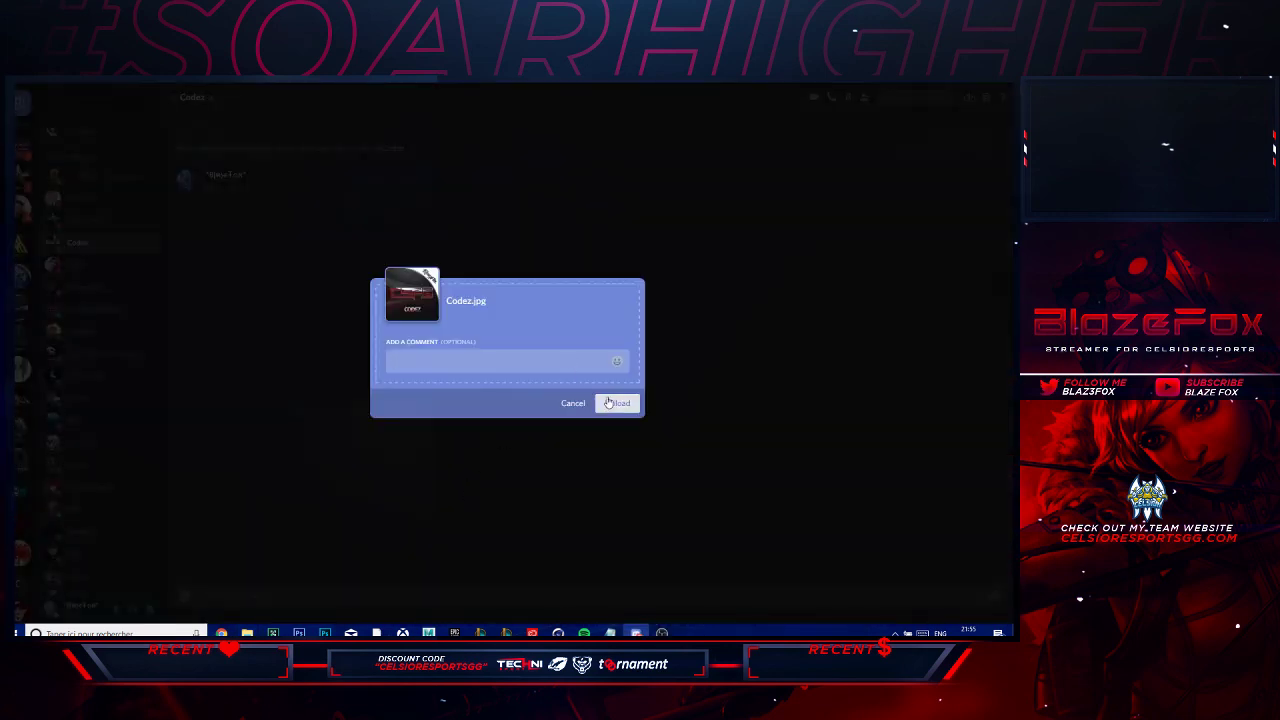
left_click(607, 401)
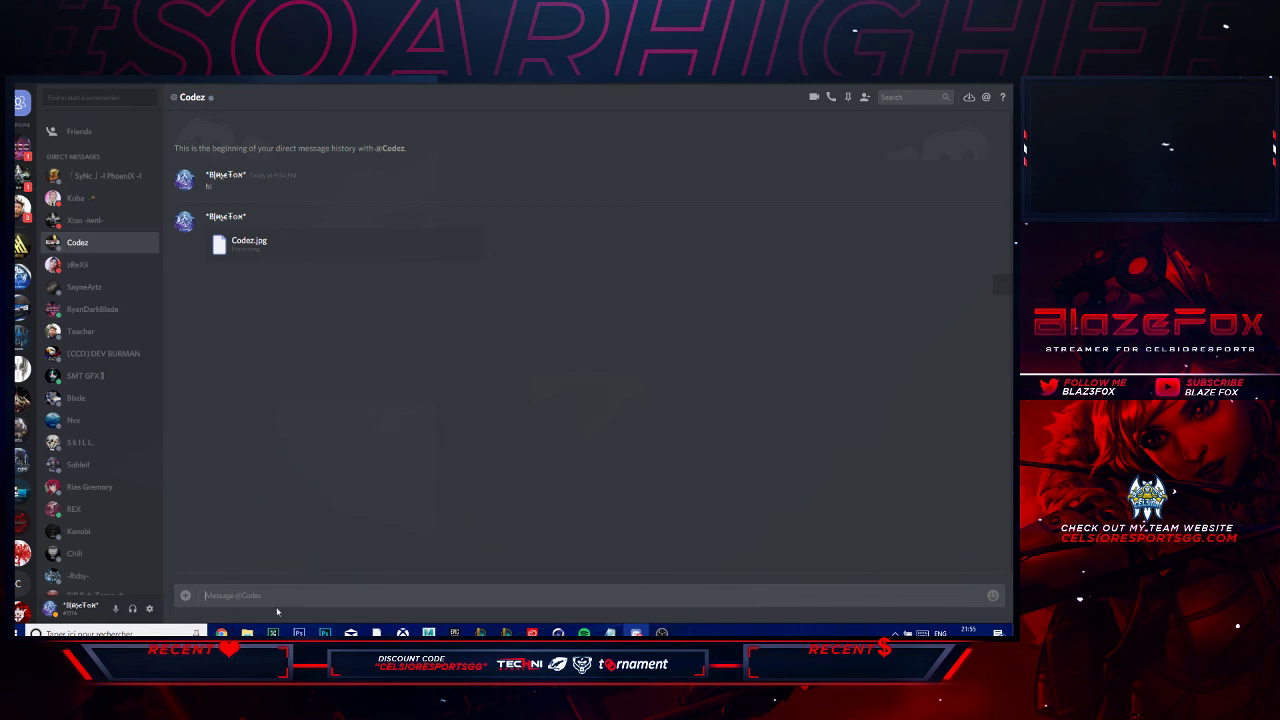
- Upload Codez_noWTK.jpg from the Codez folder to the same conversation, then preview the posted watermarked logo and close the preview
mouse_move(247, 632)
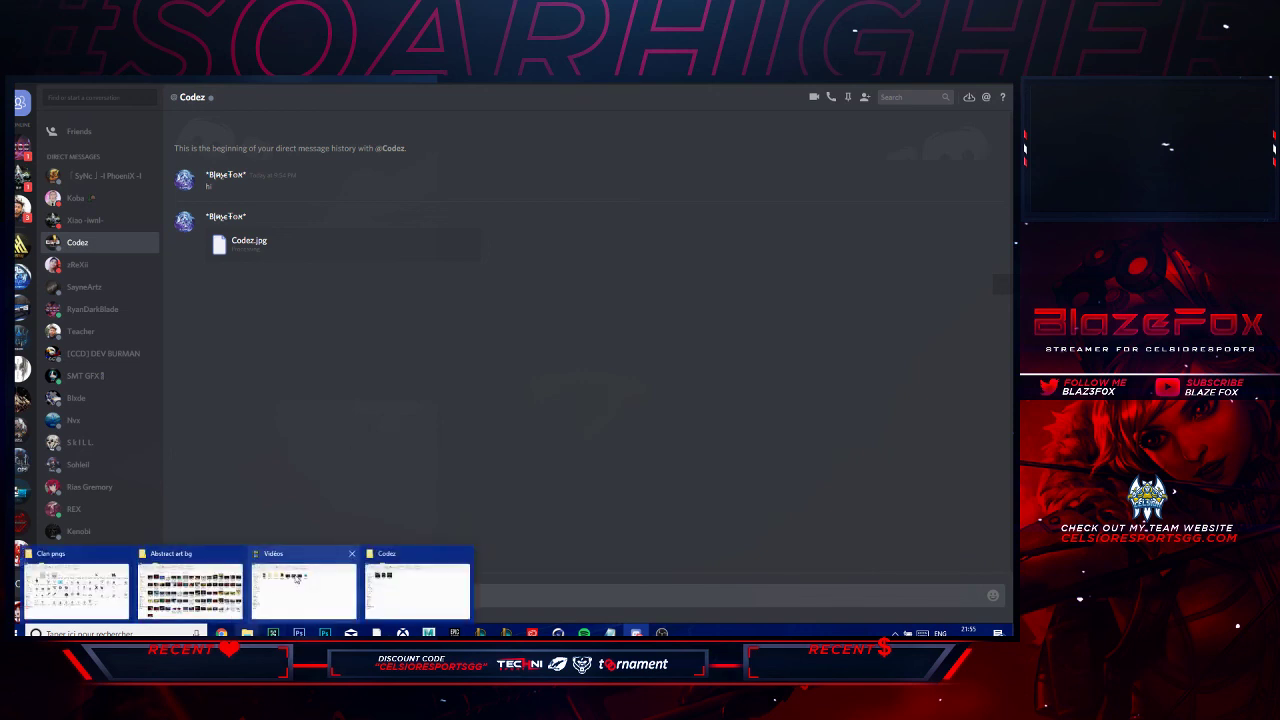
left_click(417, 588)
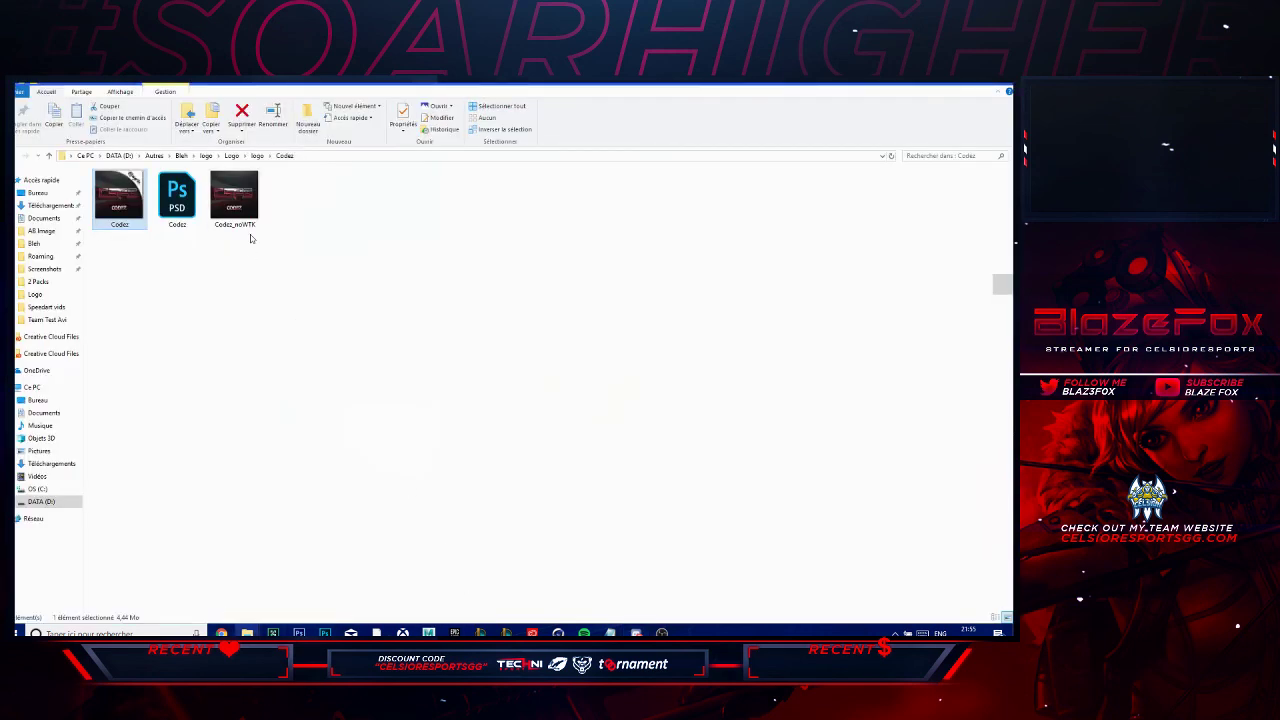
left_click_drag(234, 200, 447, 400)
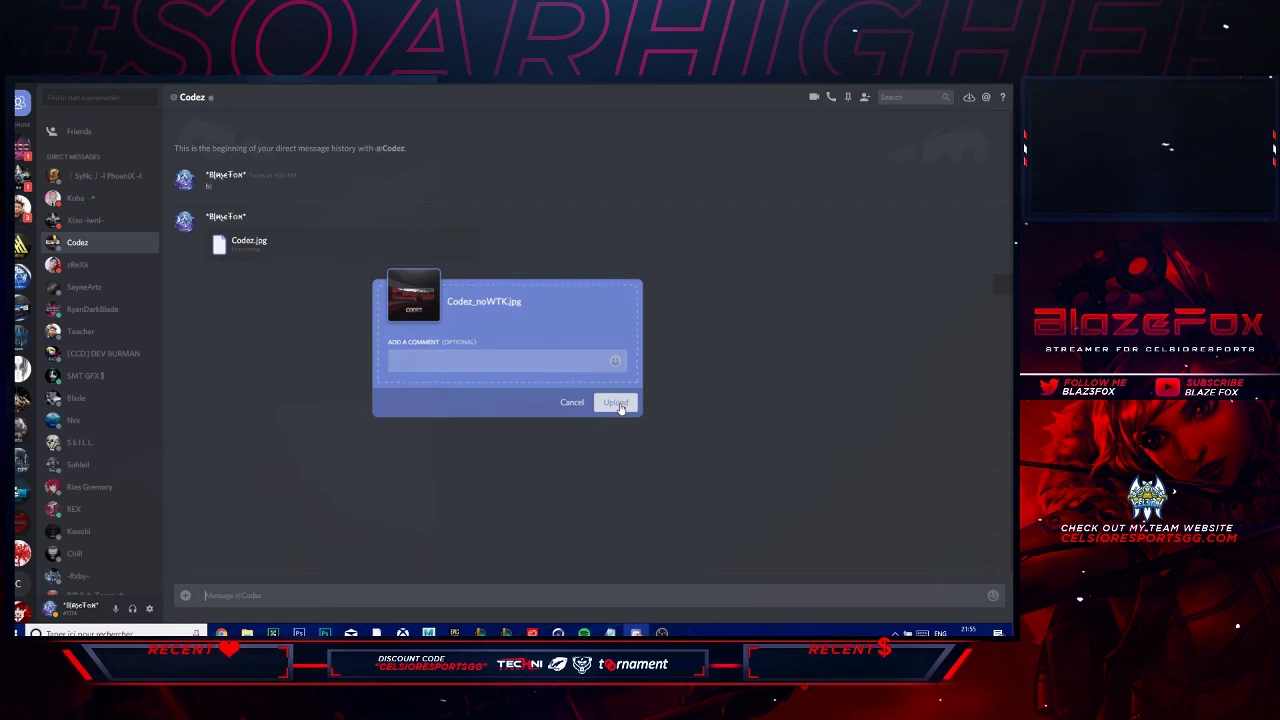
left_click(616, 403)
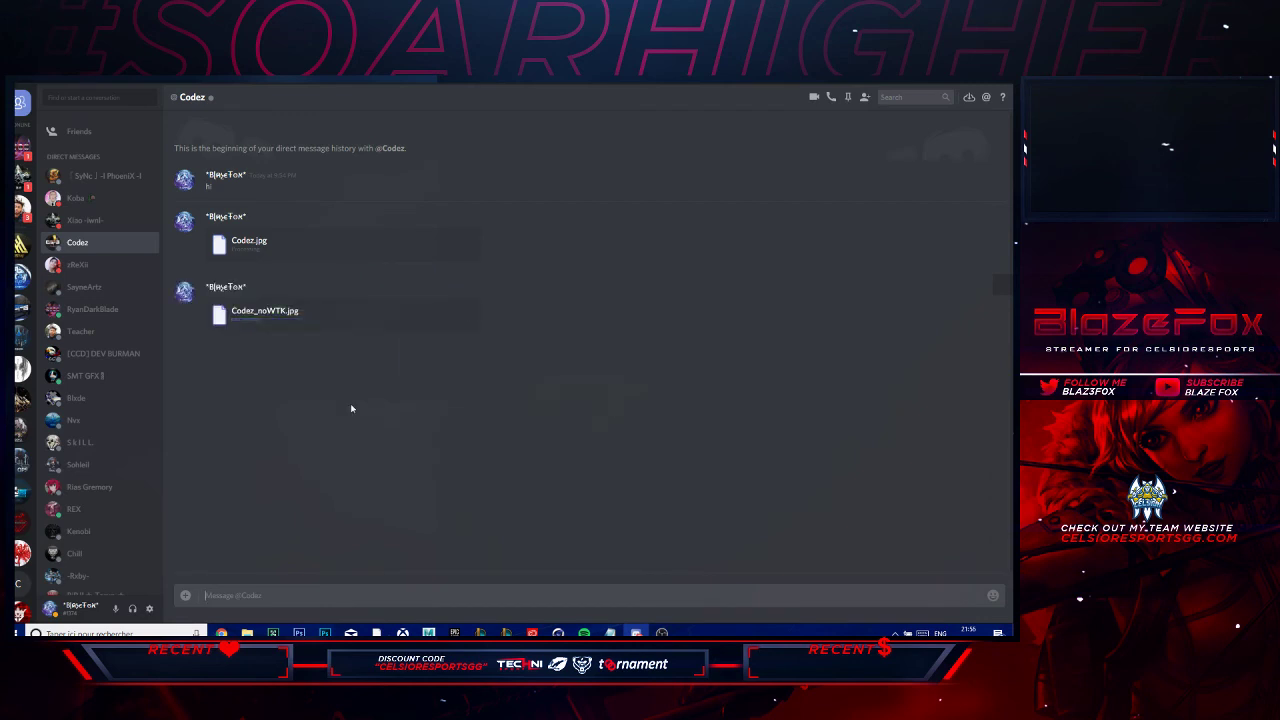
left_click(318, 319)
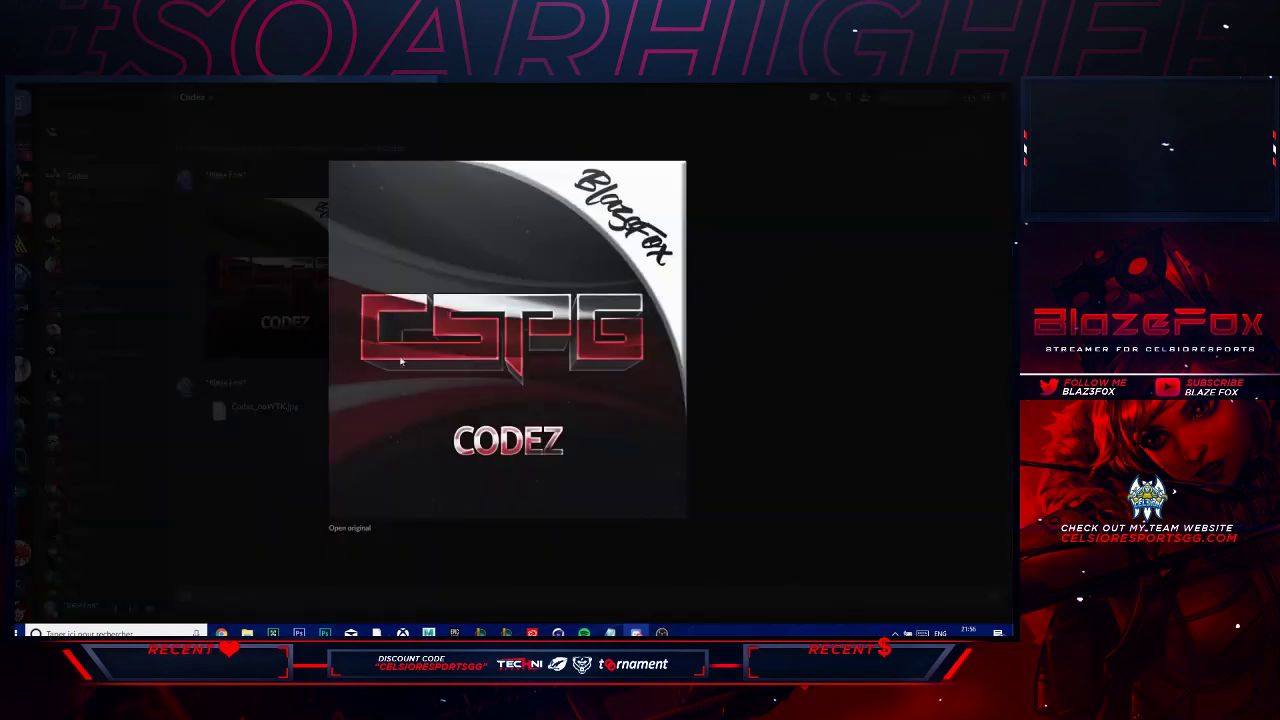
left_click(760, 383)
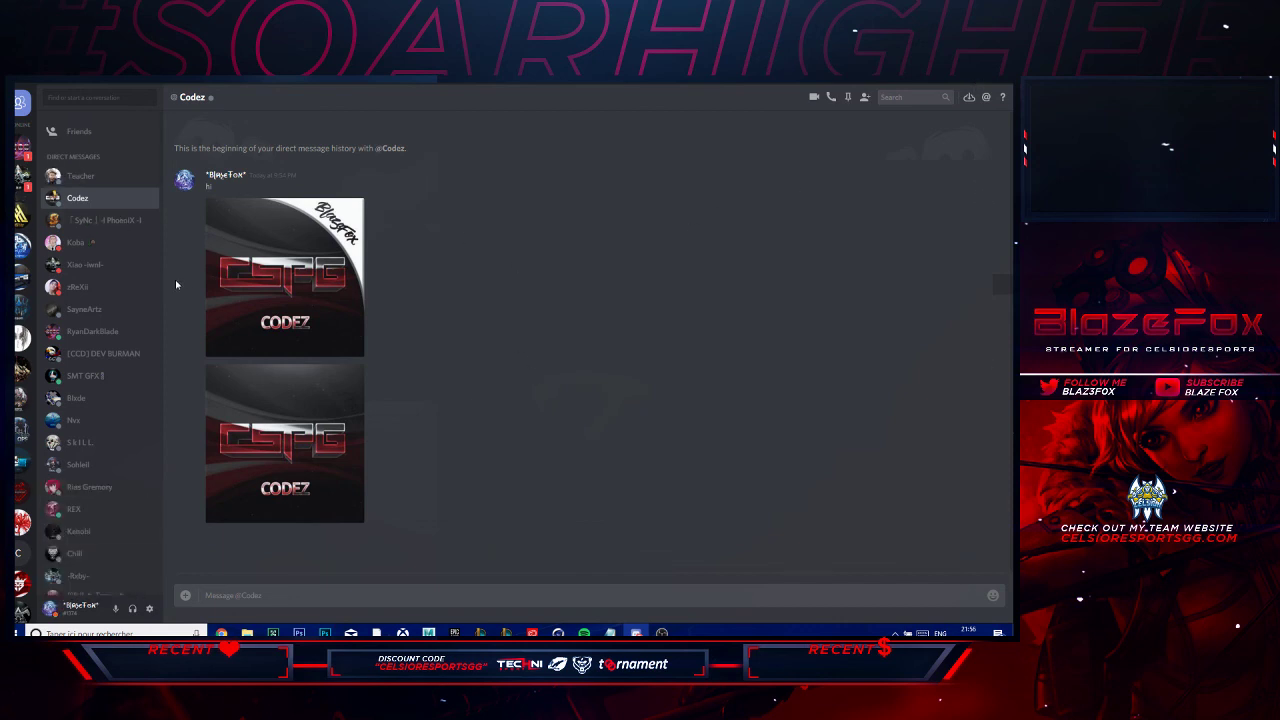
- Read through the requests in the blazefox-waitlist channel of the Designer Hideout server
left_click(22, 244)
scroll(276, 331, "down", 3)
scroll(358, 343, "up", 3)
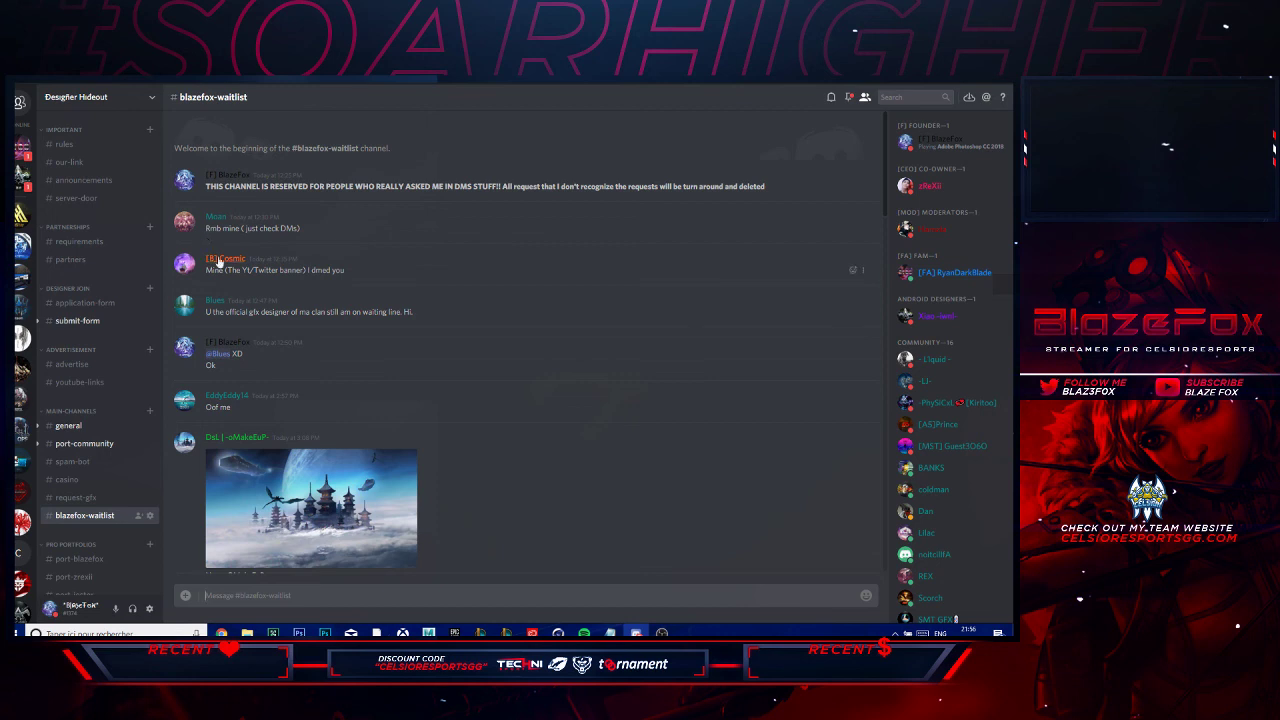
scroll(245, 372, "down", 4)
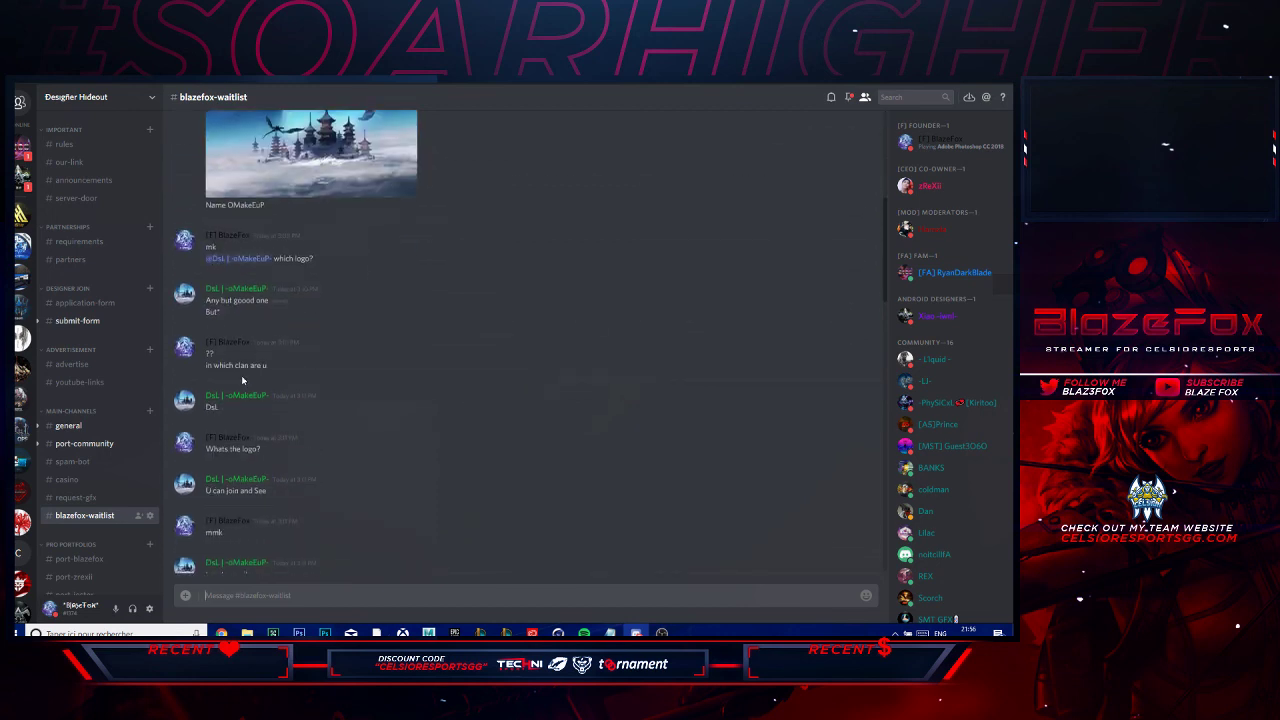
scroll(241, 380, "down", 1)
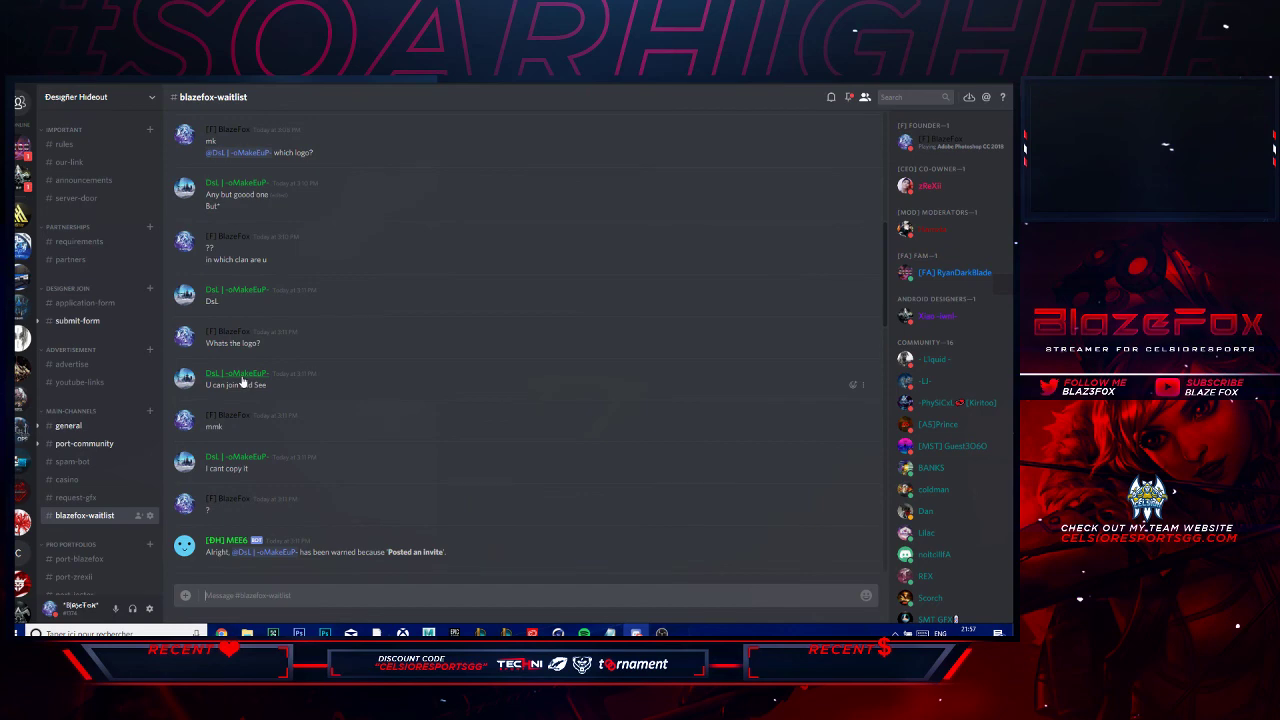
scroll(241, 383, "down", 5)
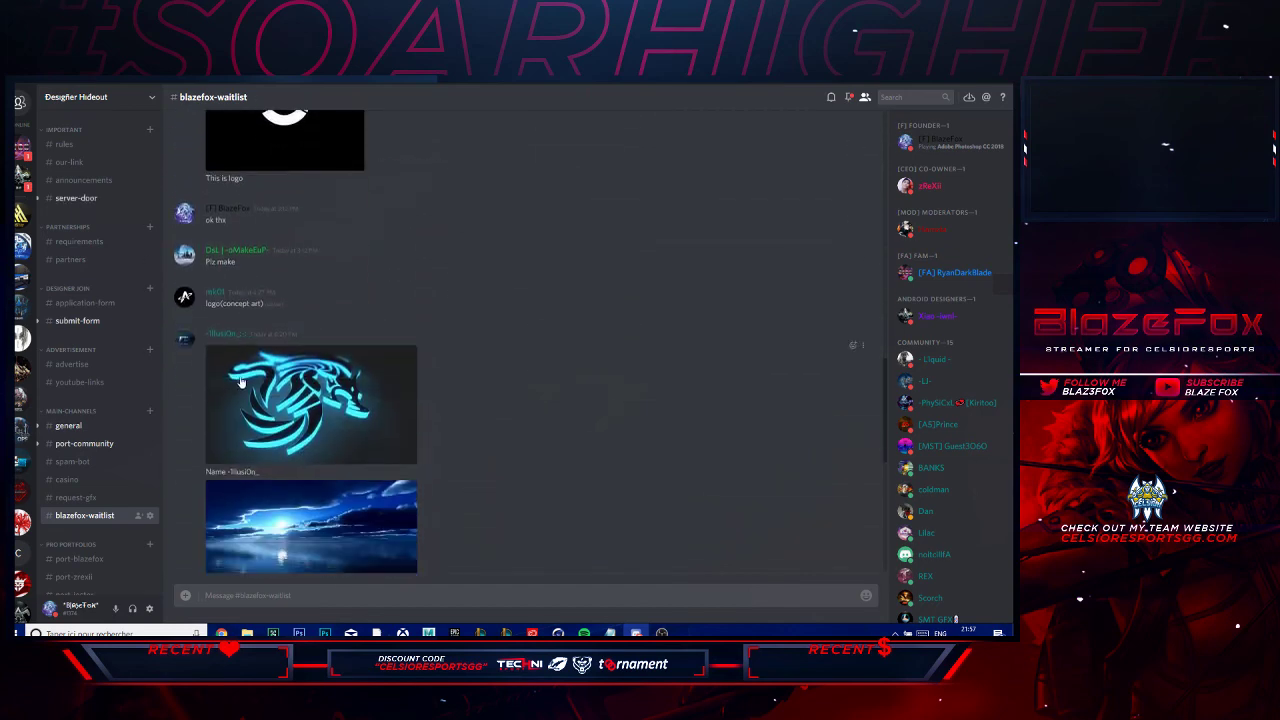
scroll(240, 378, "down", 5)
scroll(239, 370, "up", 10)
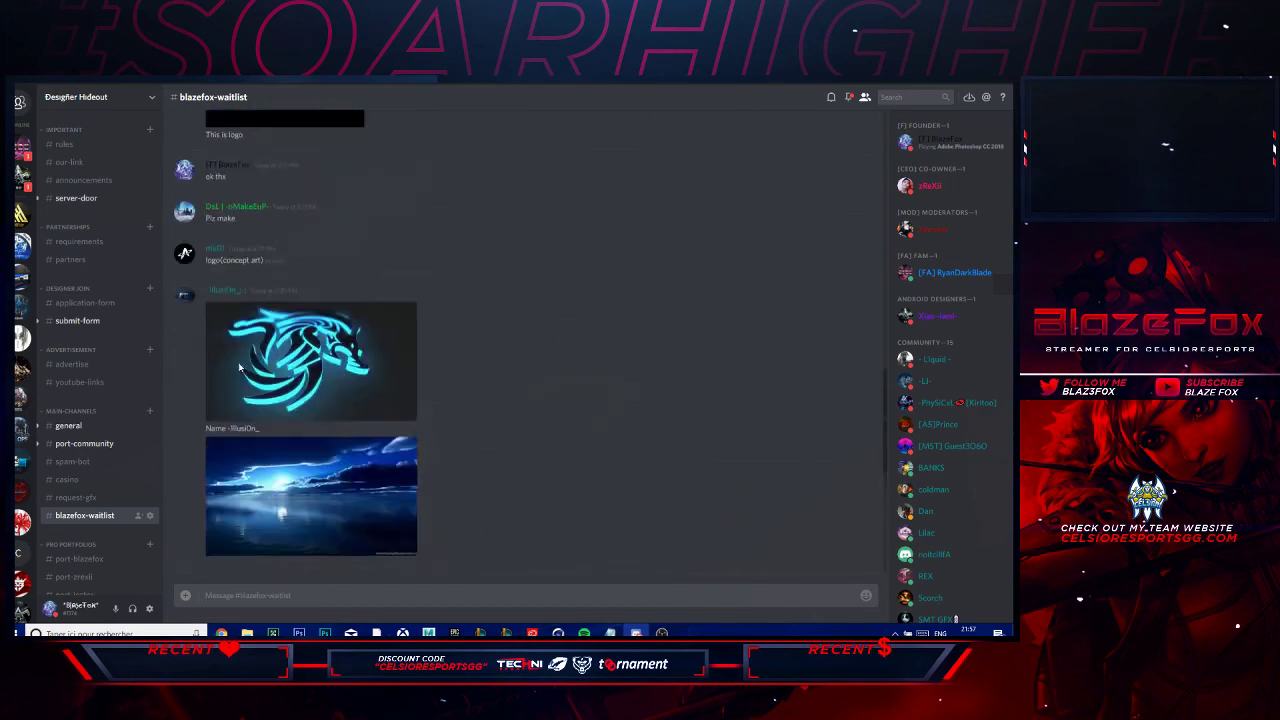
scroll(237, 383, "up", 3)
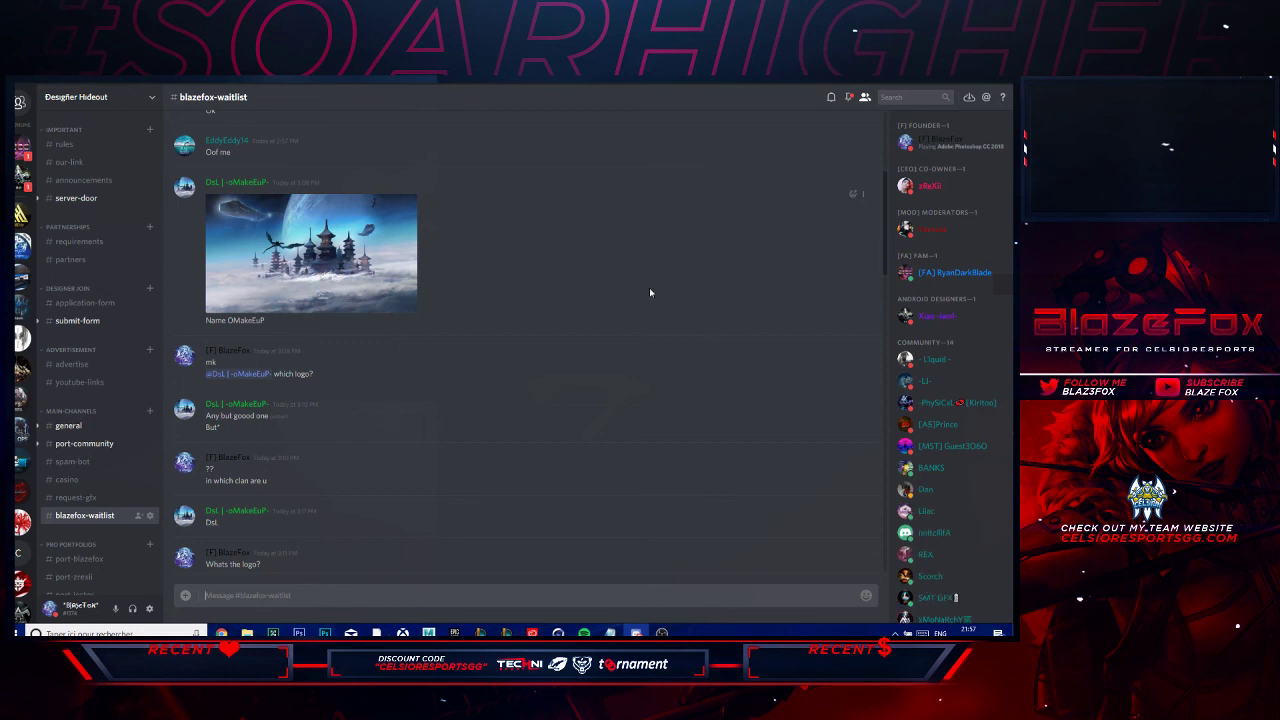
- Switch from Discord back to Photoshop with the Codez.psd logo document
key("alt+Tab")
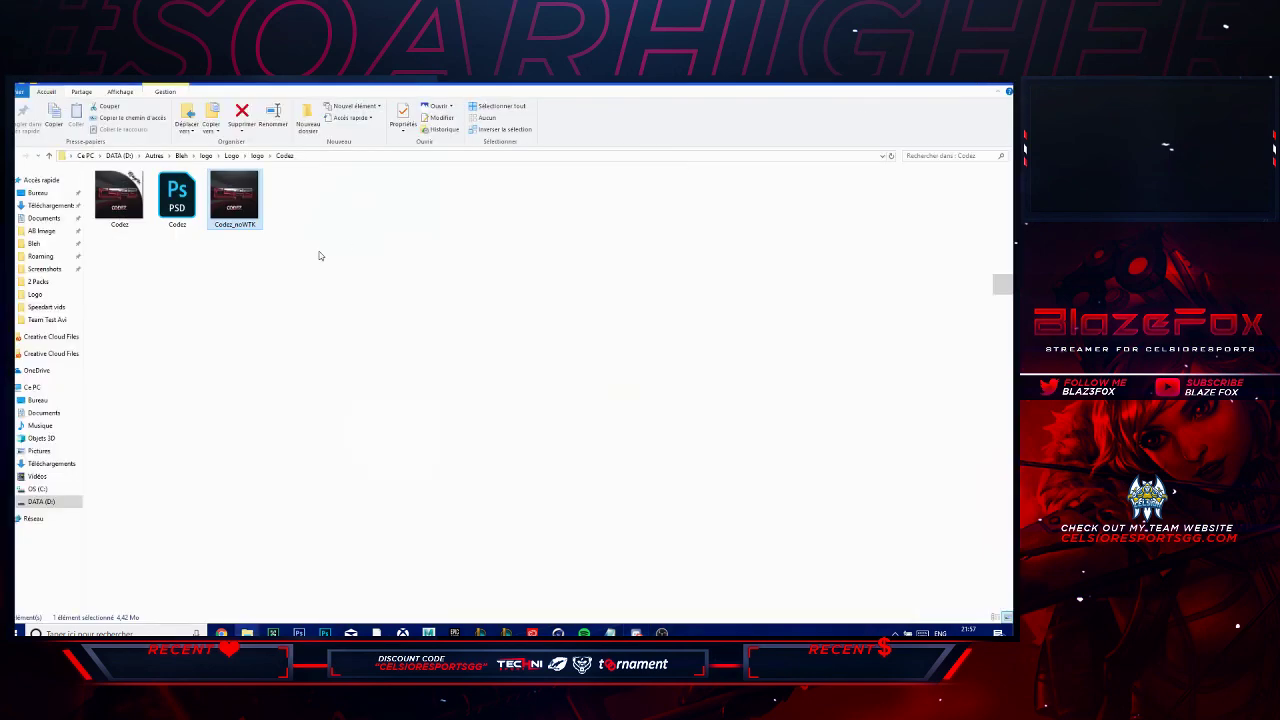
key("Return")
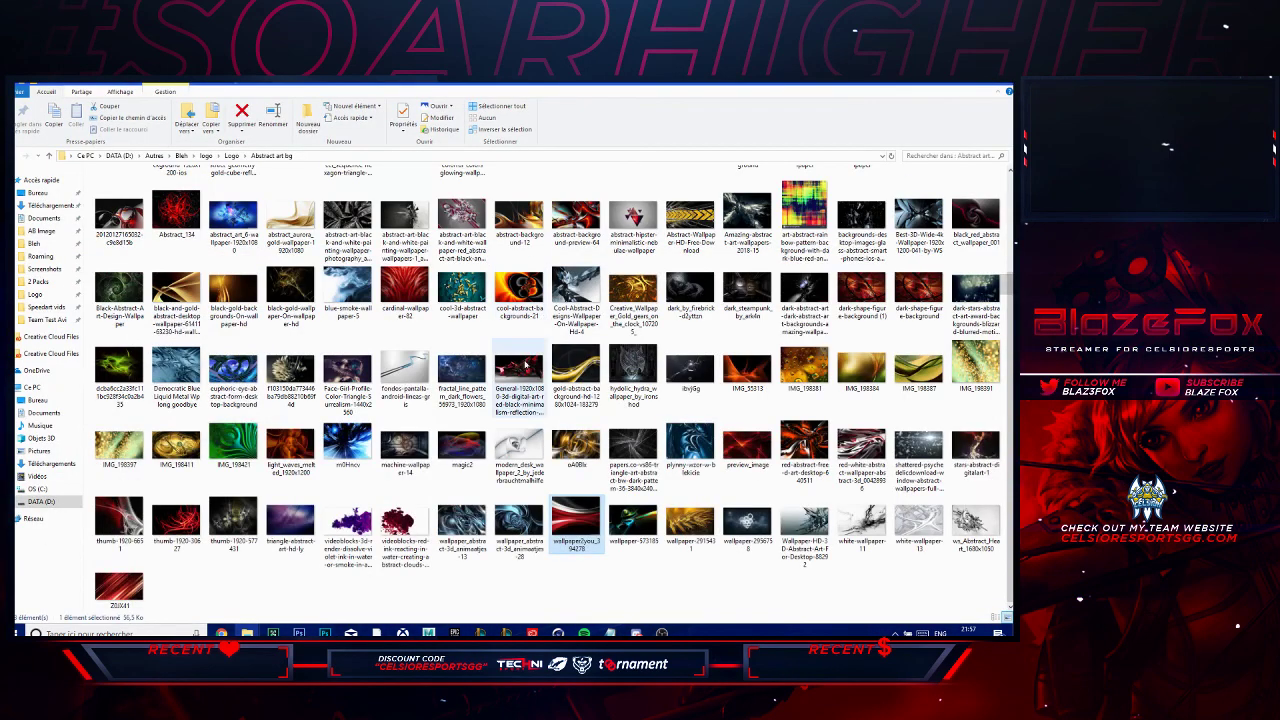
key("alt+Tab")
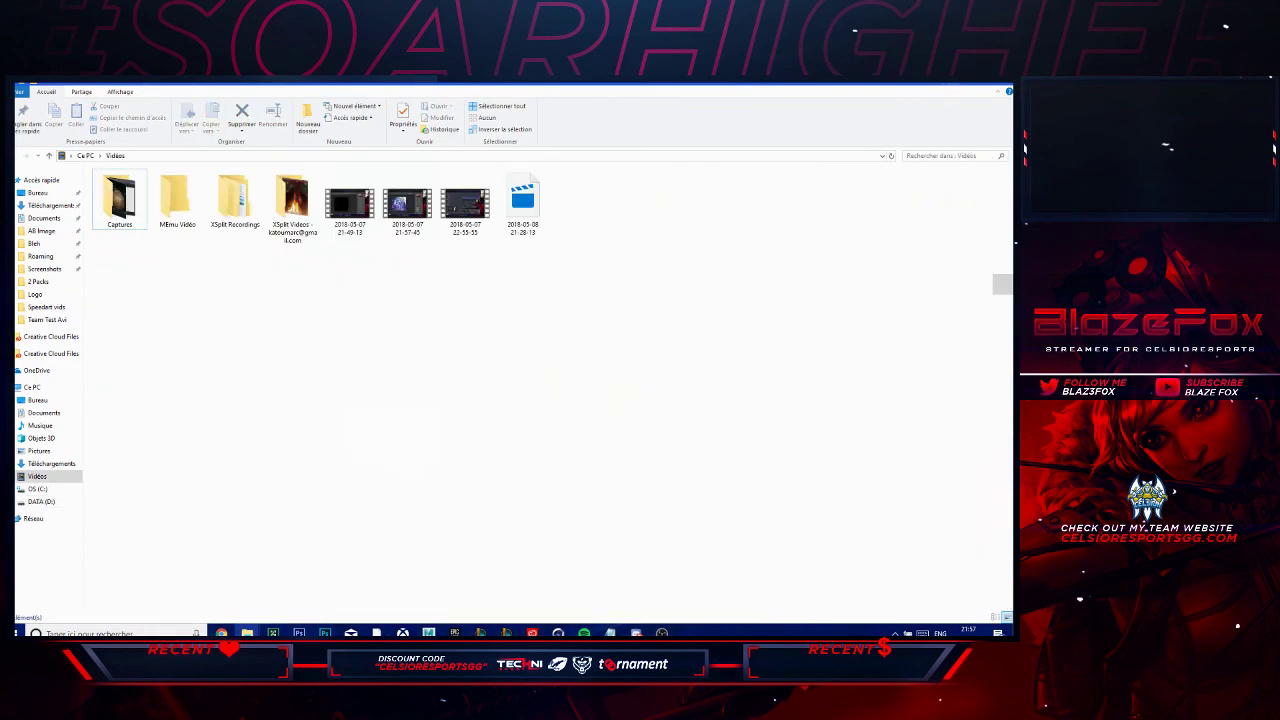
left_click(325, 632)
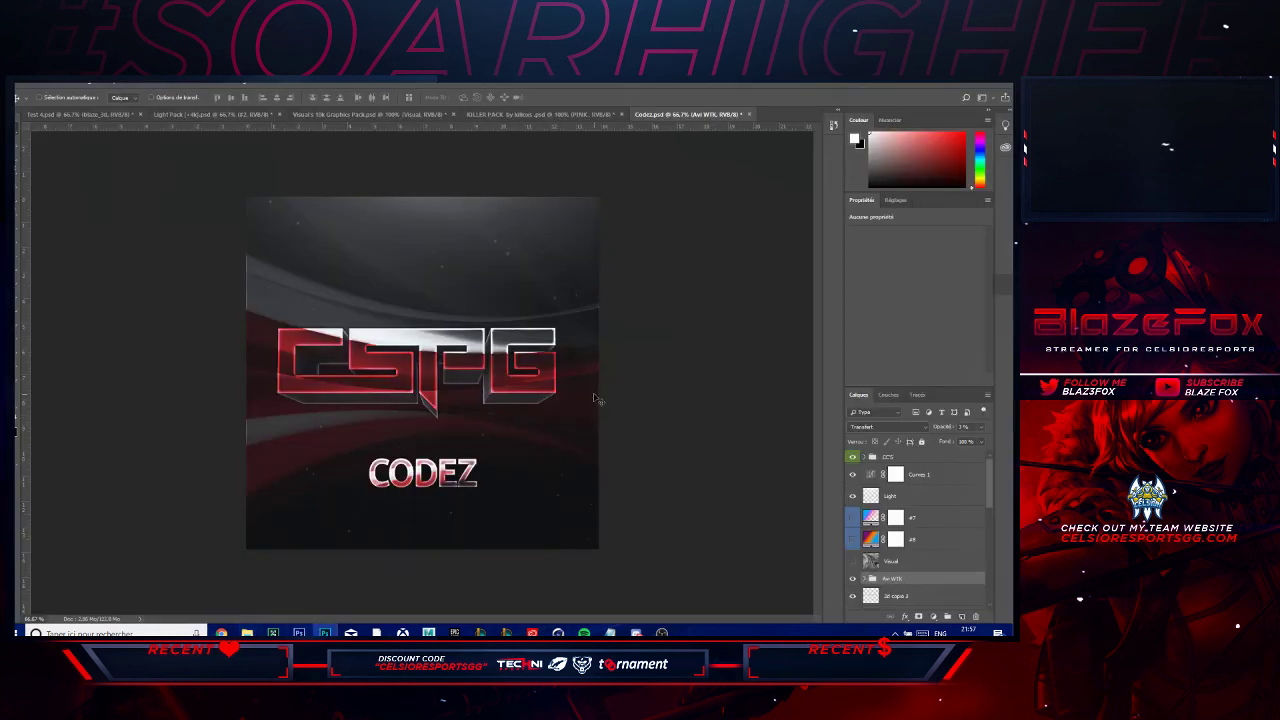